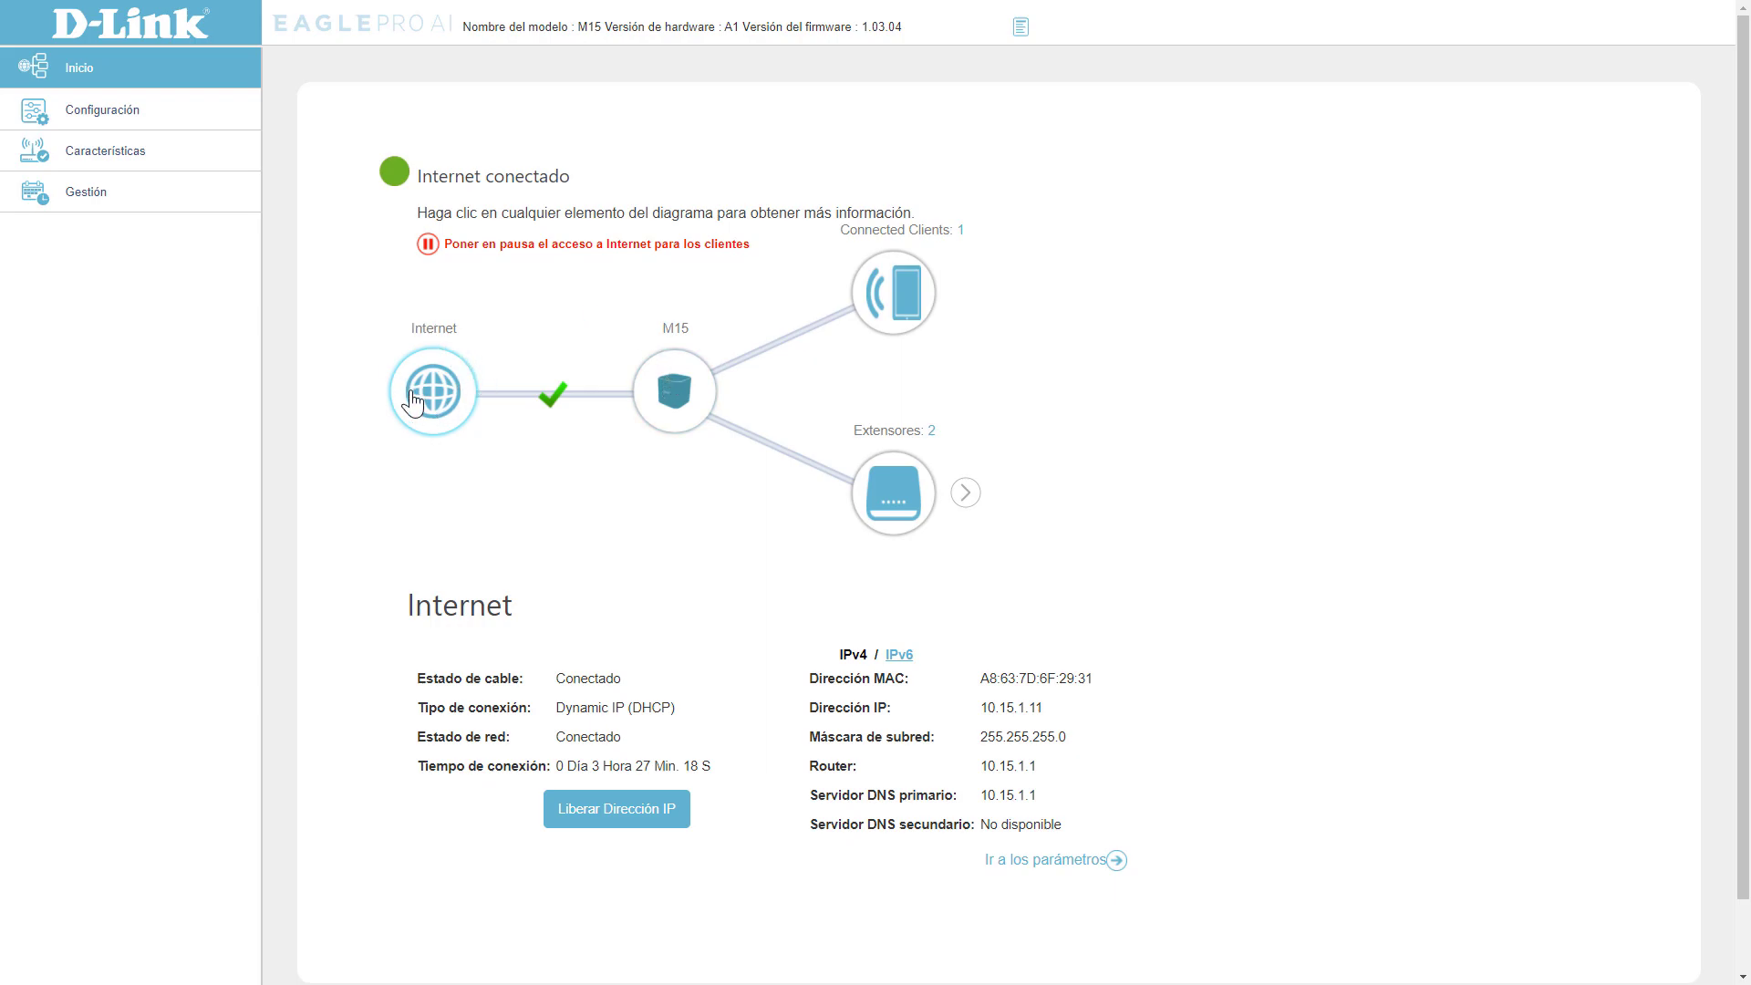
Review the Internet connection's IPv4 details, from the MAC and IP addresses to the subnet mask, gateway and DNS servers.
{"action": "scroll", "coordinate": [538, 606], "scroll_direction": "down", "scroll_amount": 1}
{"action": "scroll", "coordinate": [540, 609], "scroll_direction": "up", "scroll_amount": 1}
{"action": "left_click_drag", "start_coordinate": [810, 678], "coordinate": [1067, 735]}
{"action": "left_click", "coordinate": [1040, 735]}
{"action": "left_click_drag", "start_coordinate": [811, 708], "coordinate": [1047, 730]}
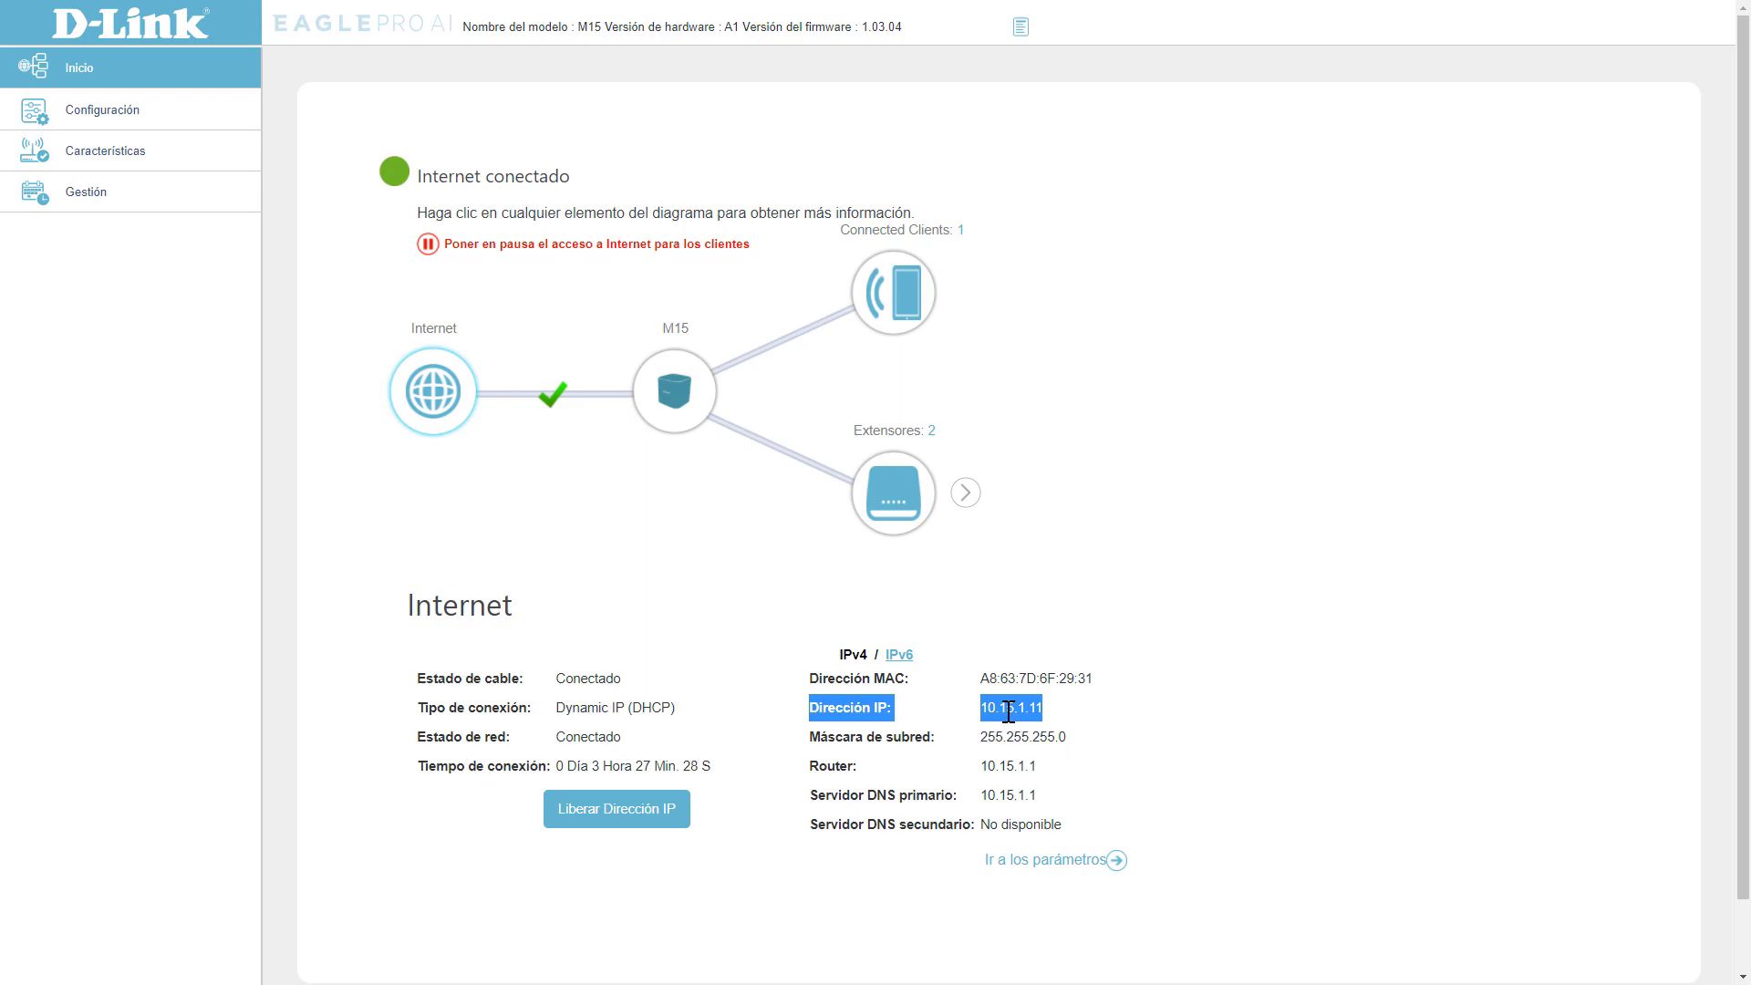
{"action": "left_click_drag", "start_coordinate": [934, 737], "coordinate": [1050, 772]}
{"action": "left_click", "coordinate": [1049, 772]}
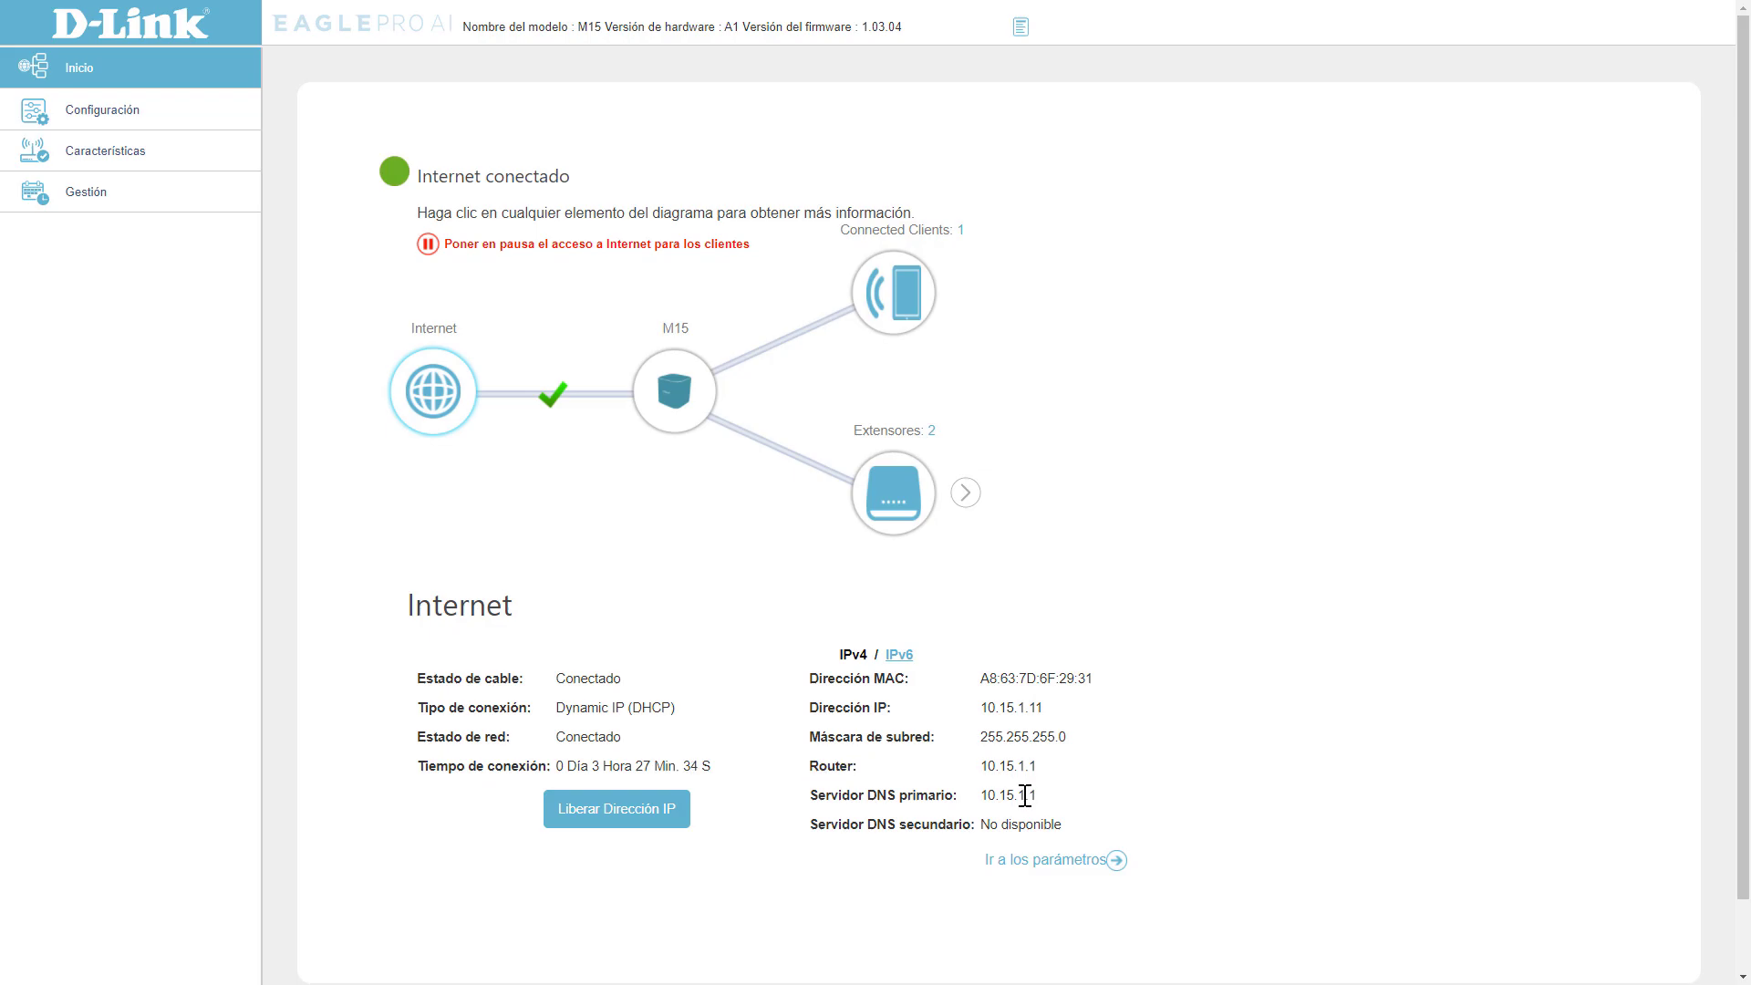
Open the M15 router's details and check its IPv4 MAC address, router IP address and subnet mask.
{"action": "left_click", "coordinate": [676, 393]}
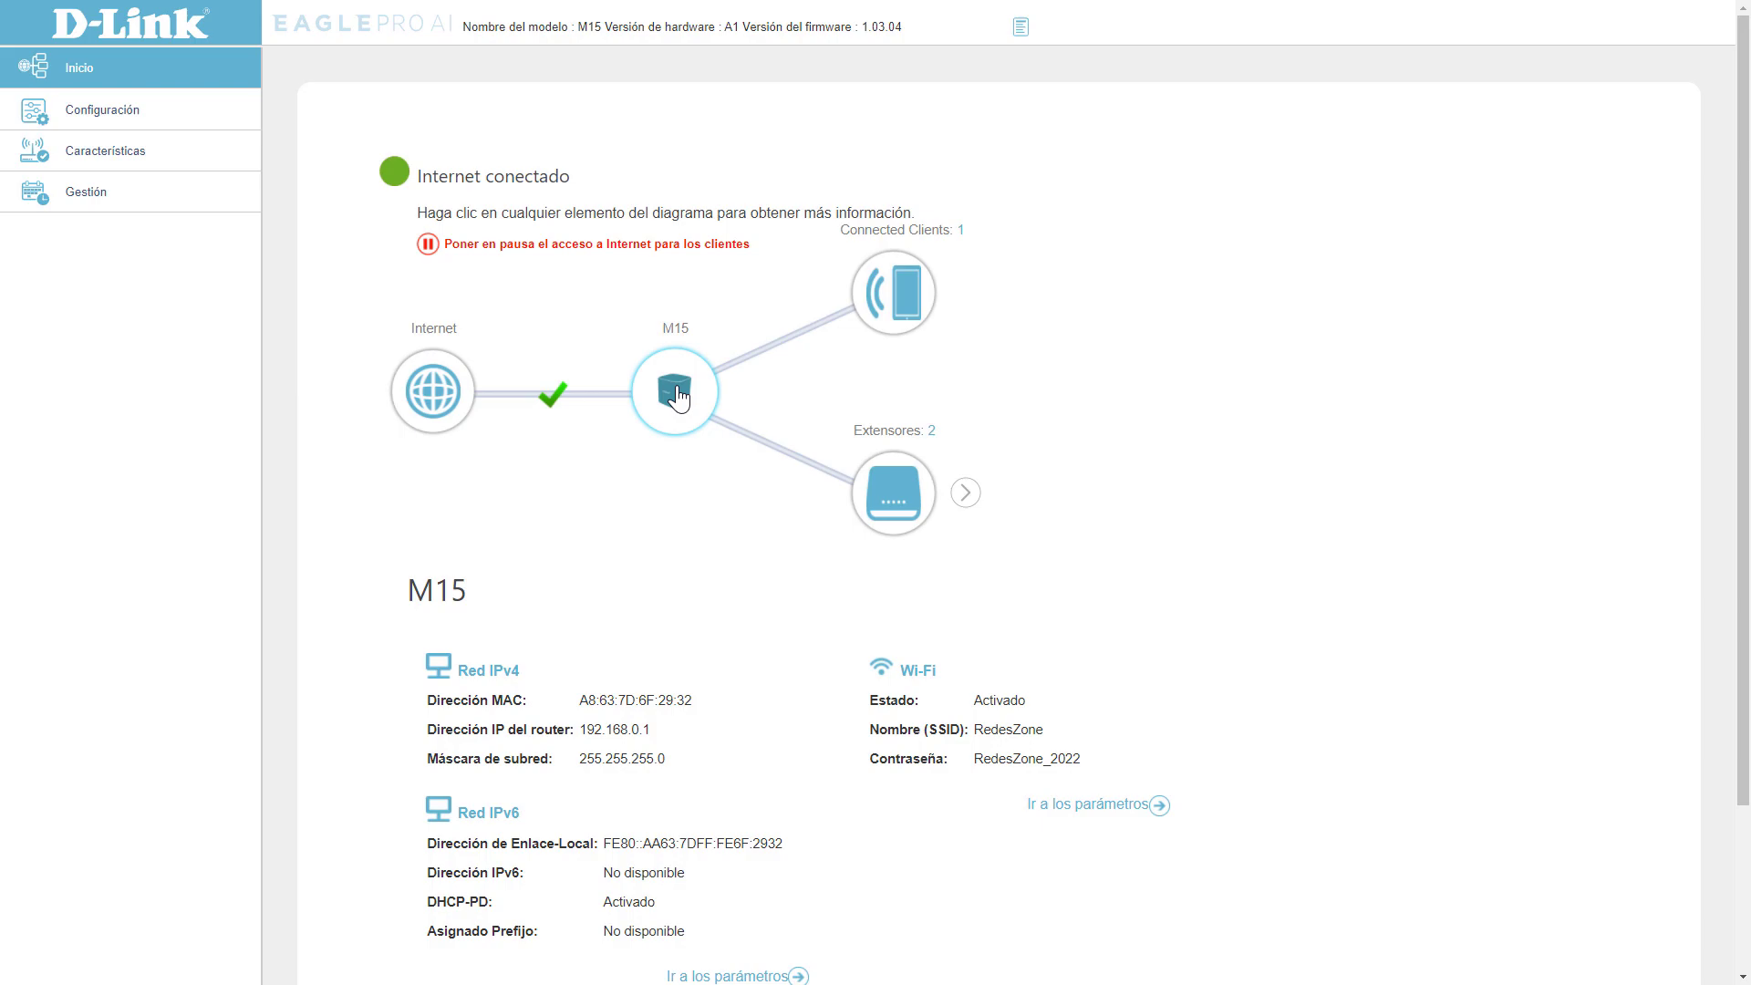
{"action": "left_click_drag", "start_coordinate": [430, 703], "coordinate": [673, 743]}
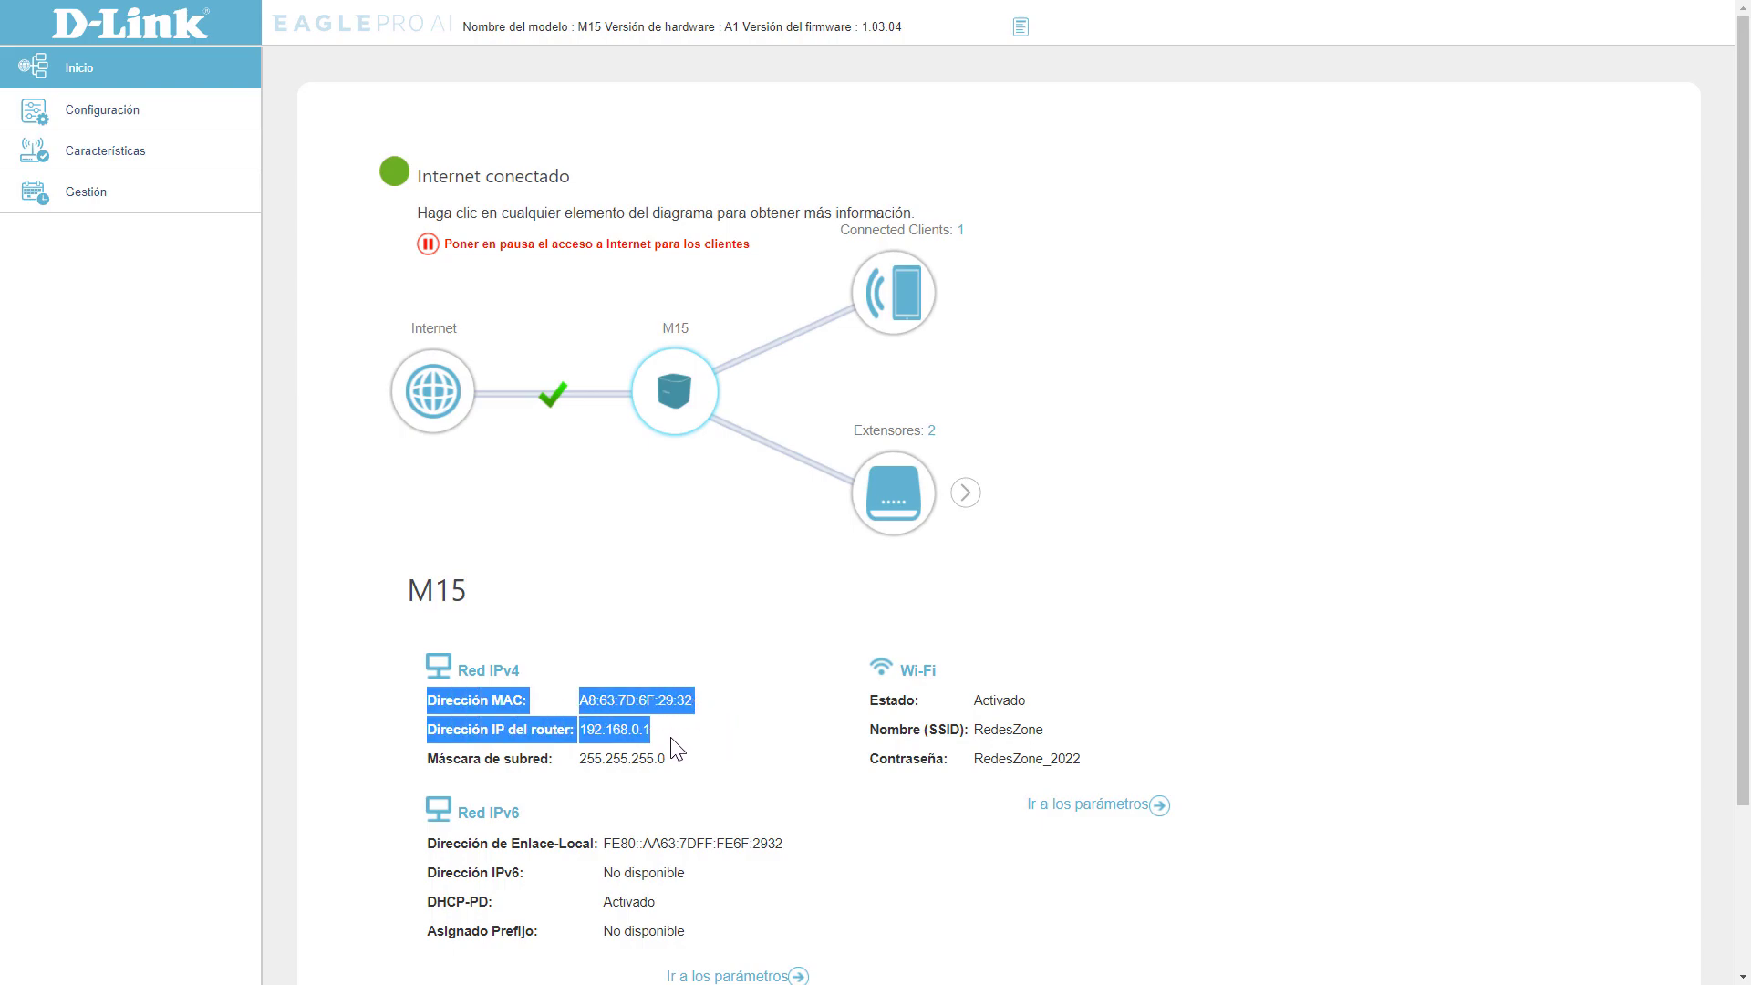
{"action": "left_click", "coordinate": [673, 743]}
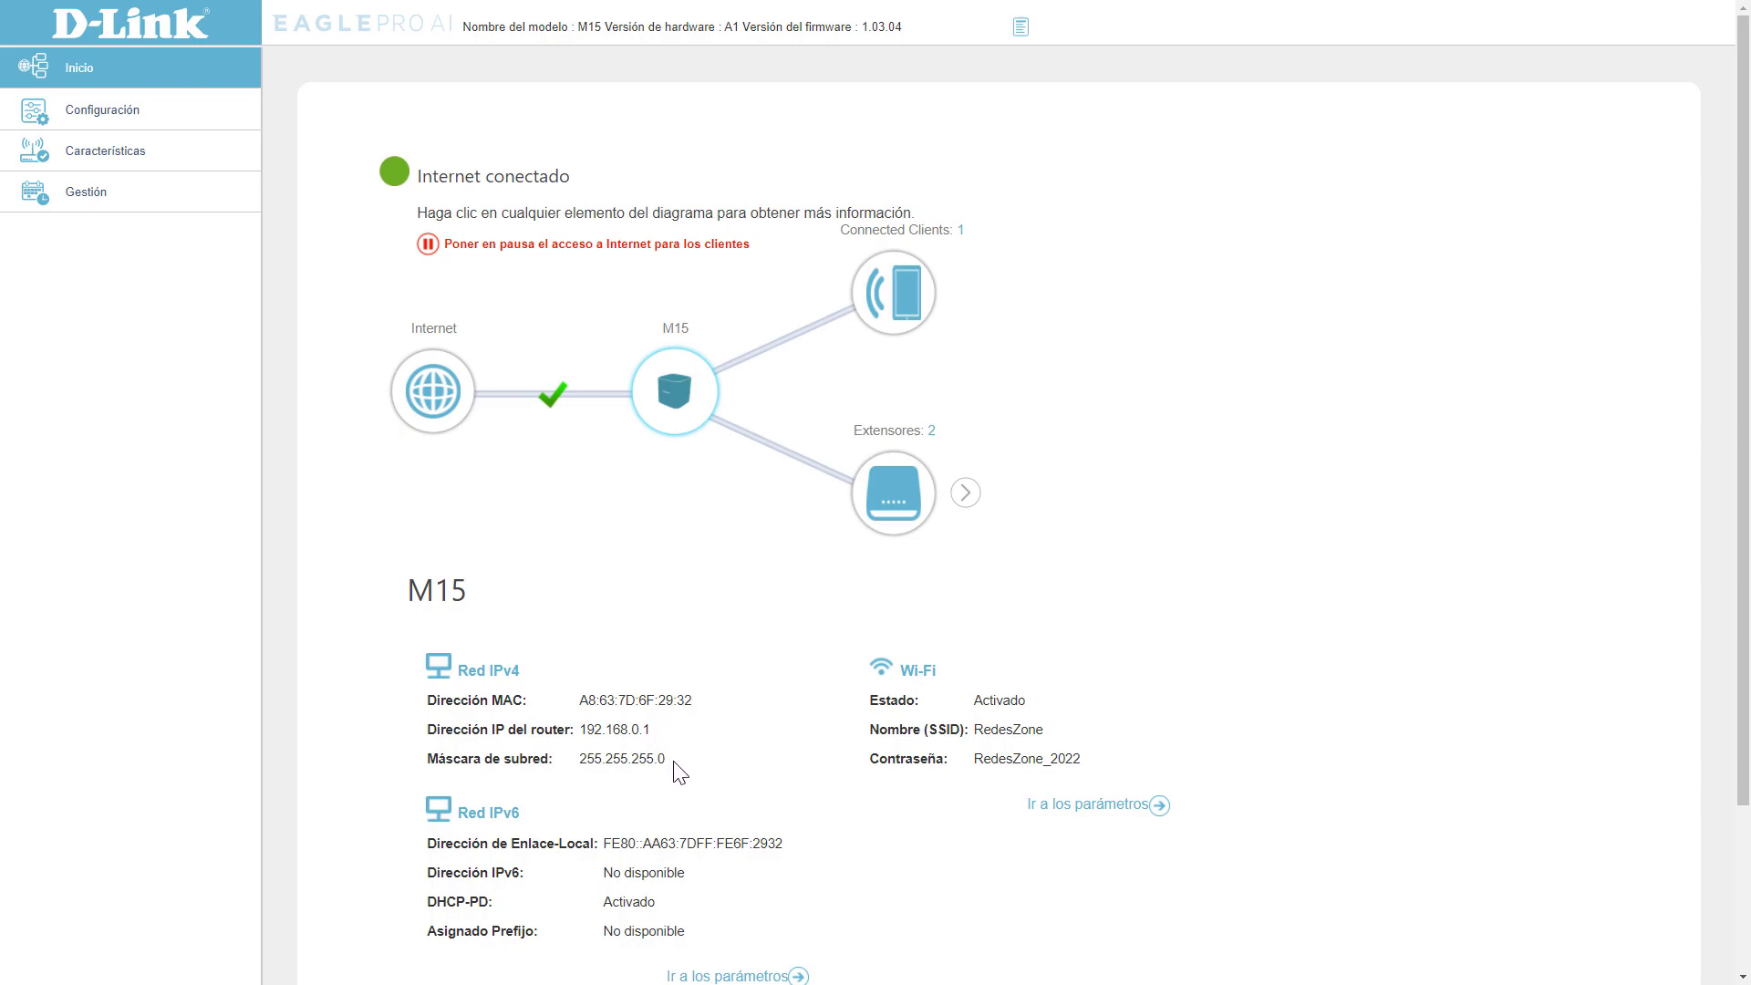
{"action": "double_click", "coordinate": [646, 759]}
Examine the M15 router's IPv6 address details and its Wi-Fi network name and password entries.
{"action": "scroll", "coordinate": [612, 757], "scroll_direction": "down", "scroll_amount": 1}
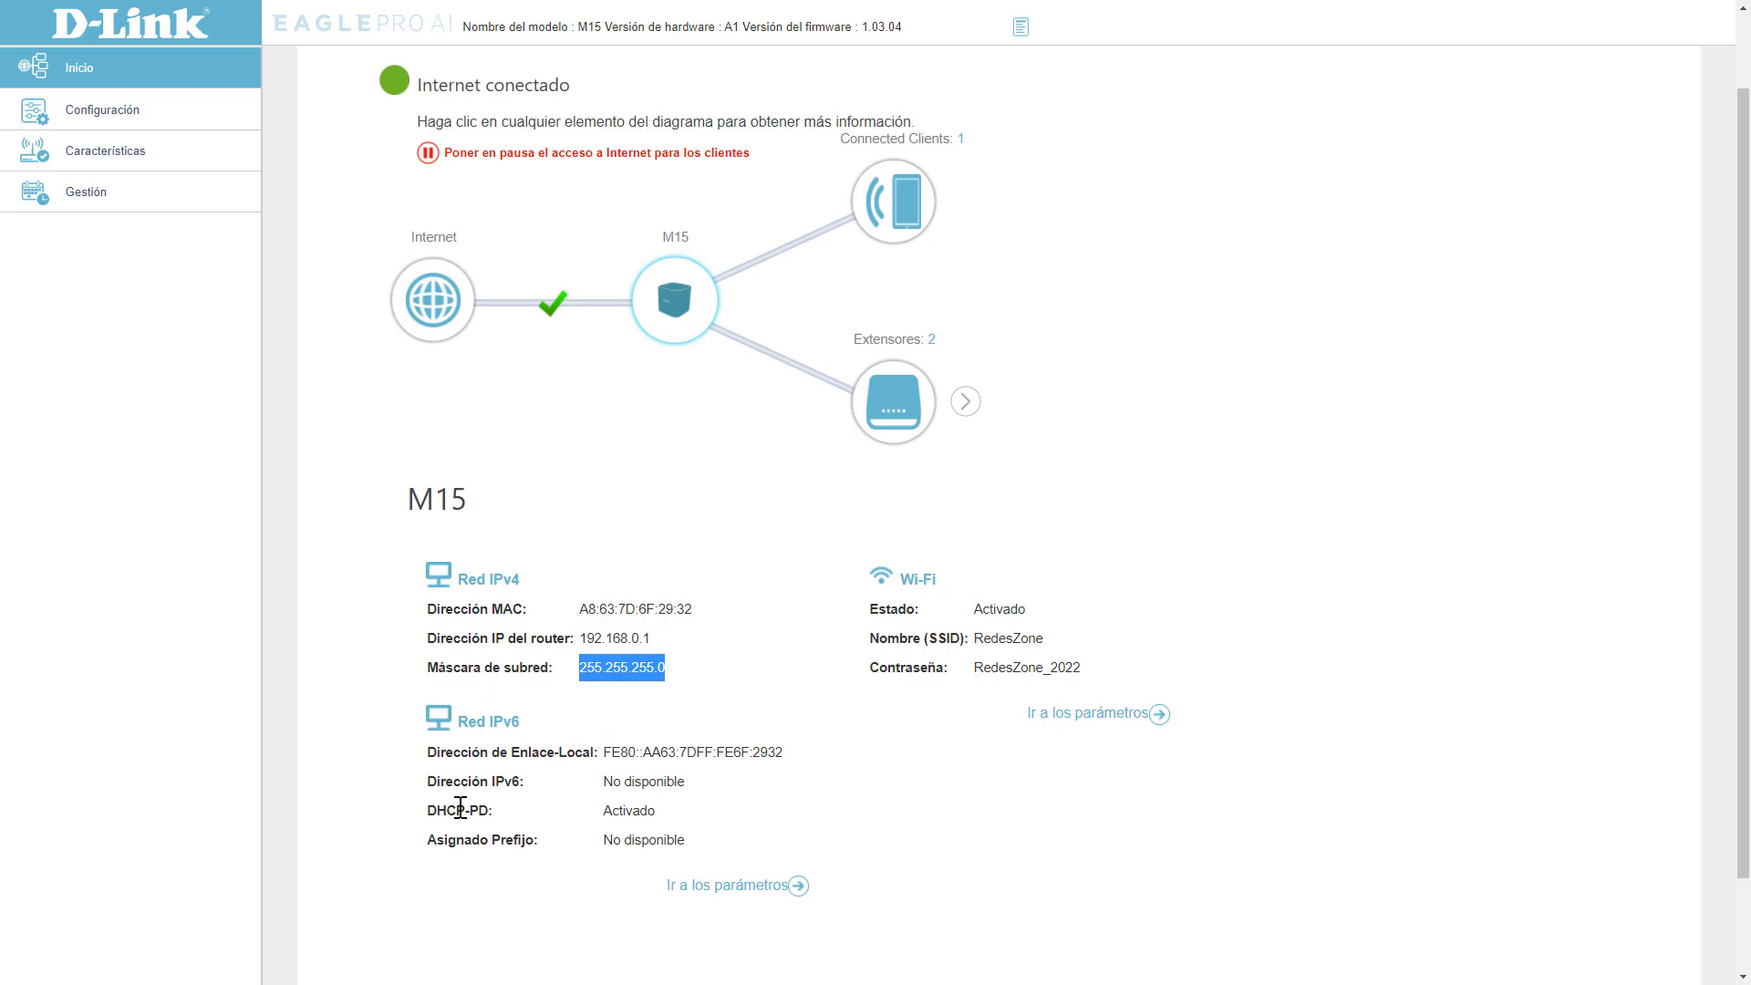
{"action": "left_click_drag", "start_coordinate": [511, 754], "coordinate": [797, 757]}
{"action": "left_click", "coordinate": [651, 802]}
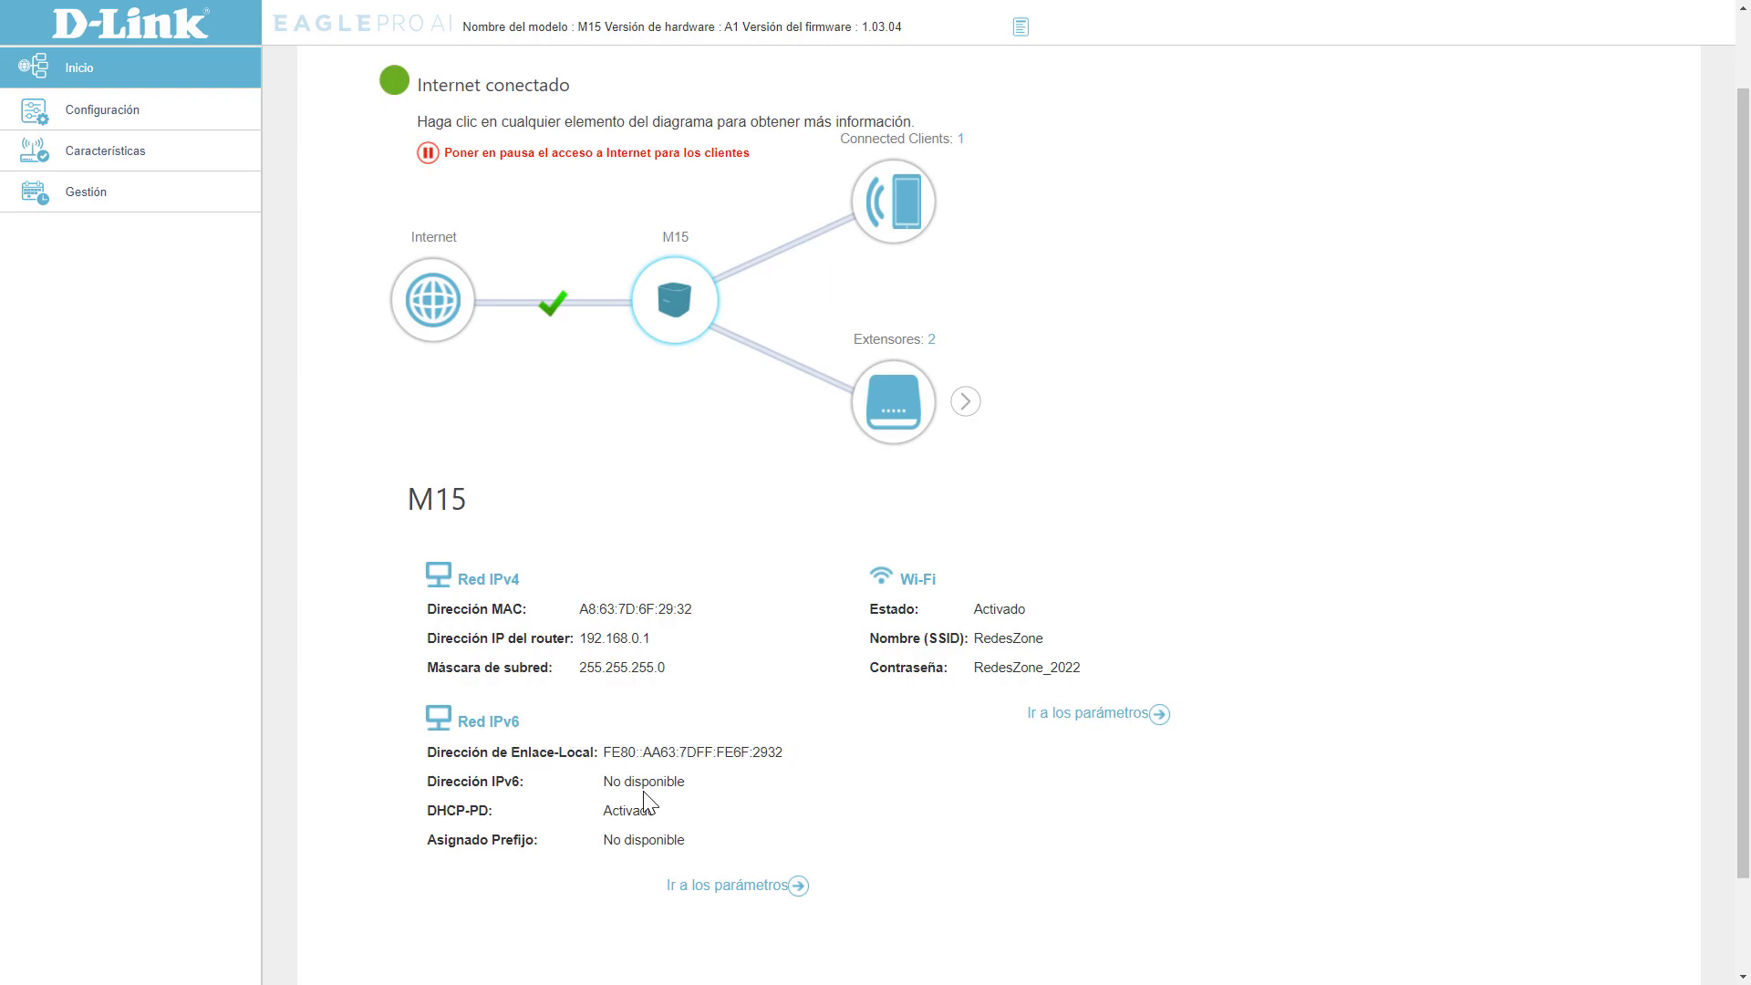
{"action": "left_click_drag", "start_coordinate": [693, 792], "coordinate": [469, 770]}
{"action": "left_click", "coordinate": [469, 770]}
{"action": "left_click_drag", "start_coordinate": [866, 656], "coordinate": [1102, 676]}
{"action": "left_click", "coordinate": [1103, 675]}
Show the clients connected to the M15 and look over the listed device's addresses.
{"action": "scroll", "coordinate": [1055, 643], "scroll_direction": "up", "scroll_amount": 1}
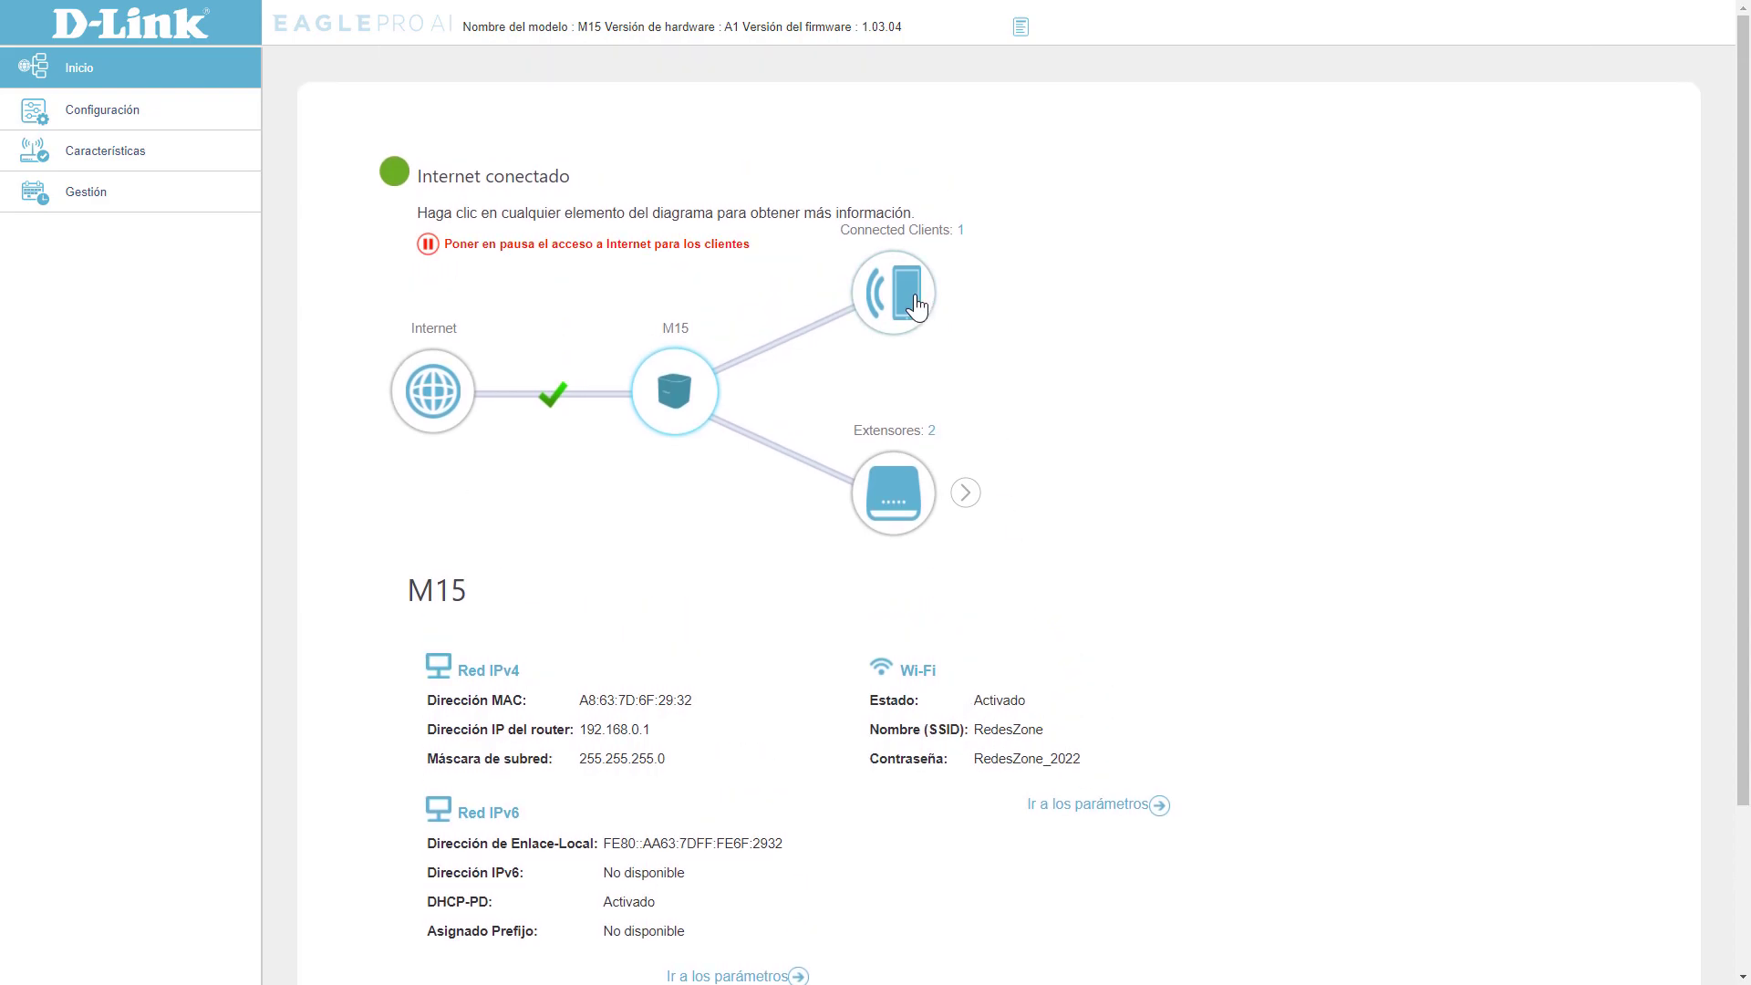
{"action": "left_click", "coordinate": [917, 308]}
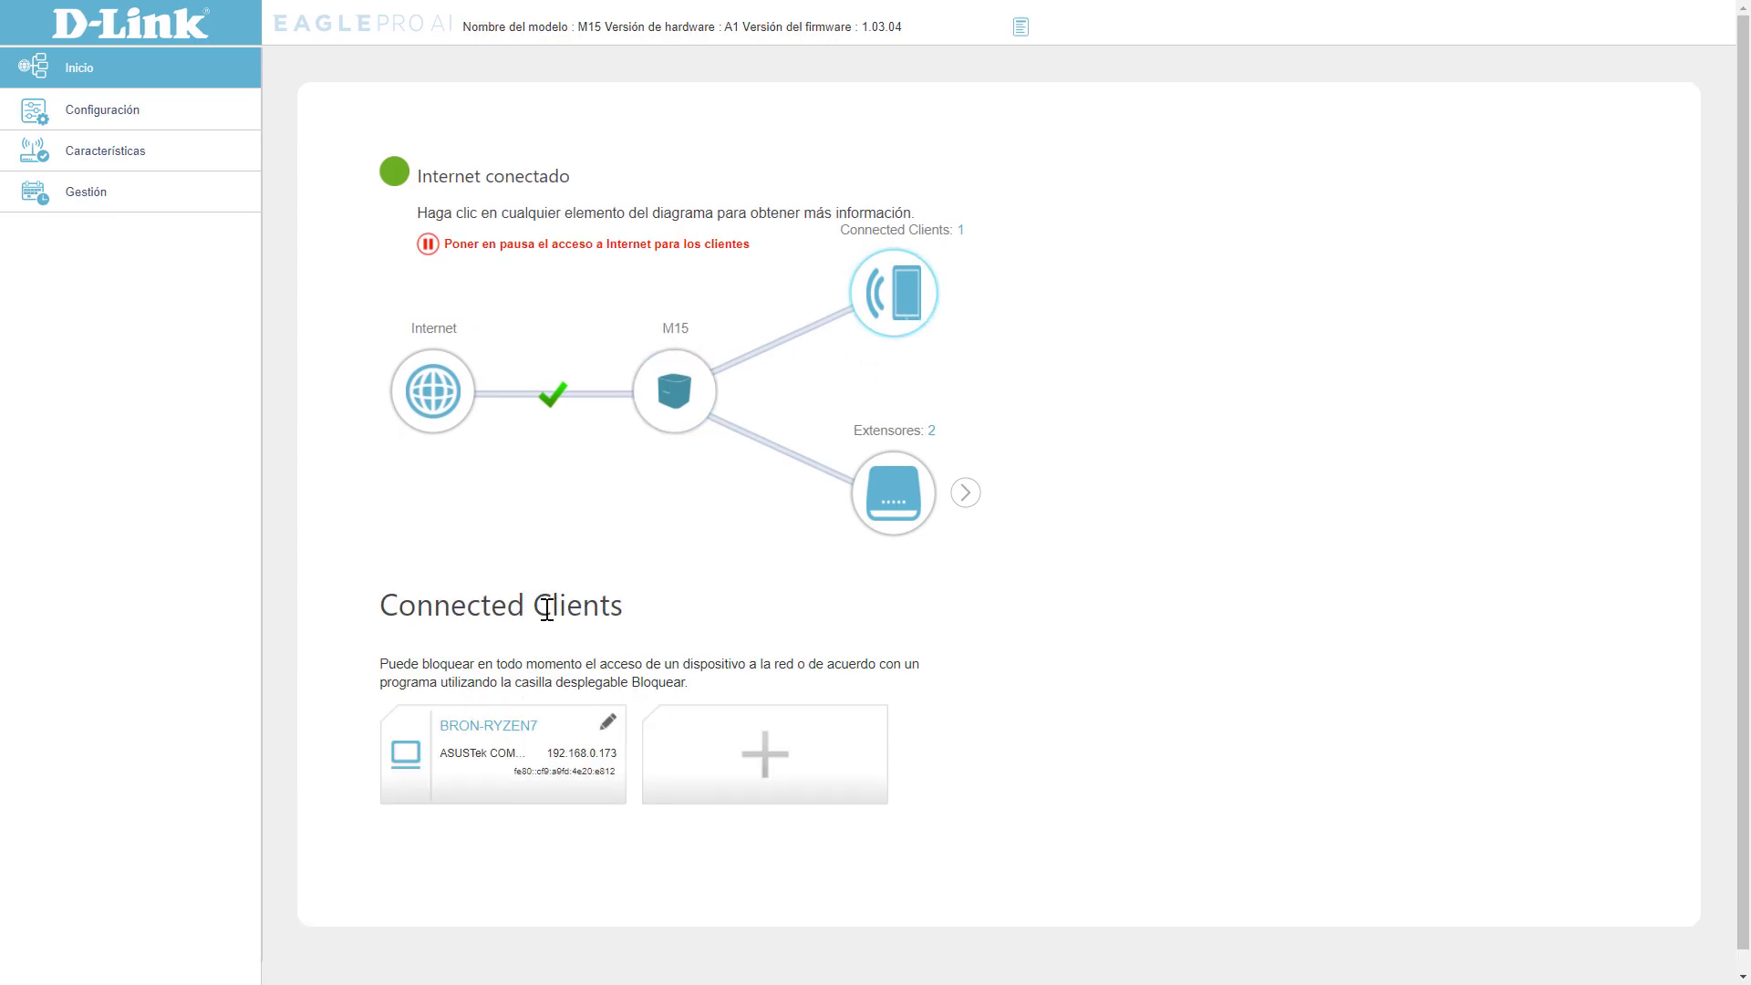
{"action": "scroll", "coordinate": [529, 661], "scroll_direction": "down", "scroll_amount": 1}
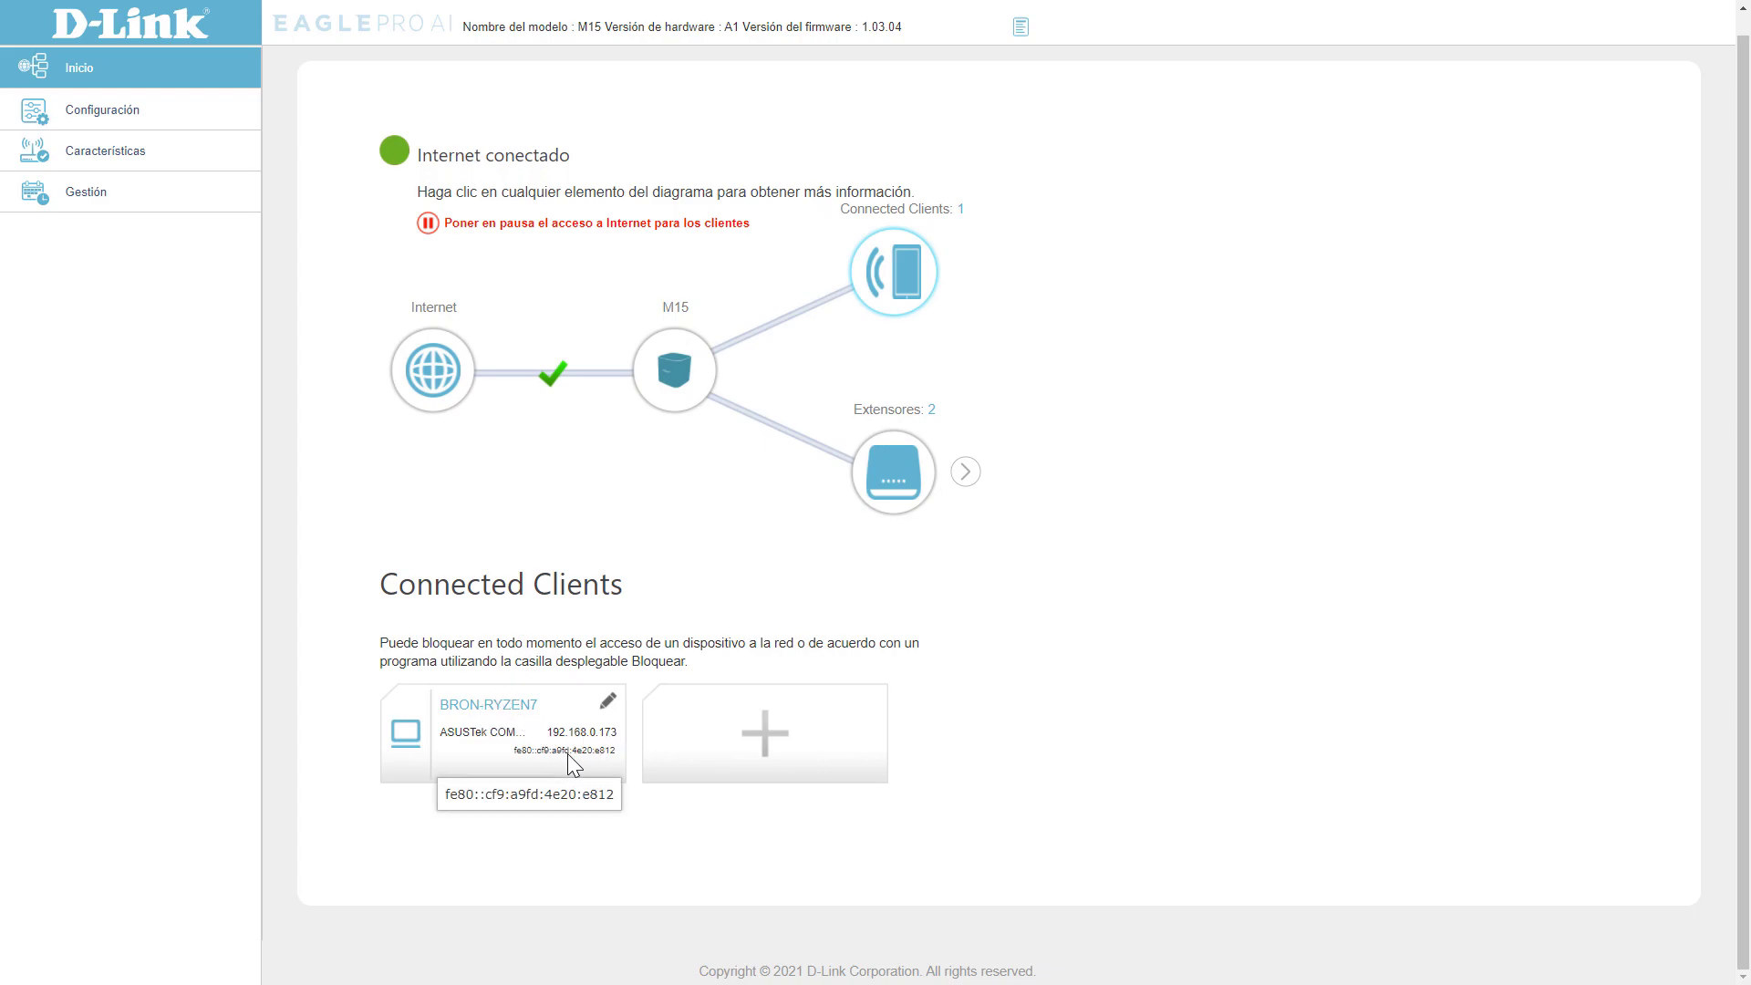
Try parental control with the Bloquear acceso profile on the connected ASUSTek client, turn it off again and close the rule without saving.
{"action": "left_click", "coordinate": [608, 703]}
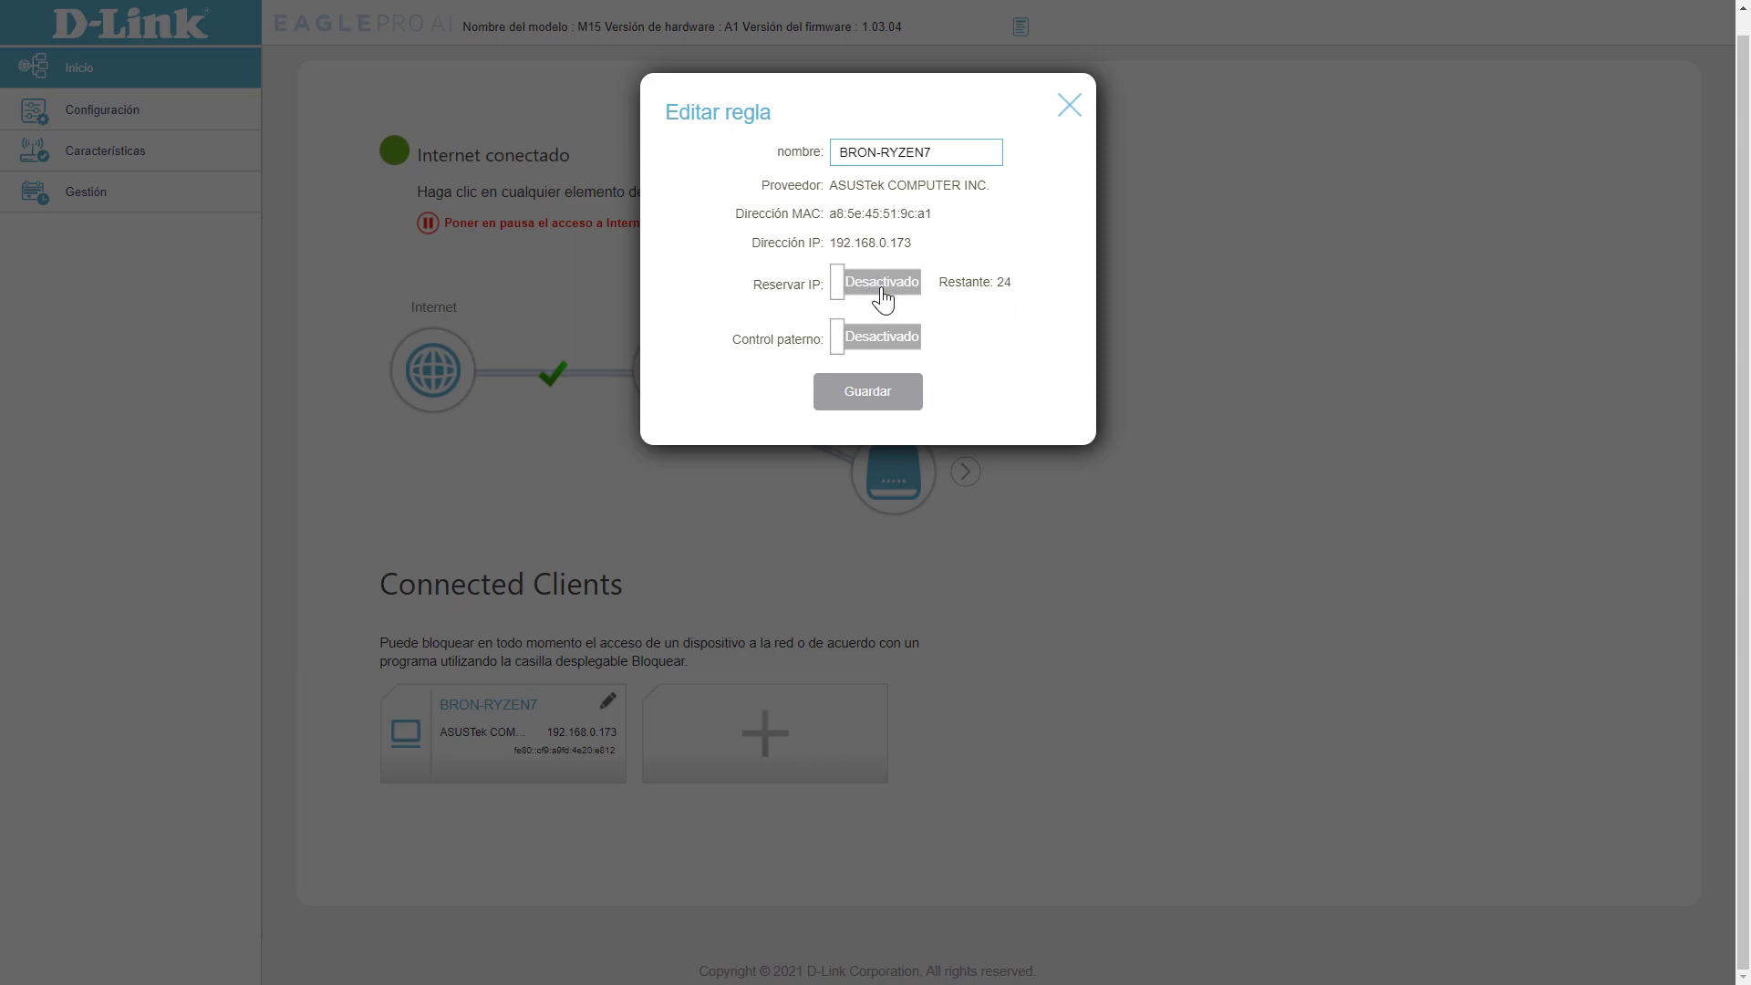
{"action": "left_click", "coordinate": [881, 337]}
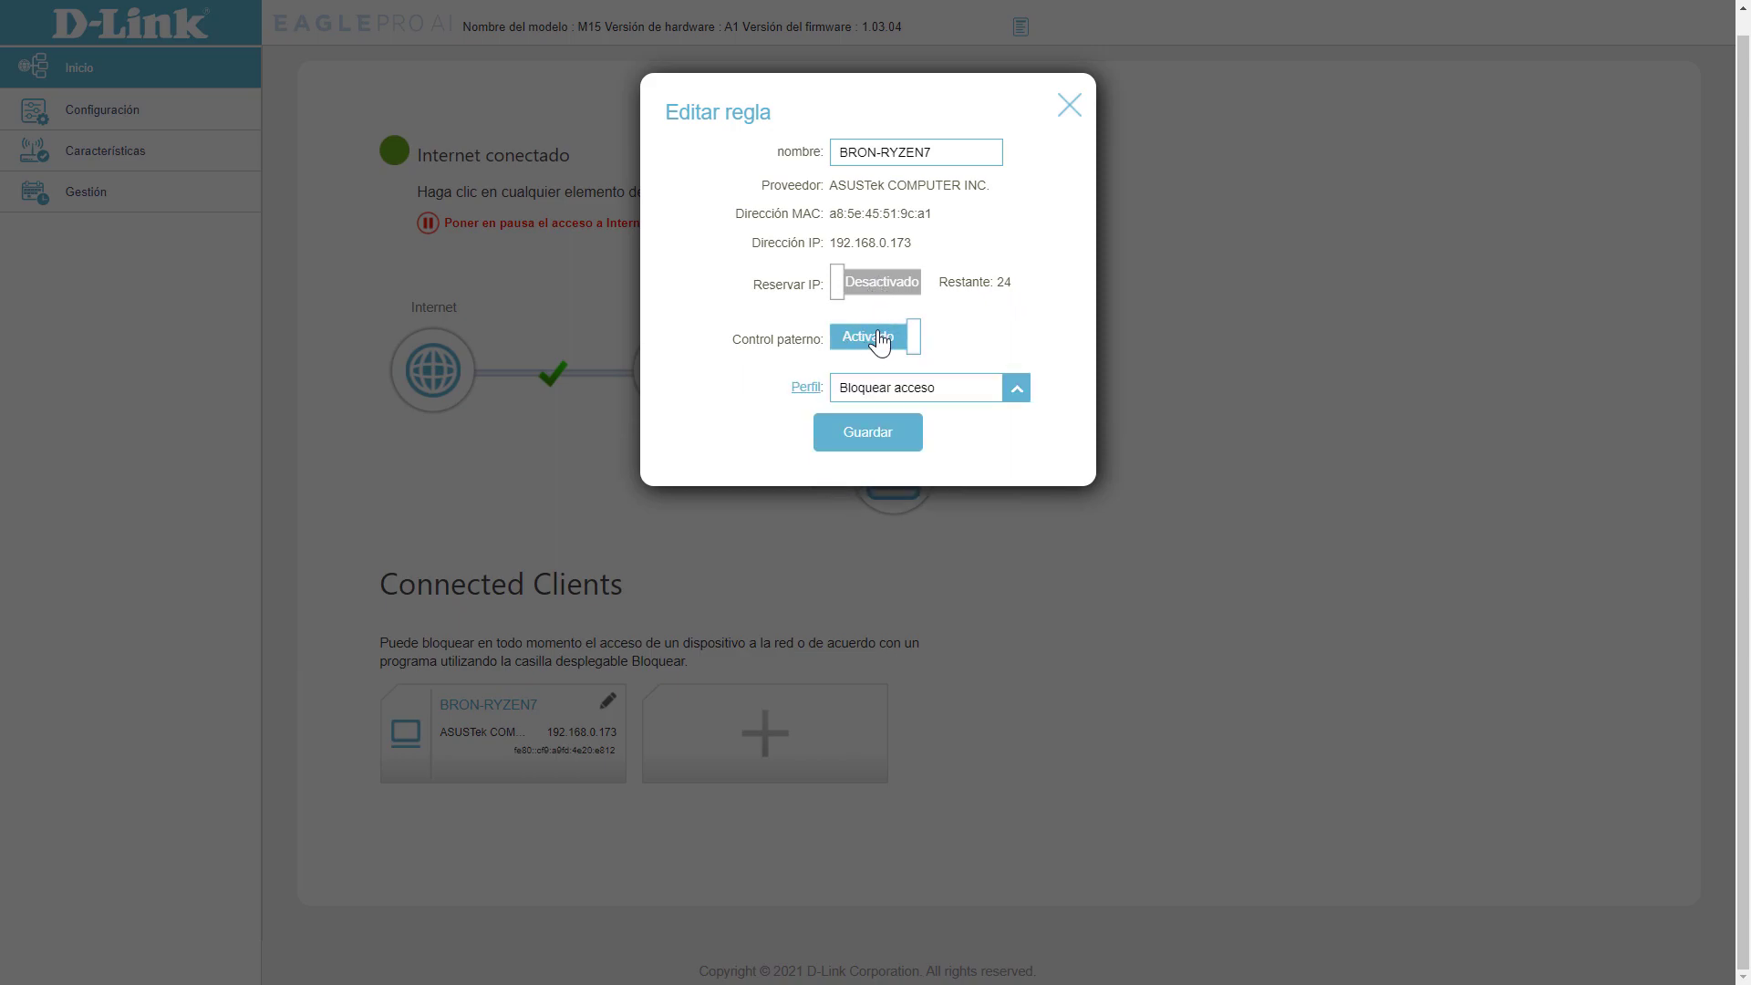
{"action": "left_click", "coordinate": [1017, 387]}
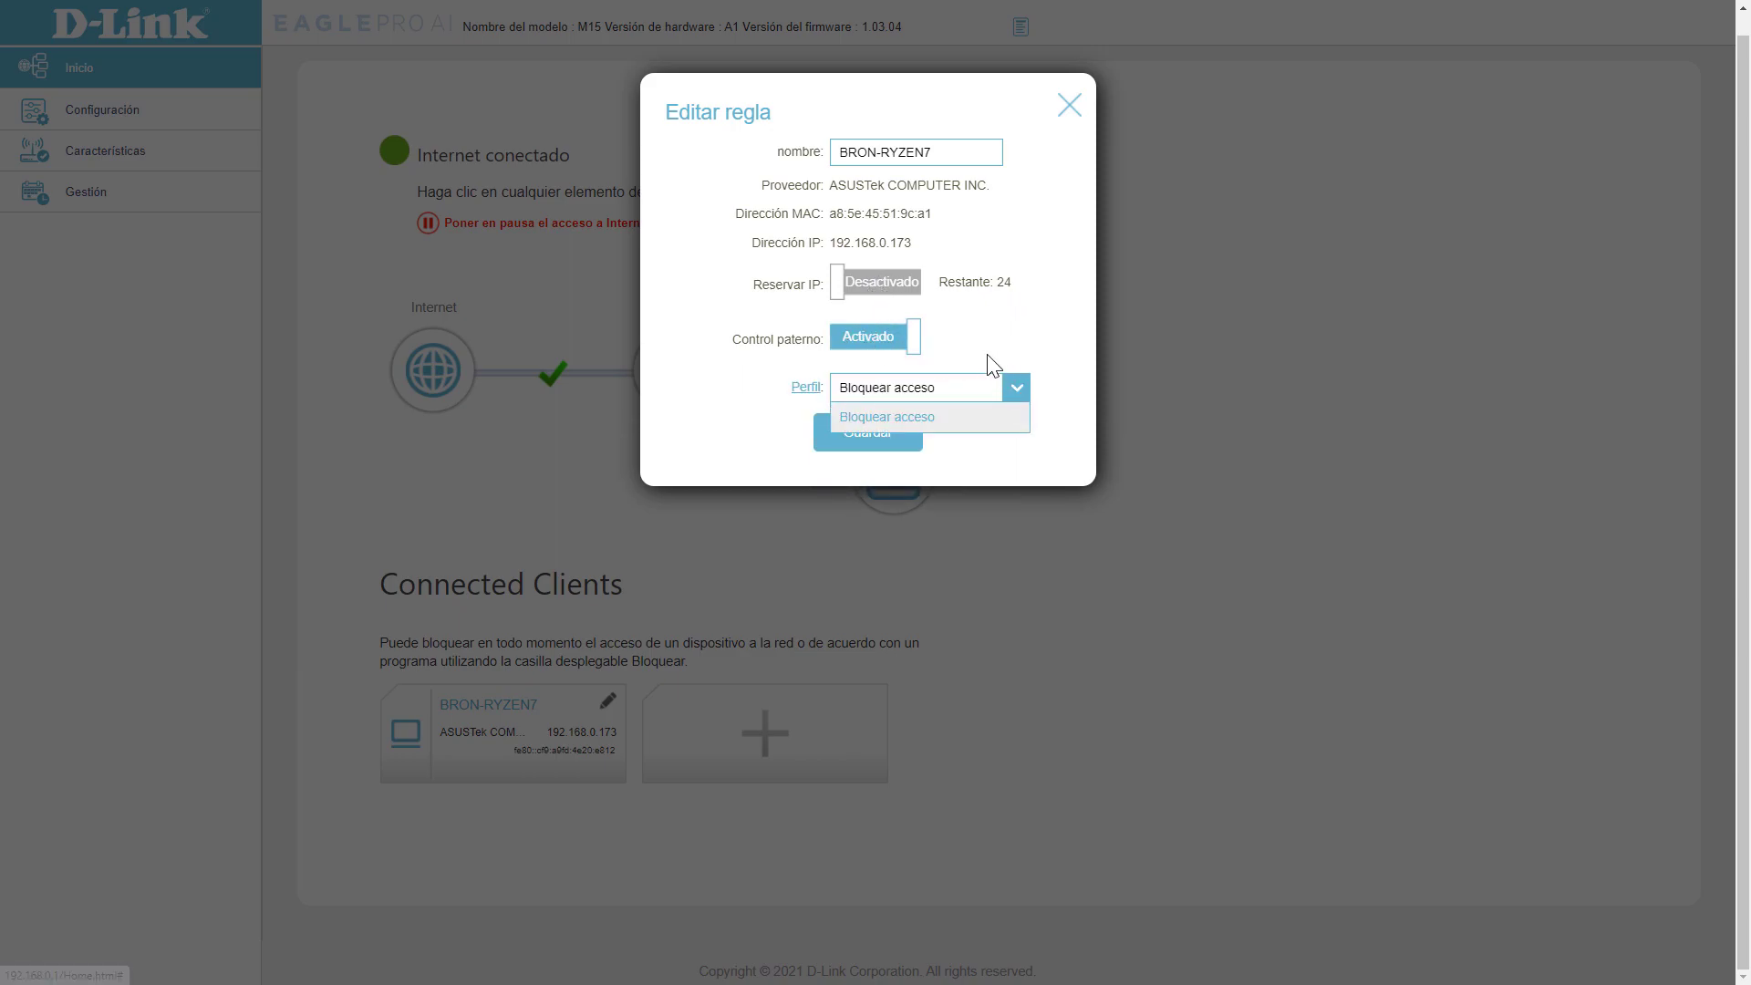
{"action": "left_click", "coordinate": [955, 351]}
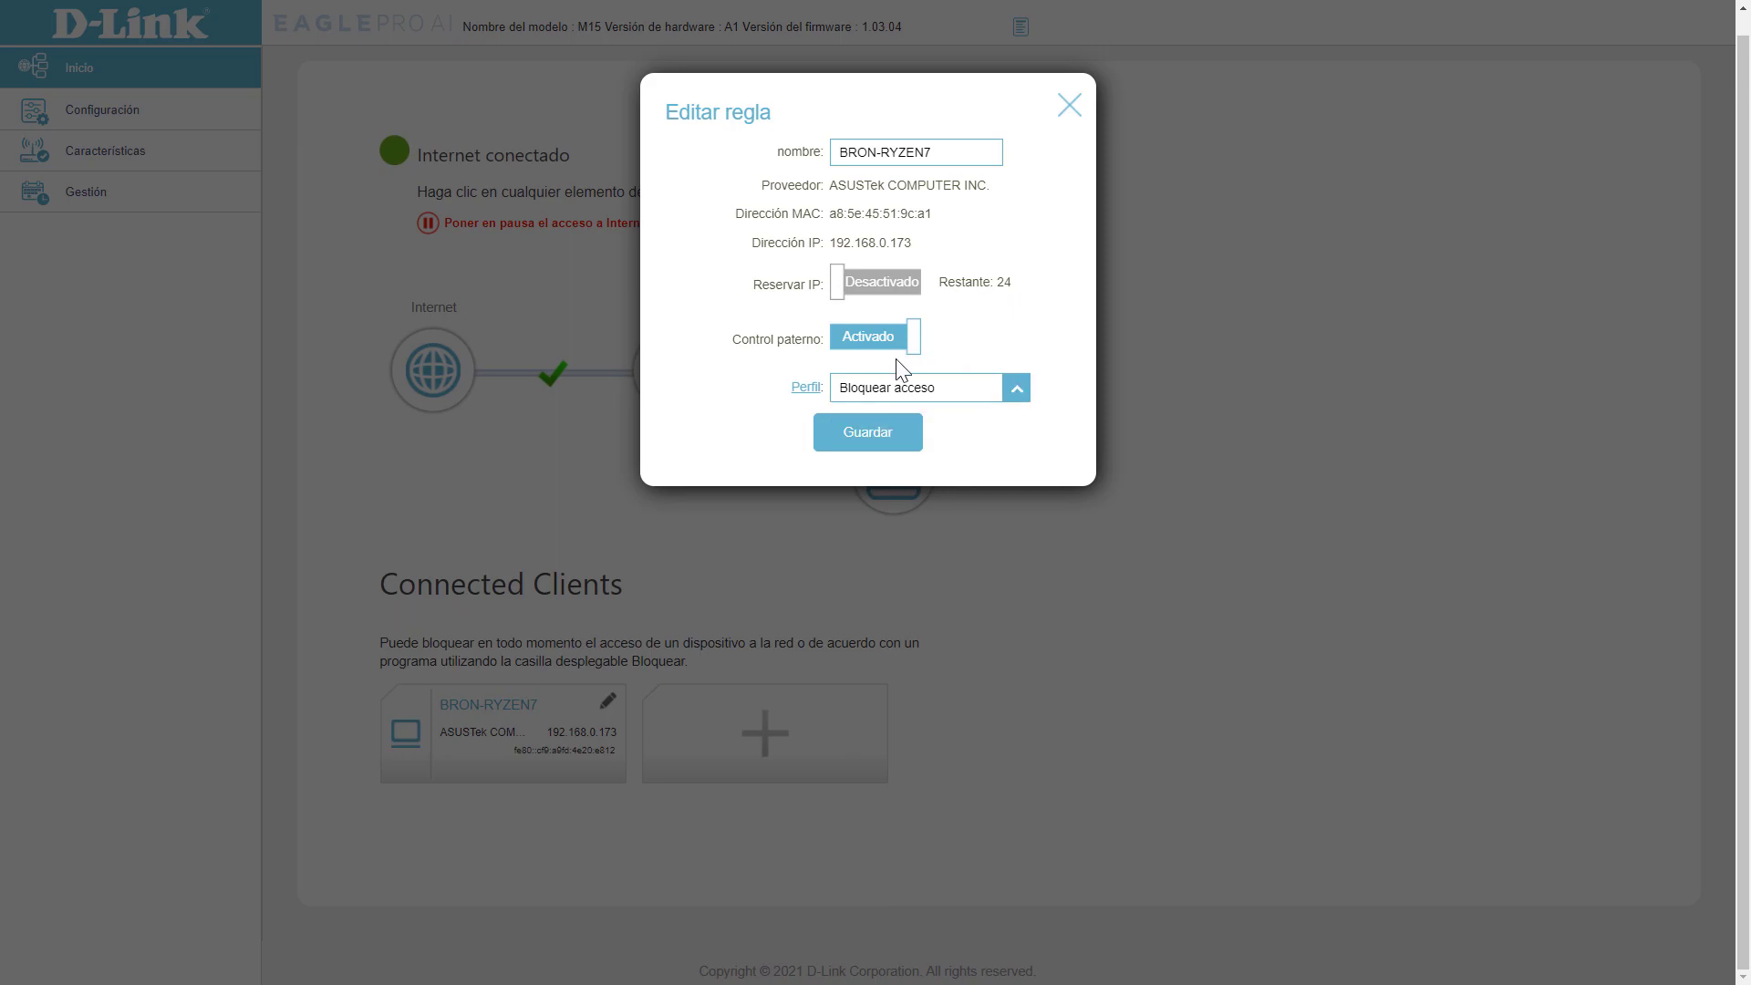
{"action": "left_click", "coordinate": [876, 342]}
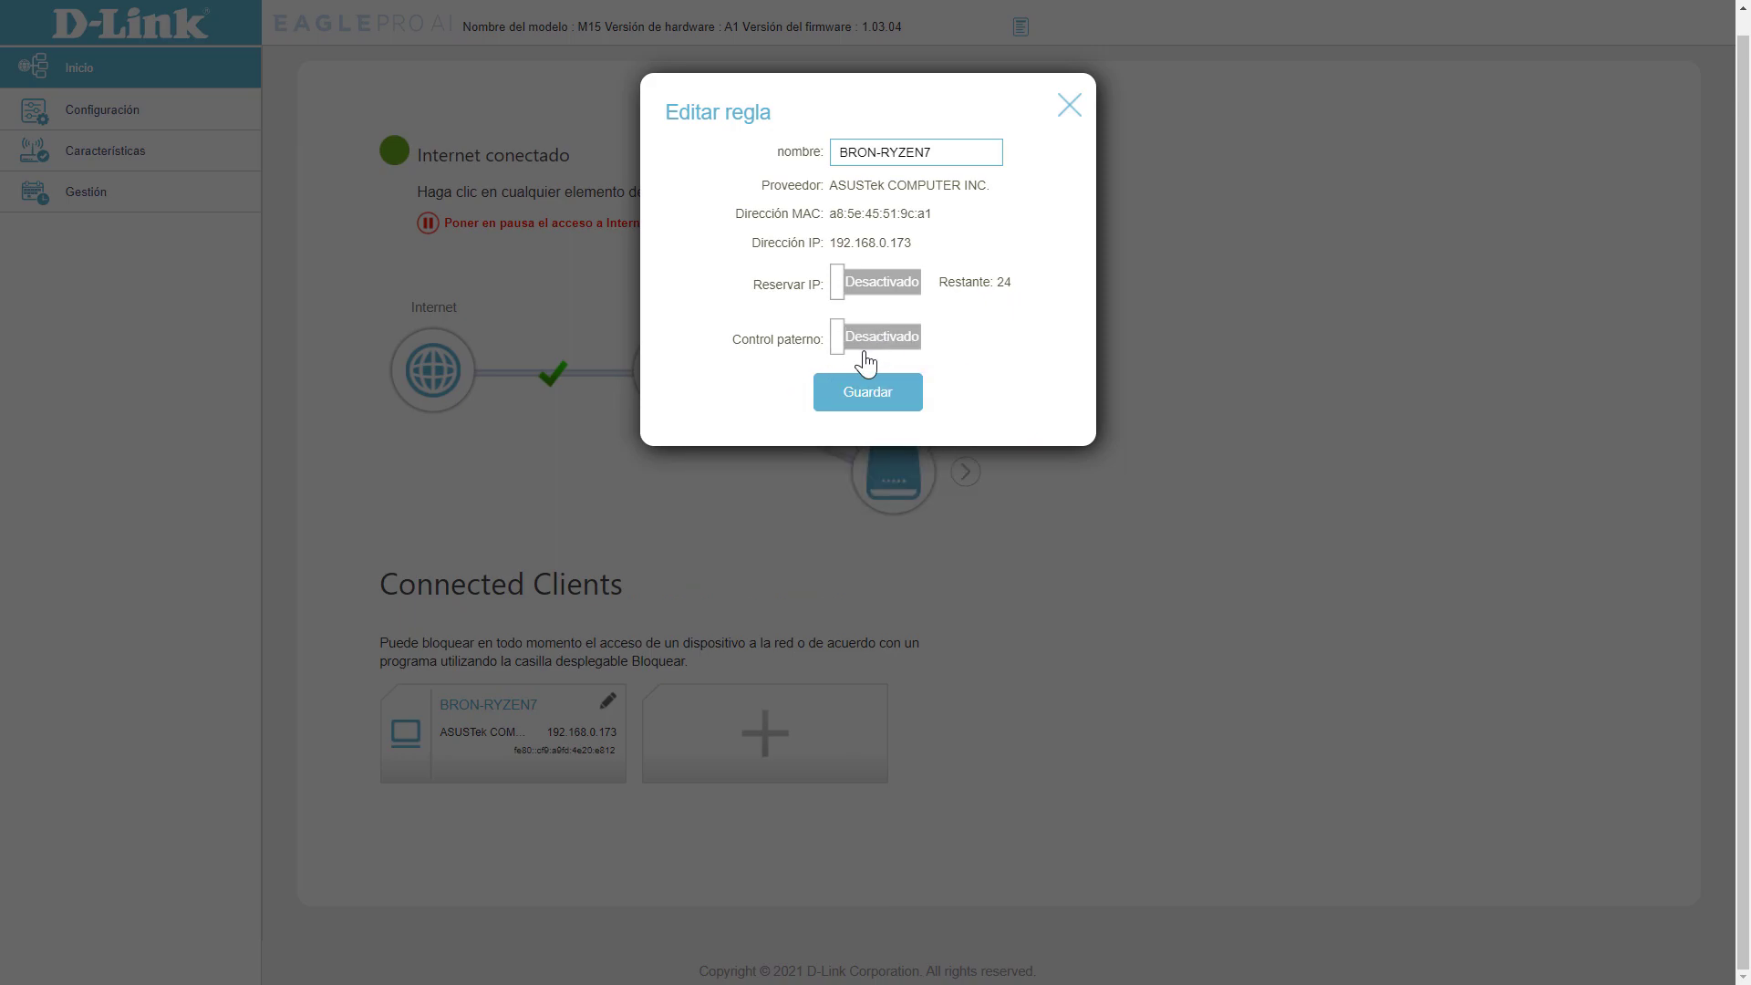
{"action": "left_click", "coordinate": [1071, 107]}
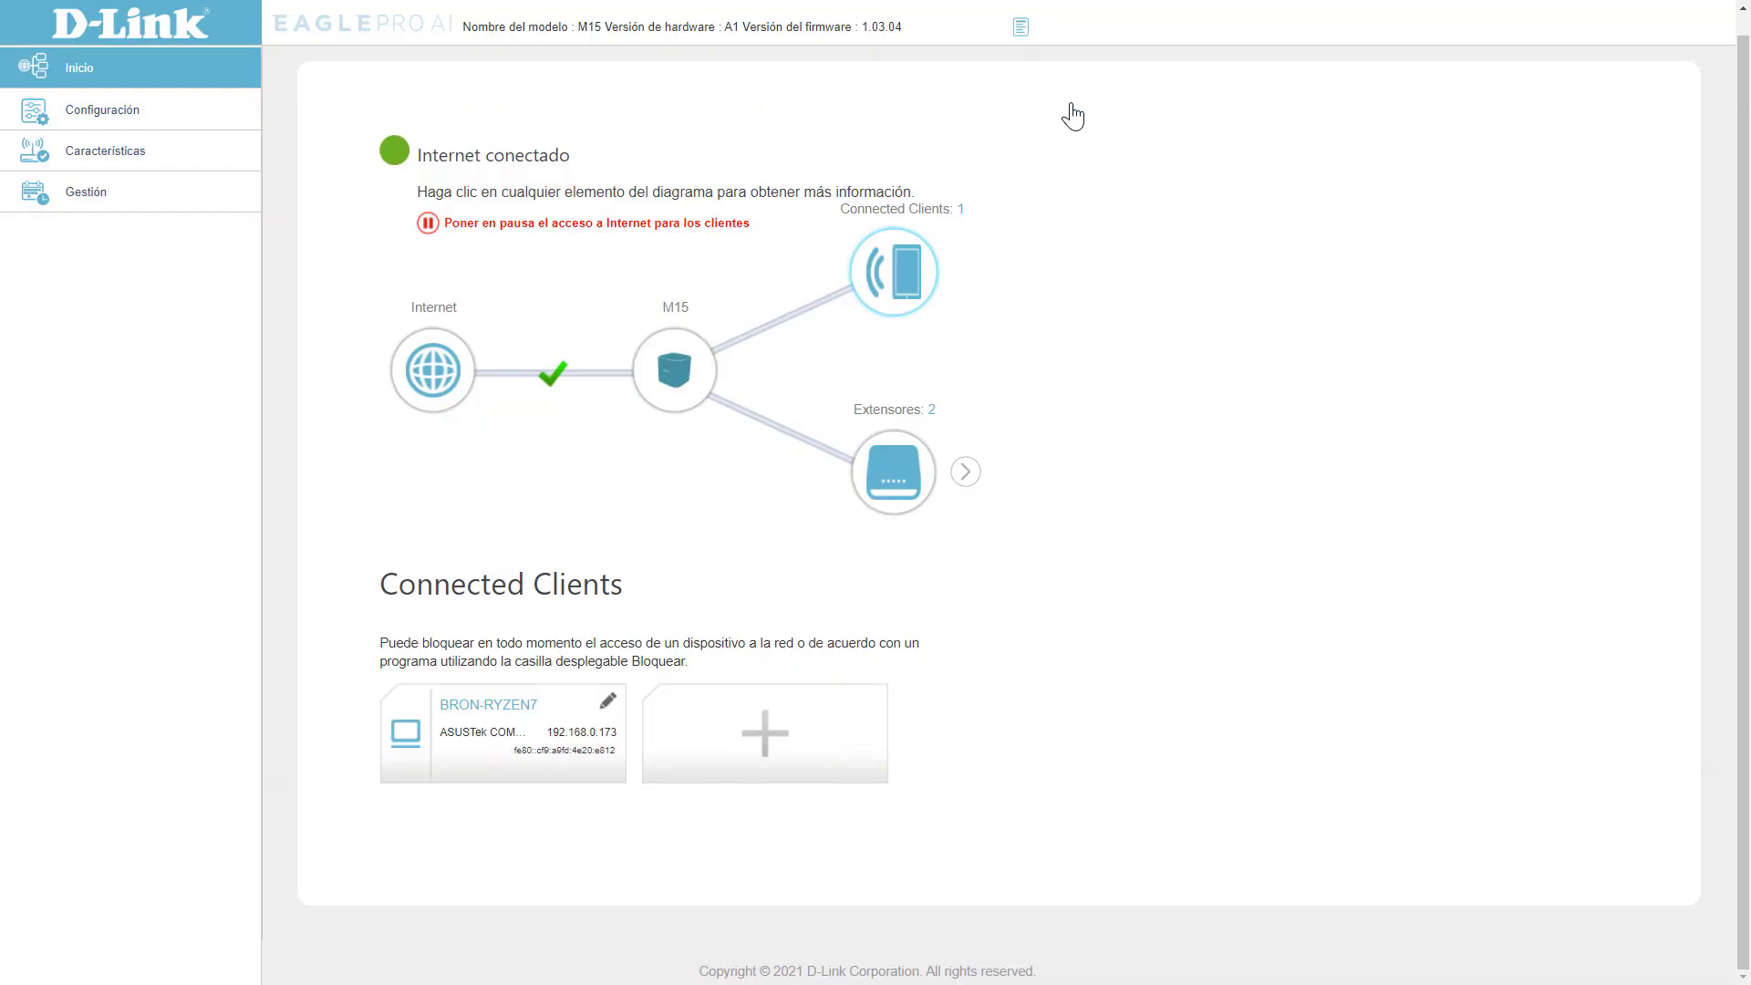
Look over the blank form for adding a client rule and close it without saving.
{"action": "left_click", "coordinate": [763, 735]}
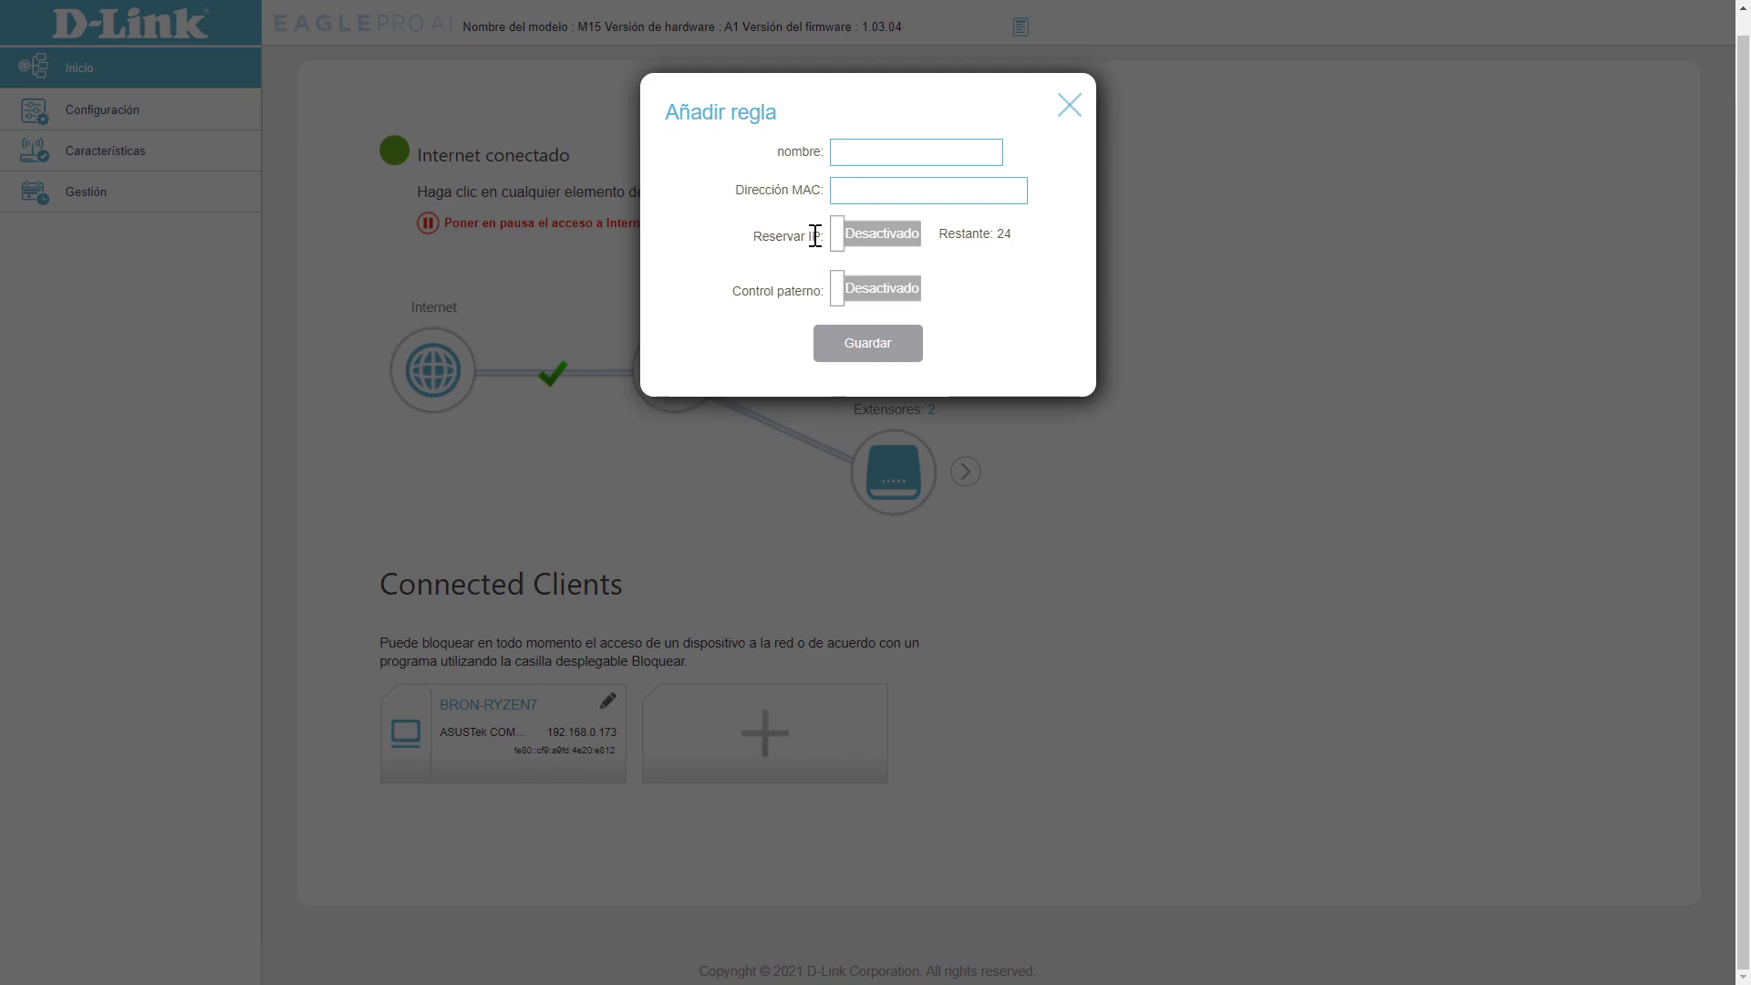
{"action": "left_click", "coordinate": [1067, 111]}
View the extenders list, inspect M15-2946's name and Flash LED settings, and reveal that extender's restart and removal options.
{"action": "left_click", "coordinate": [893, 474]}
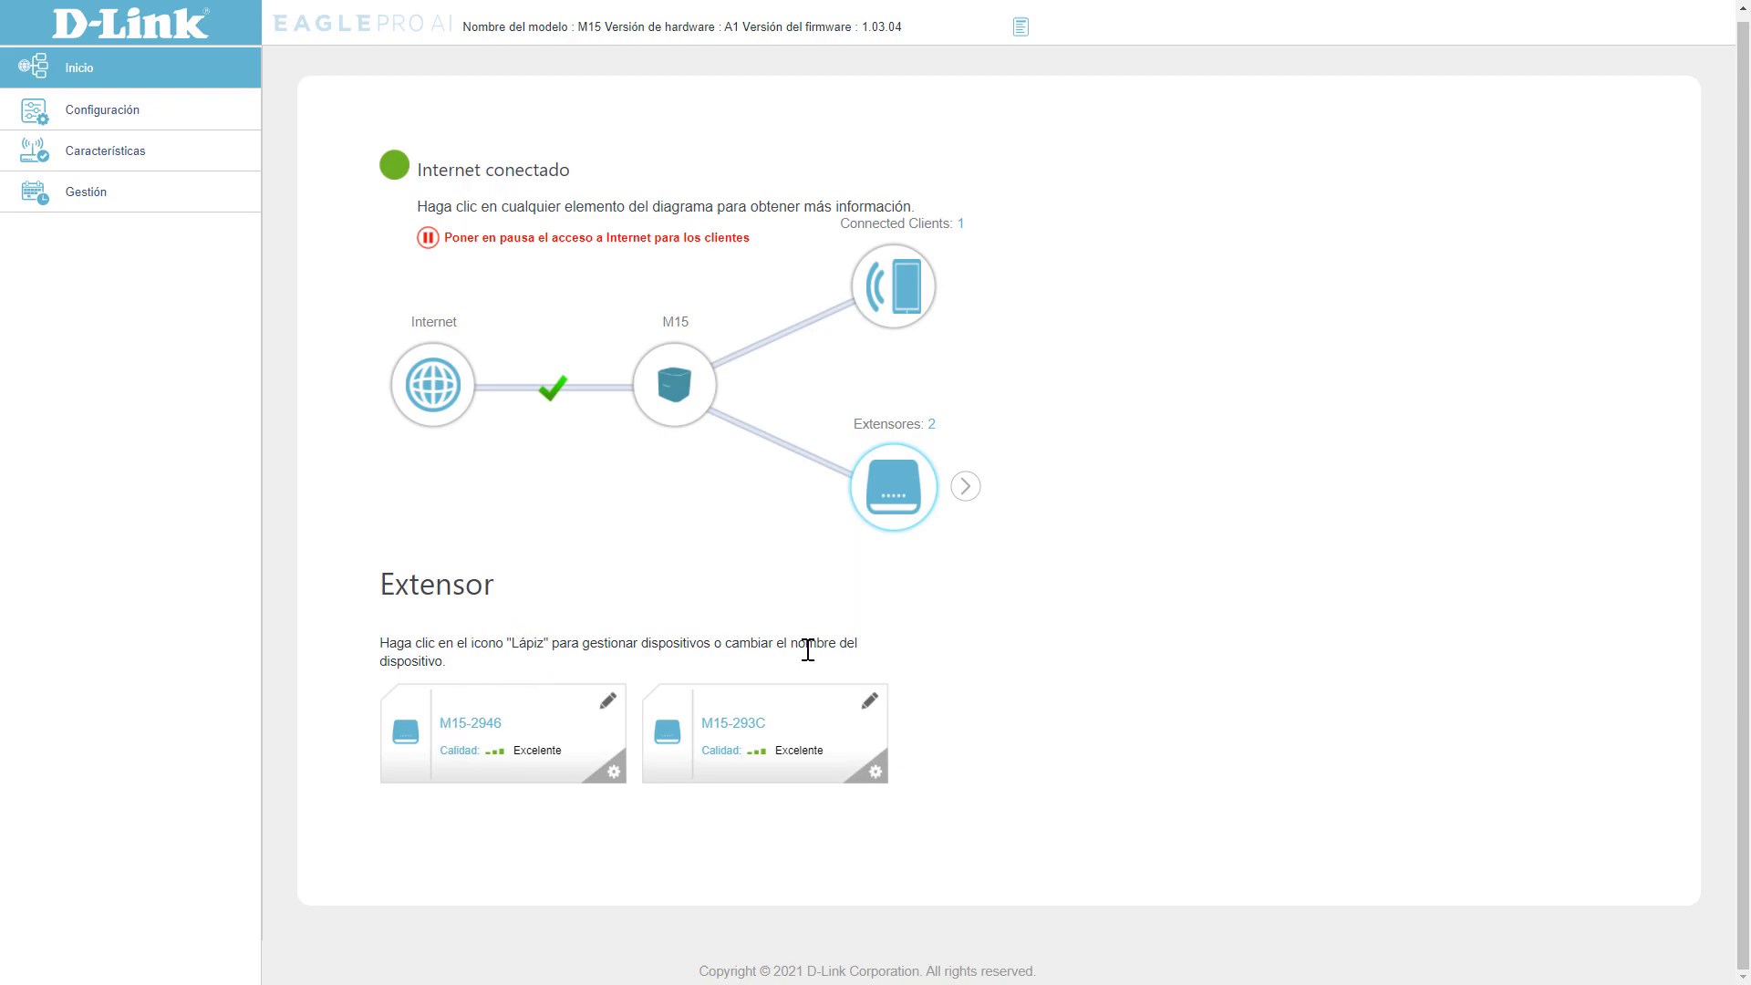
{"action": "left_click", "coordinate": [607, 702]}
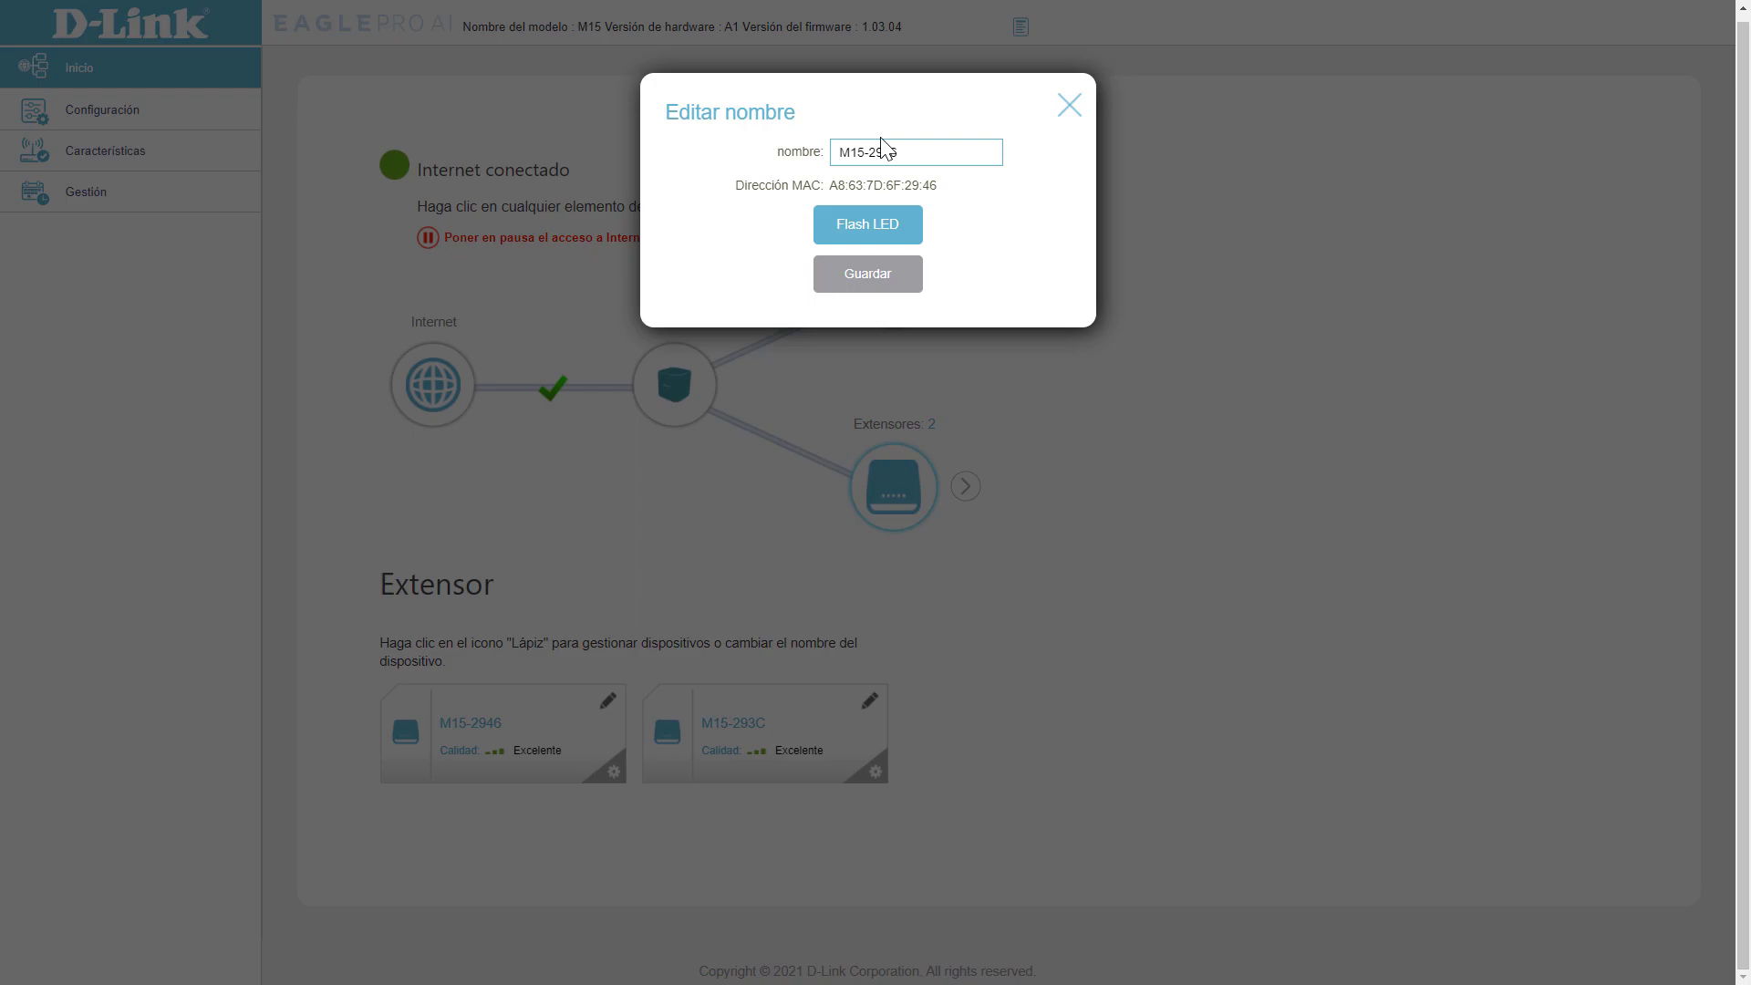
{"action": "left_click", "coordinate": [880, 232]}
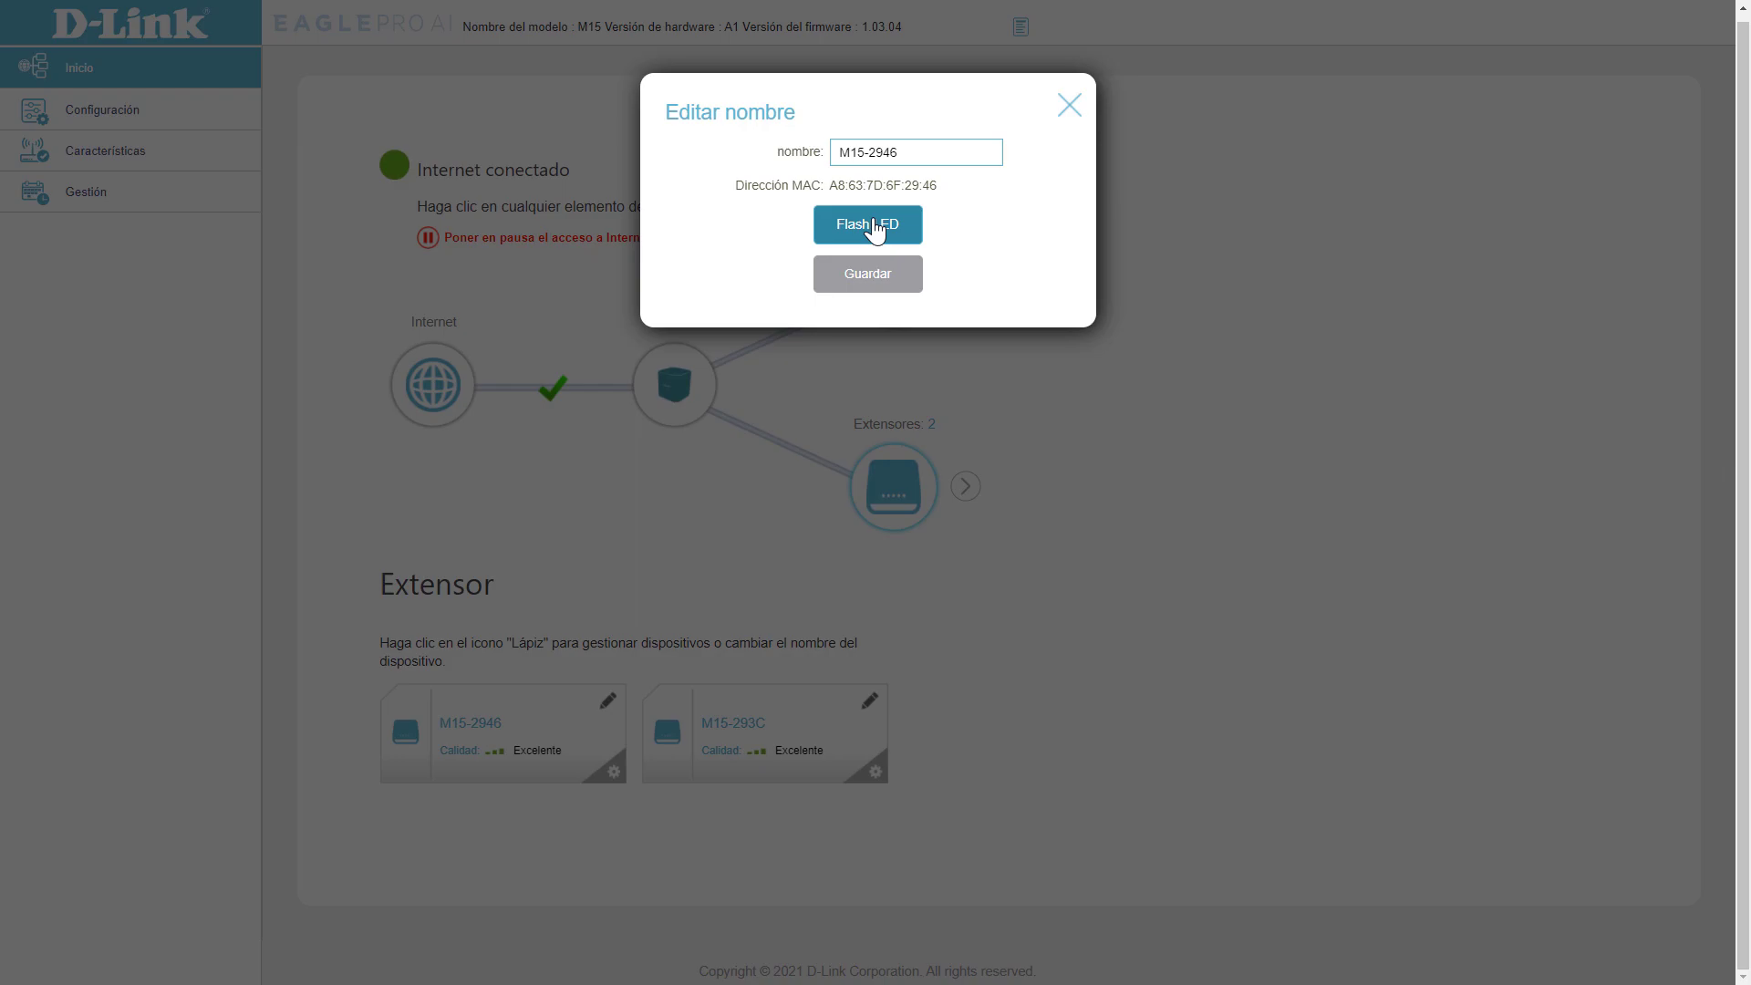
{"action": "left_click", "coordinate": [1068, 105]}
{"action": "left_click", "coordinate": [615, 775]}
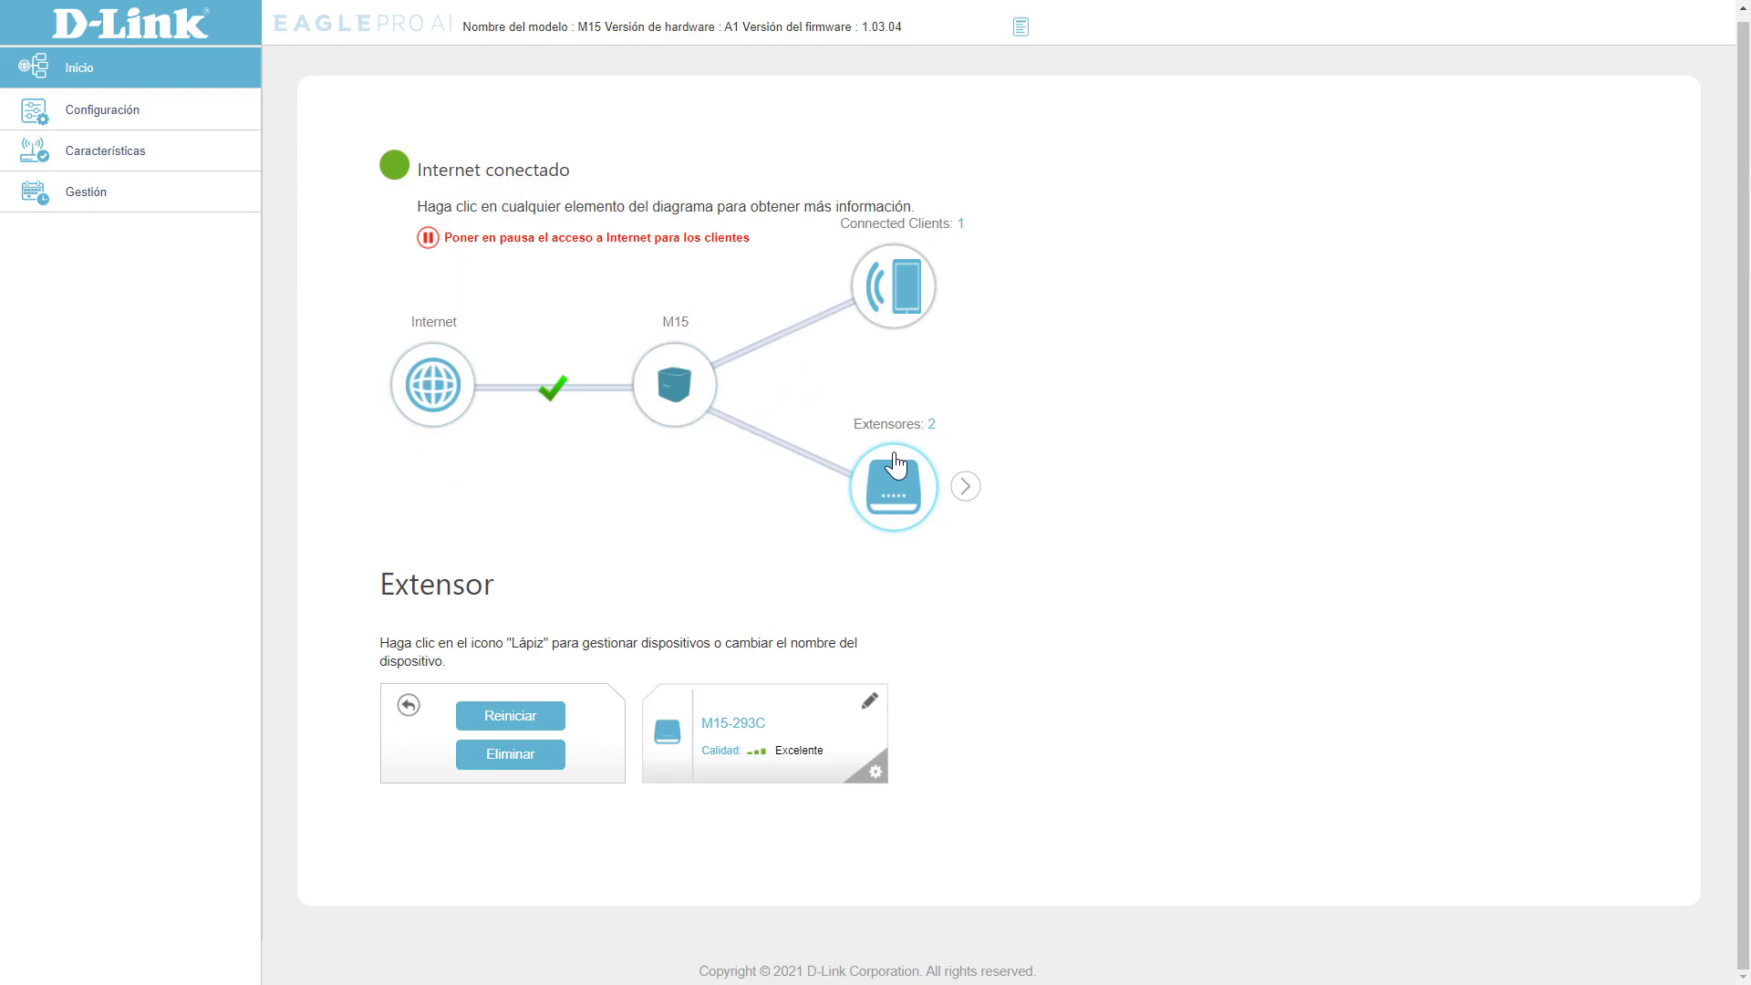
Open the mesh network map, view the details of extender M15-2946 and close them.
{"action": "left_click", "coordinate": [965, 486]}
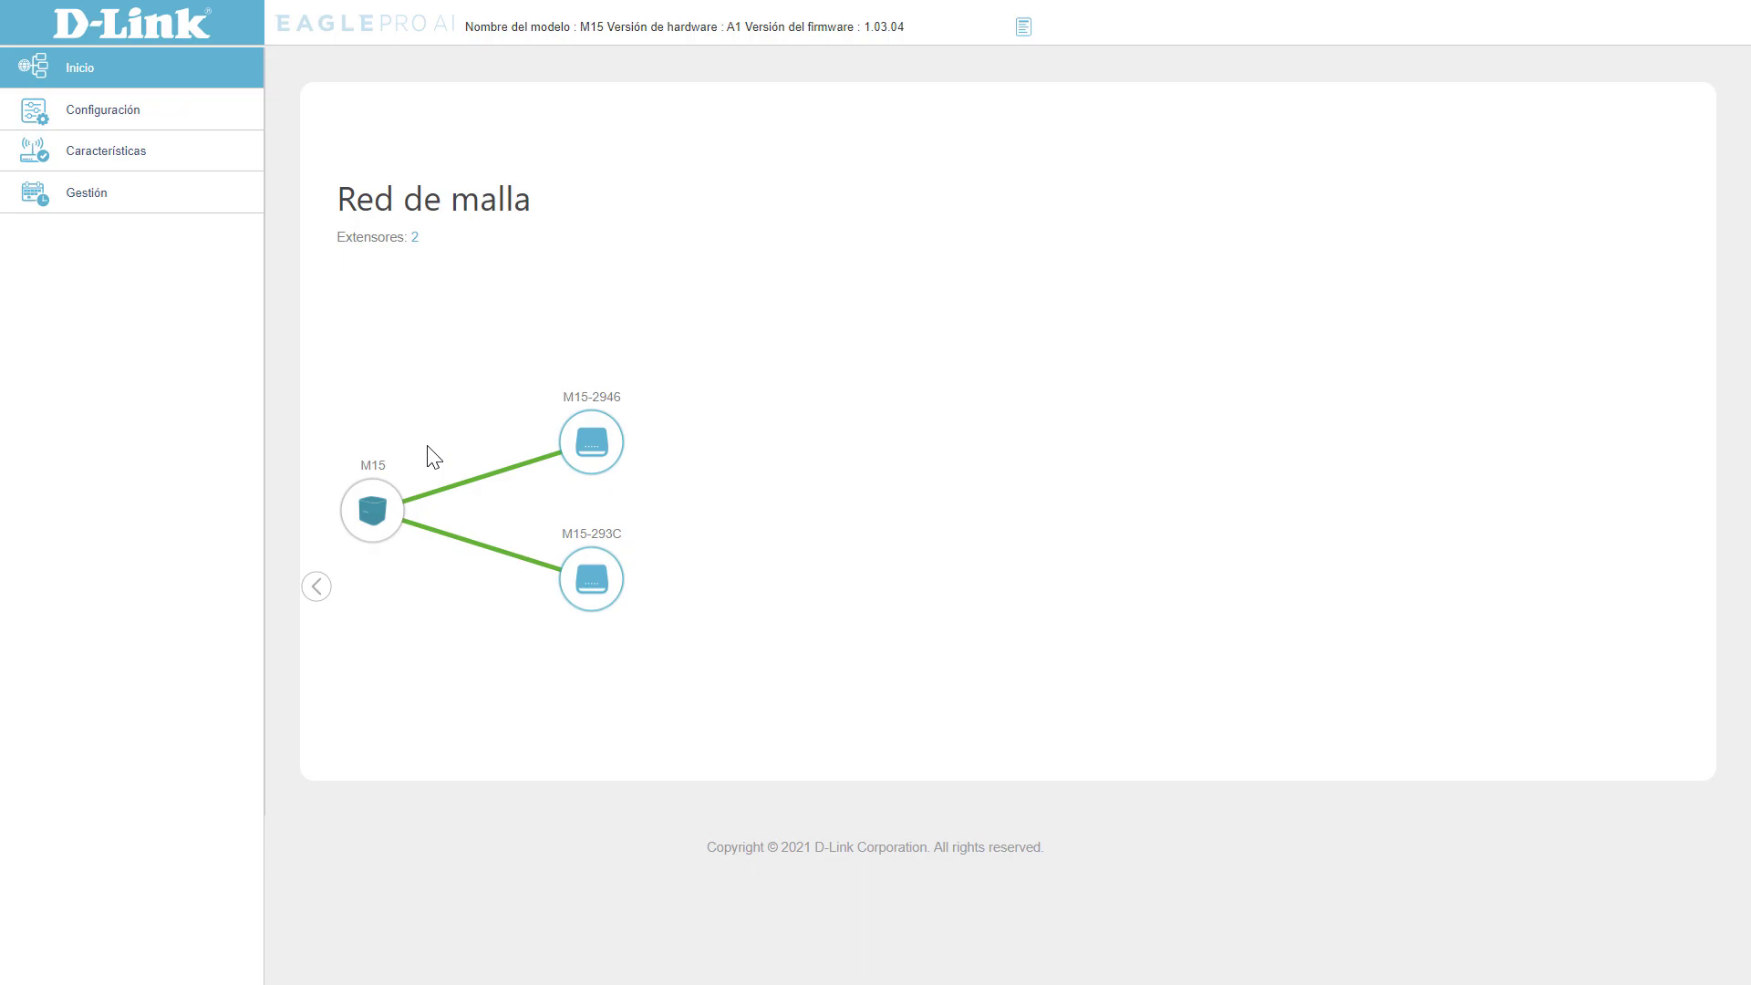
{"action": "left_click", "coordinate": [600, 442]}
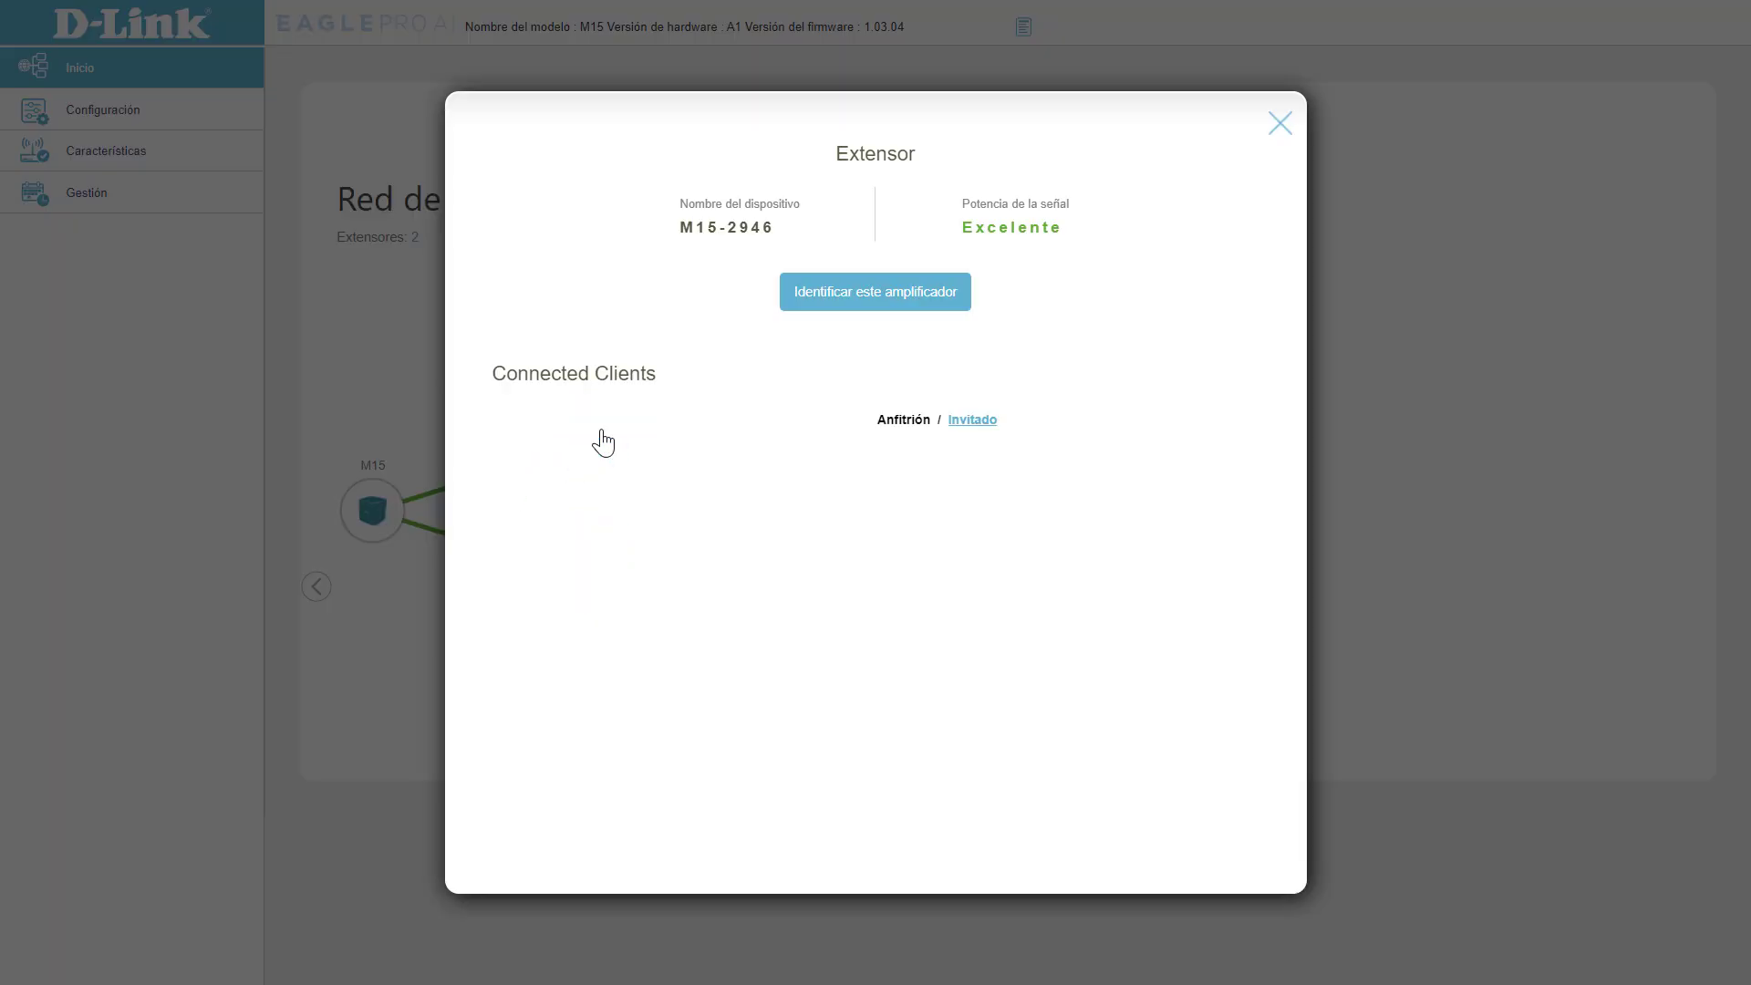
{"action": "left_click", "coordinate": [1281, 125]}
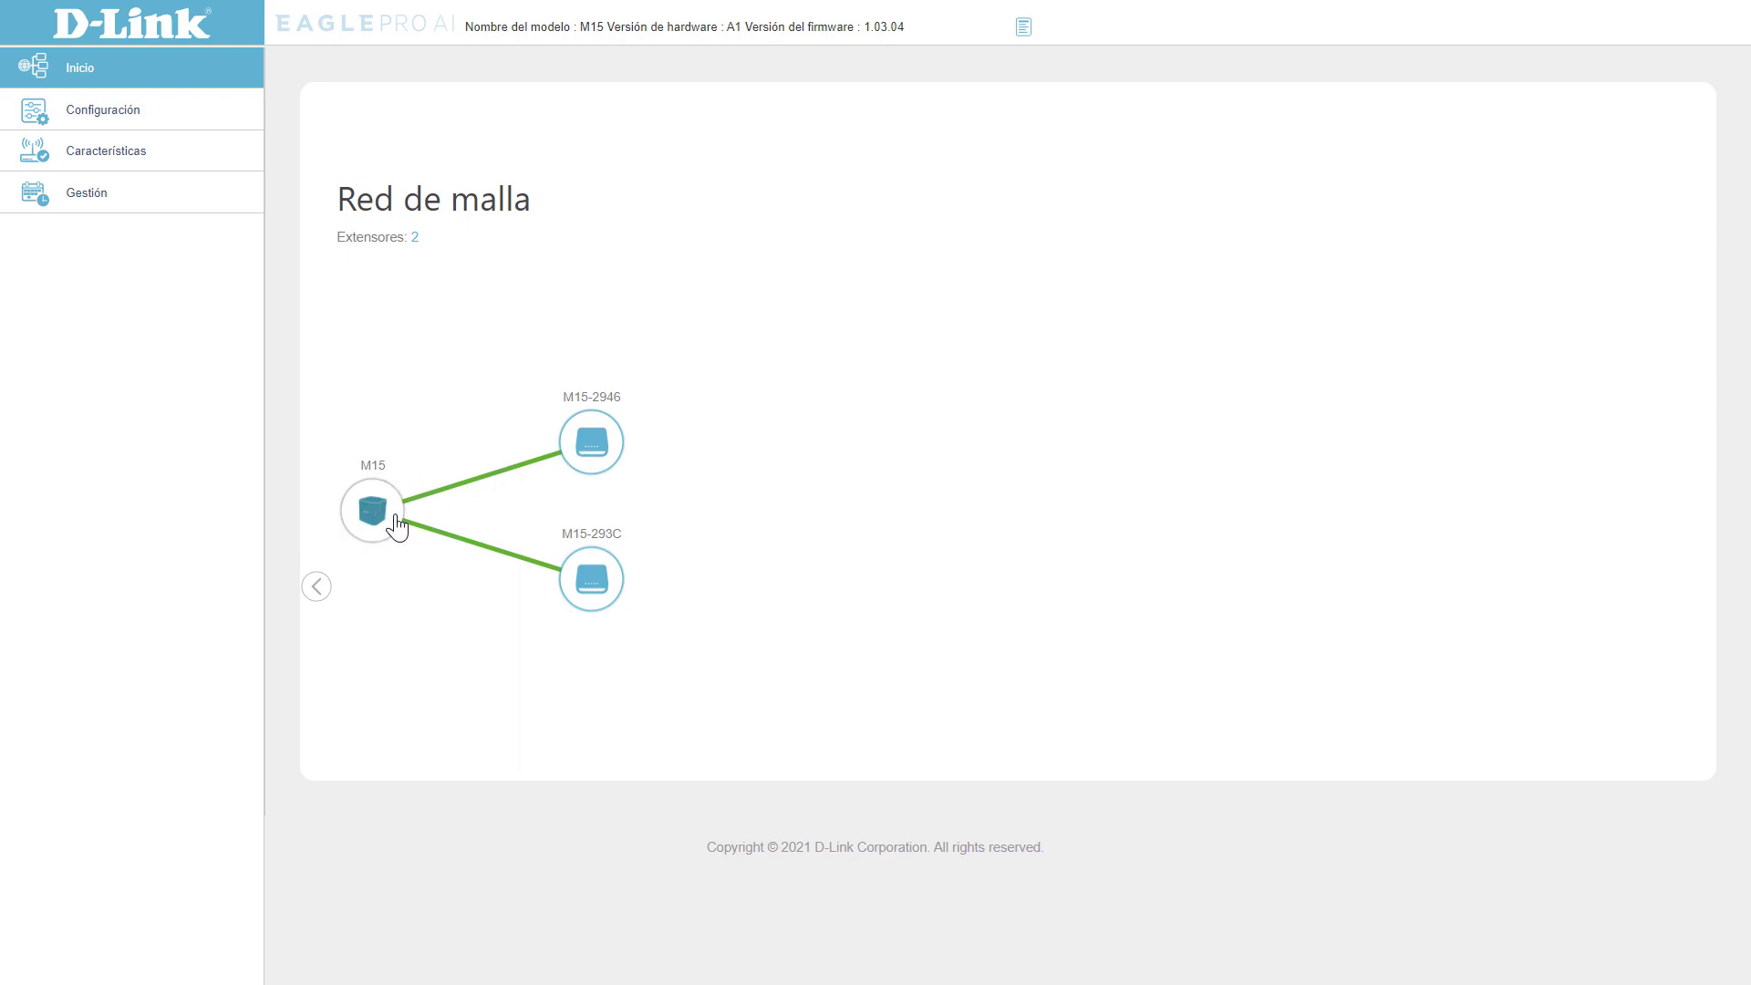
Check extender M15-2946's signal strength and its guest and host clients, and make the device blink to identify it.
{"action": "left_click", "coordinate": [595, 445]}
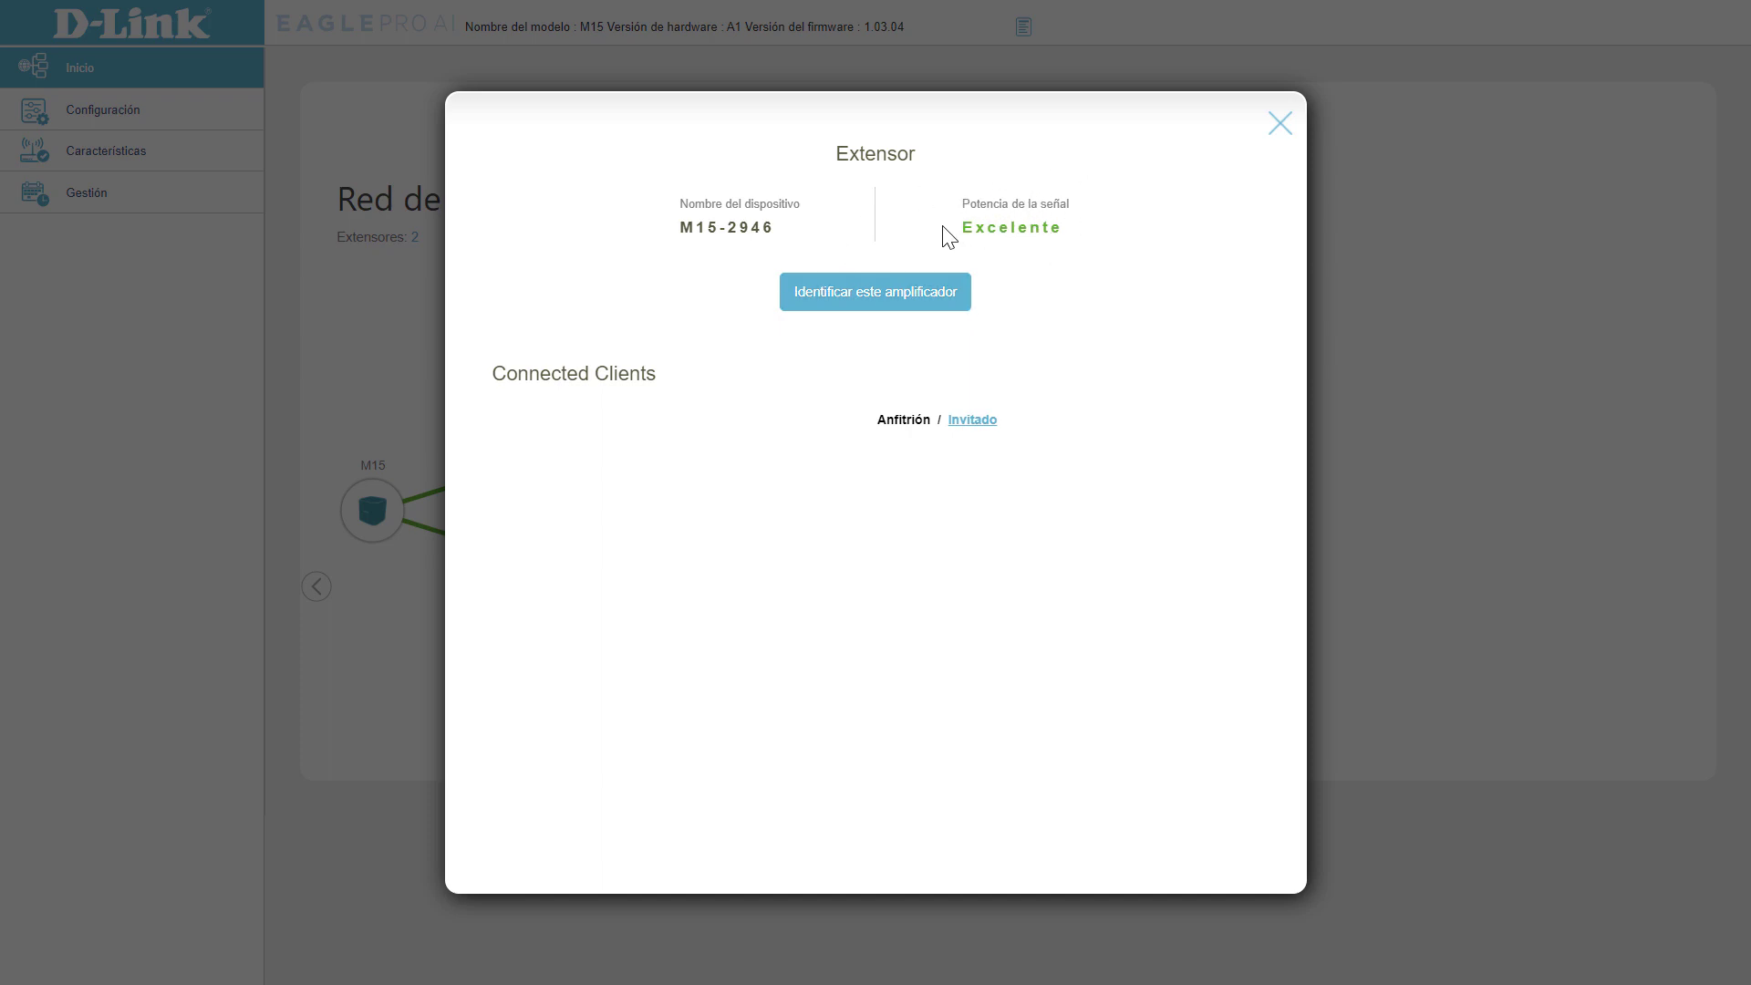
{"action": "left_click_drag", "start_coordinate": [943, 228], "coordinate": [1100, 239]}
{"action": "left_click", "coordinate": [816, 416]}
{"action": "left_click", "coordinate": [969, 422]}
{"action": "left_click", "coordinate": [902, 421]}
{"action": "left_click", "coordinate": [870, 292]}
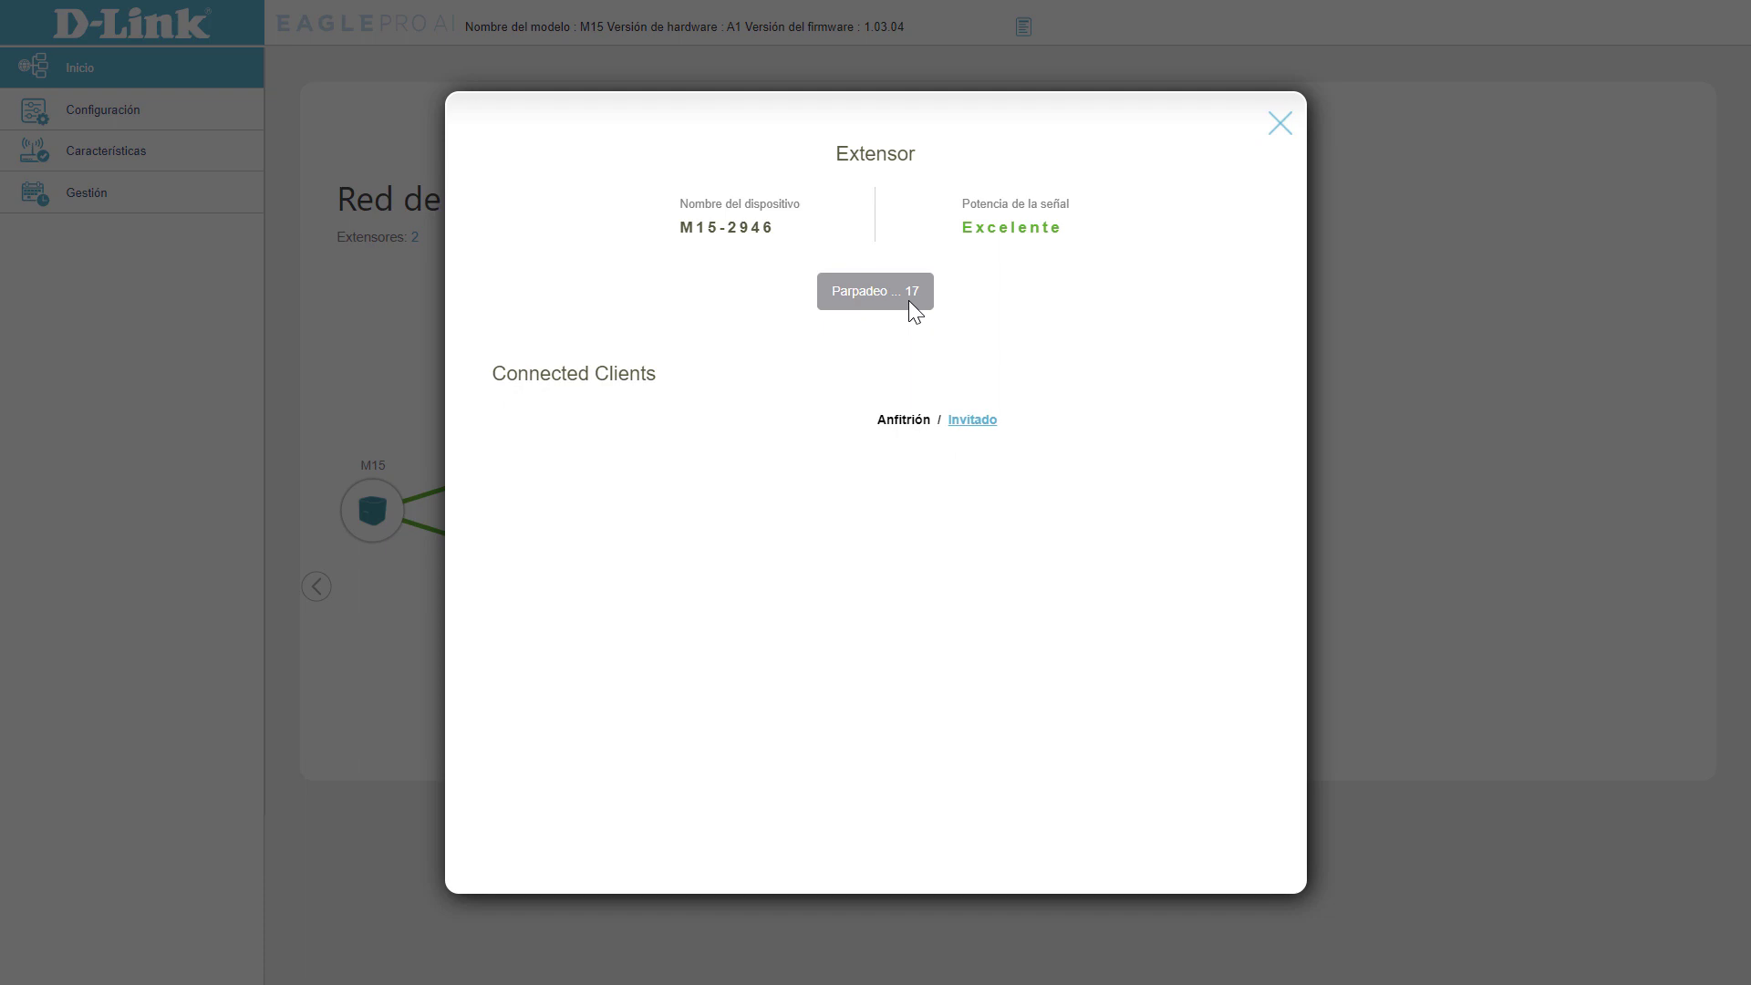
{"action": "left_click", "coordinate": [1279, 123]}
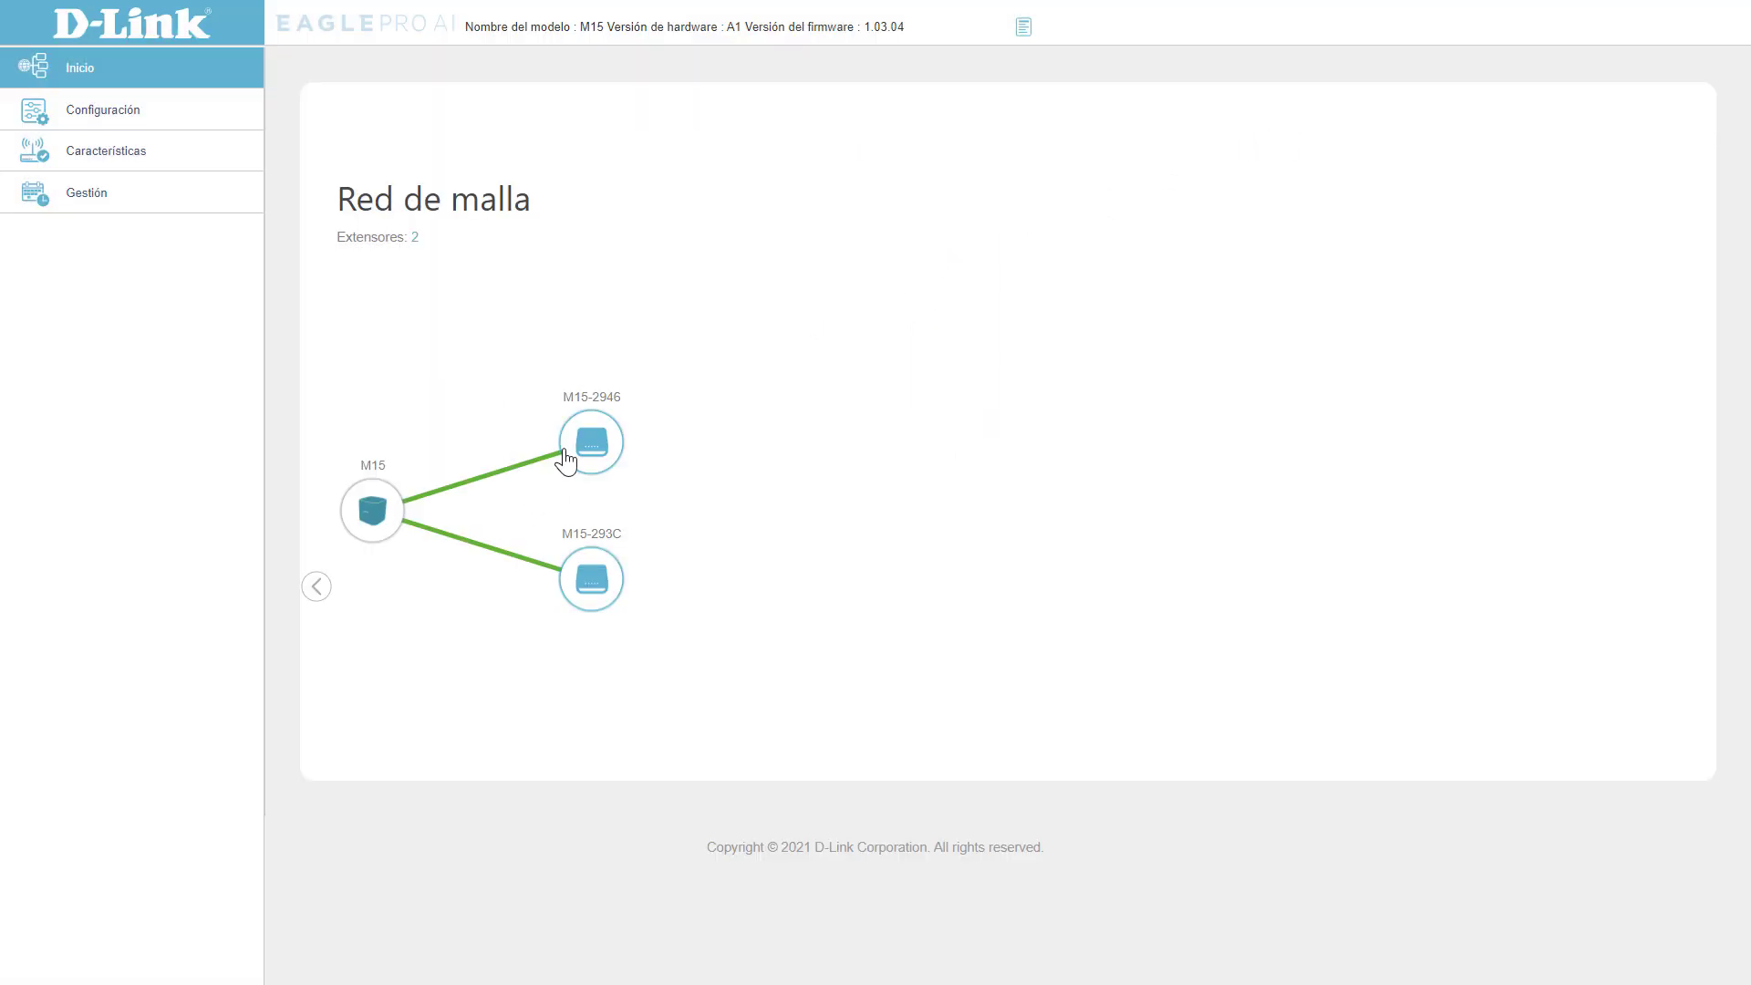
View the welcome page of the router's setup wizard and exit the wizard.
{"action": "left_click", "coordinate": [95, 117]}
{"action": "left_click", "coordinate": [113, 159]}
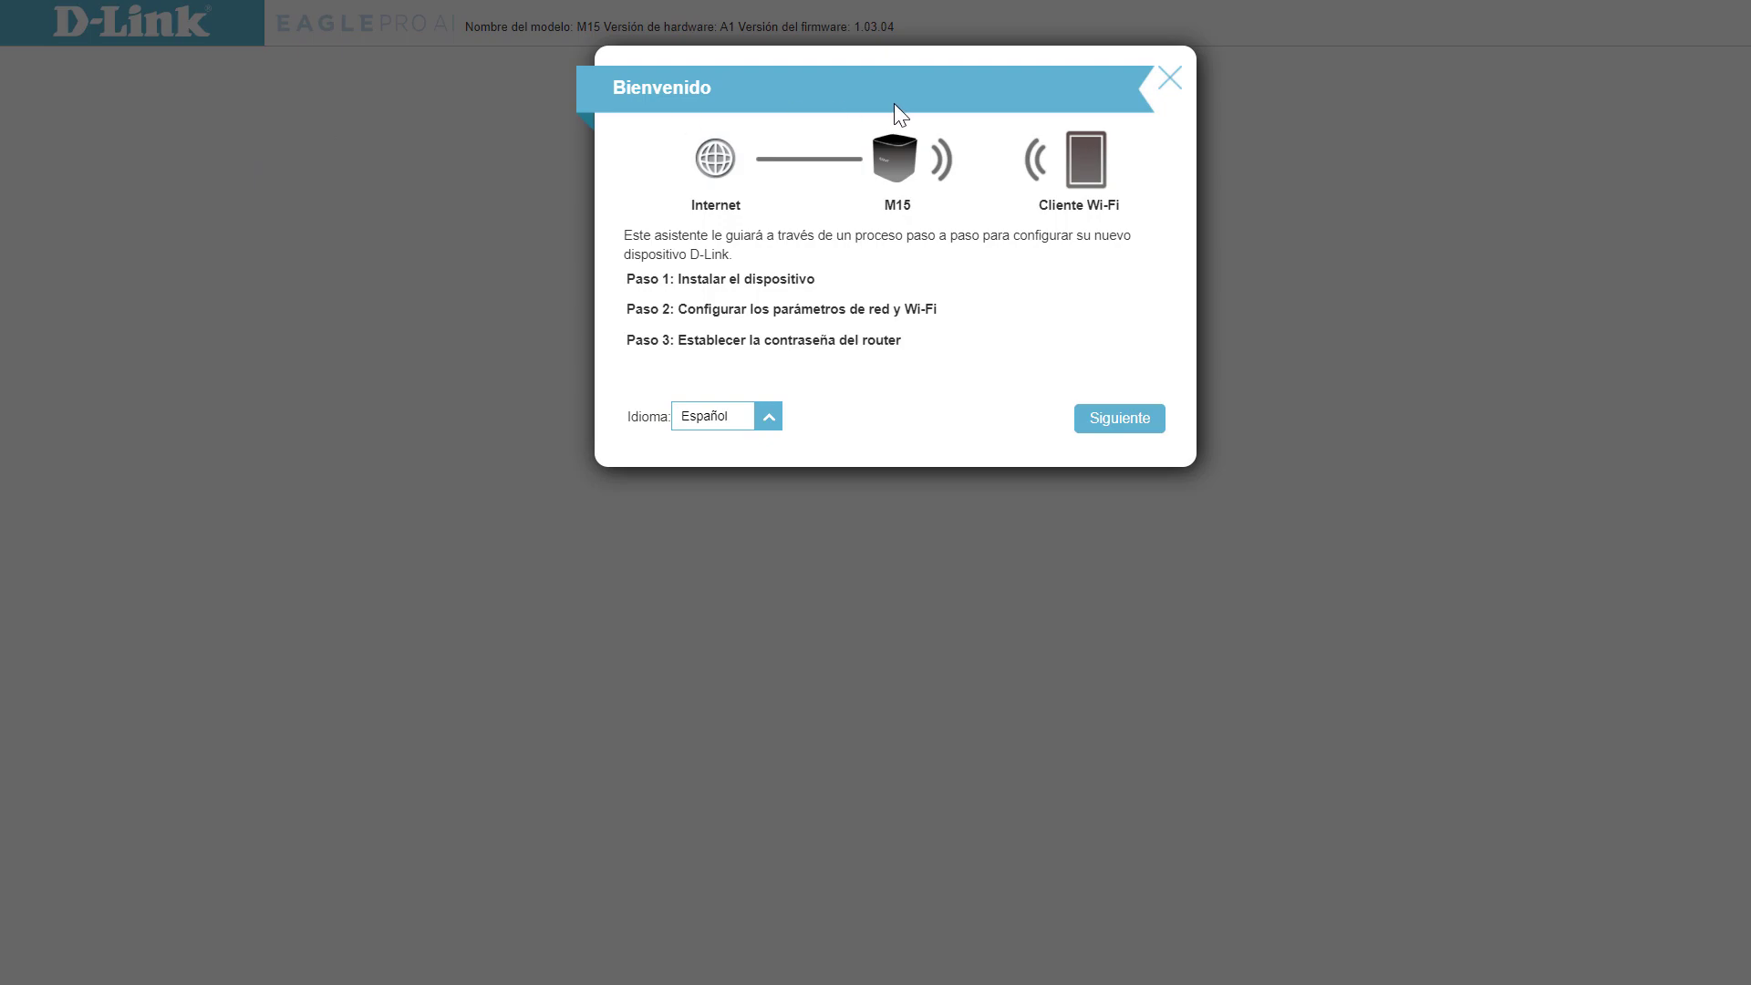
{"action": "left_click", "coordinate": [1168, 78]}
Open the router's IPv4 Internet connection settings.
{"action": "left_click", "coordinate": [89, 115]}
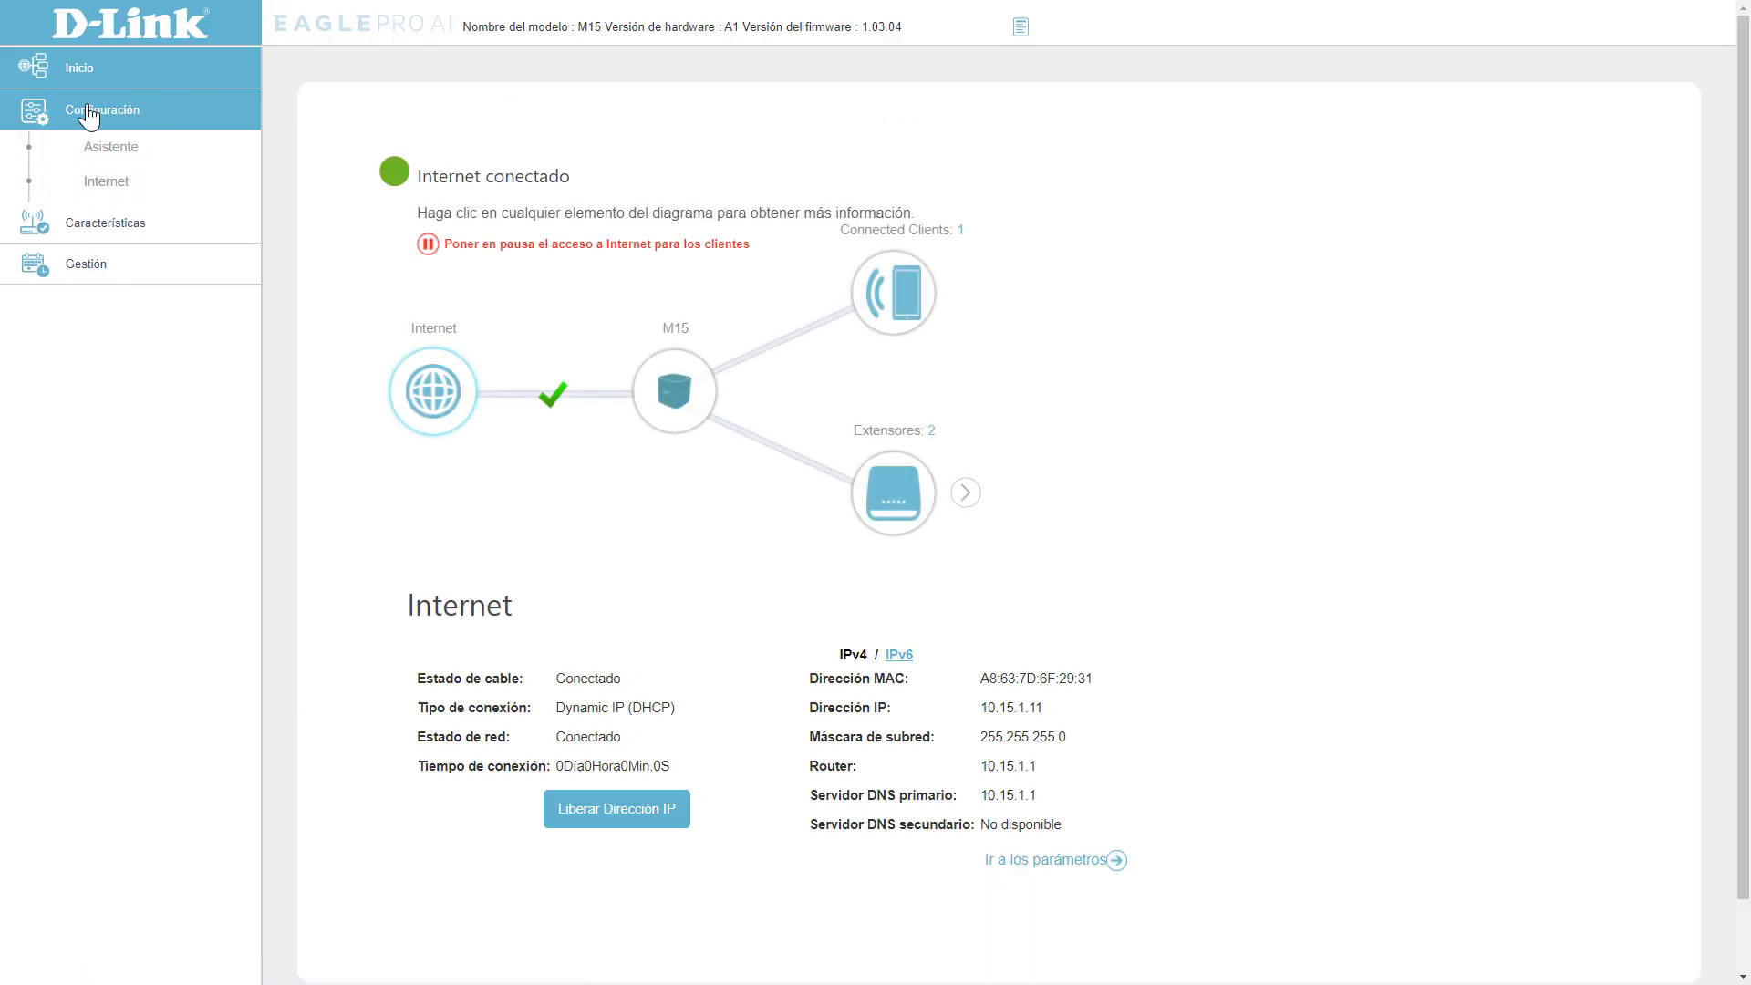
{"action": "left_click", "coordinate": [106, 183]}
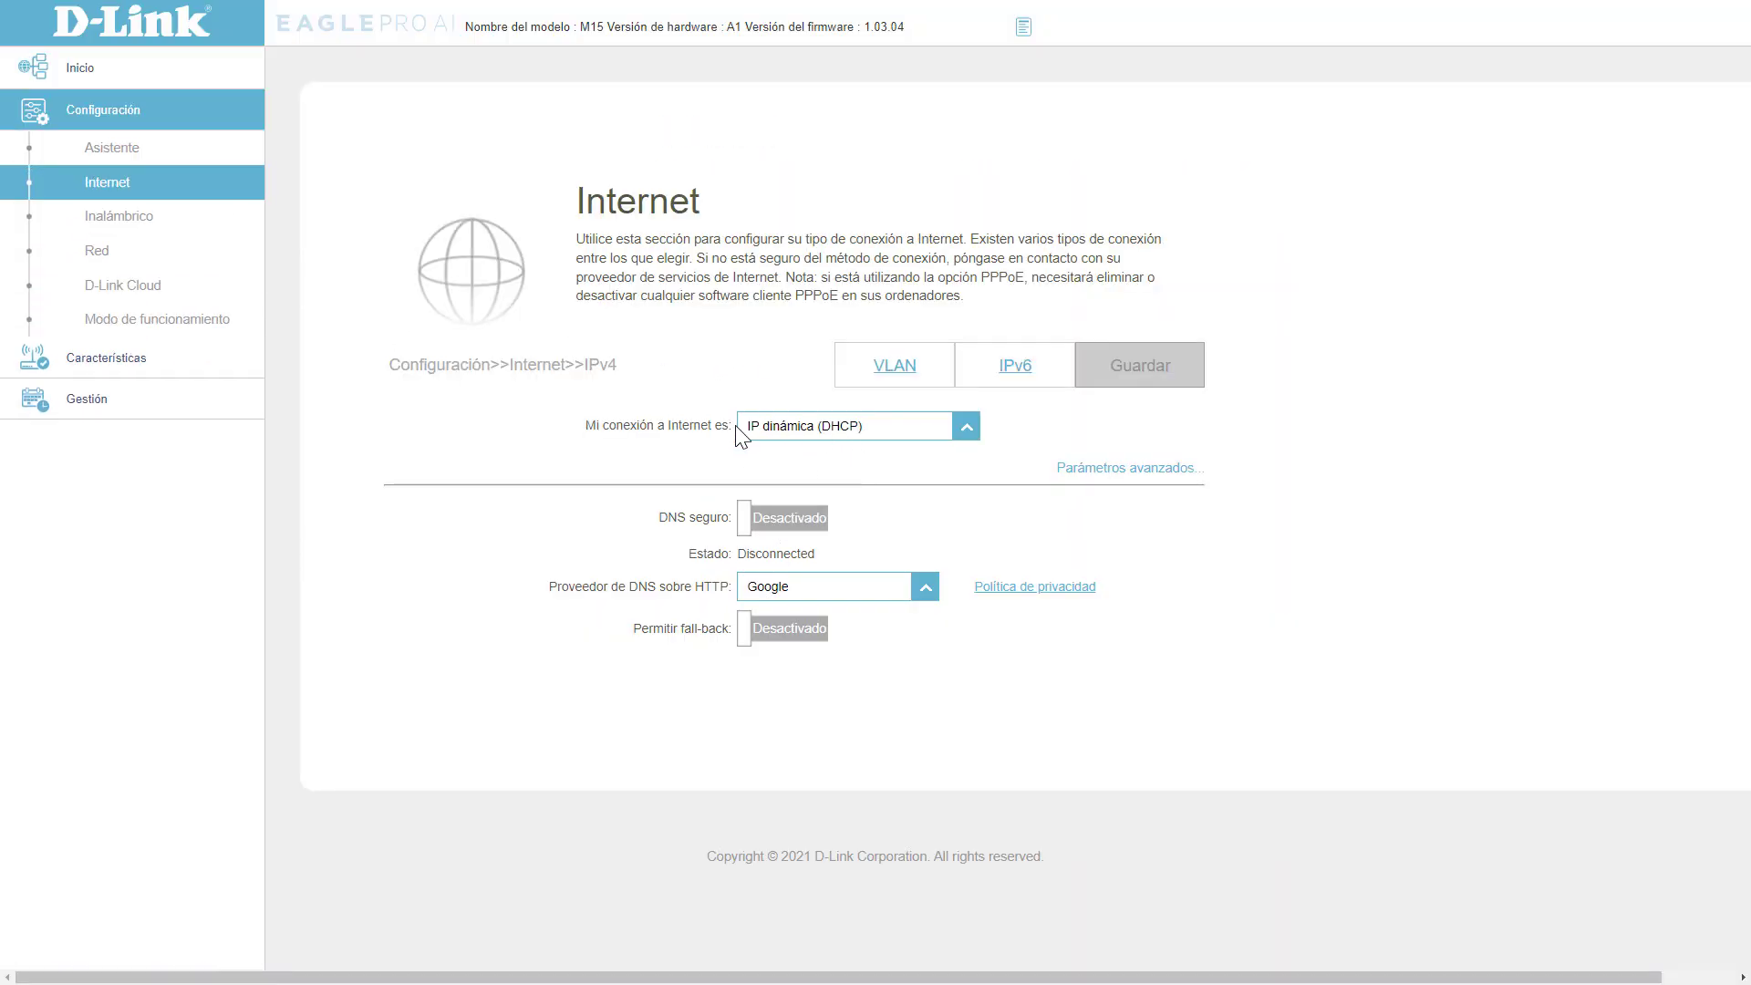
Try the DS-Lite and Estática connection types and return the Internet connection to IP dinámica (DHCP).
{"action": "left_click", "coordinate": [923, 439]}
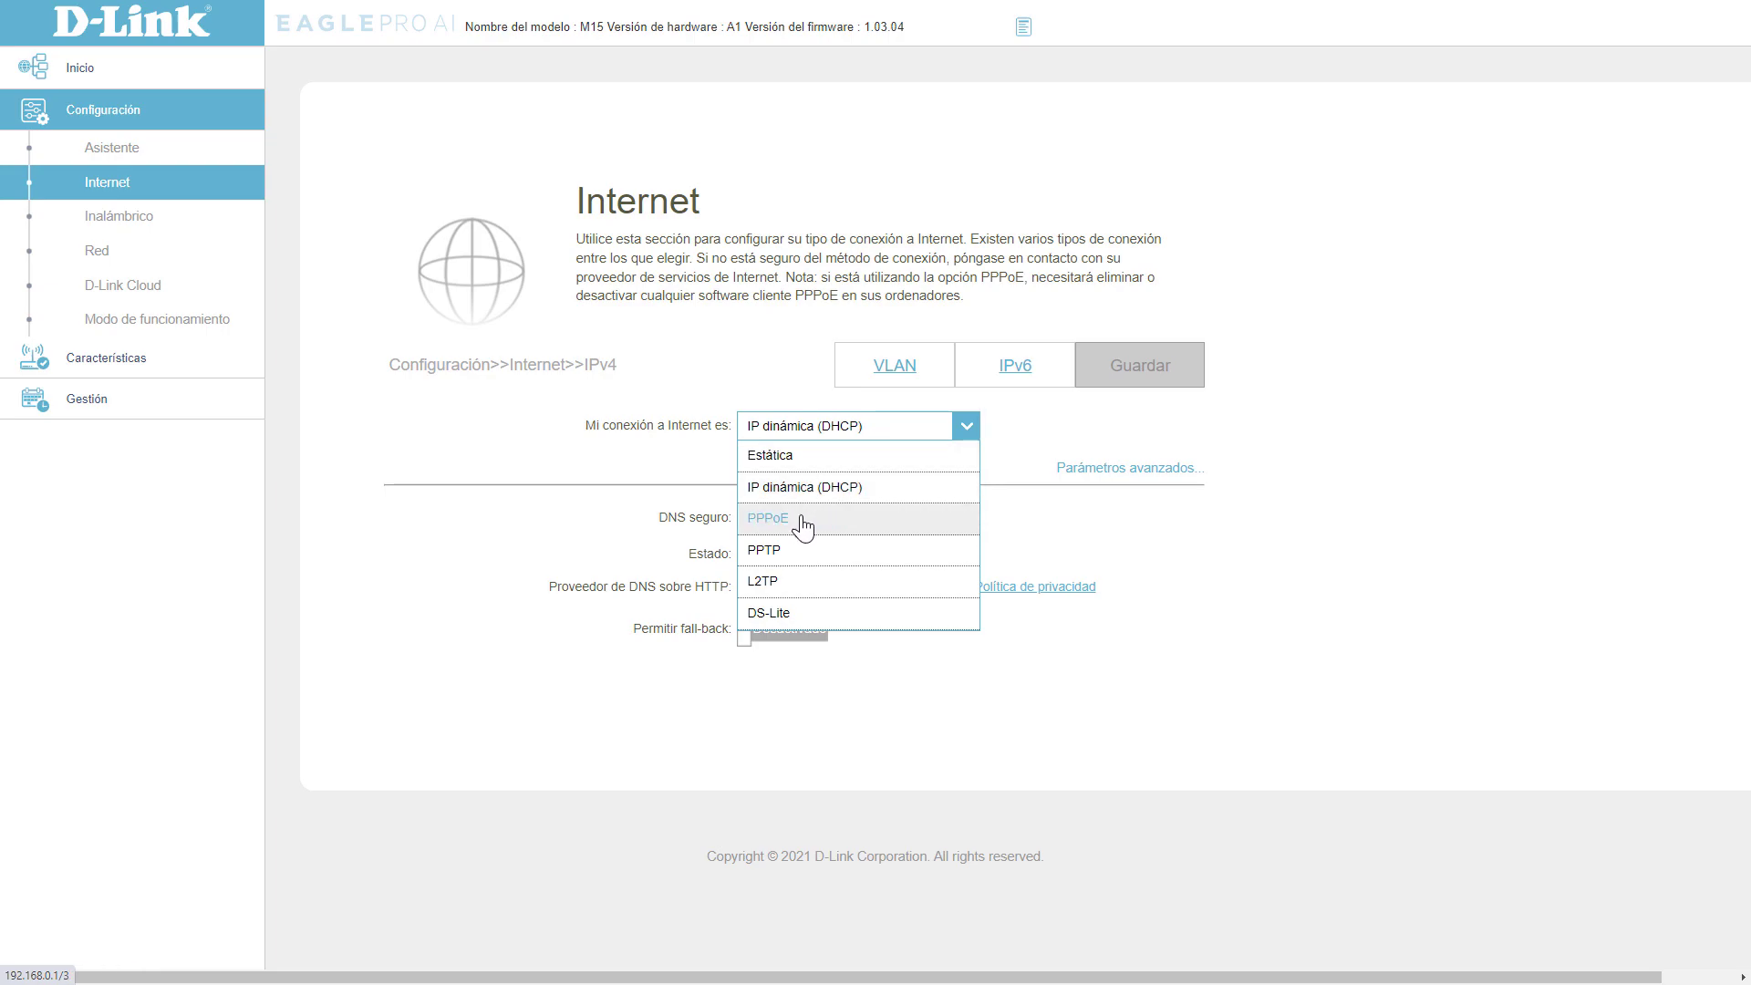
{"action": "left_click", "coordinate": [784, 613]}
{"action": "left_click", "coordinate": [864, 436]}
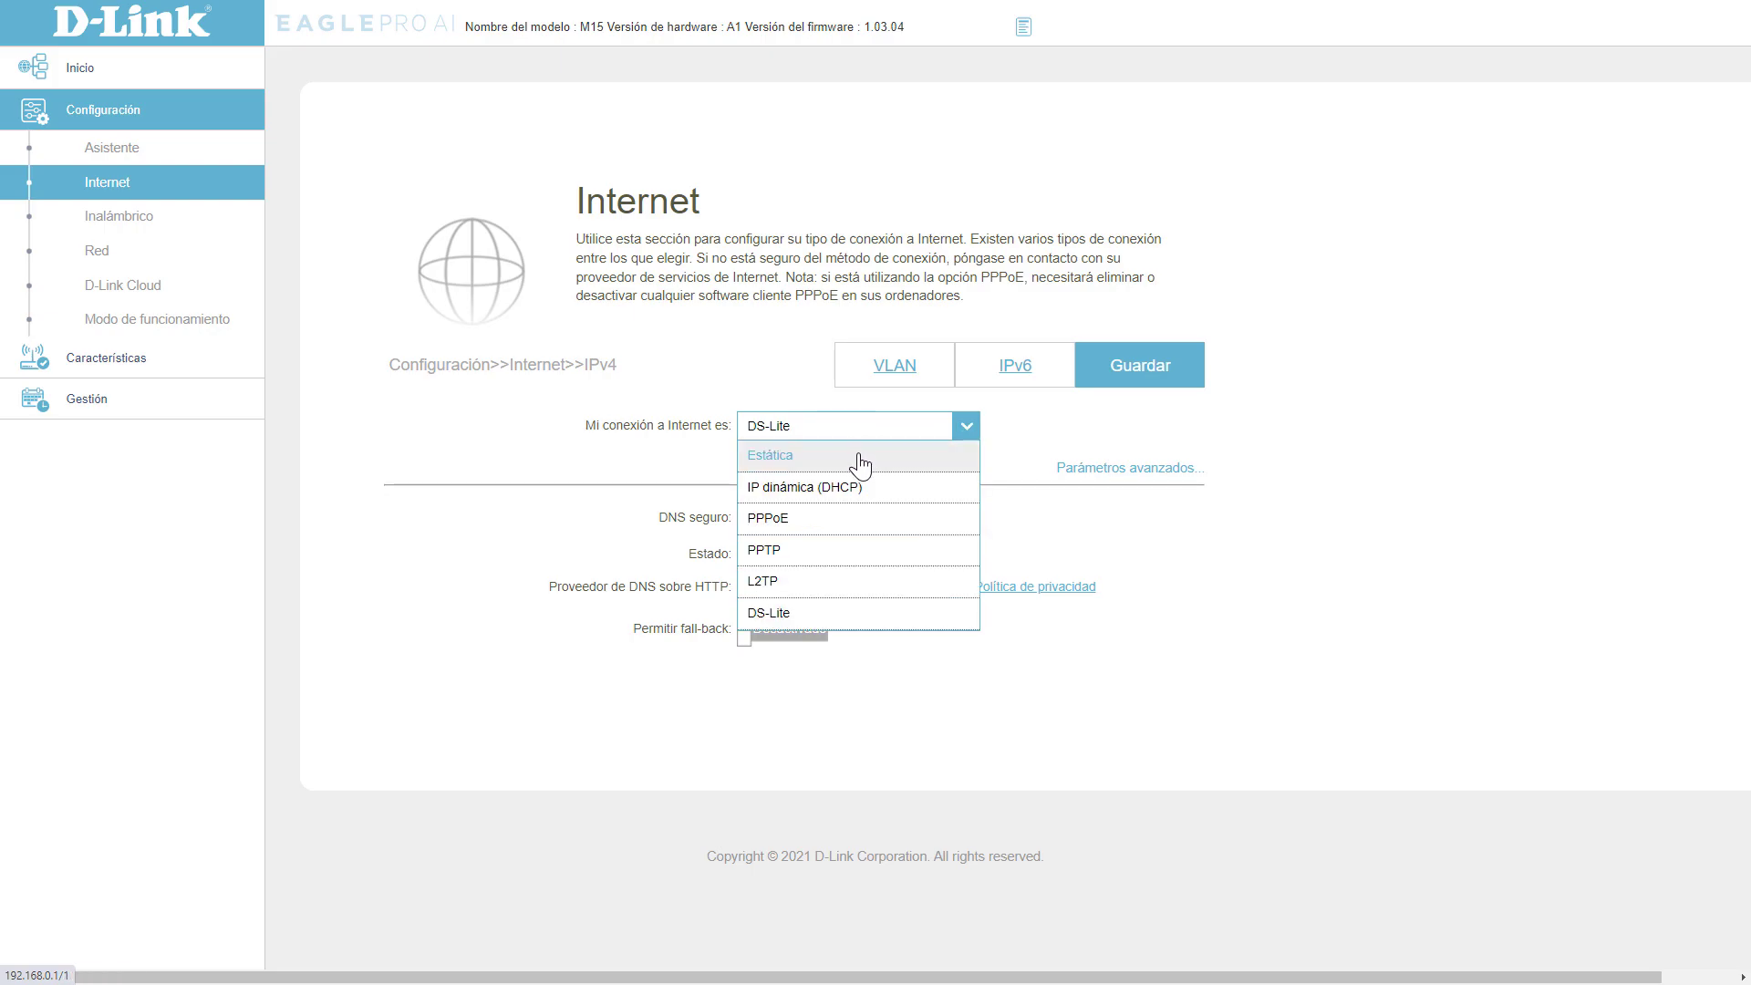
{"action": "left_click", "coordinate": [860, 465]}
{"action": "left_click", "coordinate": [949, 430]}
{"action": "left_click", "coordinate": [908, 487]}
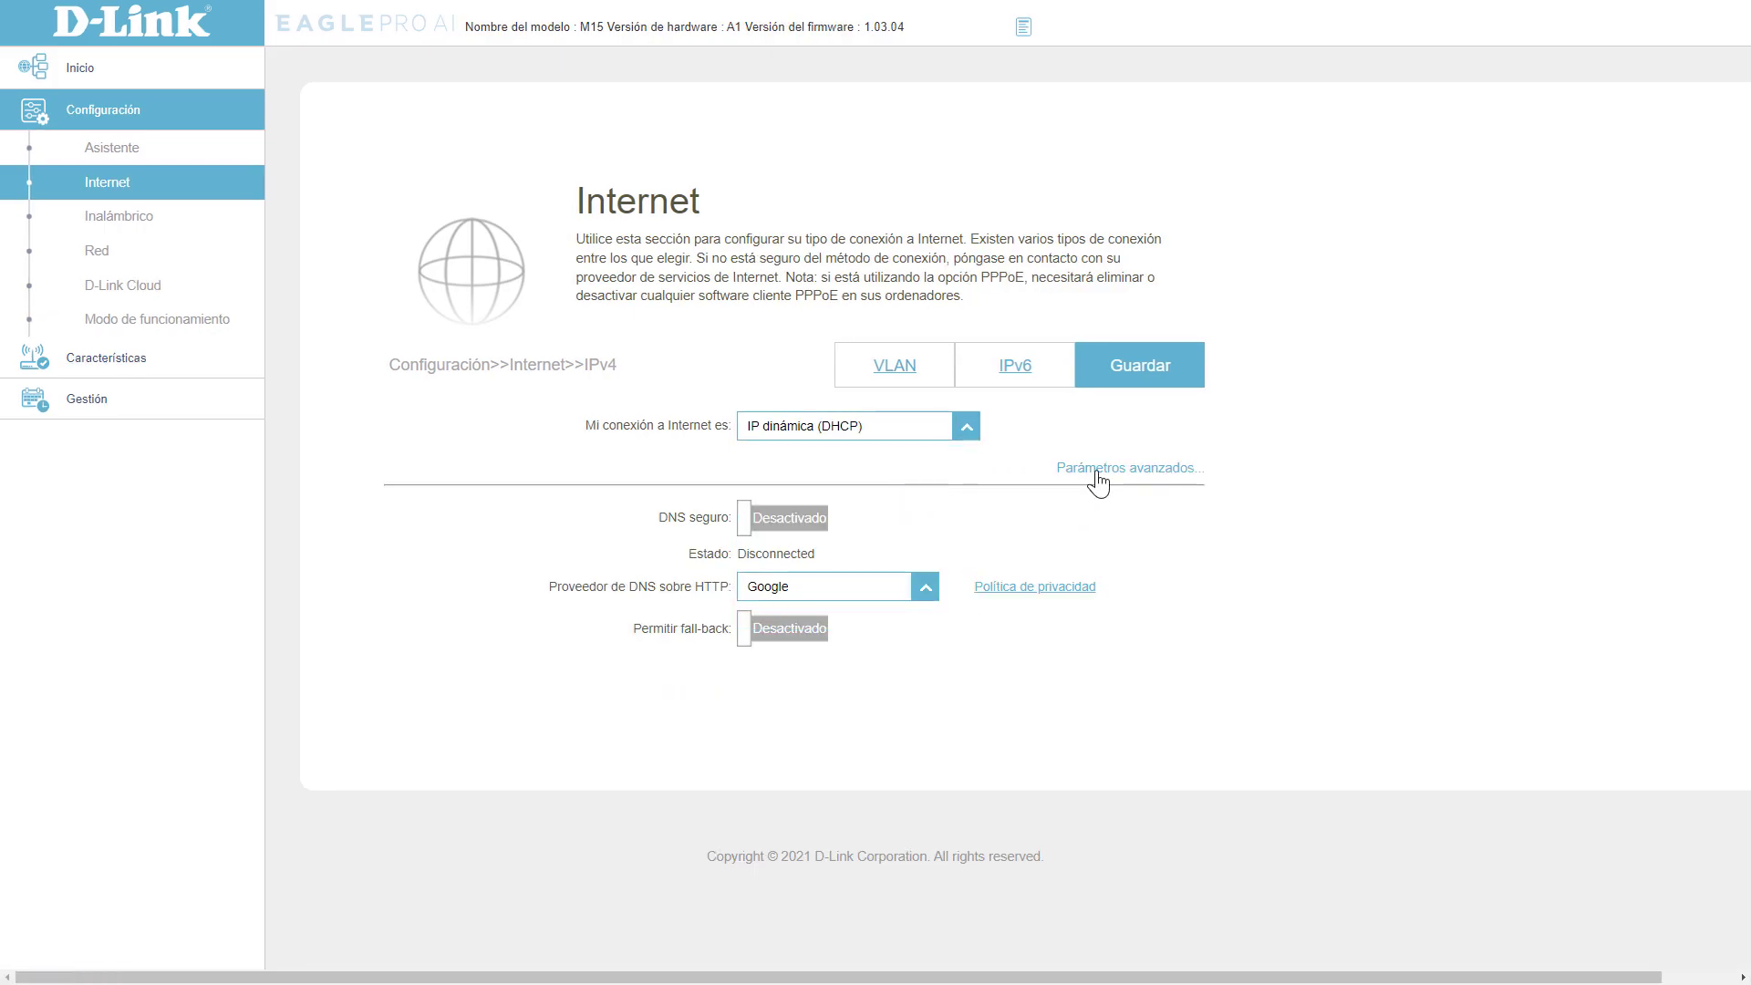
Expand the advanced parameters of the DHCP connection and examine the host name, DNS, MTU, MAC cloning and secure DNS options.
{"action": "left_click", "coordinate": [1097, 470]}
{"action": "scroll", "coordinate": [1161, 468], "scroll_direction": "down", "scroll_amount": 1}
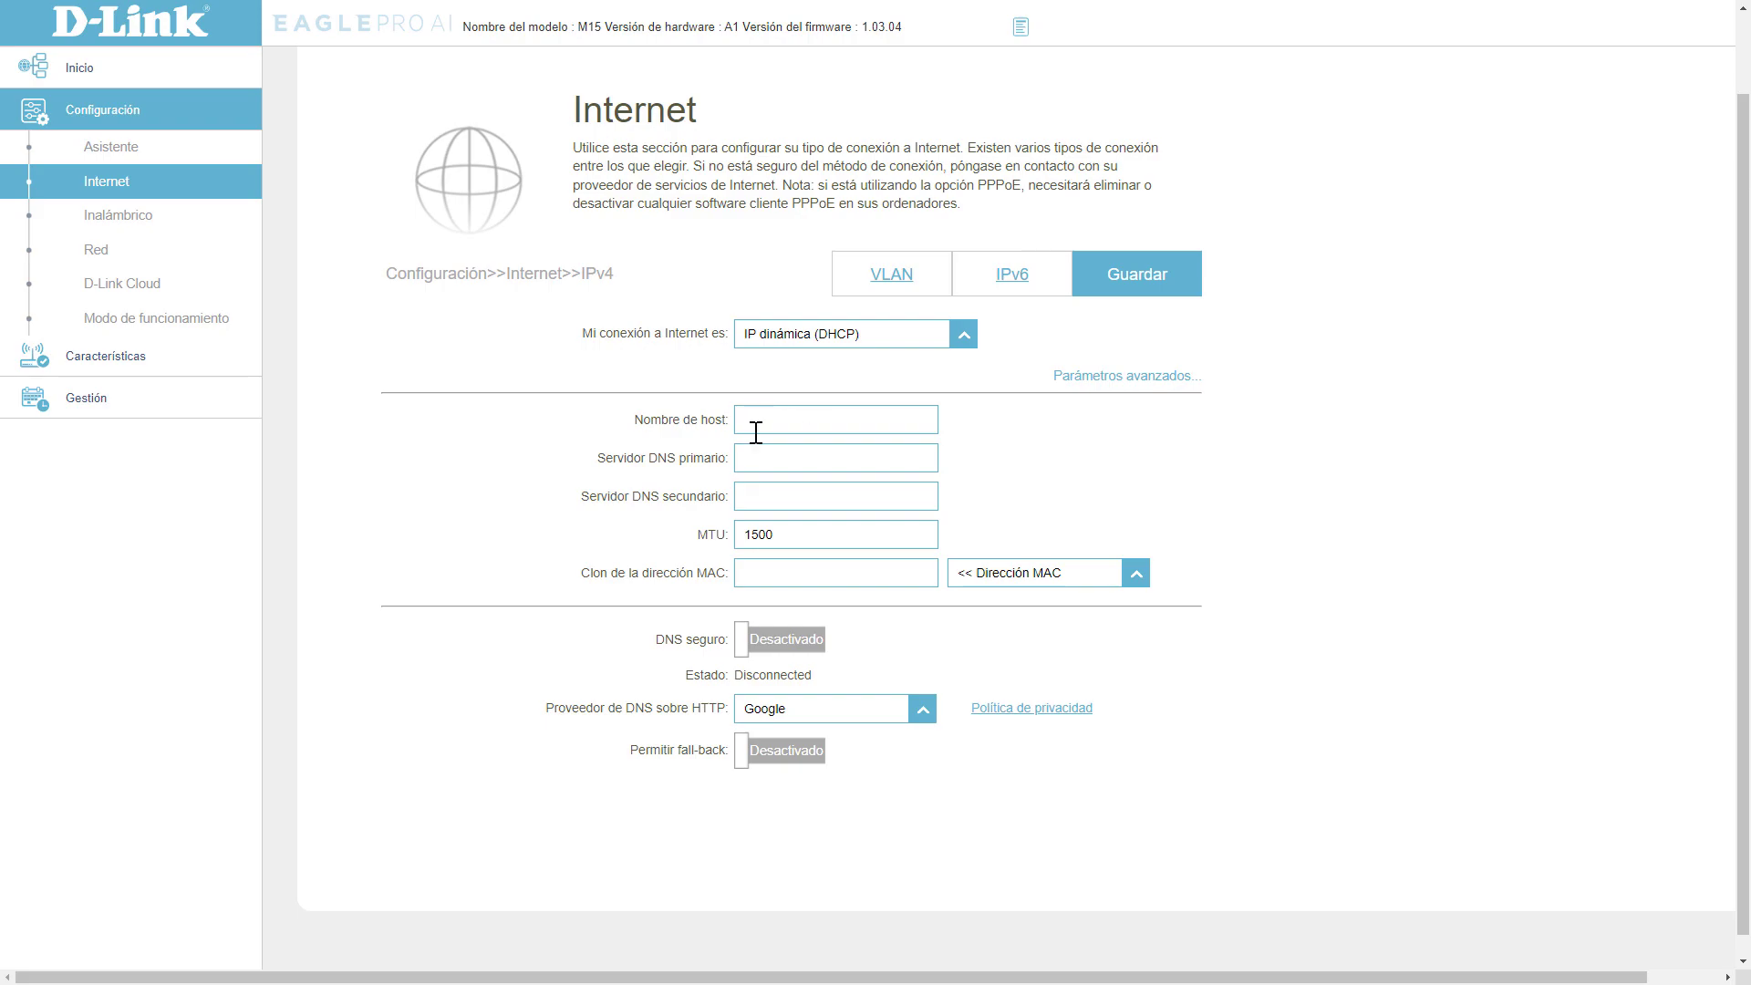
{"action": "scroll", "coordinate": [777, 466], "scroll_direction": "down", "scroll_amount": 1}
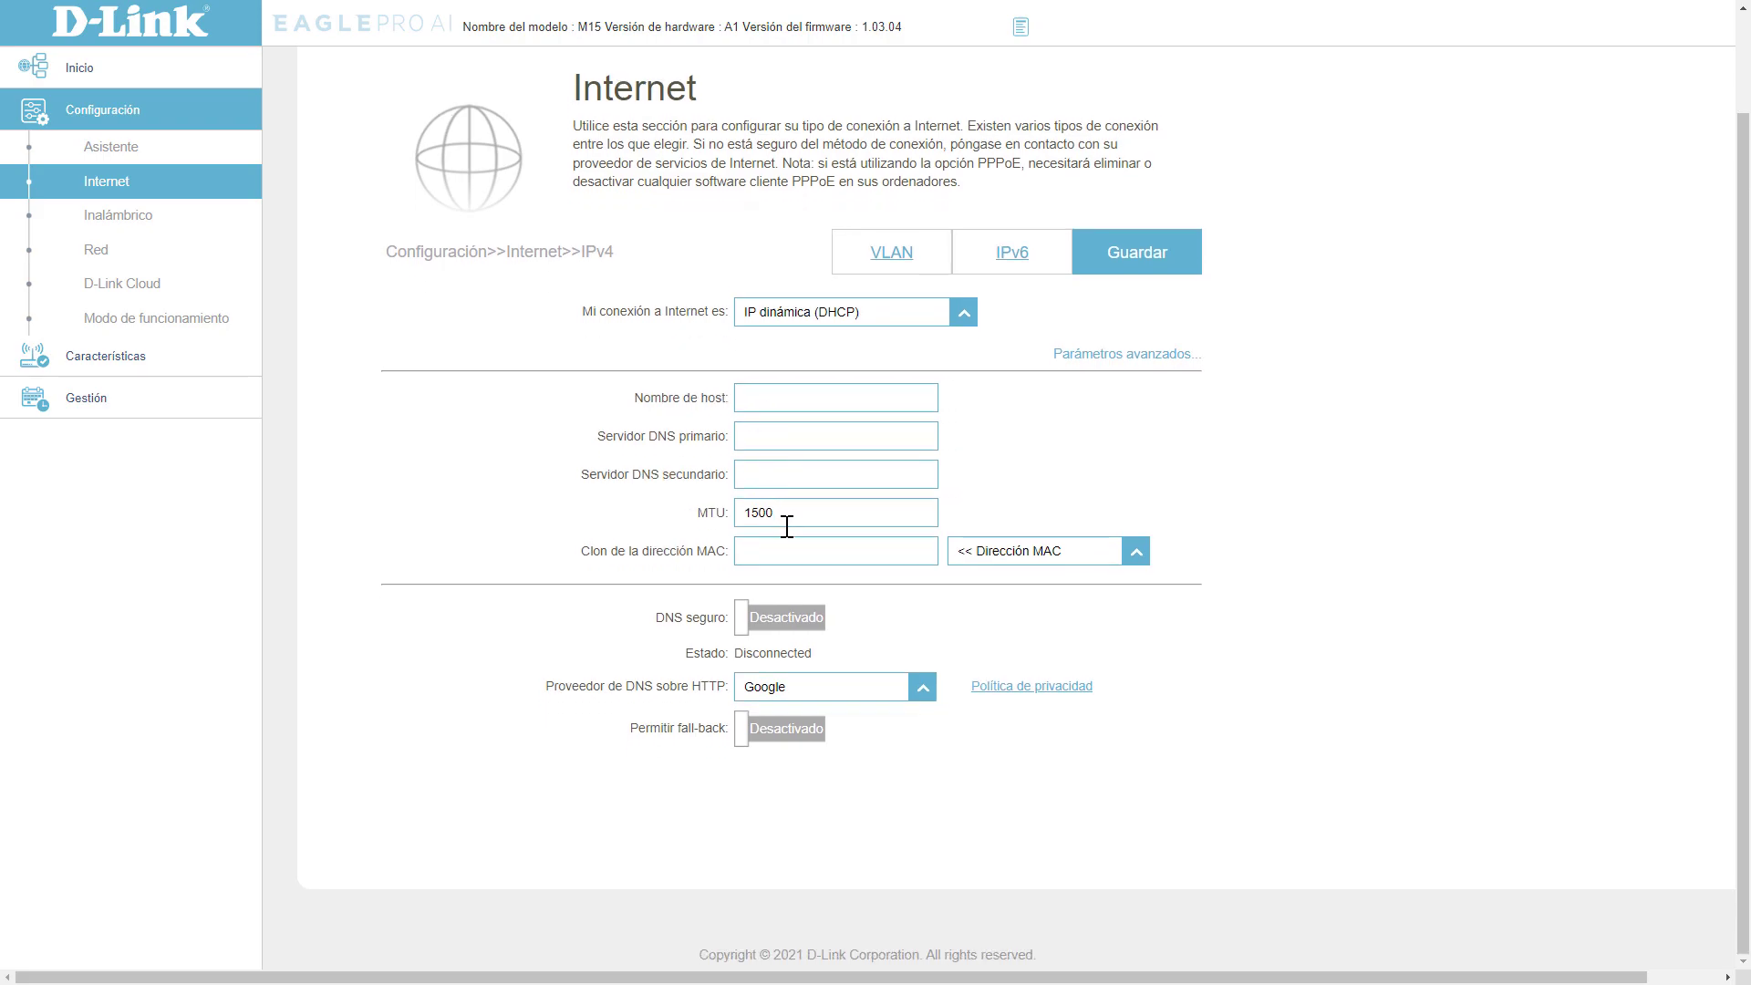
Switch the IPv4 Internet connection type to Estática and review its address and DNS fields.
{"action": "left_click", "coordinate": [906, 314]}
{"action": "left_click", "coordinate": [867, 340]}
{"action": "scroll", "coordinate": [884, 434], "scroll_direction": "down", "scroll_amount": 1}
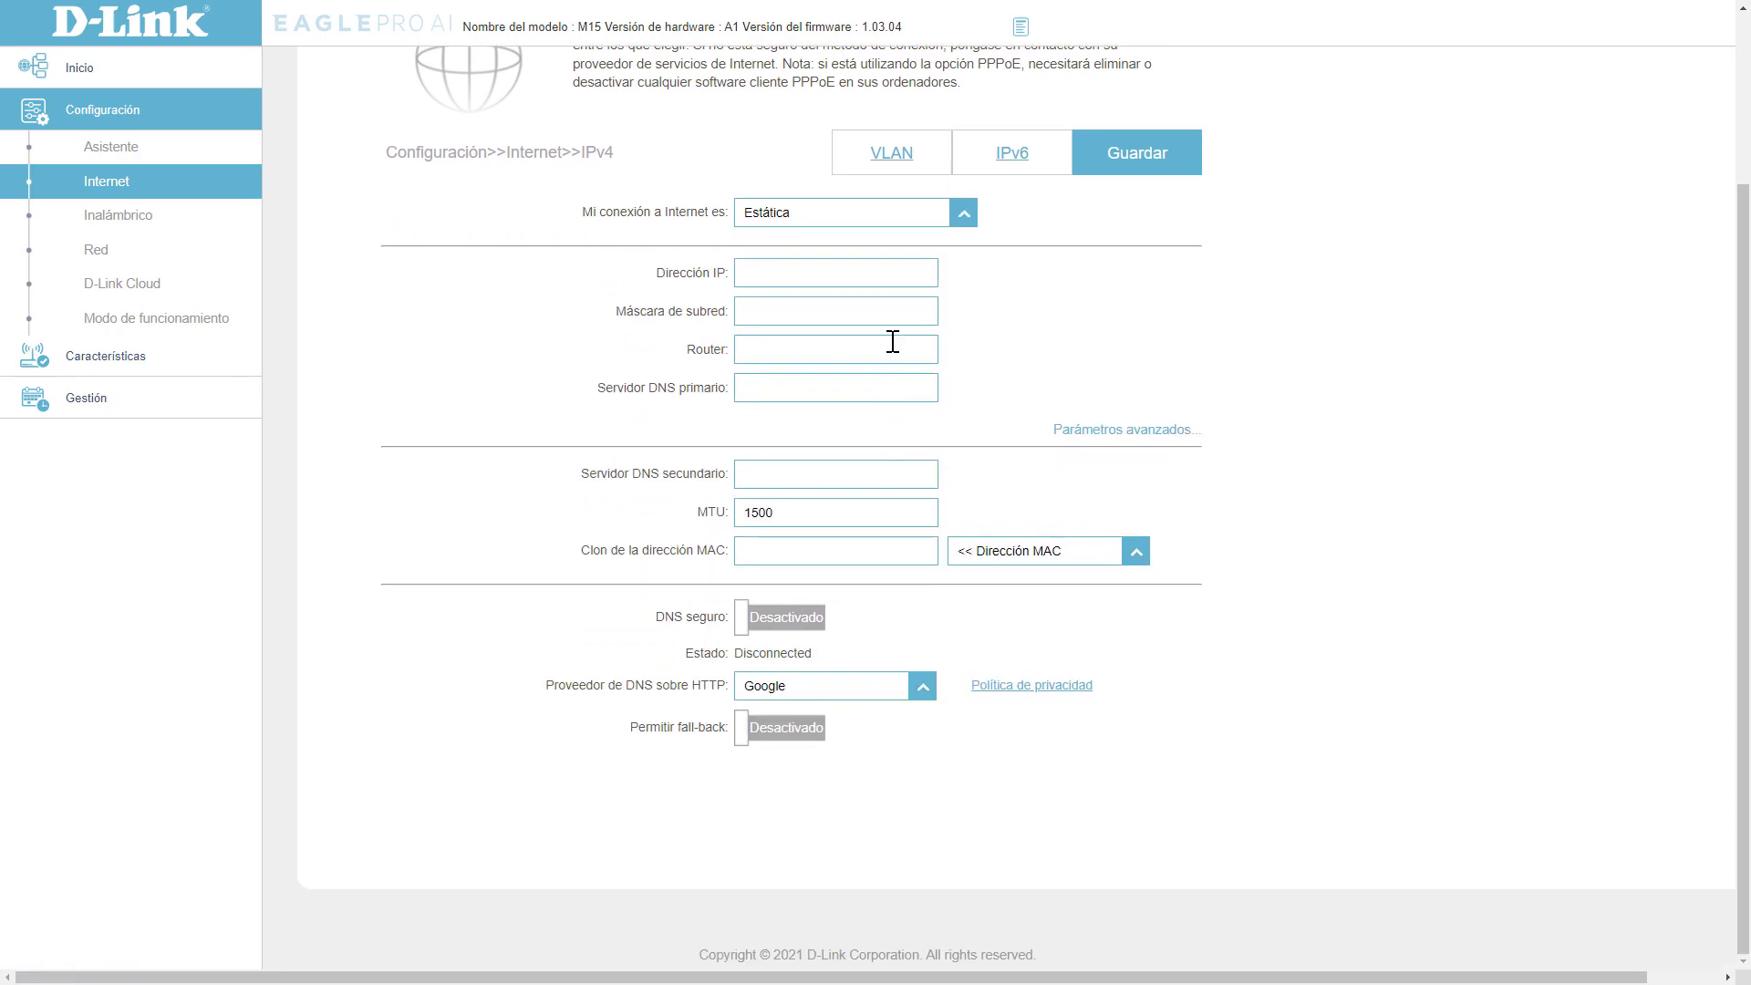
{"action": "scroll", "coordinate": [892, 341], "scroll_direction": "up", "scroll_amount": 1}
Switch the Internet connection type to PPPoE and review its login, reconnection and address mode fields.
{"action": "left_click", "coordinate": [852, 310]}
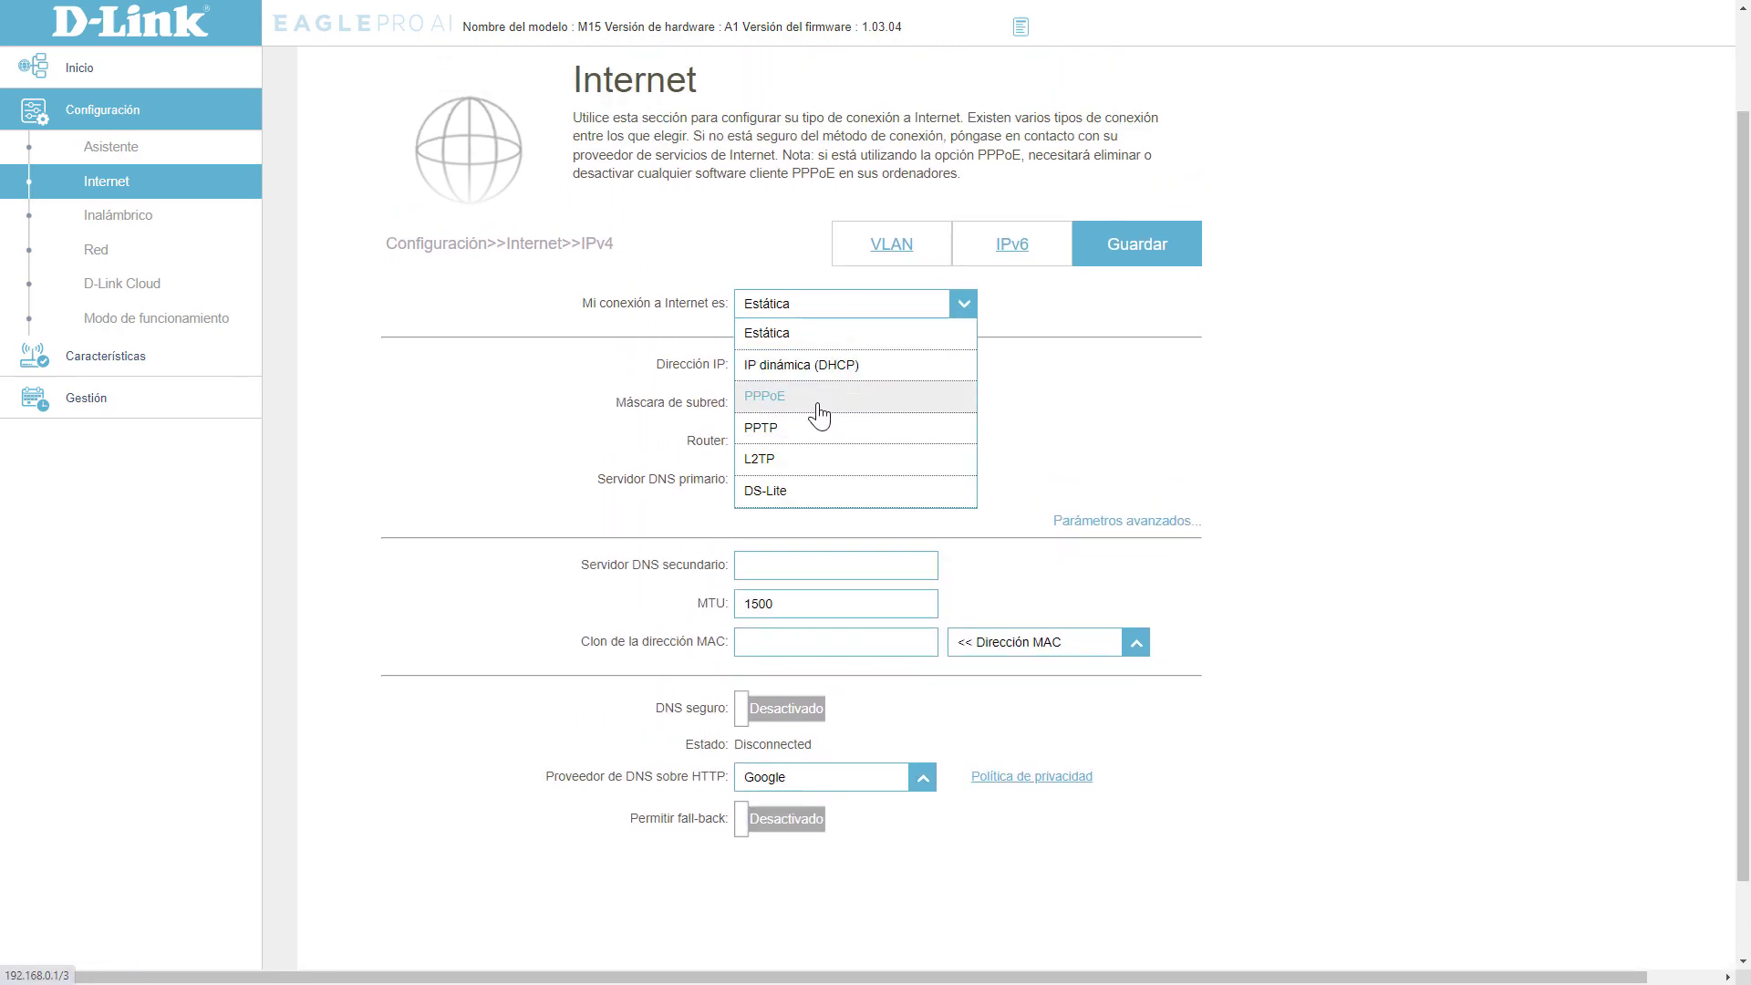
{"action": "left_click", "coordinate": [818, 405]}
{"action": "scroll", "coordinate": [860, 401], "scroll_direction": "down", "scroll_amount": 1}
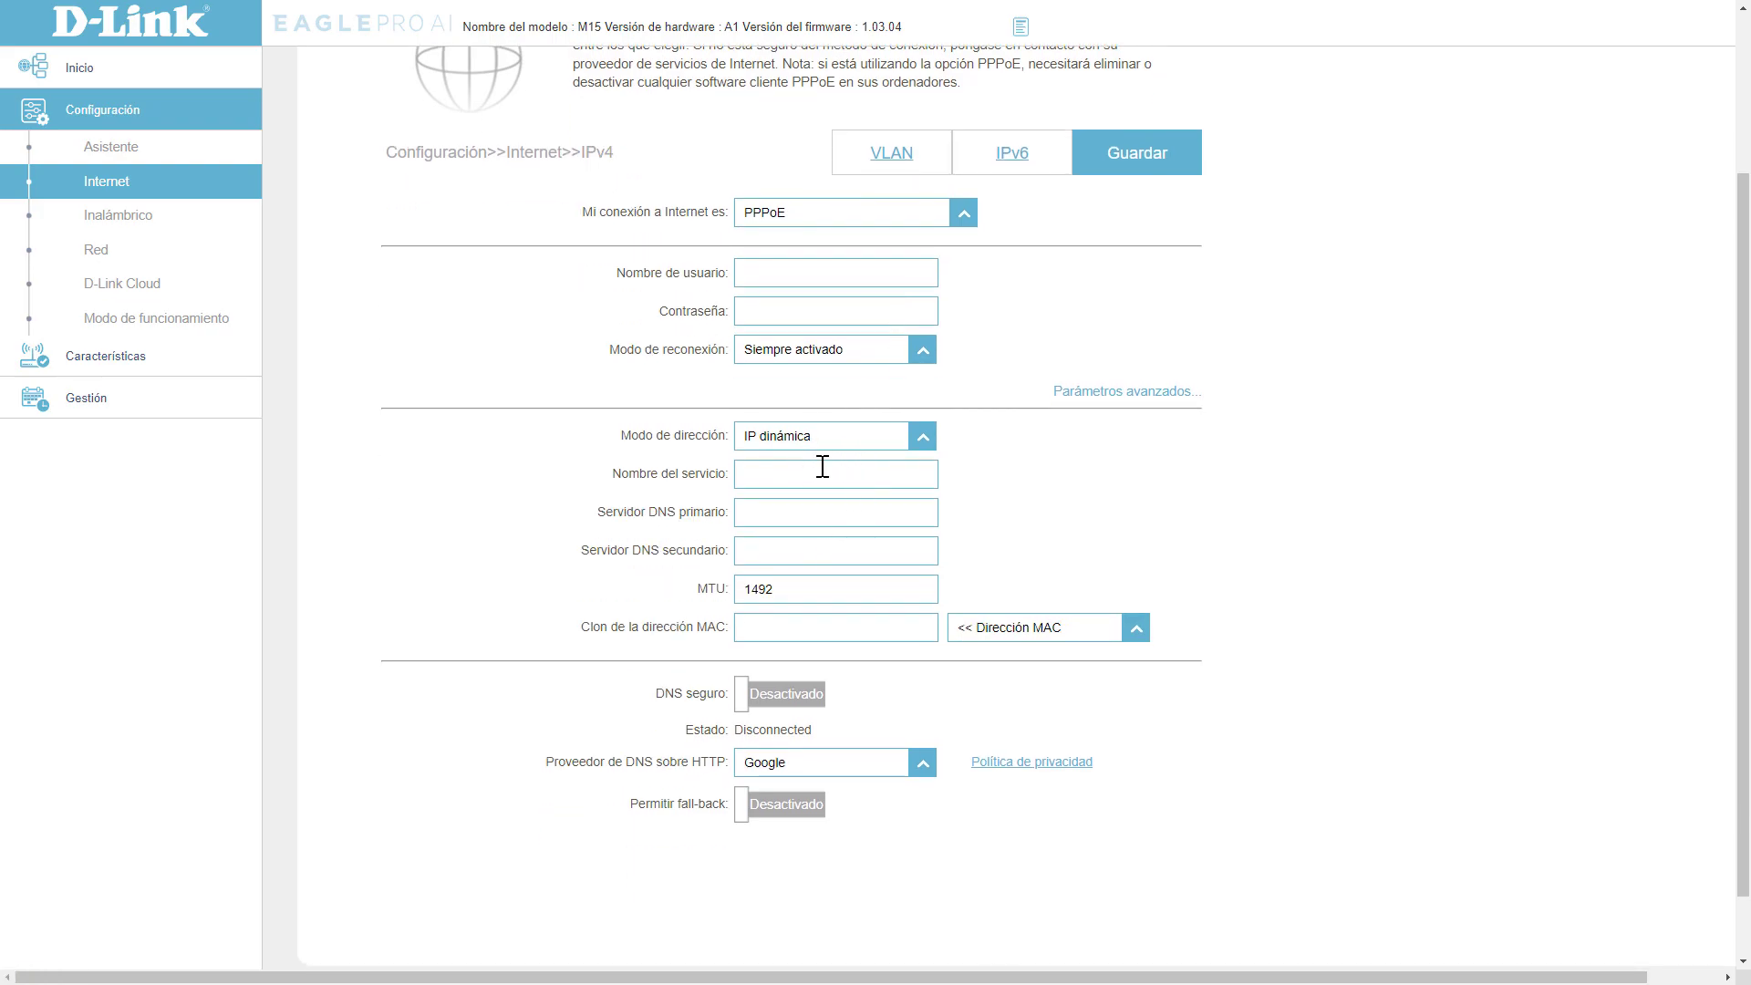
{"action": "scroll", "coordinate": [877, 462], "scroll_direction": "up", "scroll_amount": 1}
{"action": "scroll", "coordinate": [877, 463], "scroll_direction": "down", "scroll_amount": 1}
Enable secure DNS, check the DNS over HTTP provider choices while keeping Google, and enable fall-back.
{"action": "left_click", "coordinate": [780, 695]}
{"action": "scroll", "coordinate": [636, 706], "scroll_direction": "down", "scroll_amount": 1}
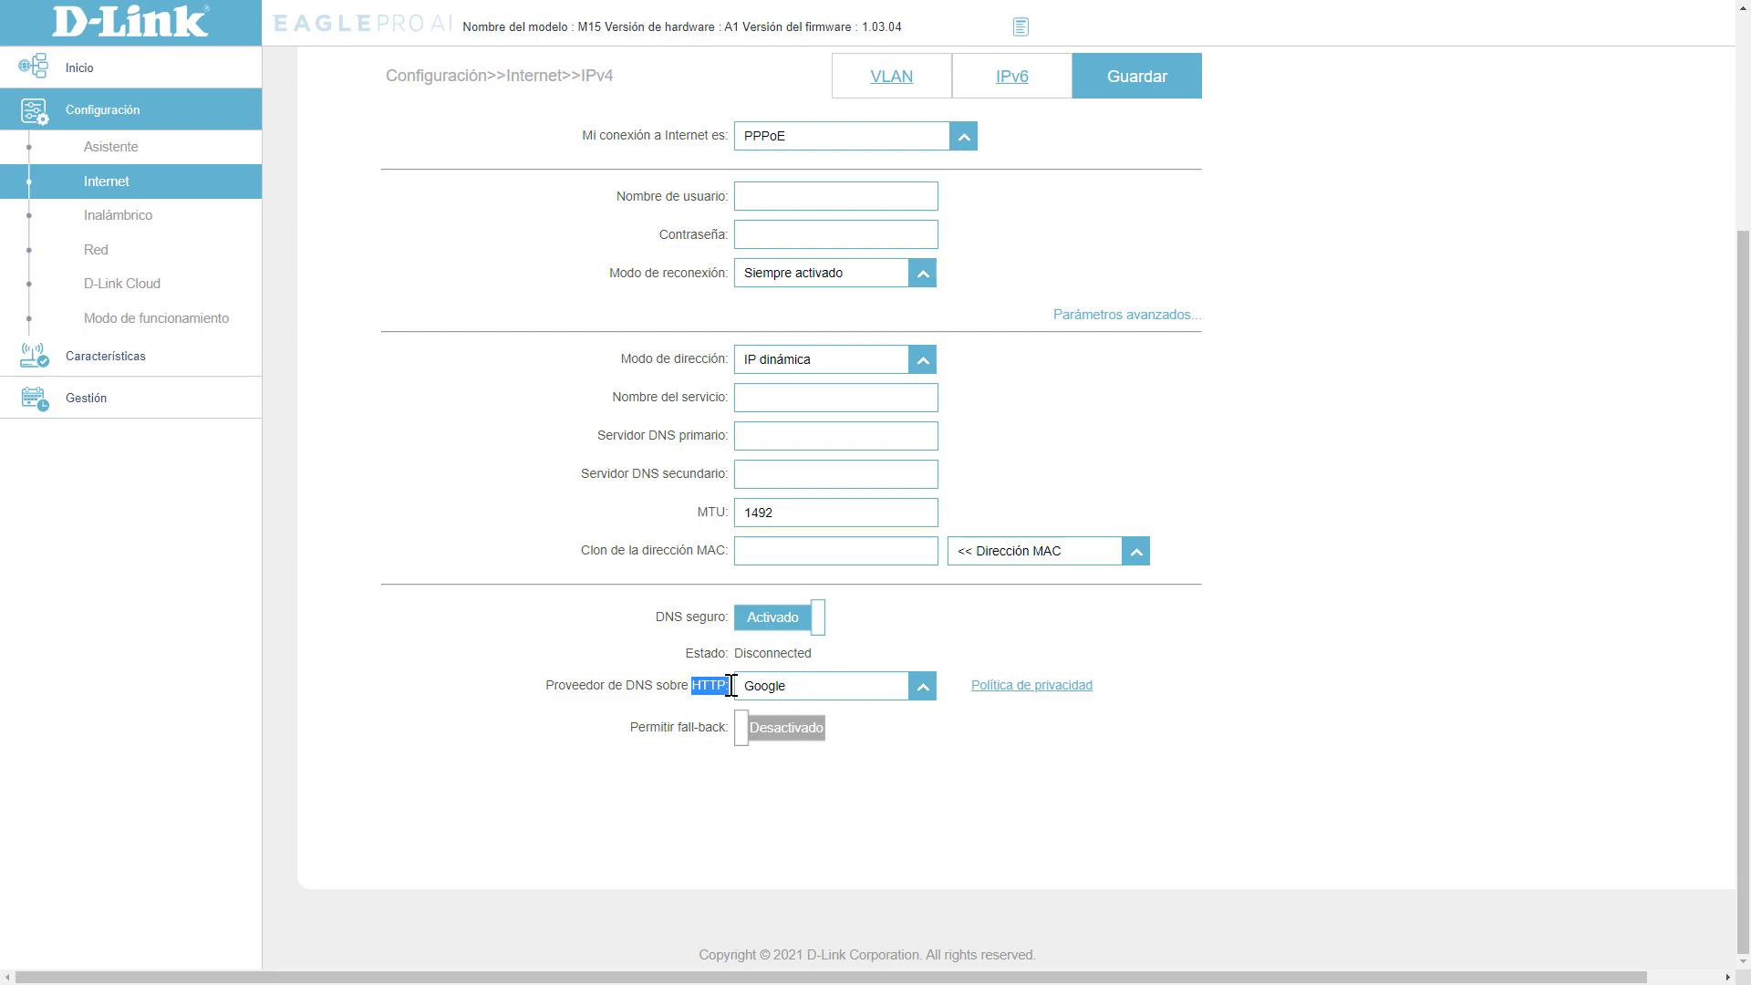
{"action": "left_click", "coordinate": [821, 691]}
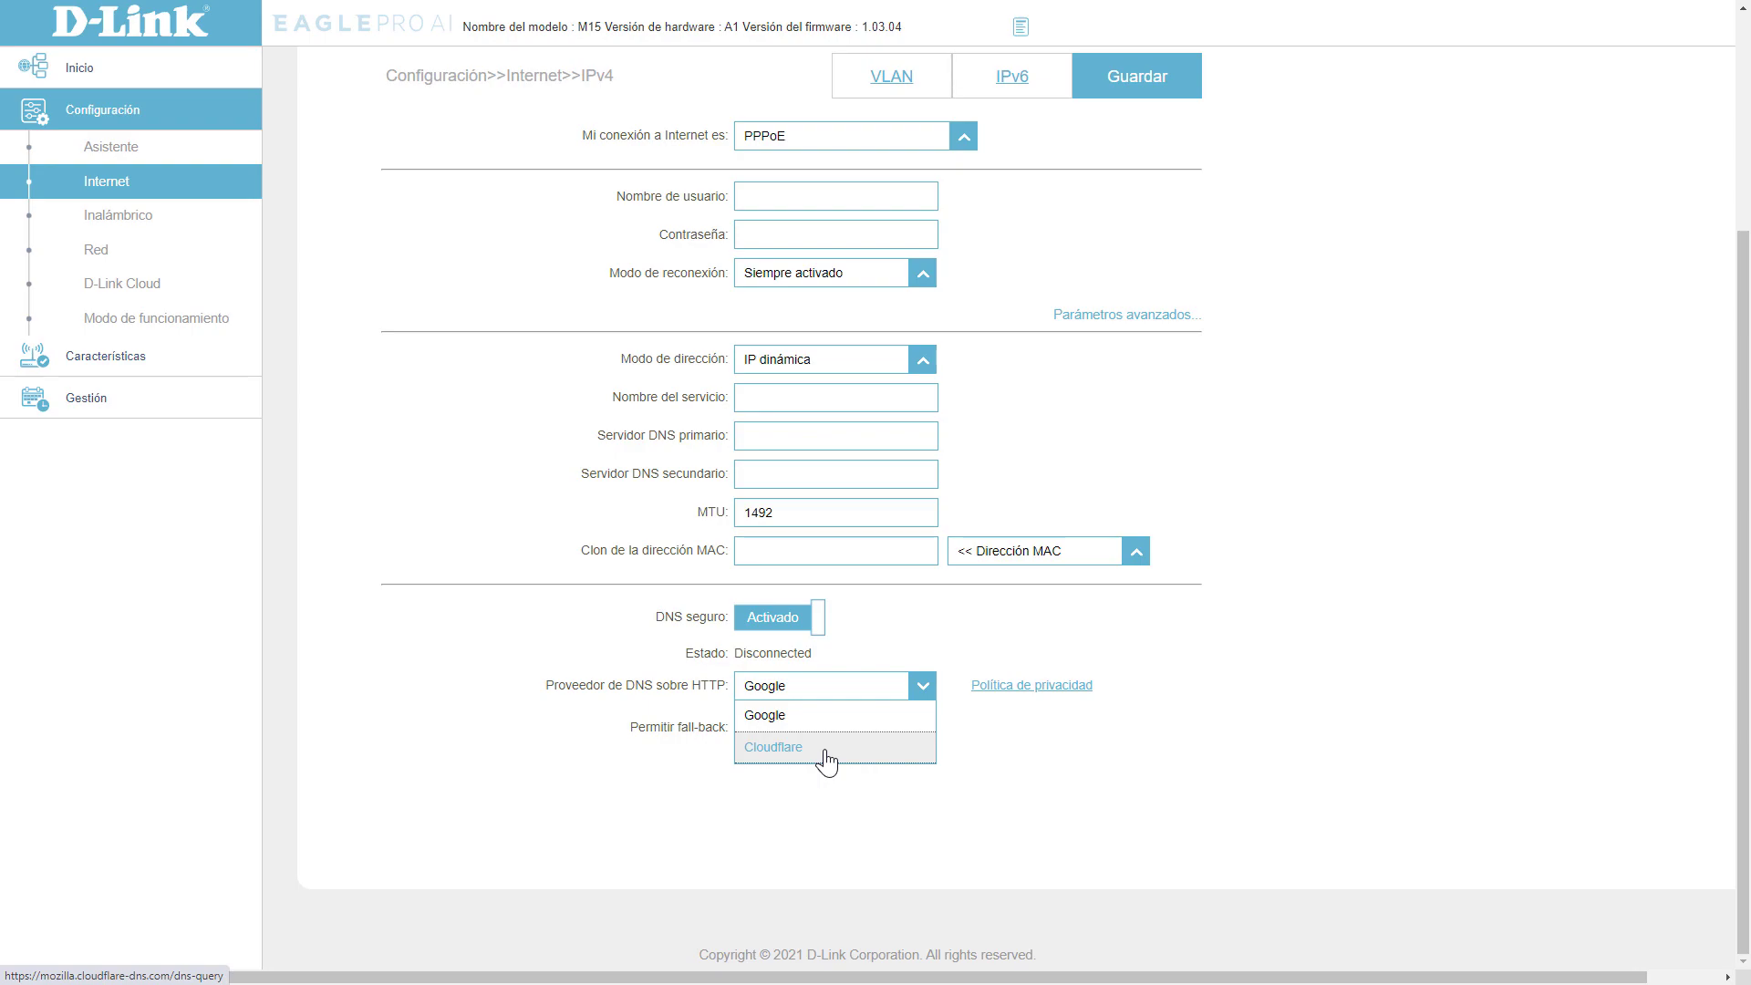
{"action": "left_click", "coordinate": [819, 811]}
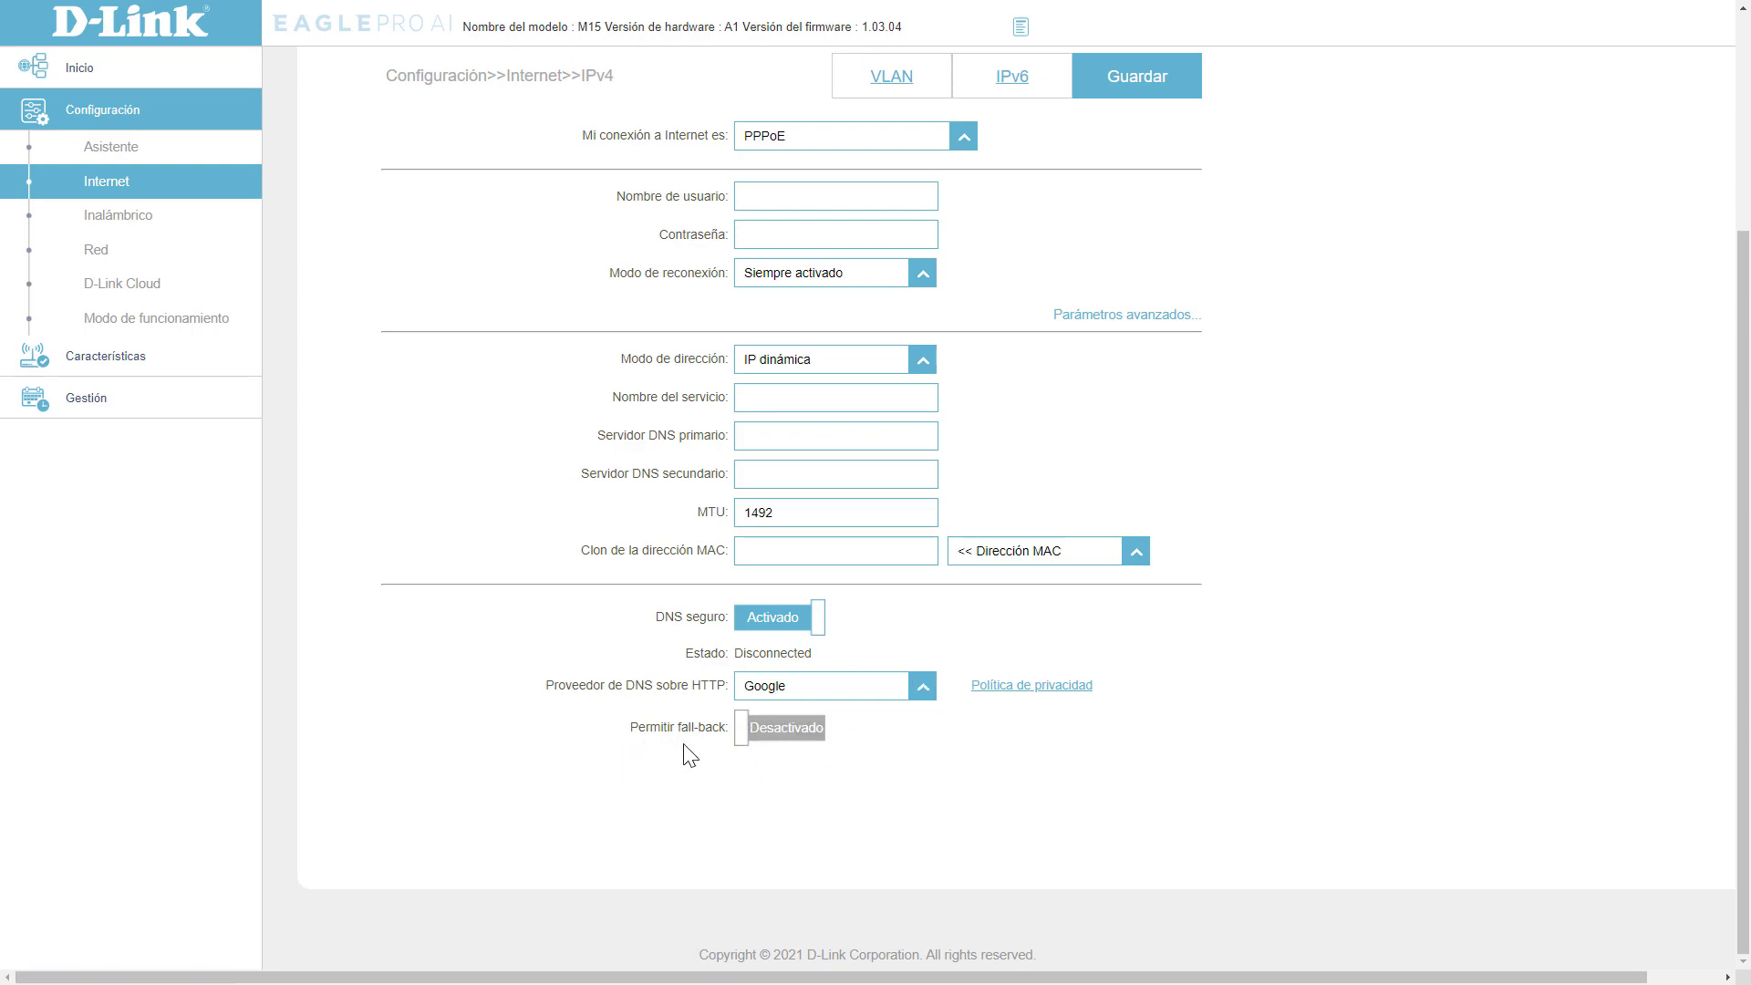
{"action": "left_click_drag", "start_coordinate": [727, 727], "coordinate": [729, 688]}
{"action": "left_click", "coordinate": [662, 729]}
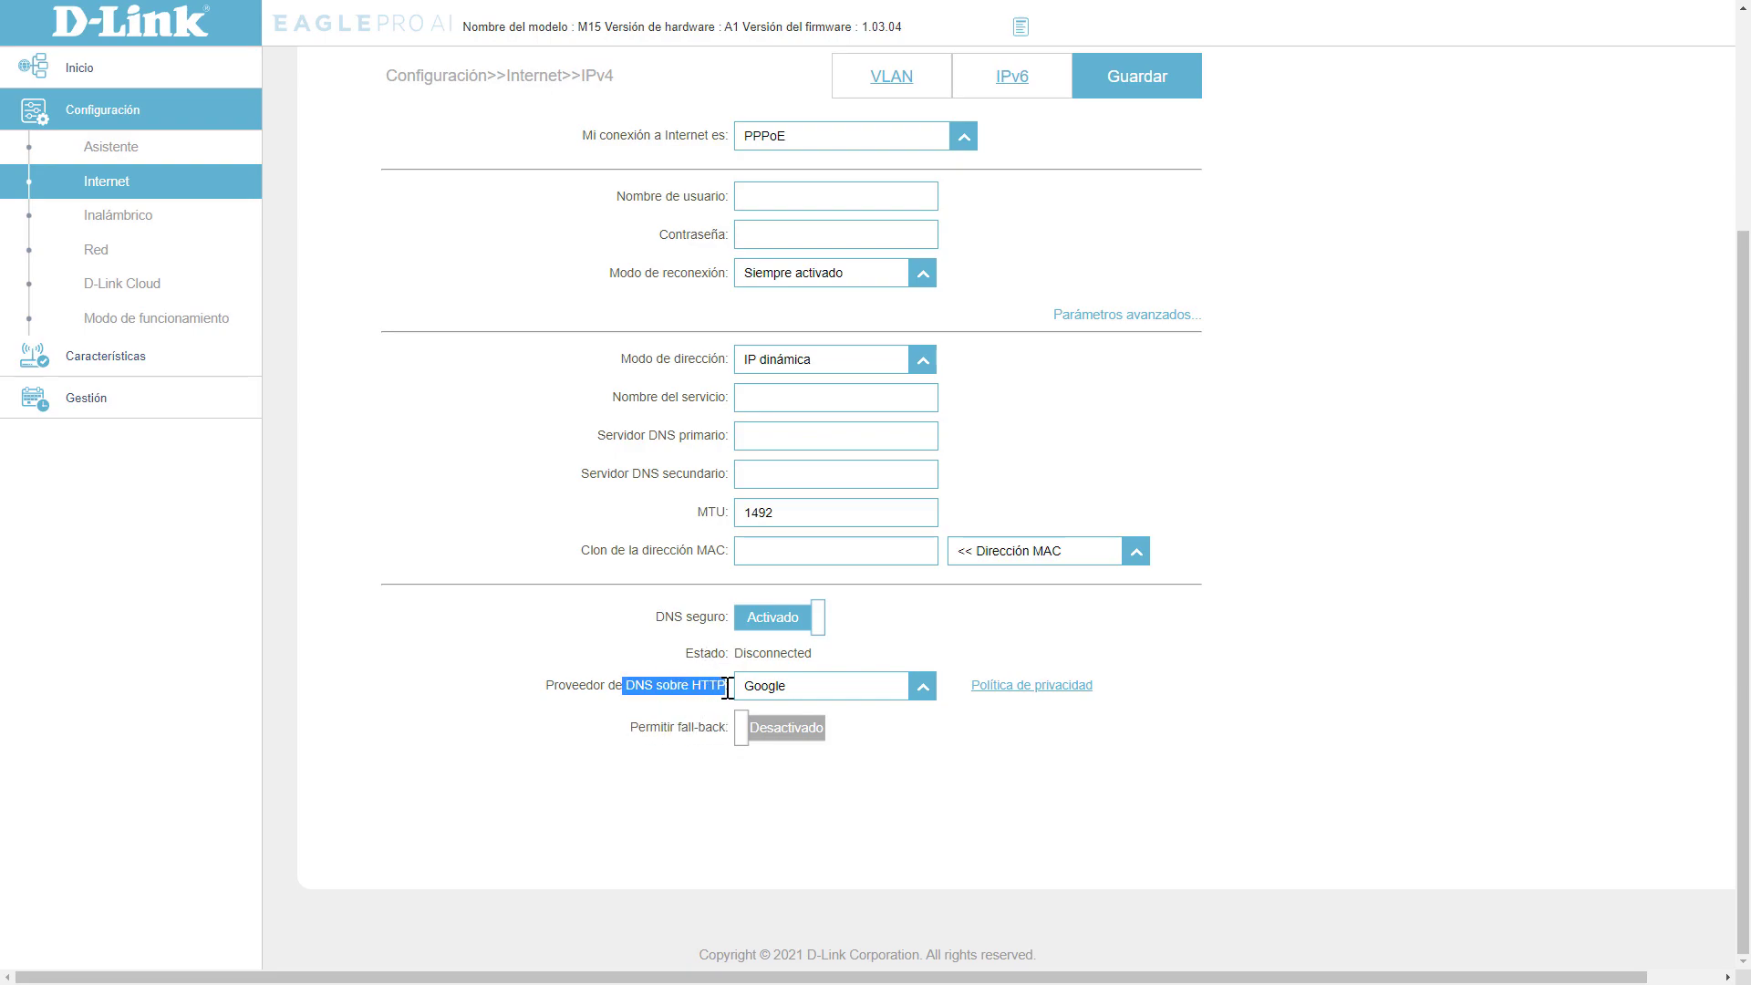
{"action": "left_click", "coordinate": [799, 739]}
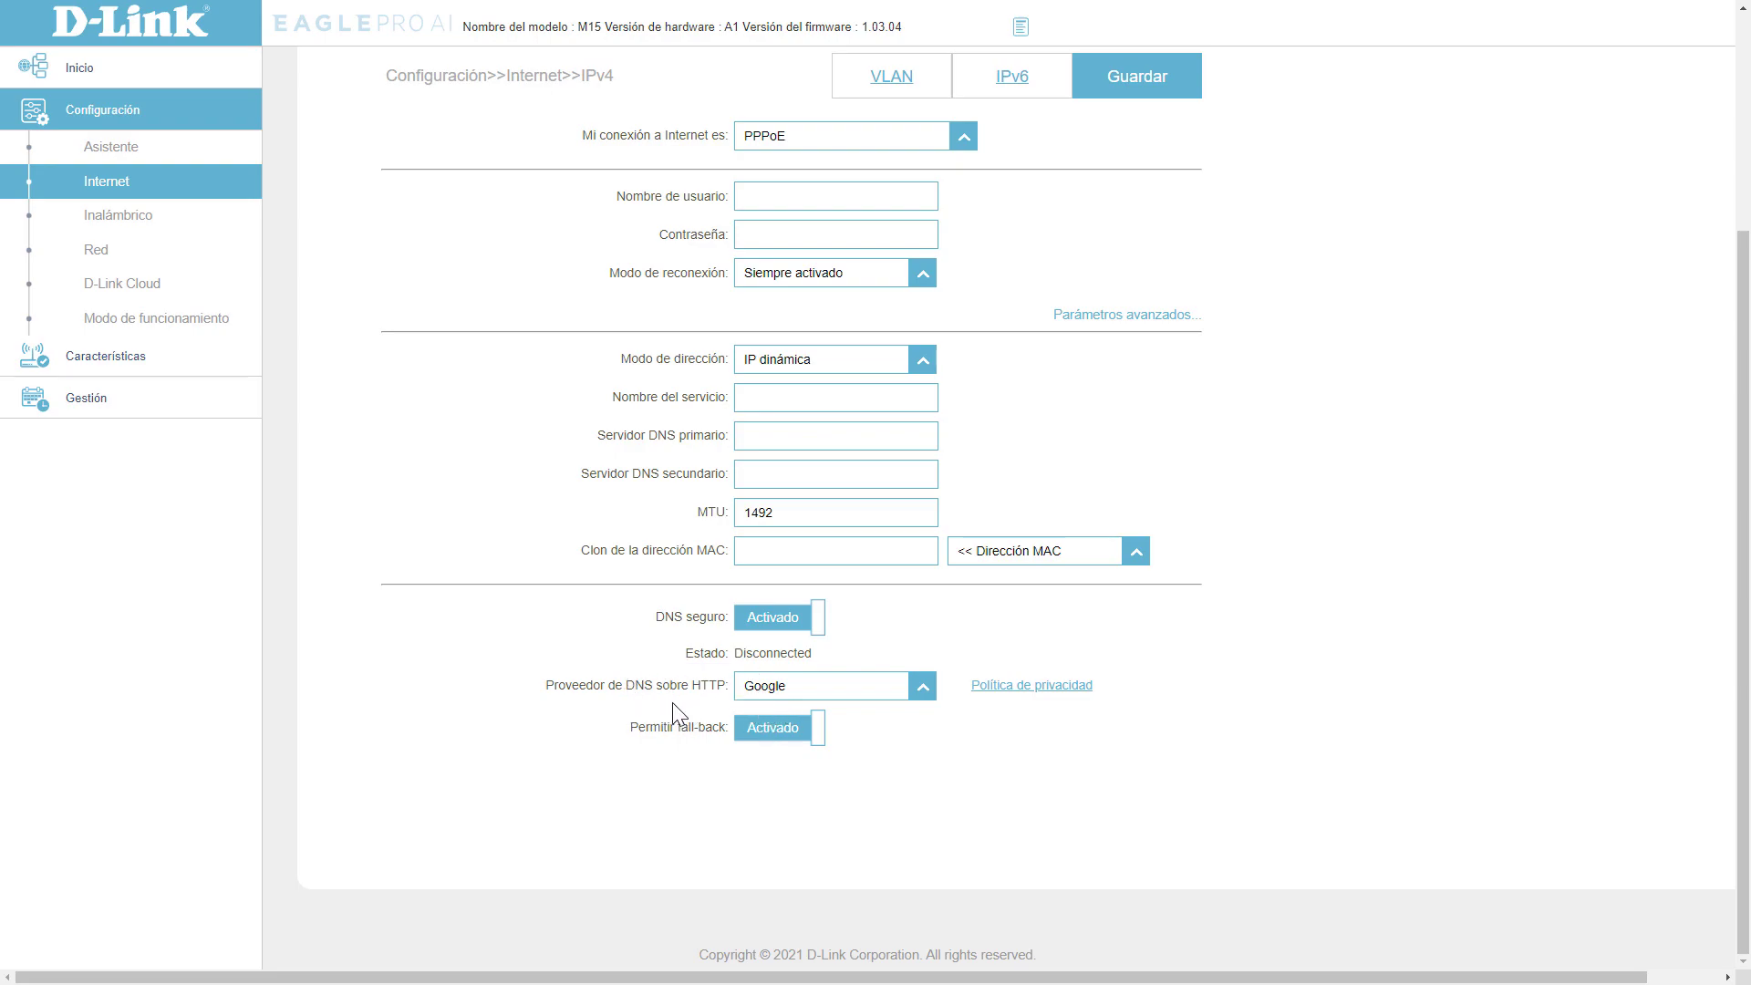
Open the IPv6 settings, discarding the unsaved IPv4 changes, and view the available IPv6 connection types without changing the selection.
{"action": "scroll", "coordinate": [764, 704], "scroll_direction": "up", "scroll_amount": 3}
{"action": "left_click", "coordinate": [1009, 367]}
{"action": "left_click", "coordinate": [953, 86]}
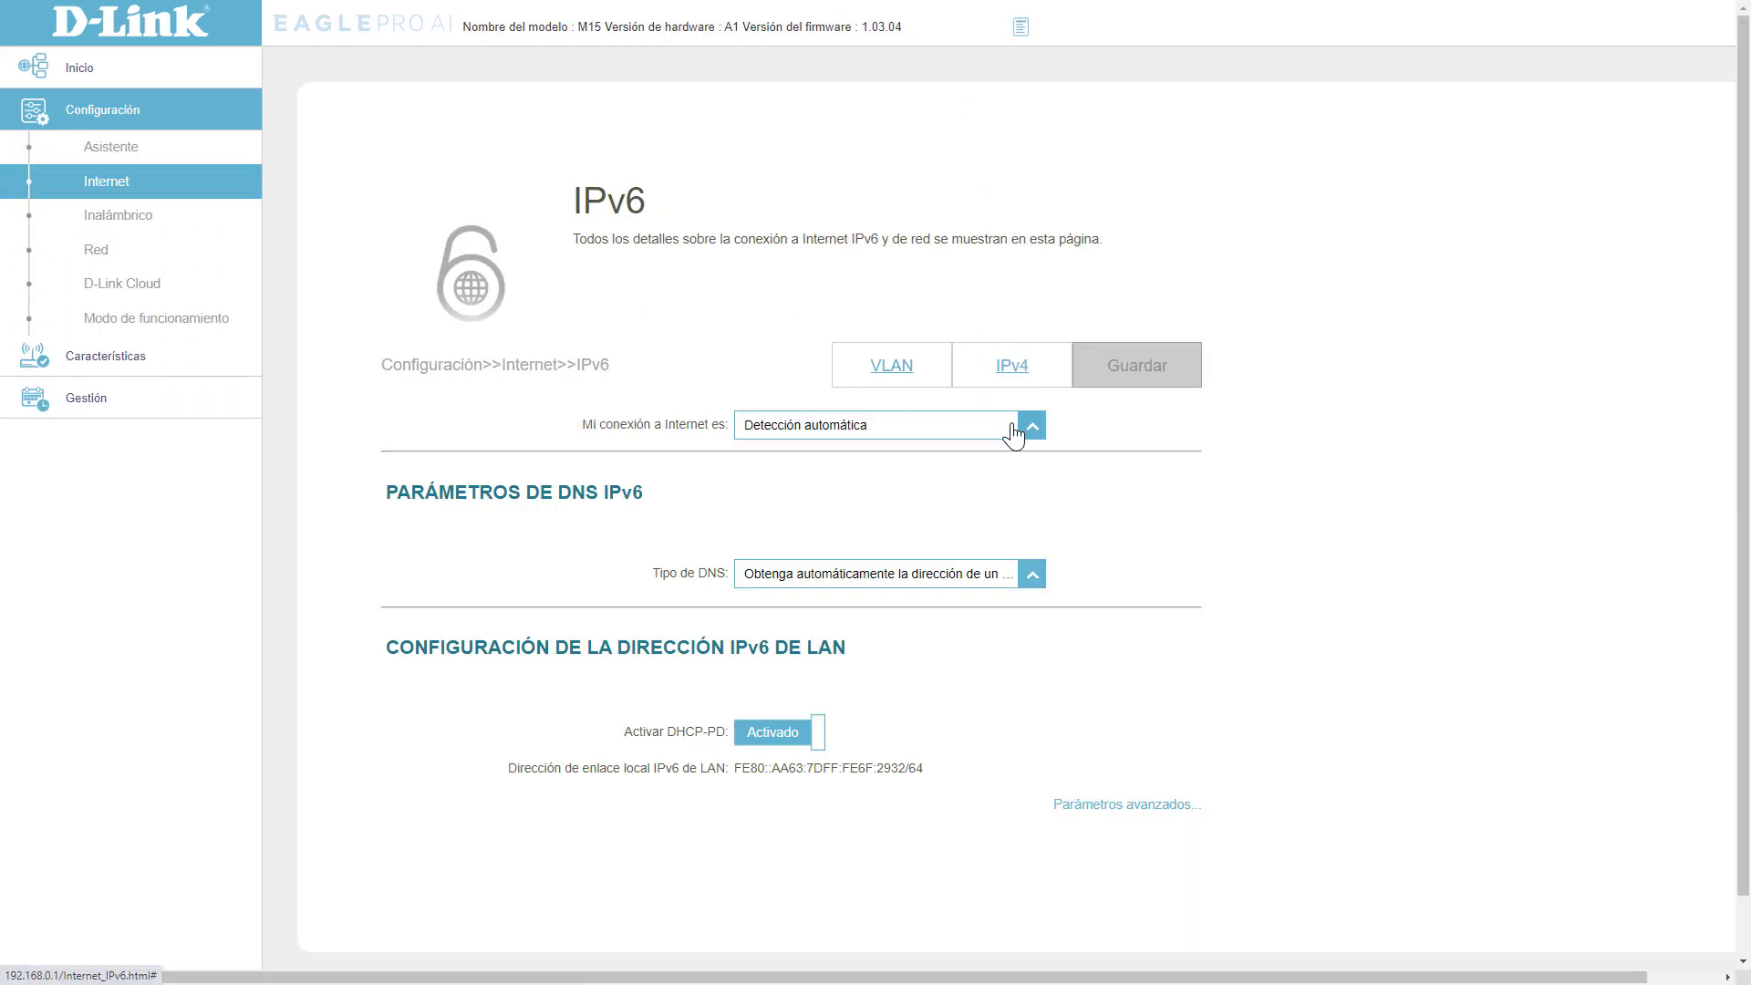
{"action": "left_click", "coordinate": [1014, 435]}
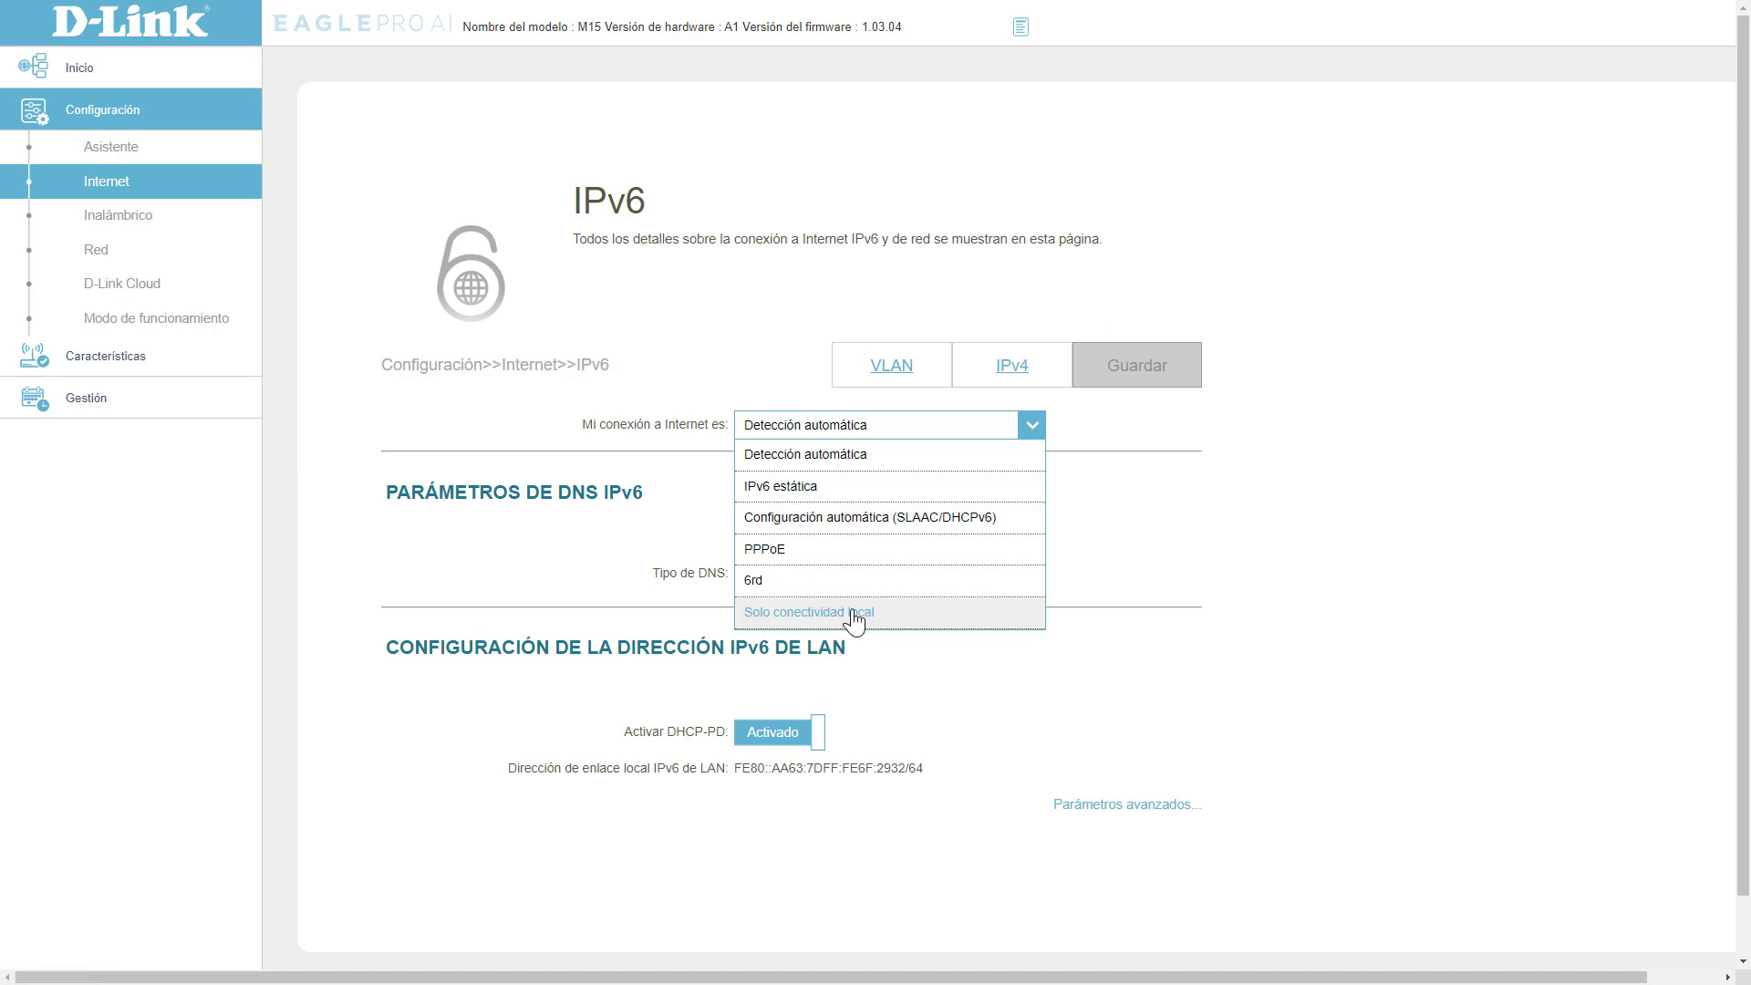
{"action": "left_click", "coordinate": [966, 648]}
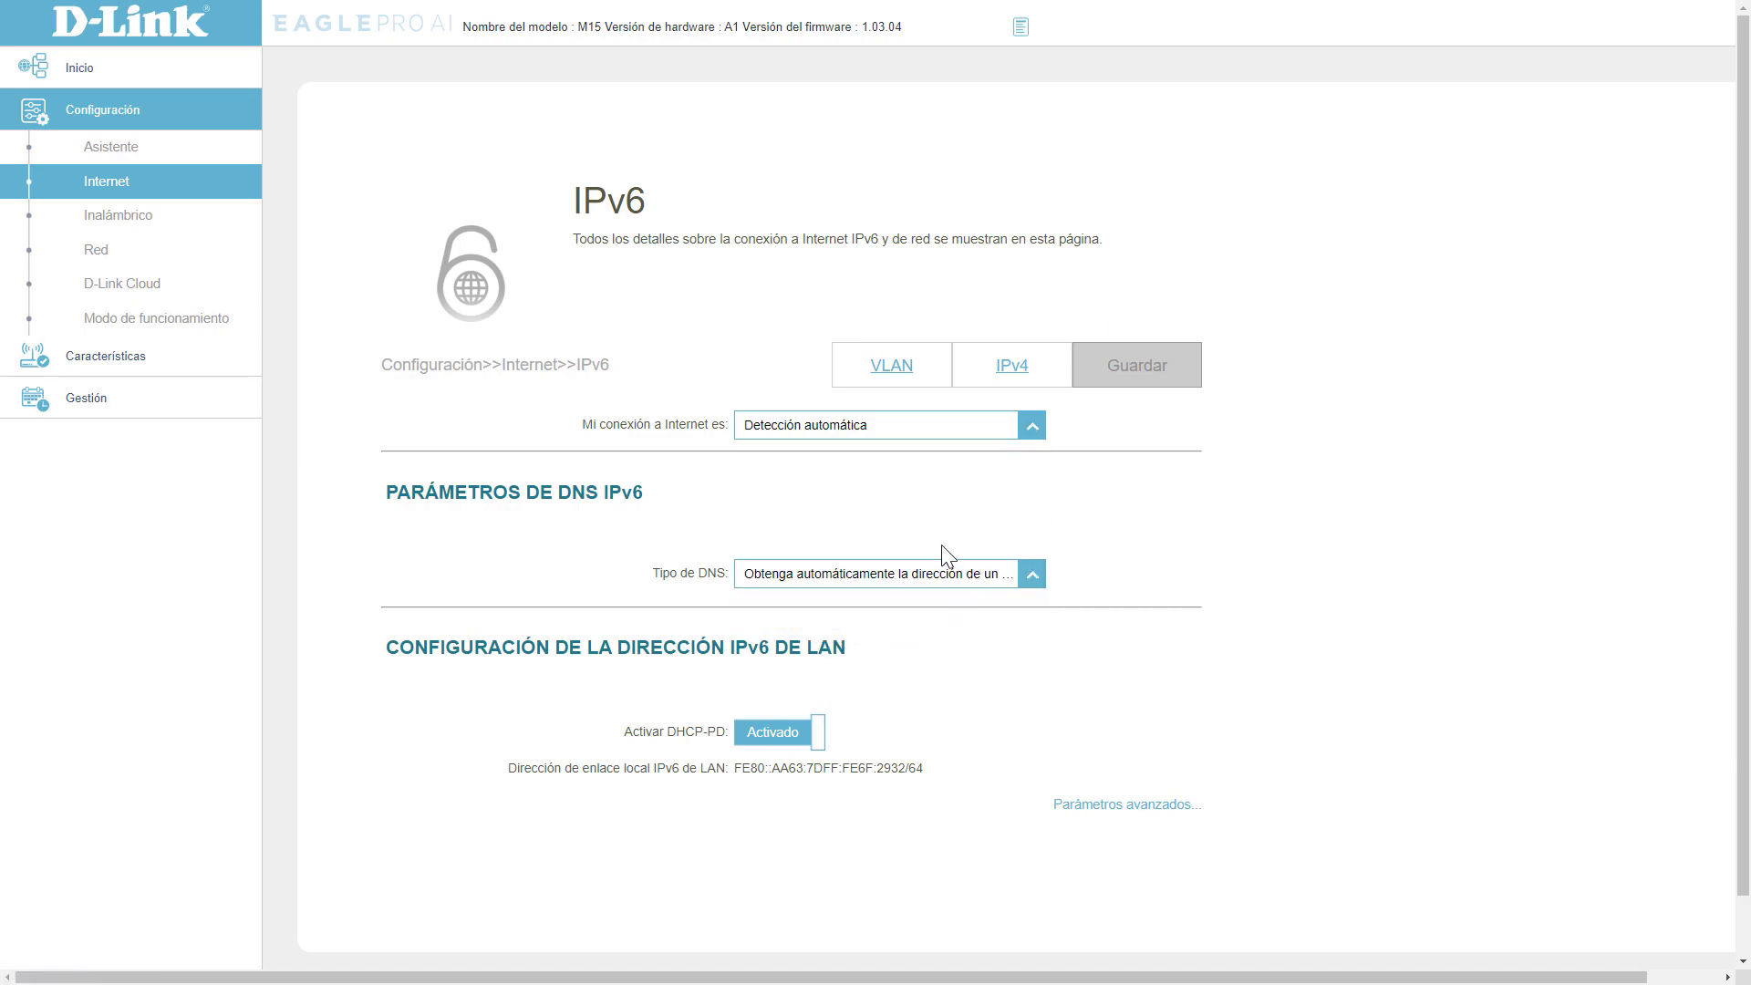
Open the VLAN settings of the Internet connection and enable Triple-Play.
{"action": "left_click", "coordinate": [893, 369]}
{"action": "left_click", "coordinate": [766, 527]}
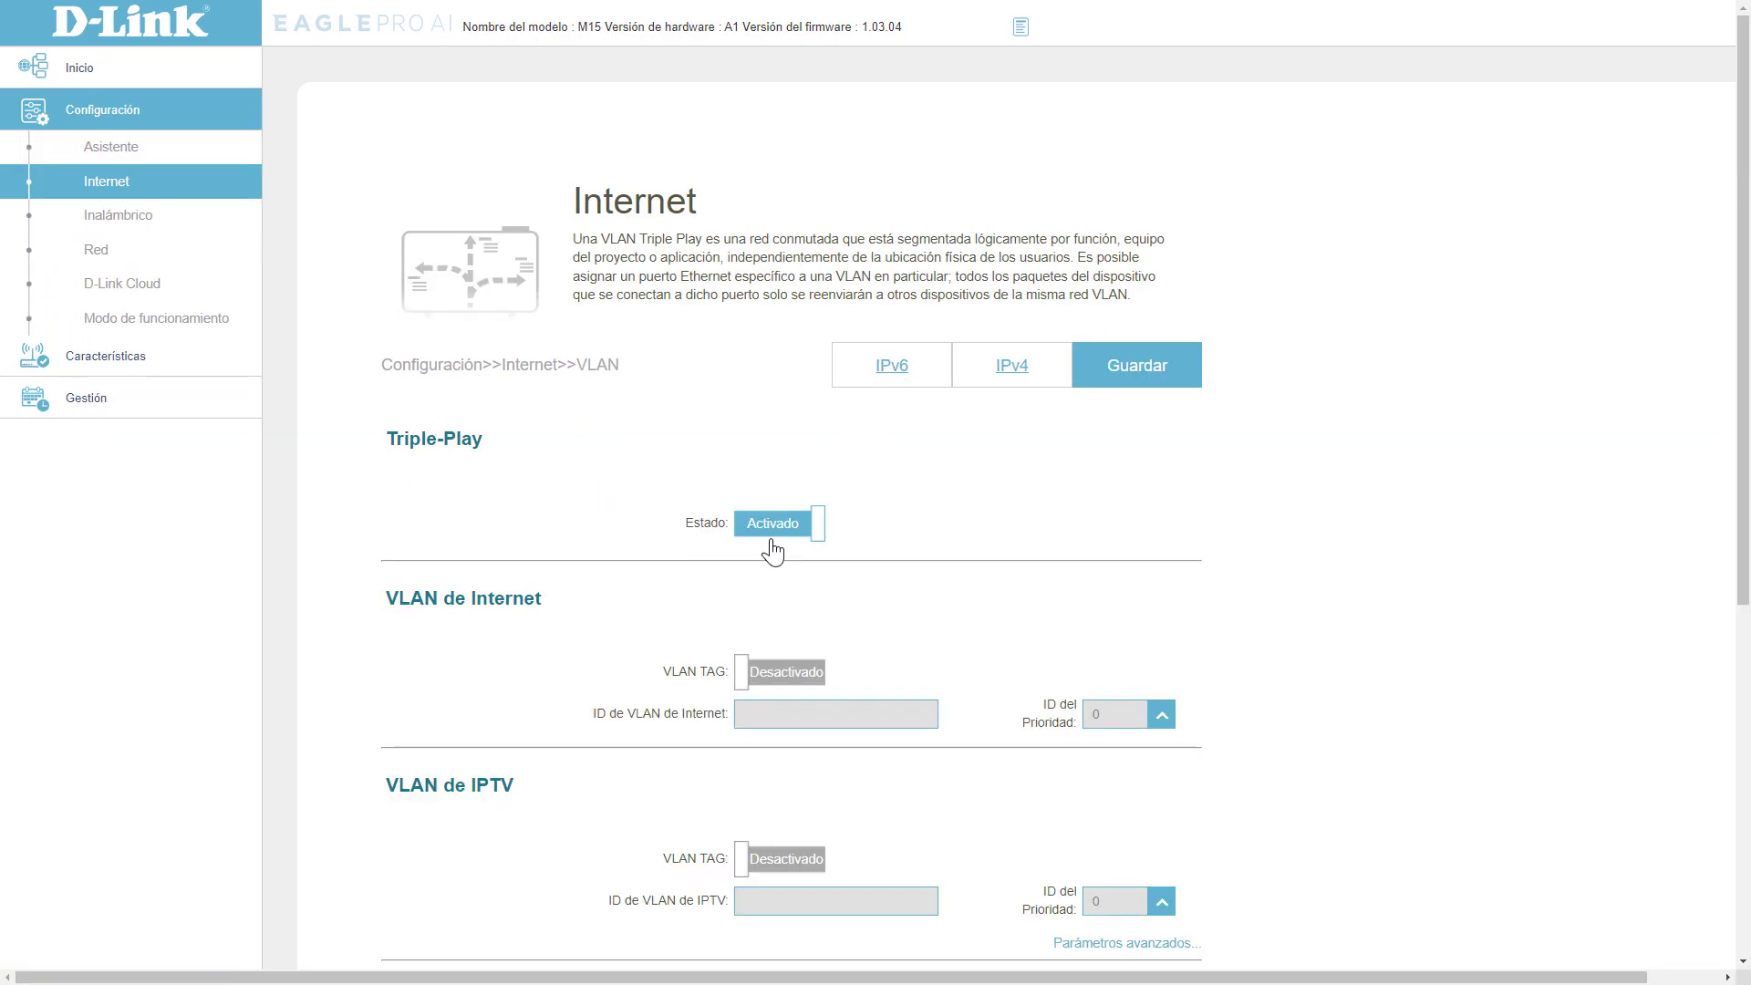
{"action": "scroll", "coordinate": [806, 453], "scroll_direction": "down", "scroll_amount": 3}
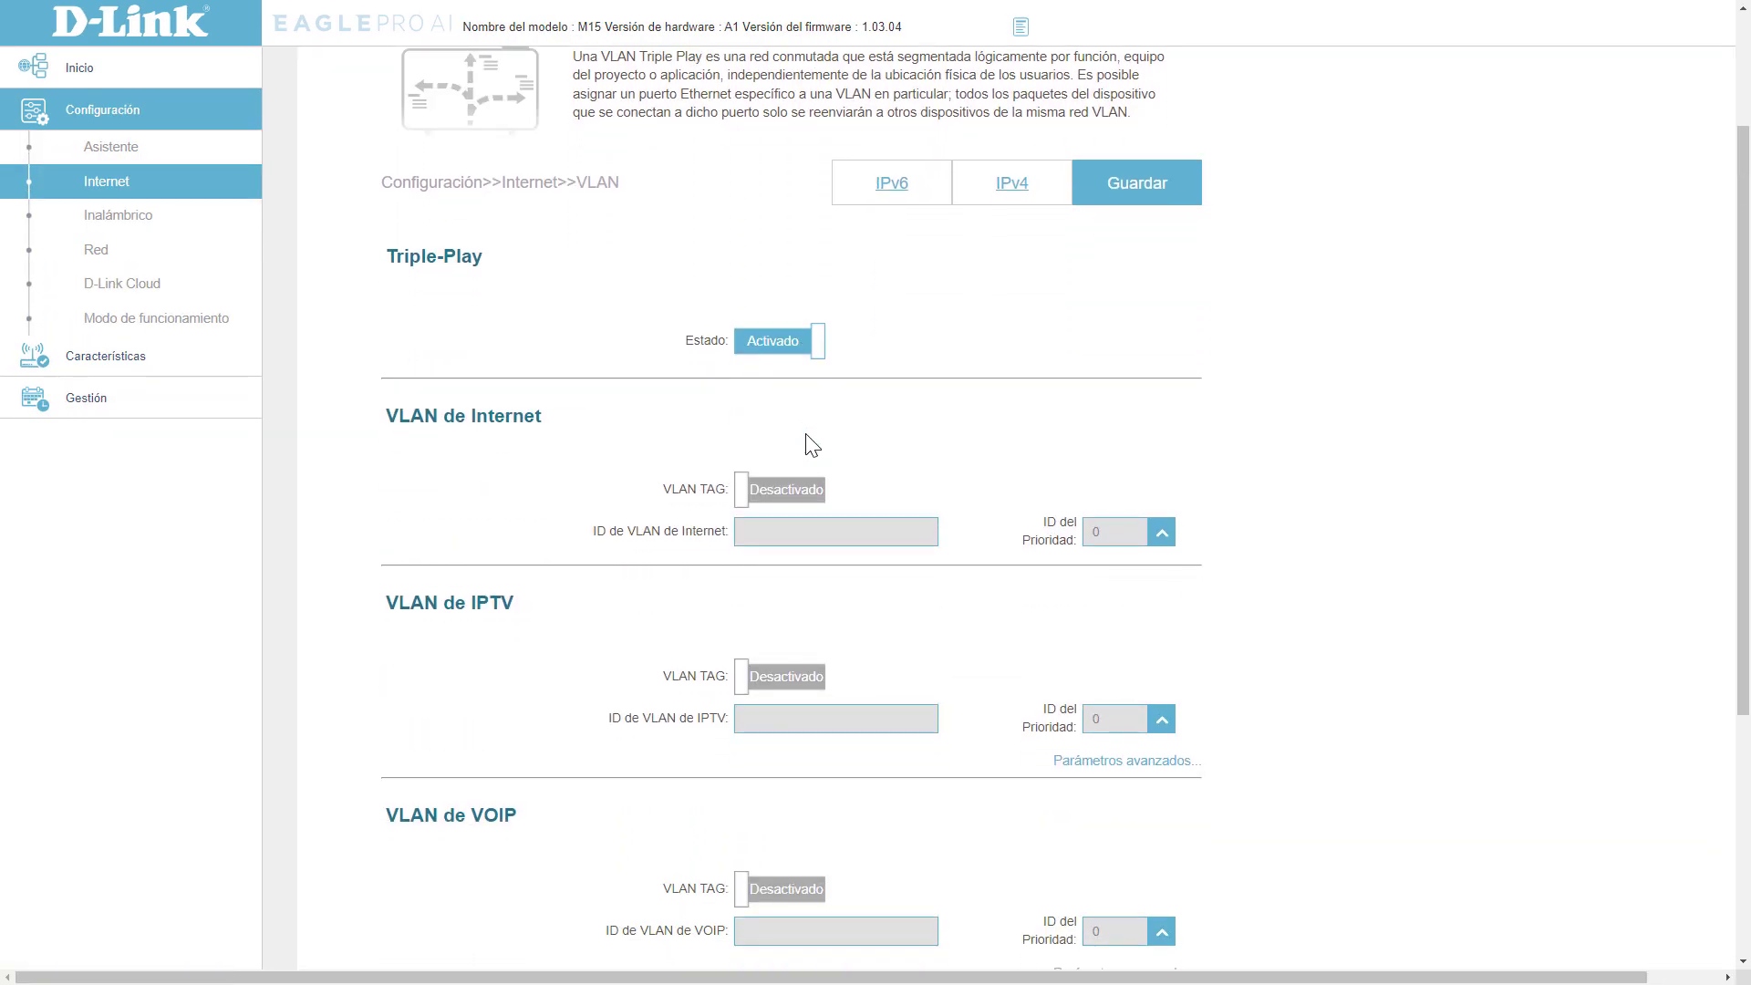
{"action": "scroll", "coordinate": [752, 352], "scroll_direction": "down", "scroll_amount": 1}
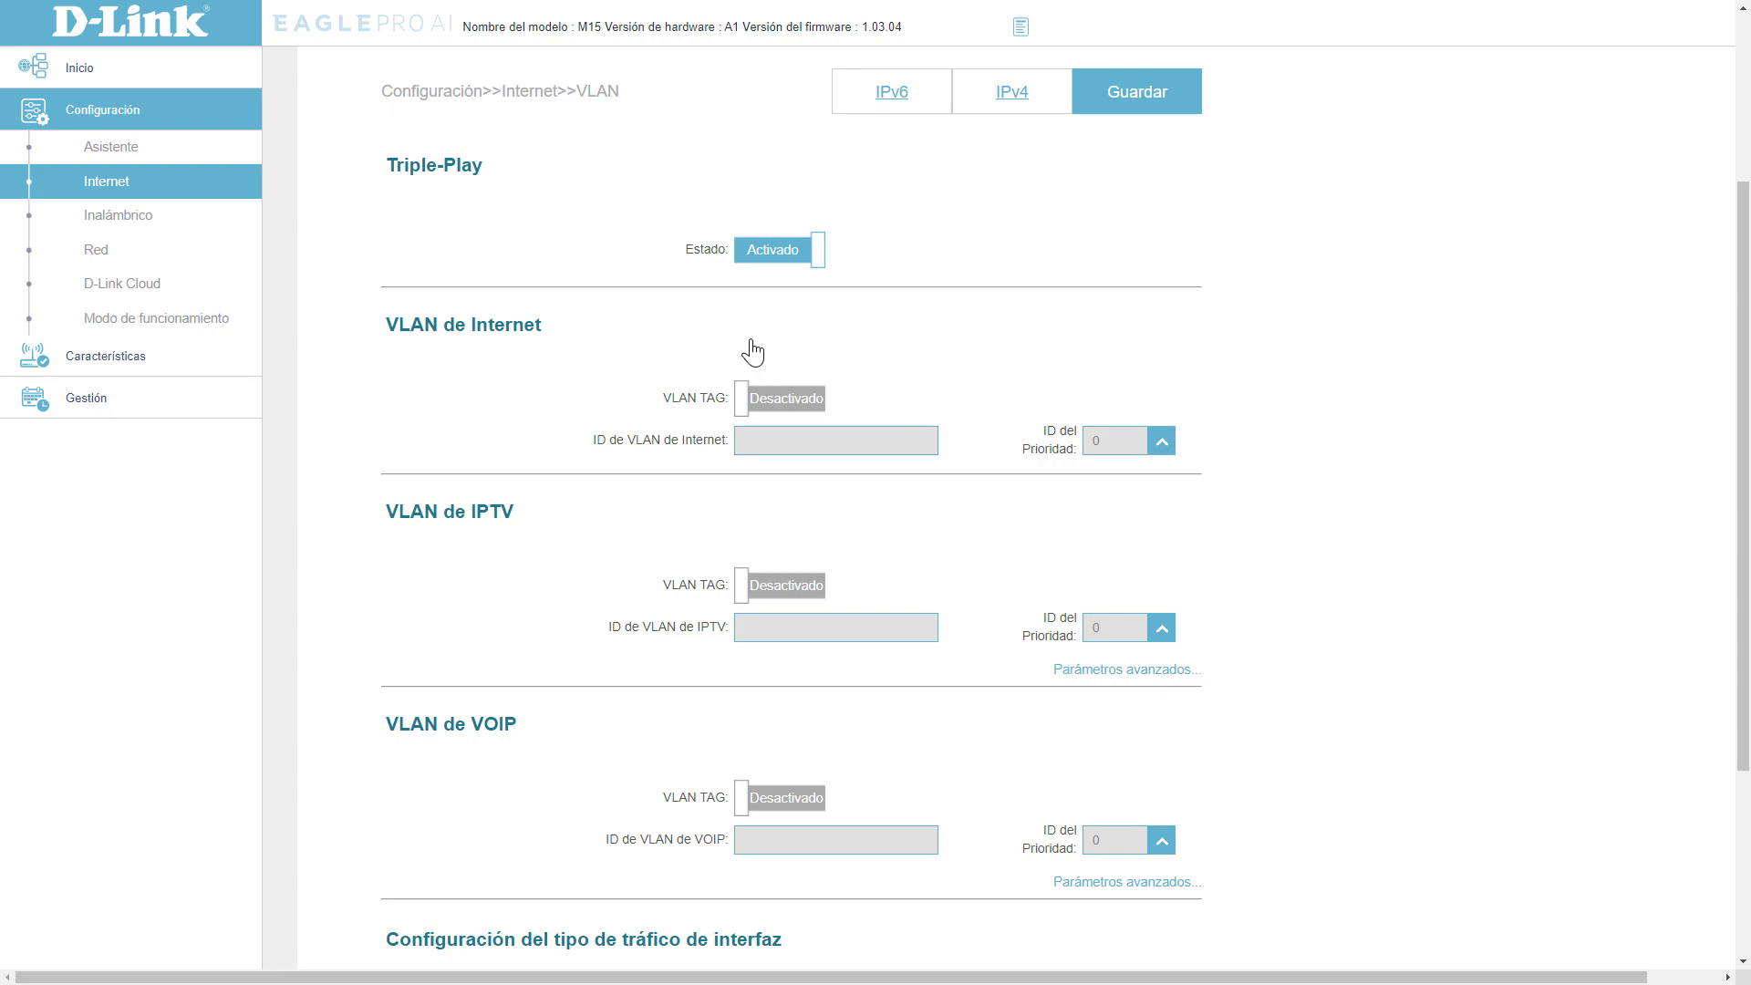
Enable VLAN tagging for the Internet VLAN and look at its VLAN ID and priority fields.
{"action": "left_click", "coordinate": [786, 399]}
{"action": "left_click", "coordinate": [782, 445]}
{"action": "left_click", "coordinate": [861, 390]}
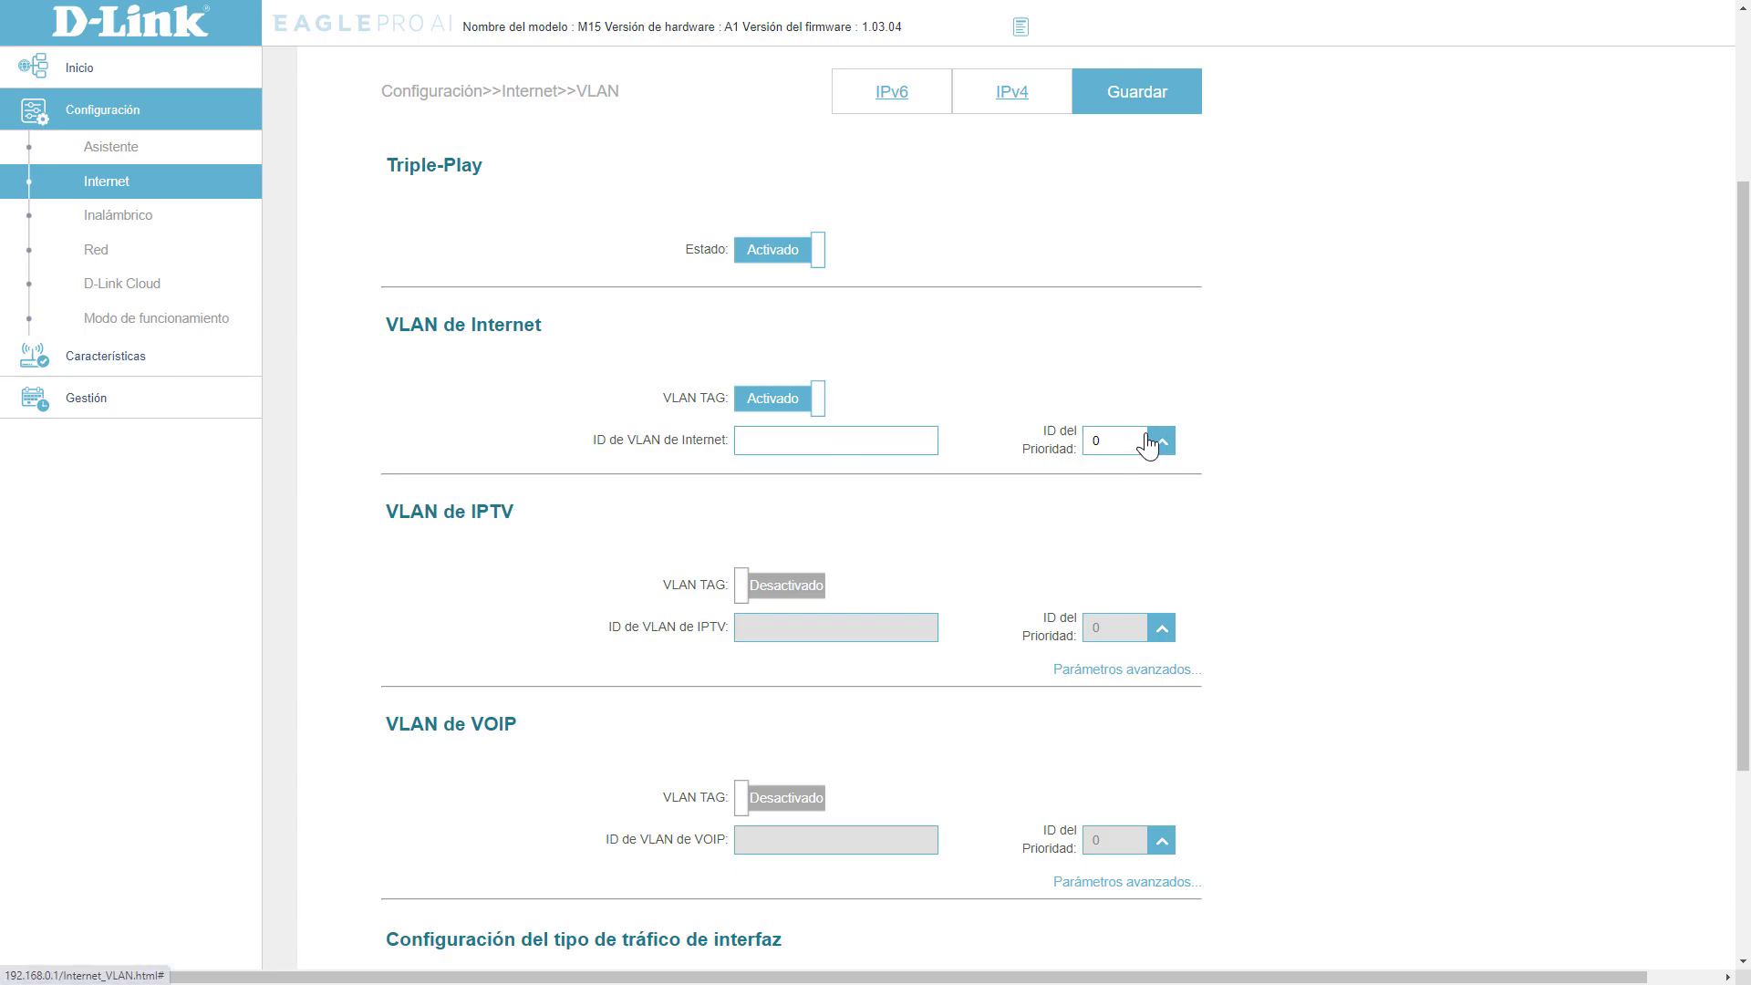
{"action": "scroll", "coordinate": [1130, 438], "scroll_direction": "down", "scroll_amount": 1}
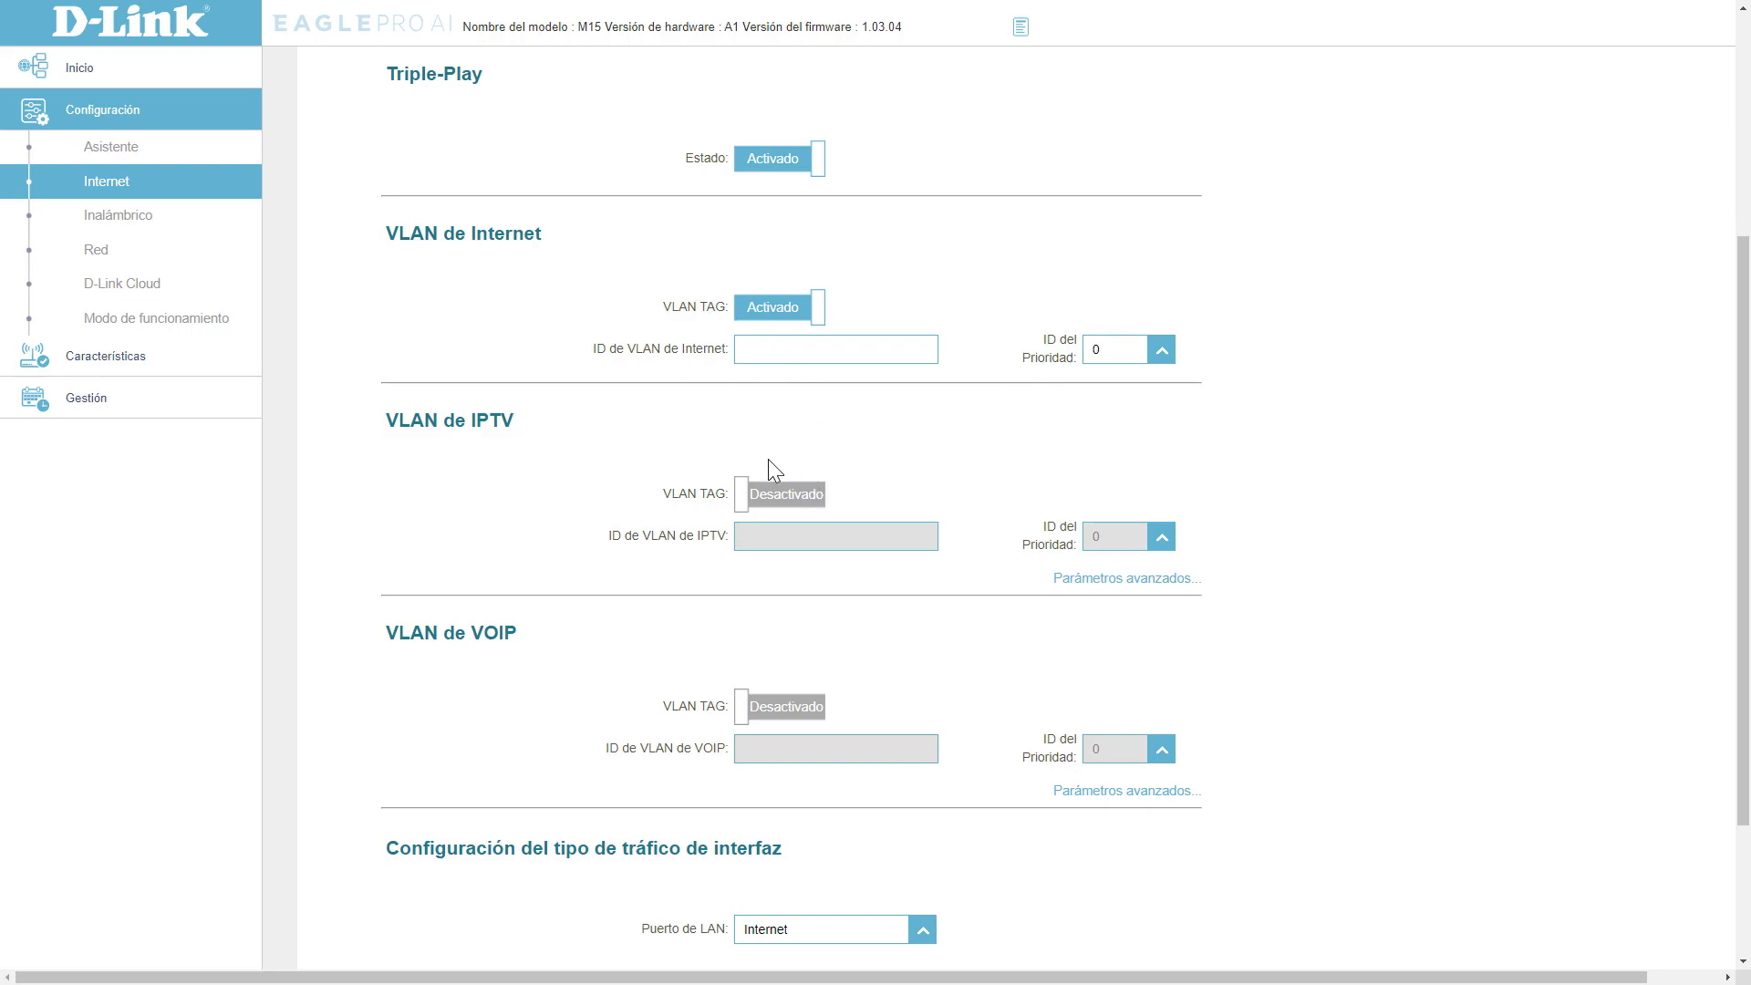
Enable VLAN tagging for the IPTV VLAN and set its connection type to Estática in the advanced parameters.
{"action": "scroll", "coordinate": [770, 465], "scroll_direction": "up", "scroll_amount": 5}
{"action": "scroll", "coordinate": [770, 465], "scroll_direction": "down", "scroll_amount": 5}
{"action": "scroll", "coordinate": [774, 469], "scroll_direction": "down", "scroll_amount": 1}
{"action": "left_click", "coordinate": [781, 483]}
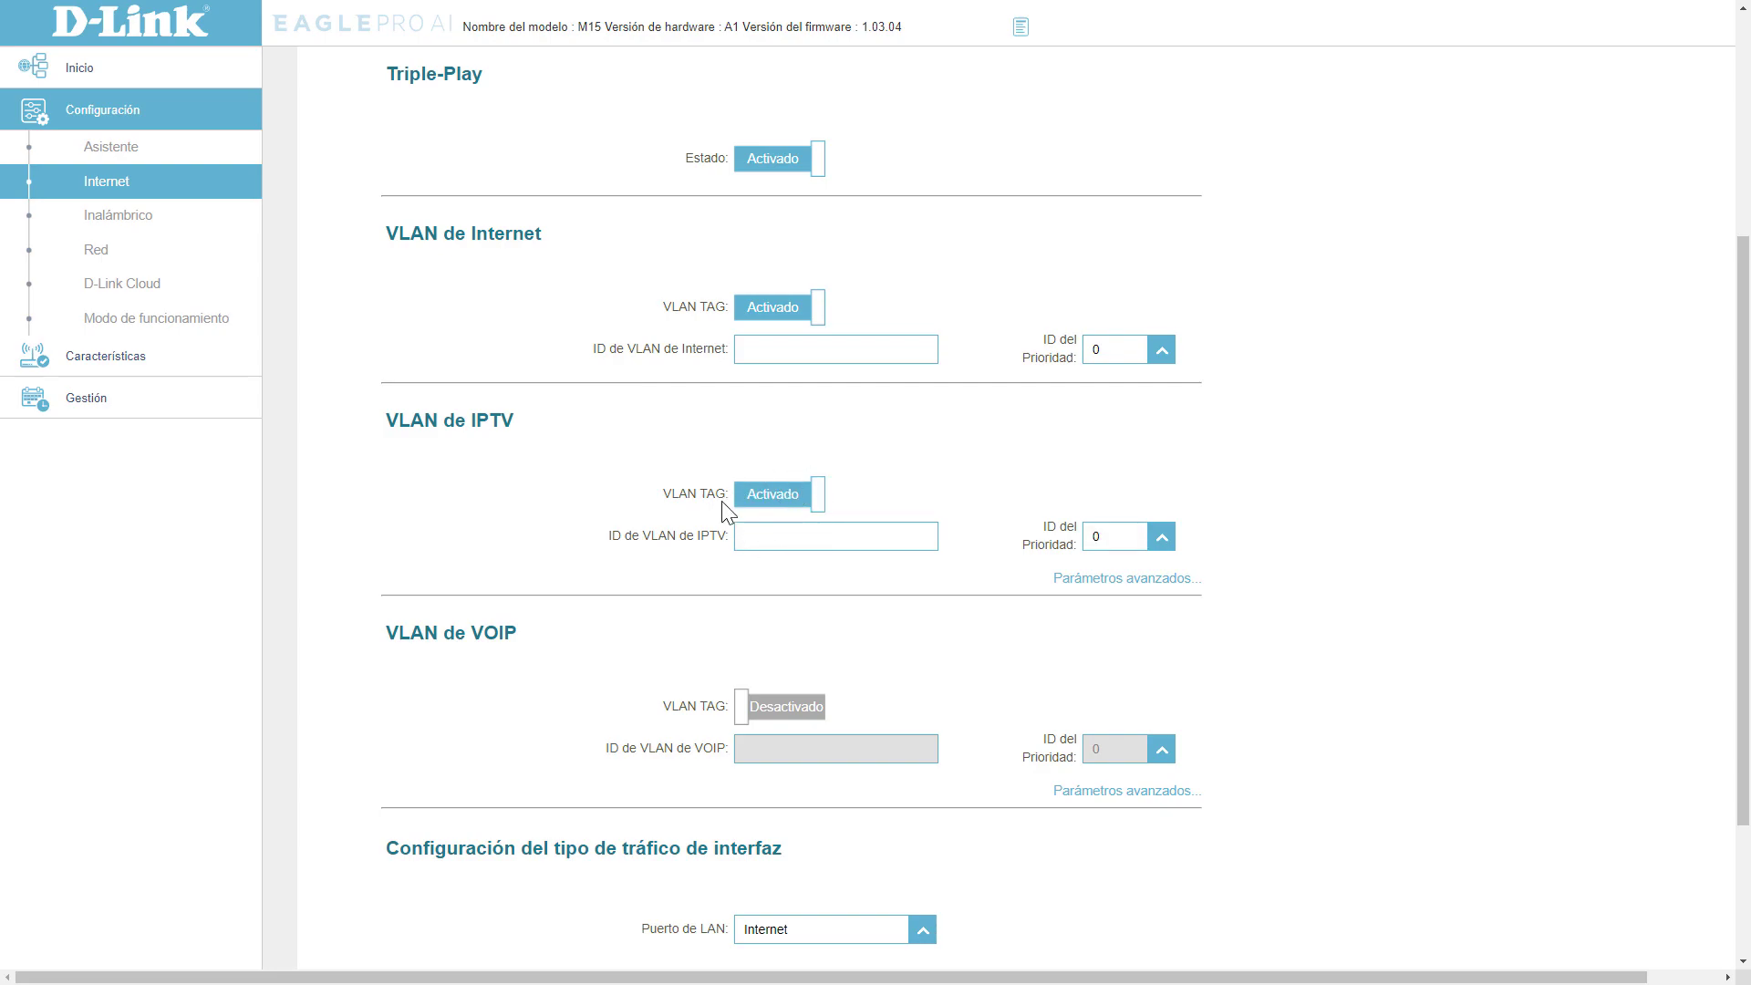
{"action": "left_click", "coordinate": [1097, 582]}
{"action": "scroll", "coordinate": [967, 529], "scroll_direction": "down", "scroll_amount": 2}
{"action": "left_click", "coordinate": [922, 439]}
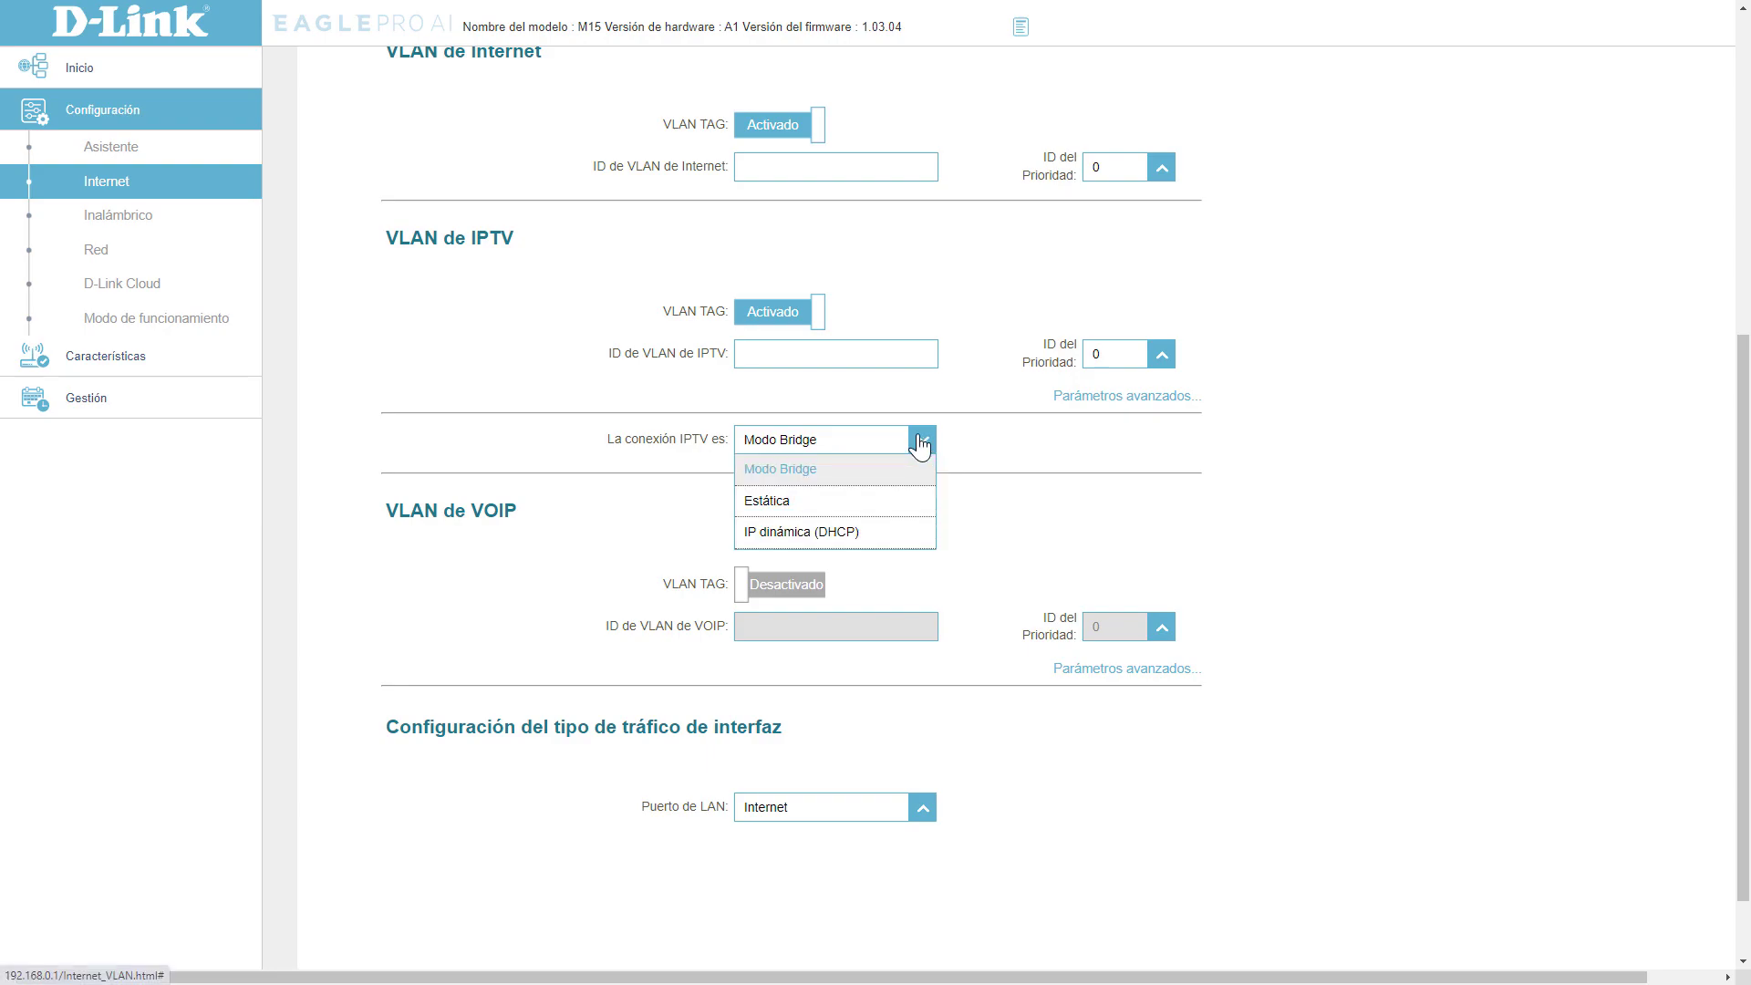
{"action": "left_click", "coordinate": [852, 513]}
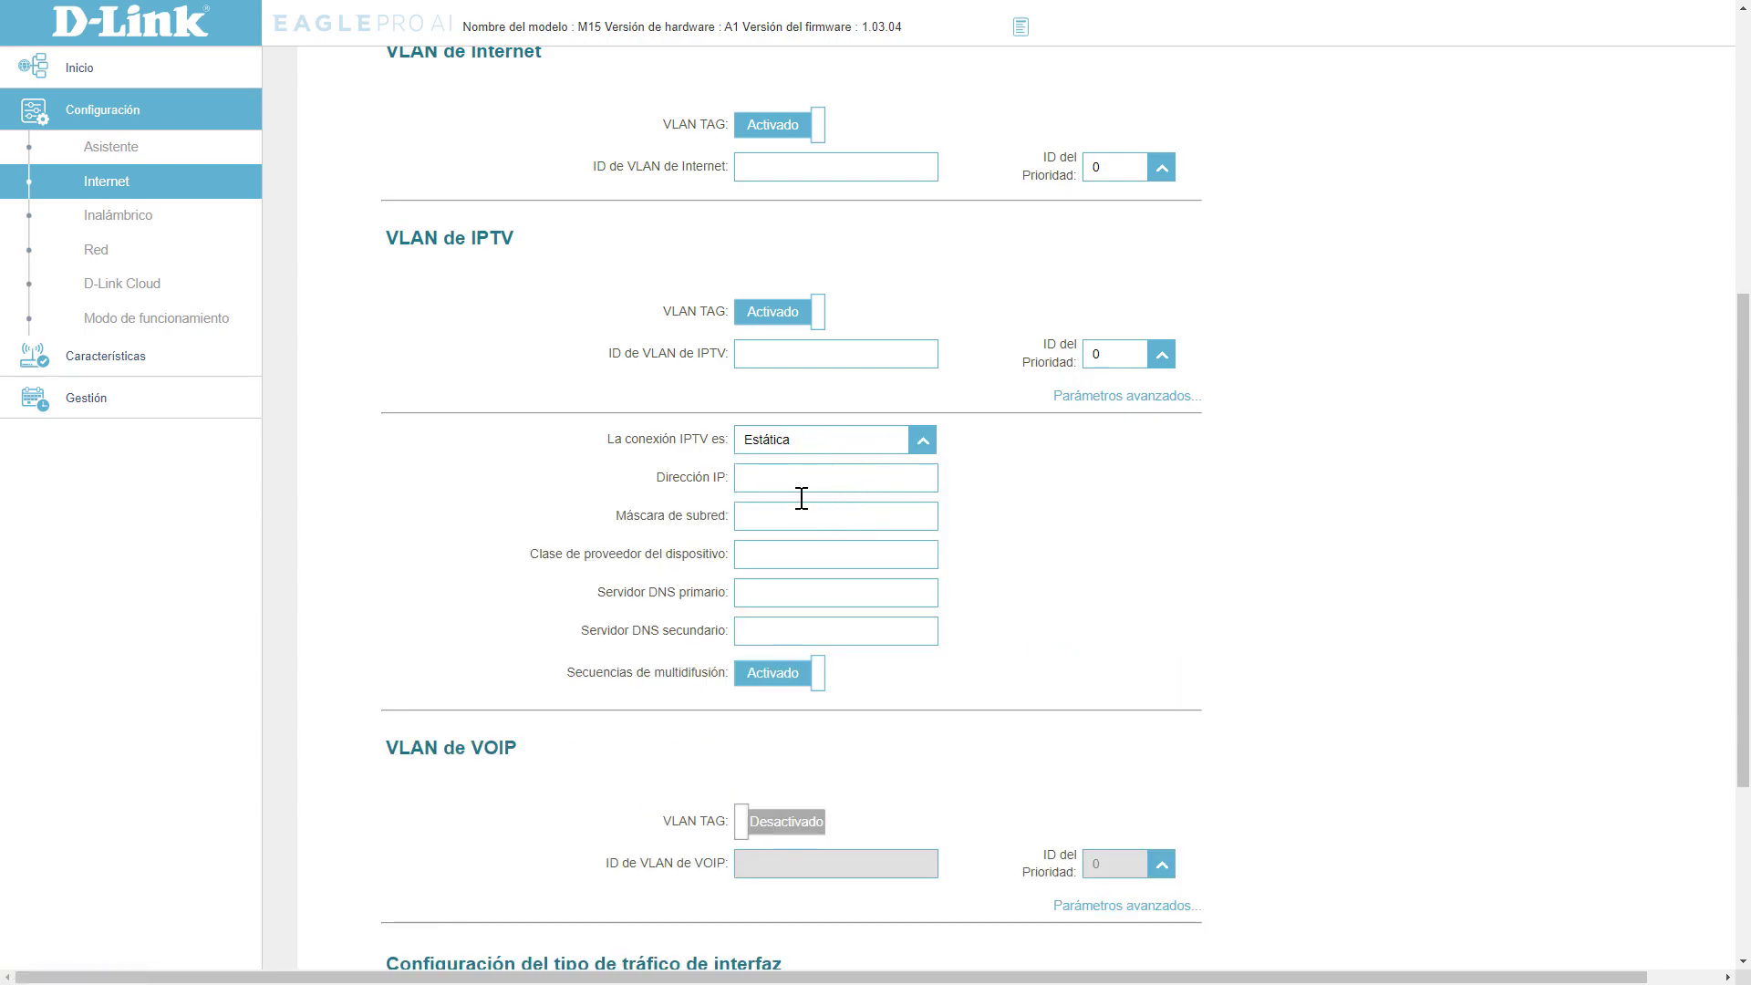
{"action": "scroll", "coordinate": [802, 462], "scroll_direction": "down", "scroll_amount": 1}
{"action": "left_click", "coordinate": [803, 387]}
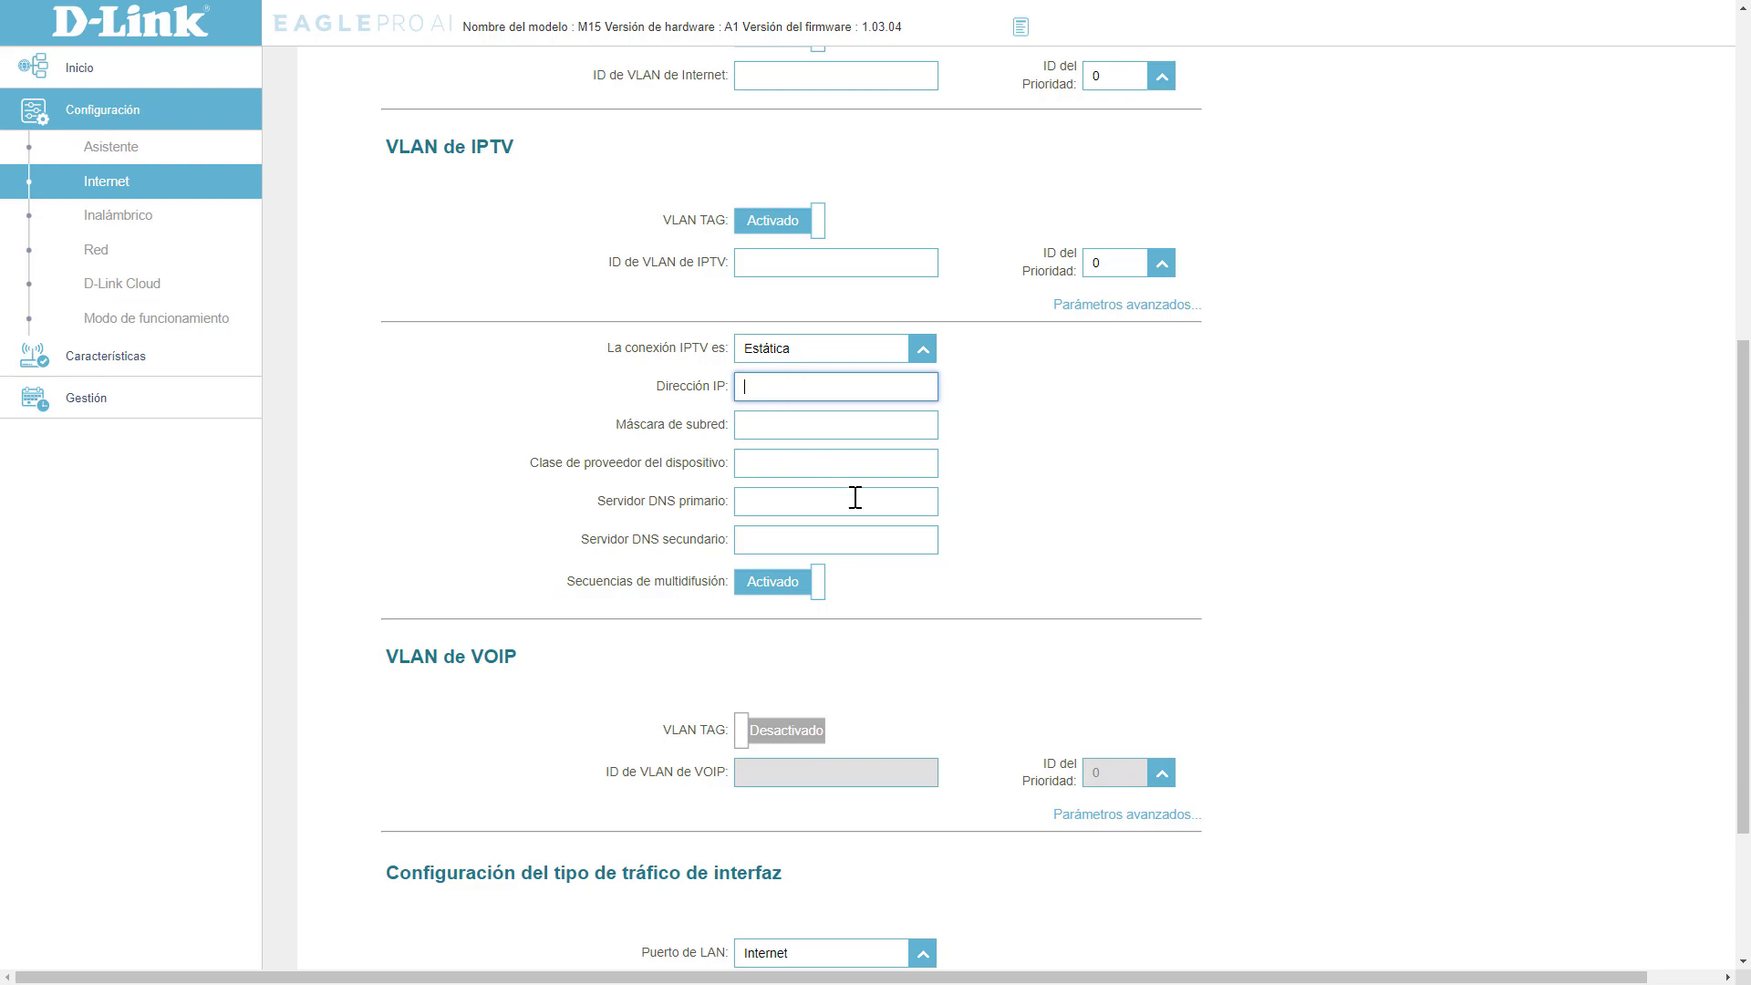
Review the static IPTV, VOIP VLAN and LAN port traffic type options on the VLAN page.
{"action": "scroll", "coordinate": [854, 497], "scroll_direction": "up", "scroll_amount": 6}
{"action": "scroll", "coordinate": [855, 497], "scroll_direction": "down", "scroll_amount": 8}
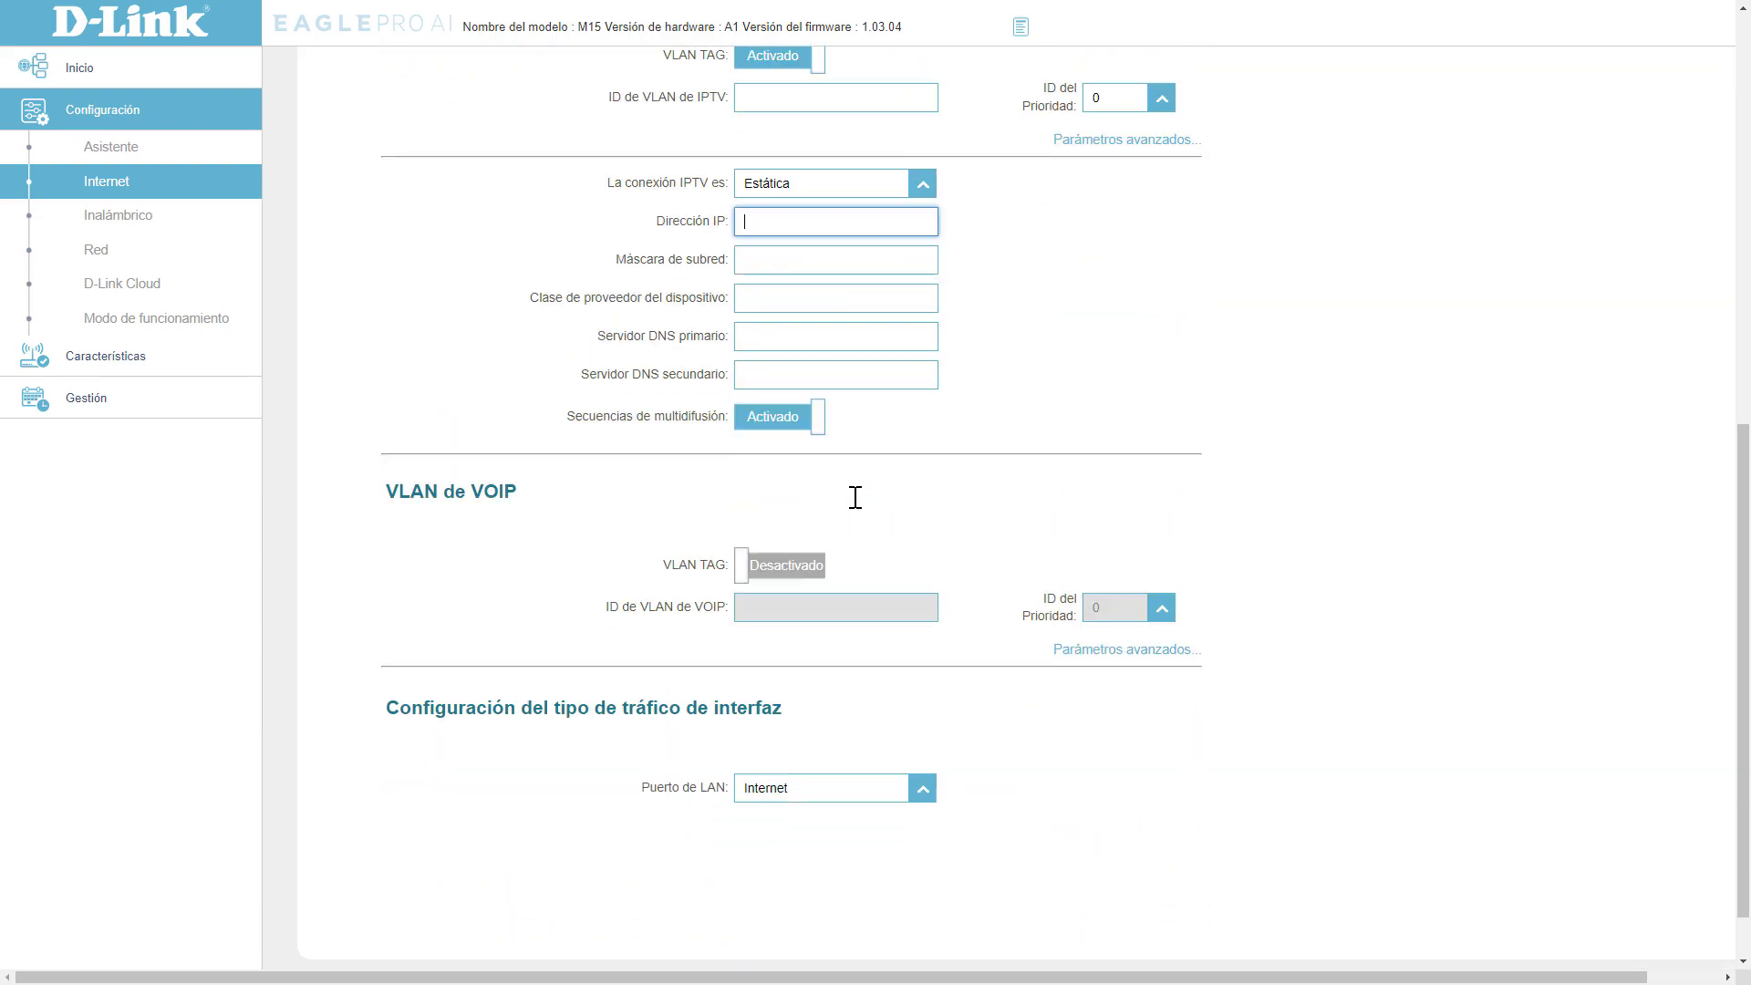
{"action": "scroll", "coordinate": [859, 508], "scroll_direction": "up", "scroll_amount": 2}
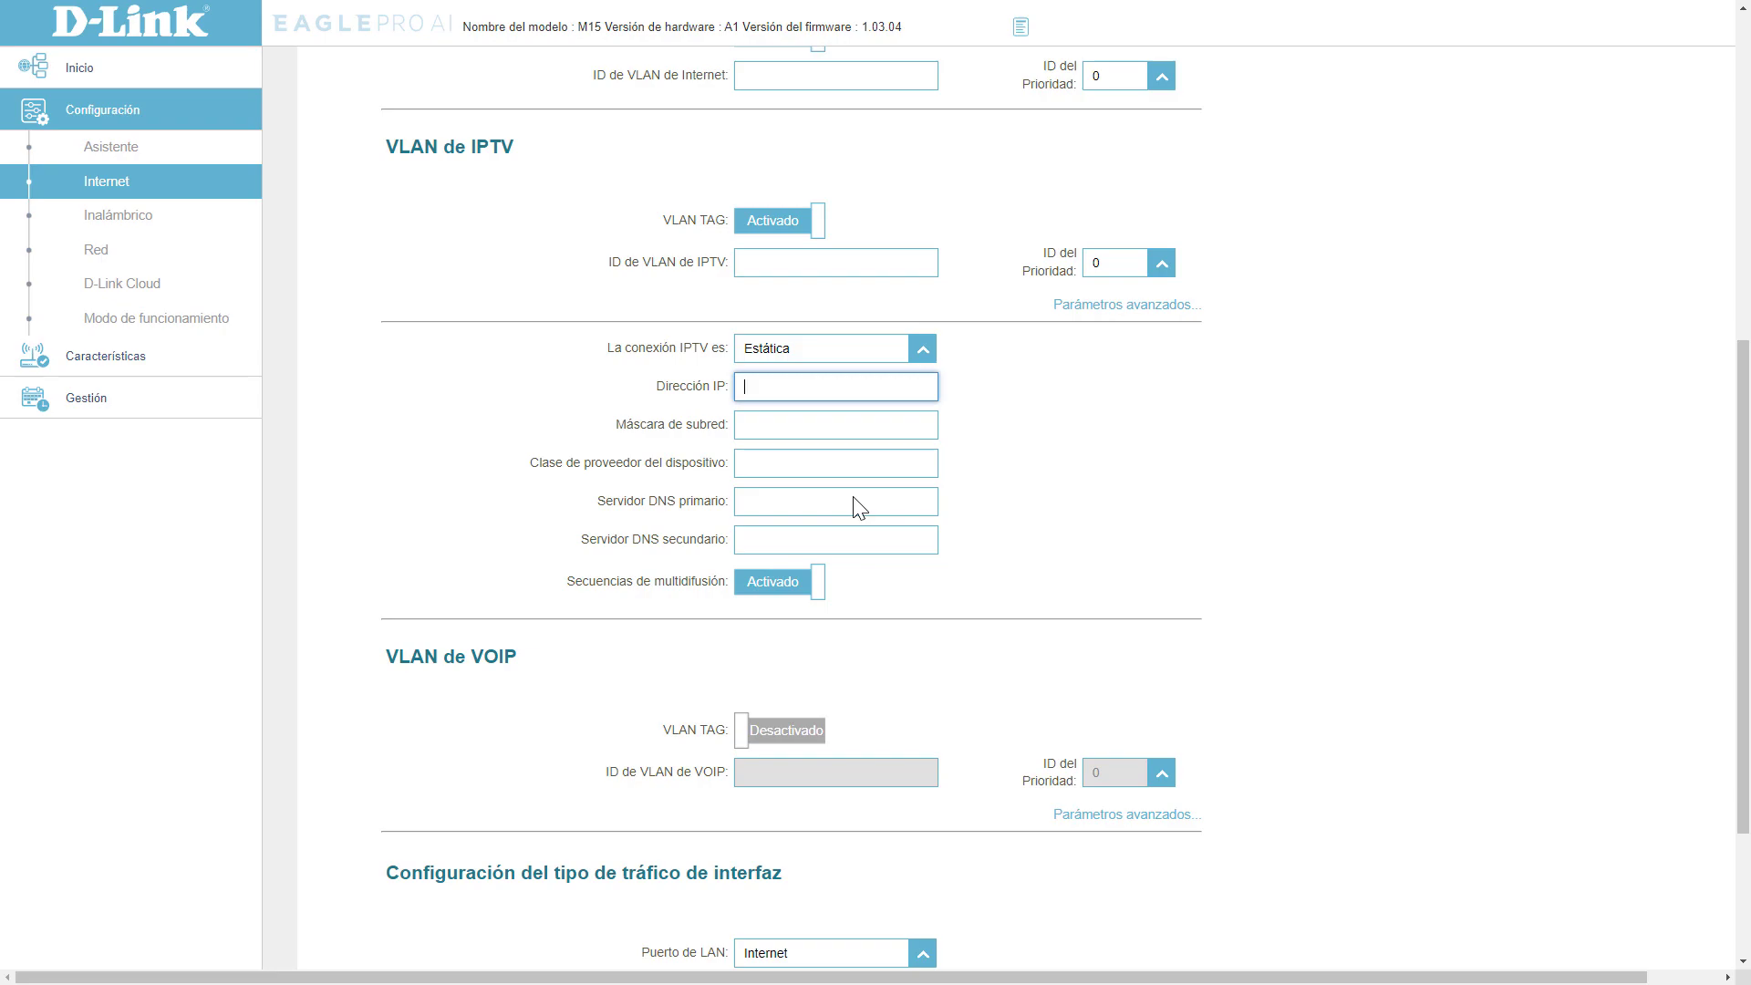
{"action": "scroll", "coordinate": [878, 488], "scroll_direction": "down", "scroll_amount": 1}
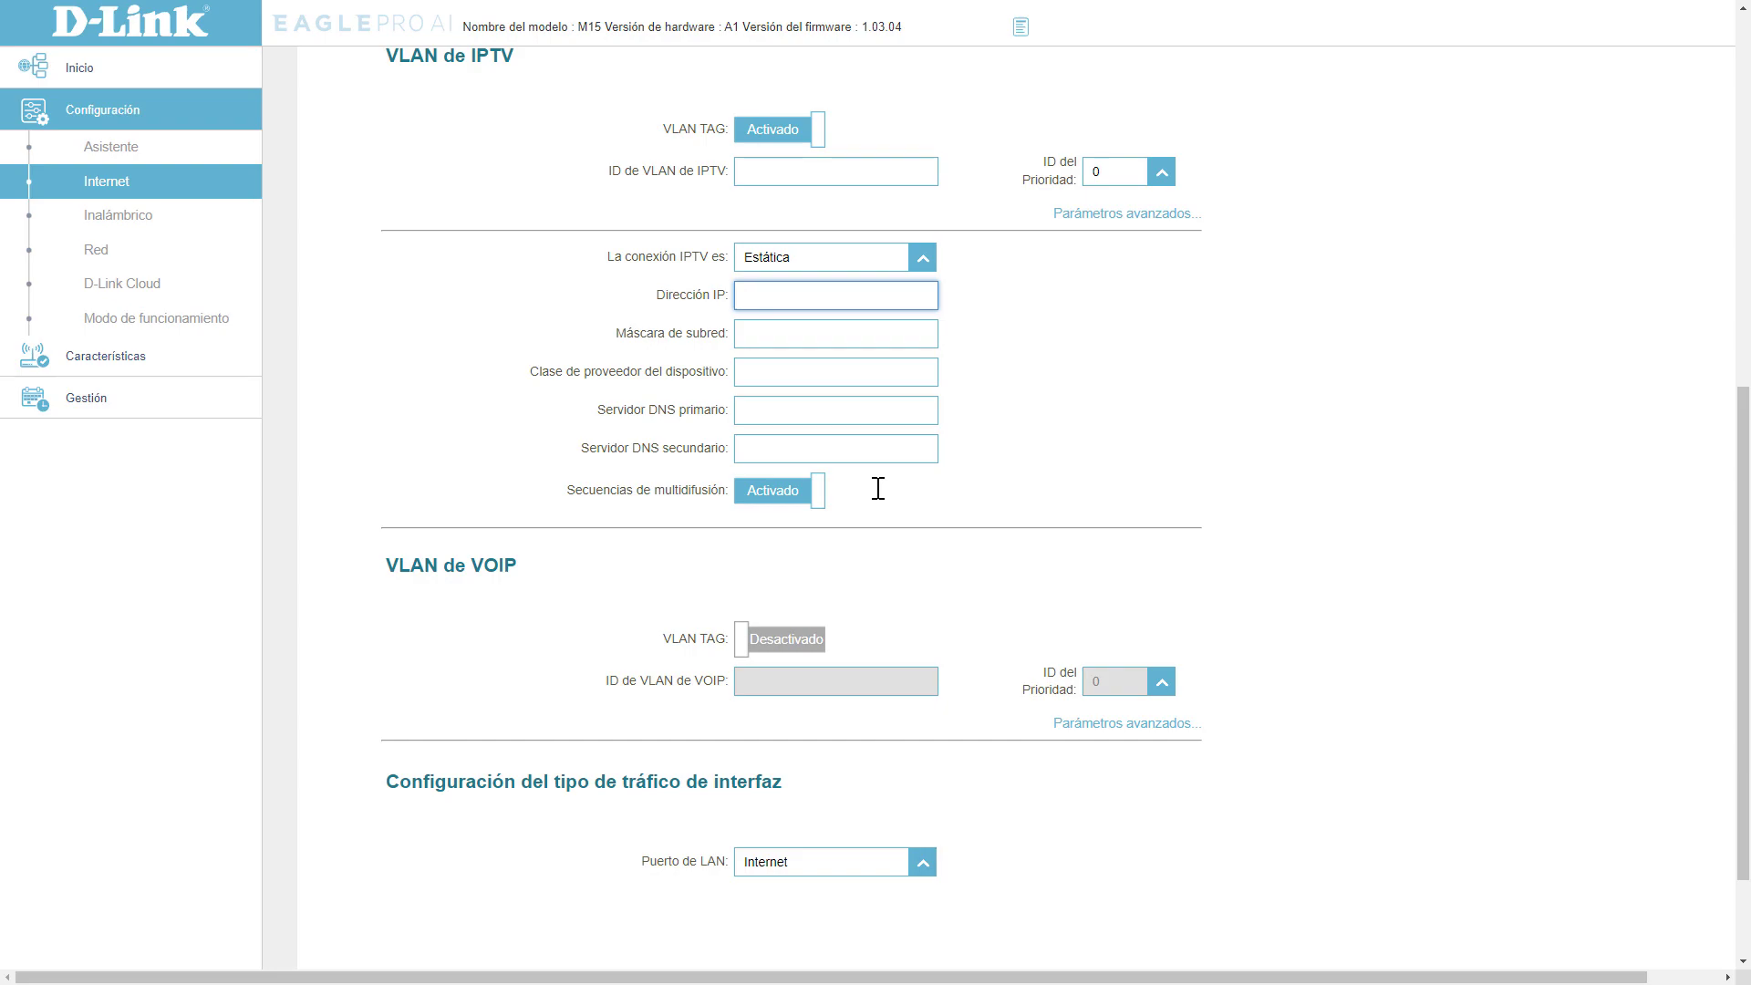
{"action": "scroll", "coordinate": [939, 497], "scroll_direction": "down", "scroll_amount": 1}
{"action": "scroll", "coordinate": [938, 497], "scroll_direction": "up", "scroll_amount": 3}
{"action": "scroll", "coordinate": [803, 531], "scroll_direction": "up", "scroll_amount": 5}
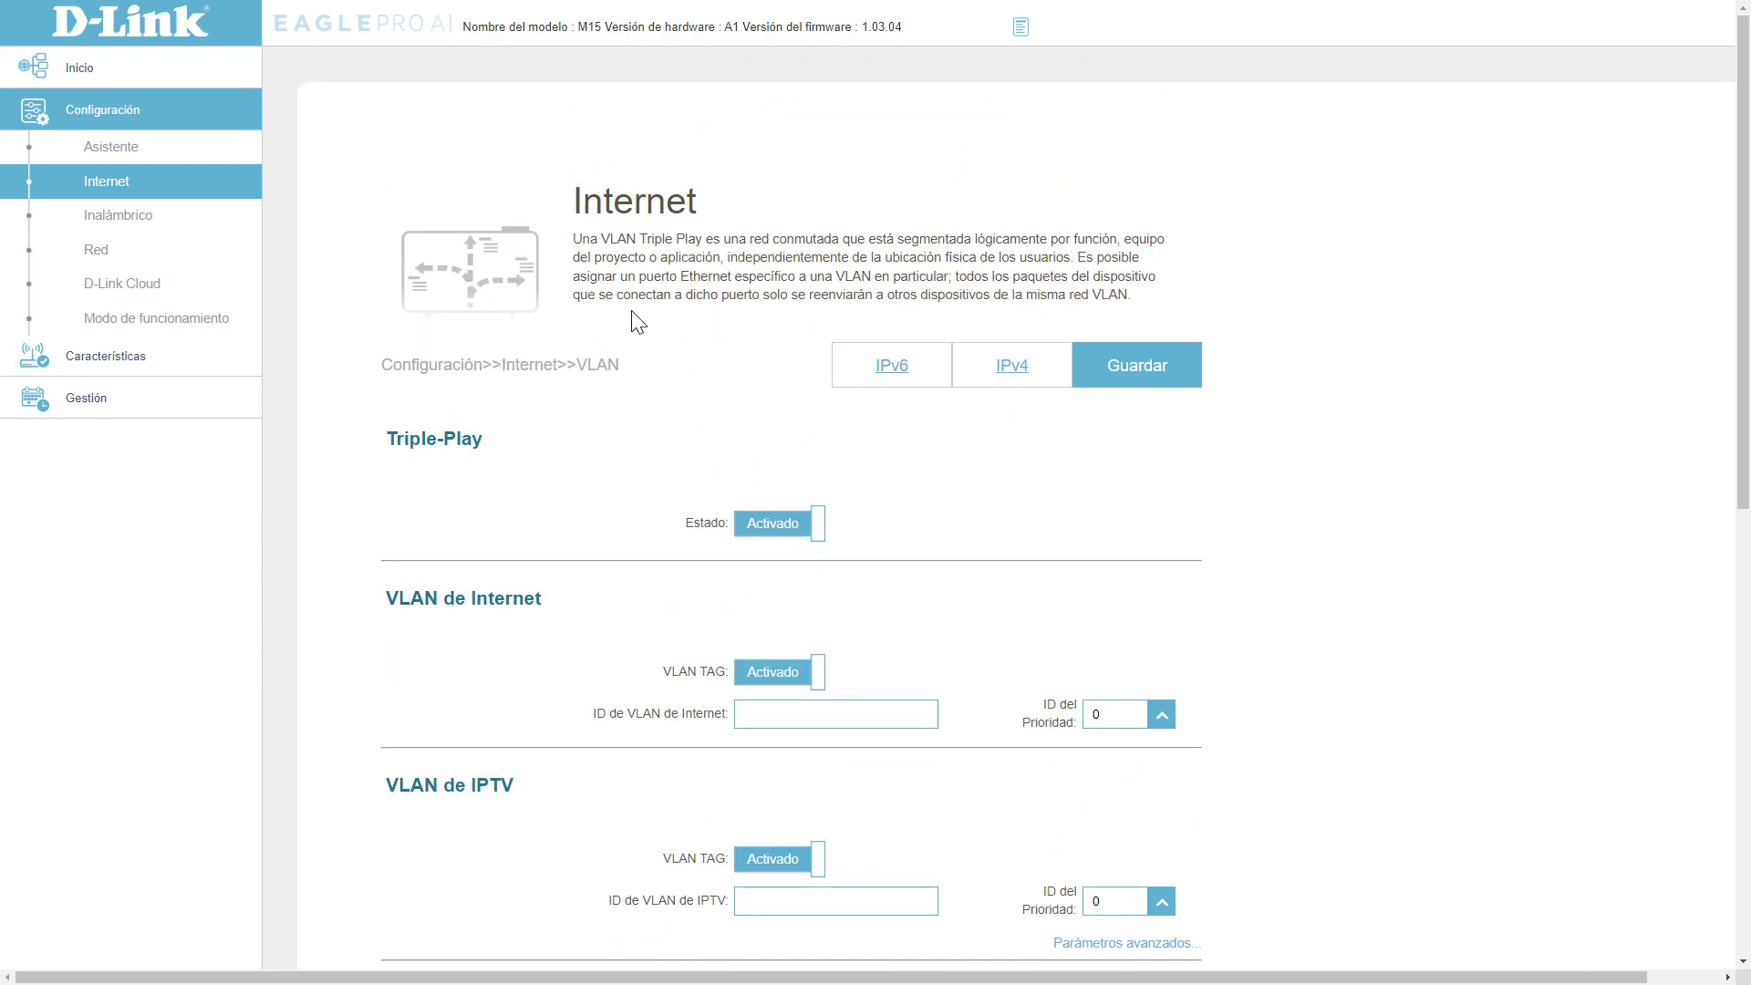
Open the wireless settings, discarding the unsaved VLAN changes, and look over the Wi-Fi Mesh and network sections.
{"action": "left_click", "coordinate": [131, 226]}
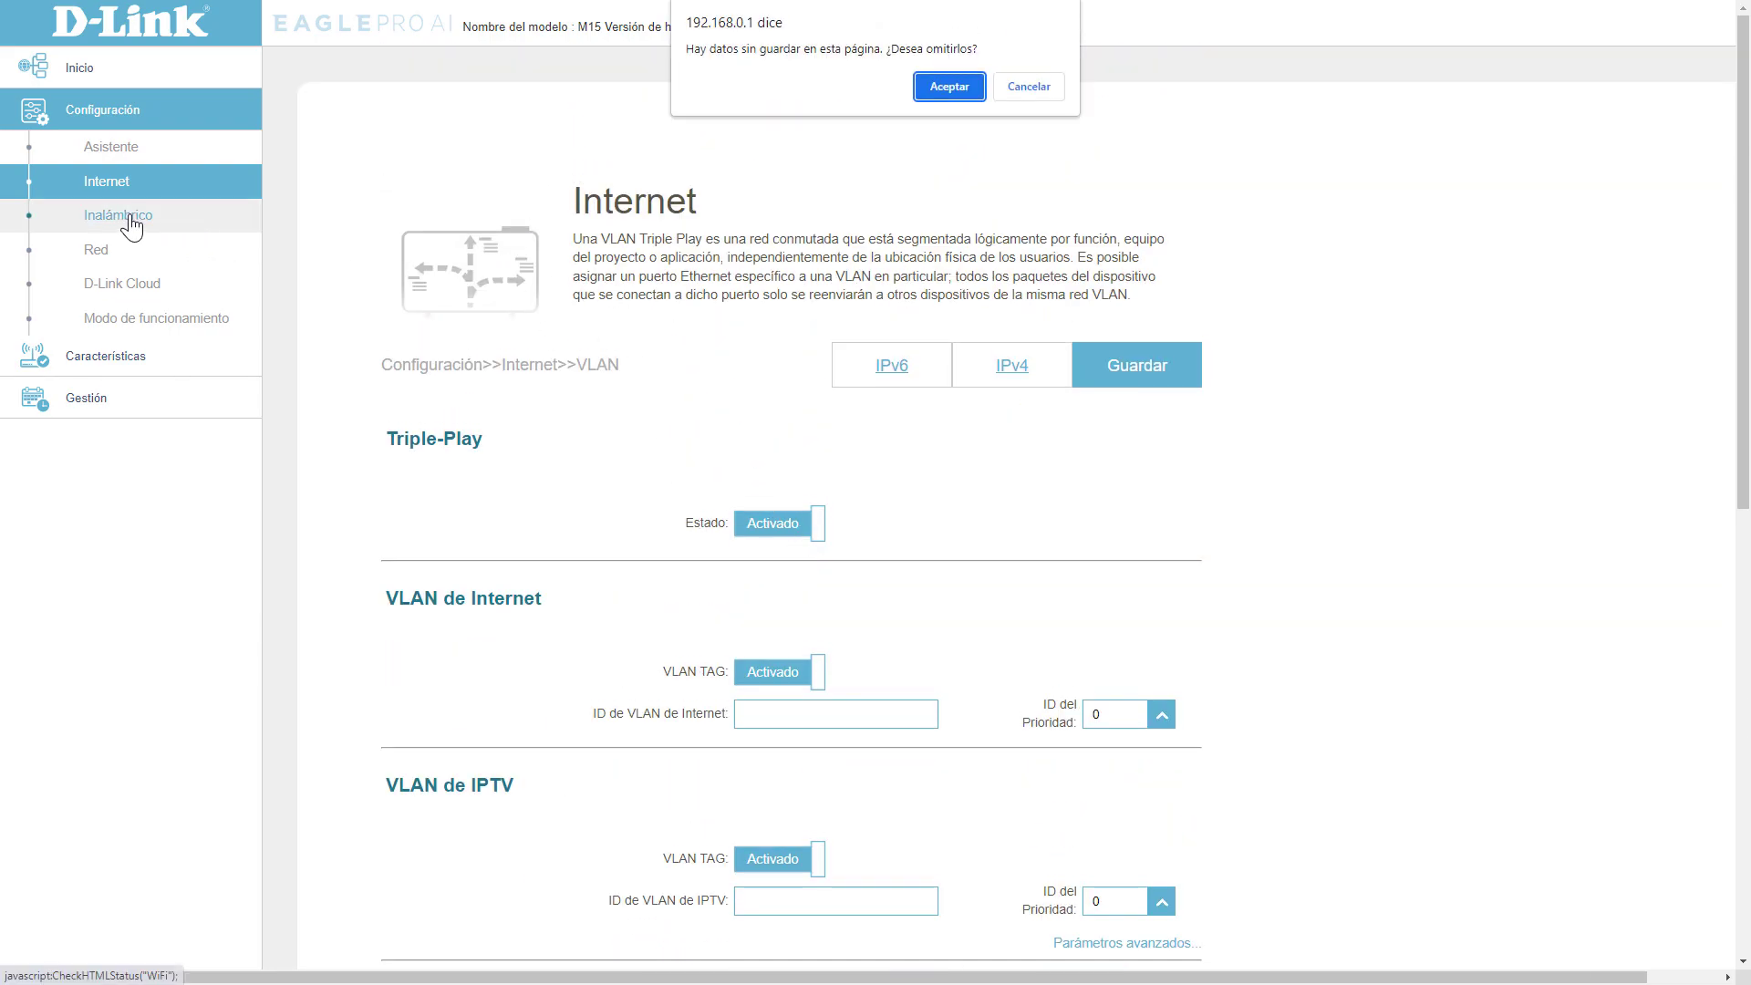
{"action": "left_click", "coordinate": [948, 80]}
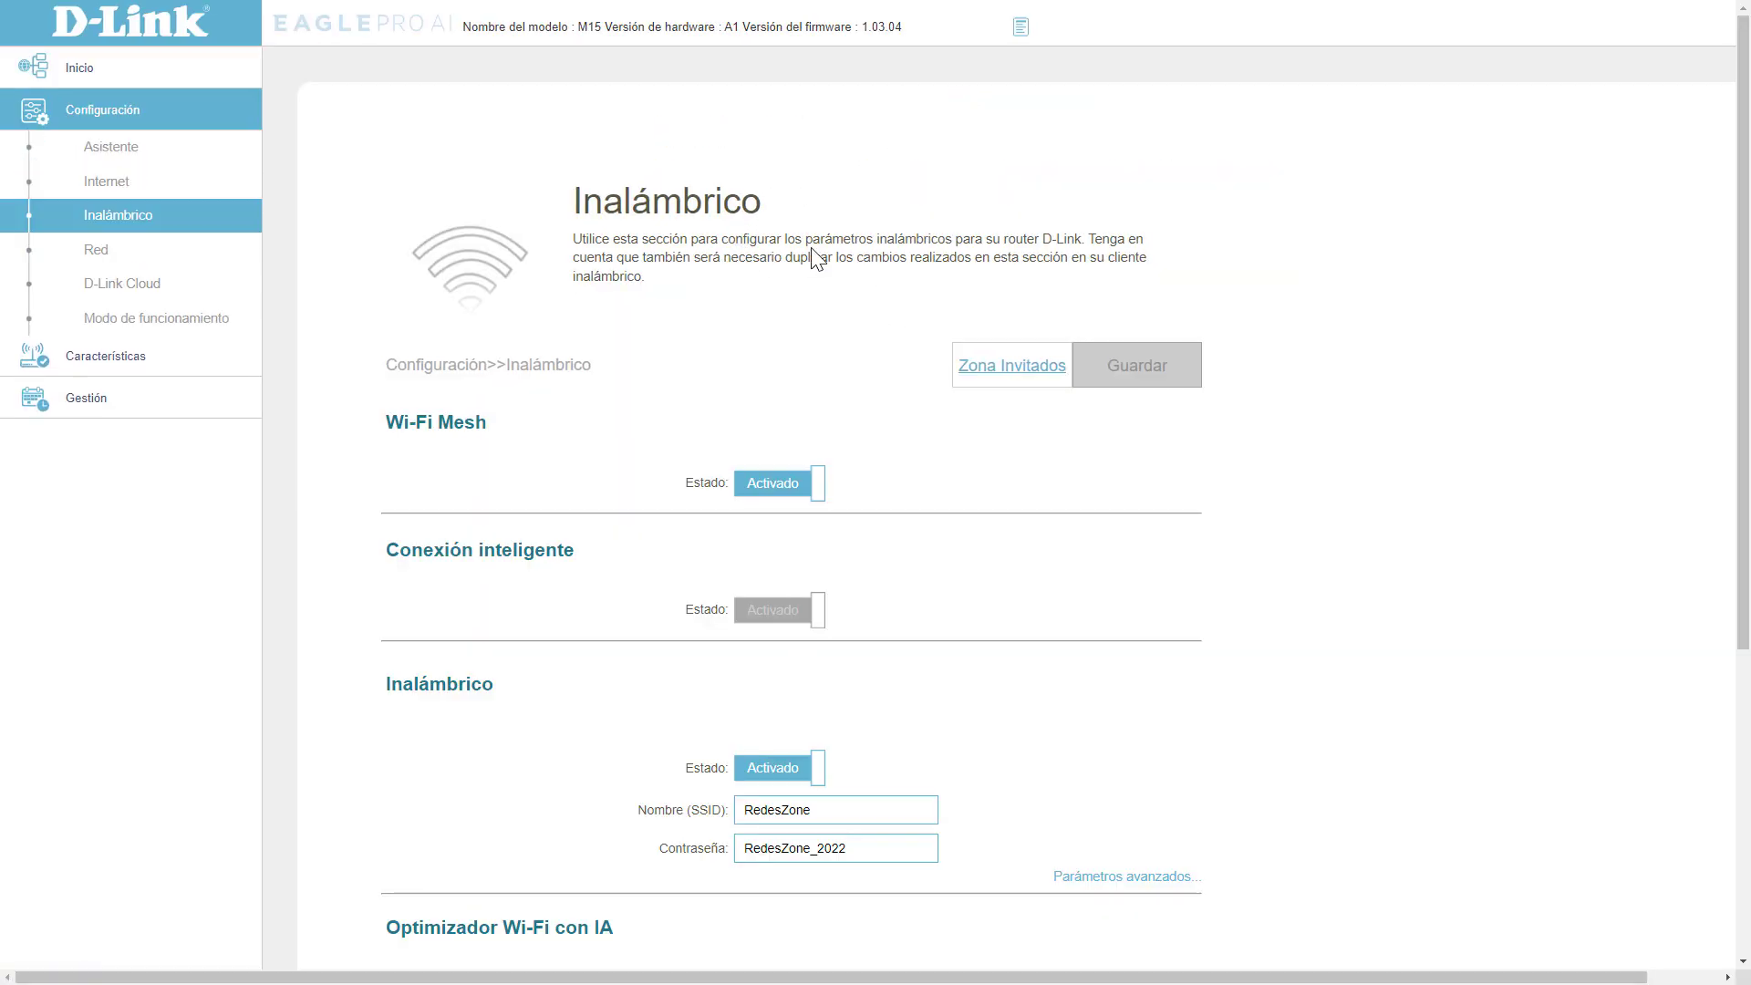
{"action": "scroll", "coordinate": [812, 319], "scroll_direction": "down", "scroll_amount": 2}
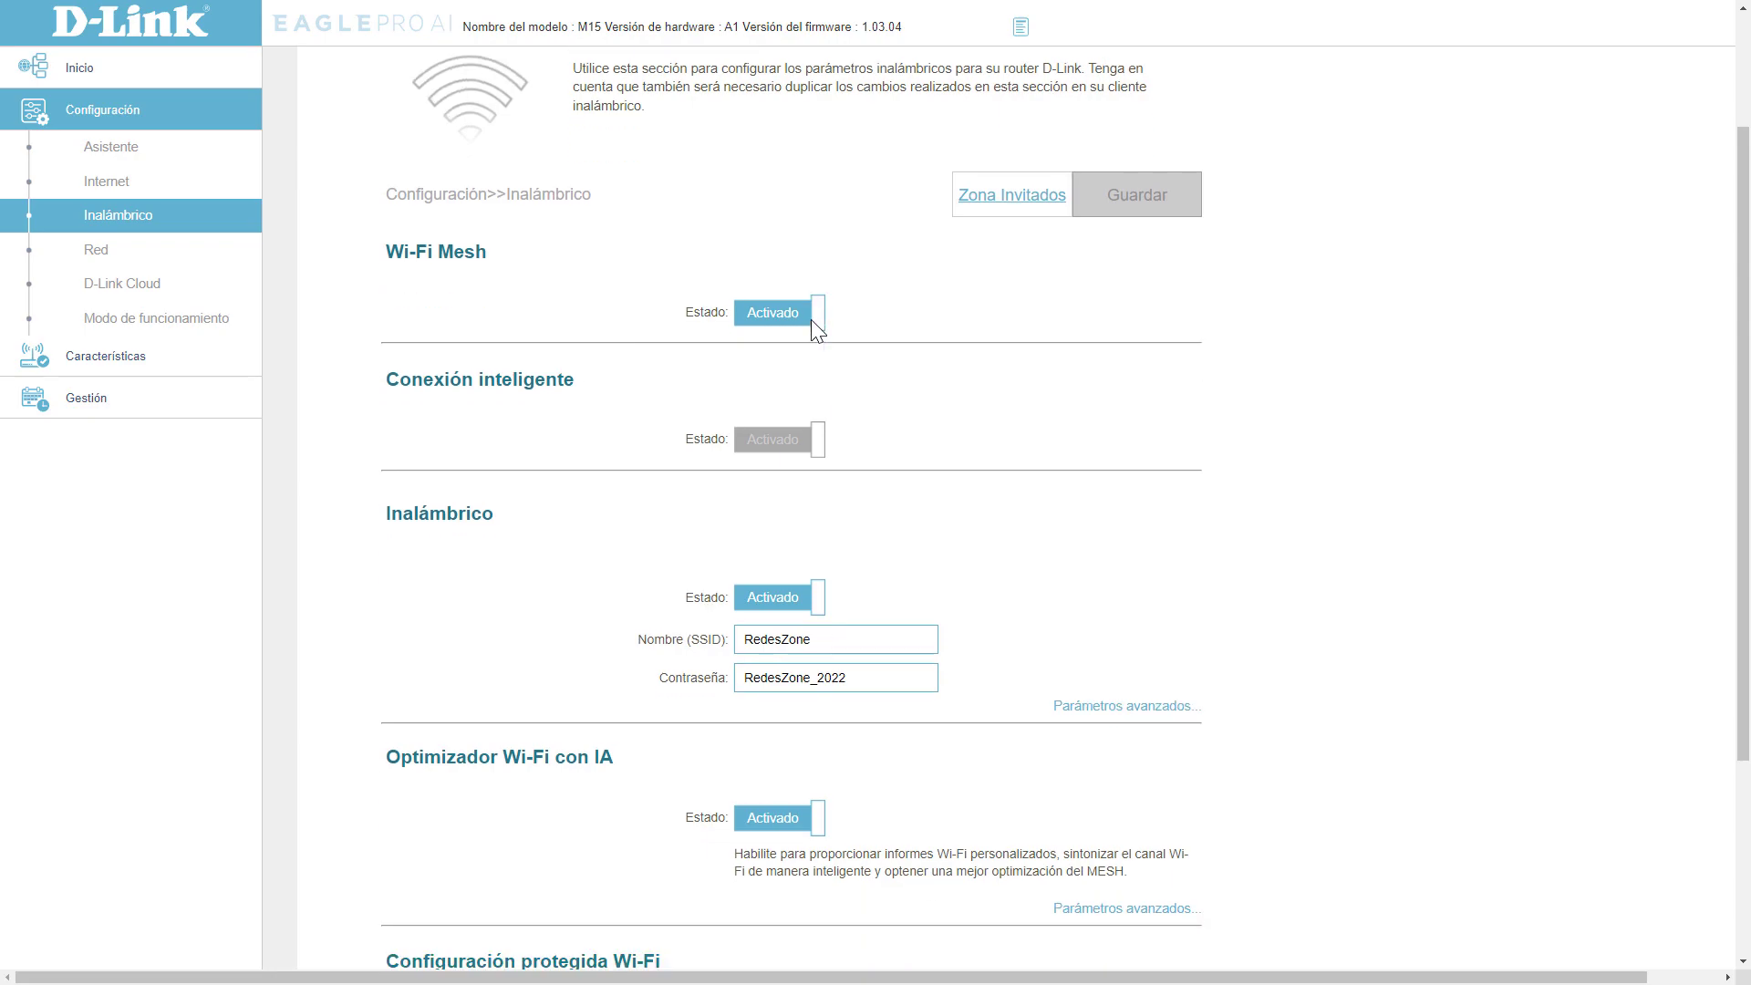
Expand the wireless network's advanced parameters and review the security, DFS, transmission power, channel width and scheduling options.
{"action": "left_click", "coordinate": [1075, 697]}
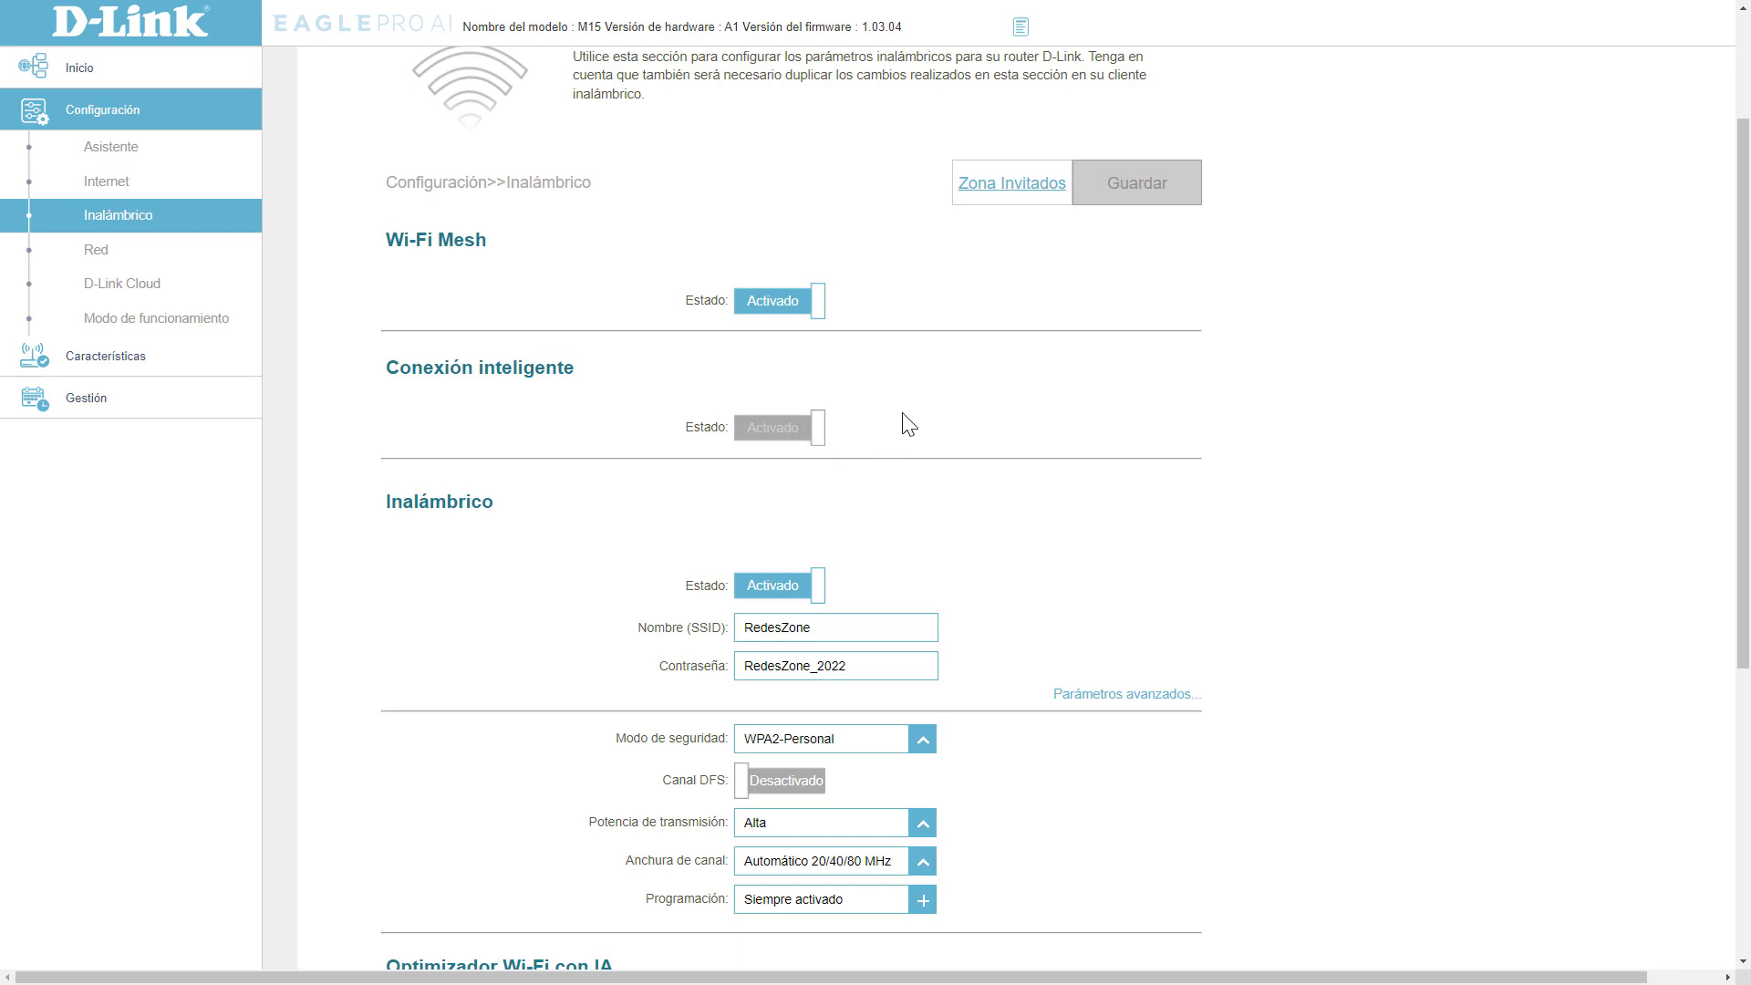
{"action": "scroll", "coordinate": [906, 422], "scroll_direction": "down", "scroll_amount": 2}
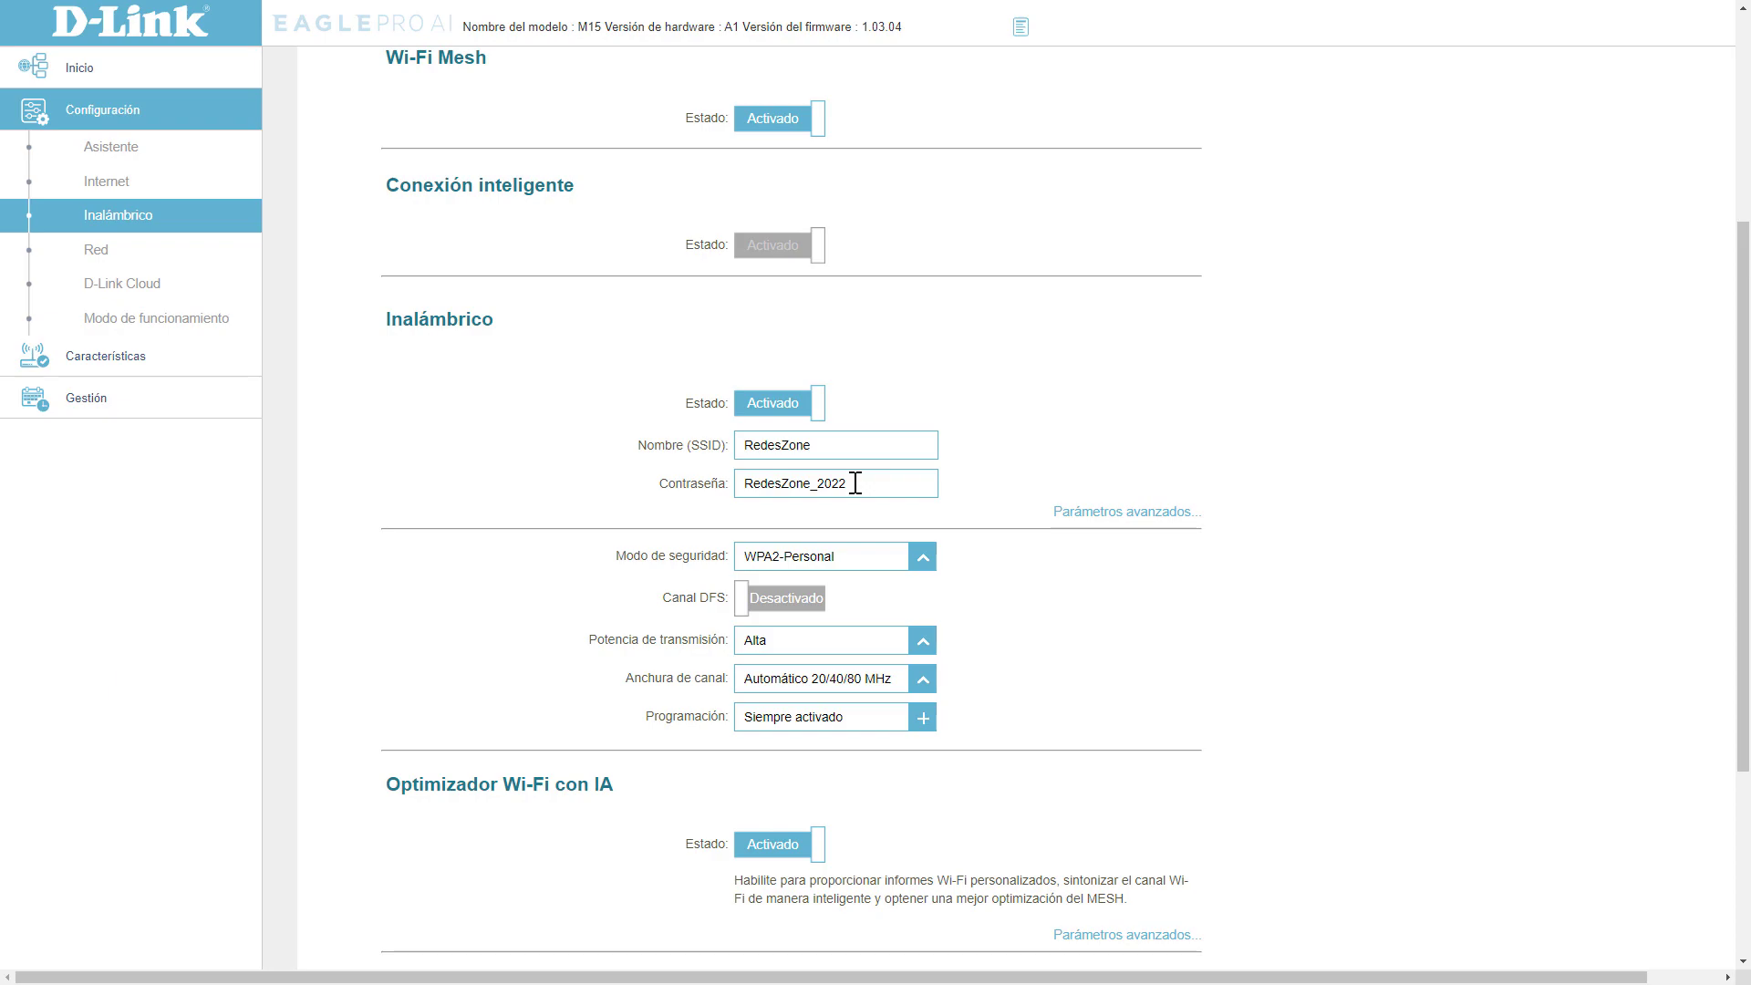
{"action": "scroll", "coordinate": [949, 452], "scroll_direction": "down", "scroll_amount": 2}
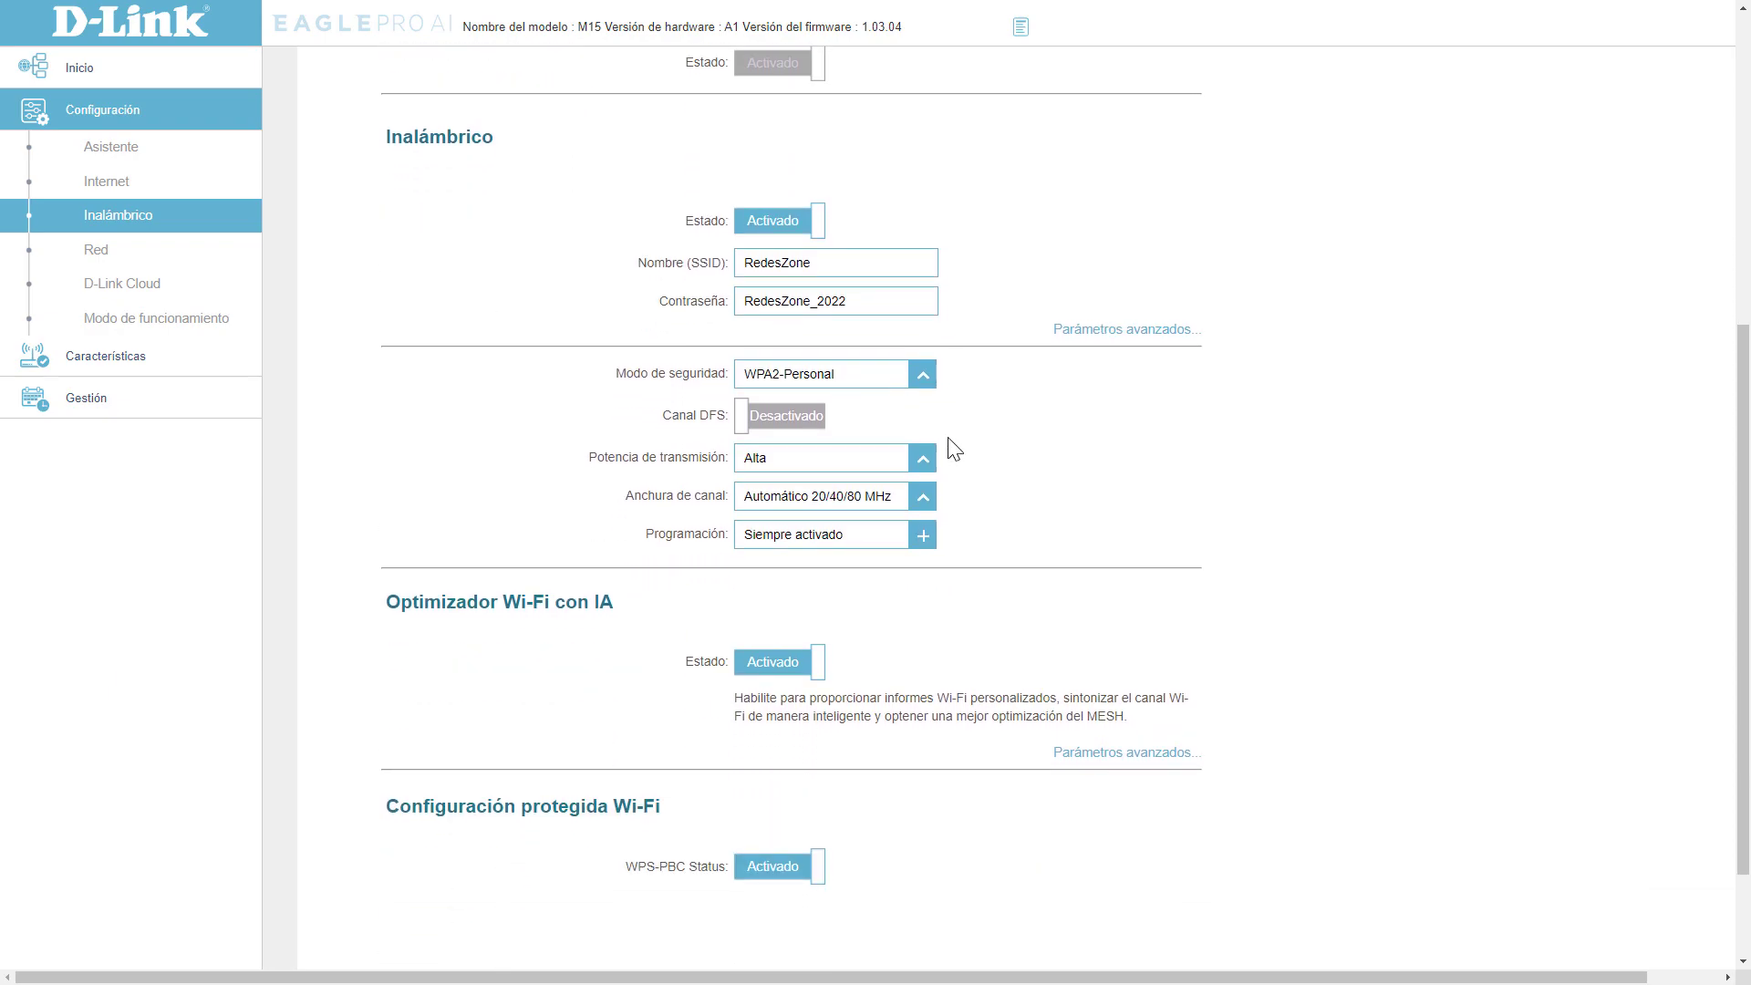
Set the wireless security mode to WPA3-Personal.
{"action": "left_click", "coordinate": [898, 383]}
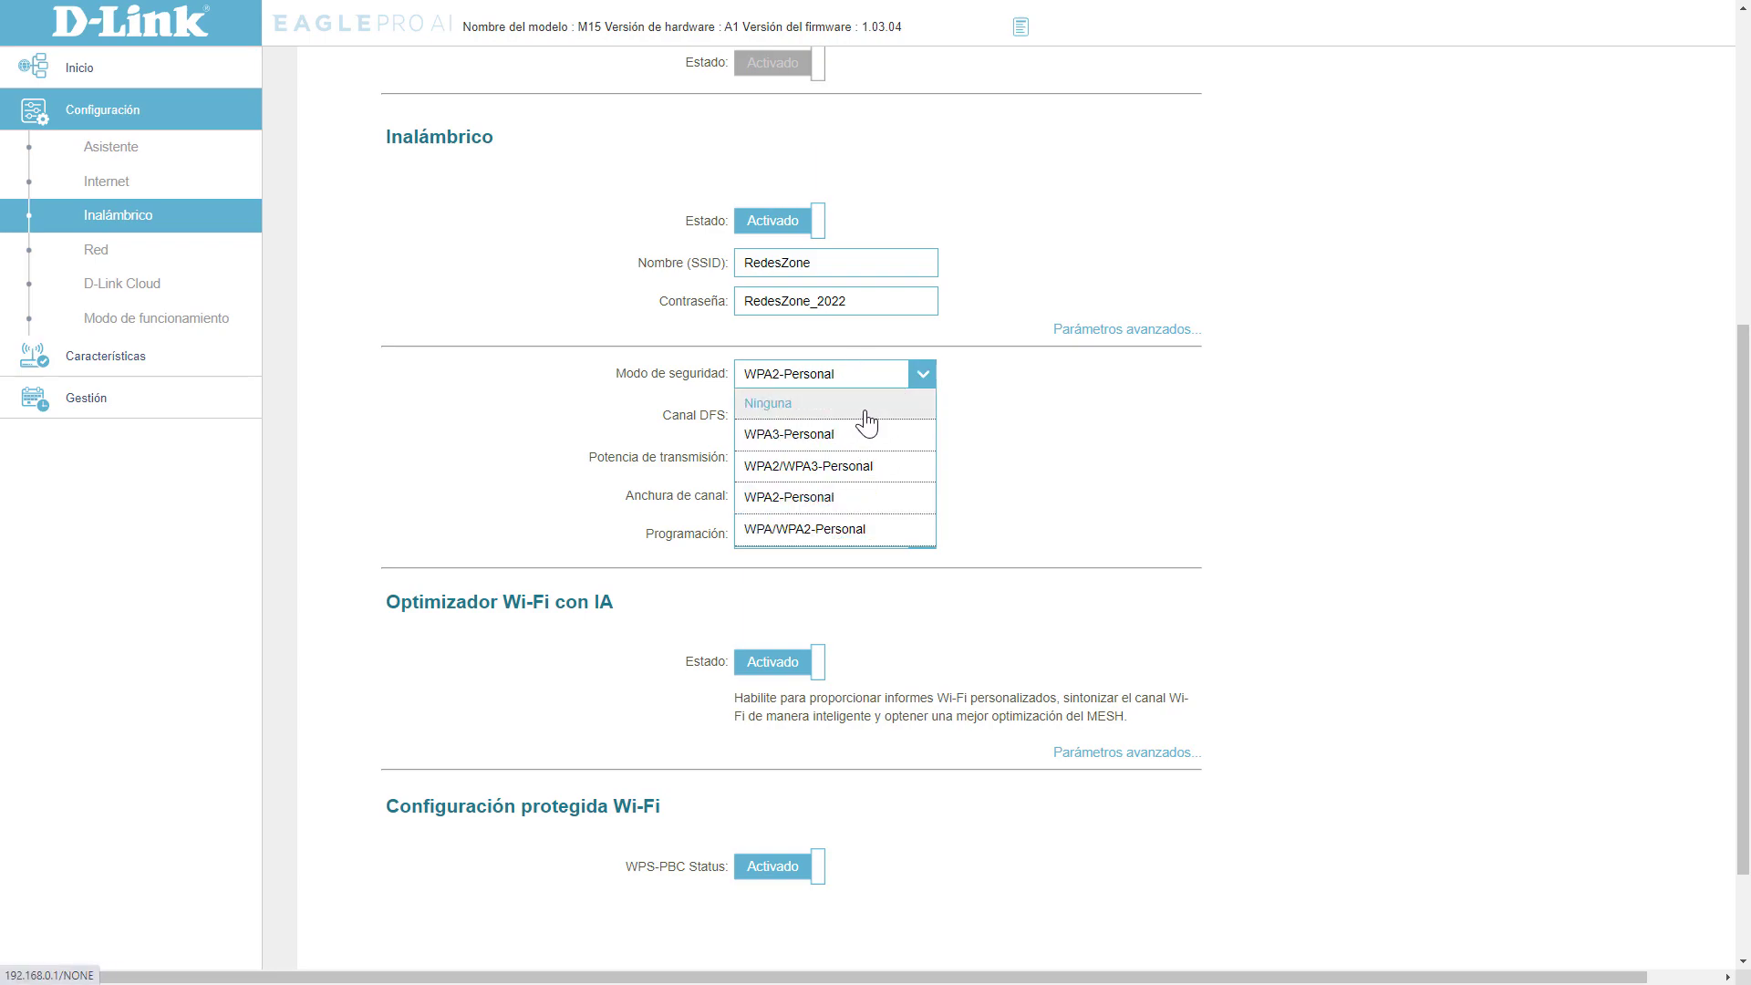
{"action": "left_click", "coordinate": [818, 434]}
{"action": "left_click", "coordinate": [876, 294]}
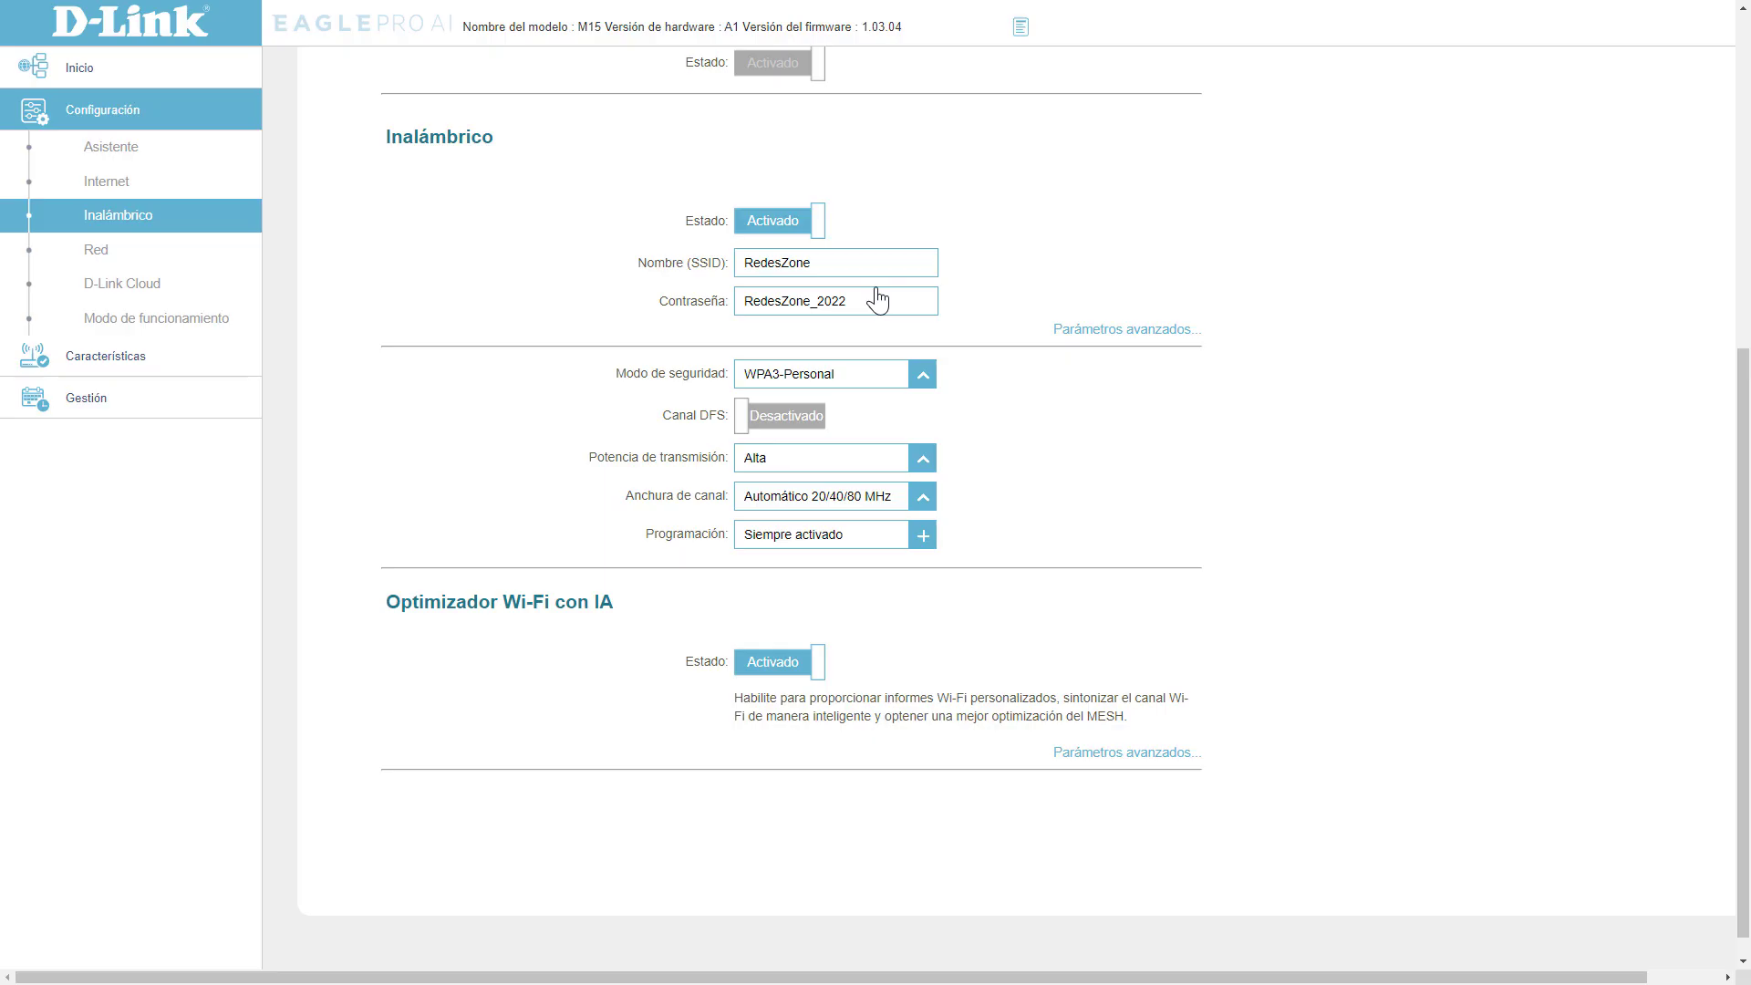
Compare the wireless security modes, set the mode to WPA2-Personal, and enable the DFS channel.
{"action": "left_click", "coordinate": [903, 383]}
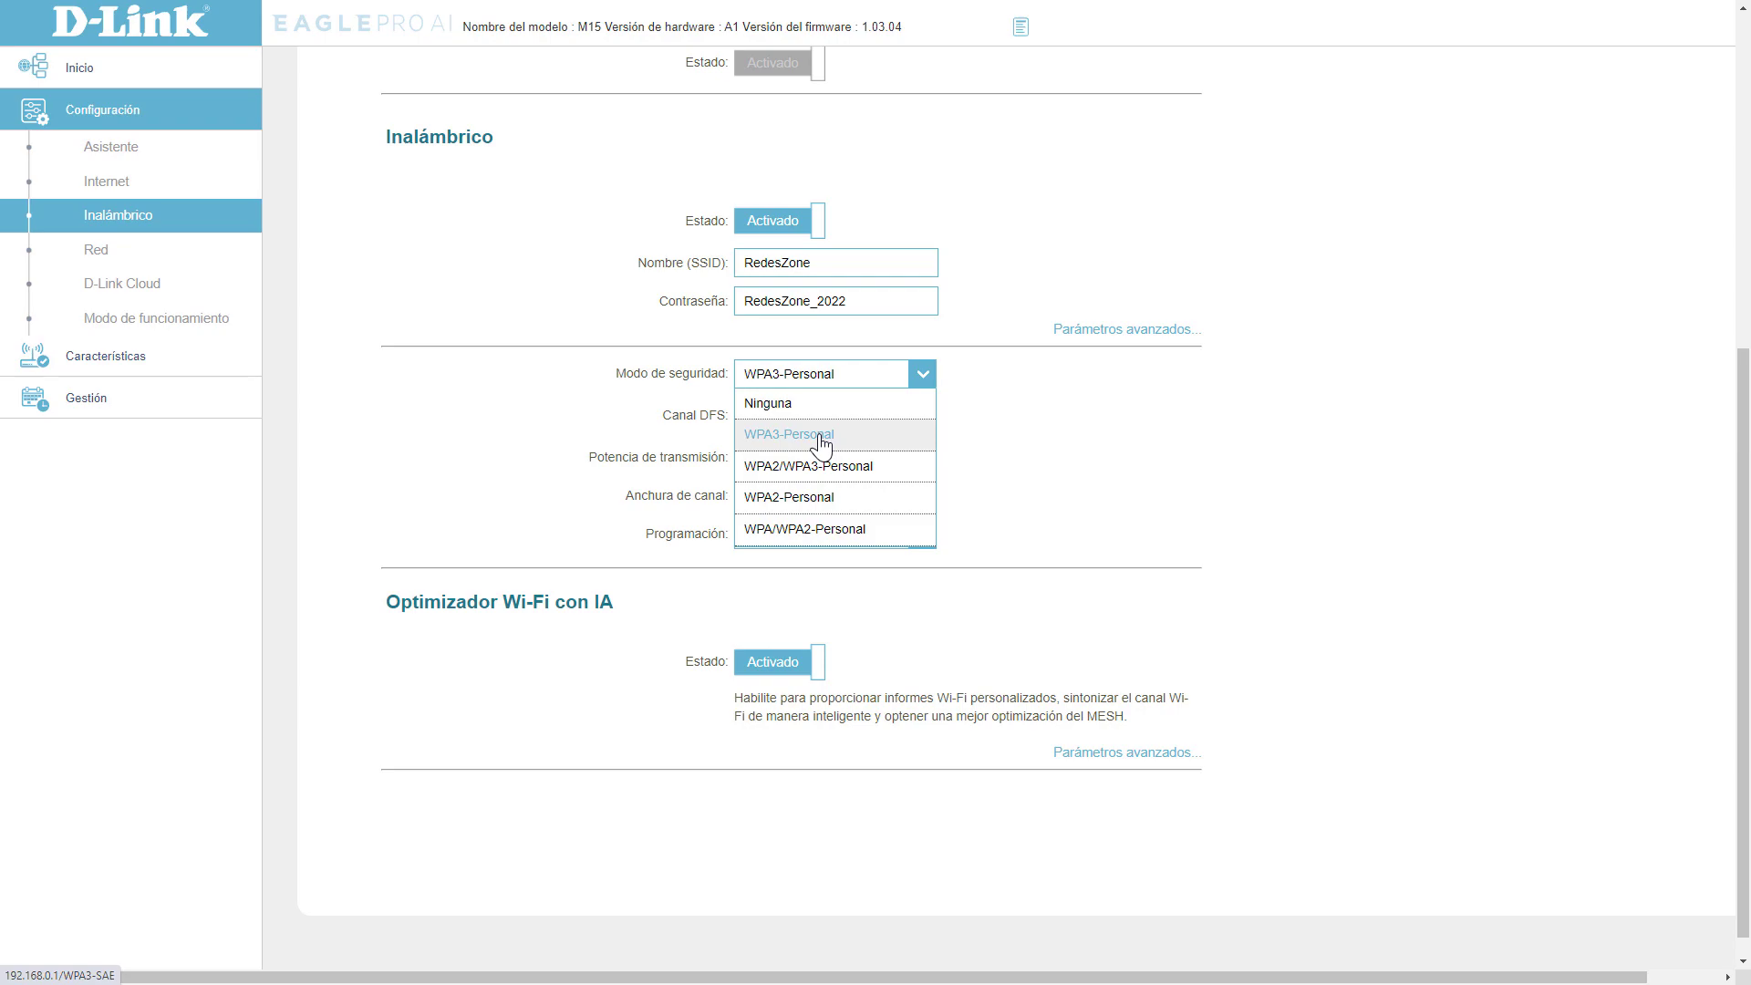
{"action": "left_click", "coordinate": [1034, 423]}
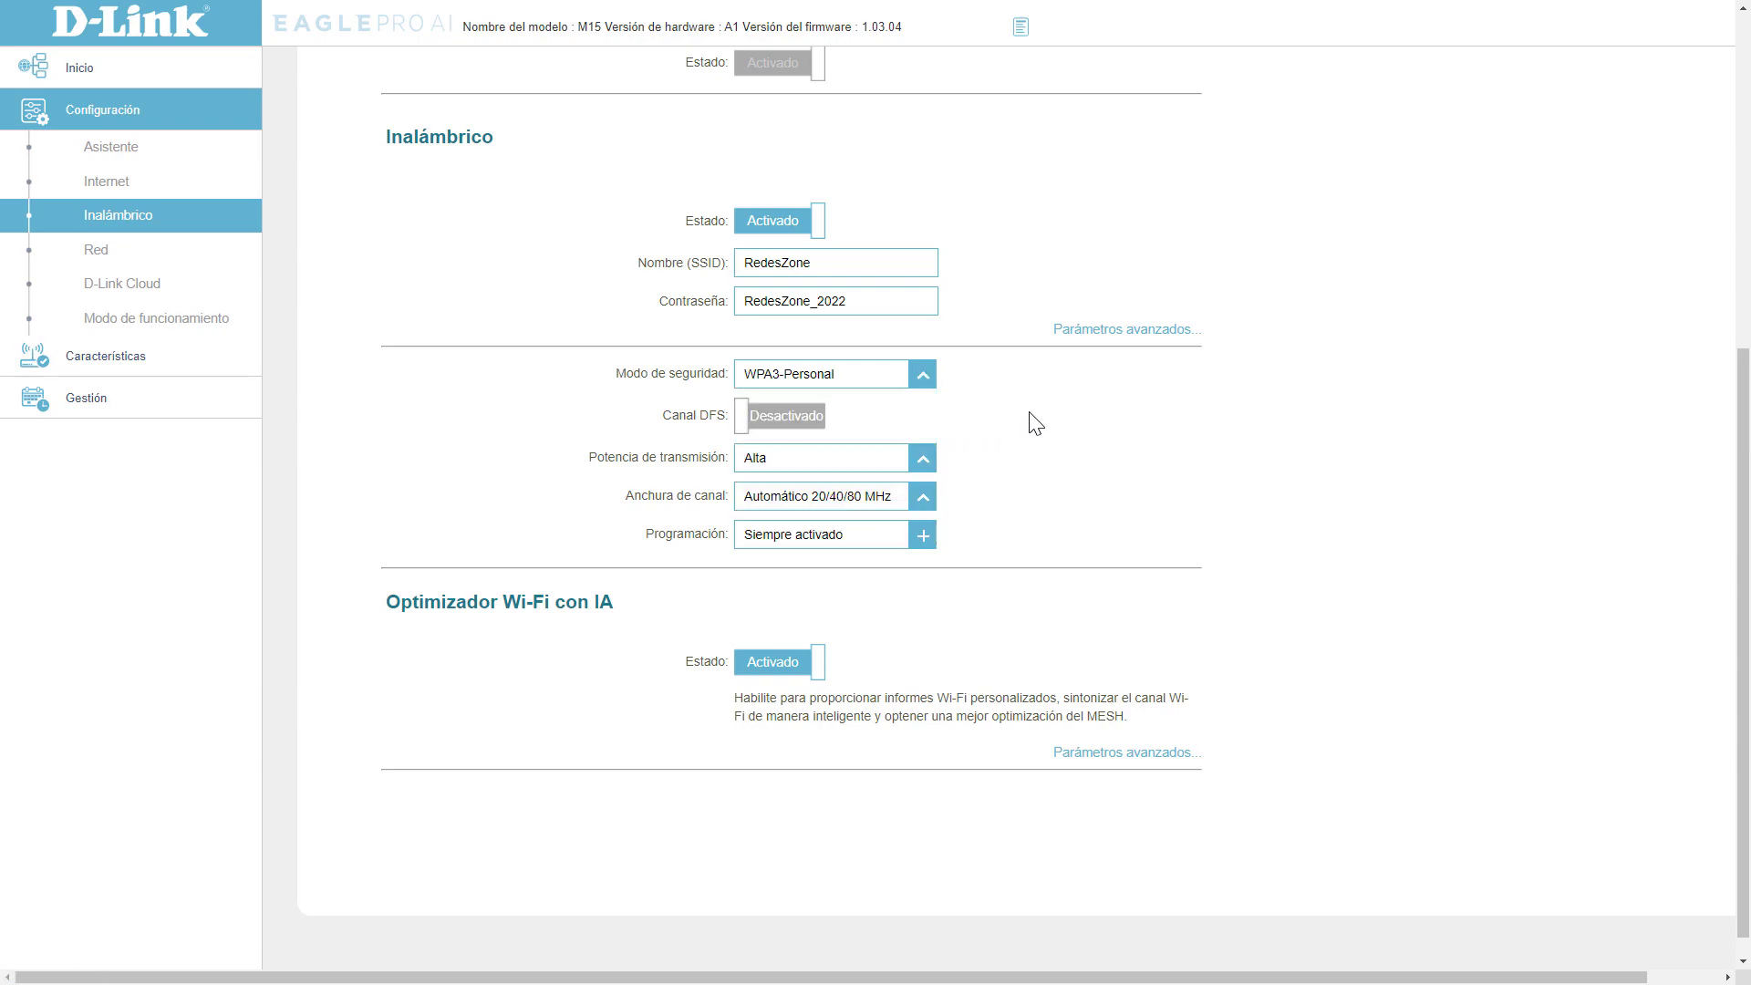
{"action": "left_click", "coordinate": [898, 375]}
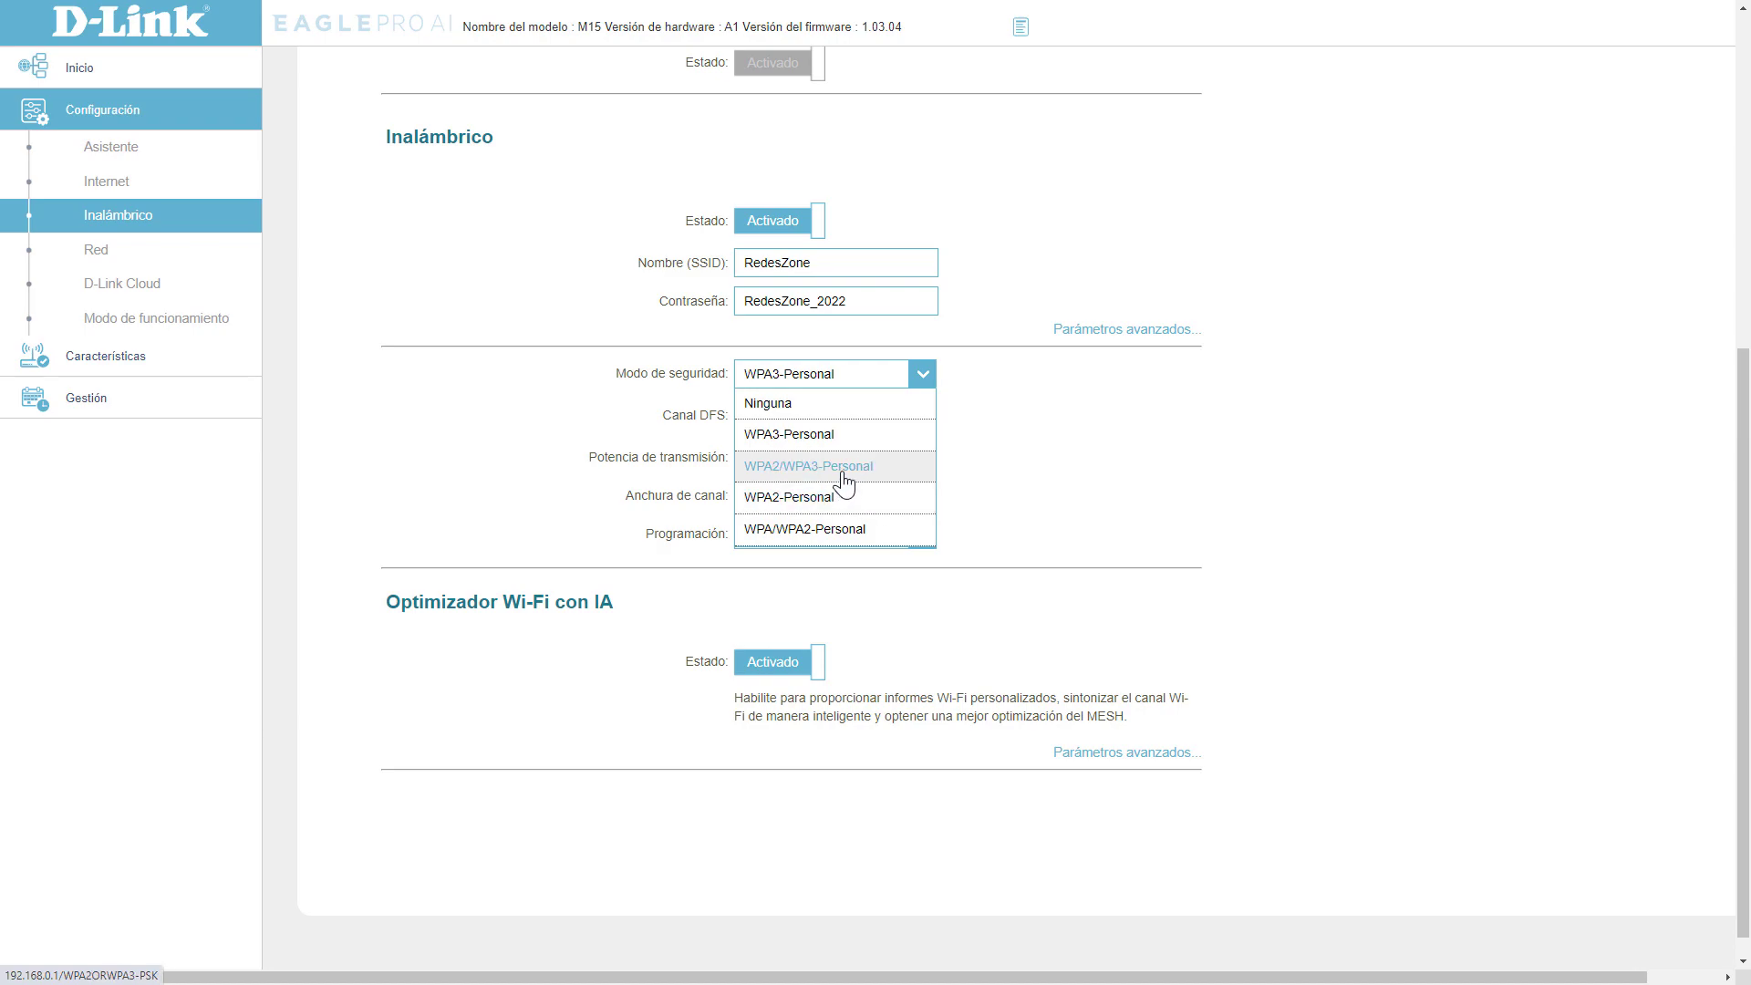
{"action": "left_click", "coordinate": [828, 498]}
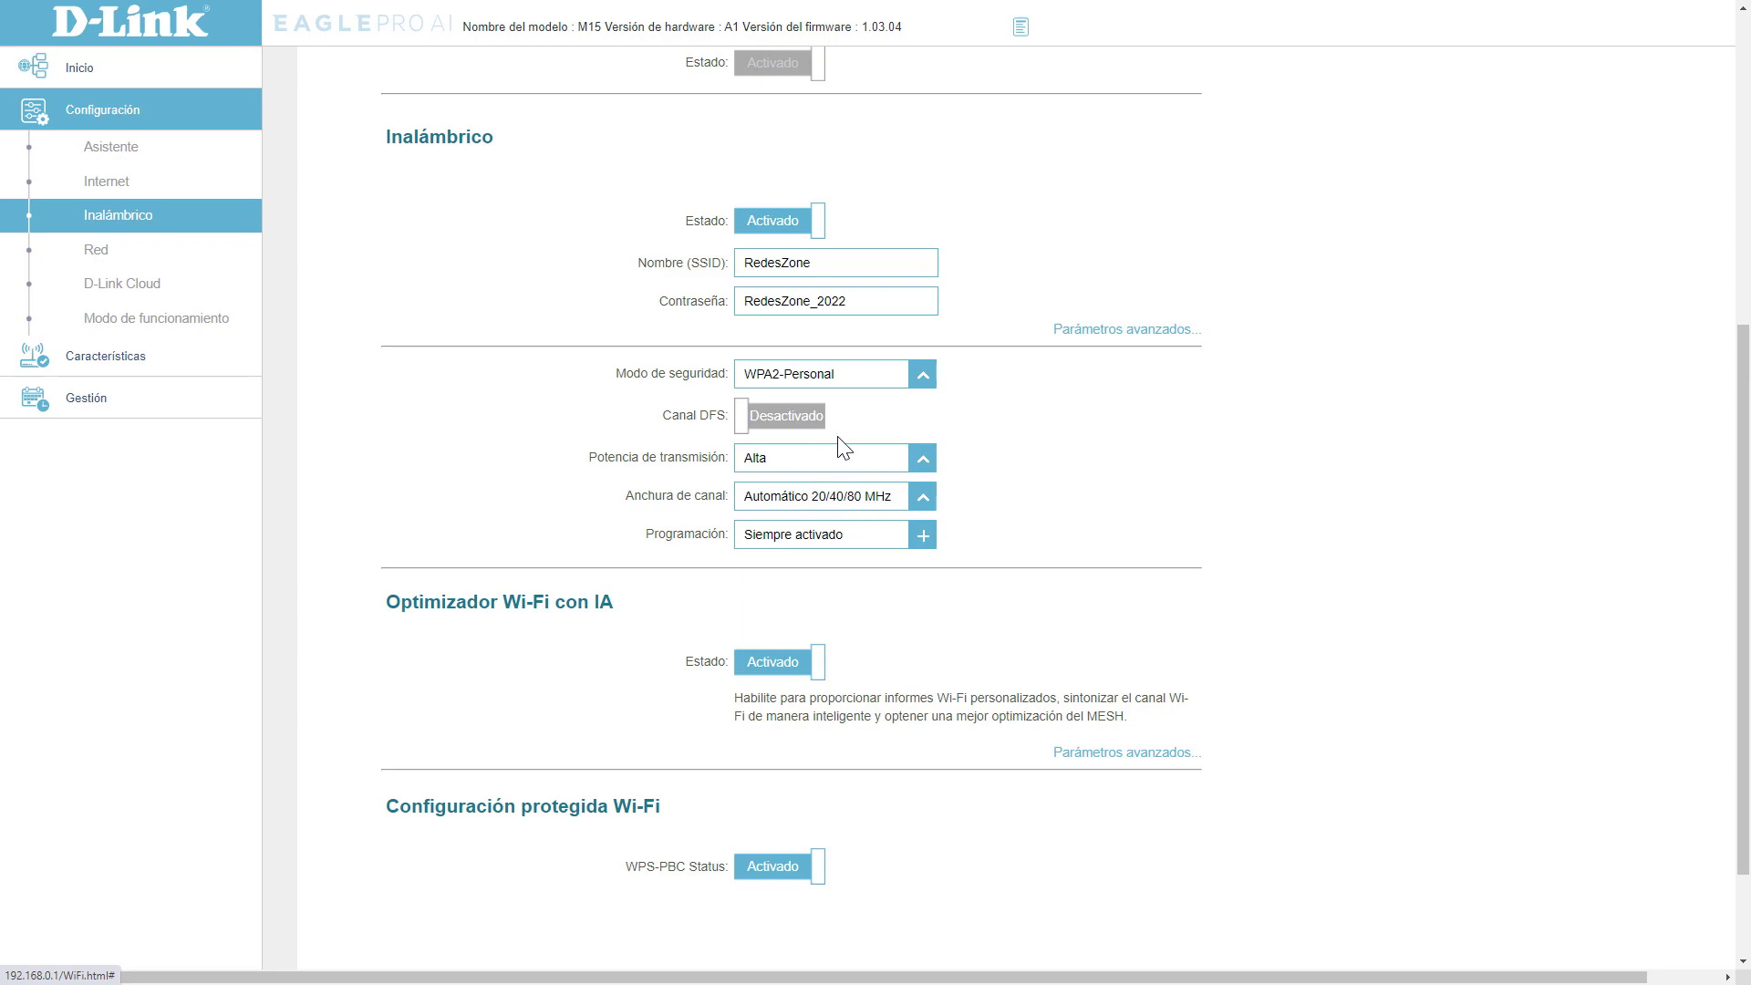
{"action": "left_click", "coordinate": [786, 418]}
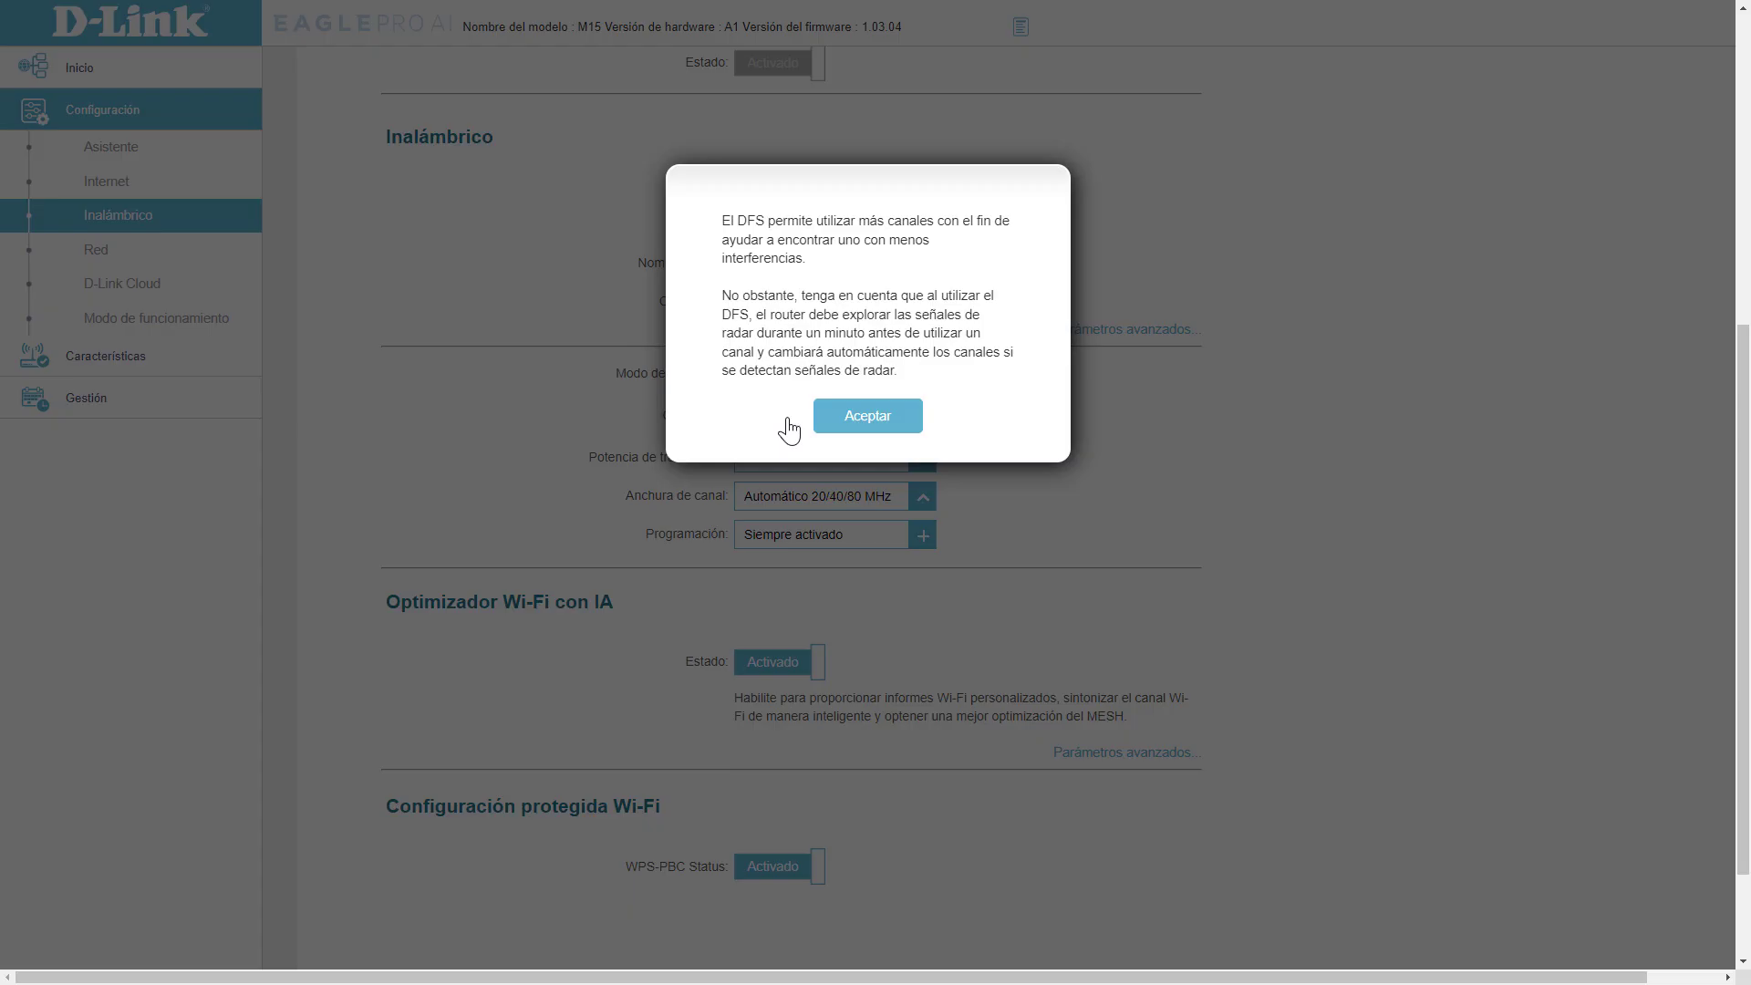
{"action": "left_click", "coordinate": [861, 417]}
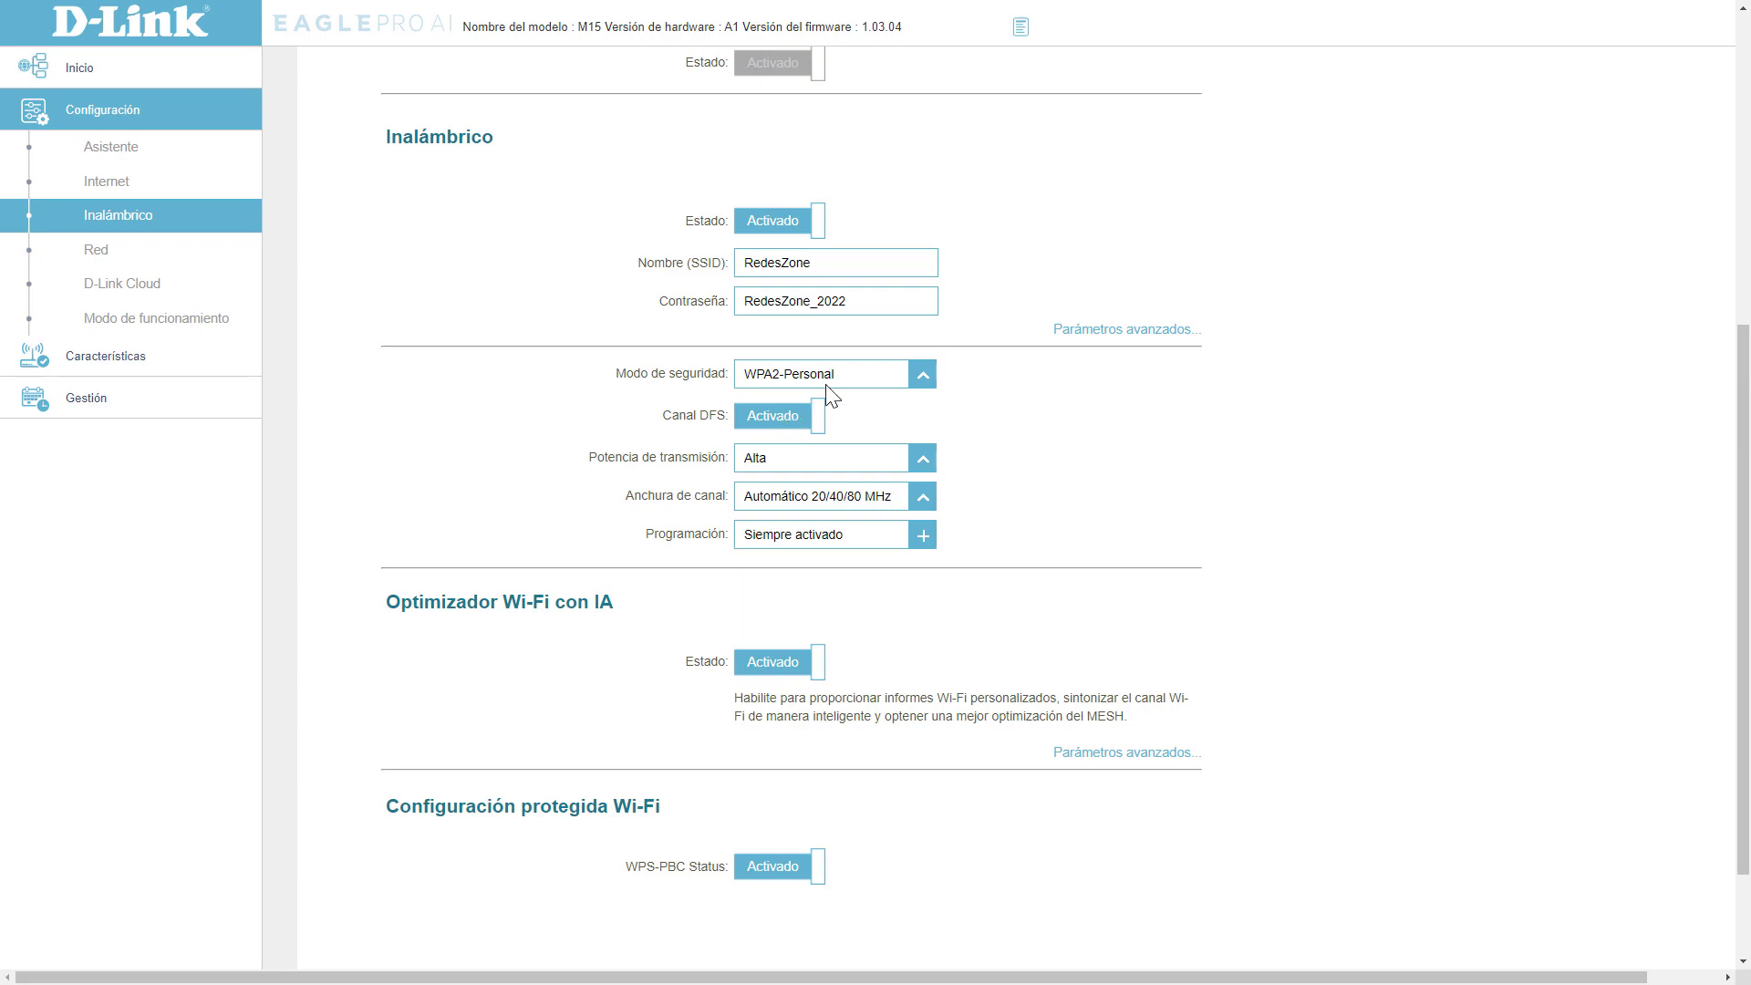
Expand the AI Wi-Fi optimizer's advanced parameters and switch the optimizer off and back on.
{"action": "scroll", "coordinate": [875, 410], "scroll_direction": "up", "scroll_amount": 3}
{"action": "scroll", "coordinate": [876, 410], "scroll_direction": "down", "scroll_amount": 3}
{"action": "scroll", "coordinate": [893, 402], "scroll_direction": "down", "scroll_amount": 1}
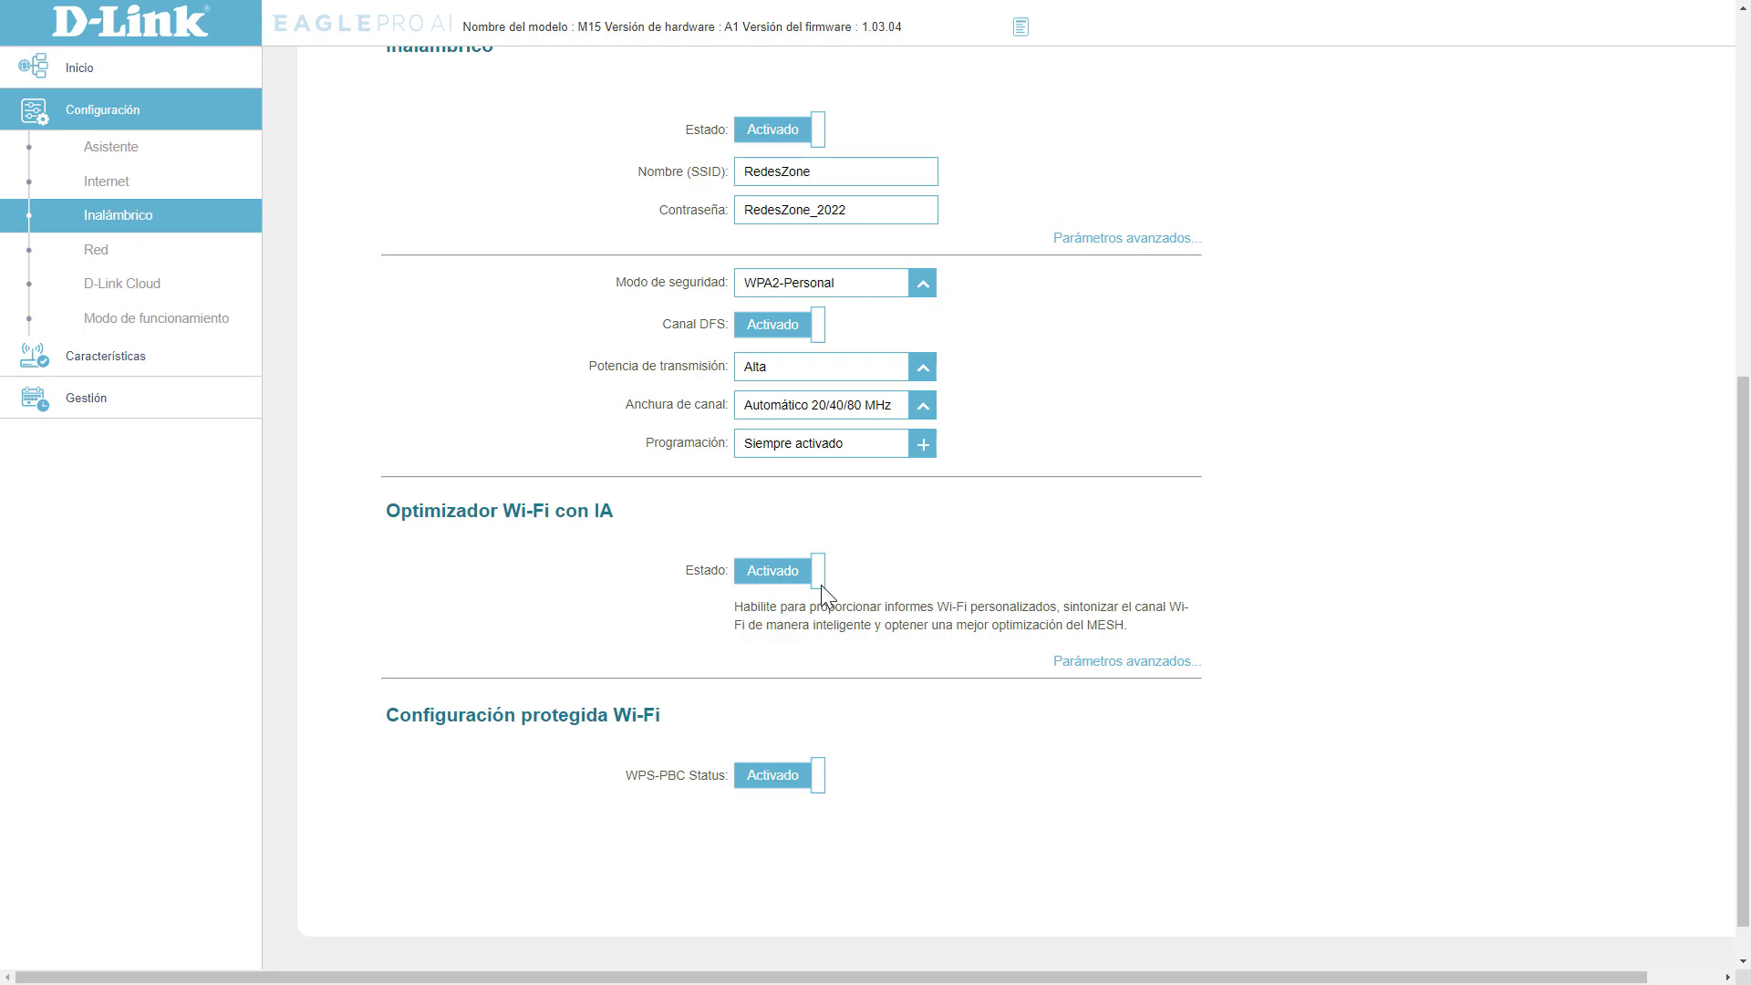
{"action": "left_click", "coordinate": [1104, 661]}
{"action": "scroll", "coordinate": [1003, 638], "scroll_direction": "down", "scroll_amount": 2}
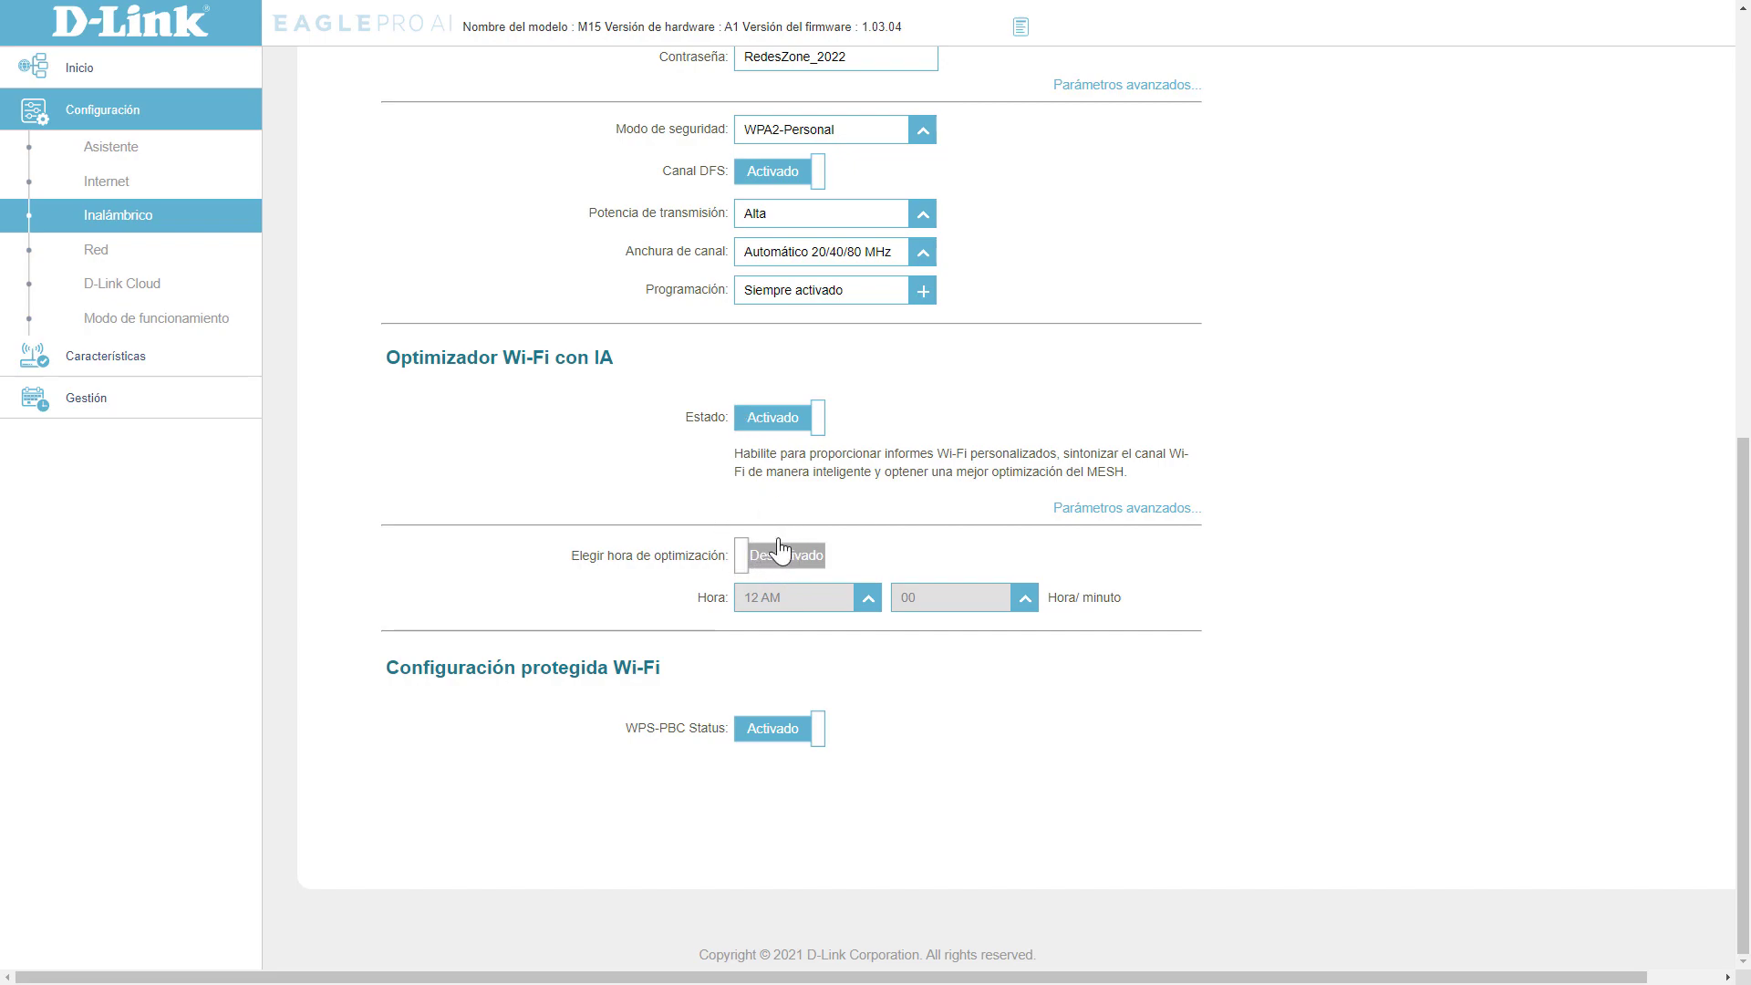
{"action": "left_click", "coordinate": [786, 423]}
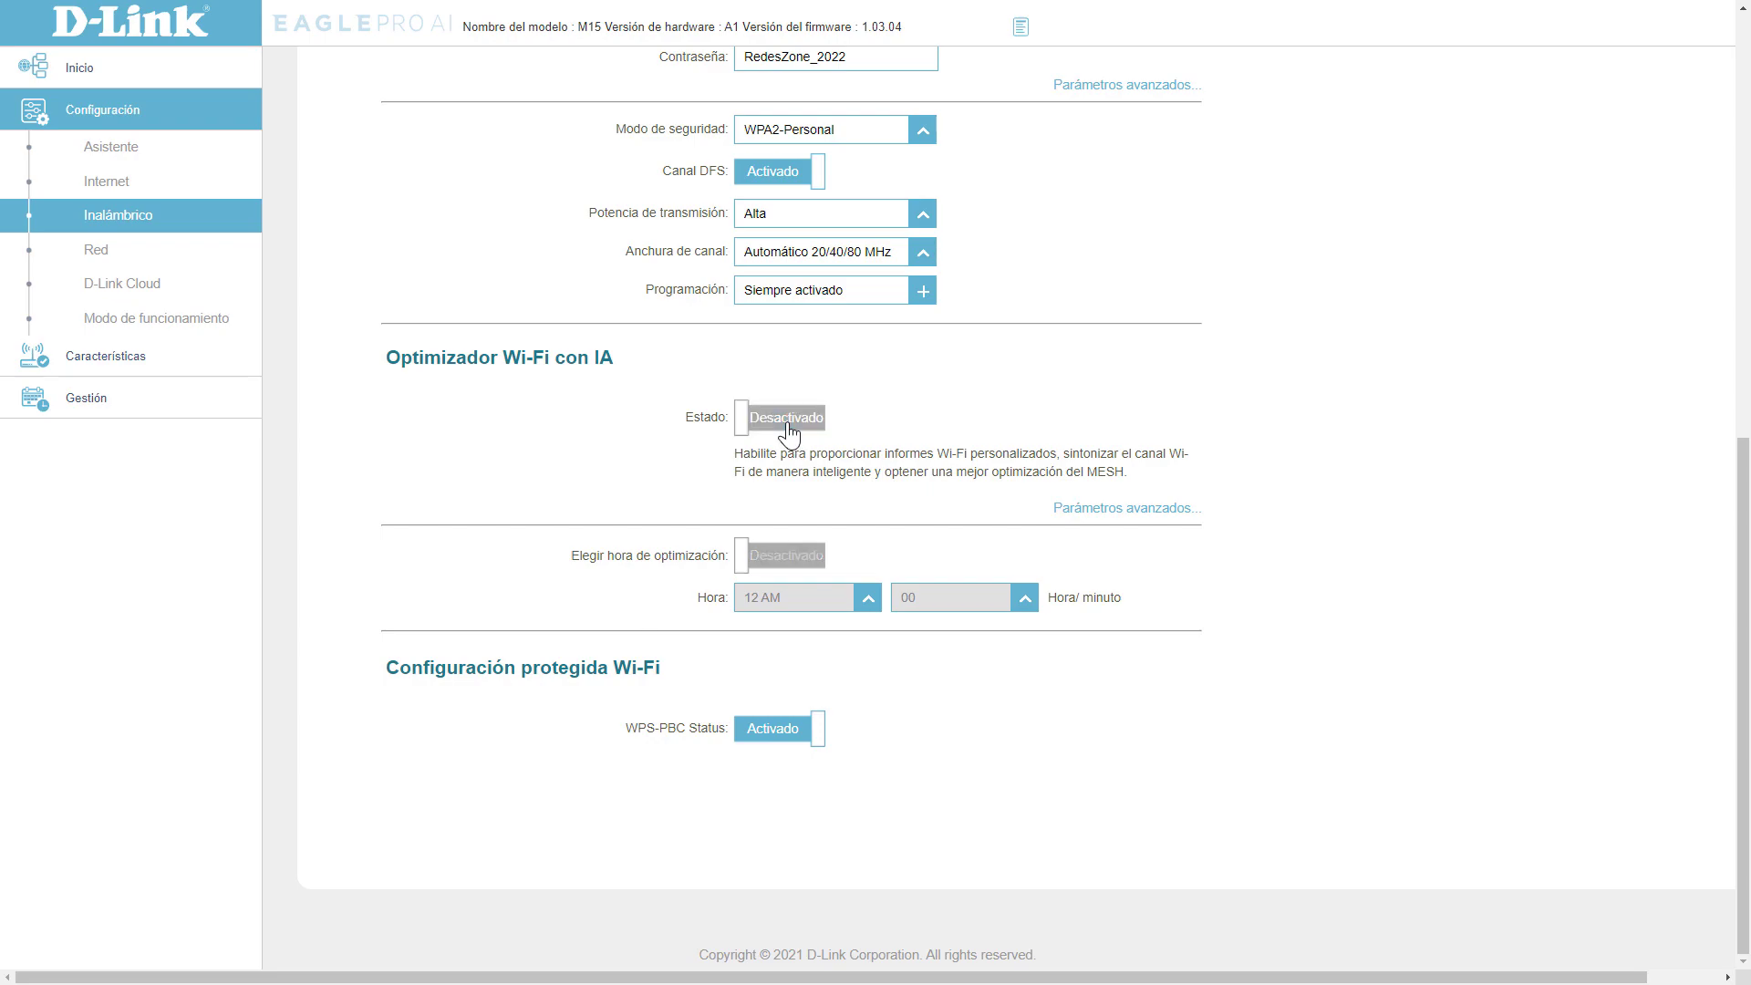
{"action": "left_click", "coordinate": [784, 427]}
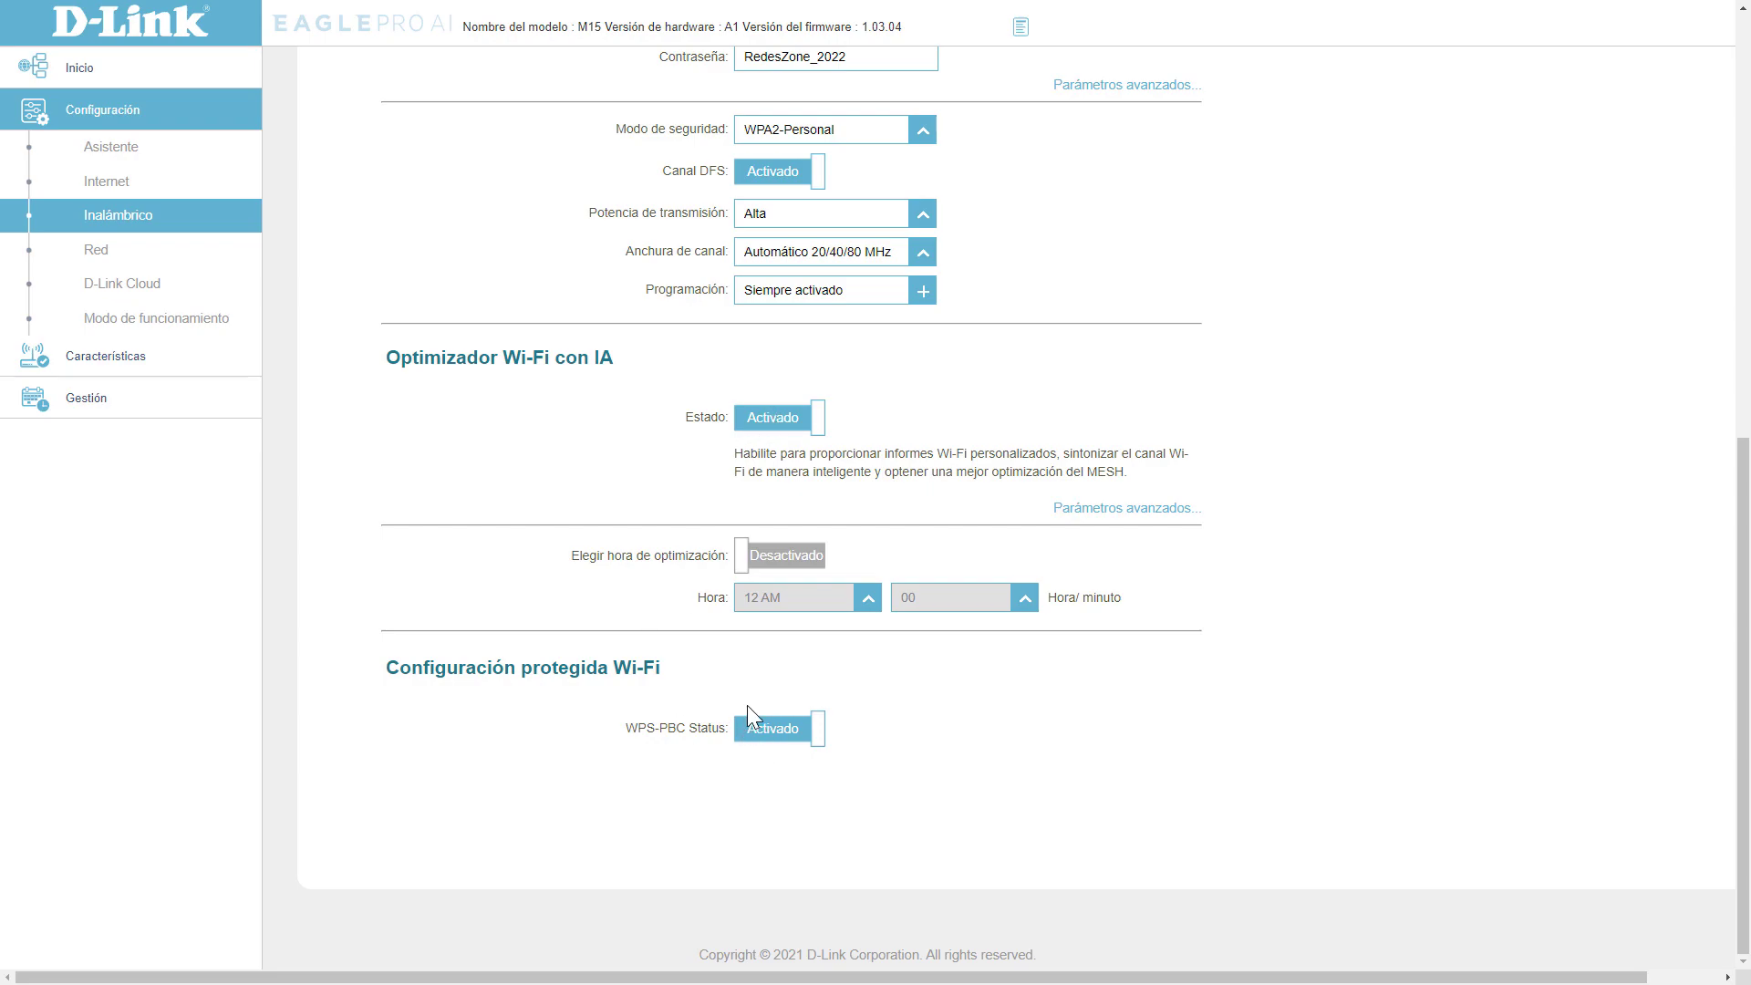
Disable Wi-Fi Mesh and Smart Connect to split the wireless network into separate bands.
{"action": "scroll", "coordinate": [807, 725], "scroll_direction": "up", "scroll_amount": 1}
{"action": "scroll", "coordinate": [814, 721], "scroll_direction": "up", "scroll_amount": 5}
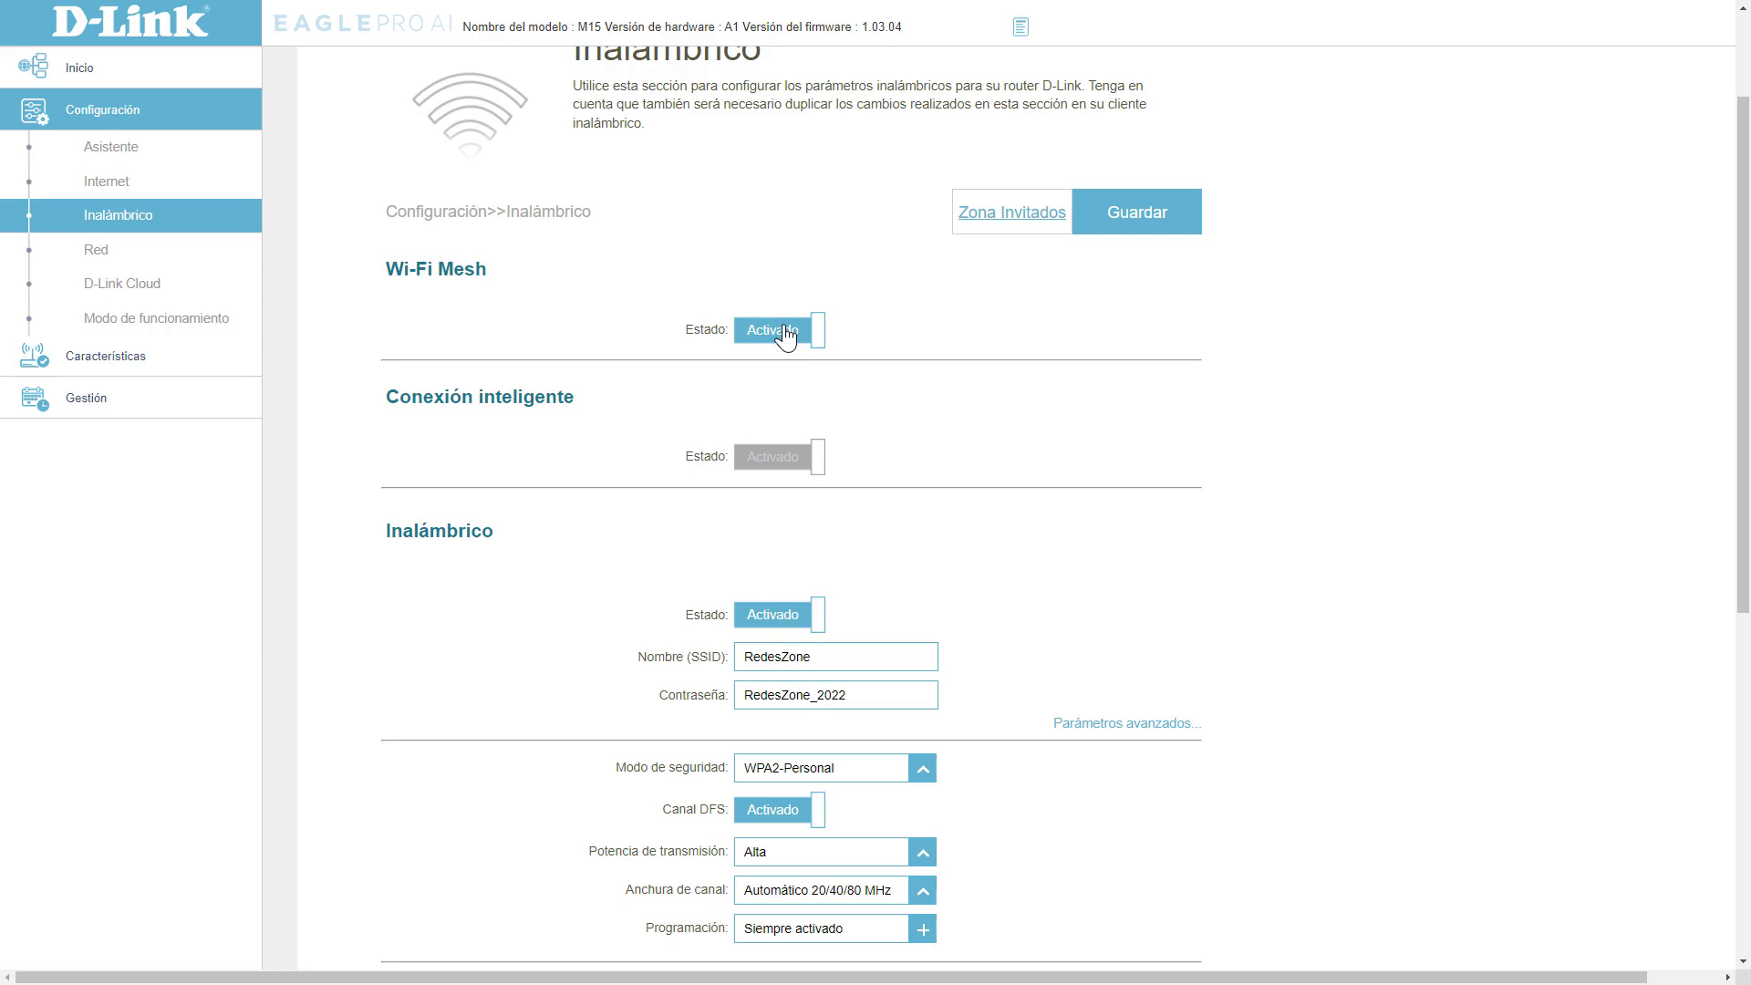
{"action": "left_click", "coordinate": [784, 333]}
{"action": "scroll", "coordinate": [781, 388], "scroll_direction": "down", "scroll_amount": 2}
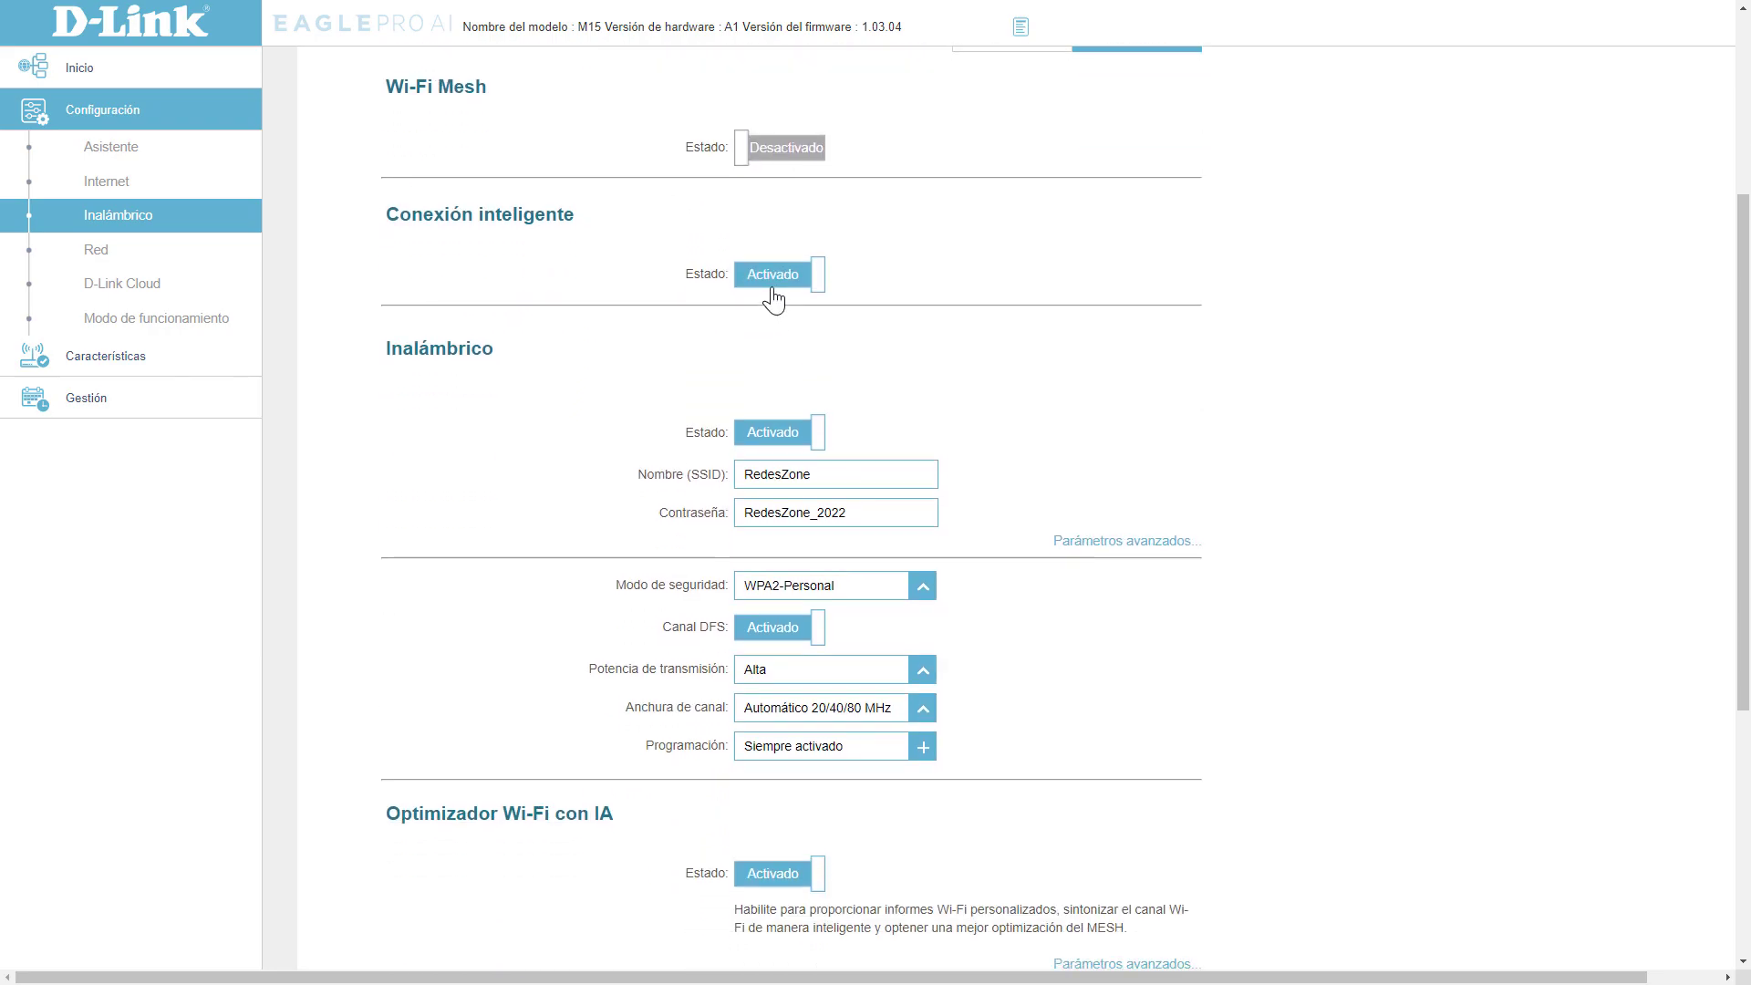
{"action": "scroll", "coordinate": [794, 283], "scroll_direction": "up", "scroll_amount": 1}
{"action": "scroll", "coordinate": [794, 320], "scroll_direction": "down", "scroll_amount": 2}
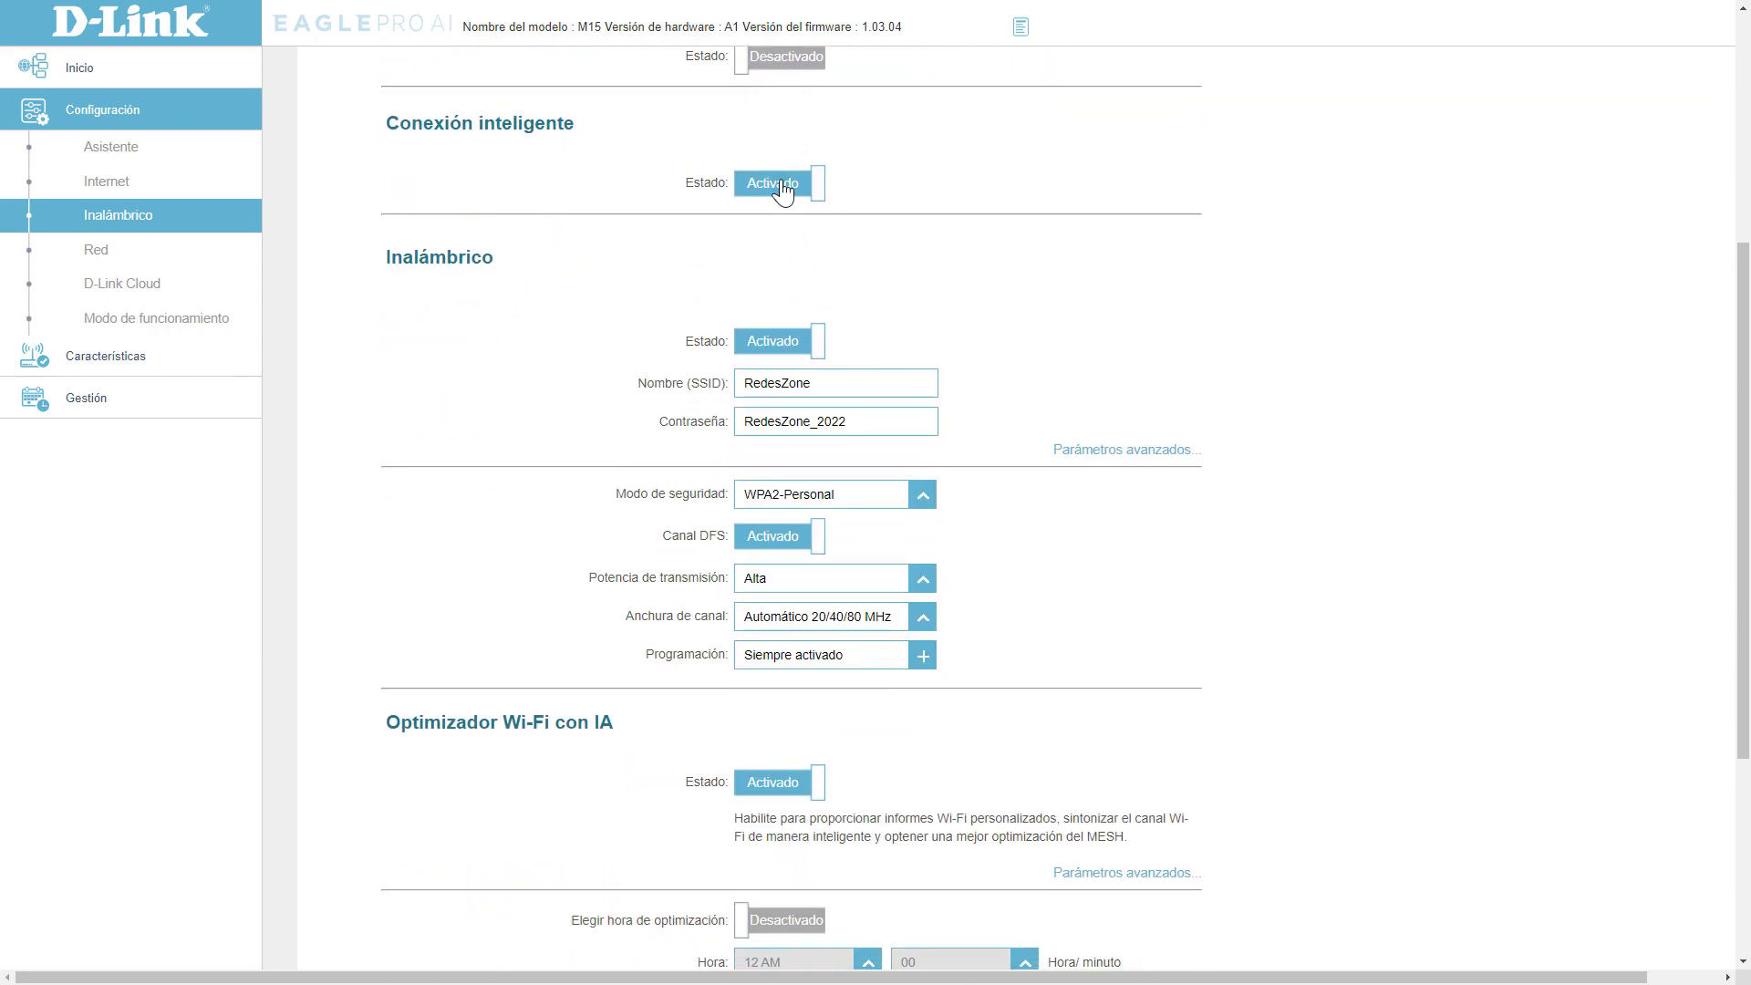
{"action": "left_click", "coordinate": [782, 191]}
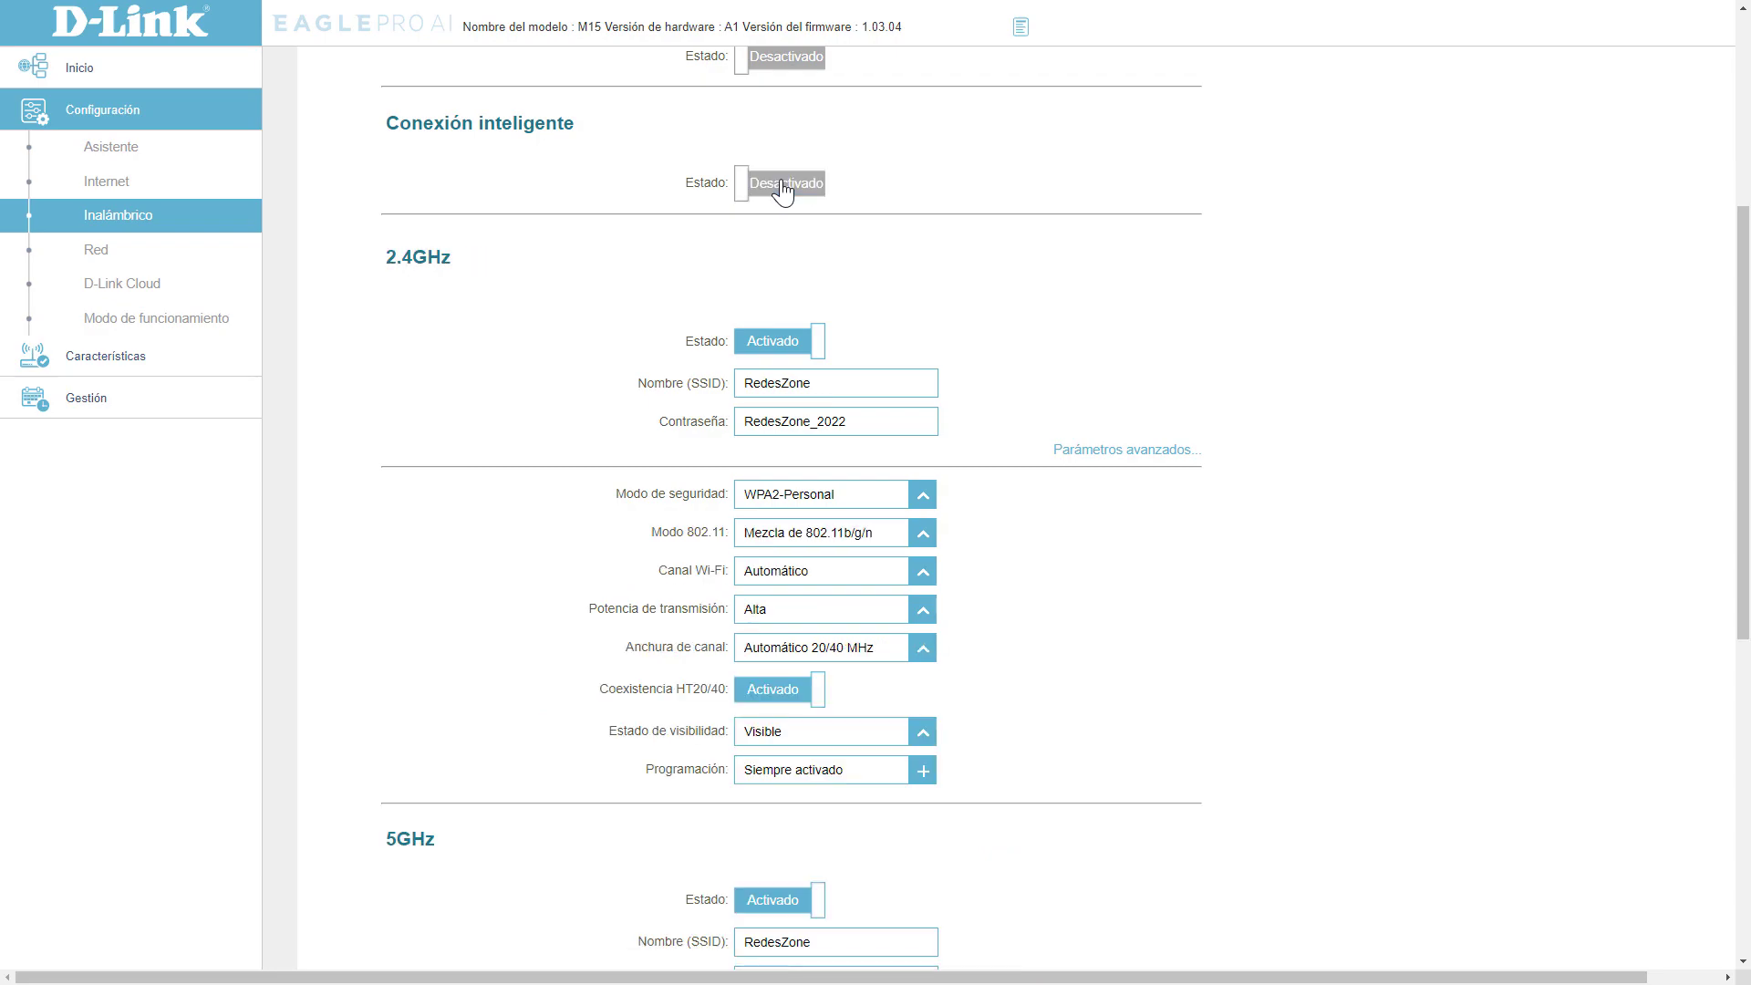
Review the advanced parameters of the 2.4 GHz and 5 GHz networks, expanding the 5 GHz section.
{"action": "scroll", "coordinate": [912, 278], "scroll_direction": "down", "scroll_amount": 1}
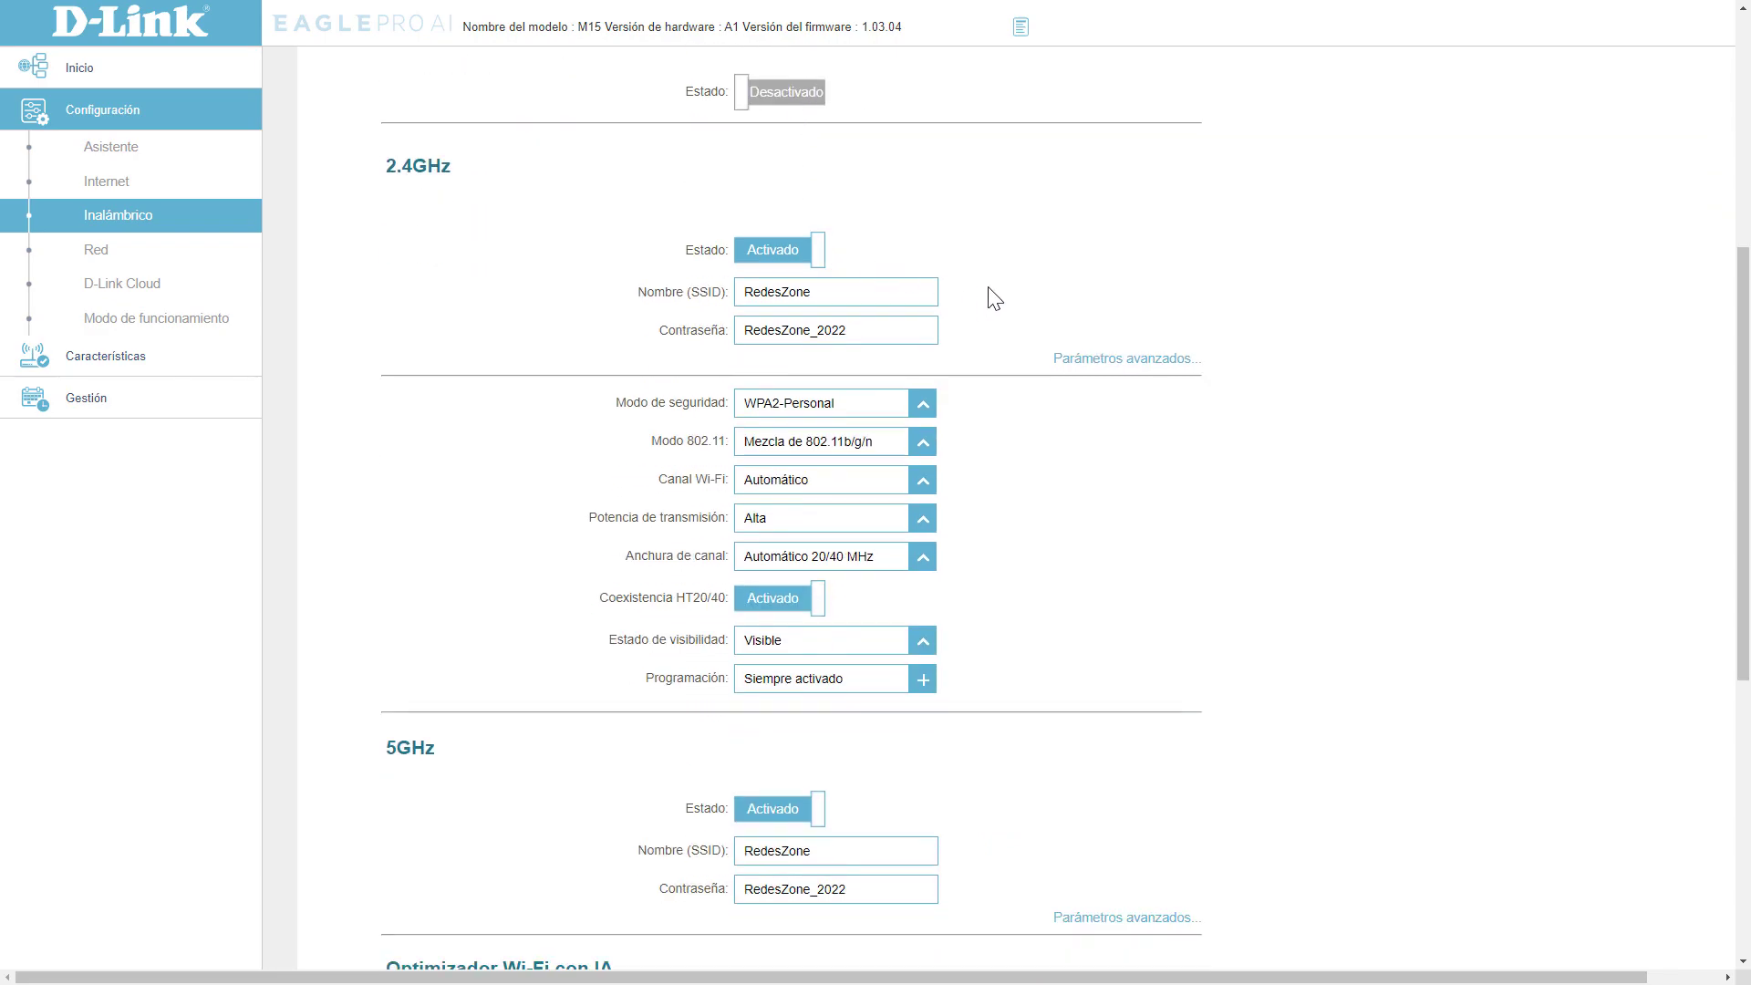
{"action": "left_click", "coordinate": [1085, 357]}
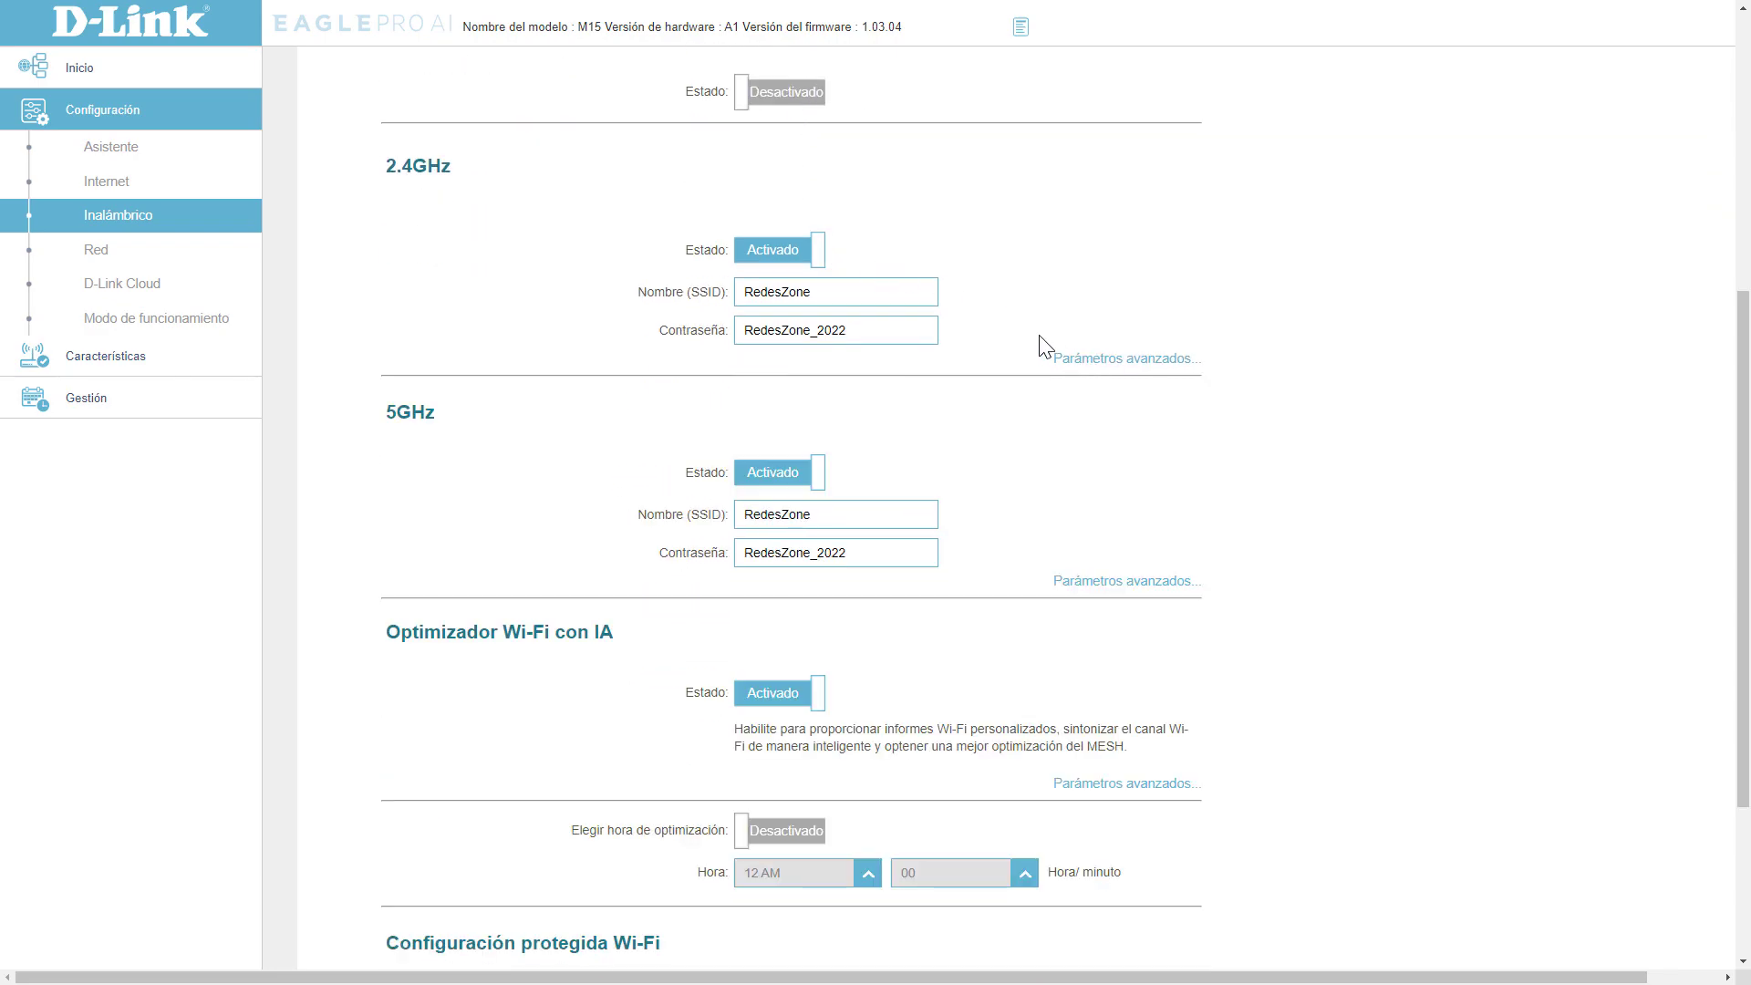
{"action": "left_click", "coordinate": [1097, 361]}
{"action": "scroll", "coordinate": [1067, 727], "scroll_direction": "down", "scroll_amount": 3}
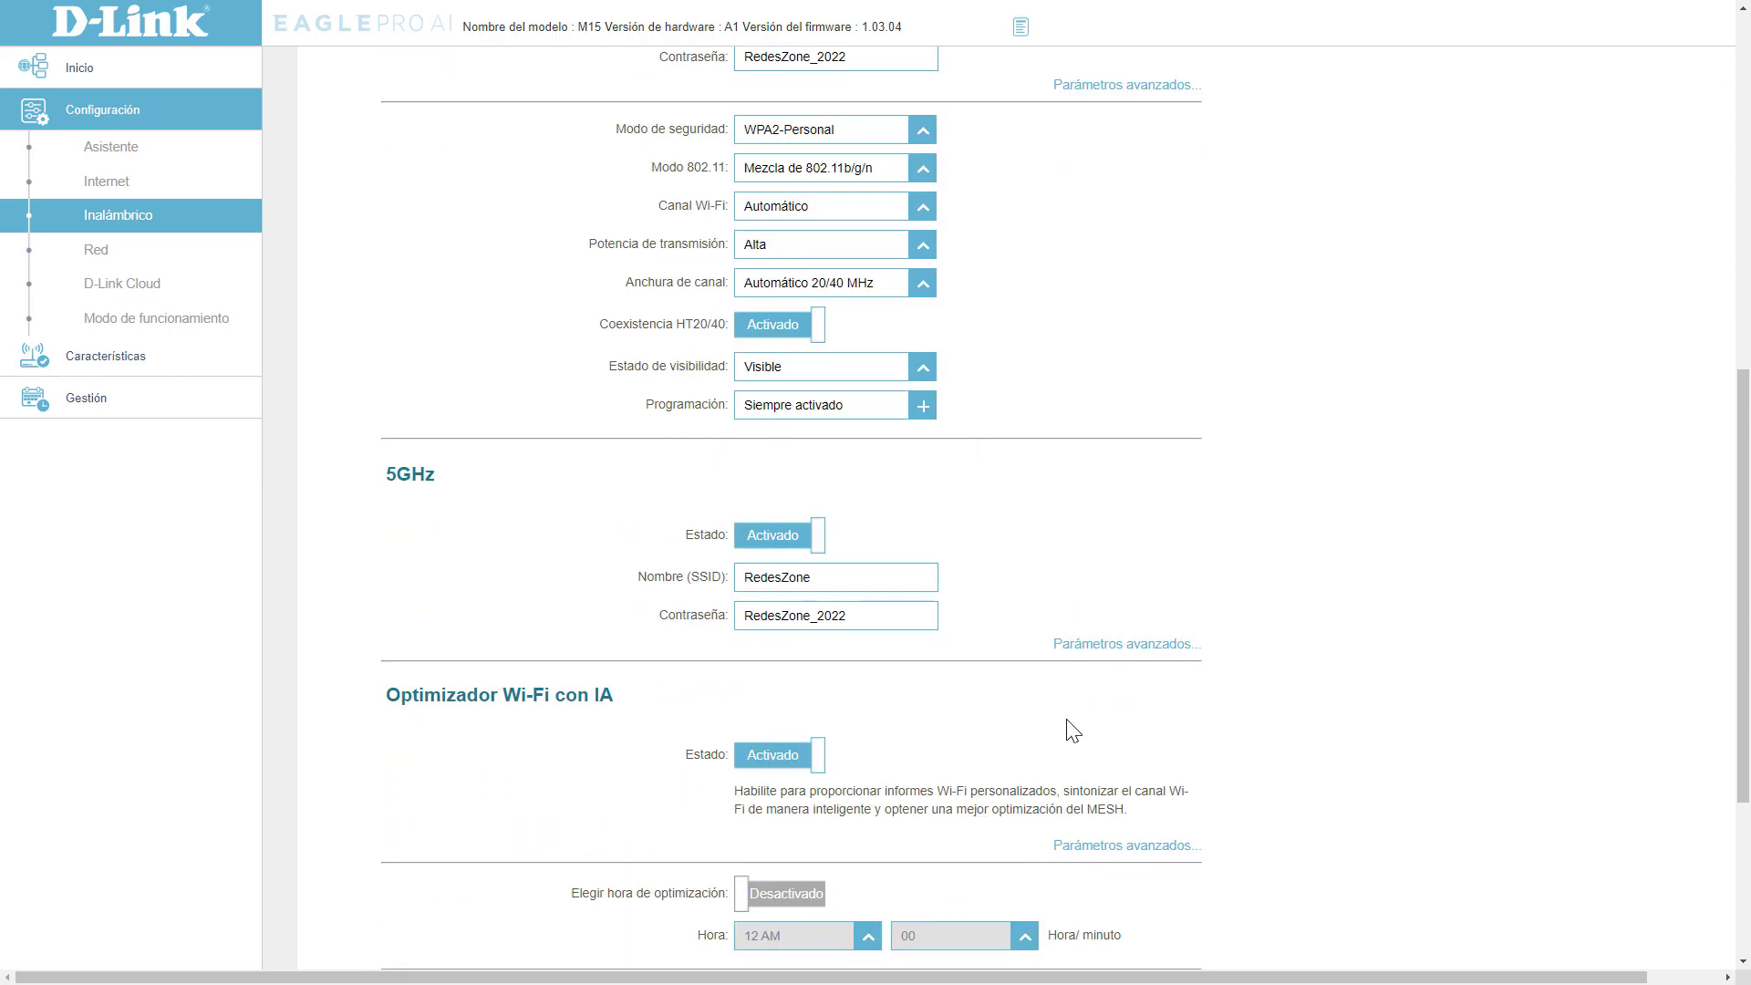
{"action": "left_click", "coordinate": [1090, 643]}
{"action": "scroll", "coordinate": [894, 484], "scroll_direction": "down", "scroll_amount": 4}
{"action": "scroll", "coordinate": [906, 508], "scroll_direction": "up", "scroll_amount": 6}
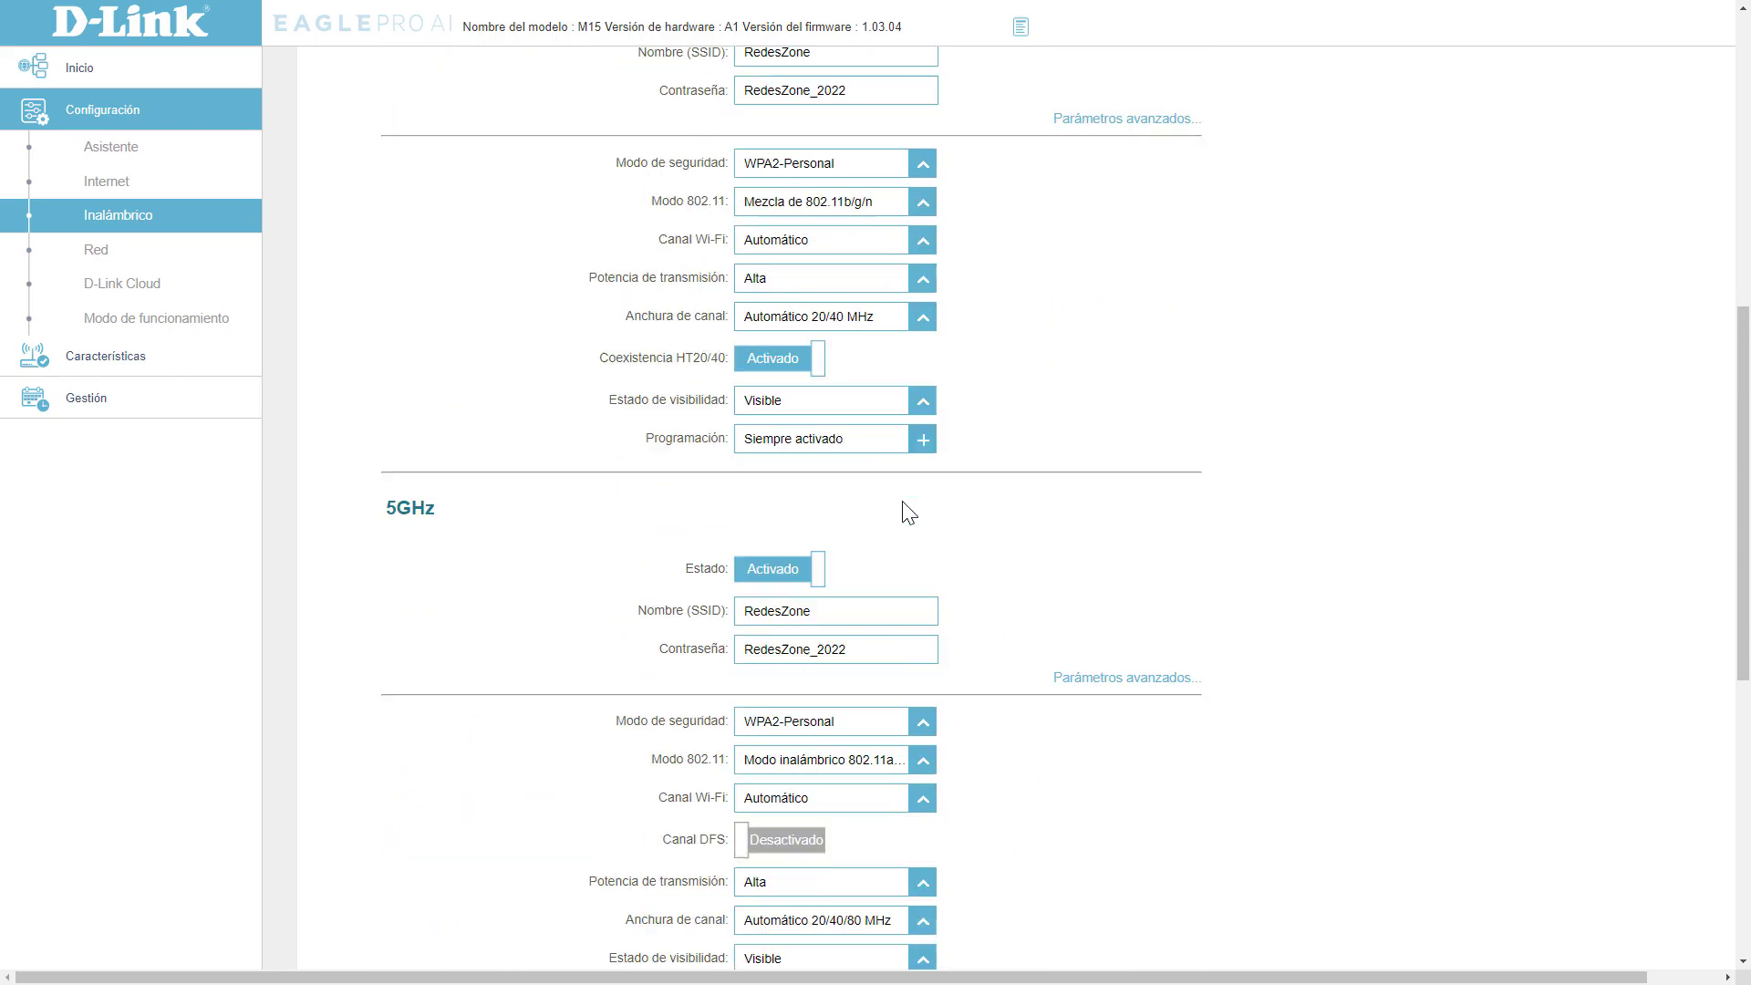
Re-enable Wi-Fi Mesh and inspect the combined wireless network's password field.
{"action": "scroll", "coordinate": [907, 510], "scroll_direction": "up", "scroll_amount": 7}
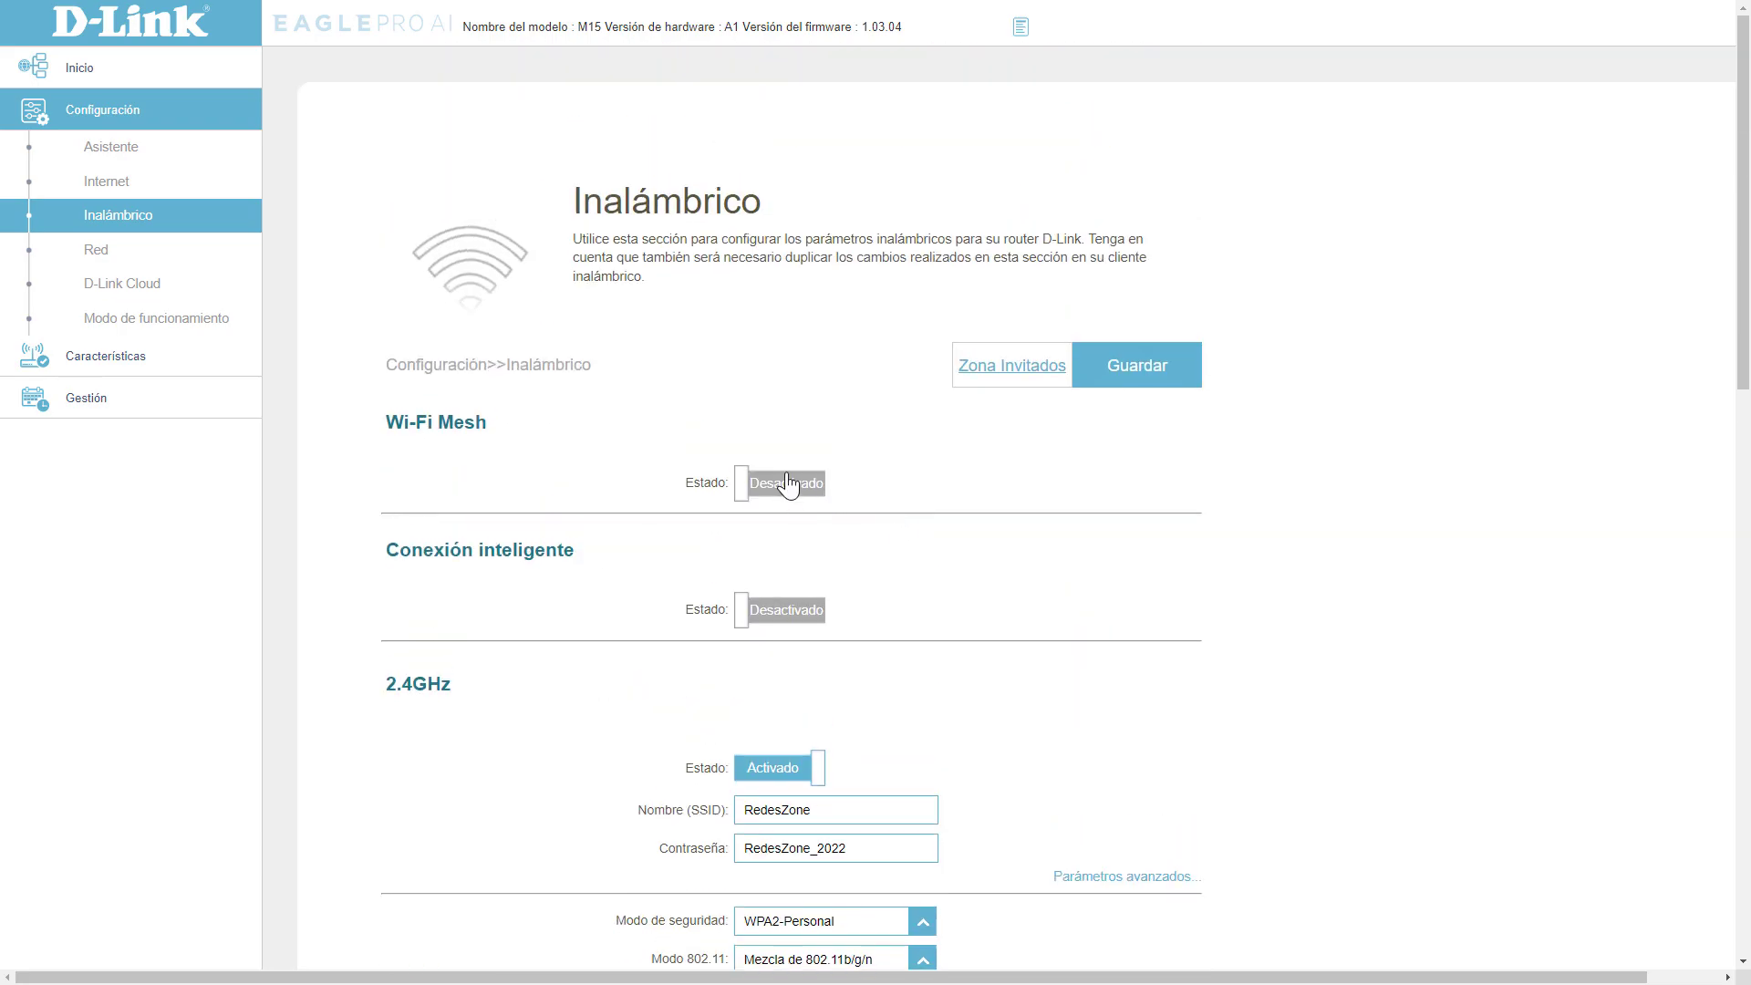
{"action": "left_click", "coordinate": [786, 483]}
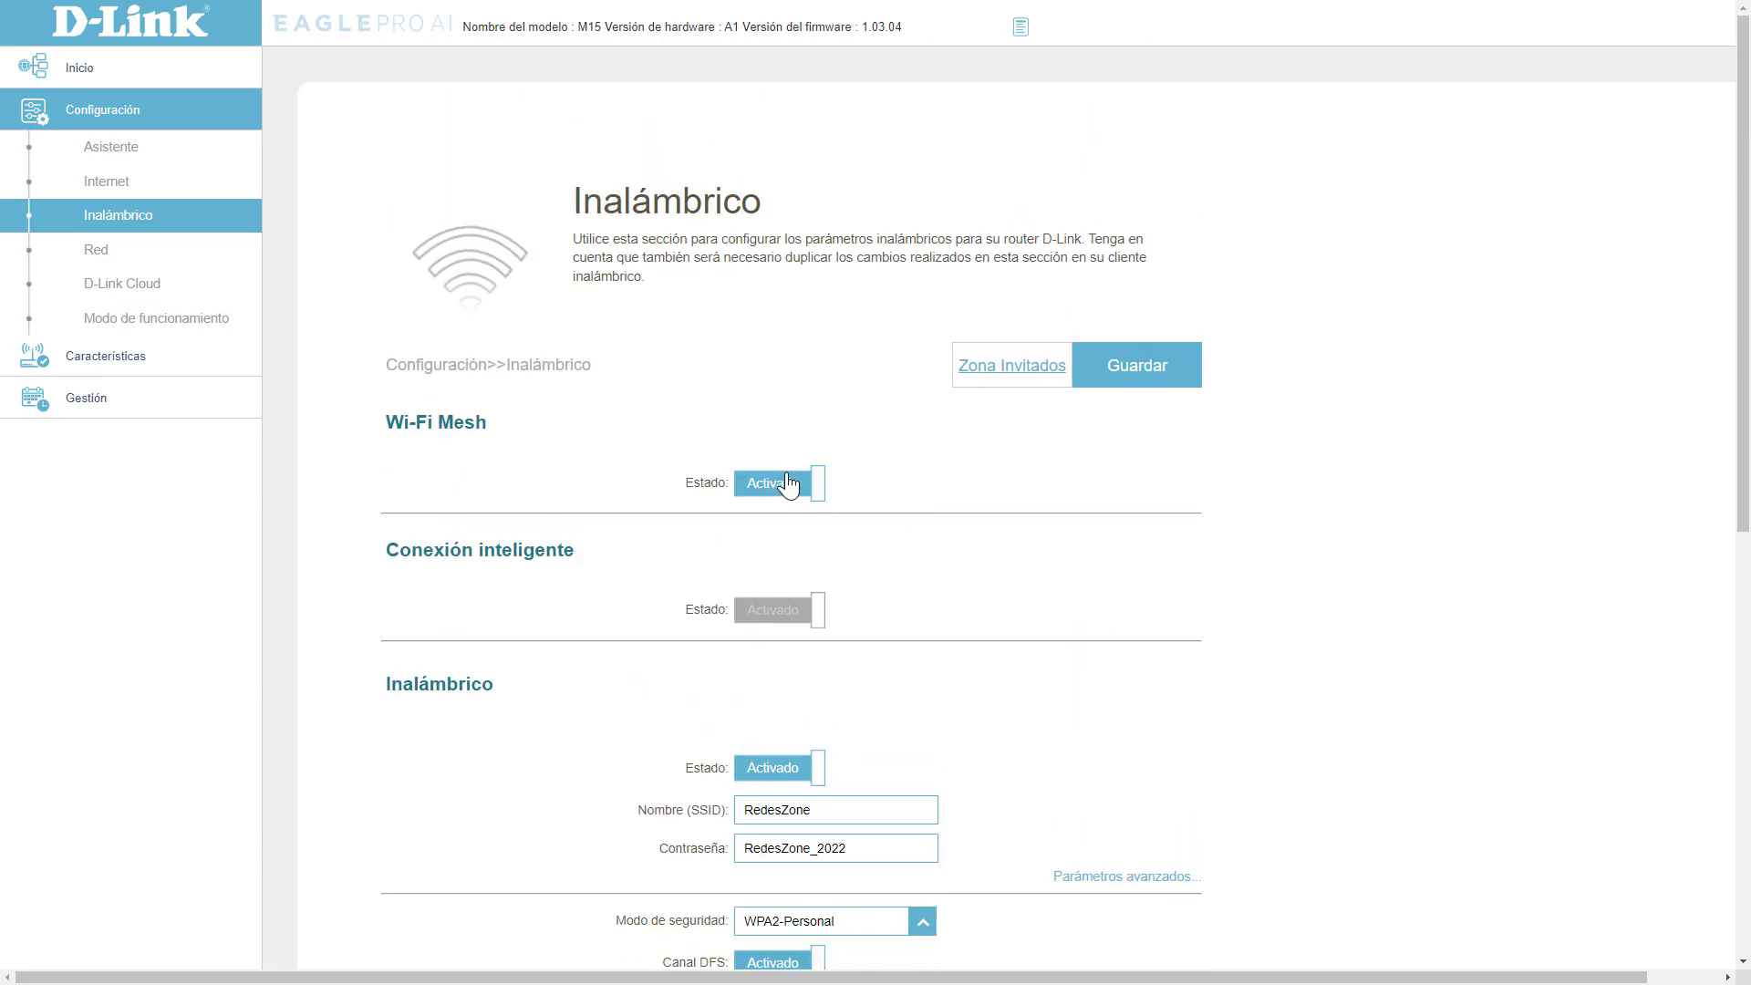
{"action": "scroll", "coordinate": [907, 484], "scroll_direction": "down", "scroll_amount": 4}
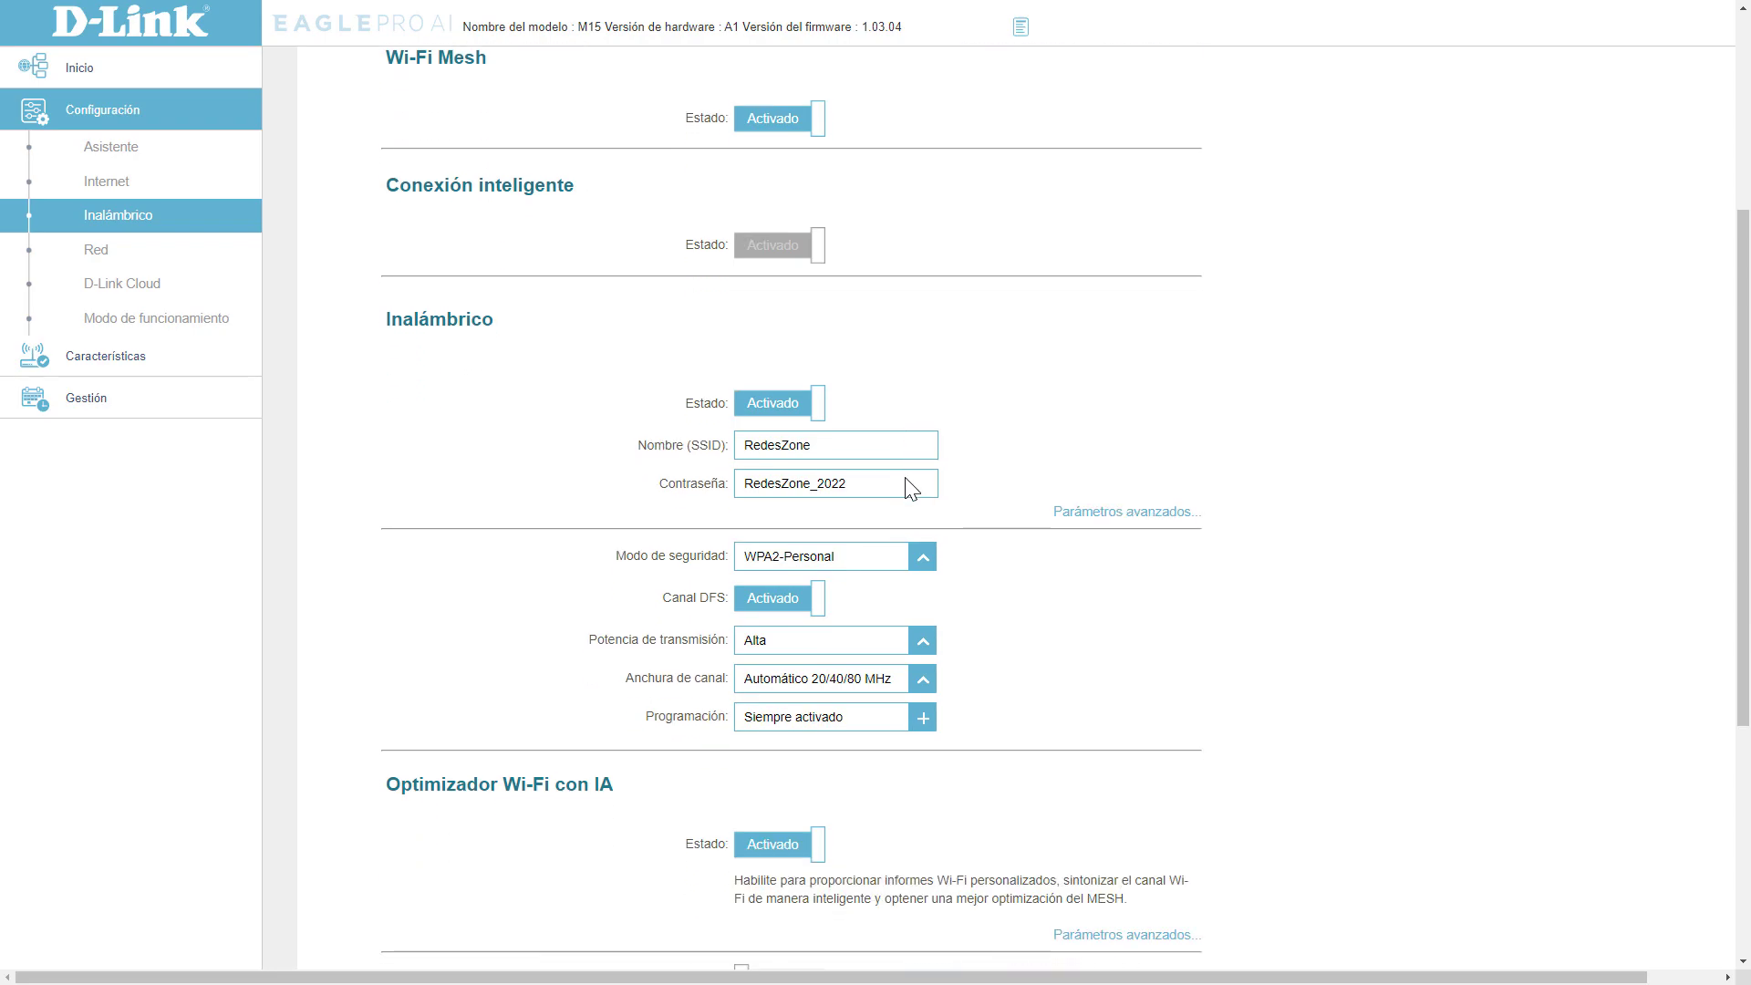
{"action": "left_click_drag", "start_coordinate": [873, 484], "coordinate": [734, 481]}
{"action": "left_click", "coordinate": [1049, 482]}
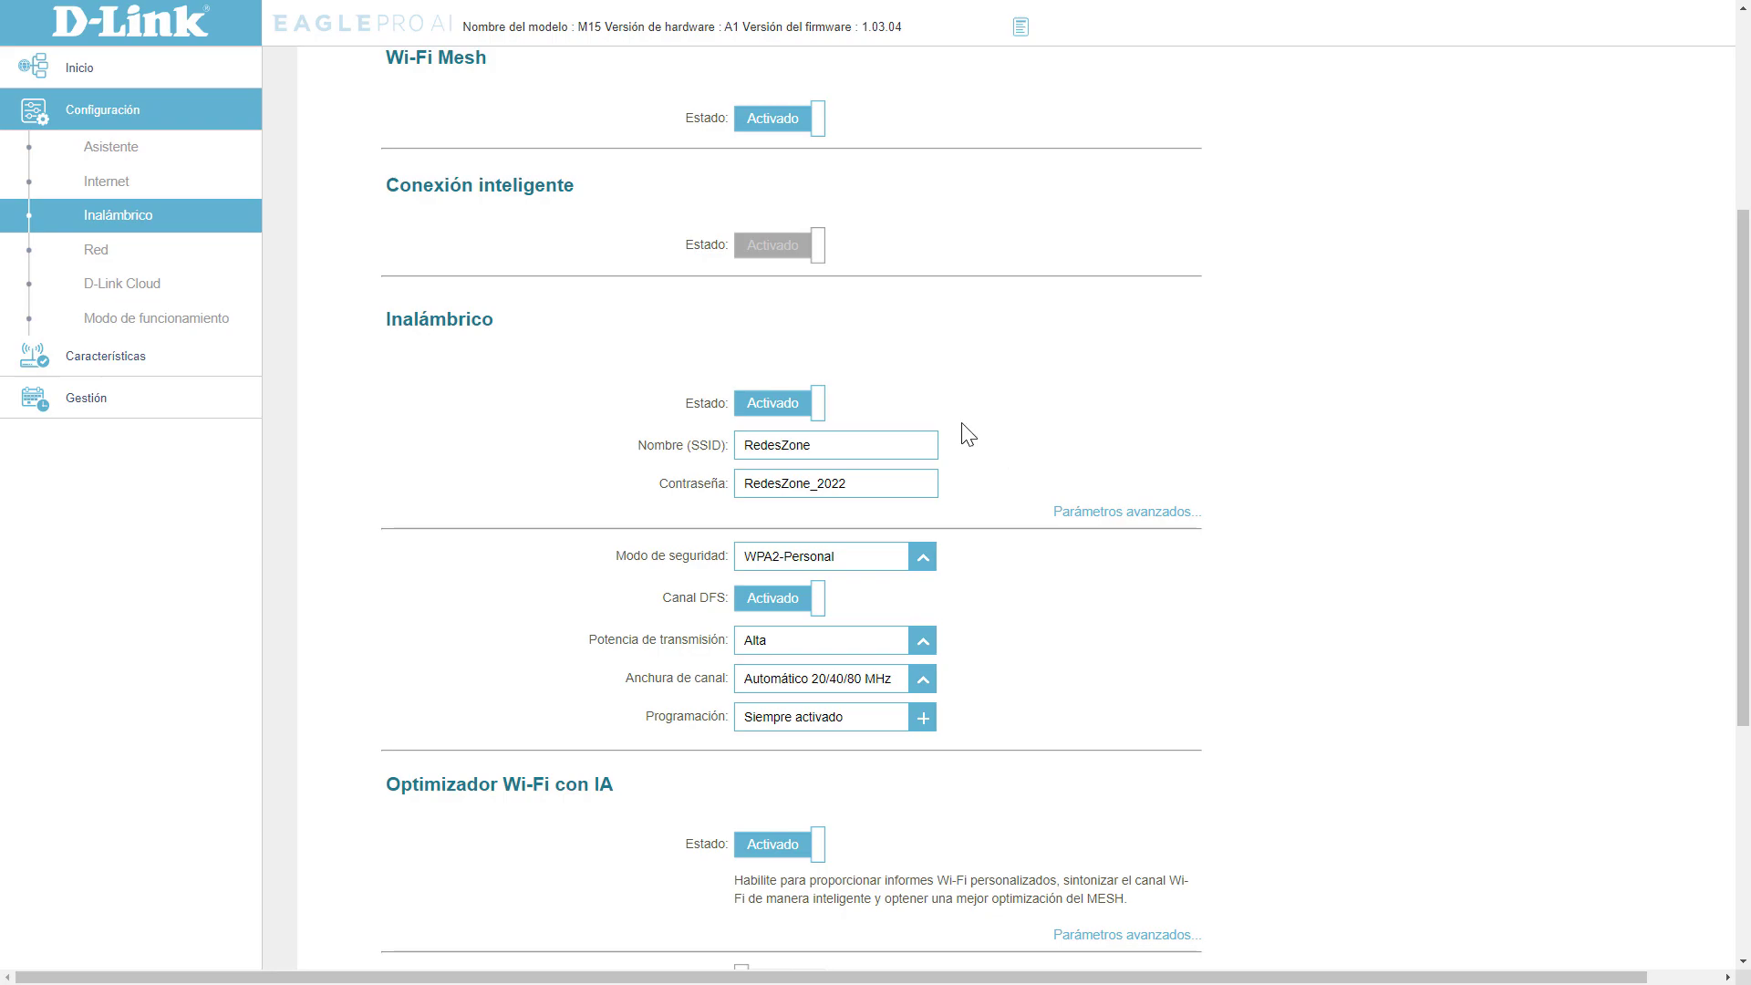
Open the guest zone, discarding the unsaved wireless changes, and review its advanced security mode options.
{"action": "scroll", "coordinate": [963, 433], "scroll_direction": "up", "scroll_amount": 2}
{"action": "scroll", "coordinate": [963, 433], "scroll_direction": "up", "scroll_amount": 2}
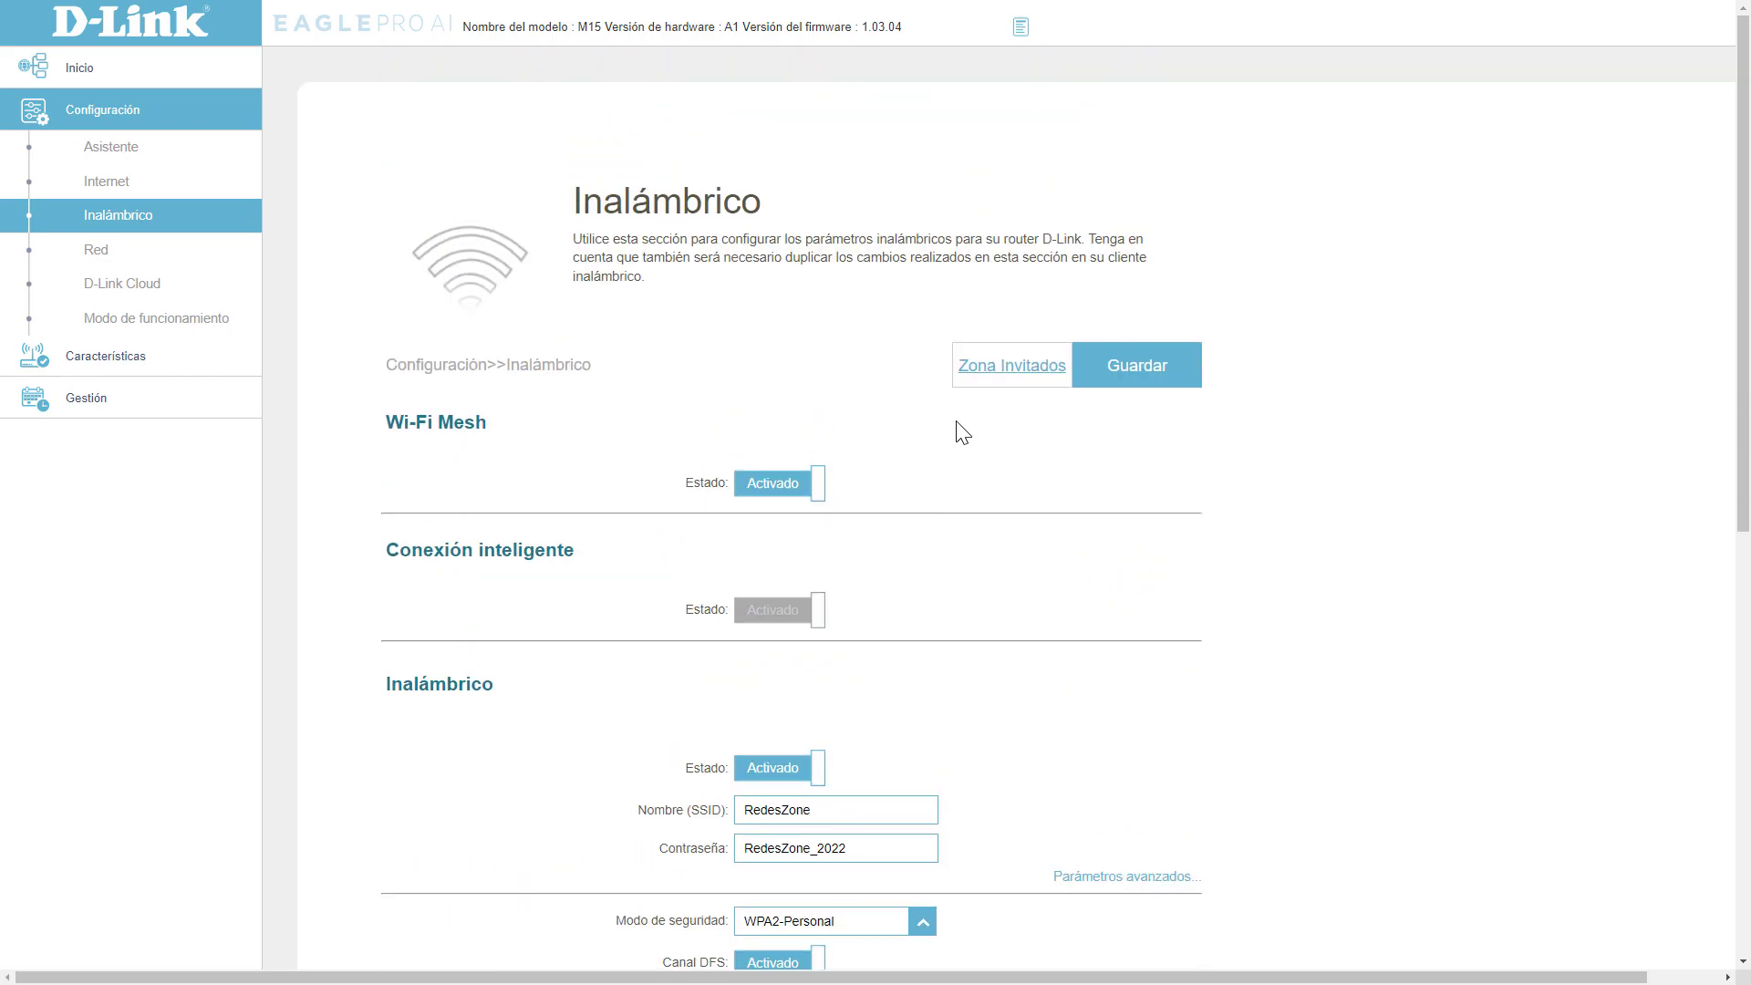
{"action": "left_click", "coordinate": [995, 379]}
{"action": "left_click", "coordinate": [952, 91]}
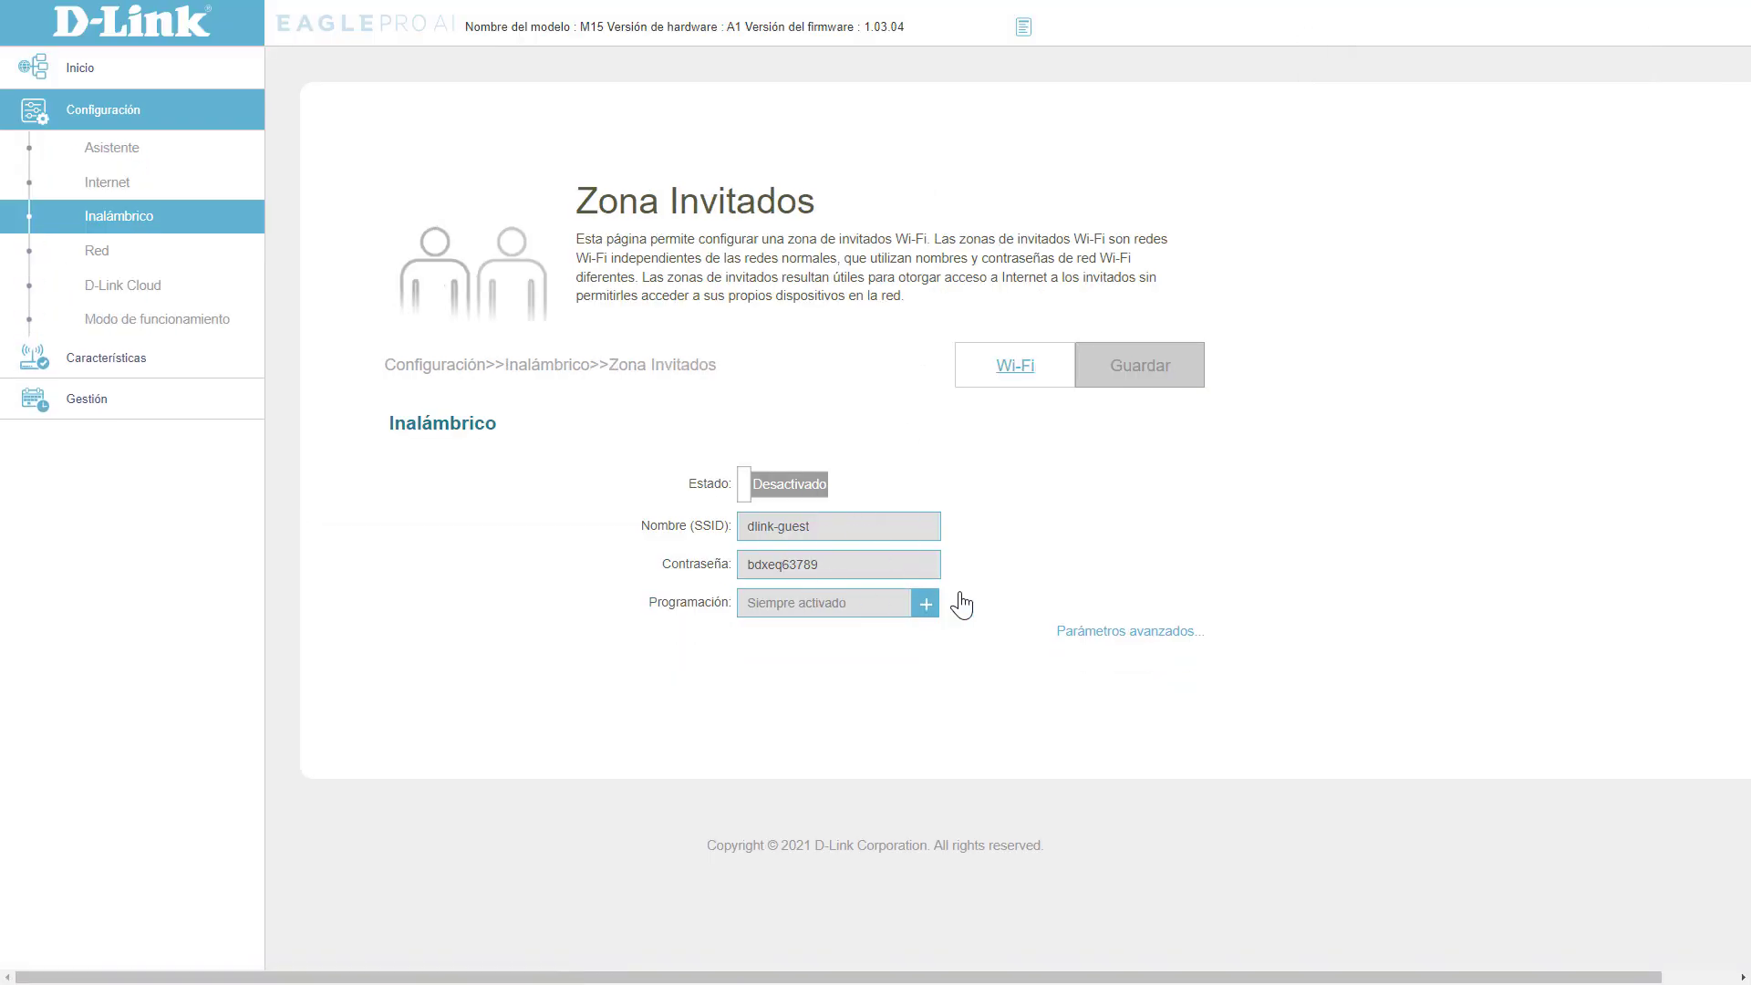
{"action": "left_click", "coordinate": [1121, 638]}
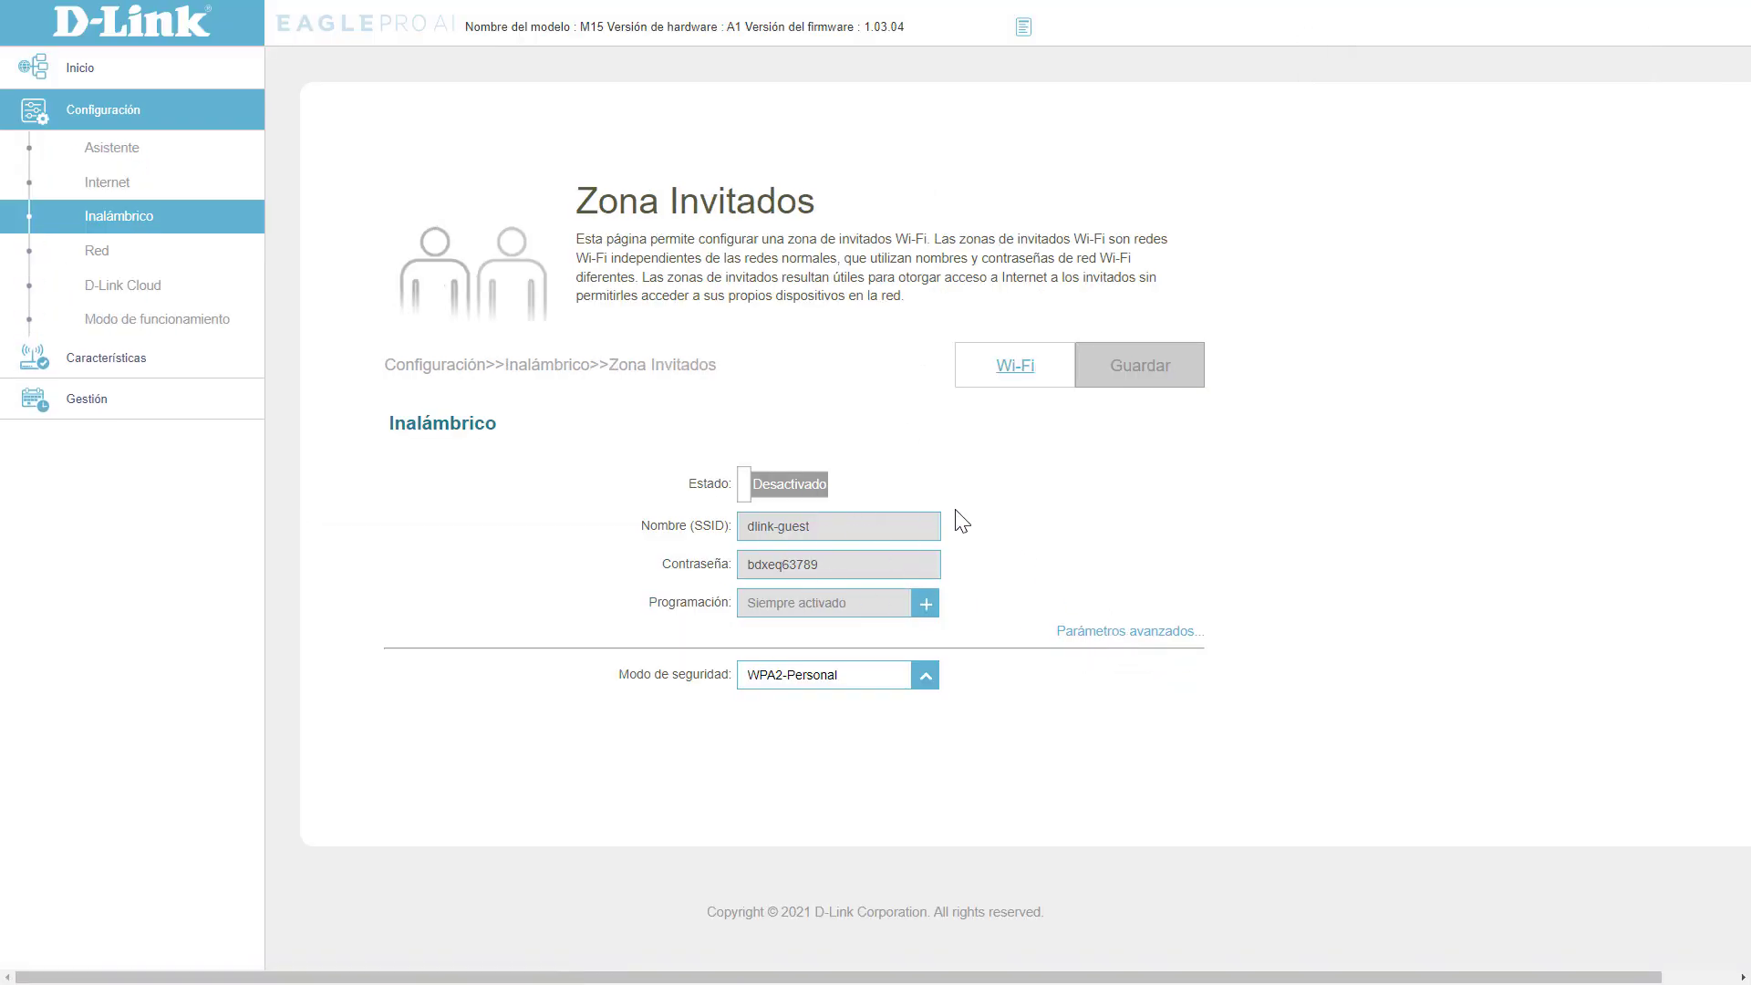
{"action": "left_click", "coordinate": [871, 682]}
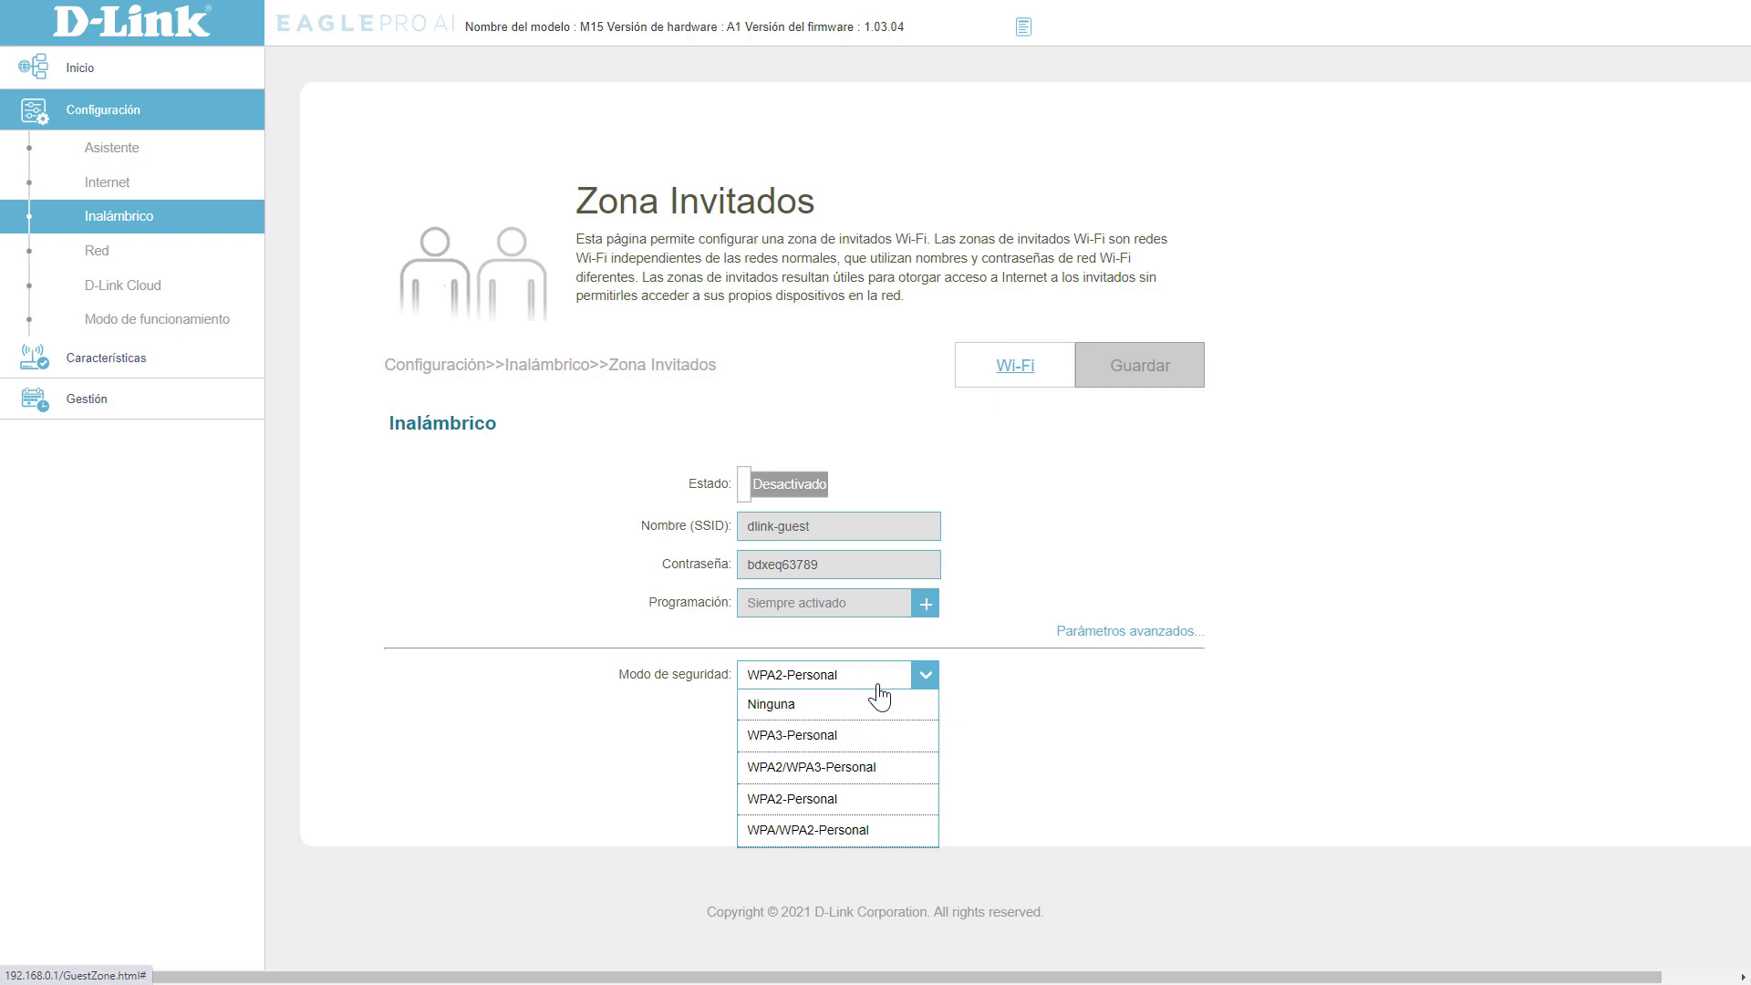
{"action": "left_click", "coordinate": [1066, 769]}
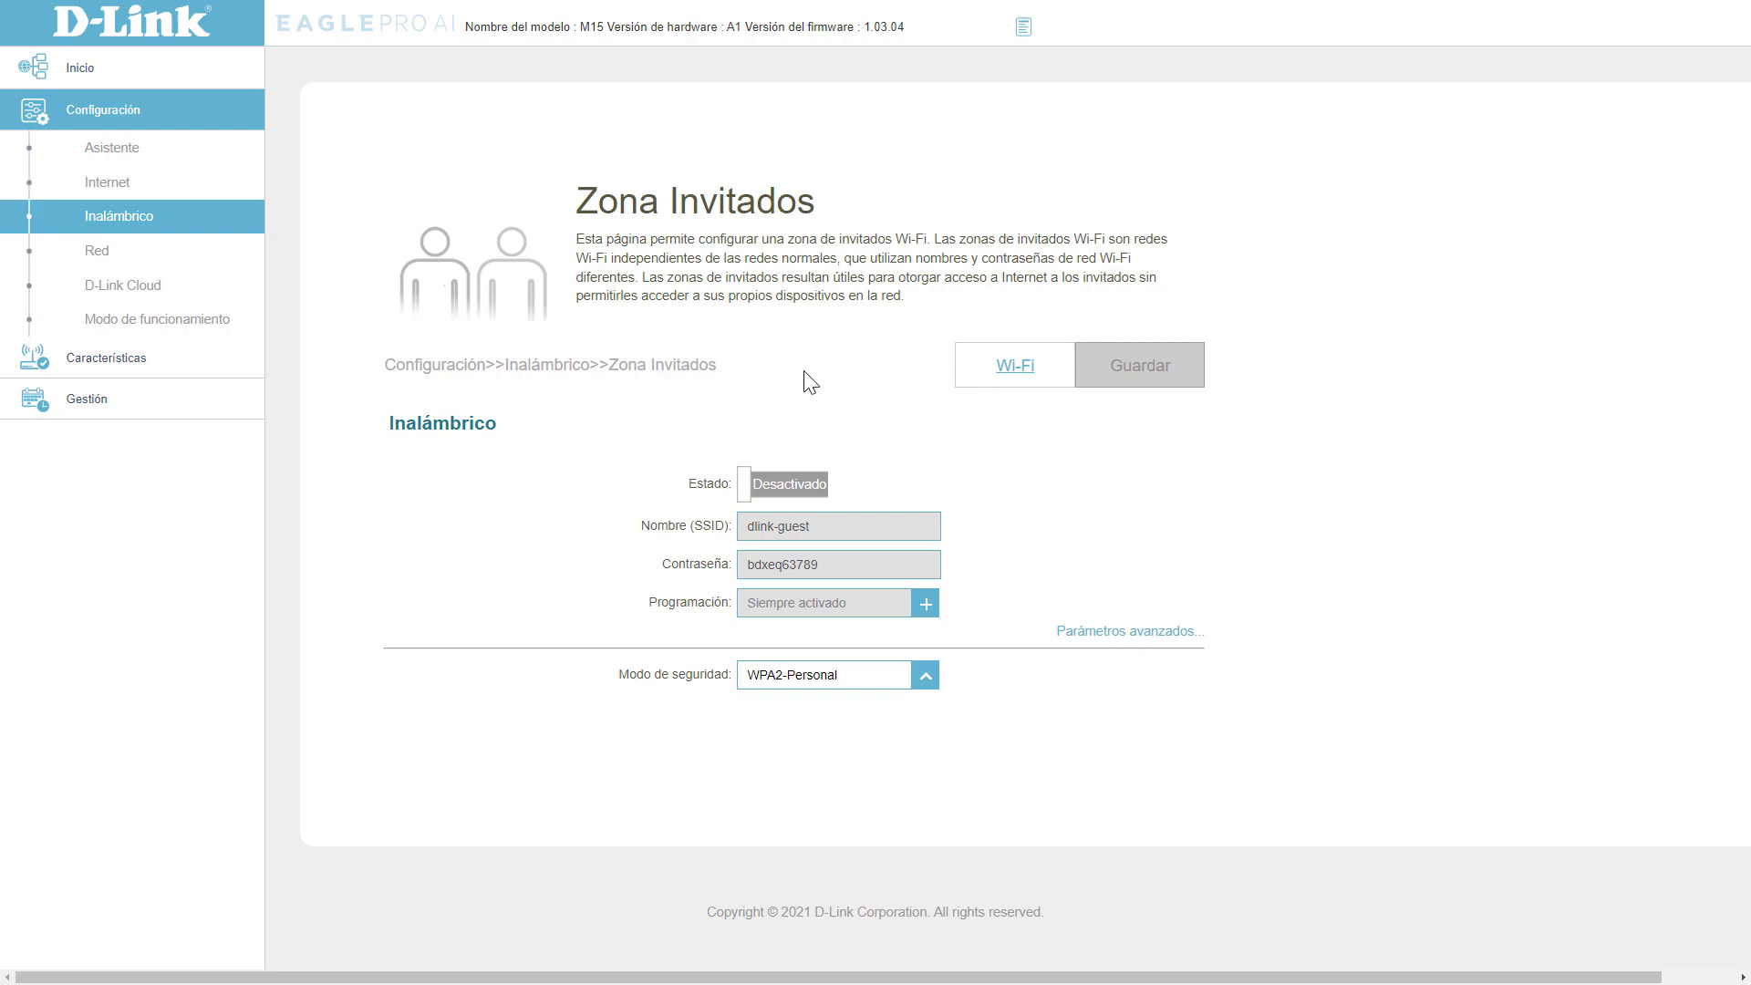
Leave the guest zone, open the local network settings, and review the LAN IP address, subnet mask and management link.
{"action": "left_click", "coordinate": [1016, 367]}
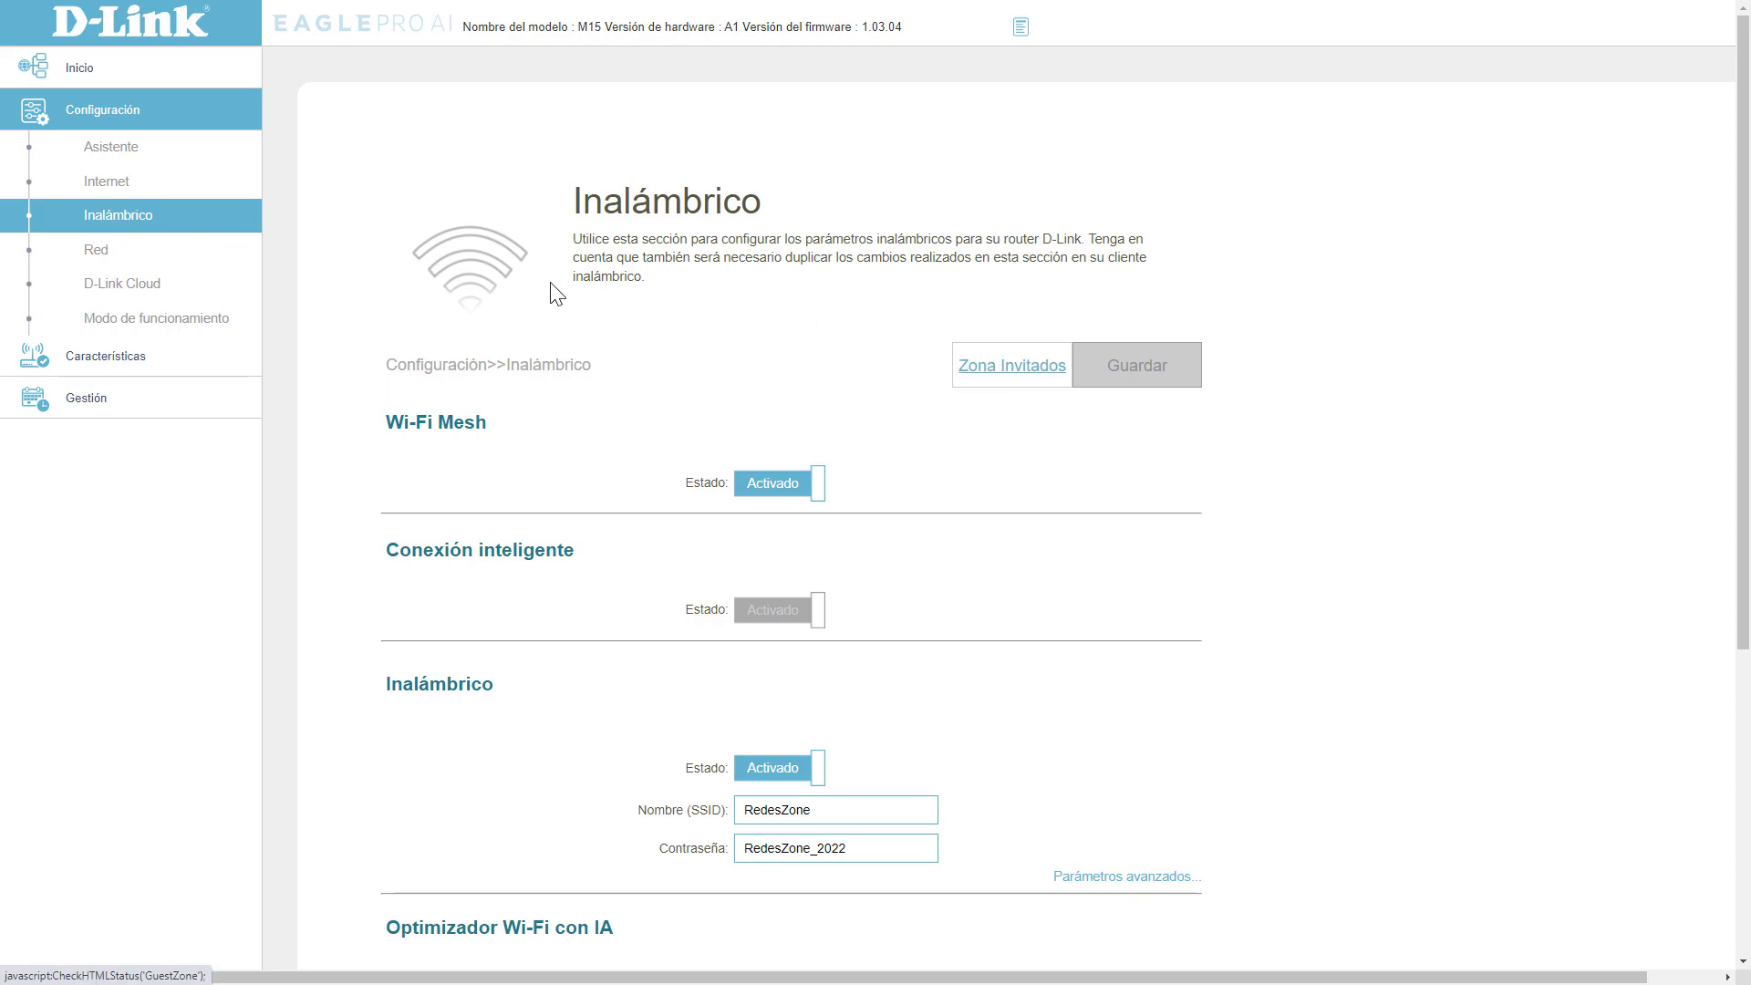
{"action": "left_click", "coordinate": [107, 253]}
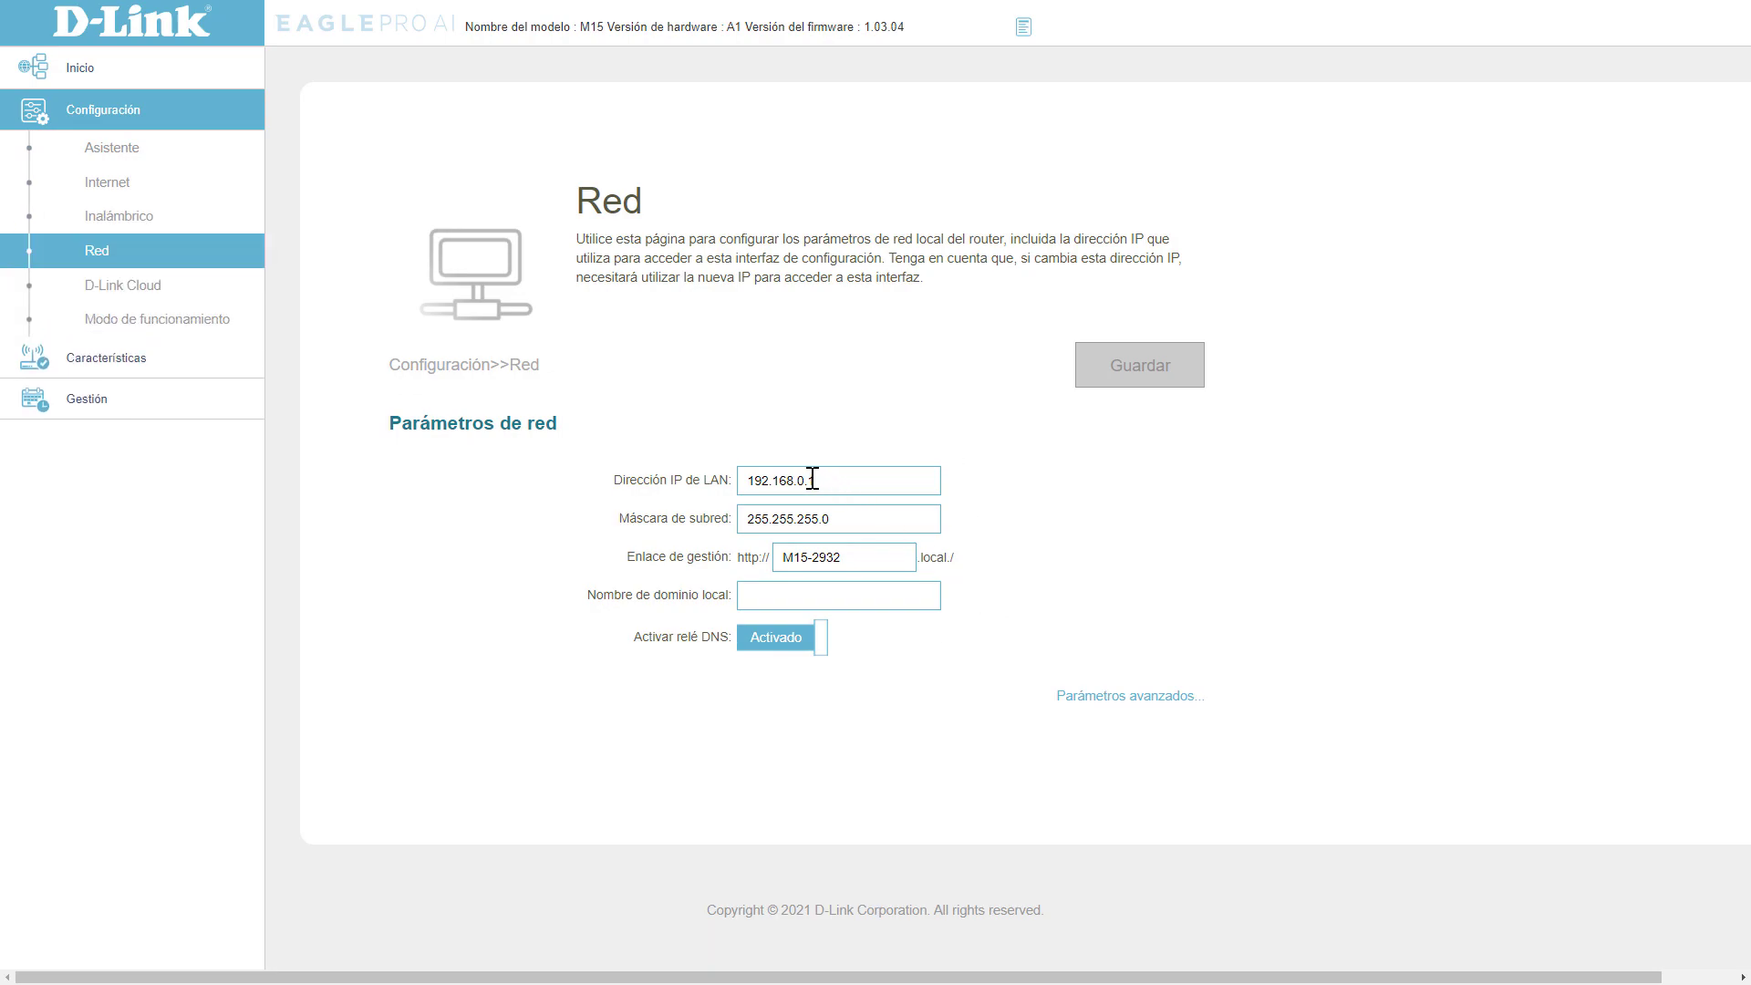
{"action": "left_click_drag", "start_coordinate": [799, 481], "coordinate": [833, 481]}
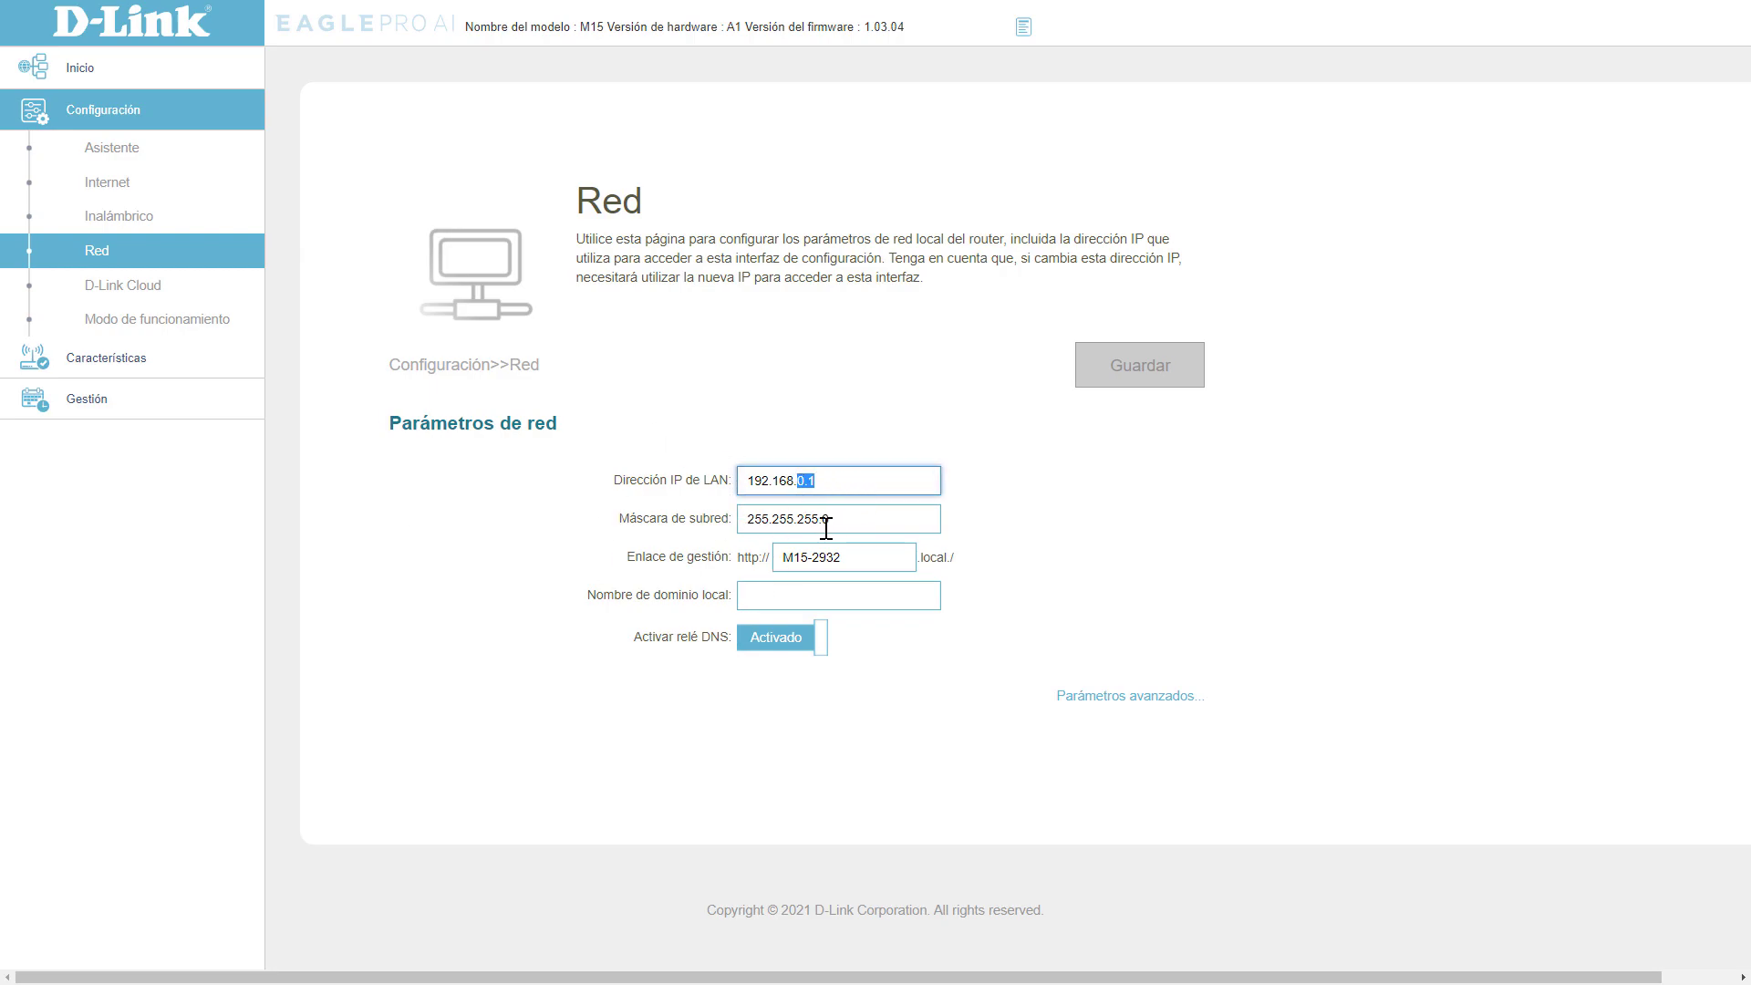
{"action": "left_click_drag", "start_coordinate": [835, 518], "coordinate": [731, 516]}
{"action": "key", "text": "End"}
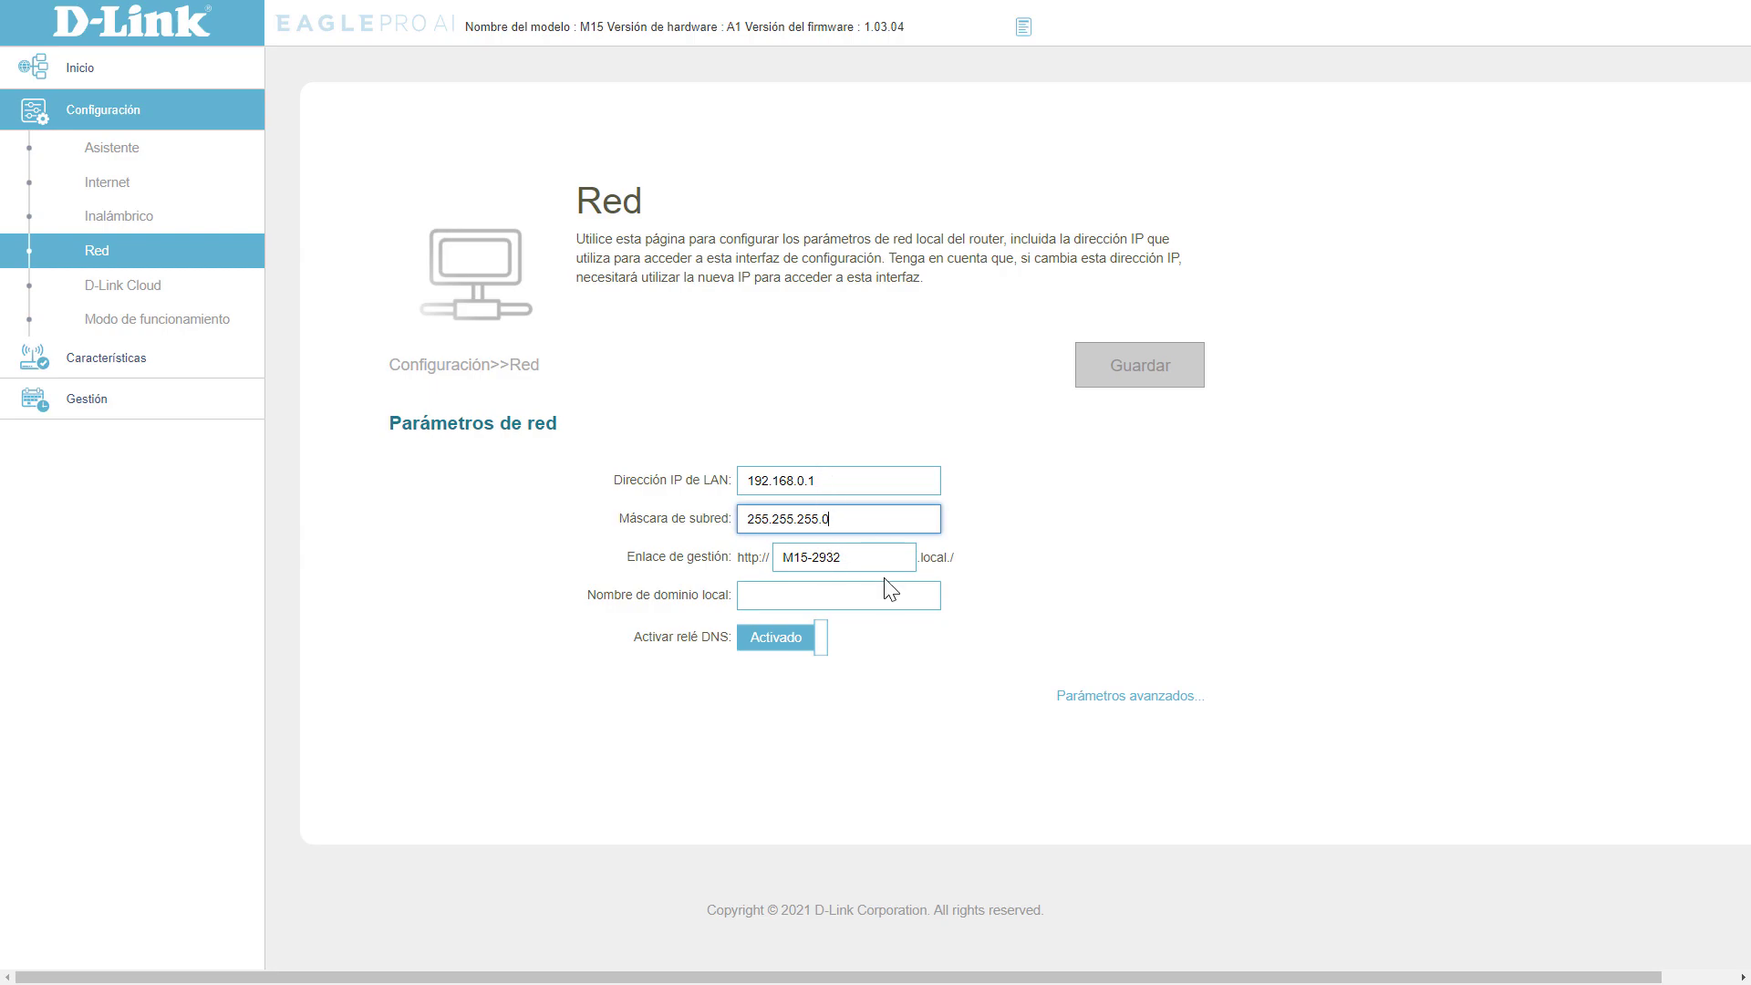
{"action": "left_click_drag", "start_coordinate": [865, 556], "coordinate": [775, 556]}
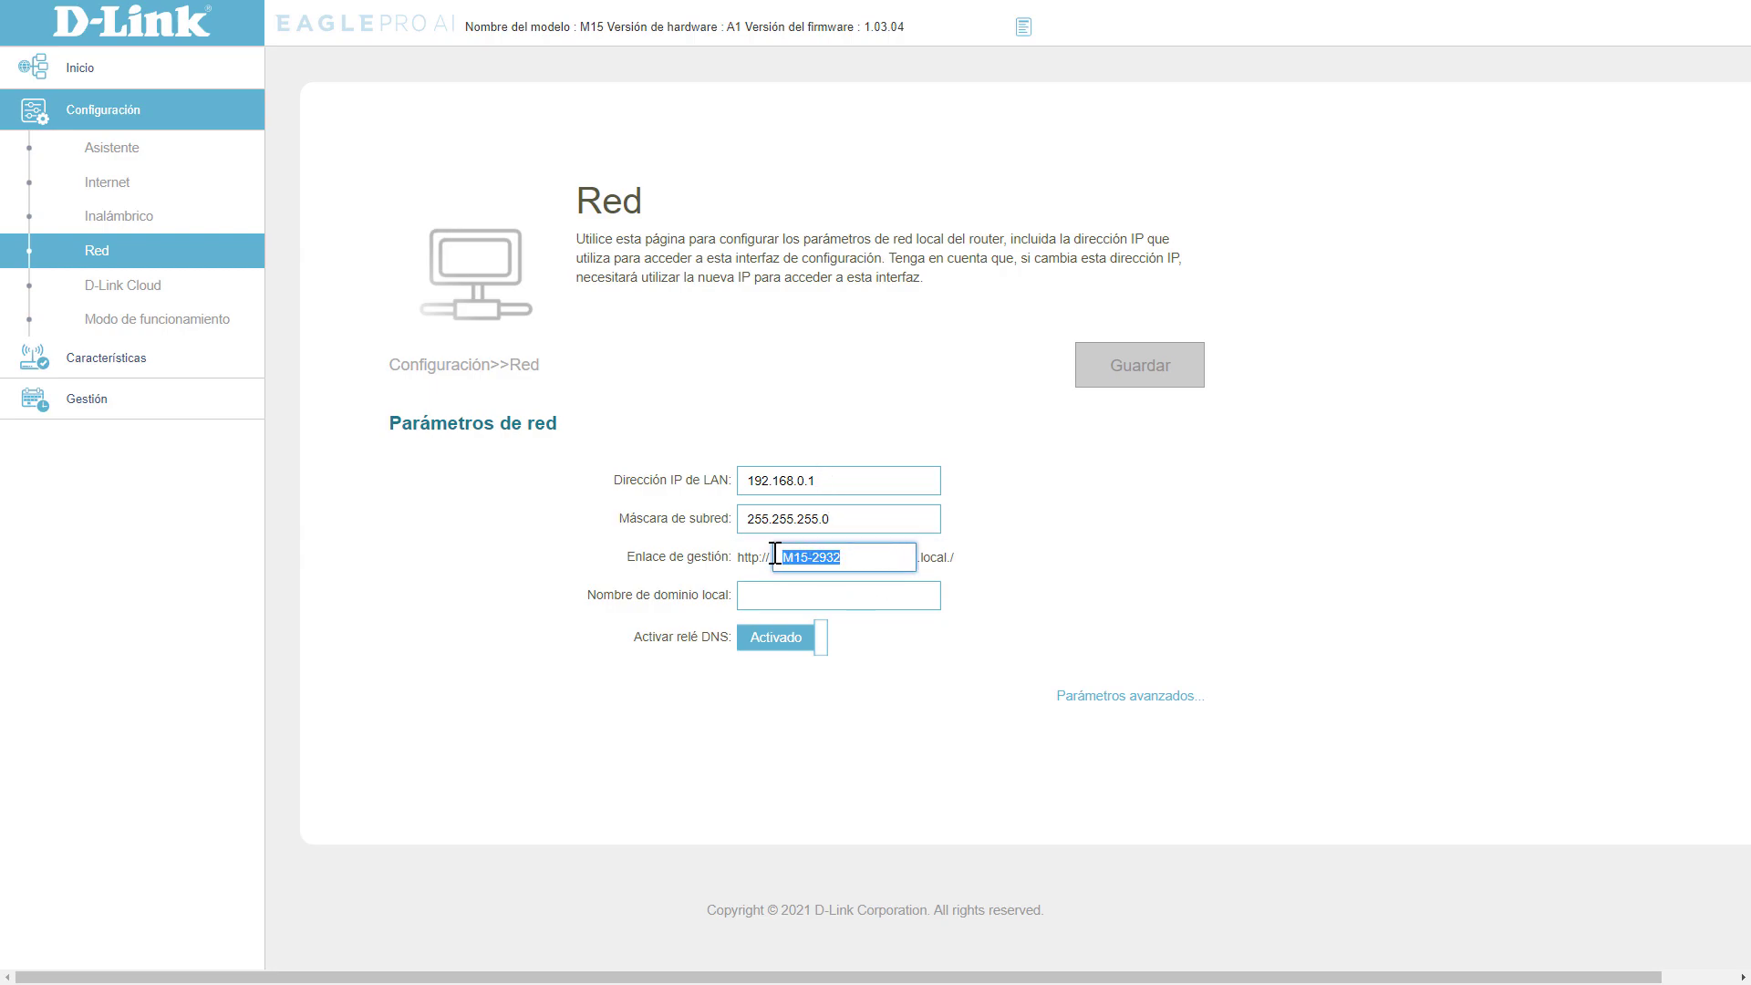
{"action": "left_click", "coordinate": [898, 645]}
Expand the network's advanced parameters and review the DHCP server, always-broadcast, WAN port speed, UPnP and multicast options.
{"action": "left_click", "coordinate": [1100, 702]}
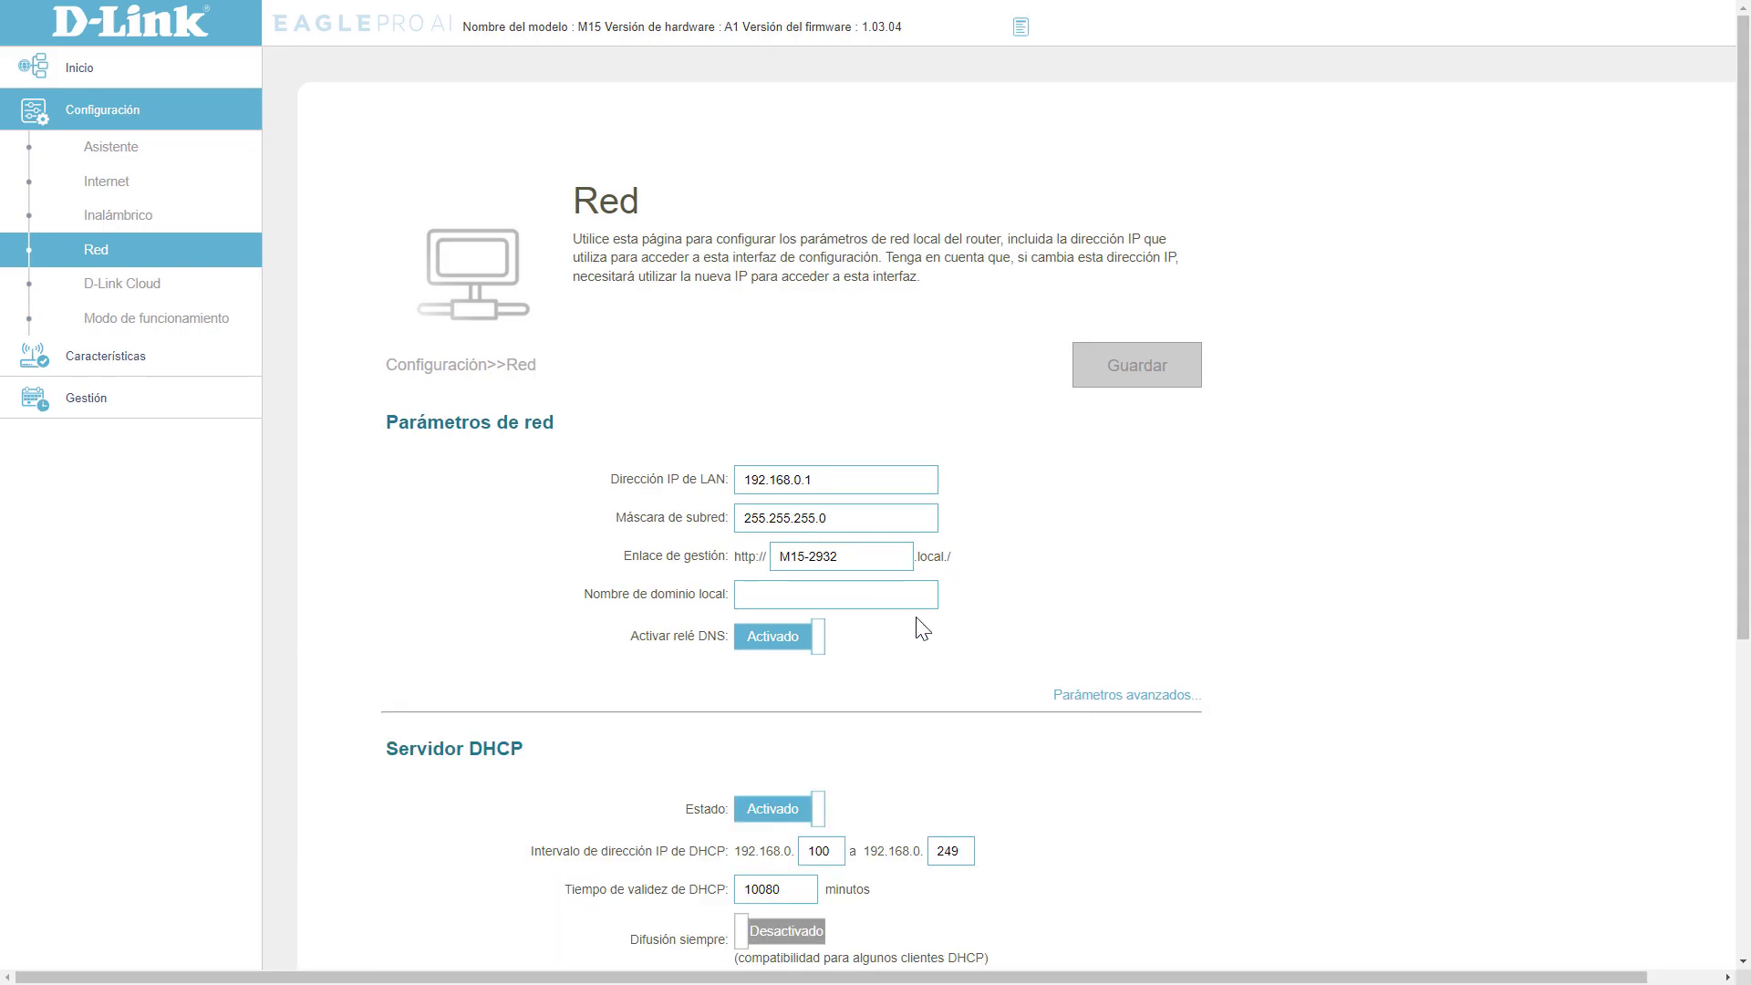
{"action": "scroll", "coordinate": [921, 627], "scroll_direction": "down", "scroll_amount": 5}
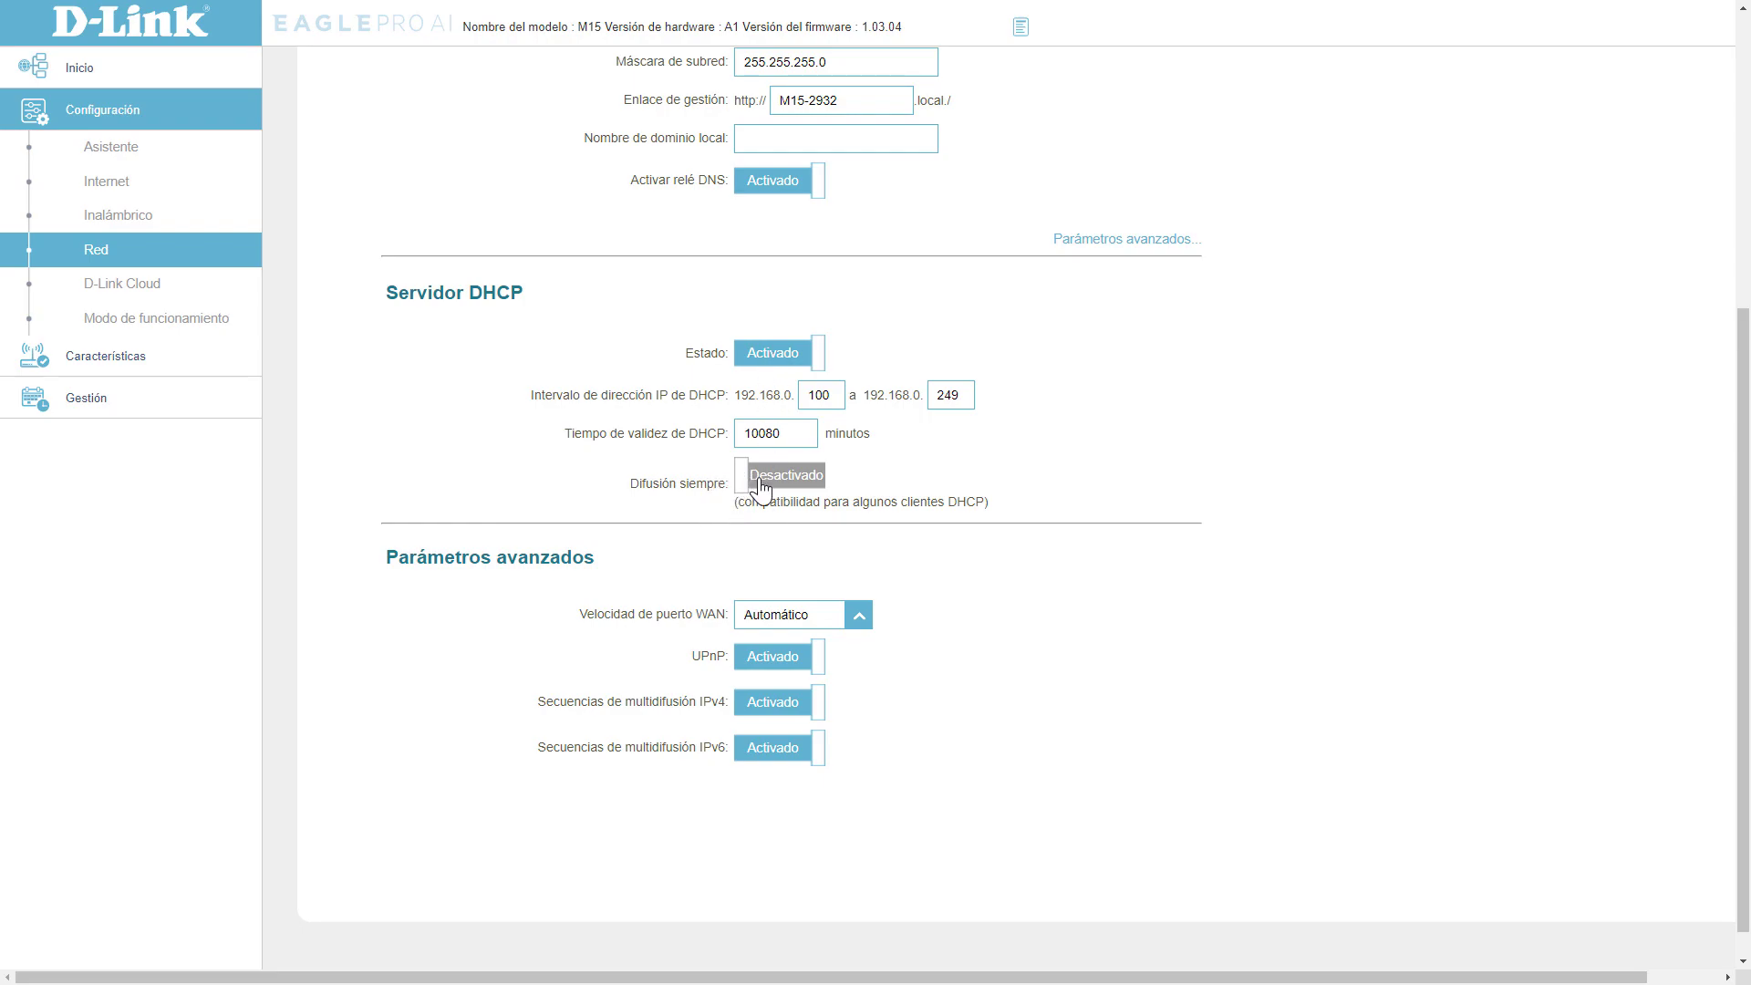
{"action": "left_click_drag", "start_coordinate": [789, 504], "coordinate": [976, 504]}
{"action": "left_click", "coordinate": [973, 504]}
{"action": "scroll", "coordinate": [851, 499], "scroll_direction": "down", "scroll_amount": 1}
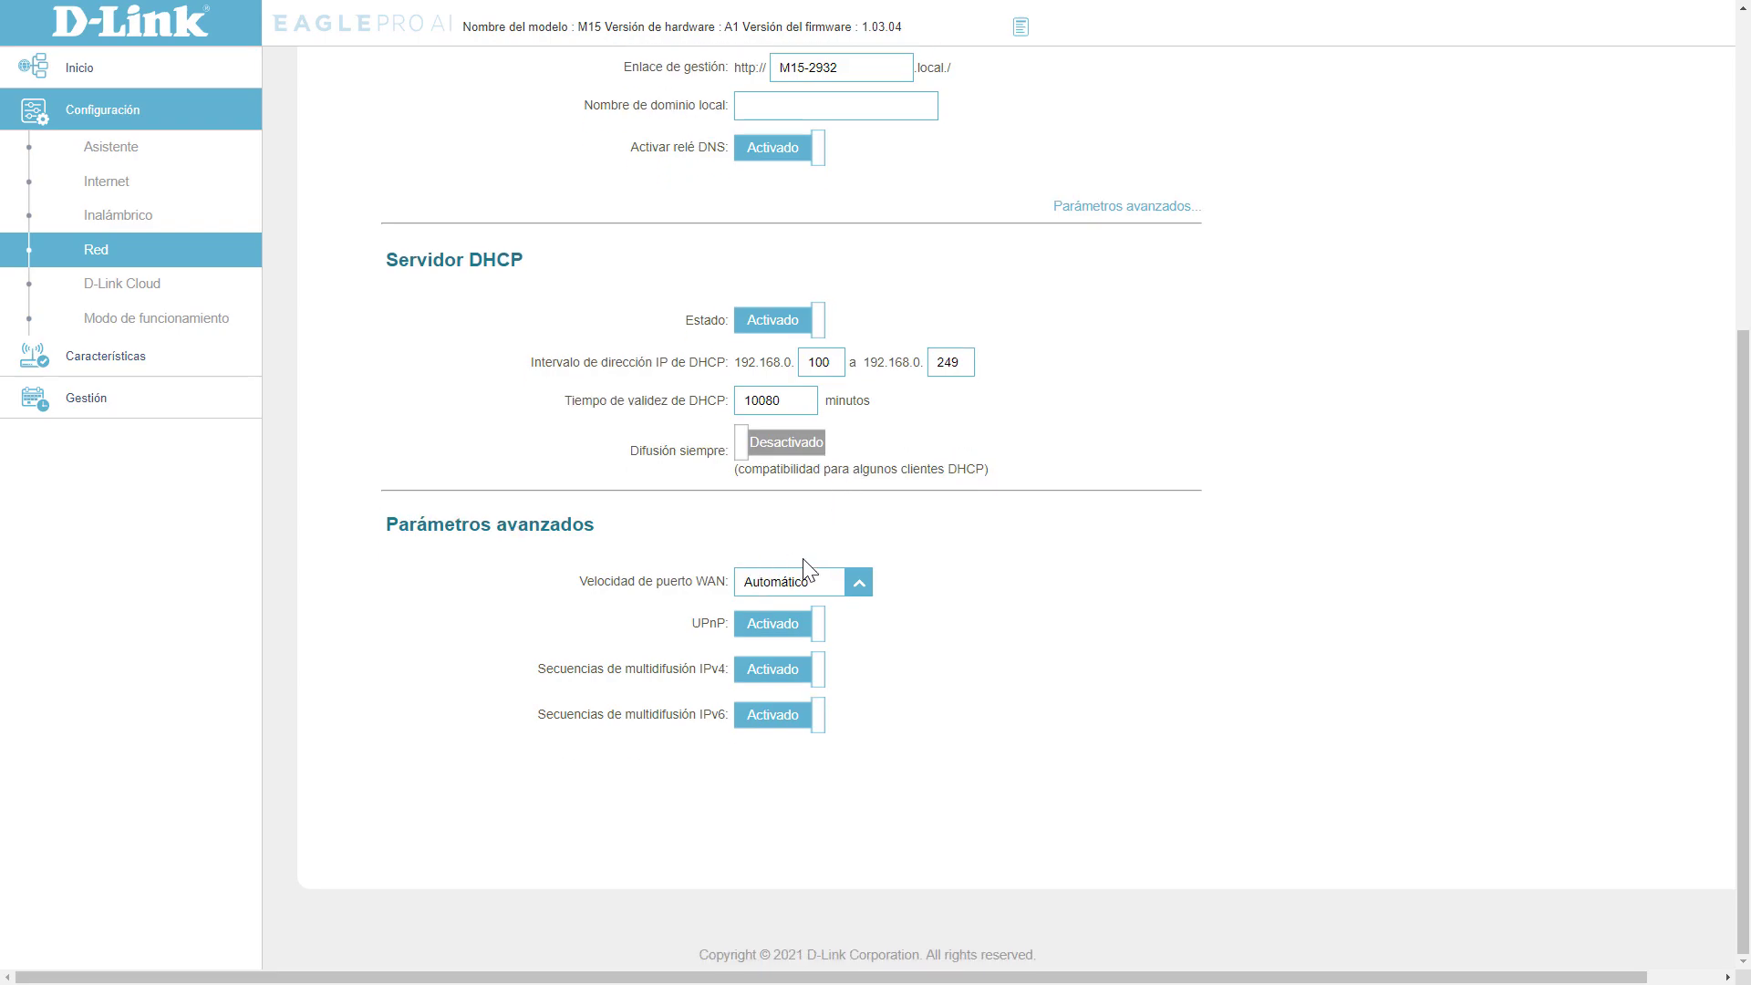
Review the WAN port speed choices, keep Automático, and examine the UPnP and IPv4 multicast settings.
{"action": "left_click", "coordinate": [857, 584]}
{"action": "left_click", "coordinate": [872, 552]}
{"action": "left_click", "coordinate": [857, 588]}
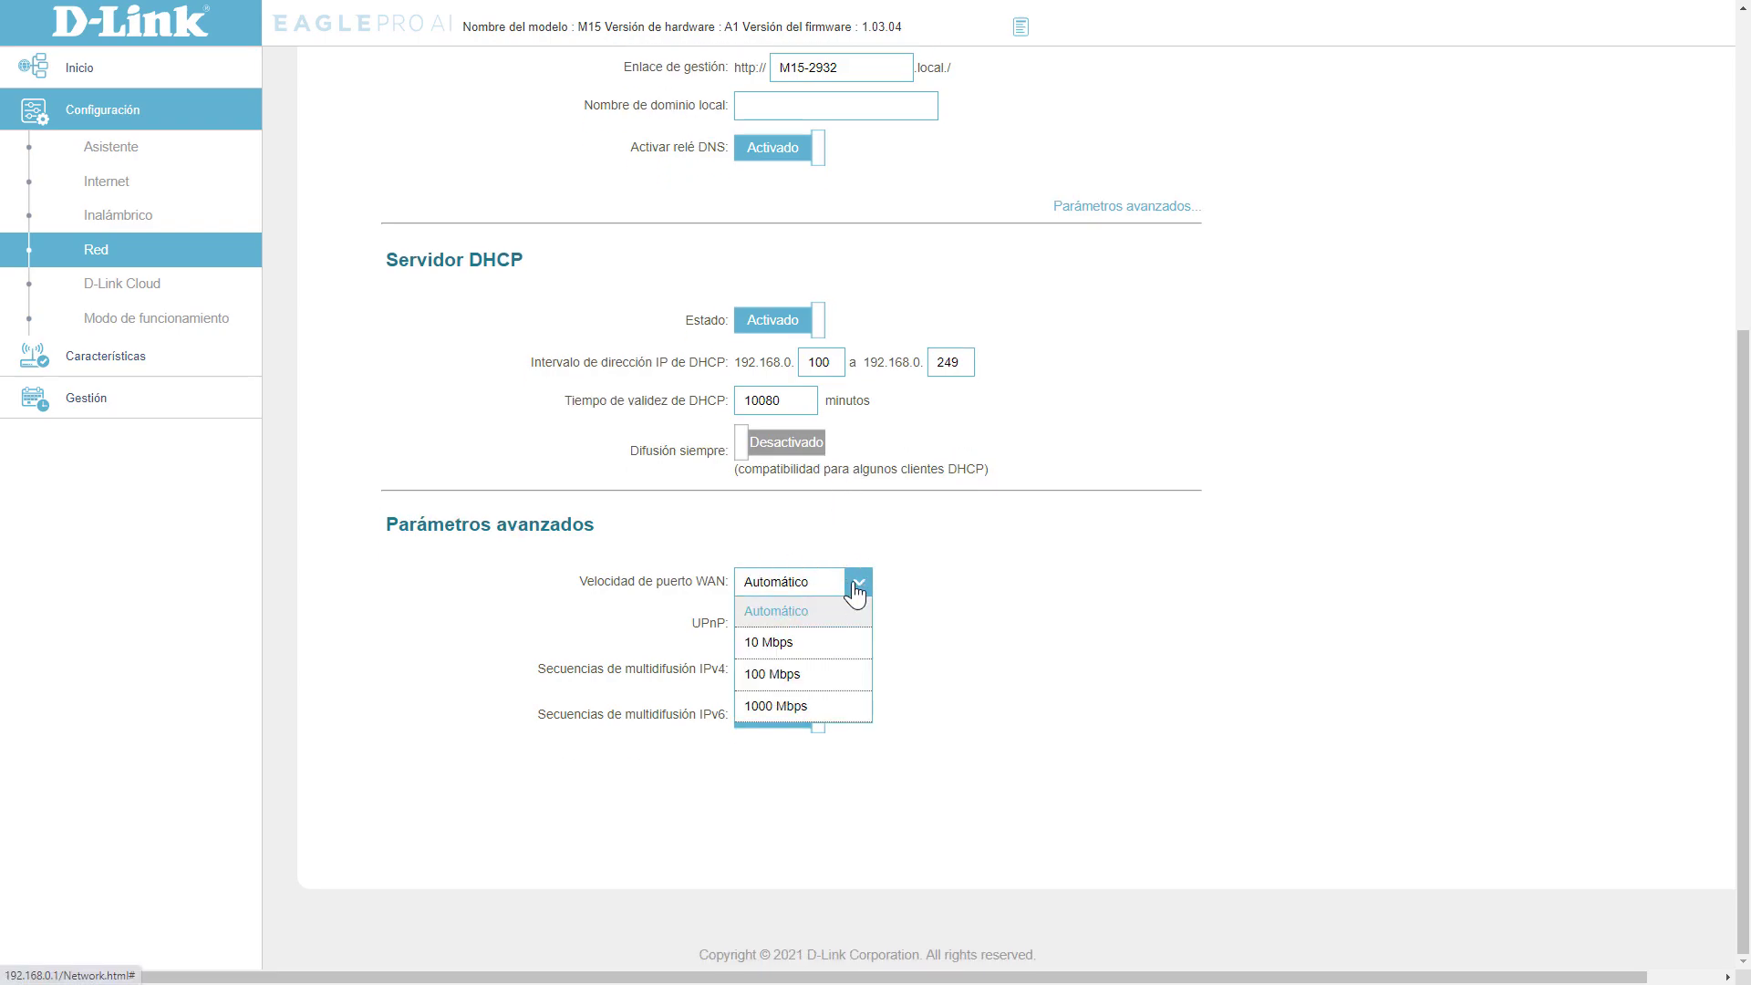
{"action": "left_click", "coordinate": [798, 609]}
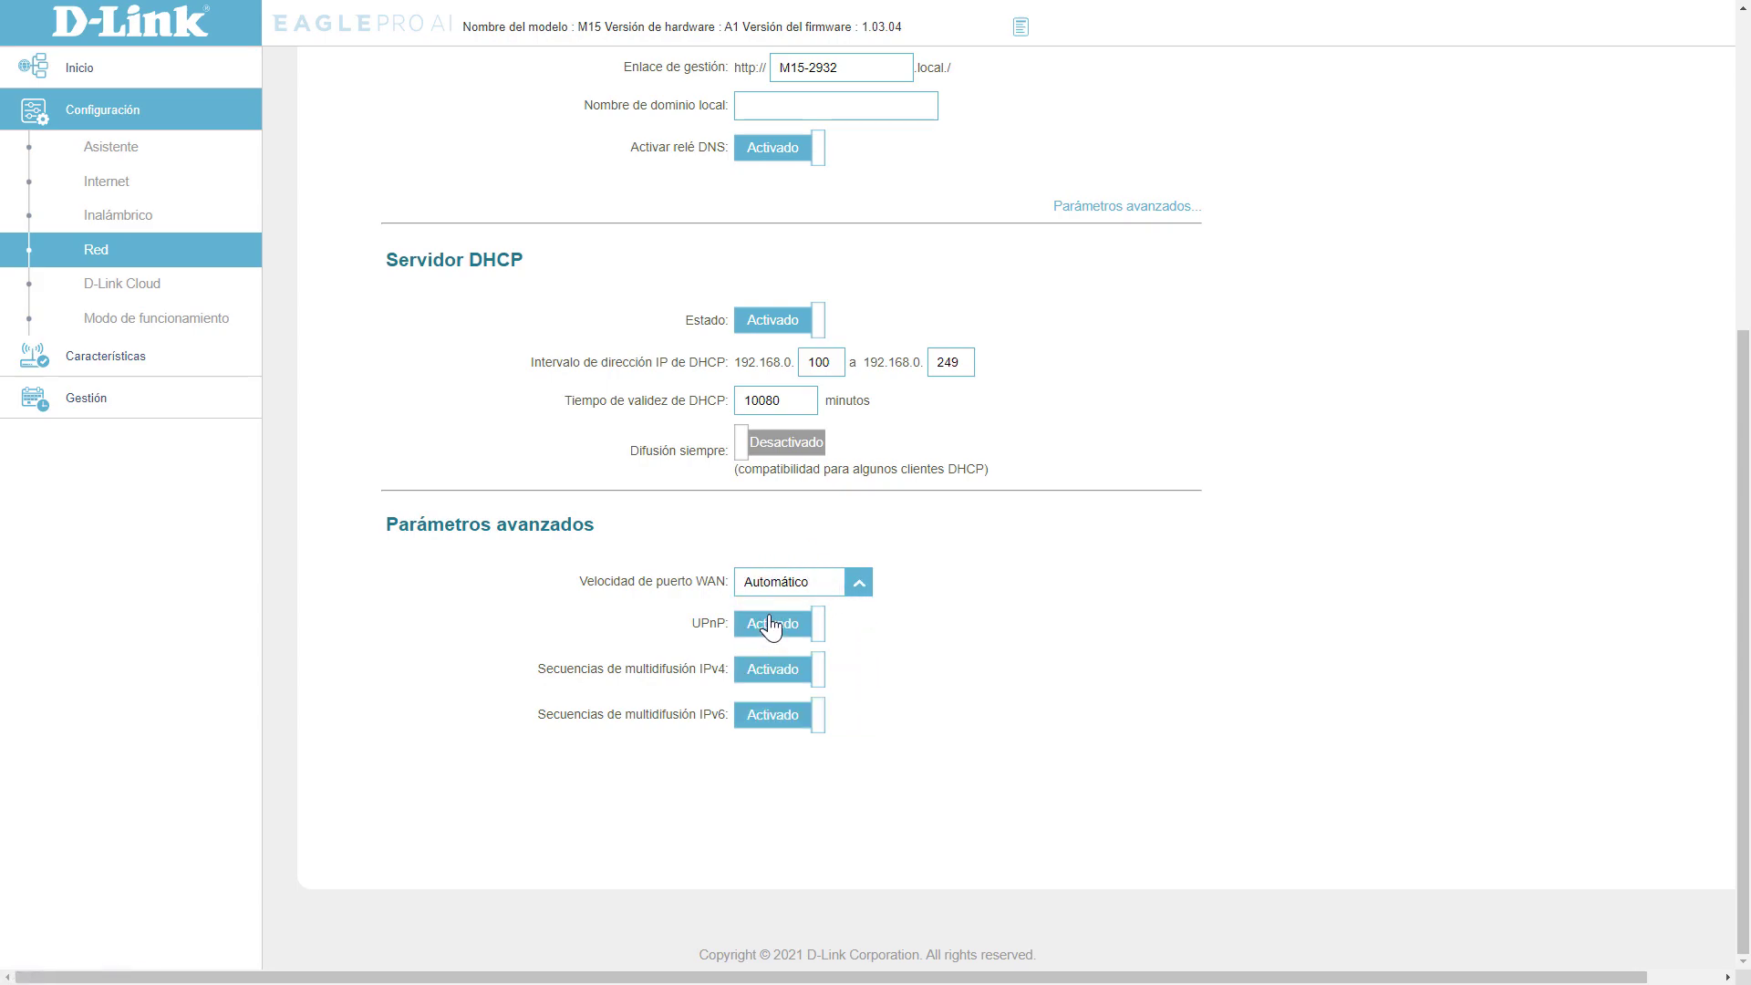
{"action": "double_click", "coordinate": [709, 623]}
{"action": "left_click", "coordinate": [592, 693]}
{"action": "left_click_drag", "start_coordinate": [539, 676], "coordinate": [709, 677]}
{"action": "left_click", "coordinate": [708, 676]}
{"action": "scroll", "coordinate": [716, 663], "scroll_direction": "up", "scroll_amount": 5}
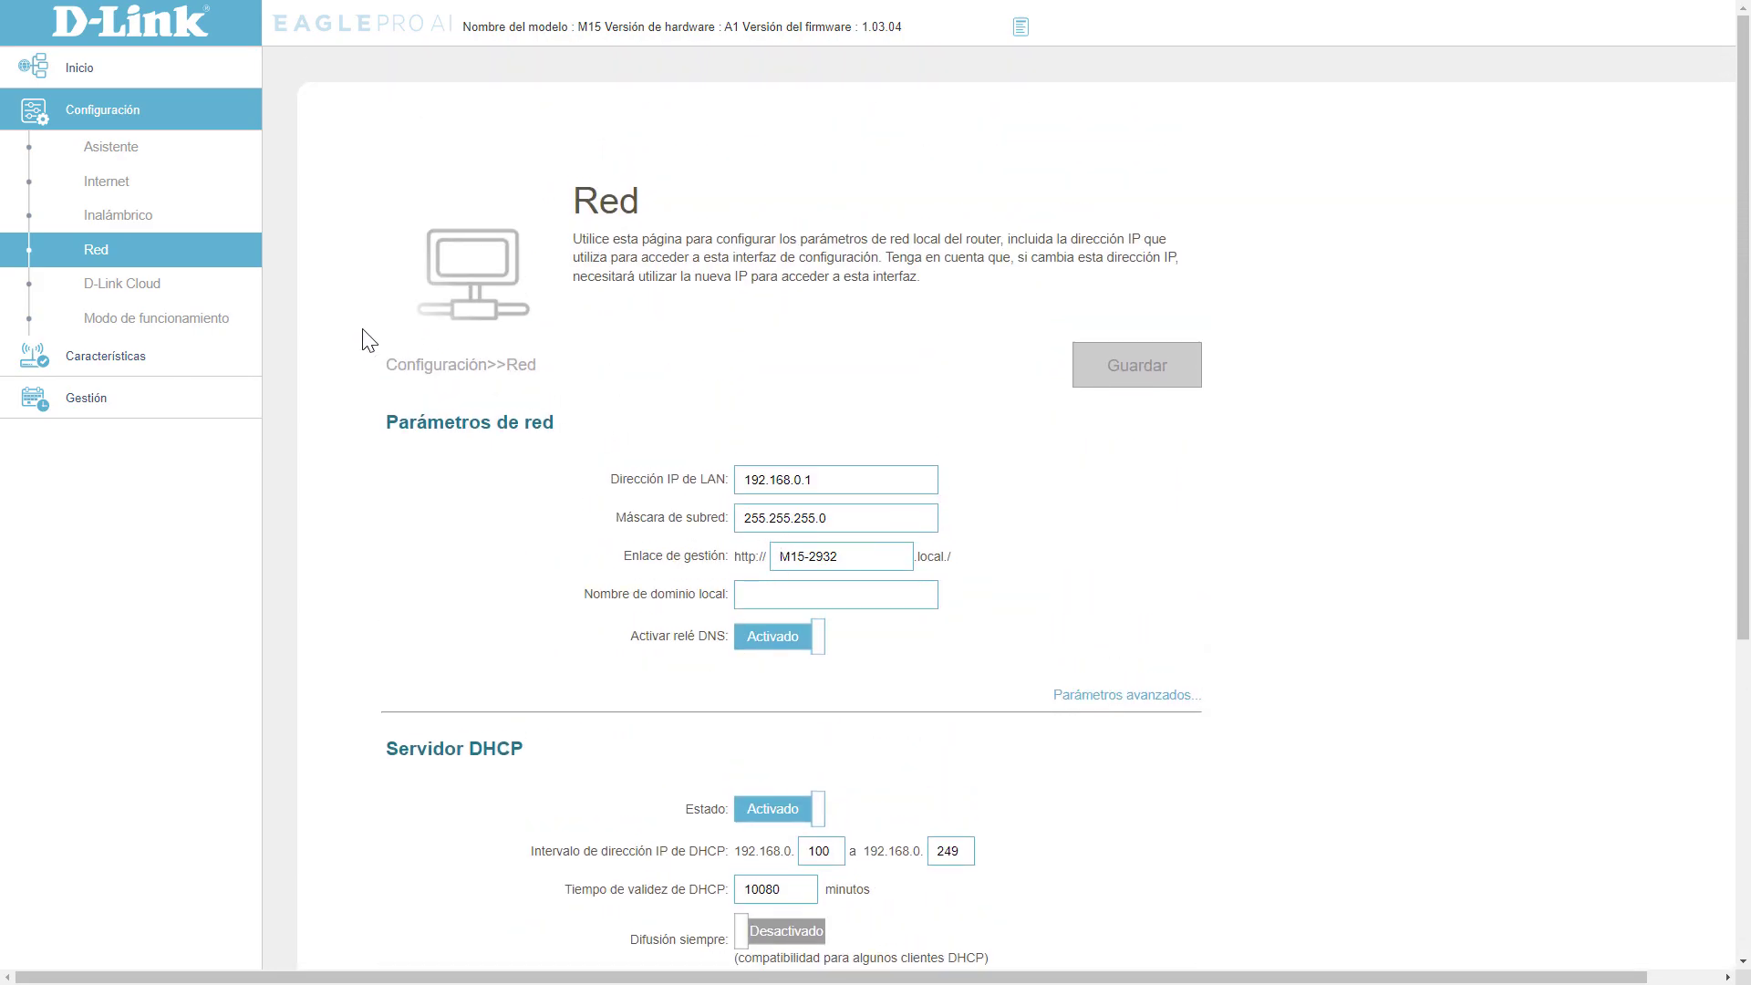
Open the D-Link Cloud settings and inspect the cloud service registration status.
{"action": "left_click", "coordinate": [151, 294]}
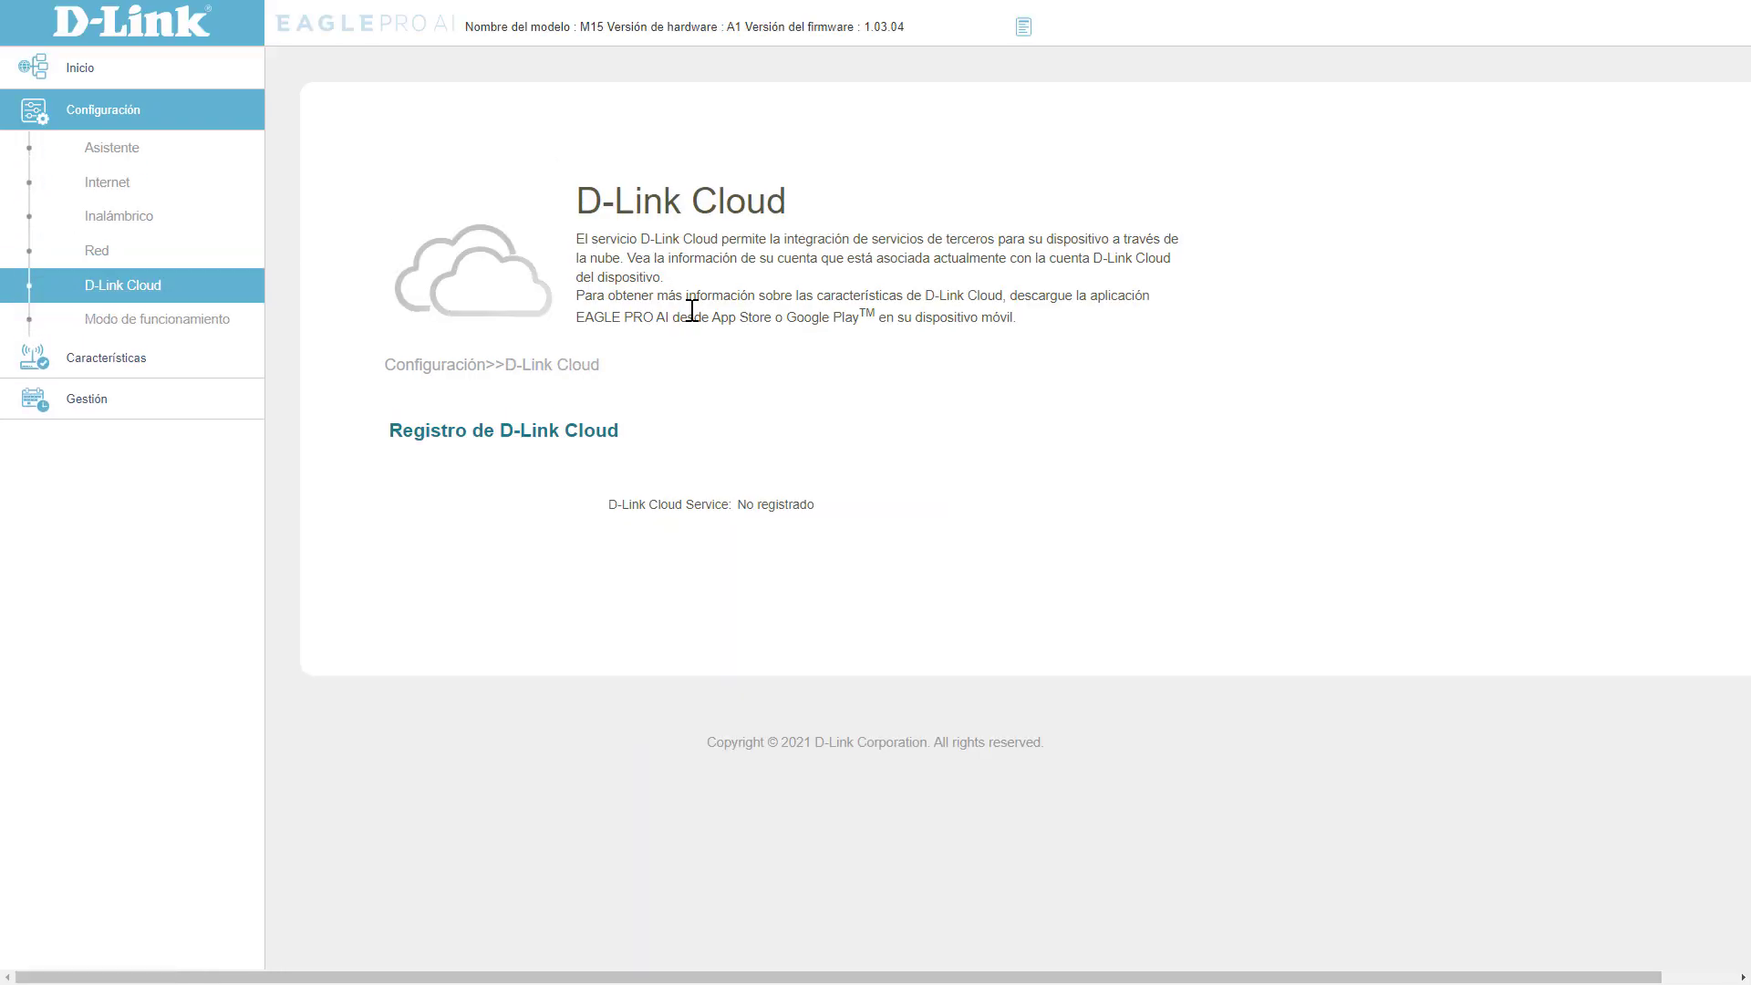
{"action": "left_click_drag", "start_coordinate": [871, 522], "coordinate": [880, 429]}
{"action": "left_click", "coordinate": [881, 429]}
{"action": "left_click_drag", "start_coordinate": [852, 508], "coordinate": [559, 500]}
{"action": "left_click_drag", "start_coordinate": [911, 512], "coordinate": [557, 506]}
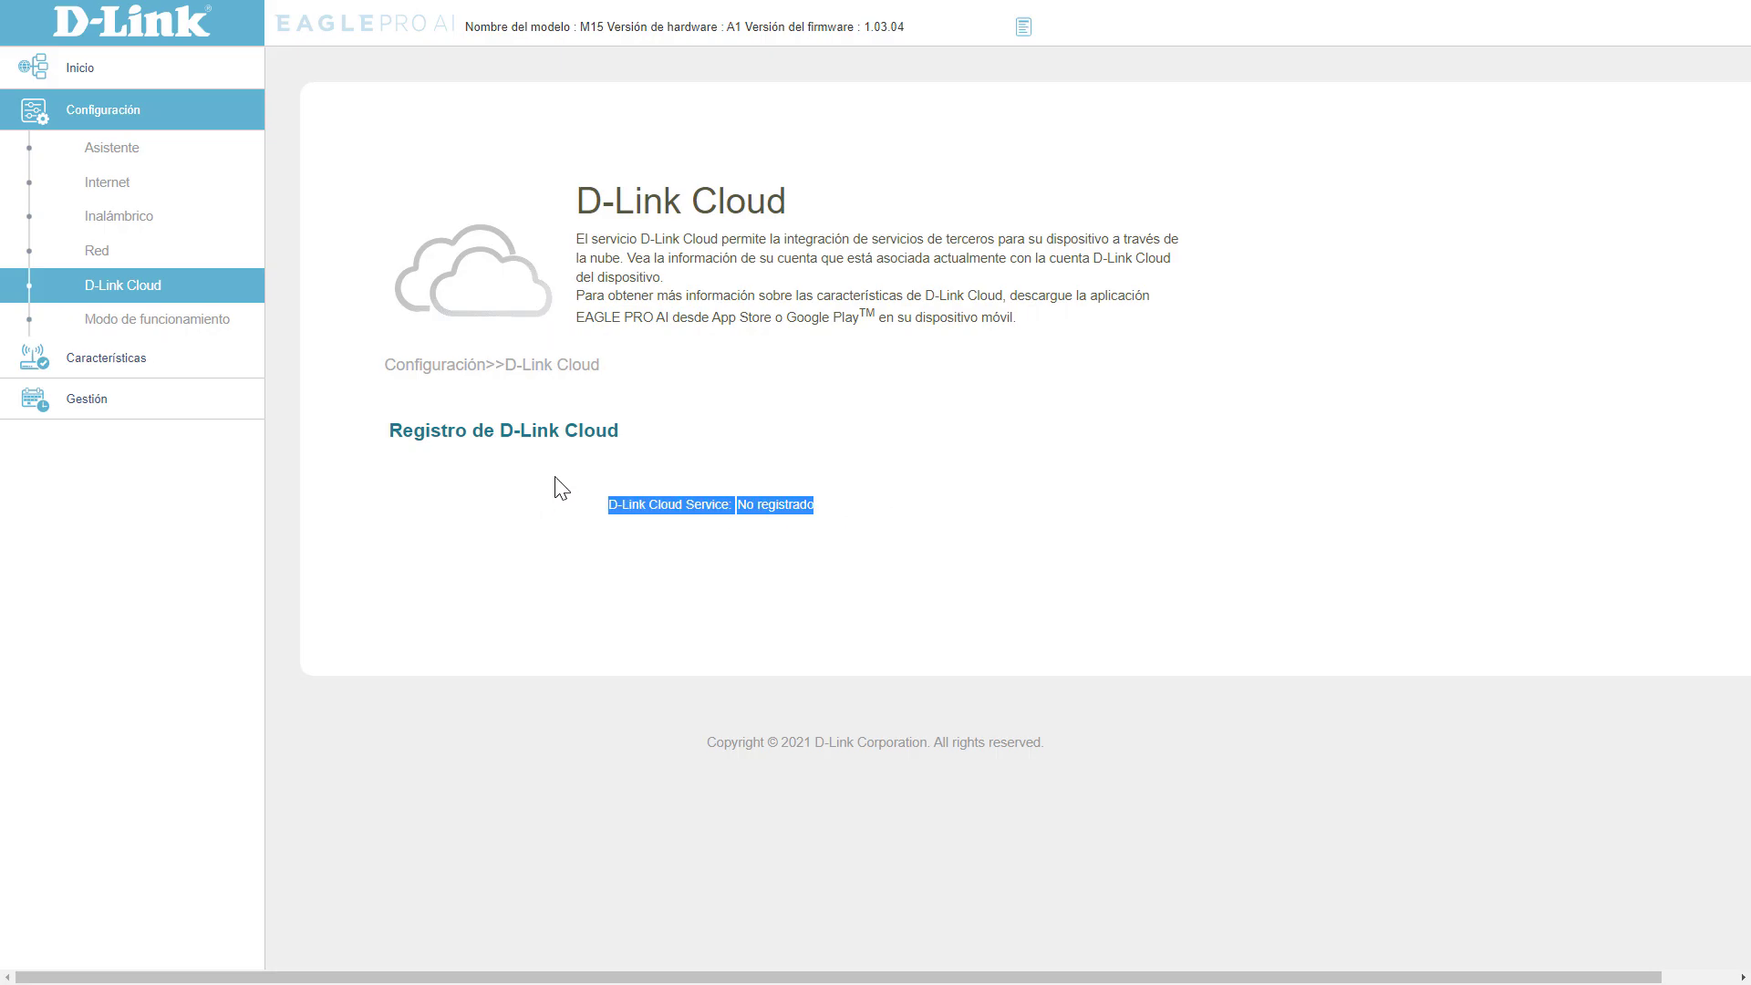
Open the operating mode settings, view the available modes, and keep Modo de router selected.
{"action": "left_click", "coordinate": [165, 322]}
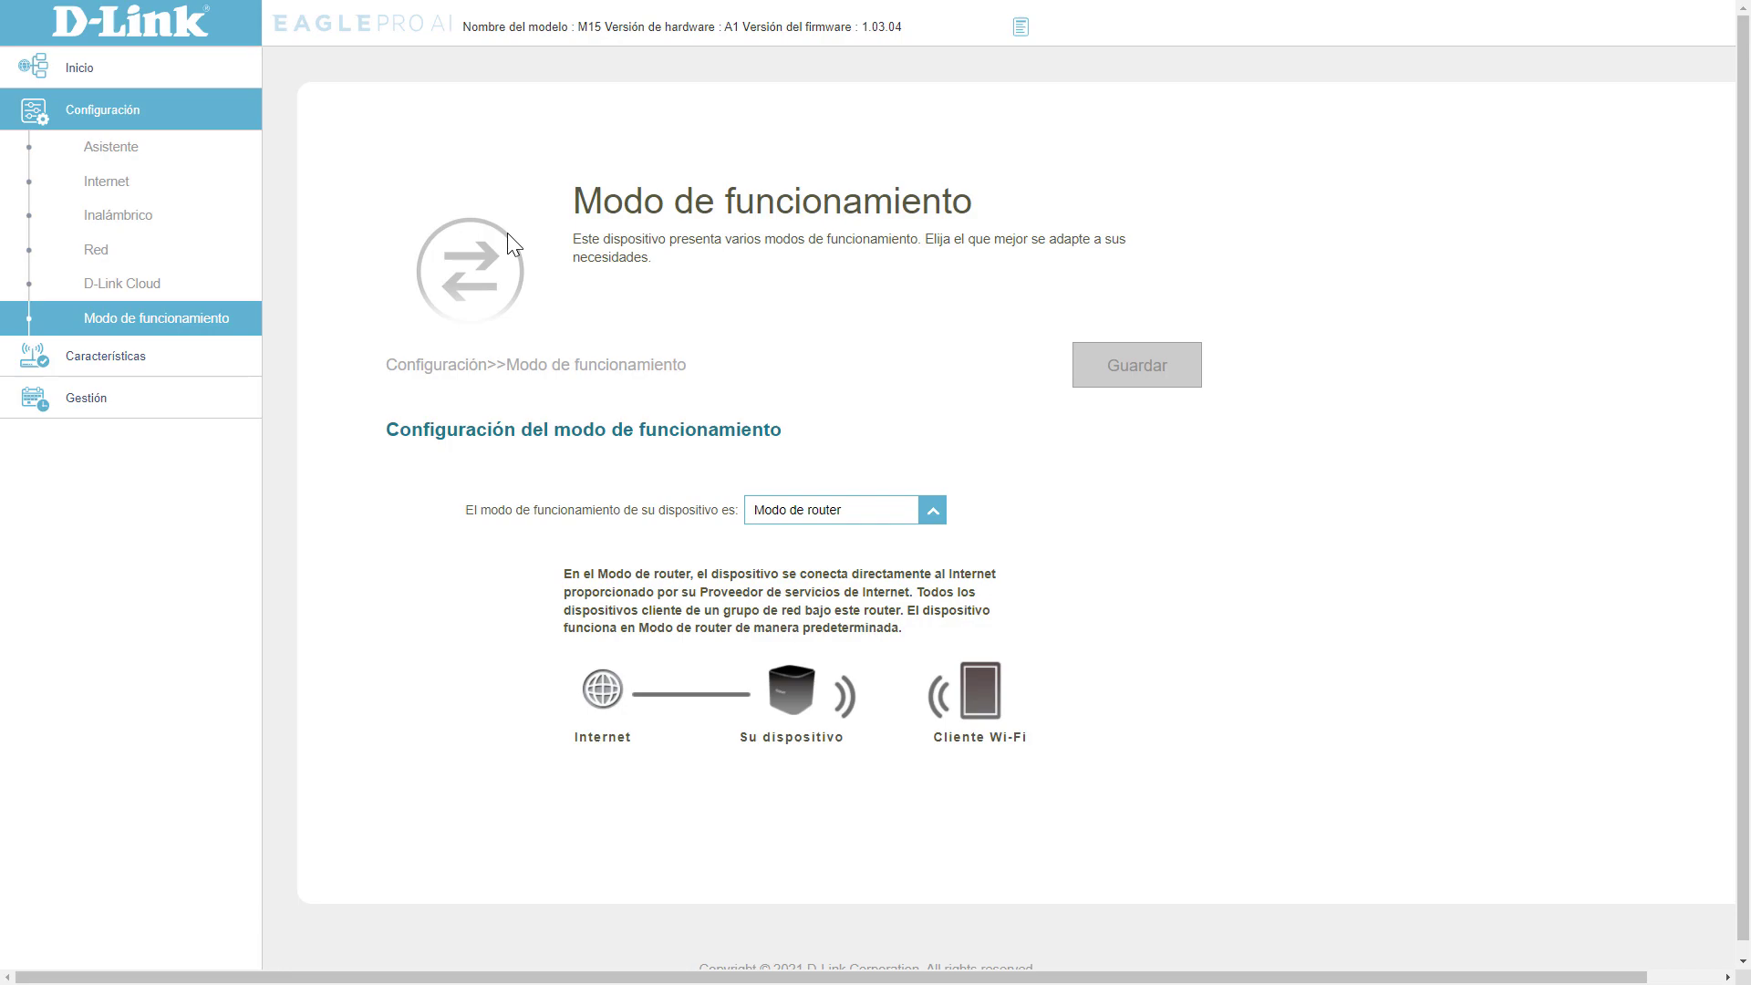
{"action": "scroll", "coordinate": [594, 320], "scroll_direction": "down", "scroll_amount": 1}
{"action": "left_click", "coordinate": [928, 498]}
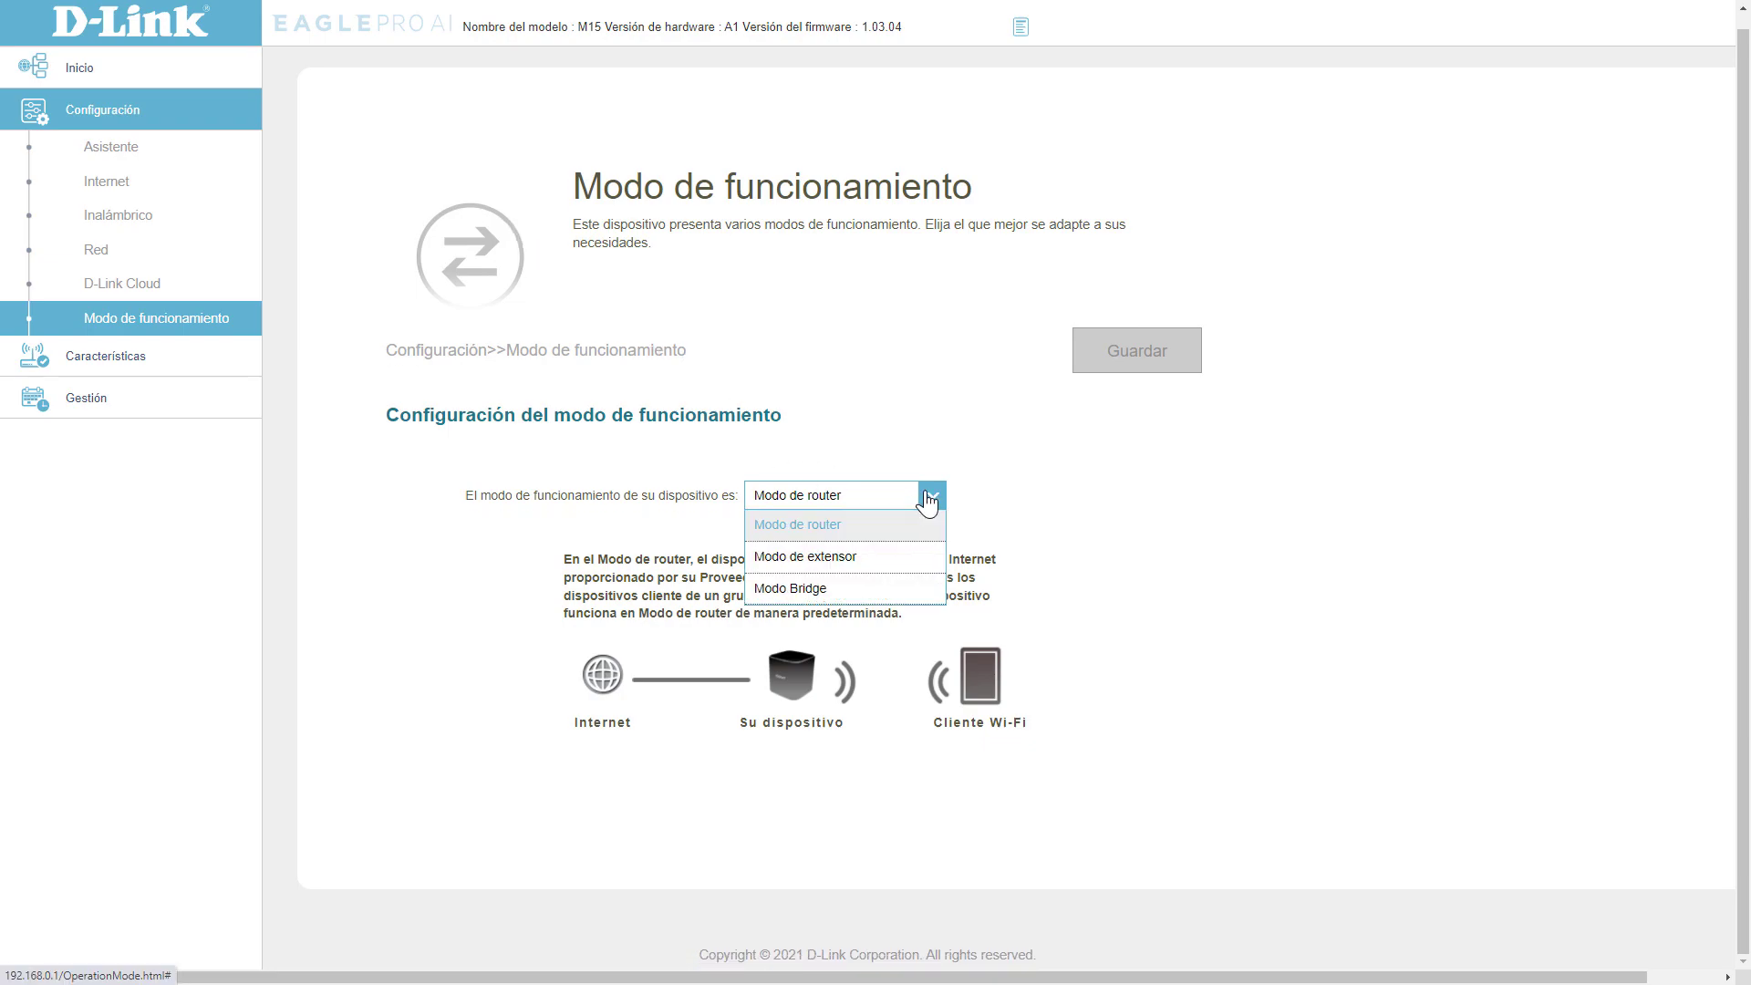
{"action": "left_click", "coordinate": [832, 532]}
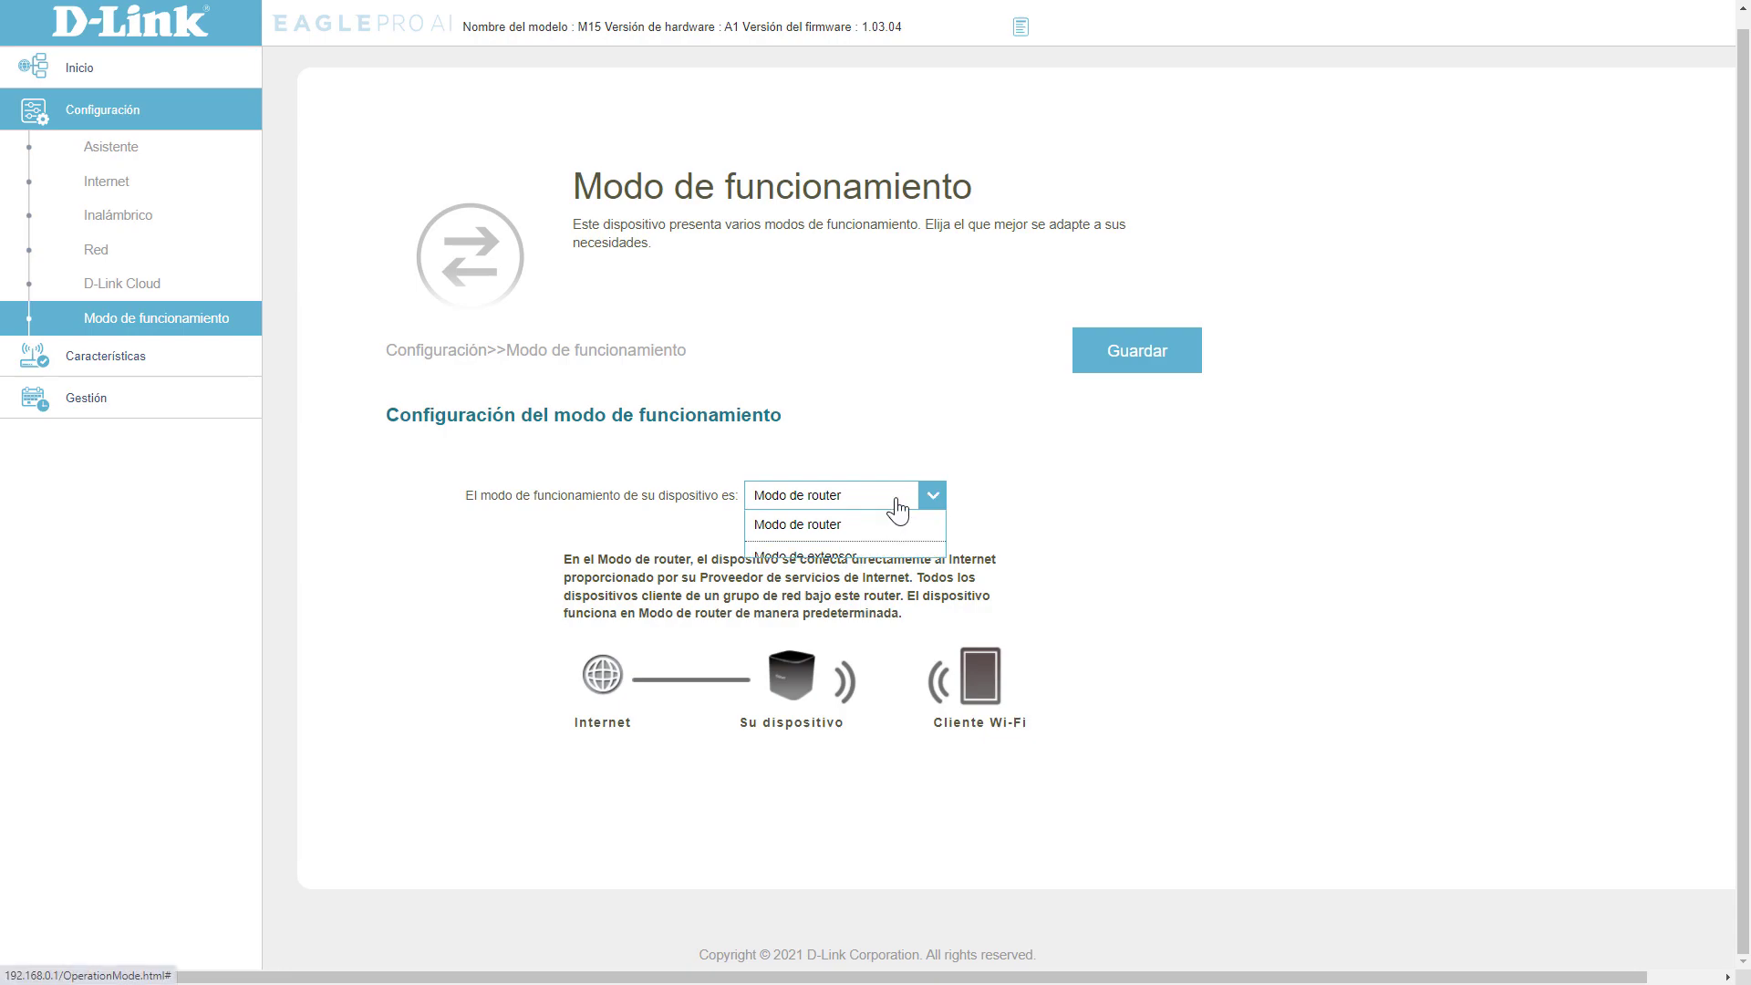
Select Modo de extensor as the operating mode and read its description and mesh disconnection notice.
{"action": "left_click", "coordinate": [899, 504]}
{"action": "left_click", "coordinate": [848, 558]}
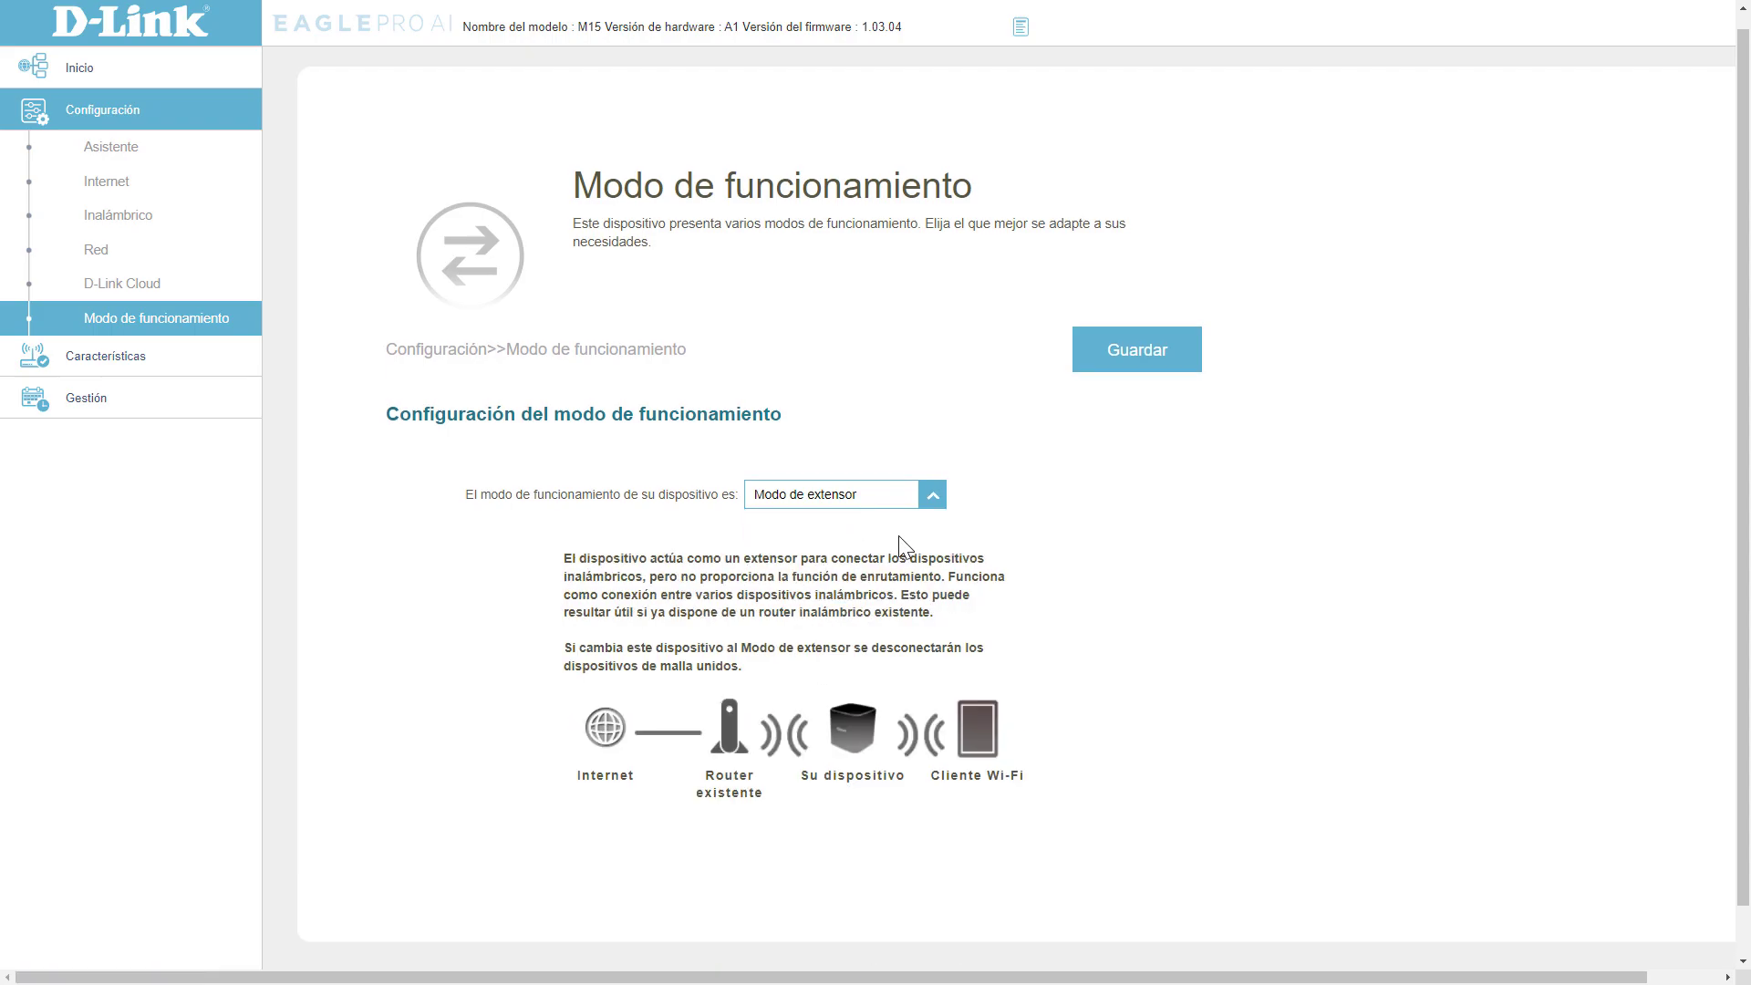
{"action": "scroll", "coordinate": [899, 535], "scroll_direction": "down", "scroll_amount": 1}
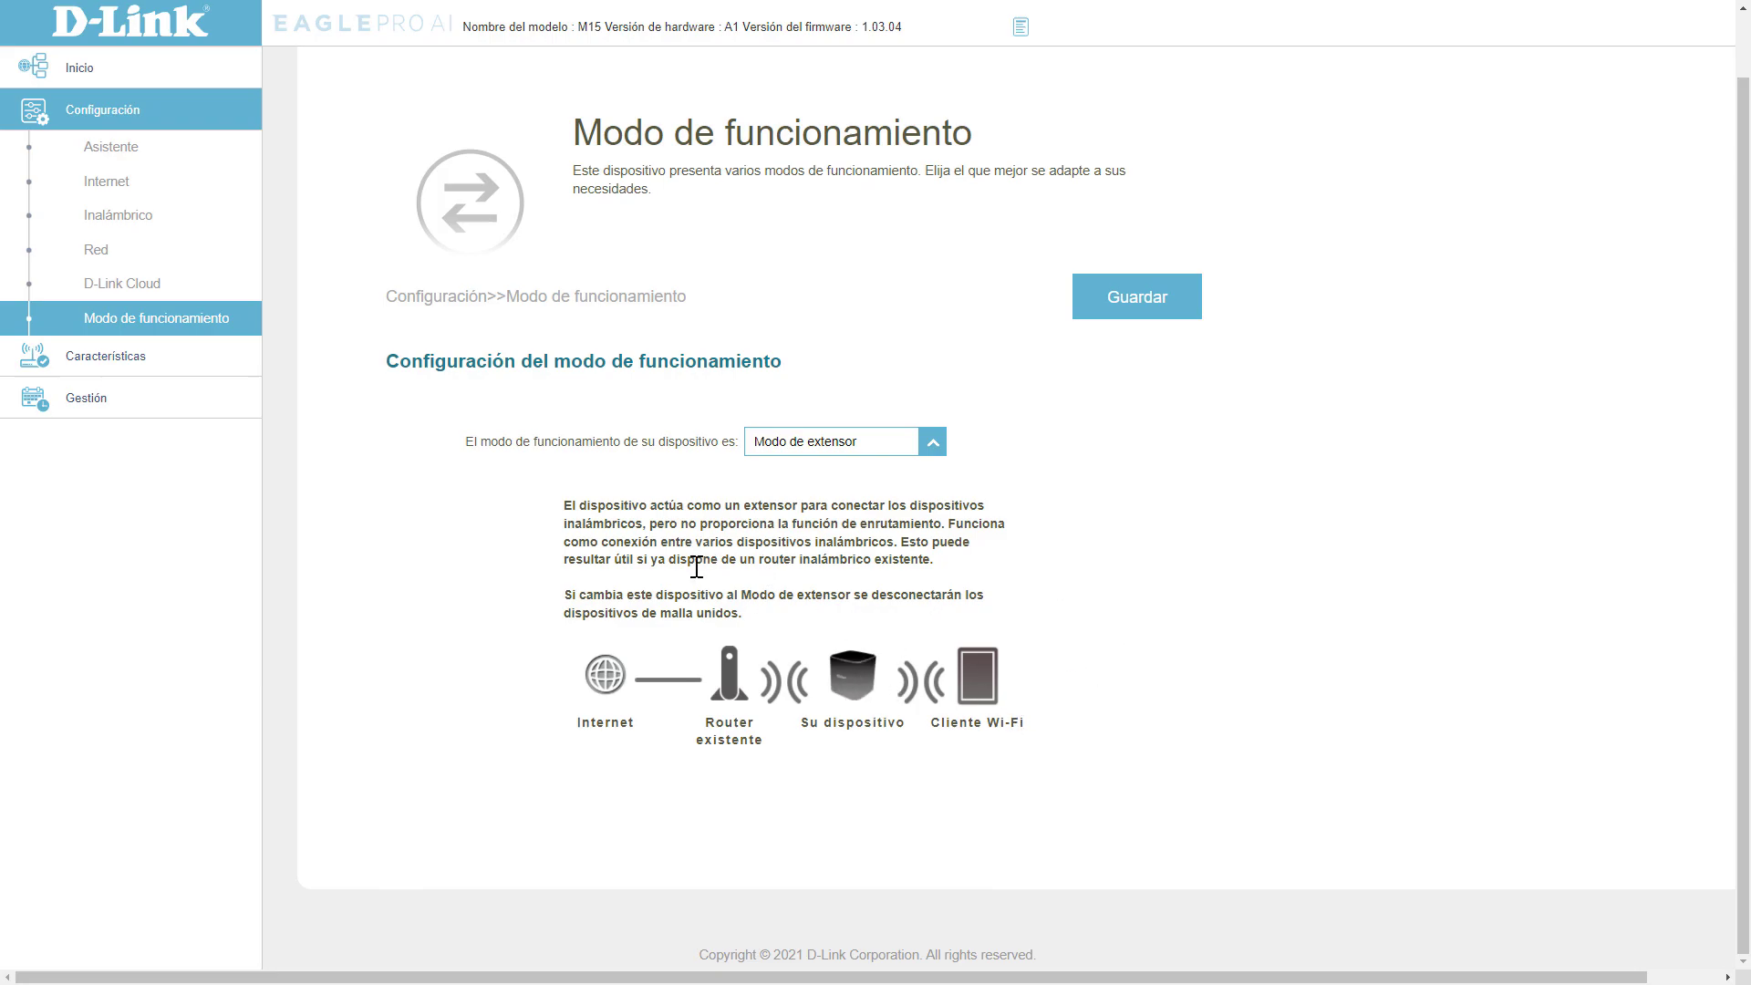
{"action": "left_click_drag", "start_coordinate": [586, 599], "coordinate": [953, 609]}
{"action": "left_click_drag", "start_coordinate": [766, 625], "coordinate": [618, 594]}
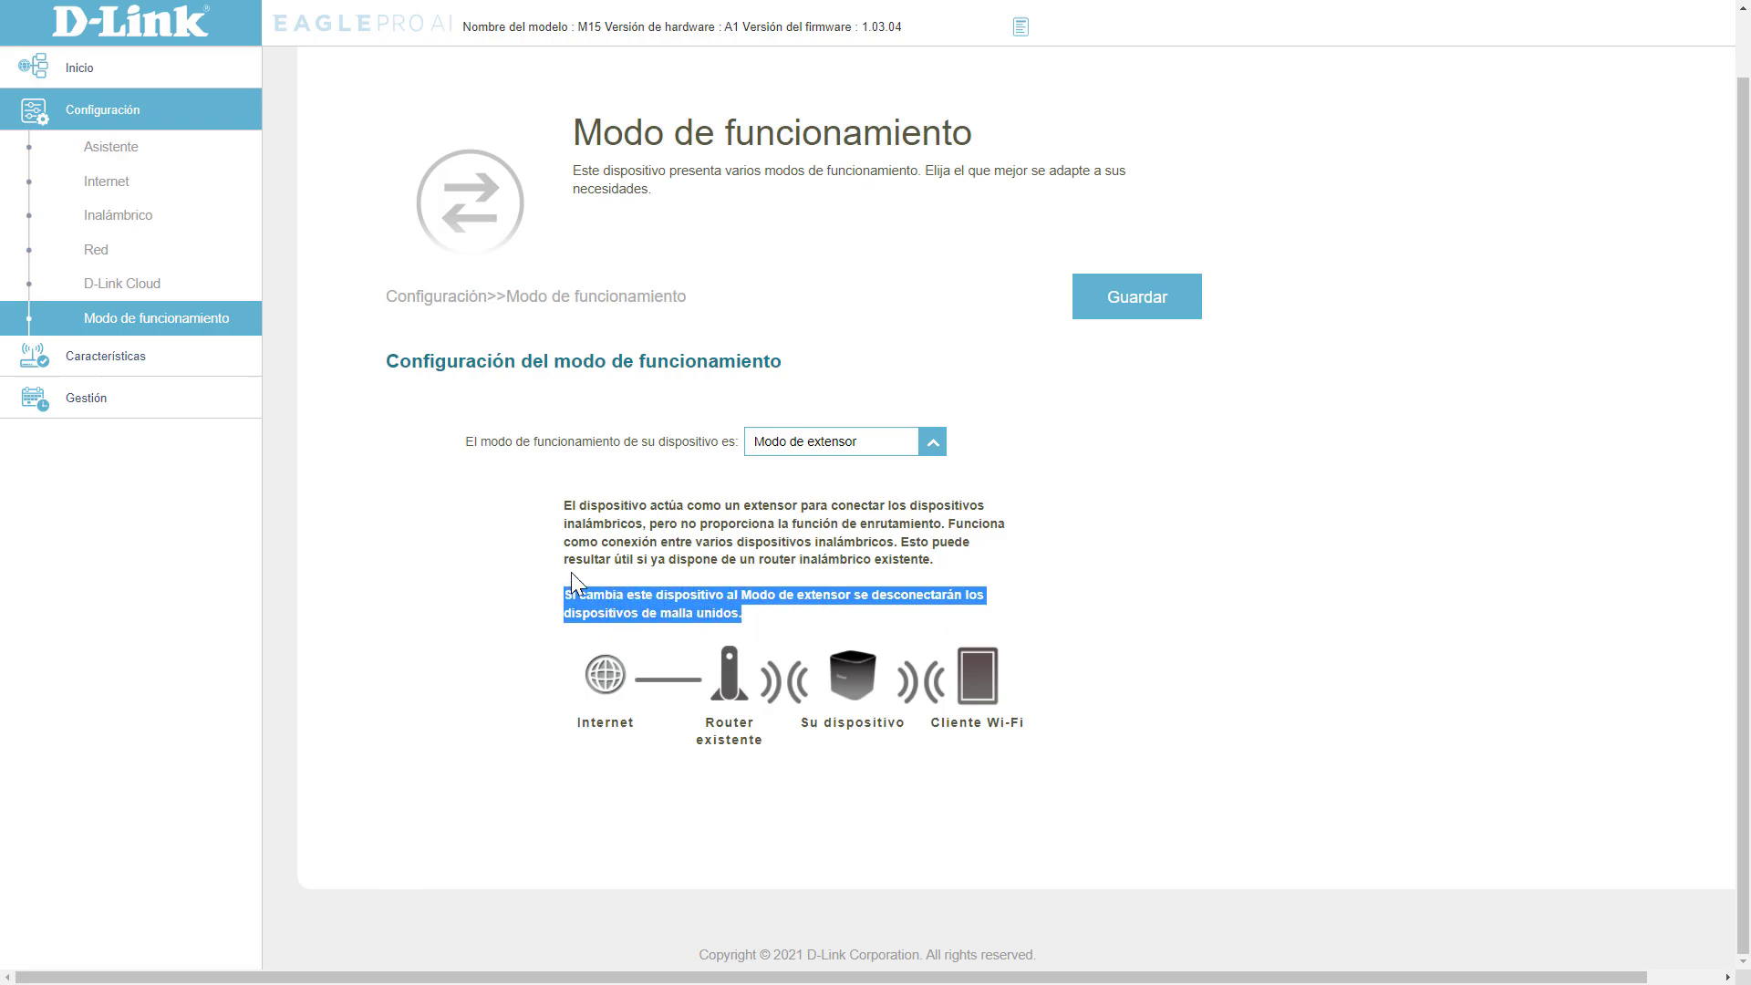
{"action": "mouse_move", "coordinate": [565, 505]}
{"action": "left_mouse_down"}
{"action": "mouse_move", "coordinate": [670, 542]}
{"action": "mouse_move", "coordinate": [755, 616]}
{"action": "mouse_move", "coordinate": [564, 507]}
{"action": "left_mouse_up"}
{"action": "left_click", "coordinate": [775, 627]}
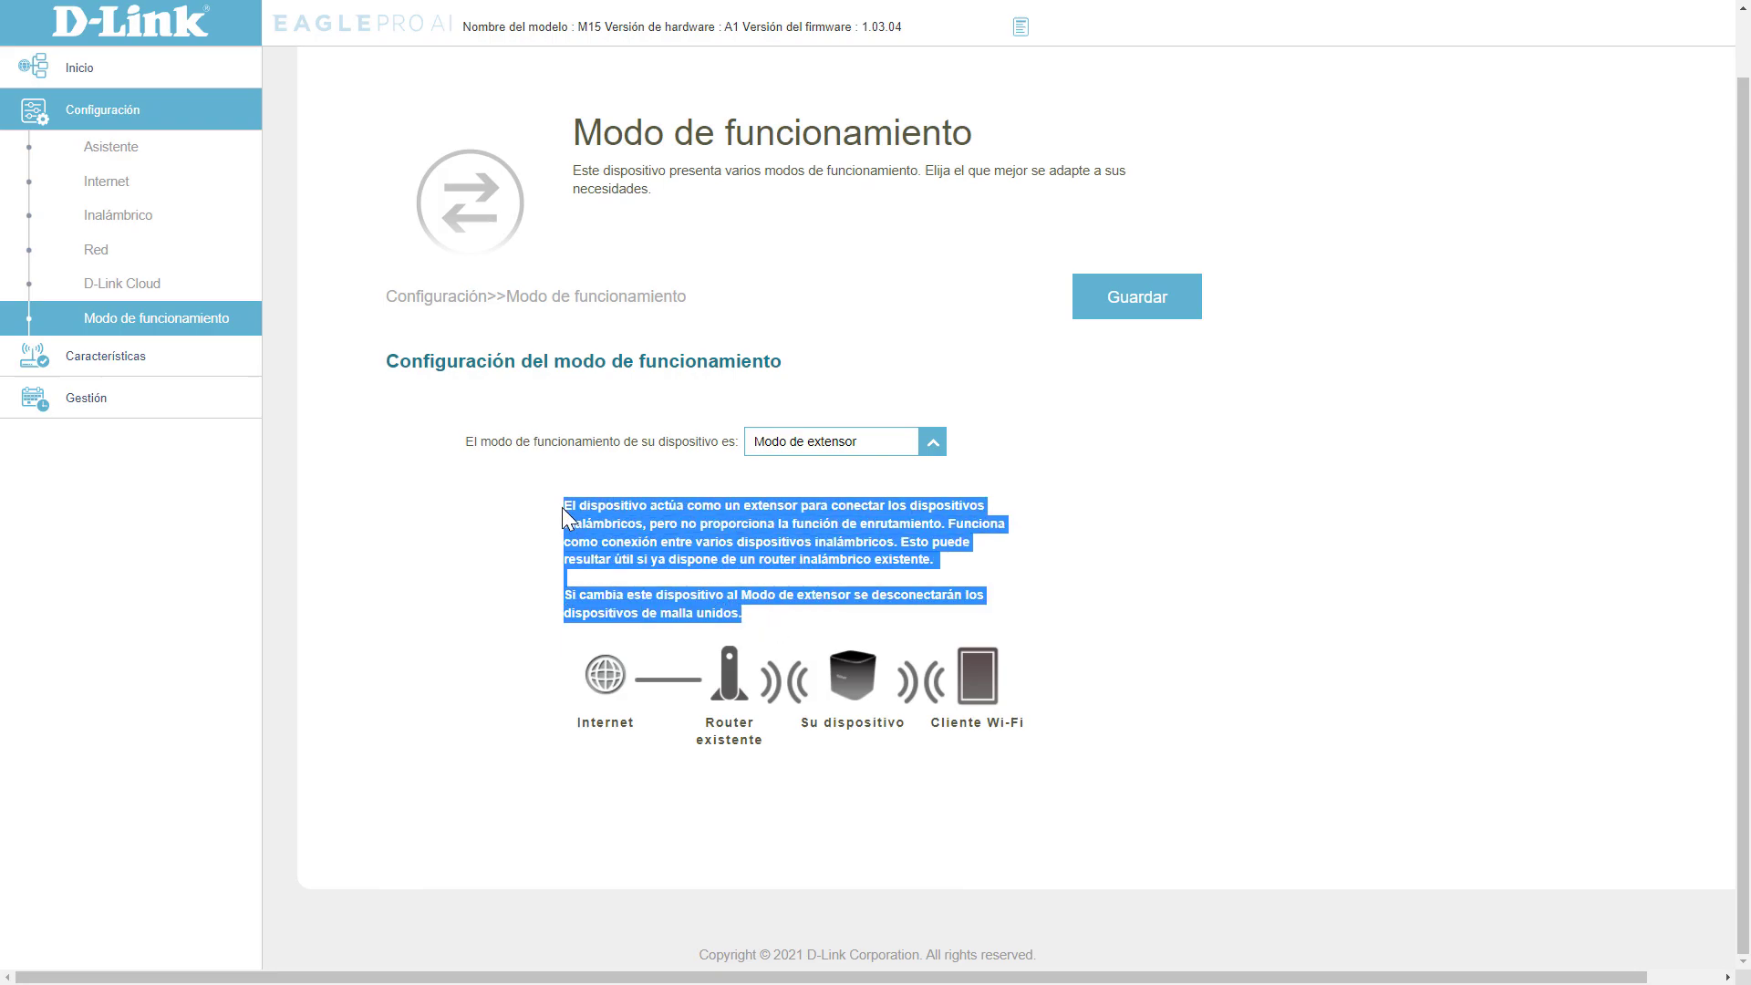
Select Modo Bridge as the operating mode and read its description of parental control, QoS and firewall handling.
{"action": "left_click", "coordinate": [889, 446]}
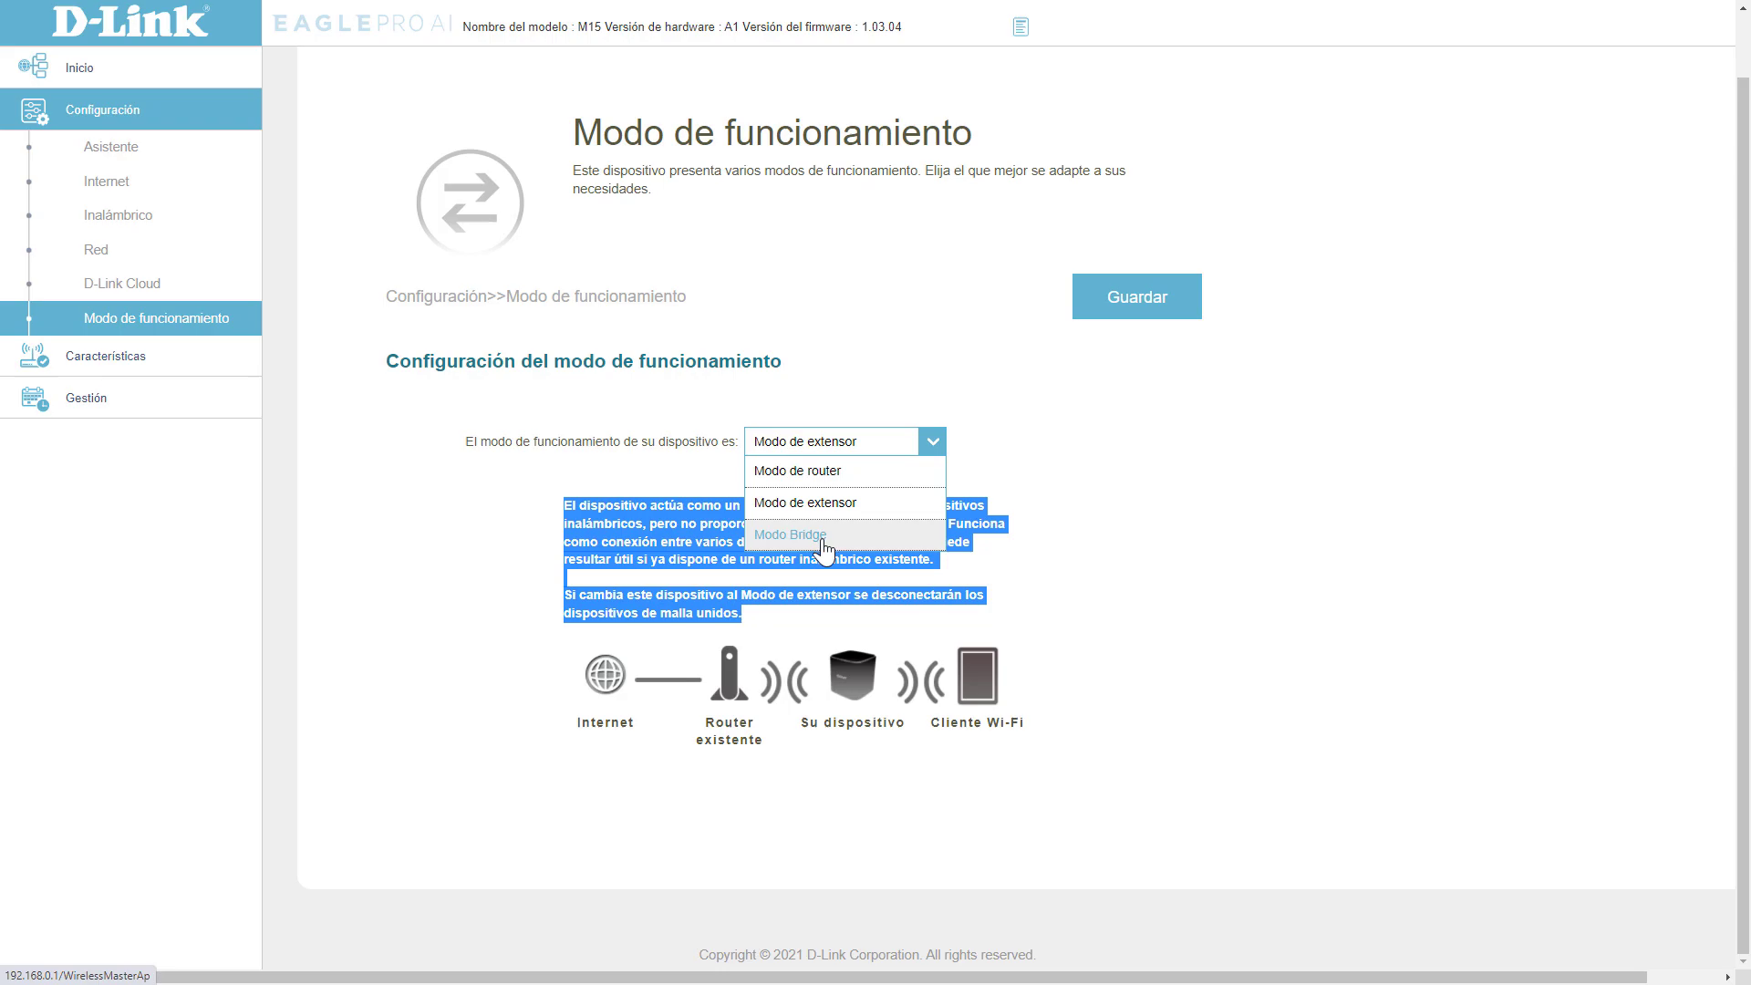
{"action": "left_click", "coordinate": [837, 534]}
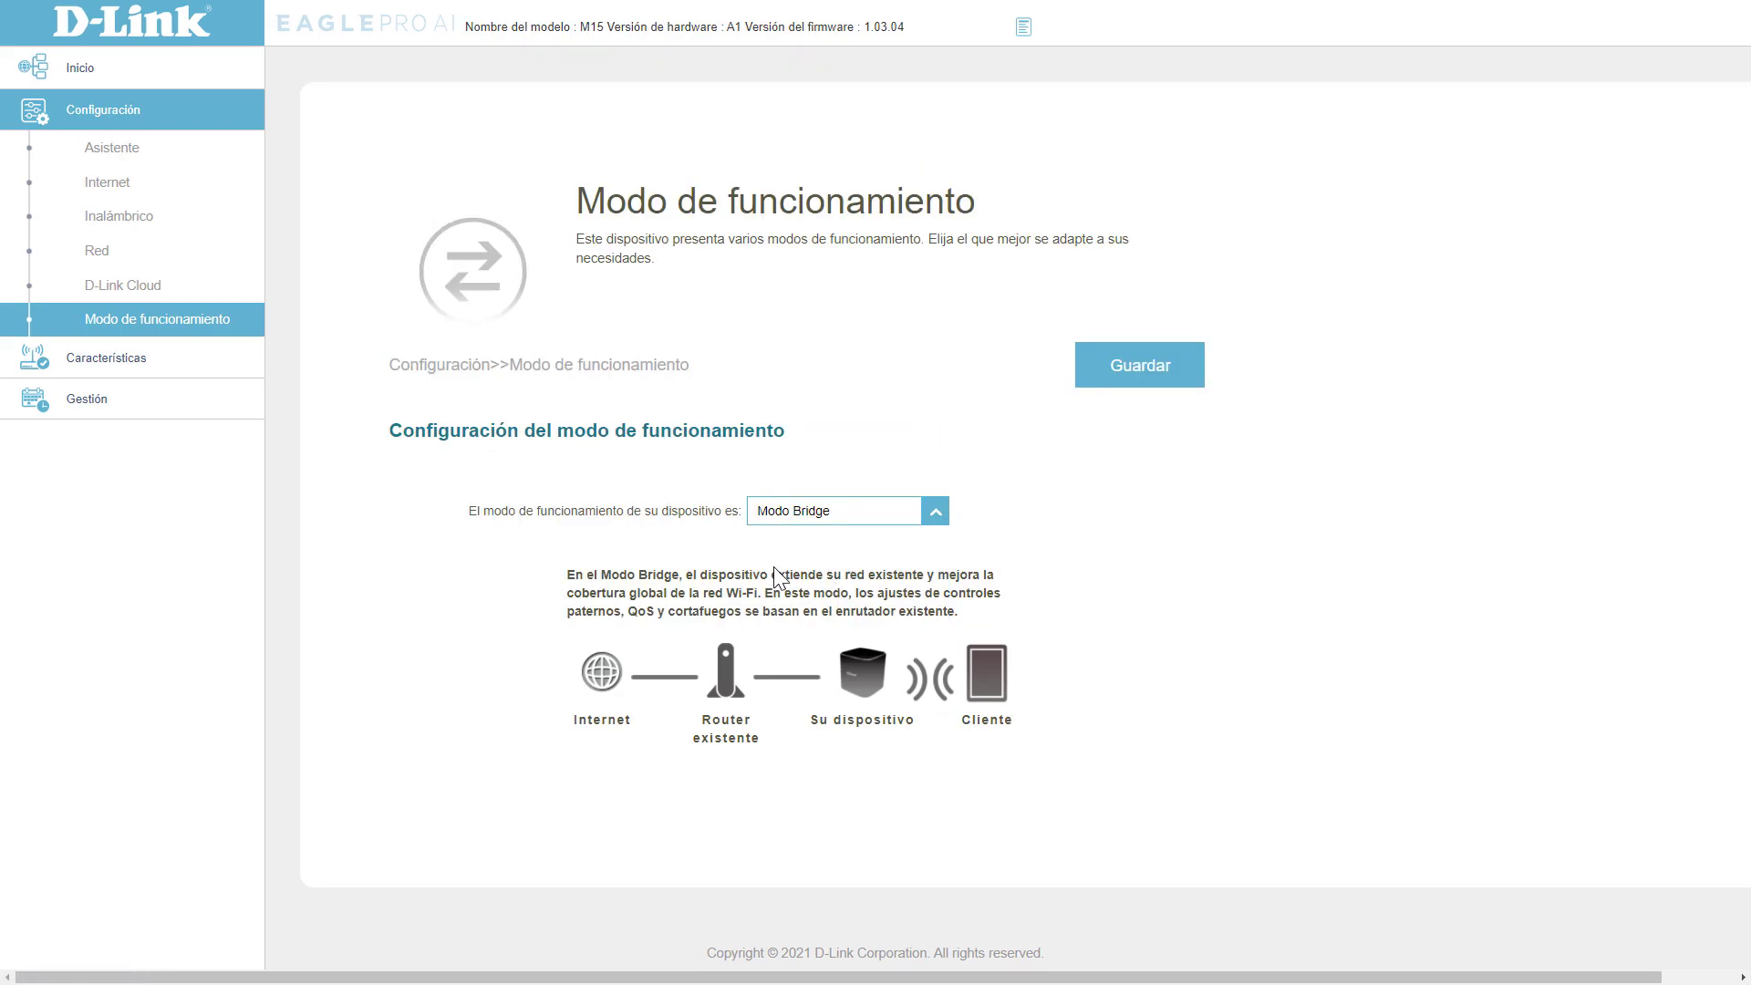
{"action": "left_click_drag", "start_coordinate": [684, 575], "coordinate": [934, 605]}
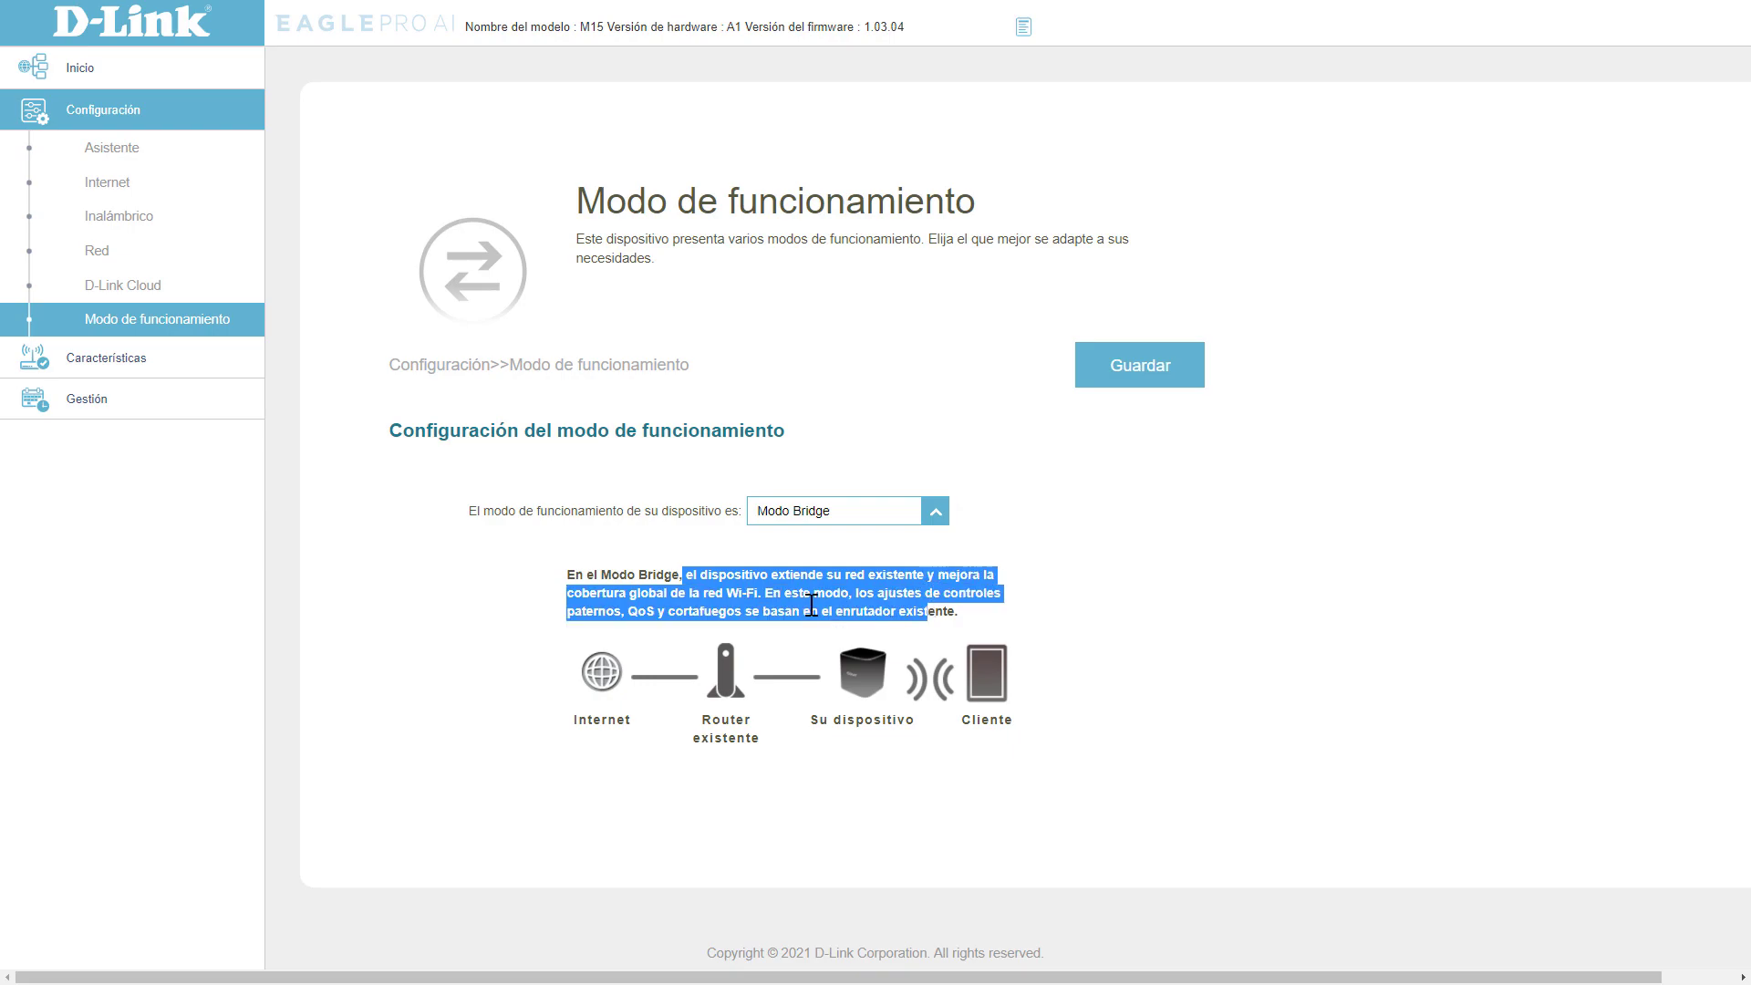
{"action": "left_click", "coordinate": [753, 588]}
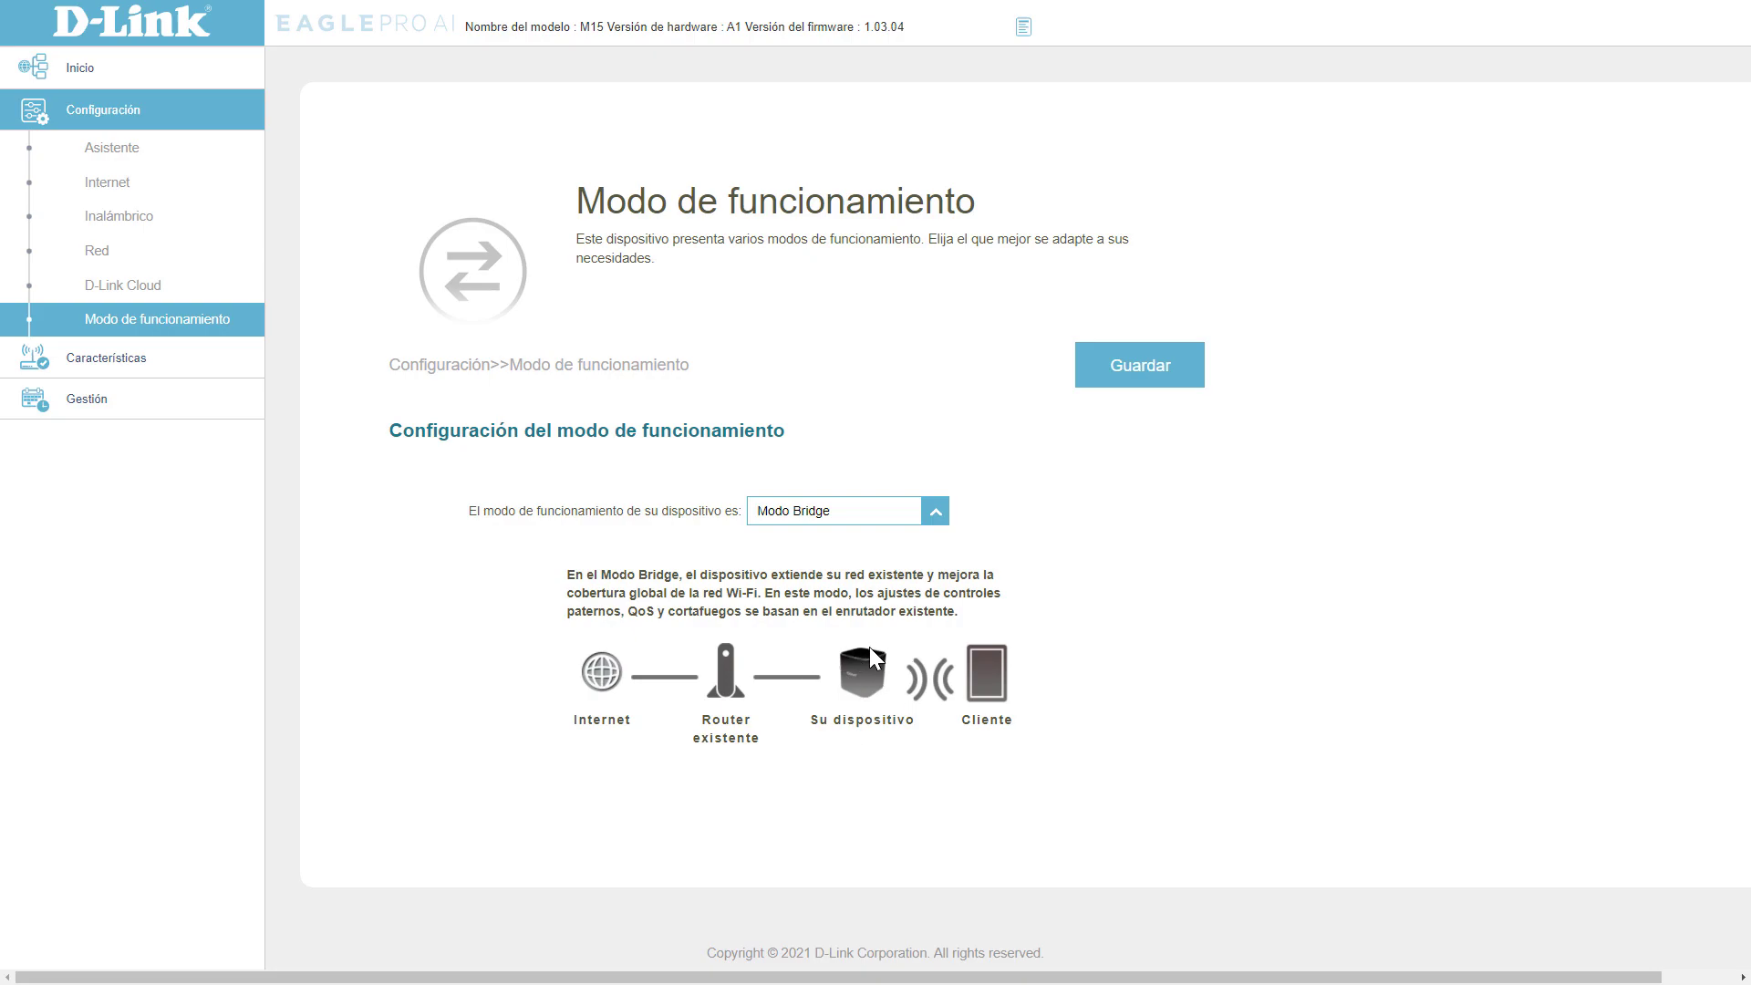
{"action": "left_click_drag", "start_coordinate": [585, 611], "coordinate": [883, 633]}
{"action": "left_click", "coordinate": [640, 613]}
{"action": "left_click", "coordinate": [883, 633]}
{"action": "left_click_drag", "start_coordinate": [570, 610], "coordinate": [704, 610]}
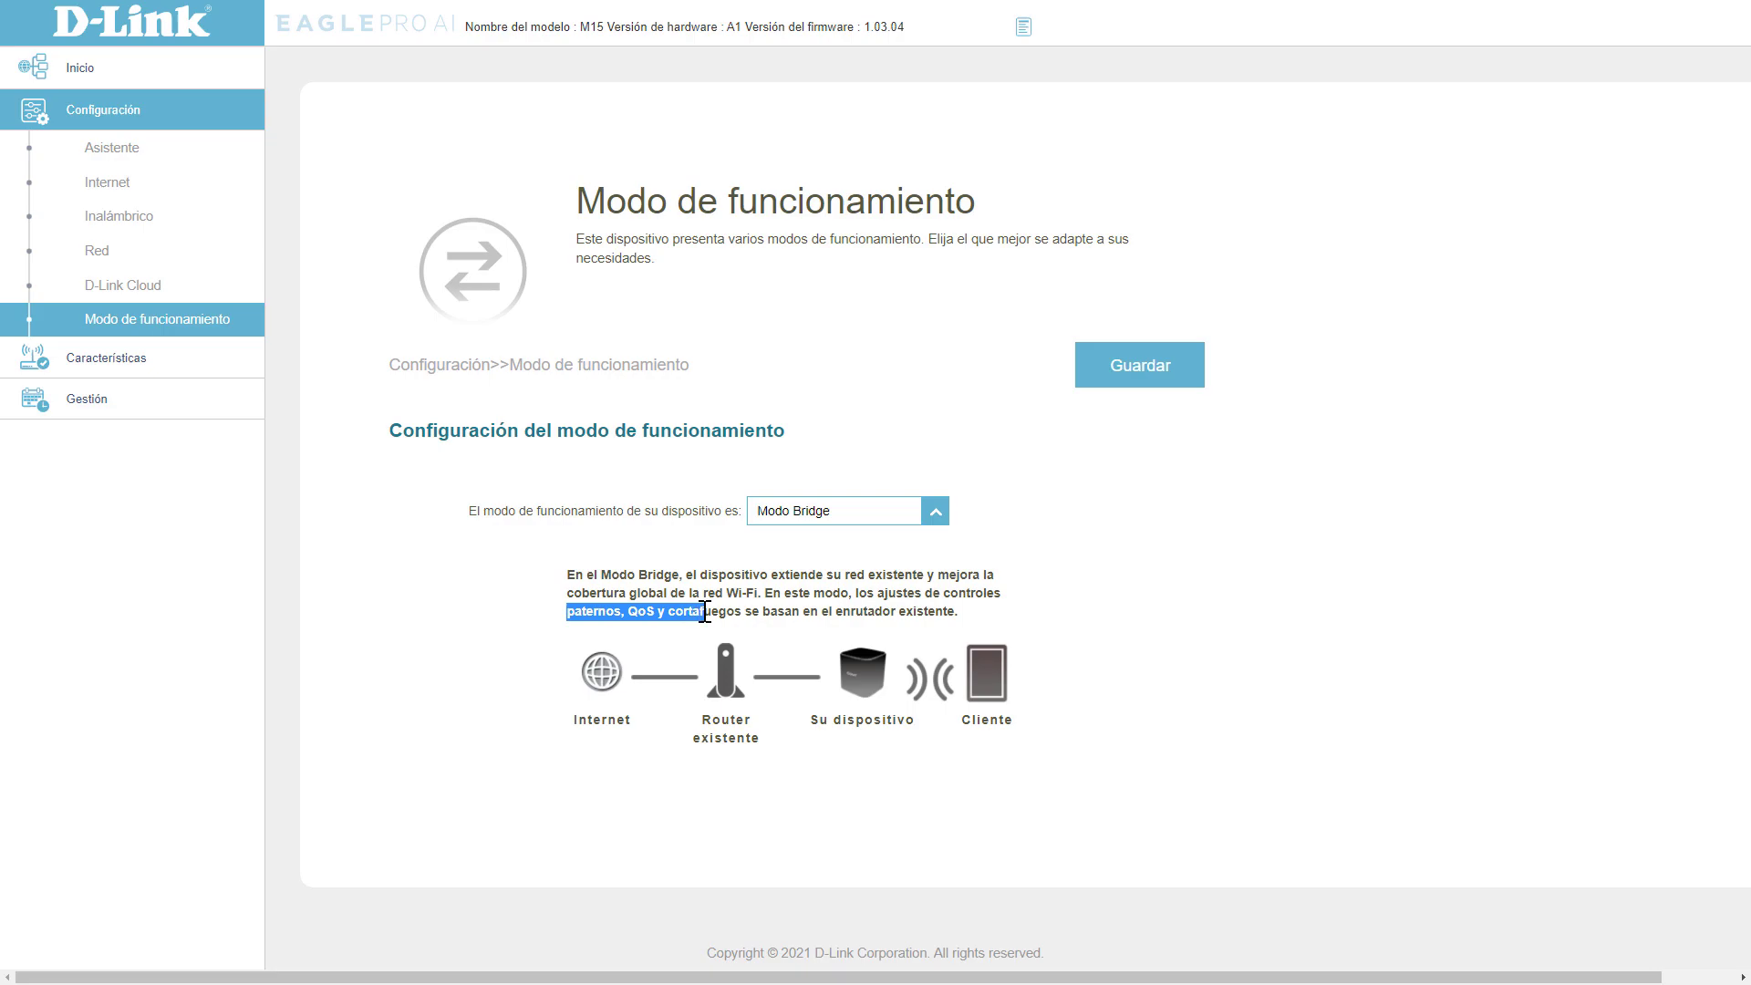
{"action": "left_click", "coordinate": [738, 613]}
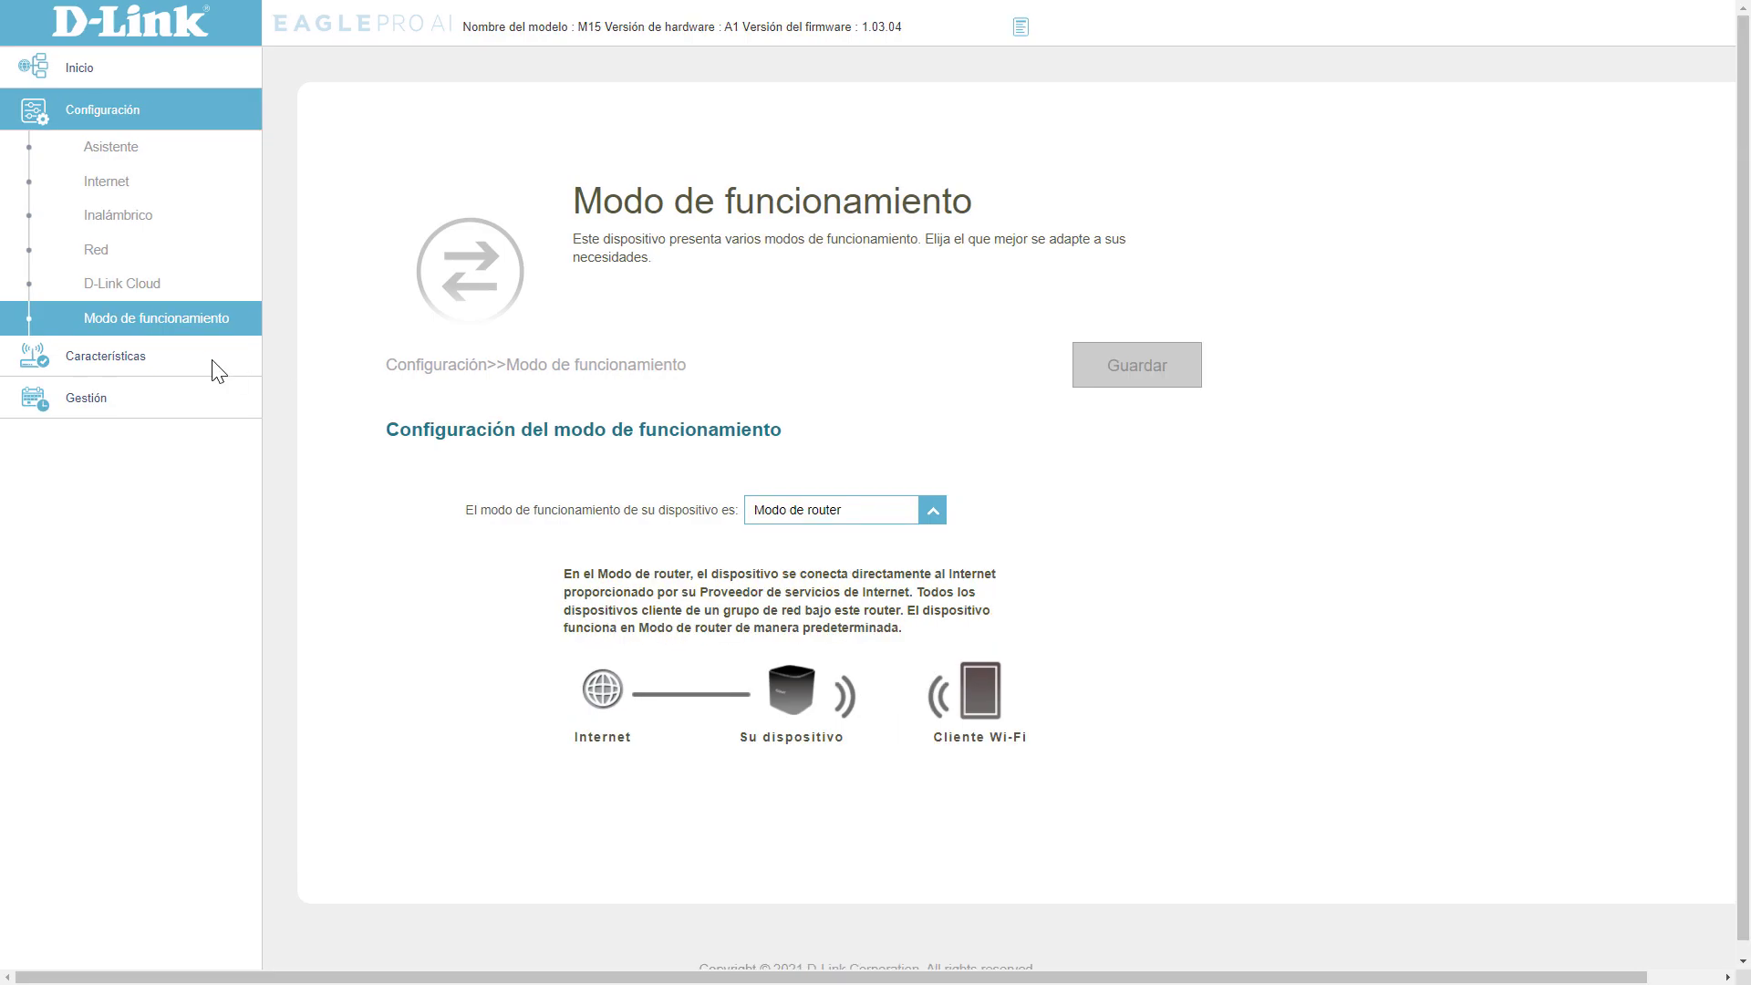
Open the parental control feature, leaving the operating mode unsaved, and start a new profile to review its form.
{"action": "left_click", "coordinate": [228, 362]}
{"action": "left_click", "coordinate": [123, 195]}
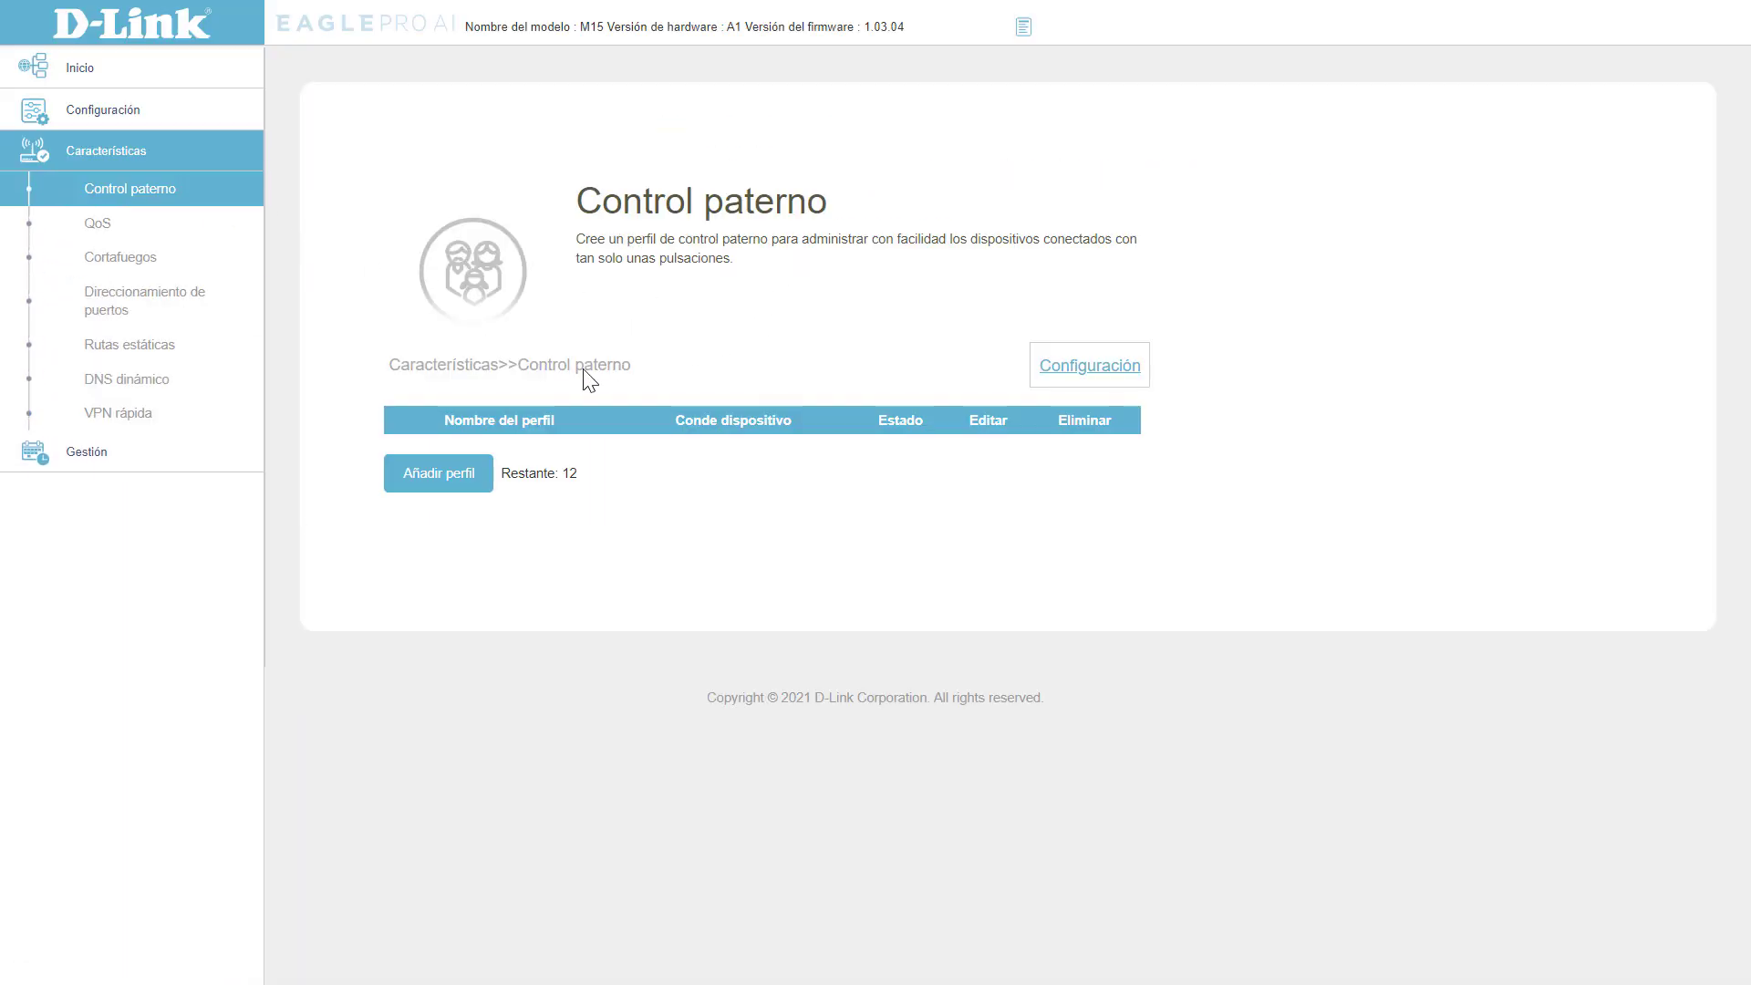
{"action": "left_click", "coordinate": [453, 478]}
{"action": "scroll", "coordinate": [754, 456], "scroll_direction": "down", "scroll_amount": 3}
{"action": "scroll", "coordinate": [875, 329], "scroll_direction": "up", "scroll_amount": 2}
{"action": "scroll", "coordinate": [802, 310], "scroll_direction": "down", "scroll_amount": 1}
{"action": "left_click", "coordinate": [778, 278]}
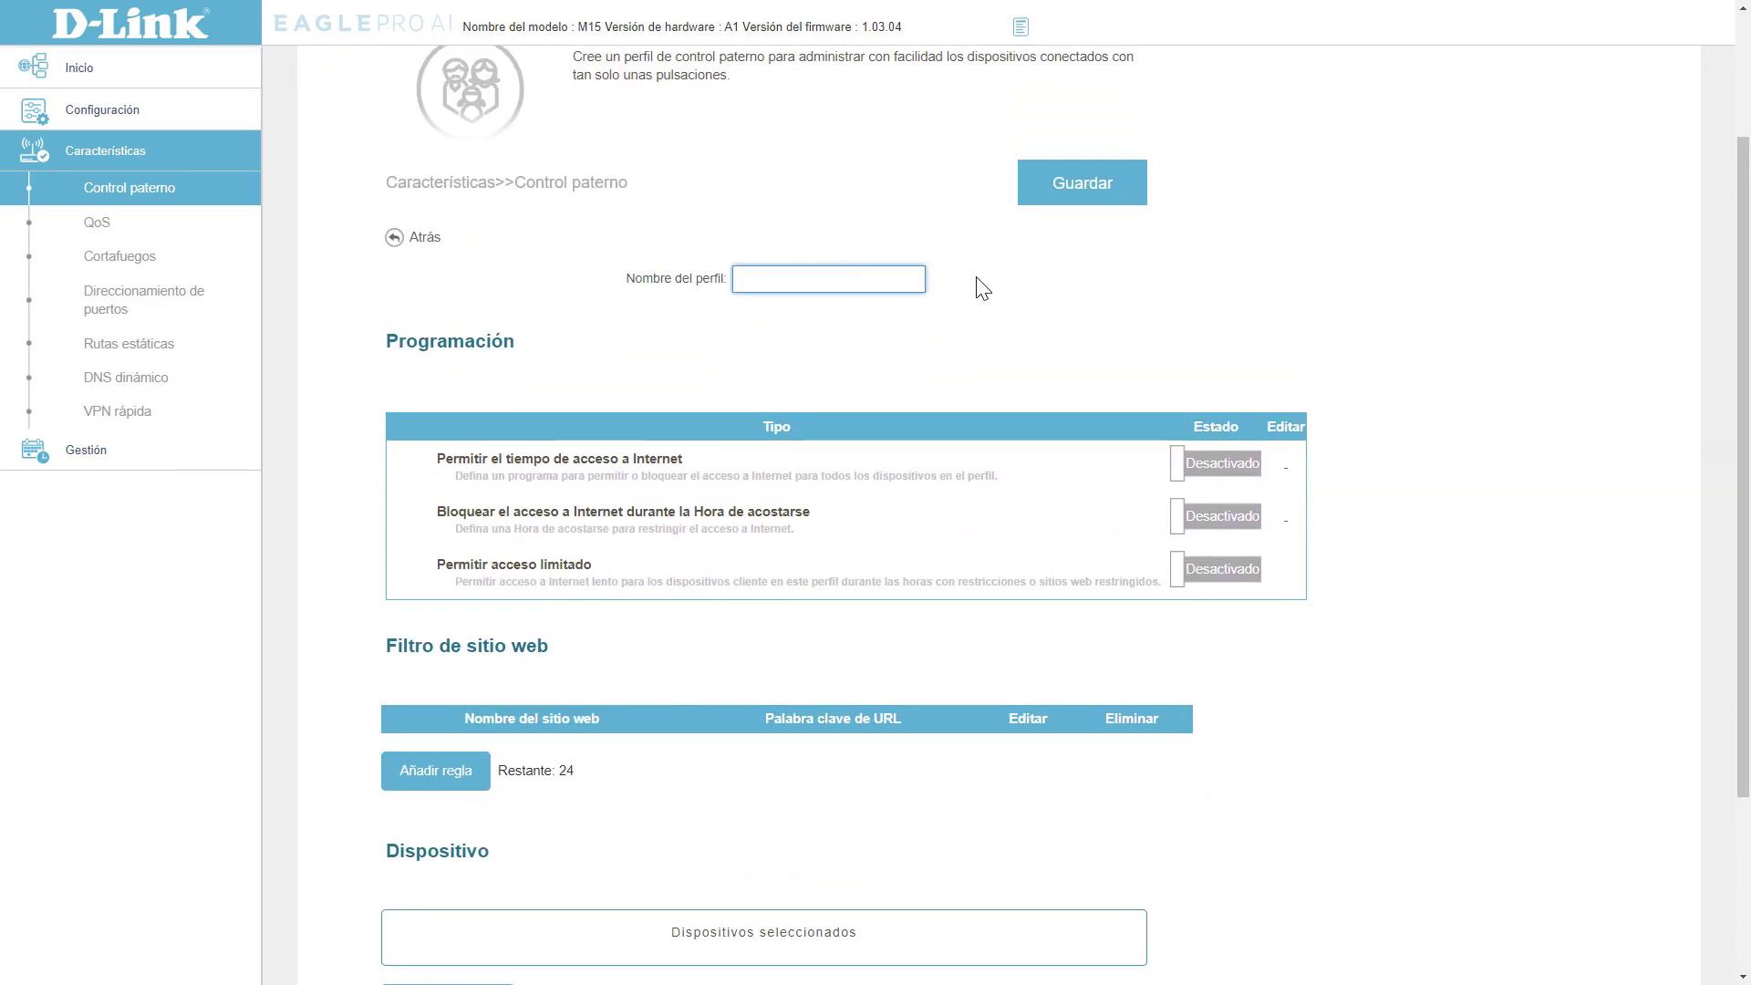
{"action": "scroll", "coordinate": [580, 277], "scroll_direction": "down", "scroll_amount": 2}
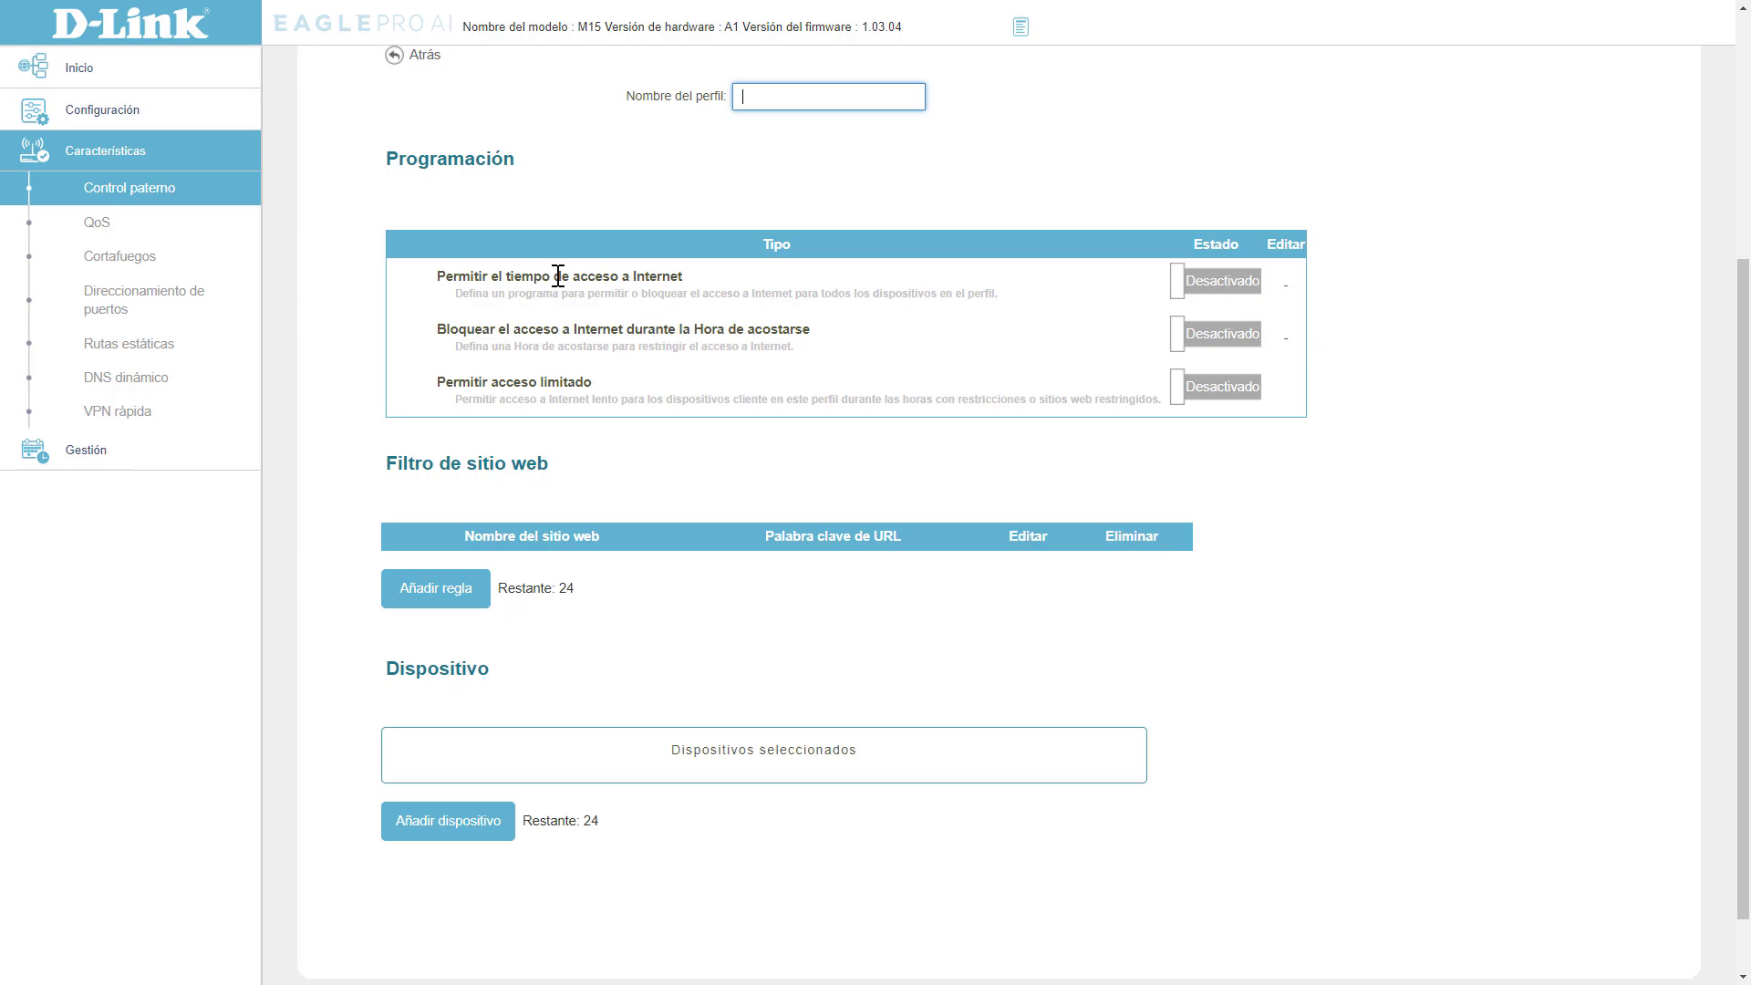
Enable the profile's Internet access time and bedtime block to view their schedule dialogs, closing each and disabling both again.
{"action": "left_click", "coordinate": [1203, 281]}
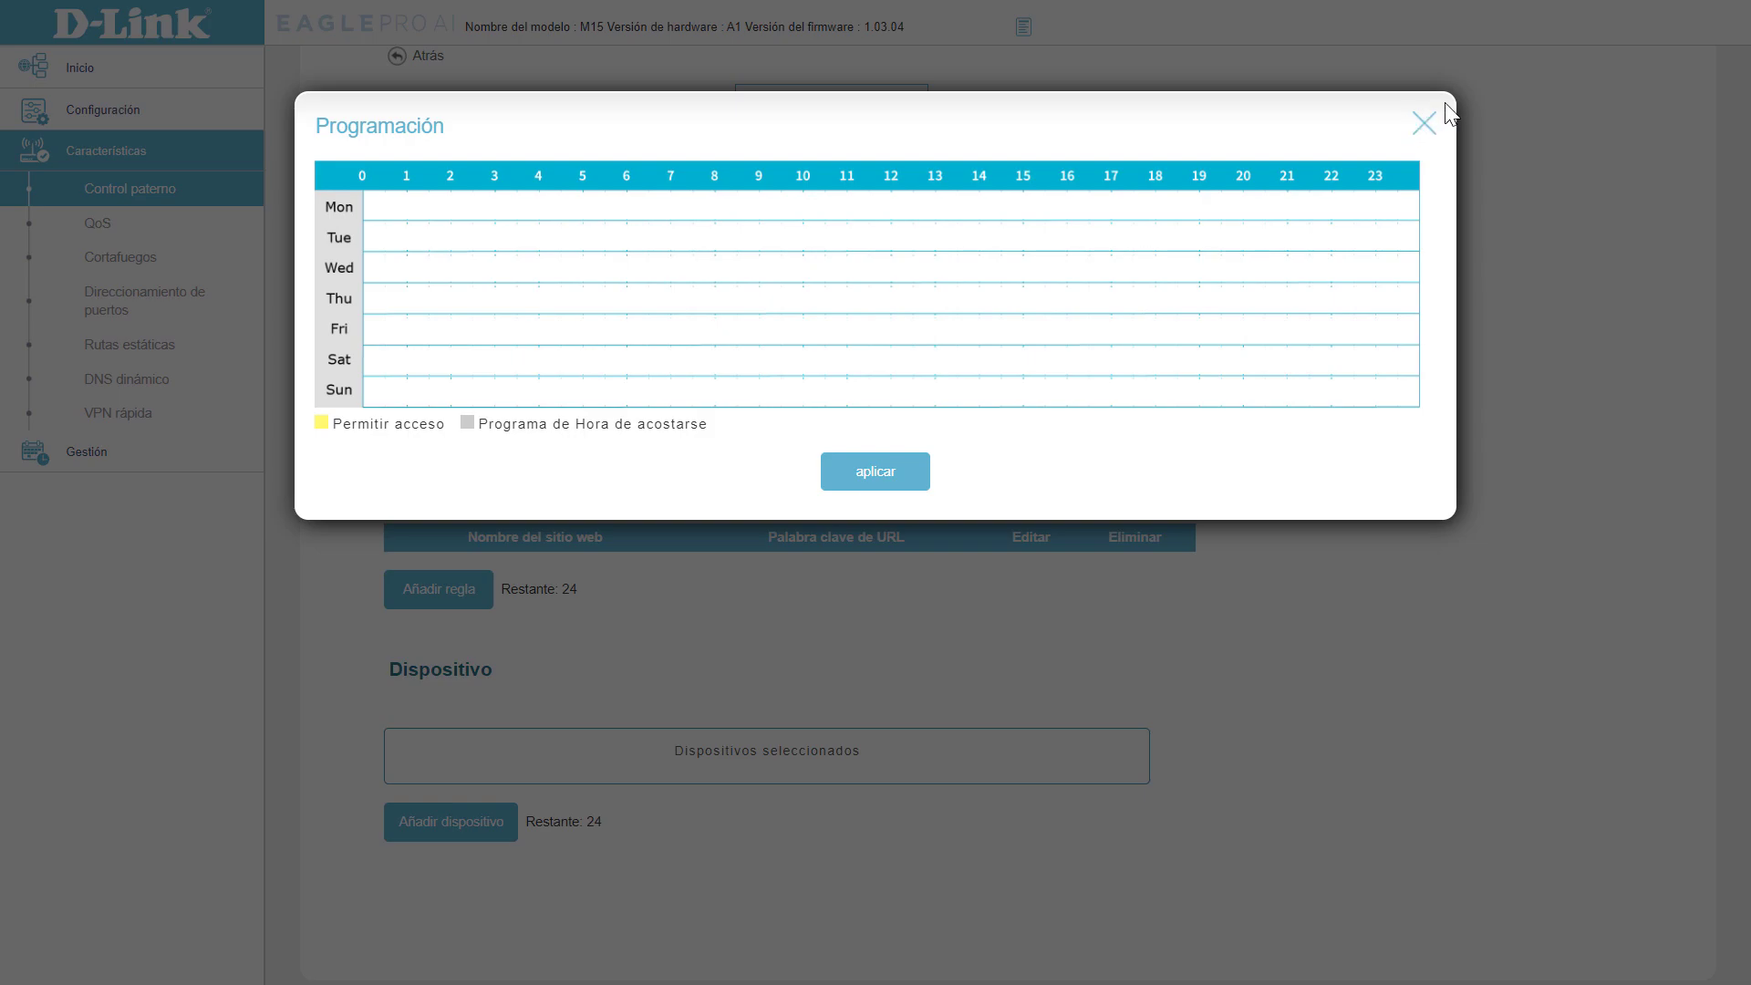
{"action": "left_click", "coordinate": [1423, 125]}
{"action": "left_click", "coordinate": [1220, 336]}
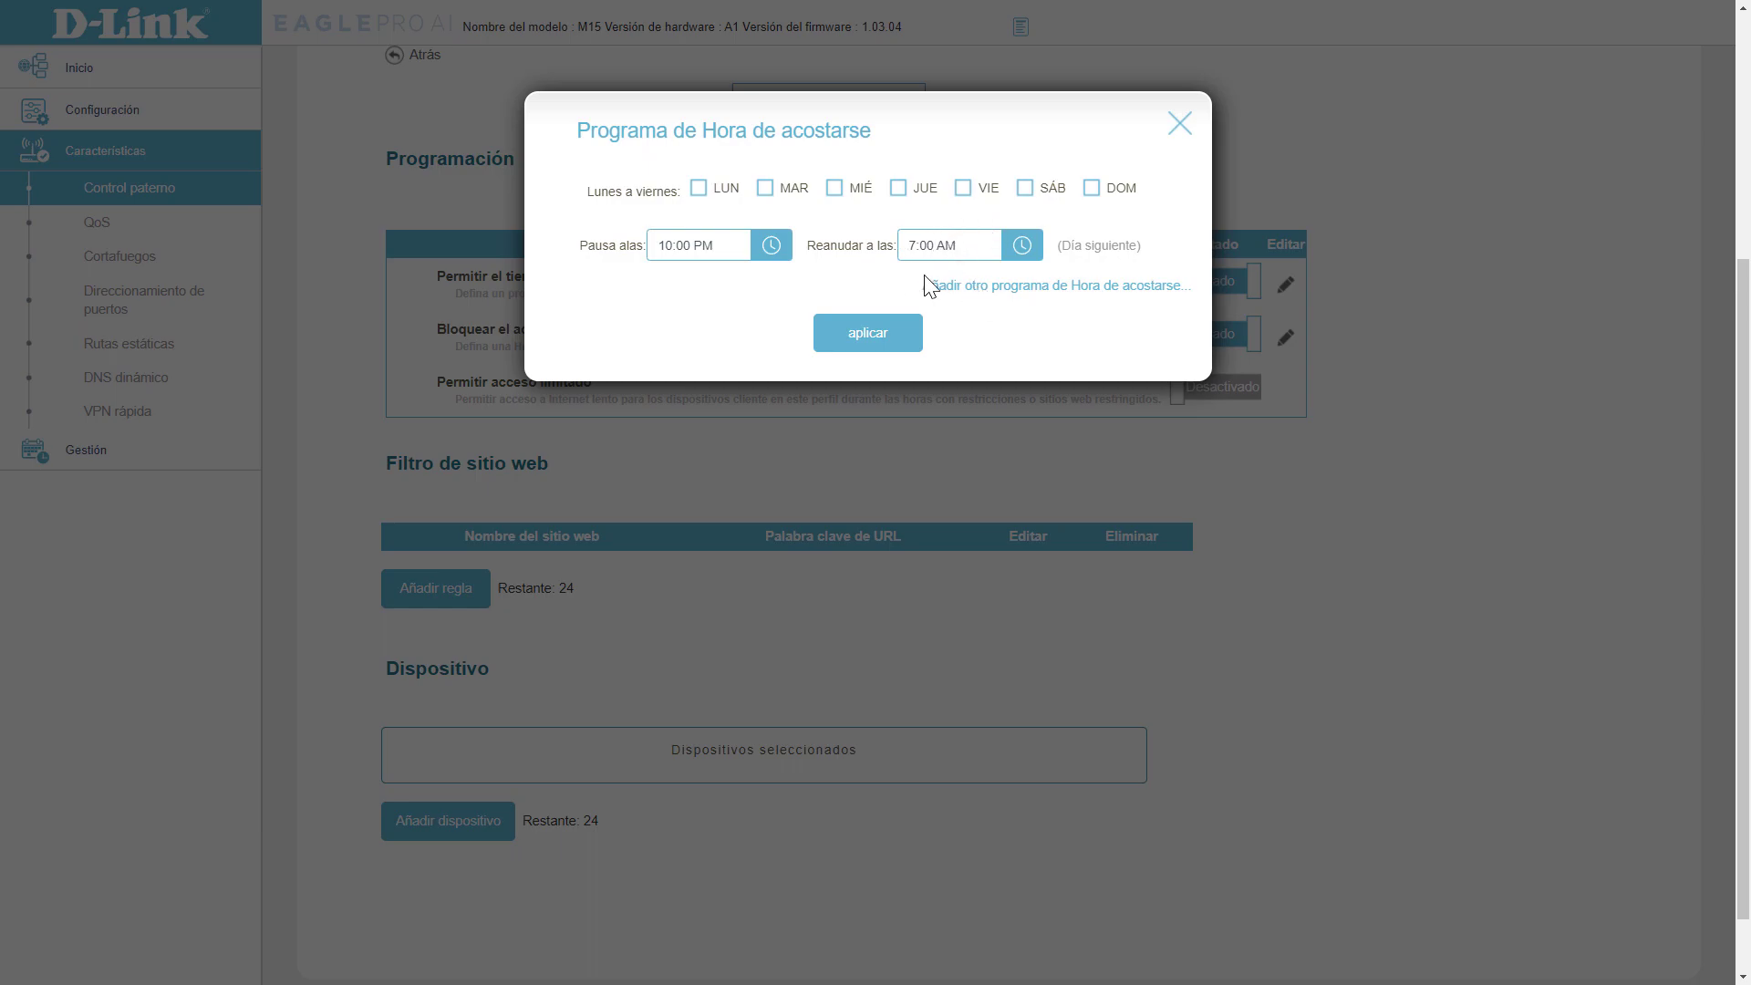
{"action": "left_click", "coordinate": [1179, 126]}
{"action": "left_click", "coordinate": [1208, 345]}
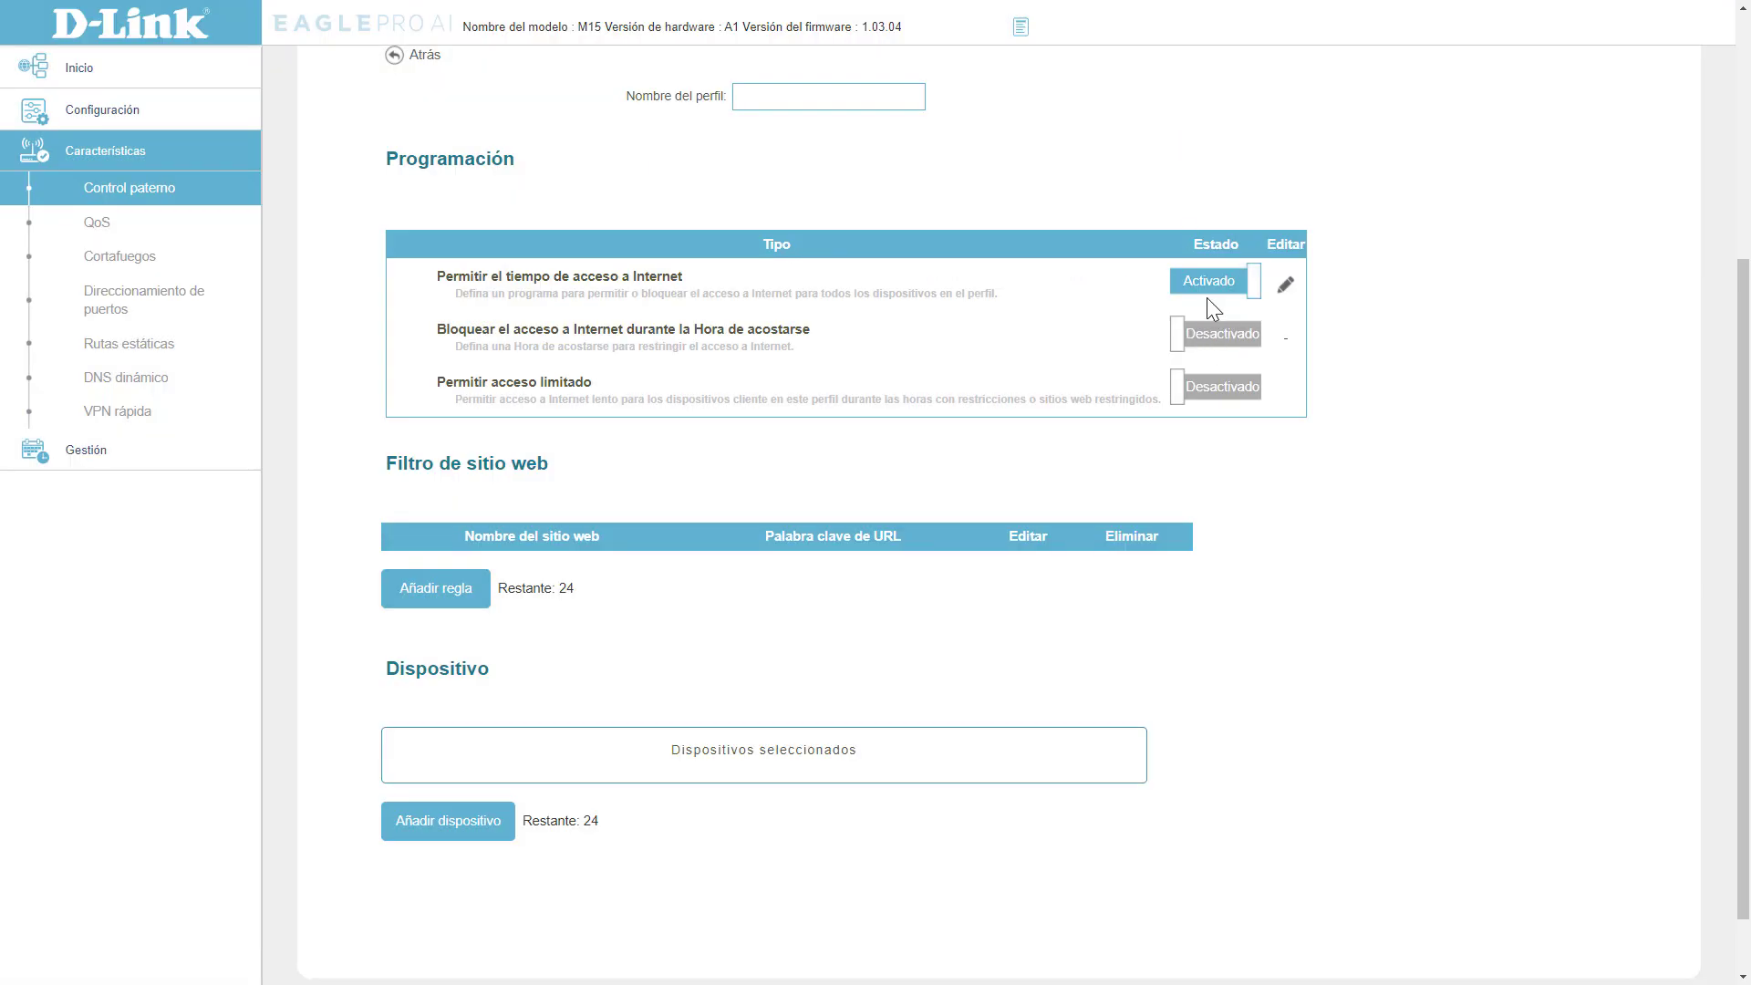
{"action": "left_click", "coordinate": [1214, 285]}
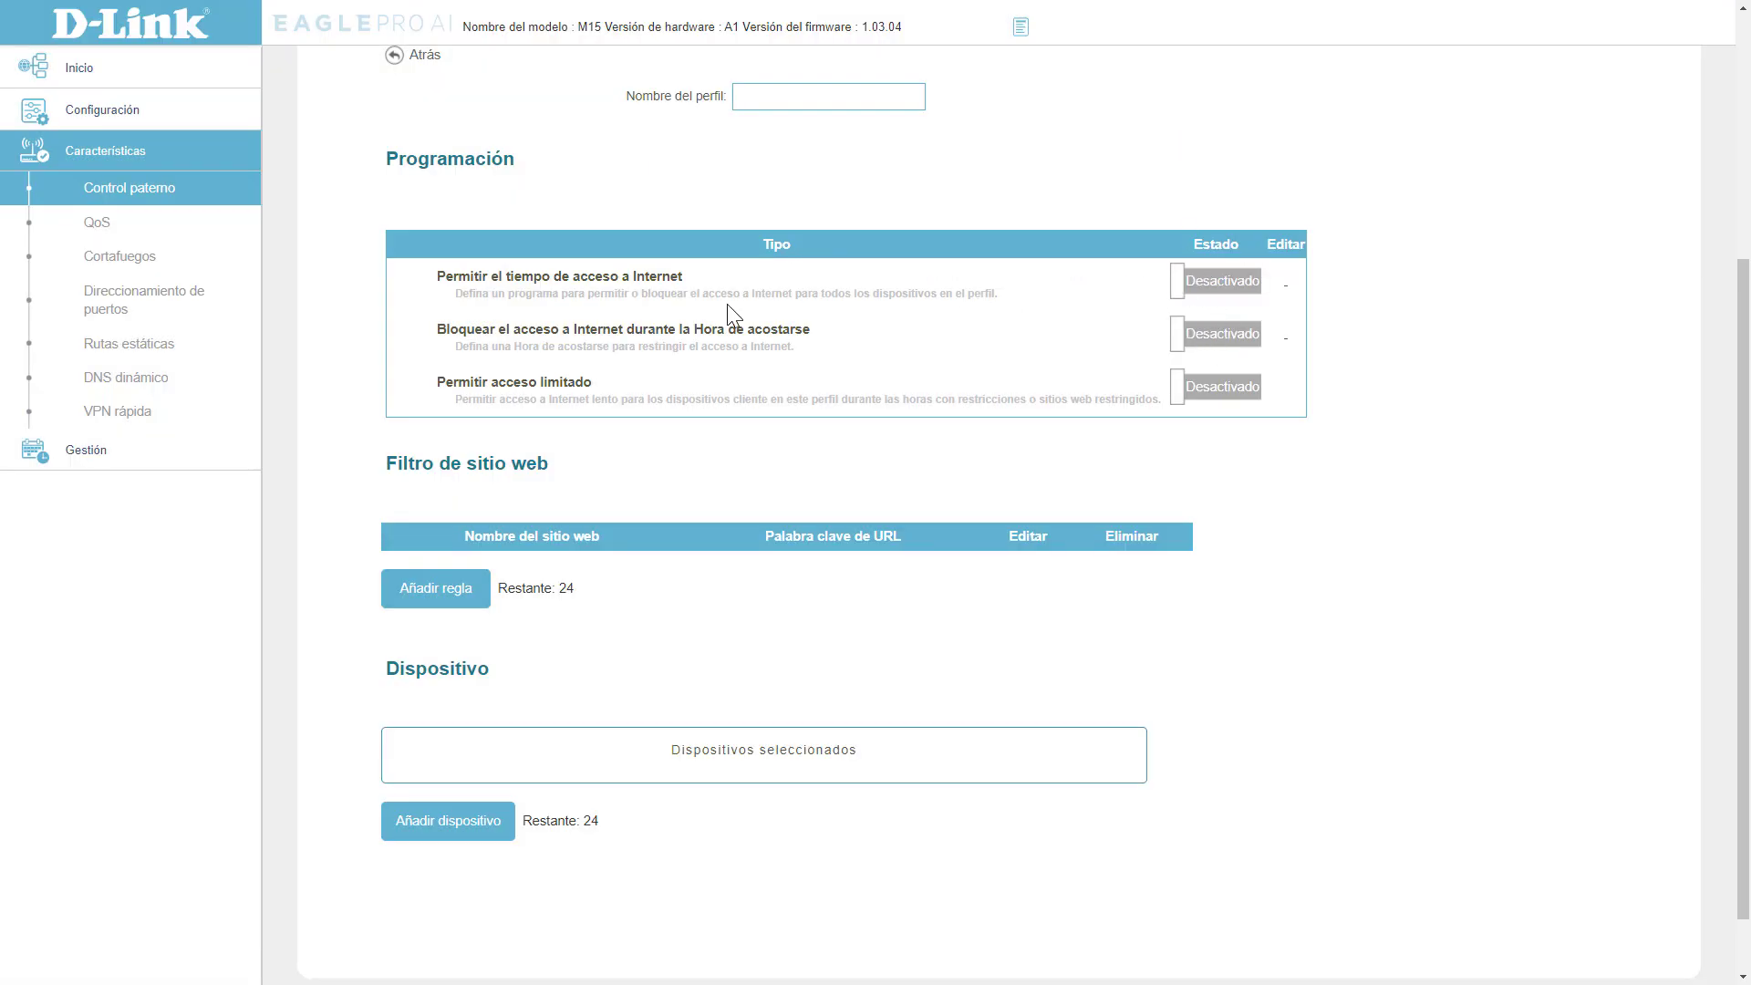
Read the limited access option's description in the profile's schedule section and toggle the option on and back off.
{"action": "scroll", "coordinate": [611, 388], "scroll_direction": "down", "scroll_amount": 1}
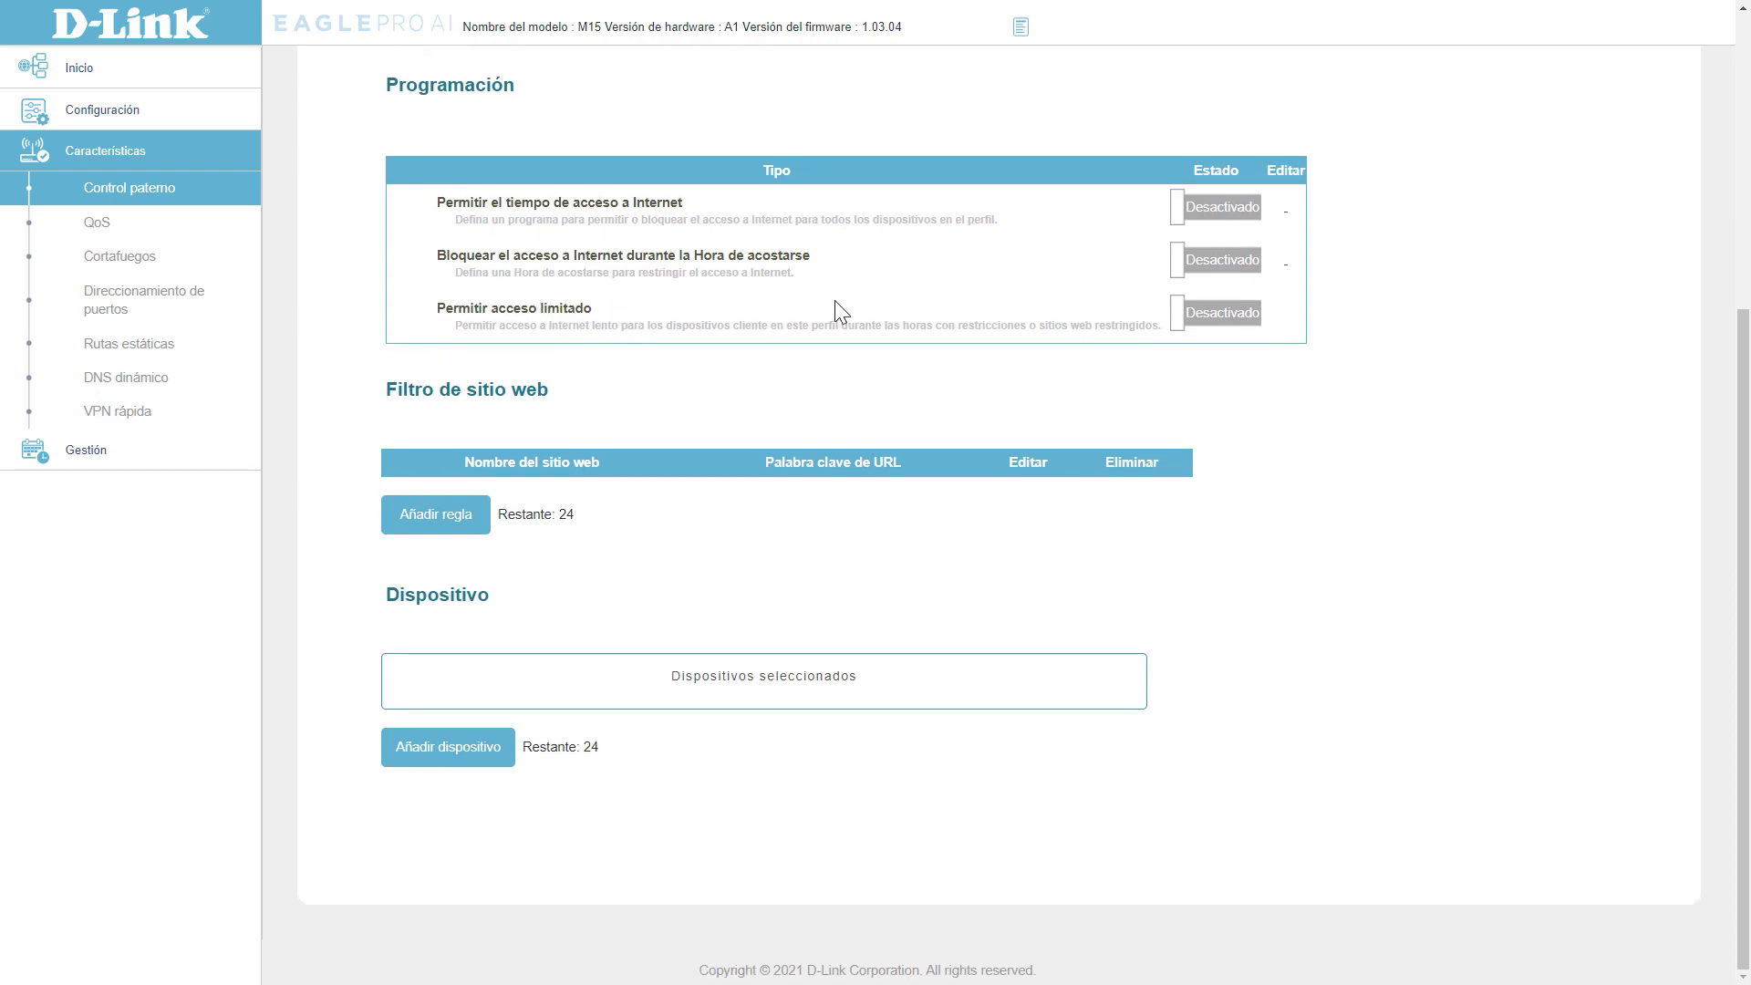
{"action": "left_click_drag", "start_coordinate": [475, 310], "coordinate": [1048, 330]}
{"action": "left_click", "coordinate": [901, 325]}
{"action": "left_click_drag", "start_coordinate": [456, 325], "coordinate": [1162, 329]}
{"action": "left_click", "coordinate": [1154, 354]}
{"action": "left_click", "coordinate": [1176, 310]}
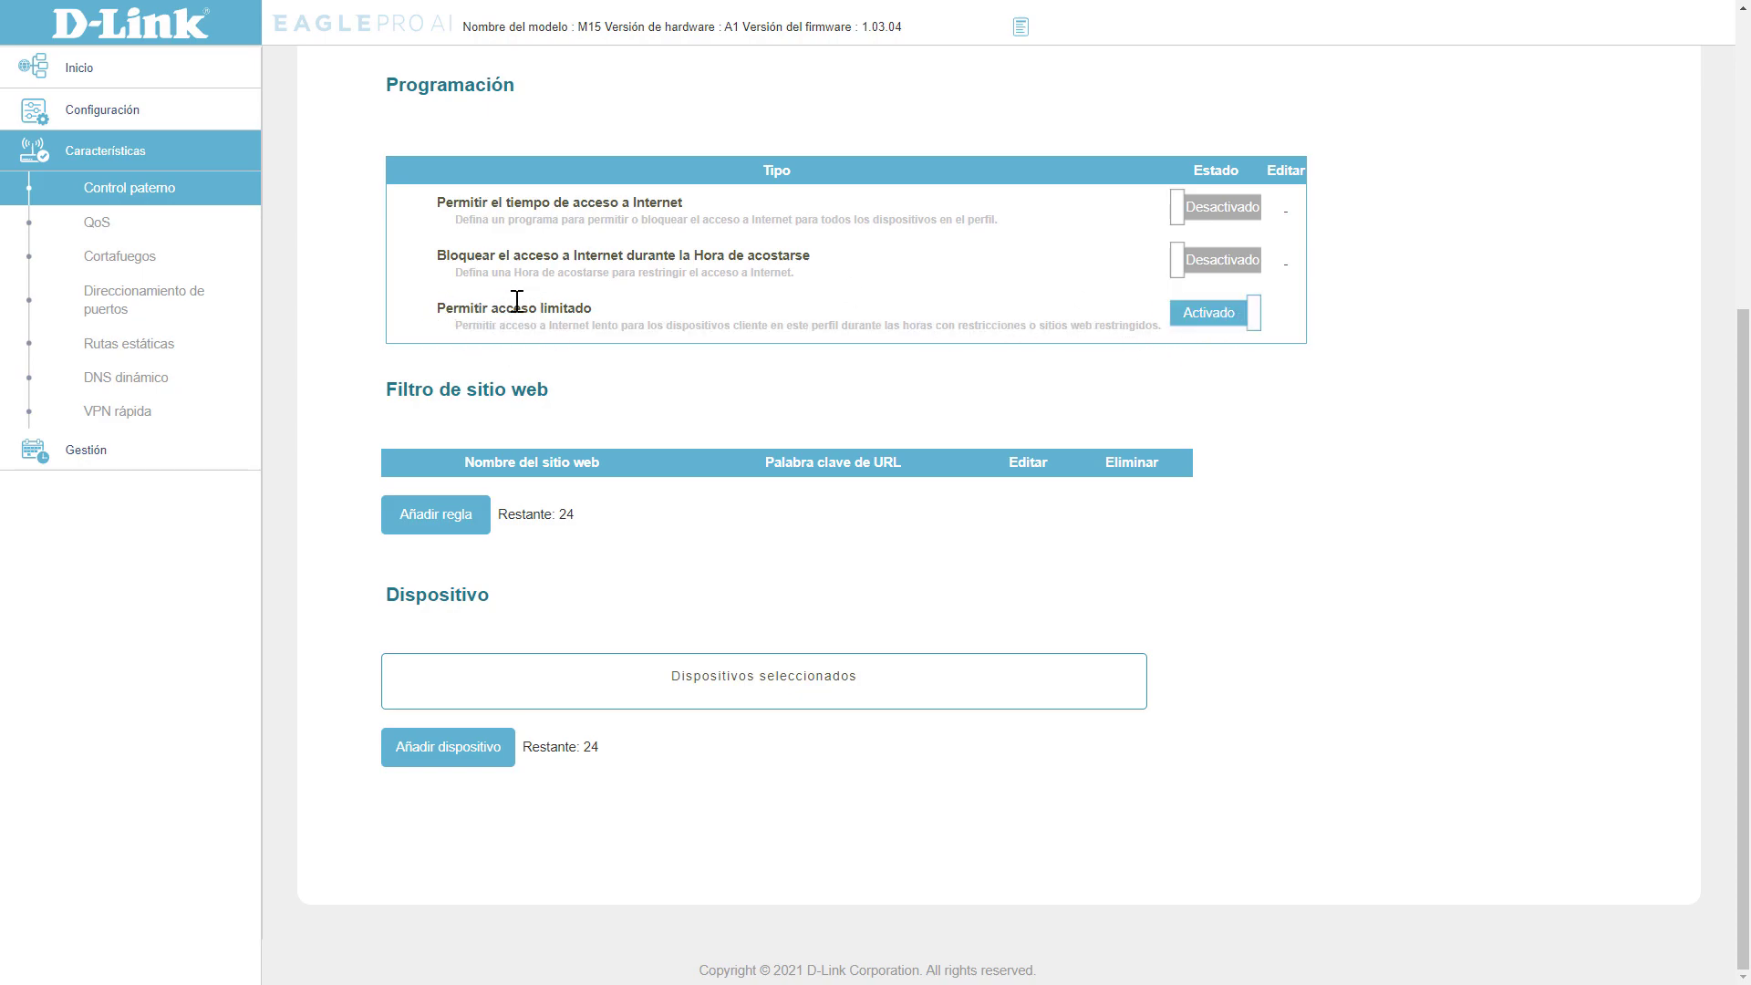
{"action": "left_click", "coordinate": [1232, 316]}
View the device selection for the parental control profile, close it unapplied, and return to the profile list without saving.
{"action": "scroll", "coordinate": [606, 454], "scroll_direction": "up", "scroll_amount": 2}
{"action": "scroll", "coordinate": [602, 561], "scroll_direction": "down", "scroll_amount": 2}
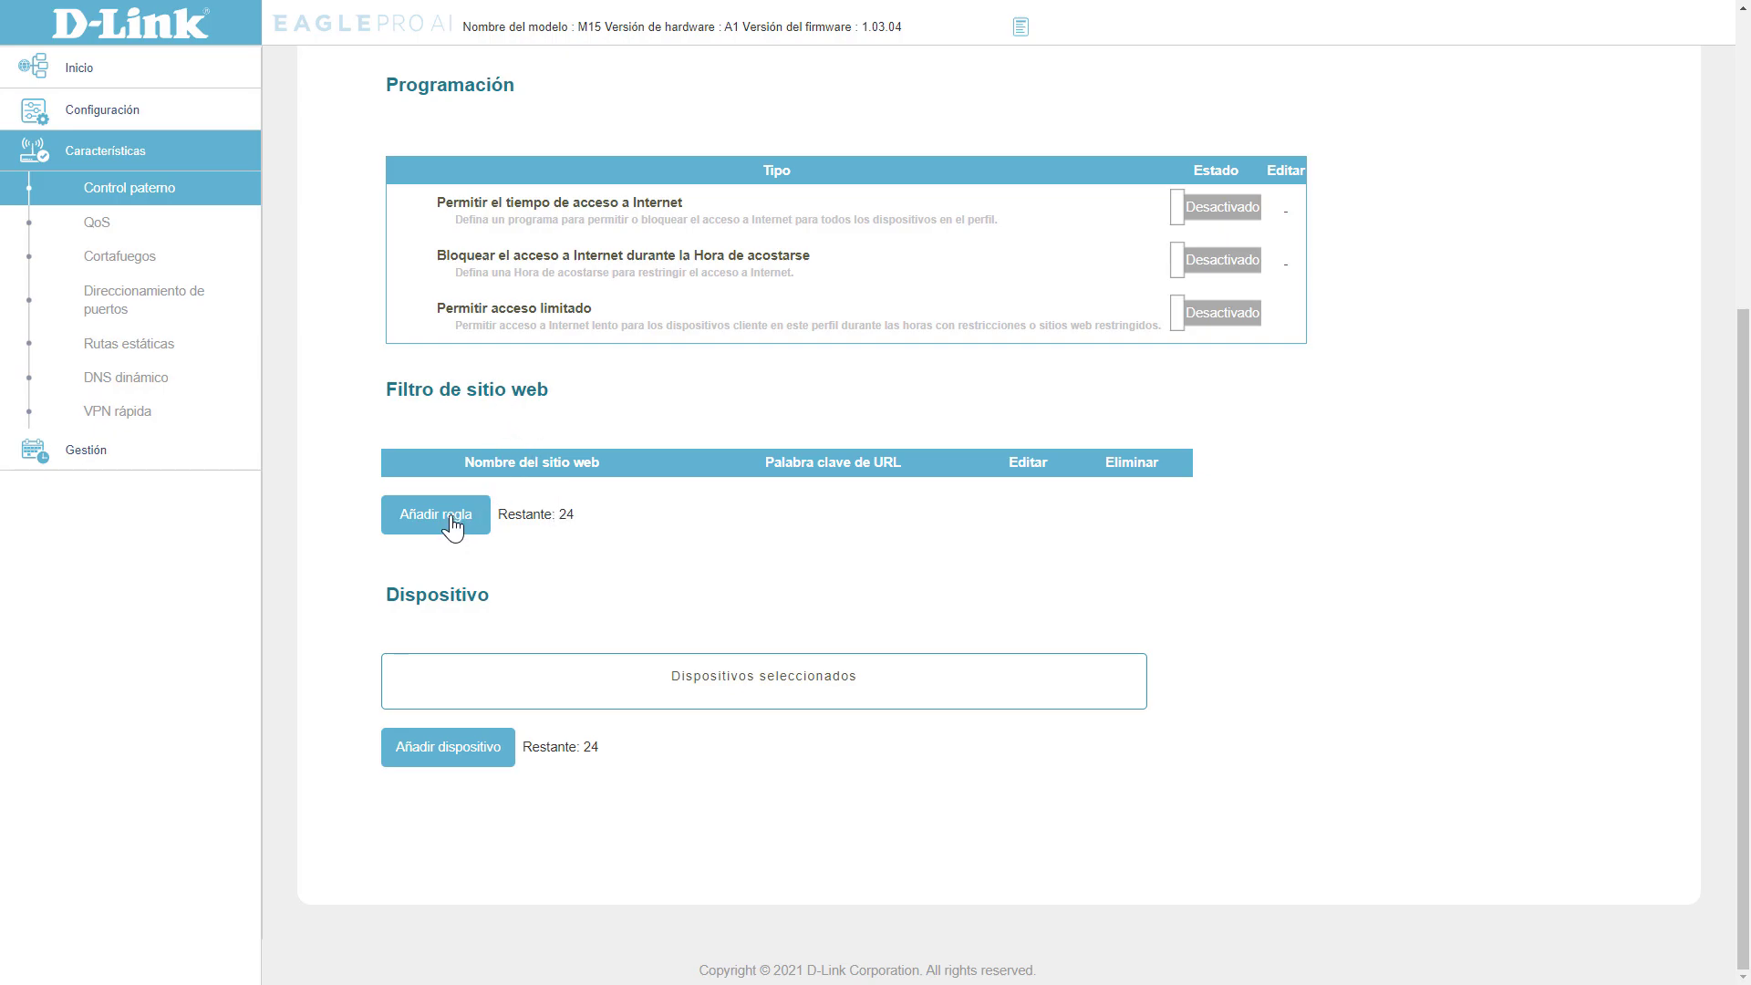
{"action": "left_click", "coordinate": [460, 757]}
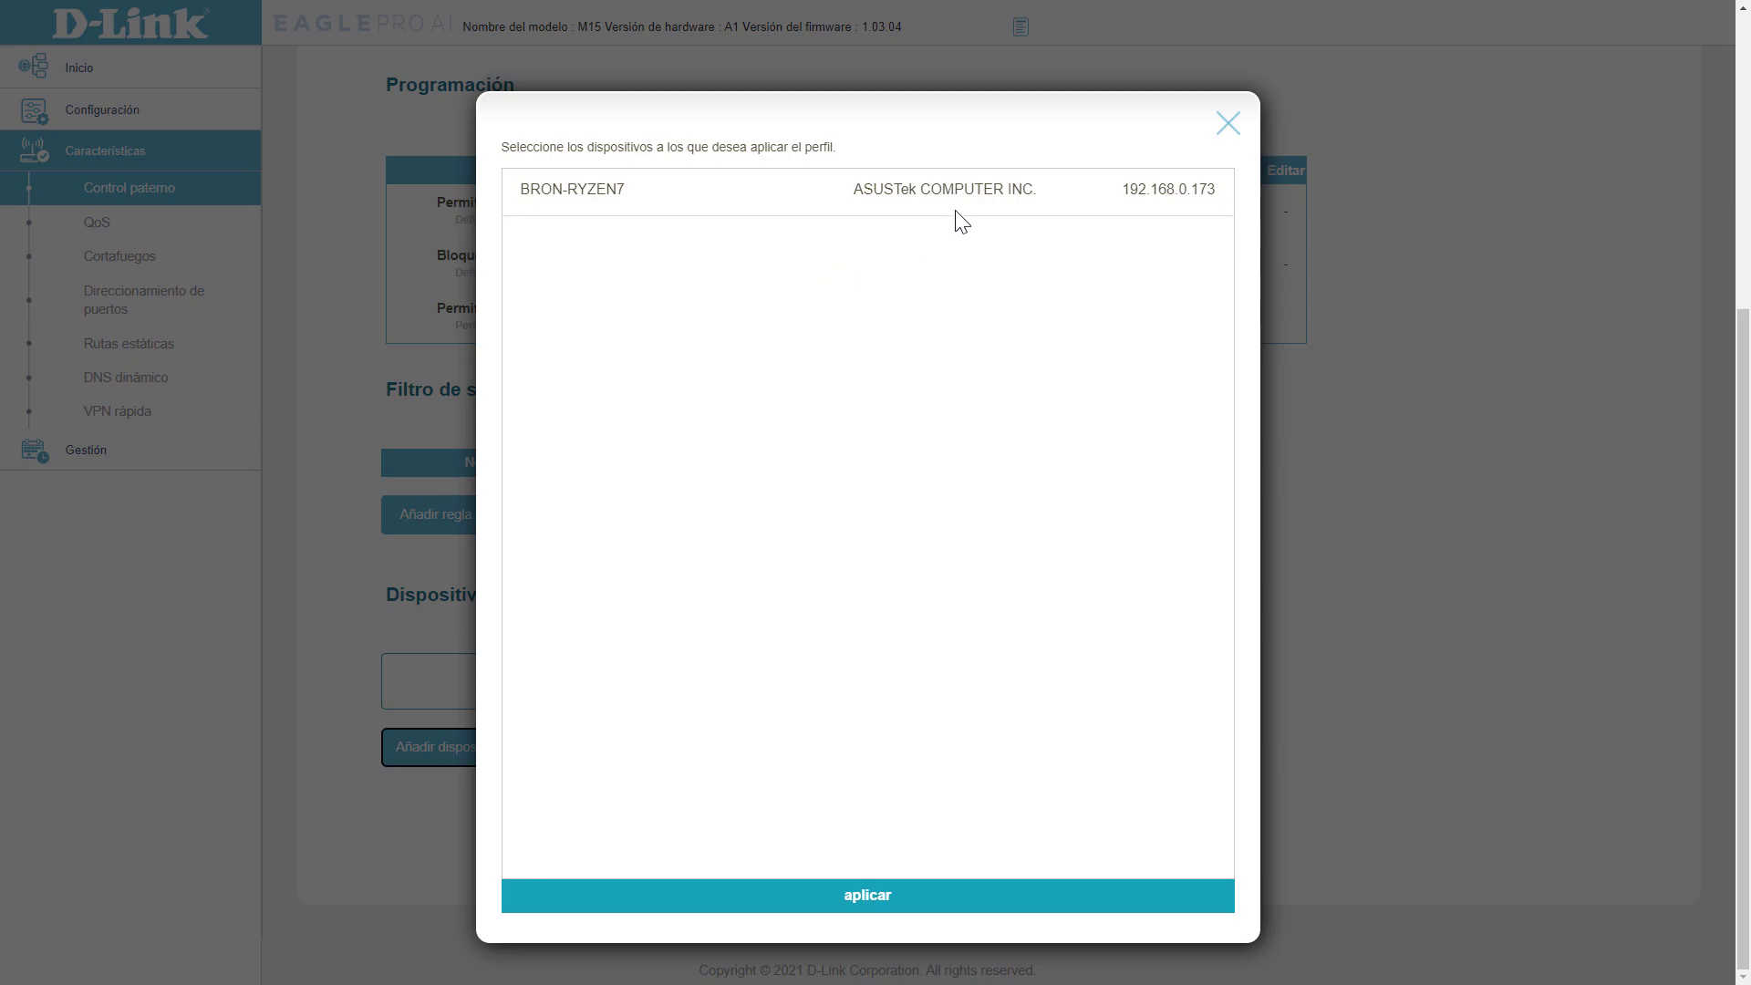
{"action": "left_click", "coordinate": [1227, 123]}
{"action": "scroll", "coordinate": [746, 429], "scroll_direction": "up", "scroll_amount": 3}
{"action": "scroll", "coordinate": [746, 429], "scroll_direction": "up", "scroll_amount": 2}
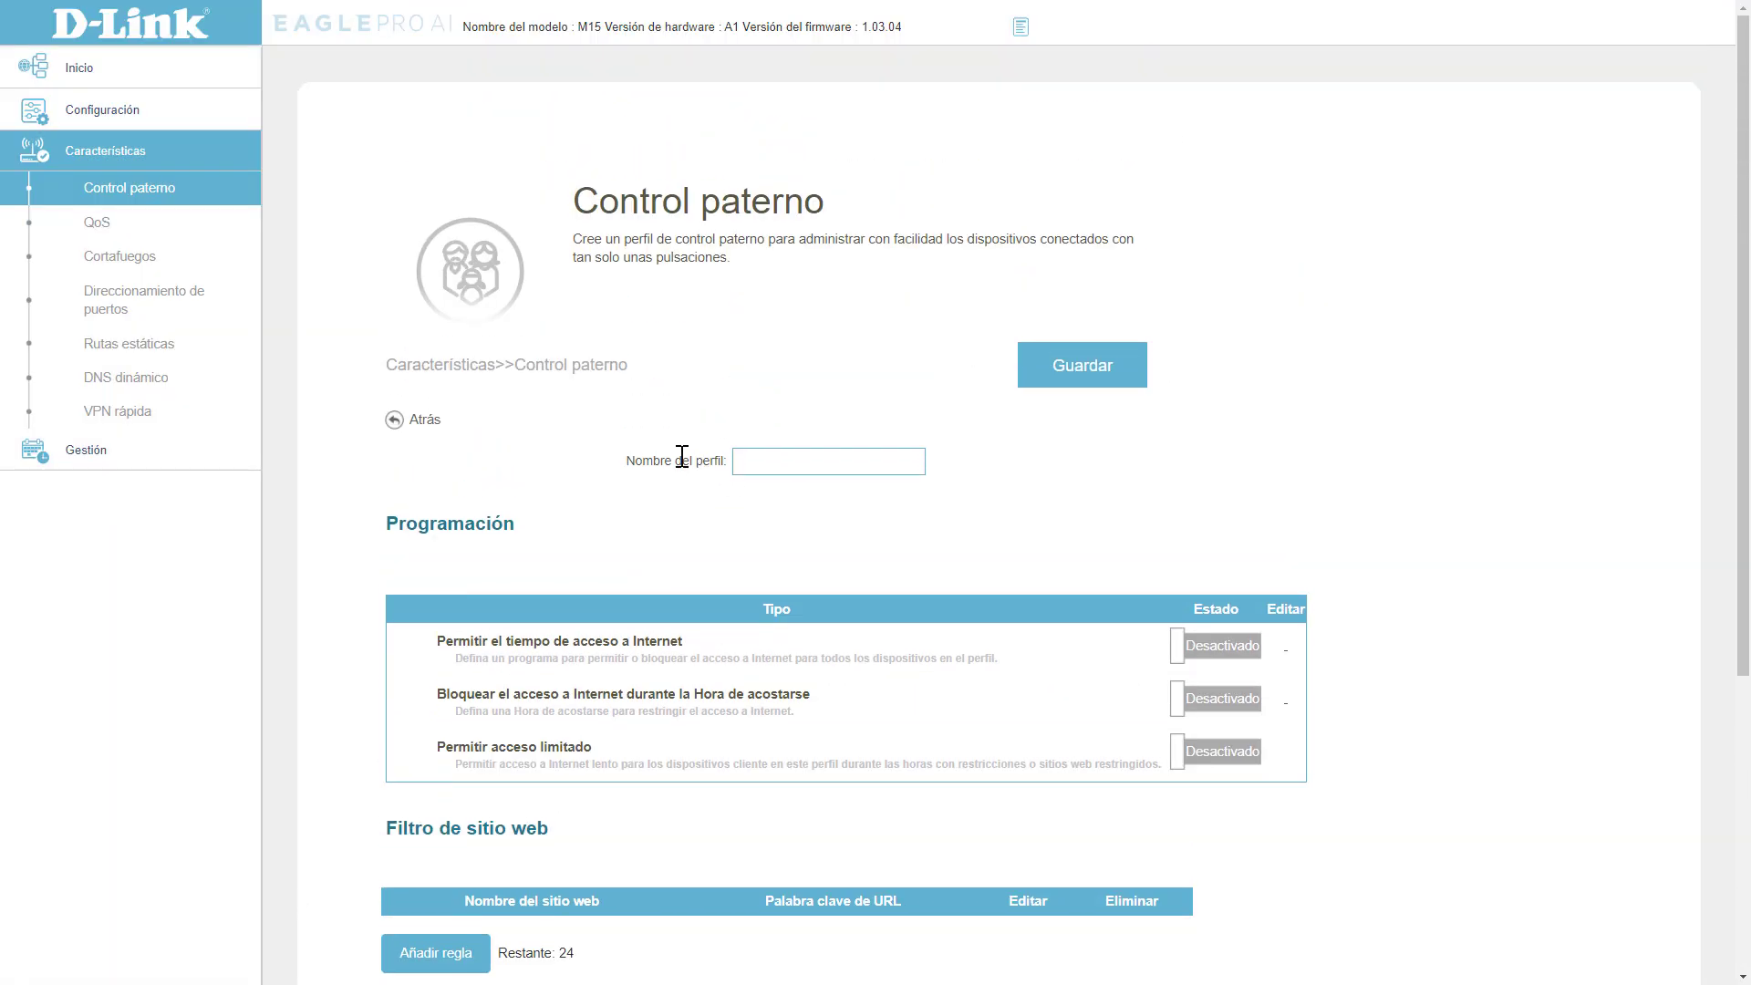
{"action": "left_click", "coordinate": [394, 421]}
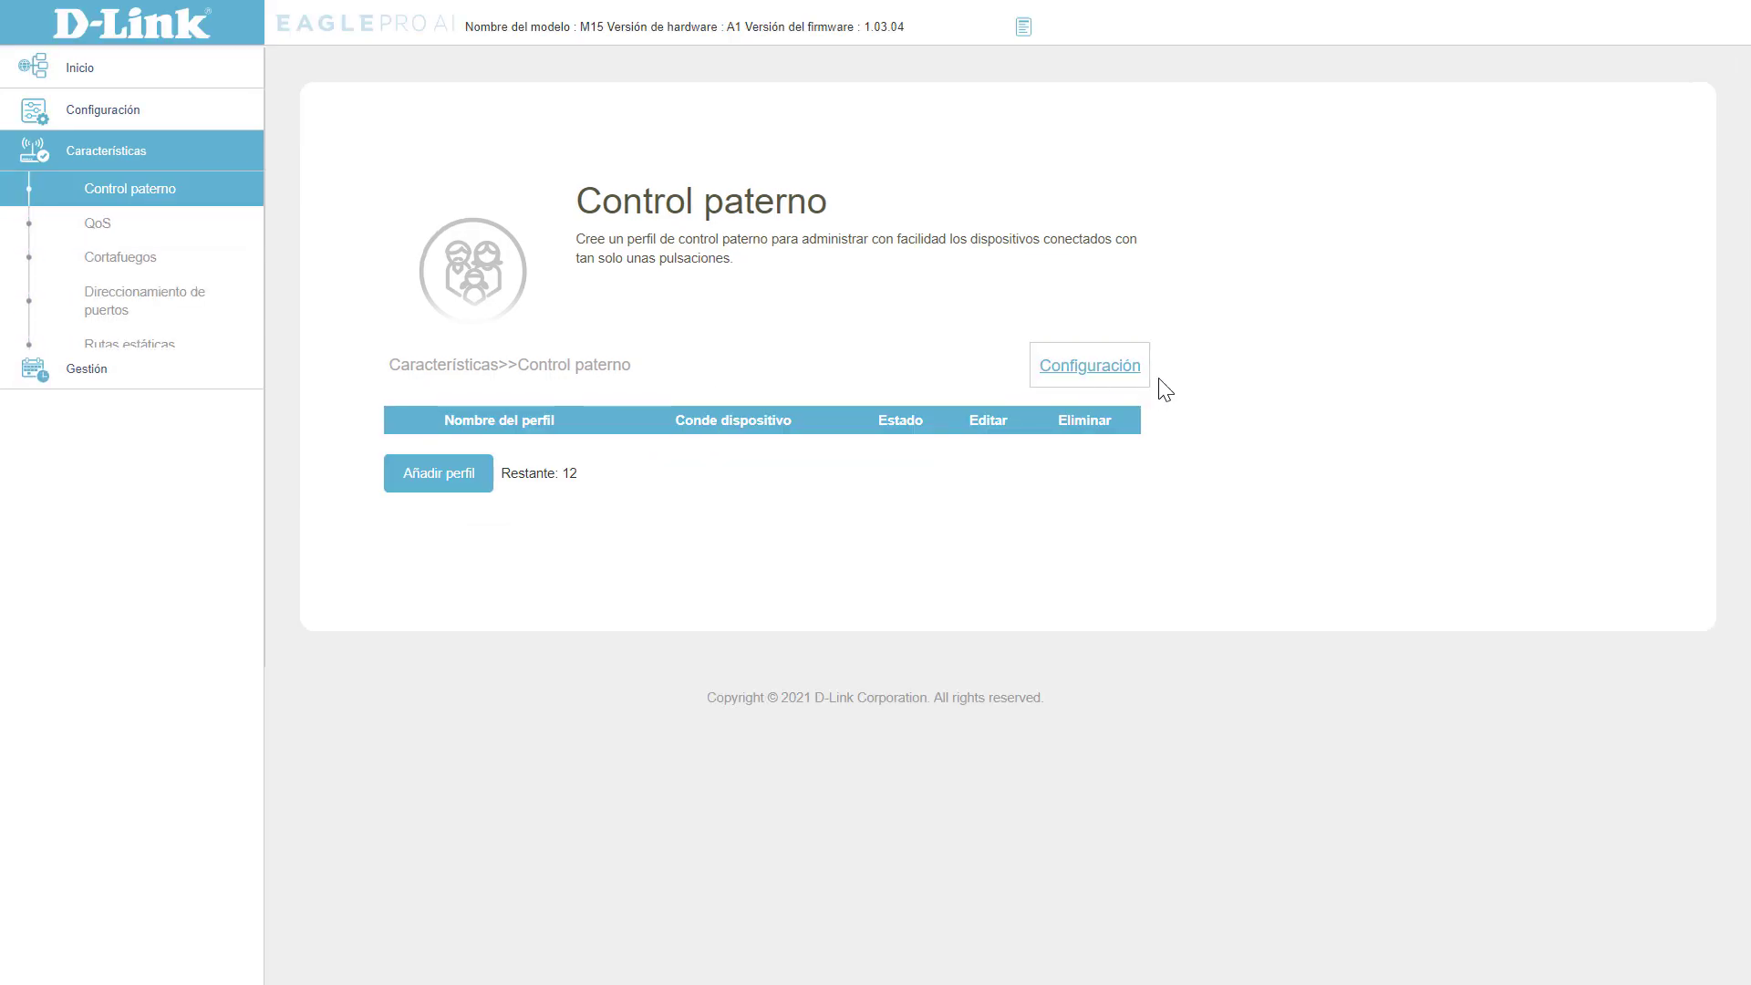
Open the parental control configuration and review the blocked-page messages for manual pause, website filter, custom schedule and bedtime.
{"action": "left_click", "coordinate": [1082, 375]}
{"action": "scroll", "coordinate": [867, 373], "scroll_direction": "down", "scroll_amount": 2}
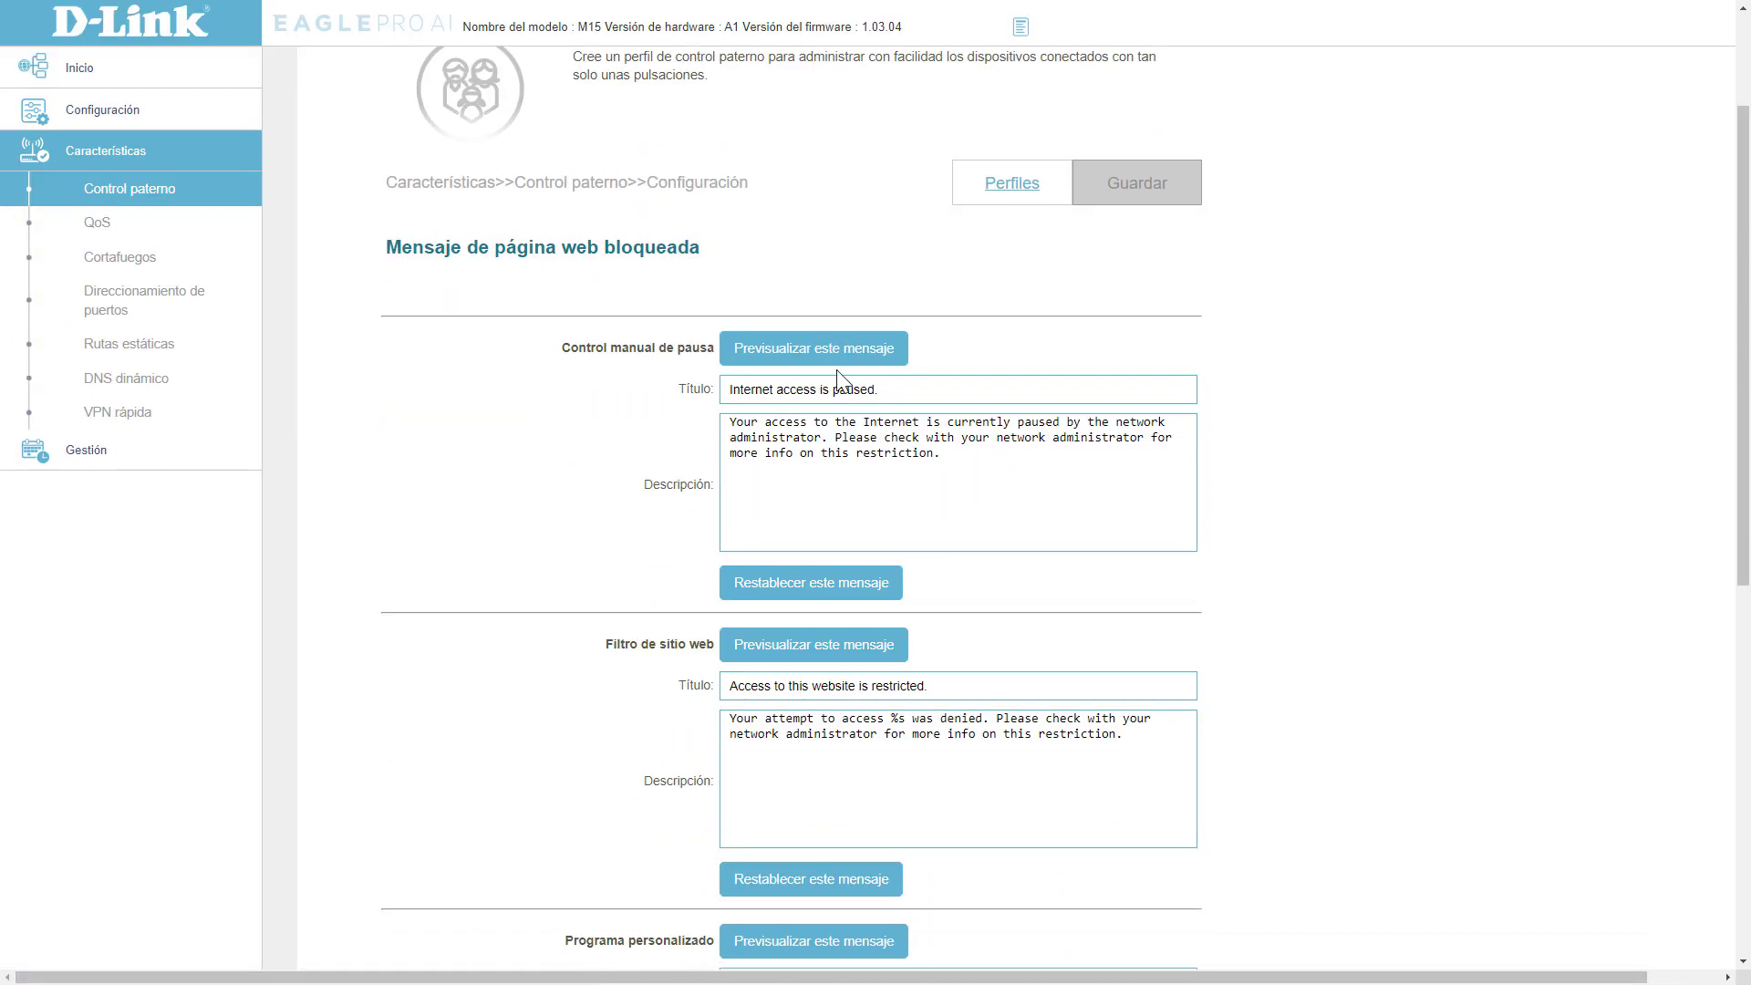
{"action": "scroll", "coordinate": [626, 315], "scroll_direction": "down", "scroll_amount": 2}
{"action": "scroll", "coordinate": [625, 313], "scroll_direction": "up", "scroll_amount": 2}
{"action": "scroll", "coordinate": [861, 389], "scroll_direction": "down", "scroll_amount": 2}
{"action": "scroll", "coordinate": [736, 490], "scroll_direction": "down", "scroll_amount": 1}
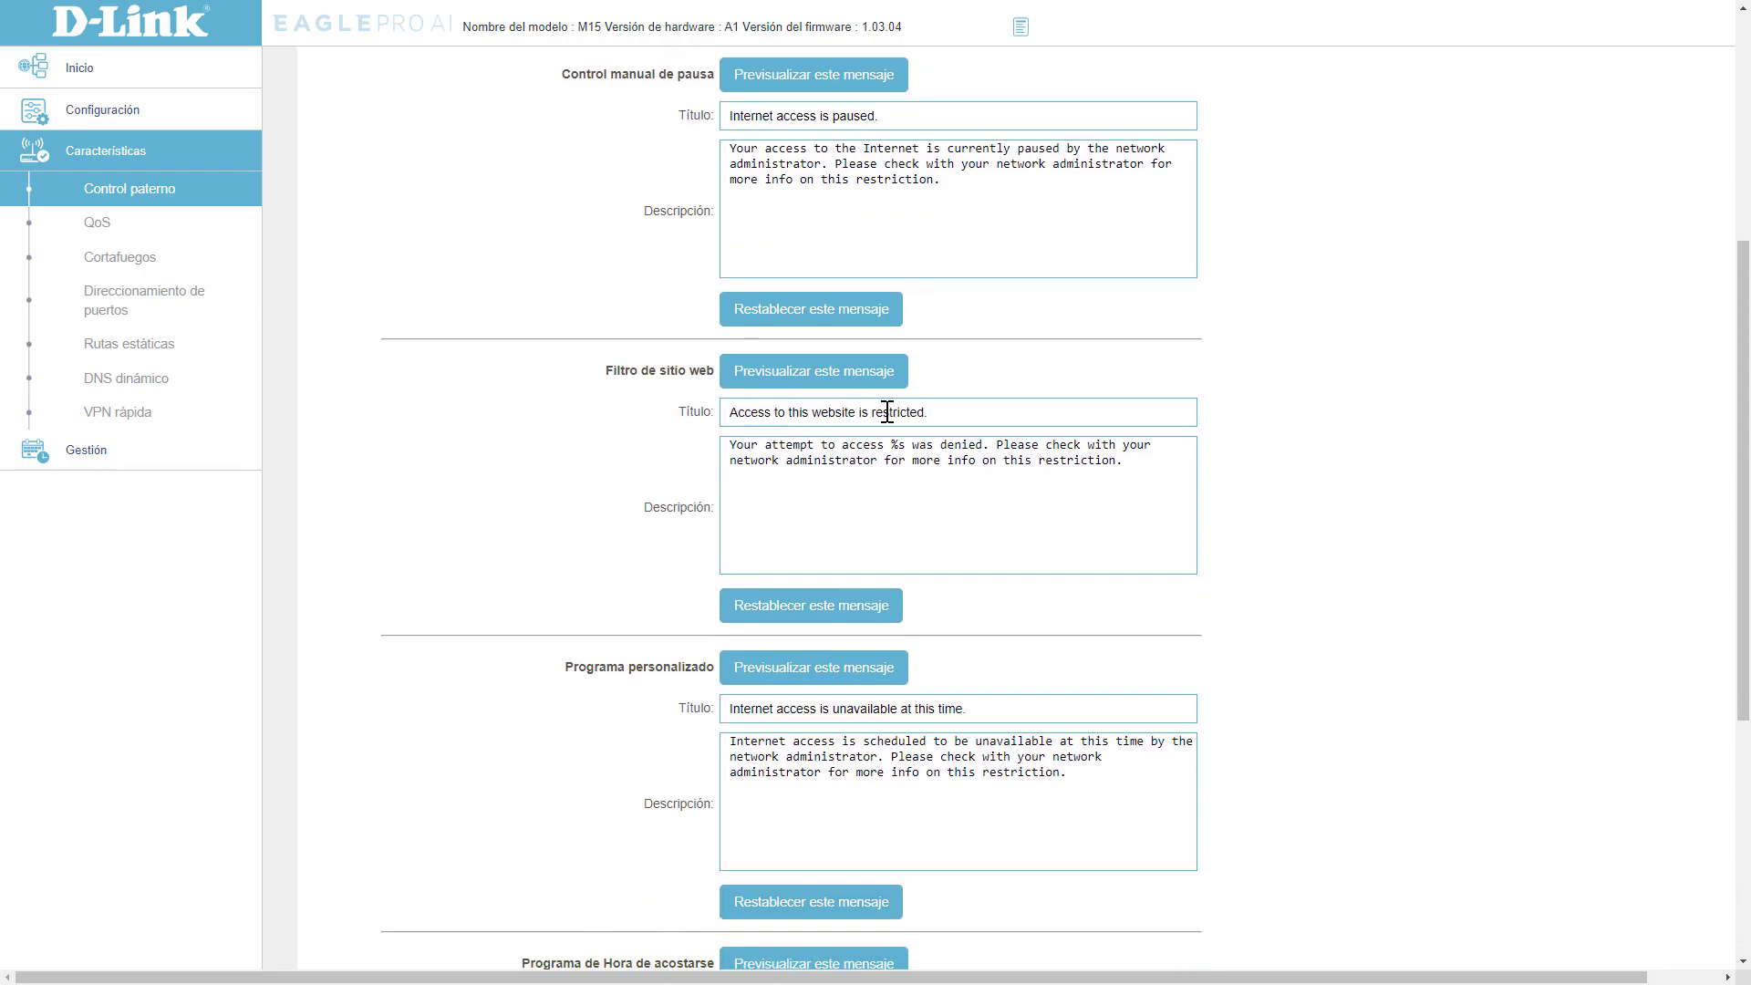
{"action": "scroll", "coordinate": [934, 450], "scroll_direction": "down", "scroll_amount": 1}
{"action": "left_click_drag", "start_coordinate": [1106, 371], "coordinate": [708, 315]}
{"action": "left_click", "coordinate": [780, 337]}
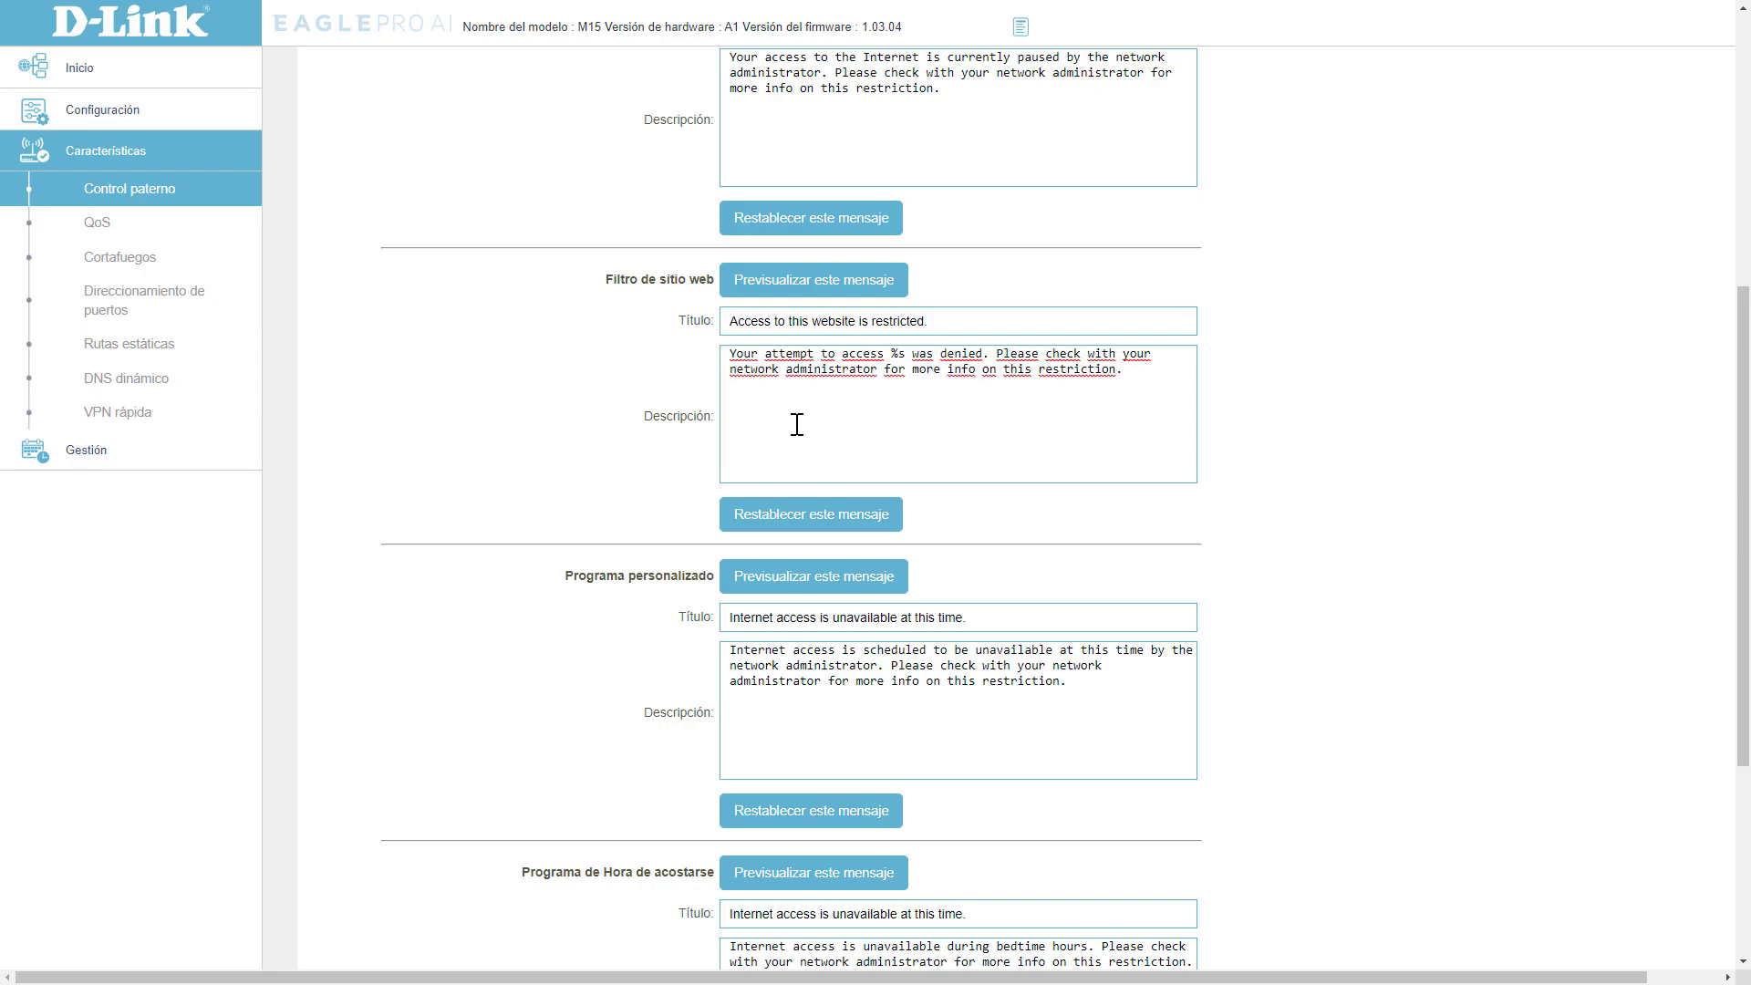
{"action": "scroll", "coordinate": [796, 424], "scroll_direction": "down", "scroll_amount": 1}
{"action": "scroll", "coordinate": [881, 337], "scroll_direction": "down", "scroll_amount": 2}
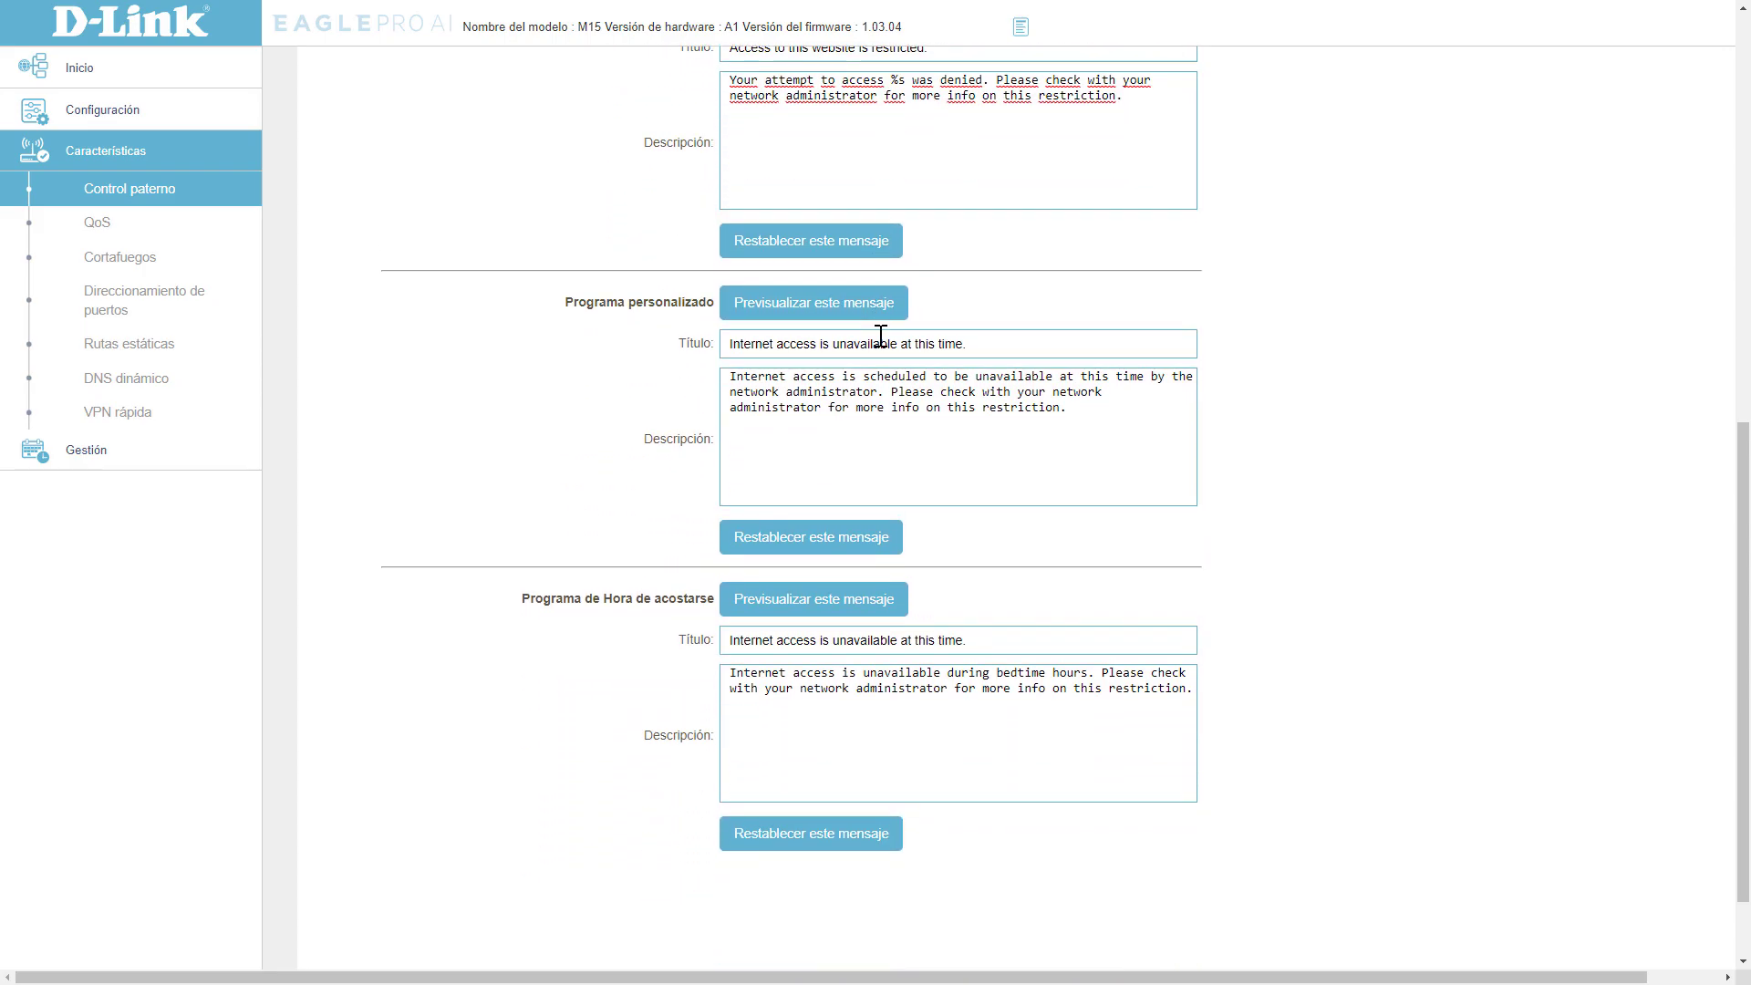
Delete part of the manual pause message's description and restore that message to its default text.
{"action": "left_click", "coordinate": [684, 343]}
{"action": "scroll", "coordinate": [948, 413], "scroll_direction": "up", "scroll_amount": 7}
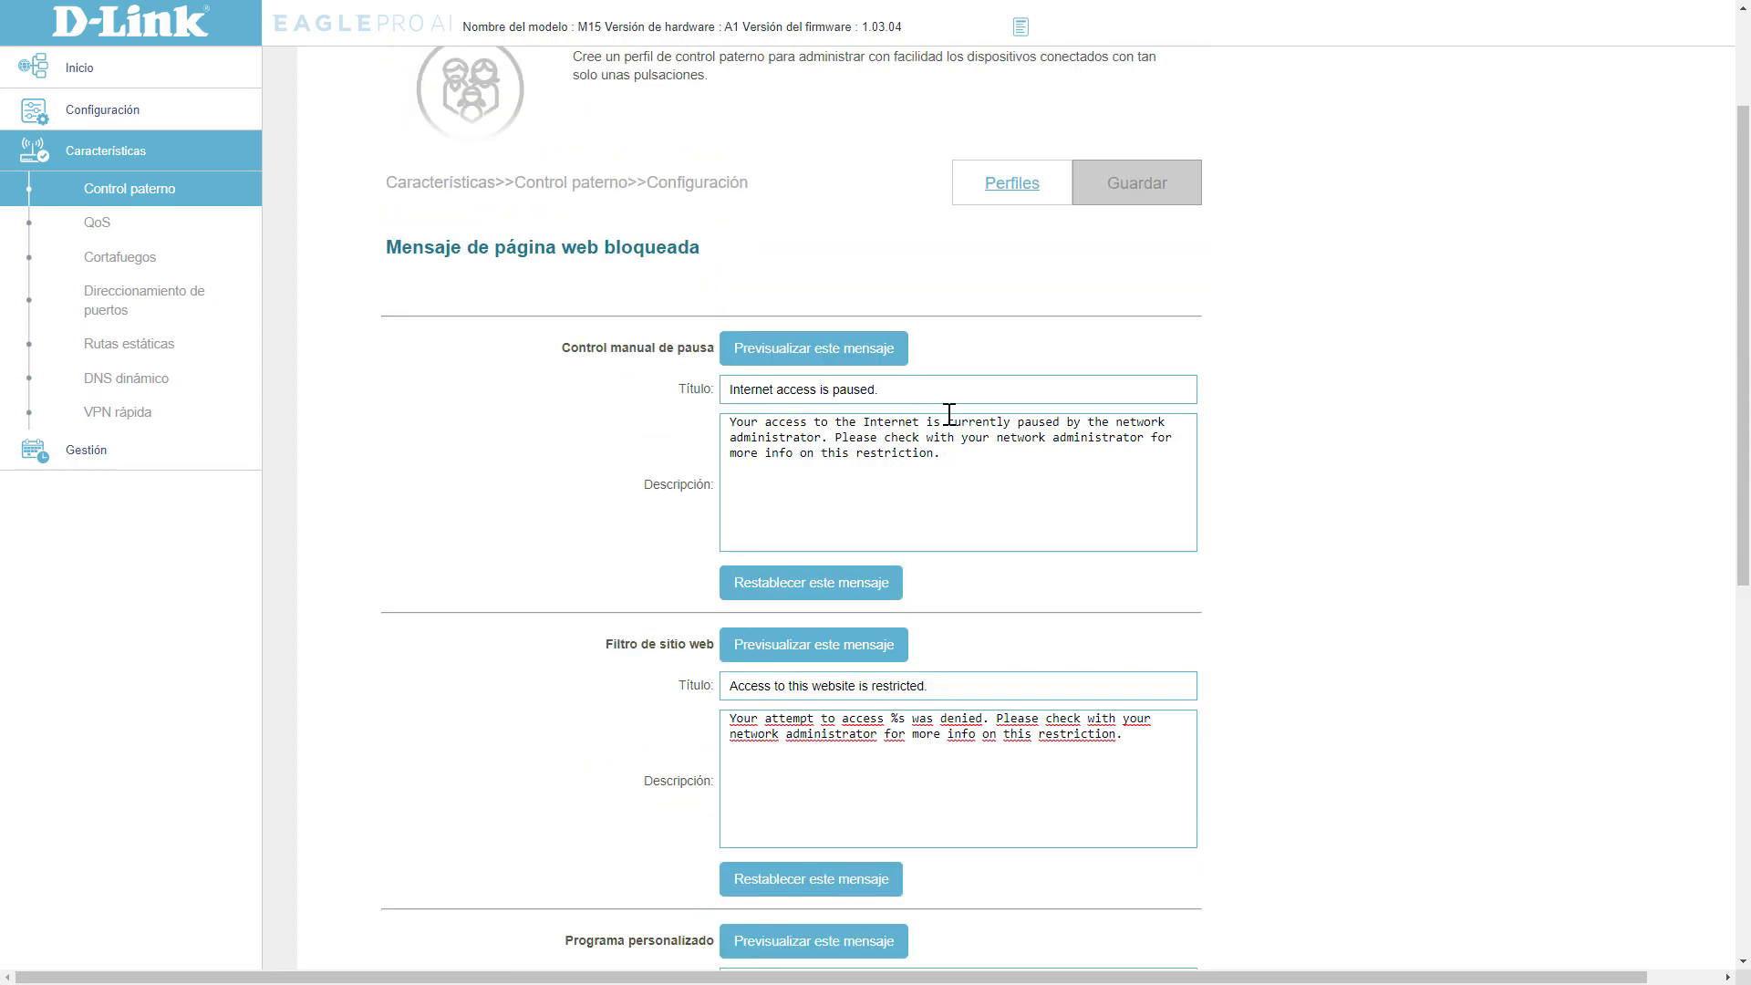
{"action": "left_click", "coordinate": [801, 383]}
{"action": "left_click_drag", "start_coordinate": [852, 453], "coordinate": [798, 437]}
{"action": "key", "text": "BackSpace"}
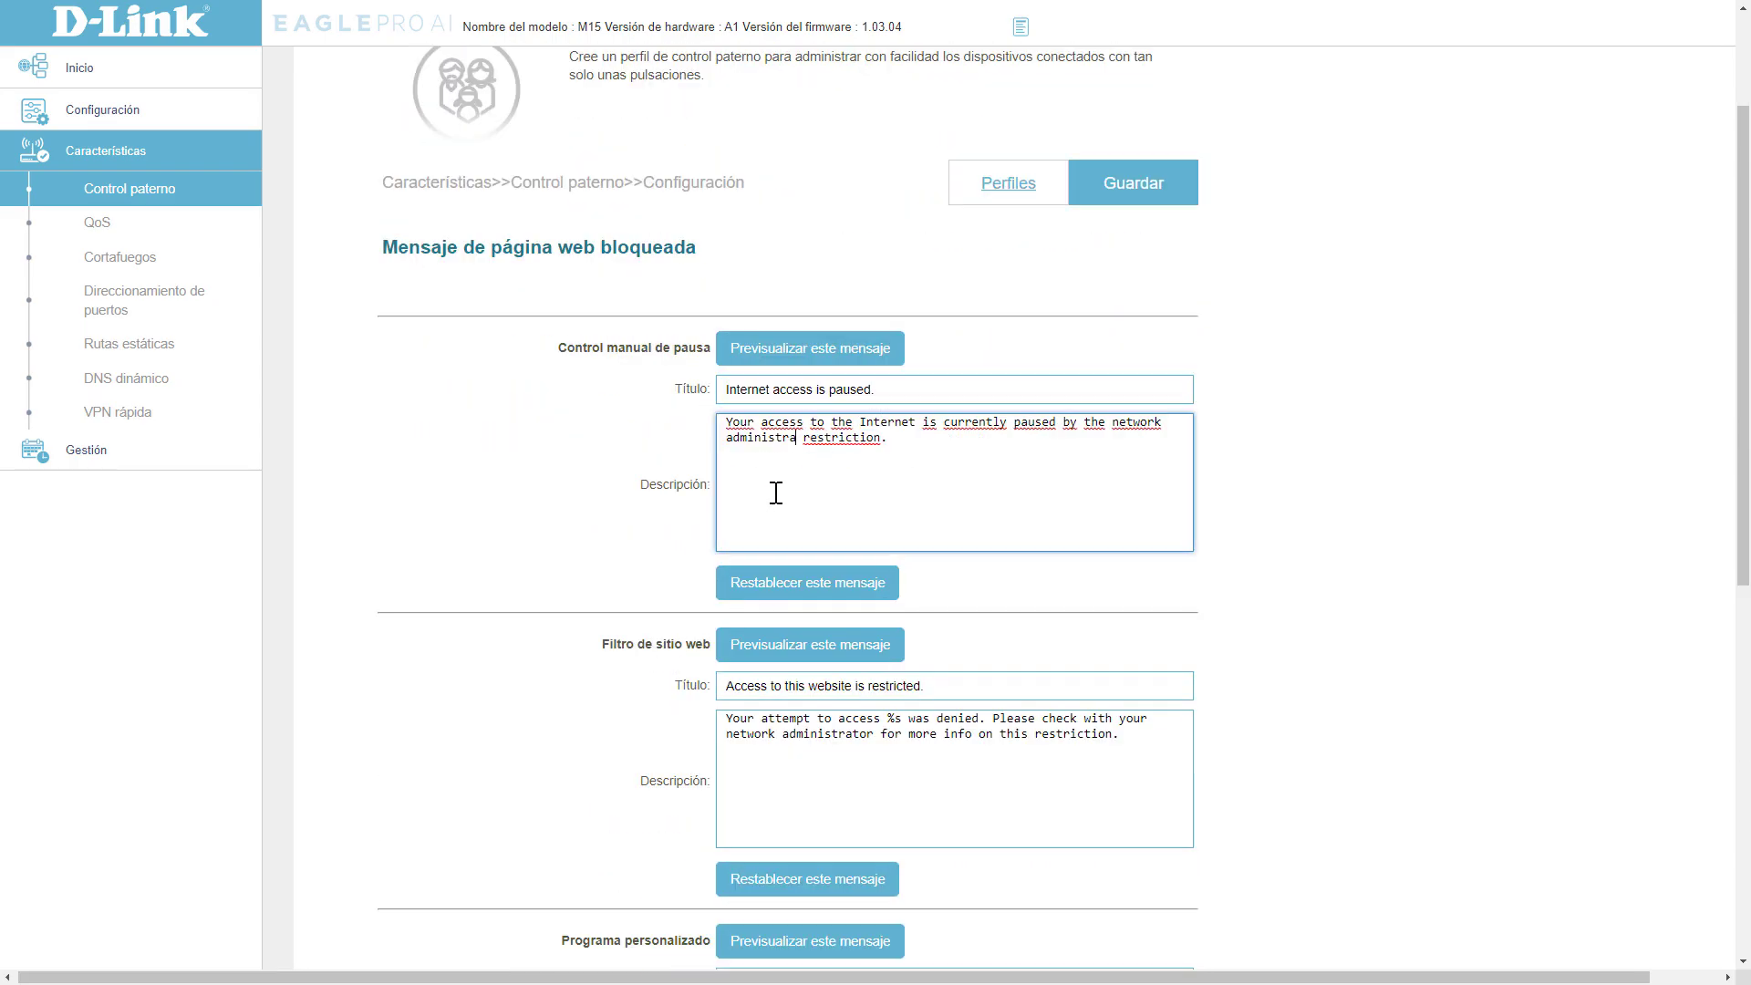
{"action": "left_click", "coordinate": [800, 584]}
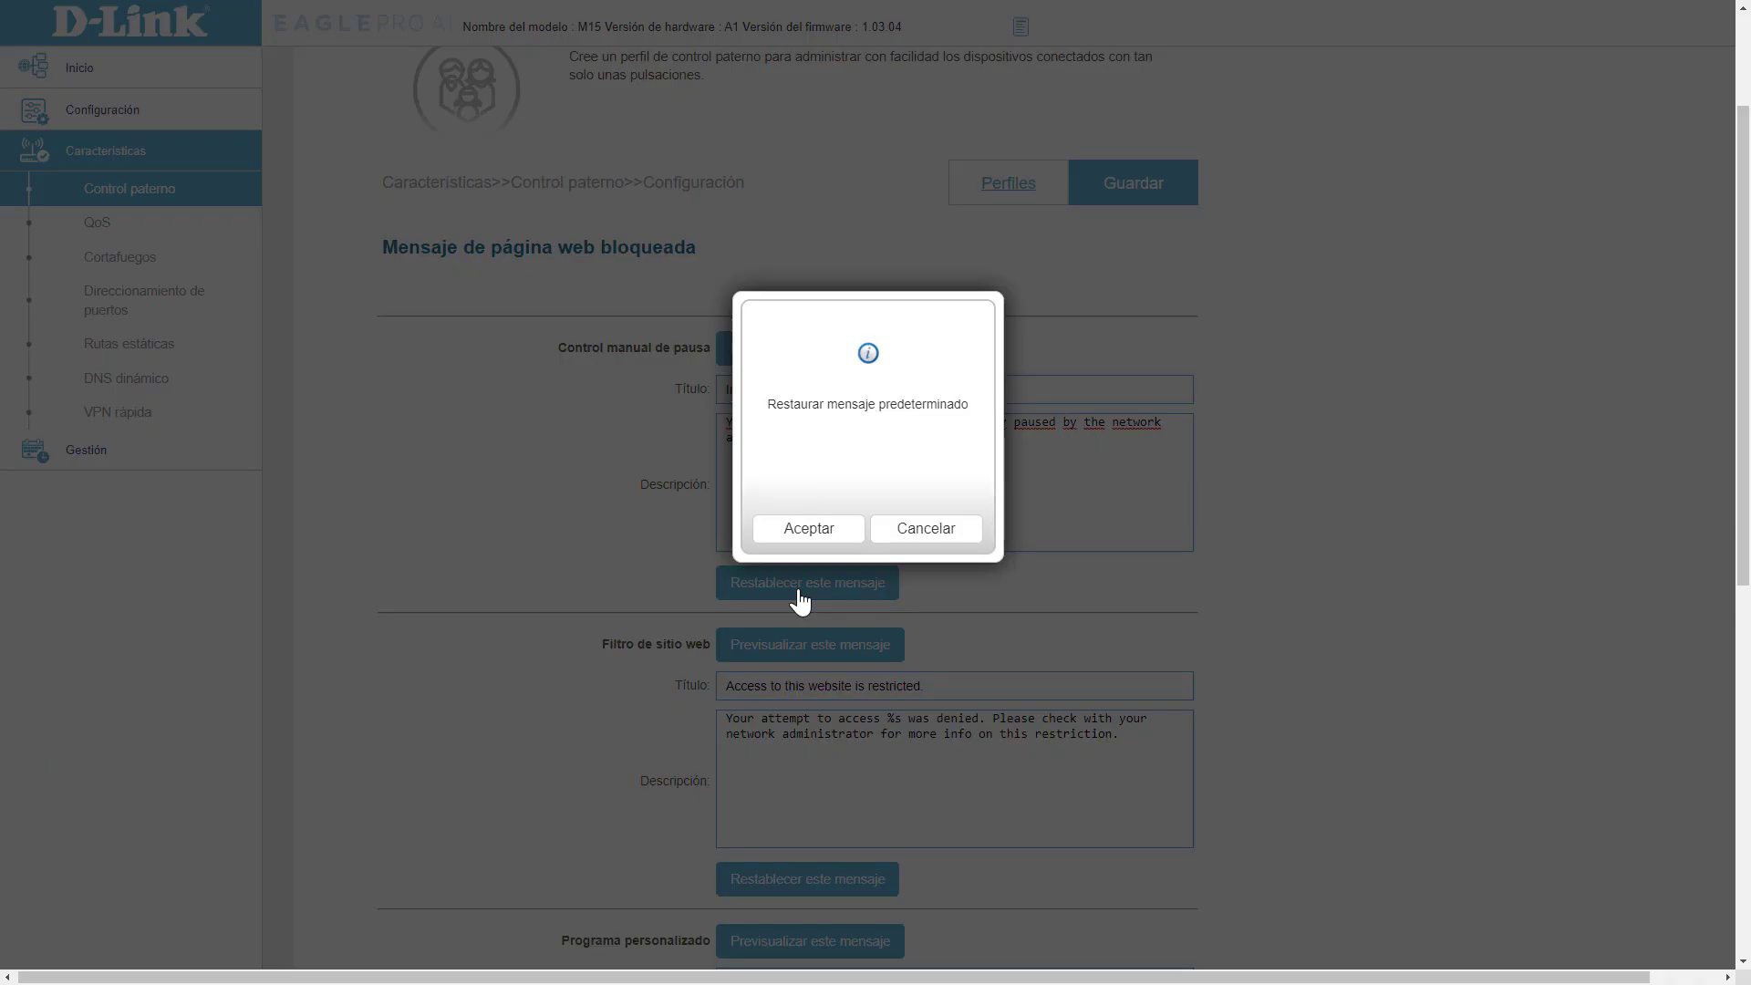
{"action": "left_click", "coordinate": [810, 531]}
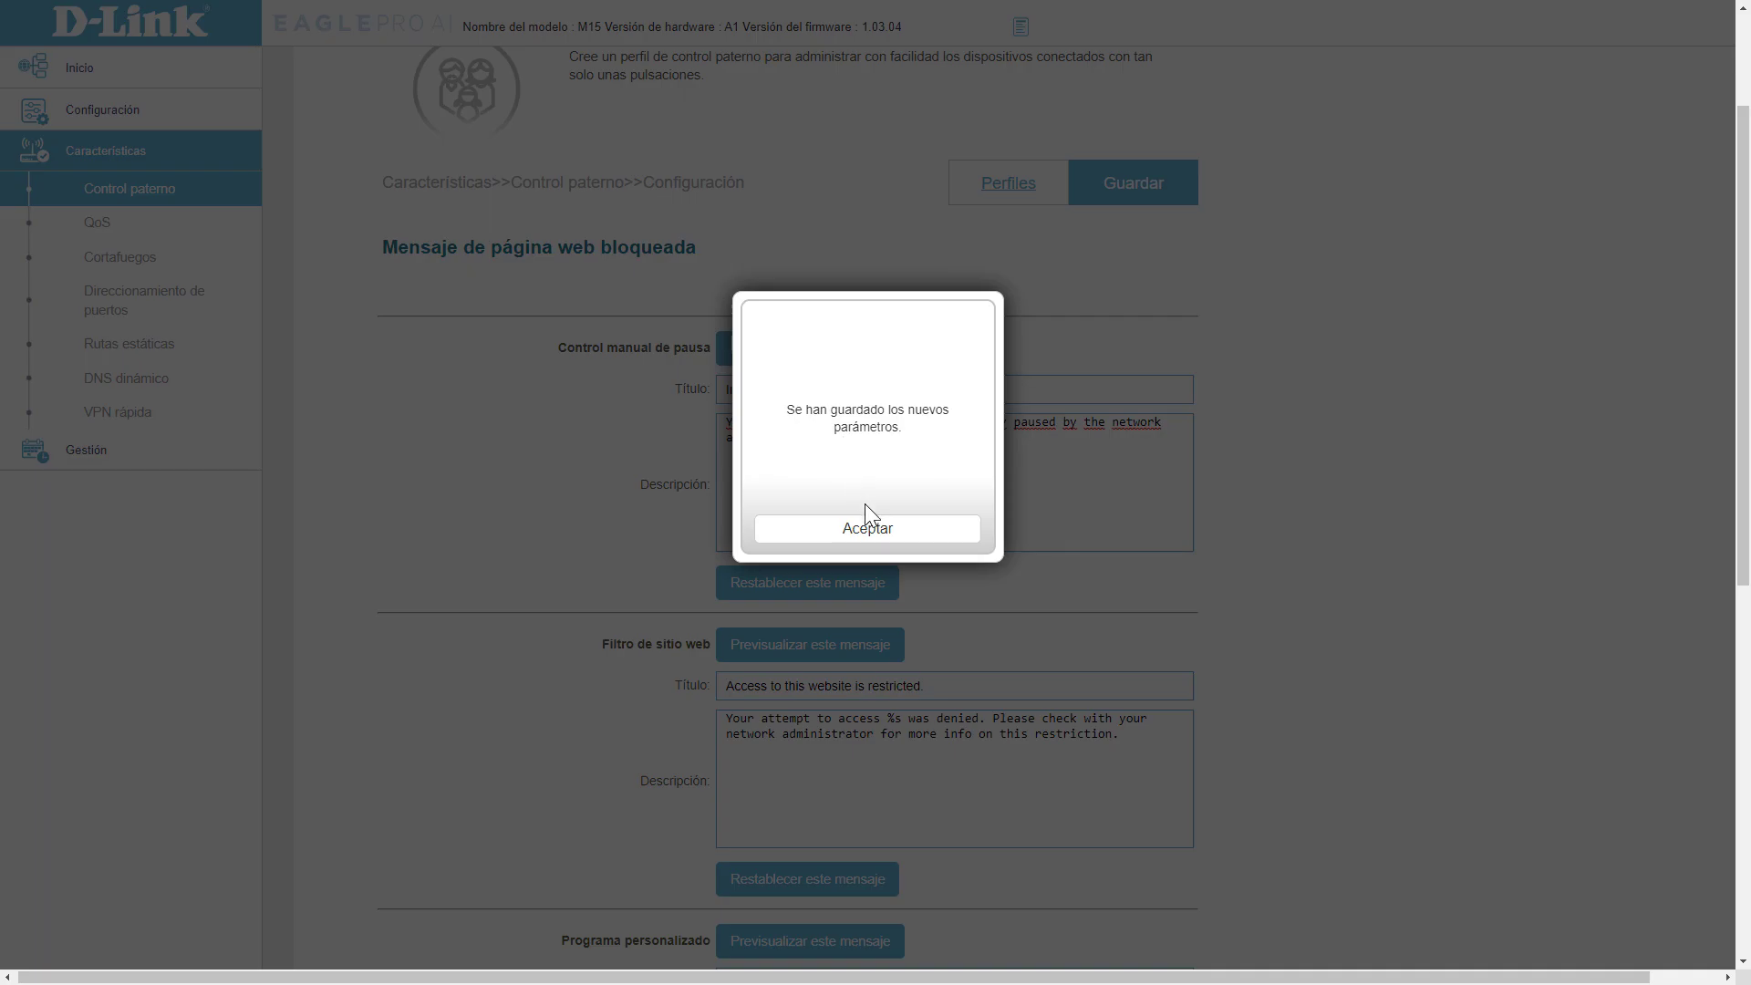
{"action": "left_click", "coordinate": [866, 536]}
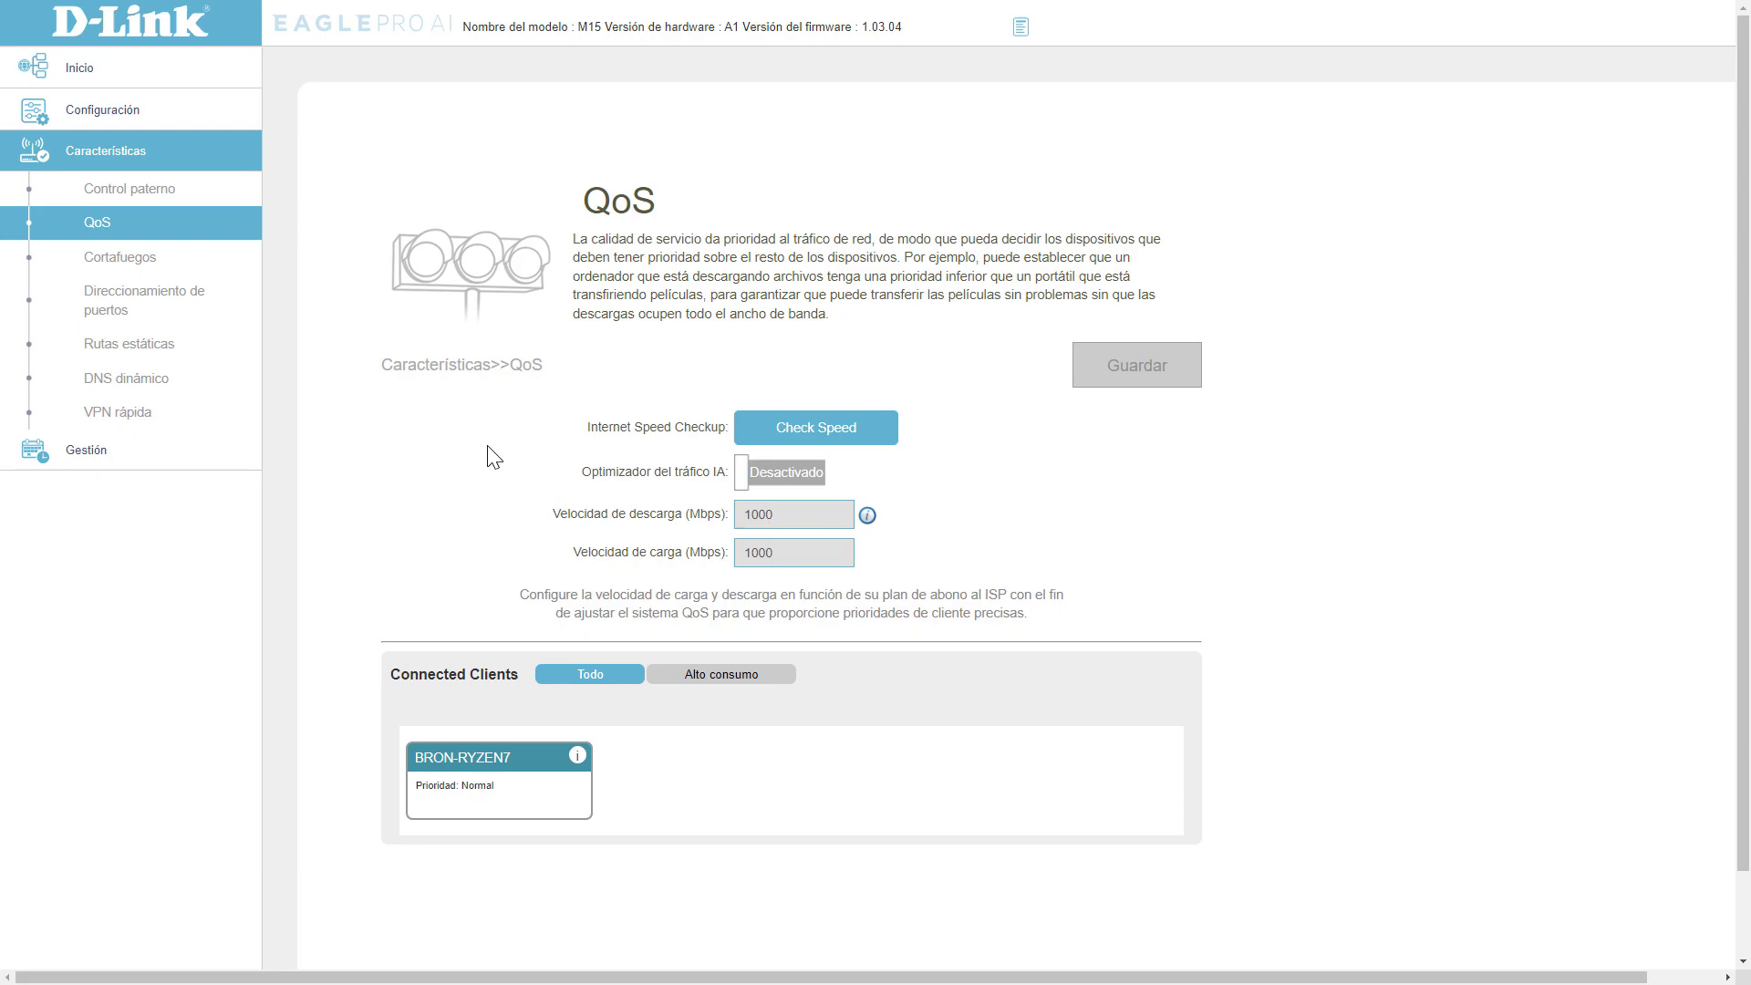
Enable the AI traffic optimizer on the QoS page, and run an Internet speed check whose results are applied to QoS.
{"action": "left_click", "coordinate": [788, 477]}
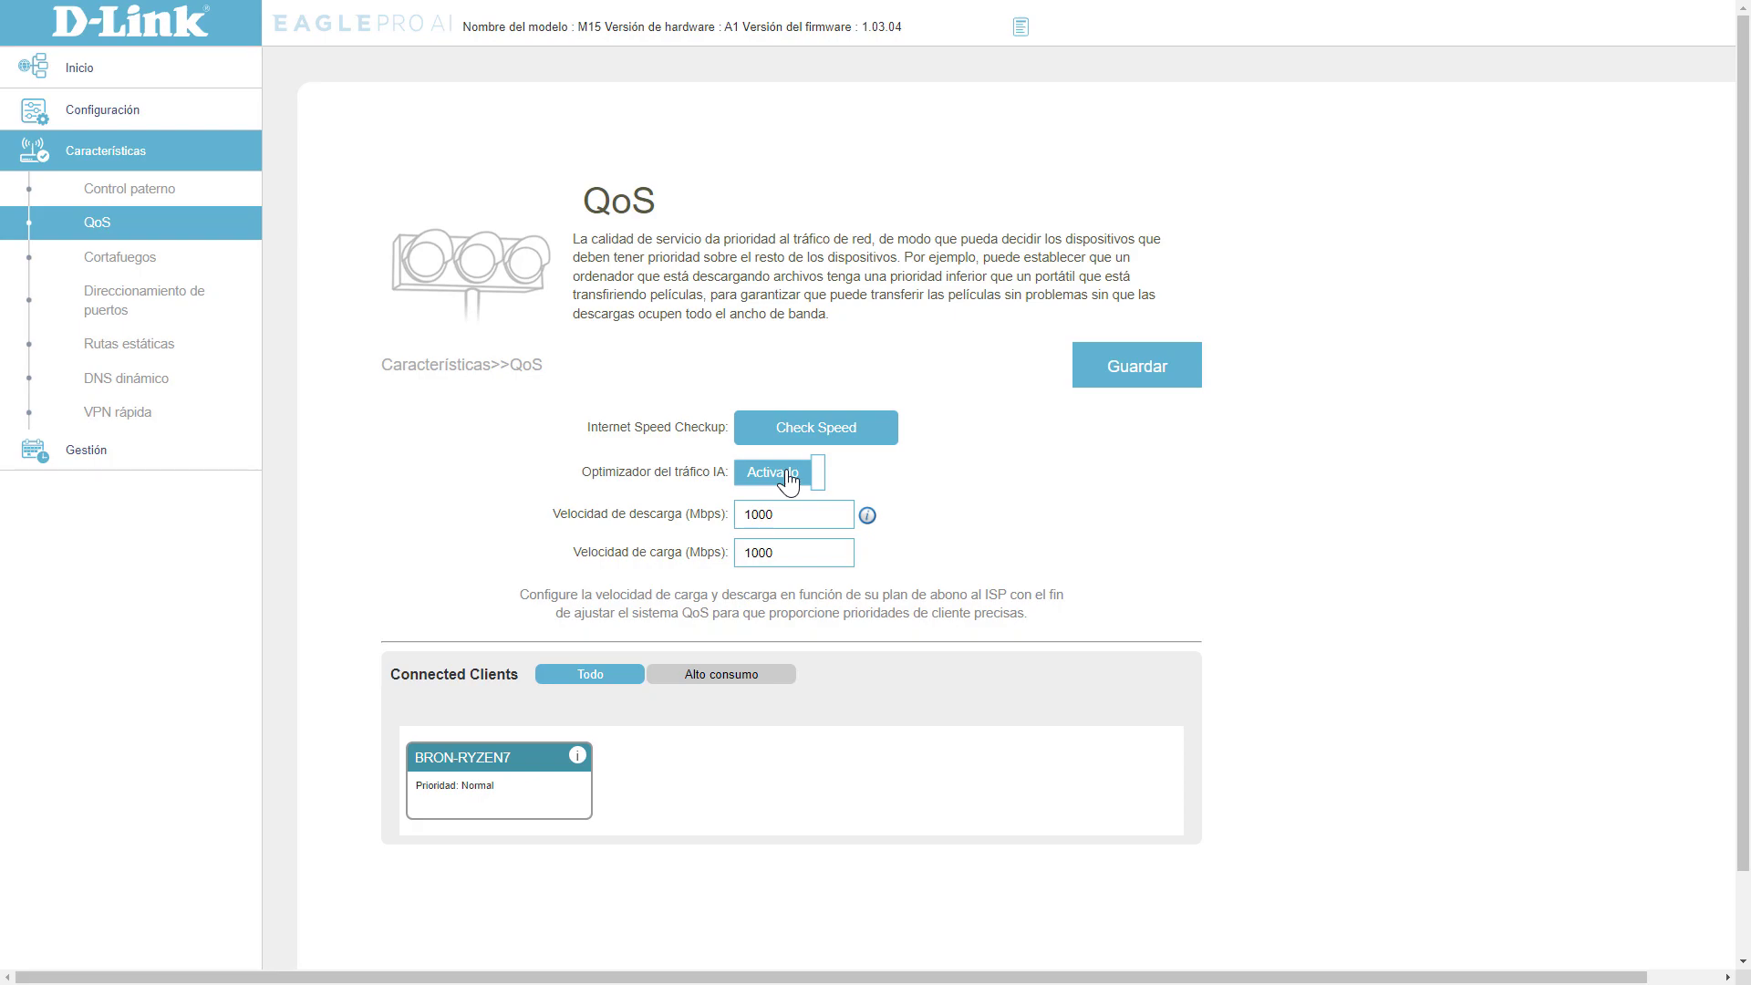
{"action": "left_click_drag", "start_coordinate": [786, 513], "coordinate": [727, 516]}
{"action": "left_click_drag", "start_coordinate": [787, 557], "coordinate": [756, 558]}
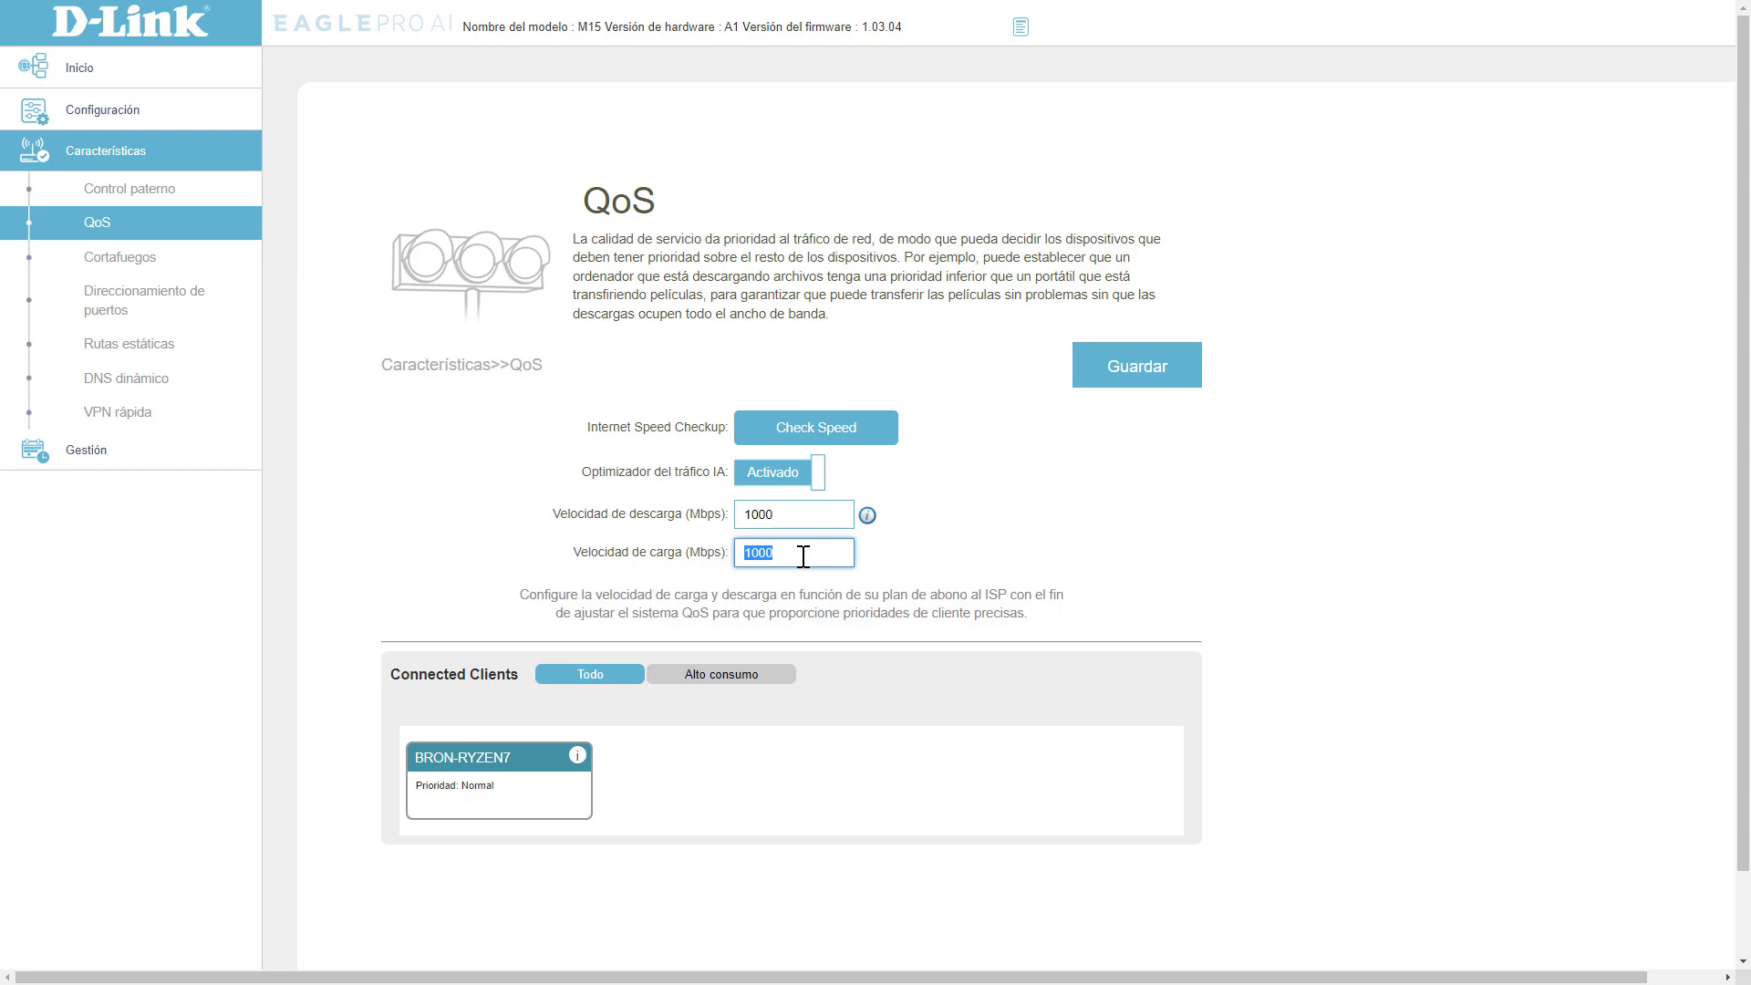
{"action": "left_click", "coordinate": [817, 429]}
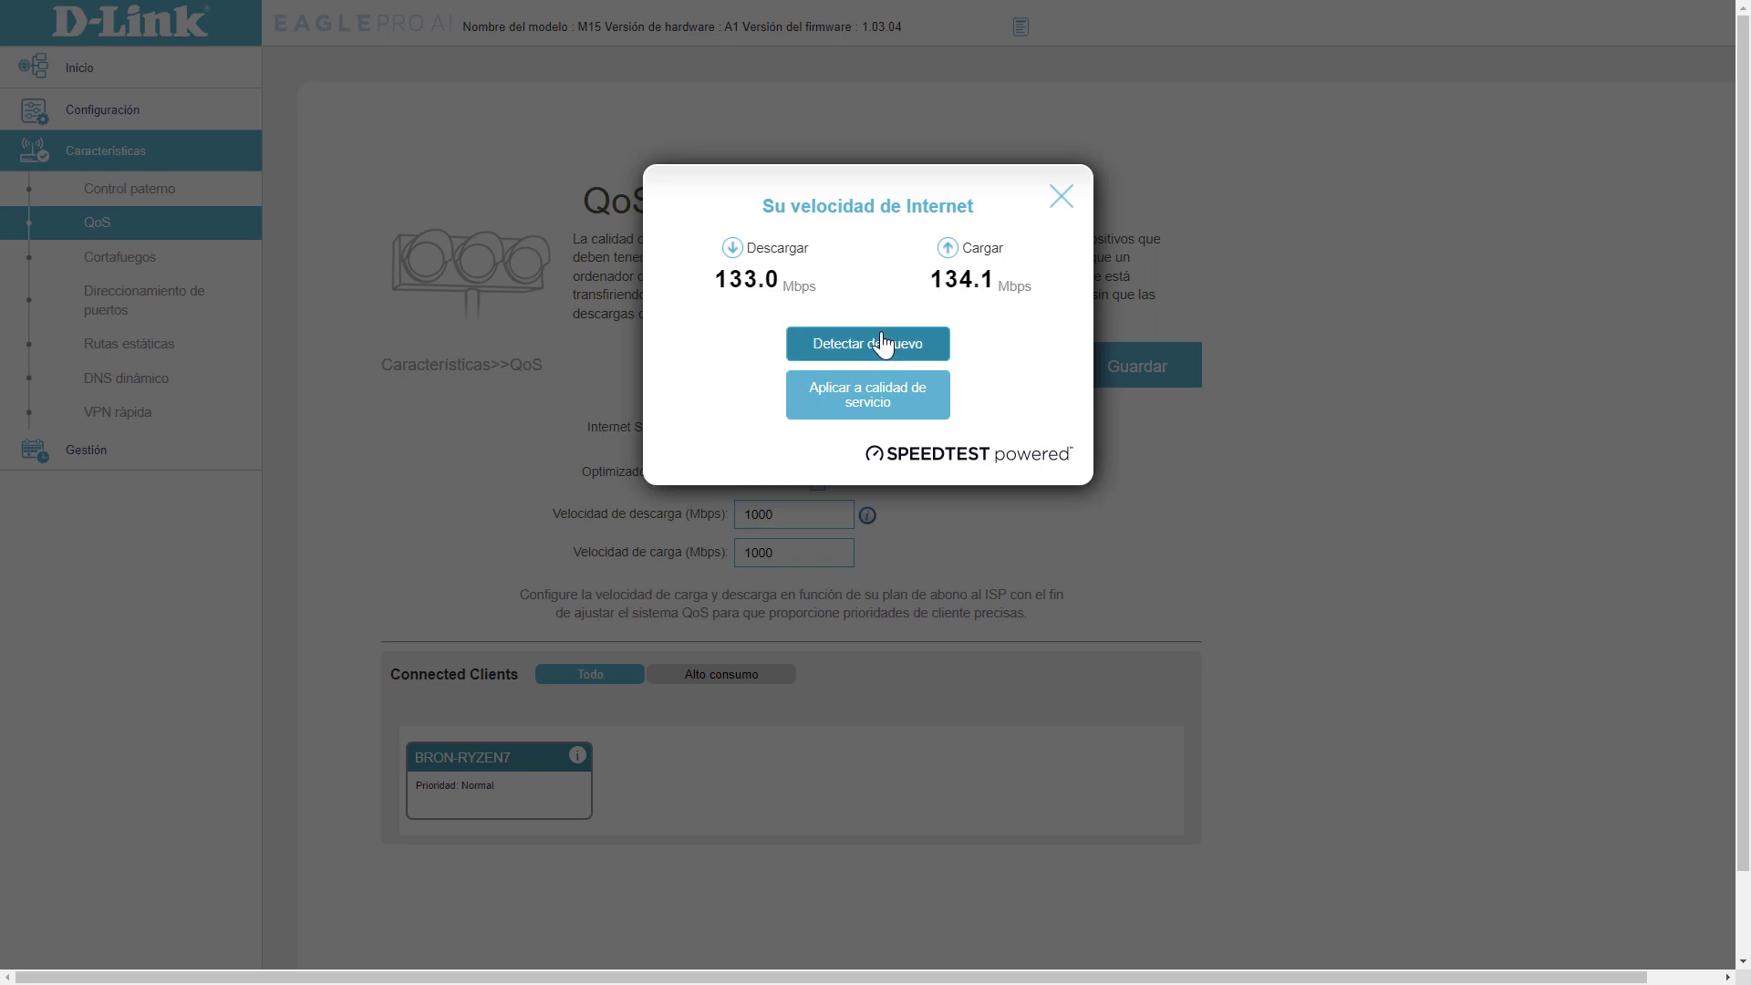
{"action": "left_click", "coordinate": [878, 407]}
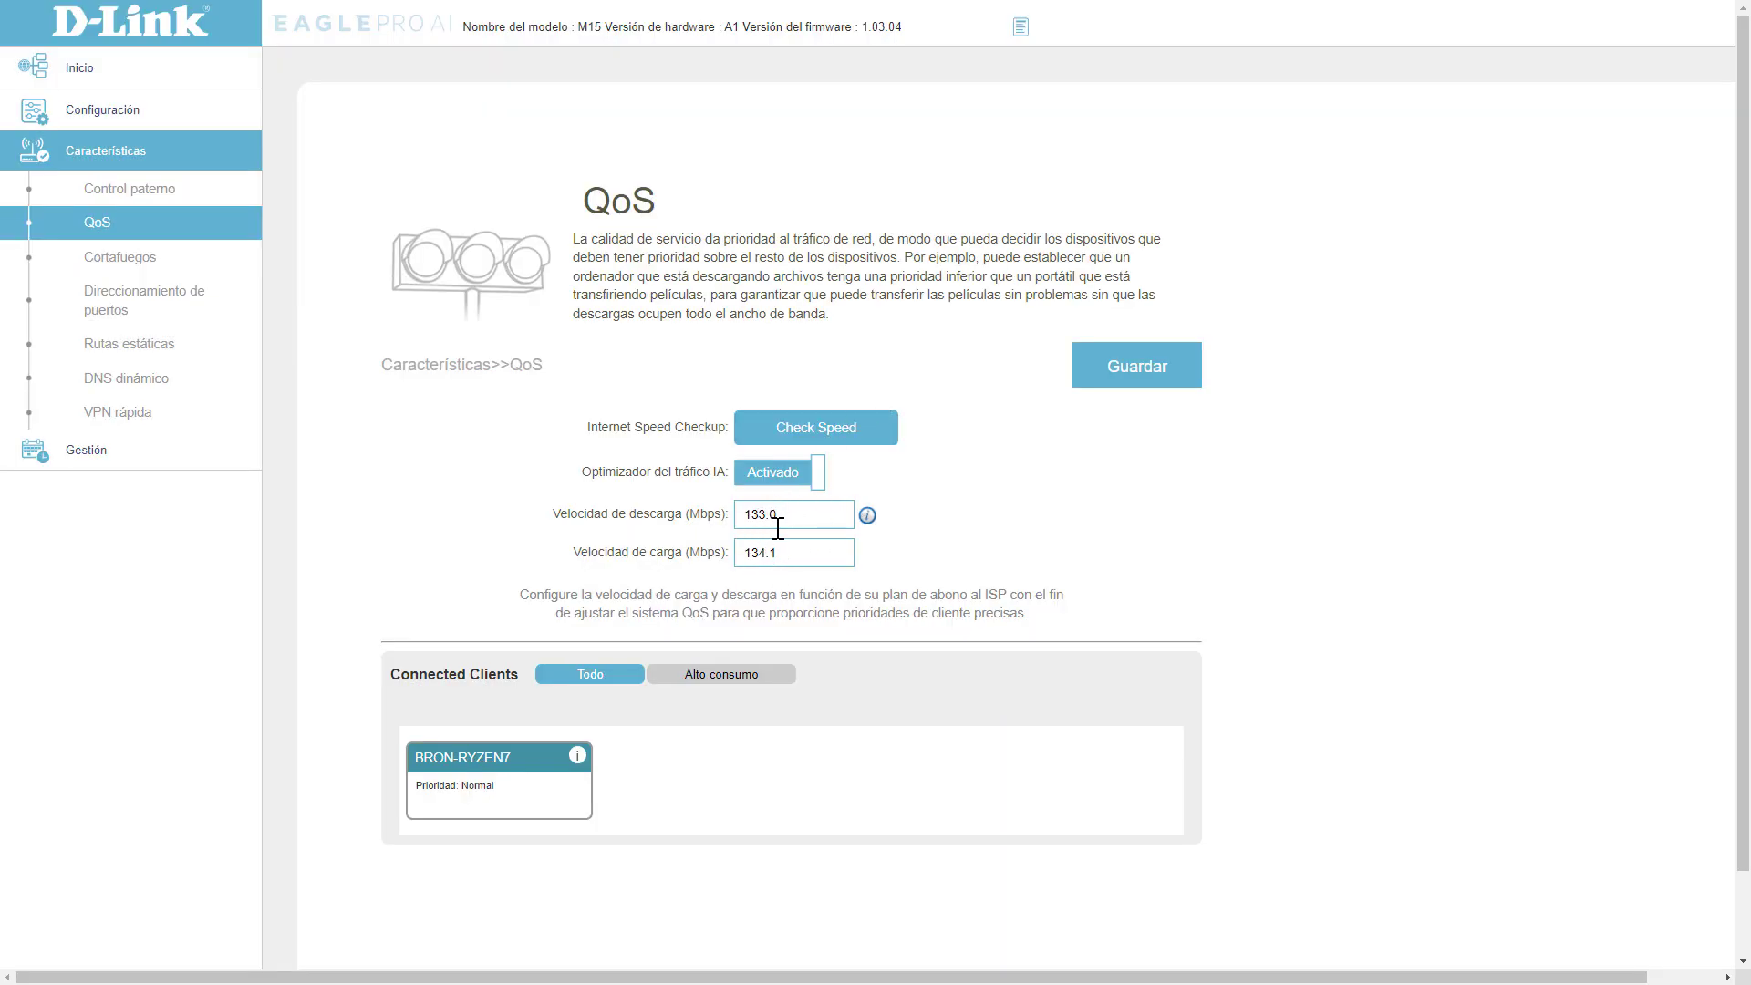
Set both the QoS download and upload speeds to 600 Mbps, save the settings and reload the page.
{"action": "left_click_drag", "start_coordinate": [781, 519], "coordinate": [706, 513]}
{"action": "type", "text": "600"}
{"action": "left_click_drag", "start_coordinate": [802, 554], "coordinate": [690, 547]}
{"action": "type", "text": "6"}
{"action": "left_click", "coordinate": [1131, 369]}
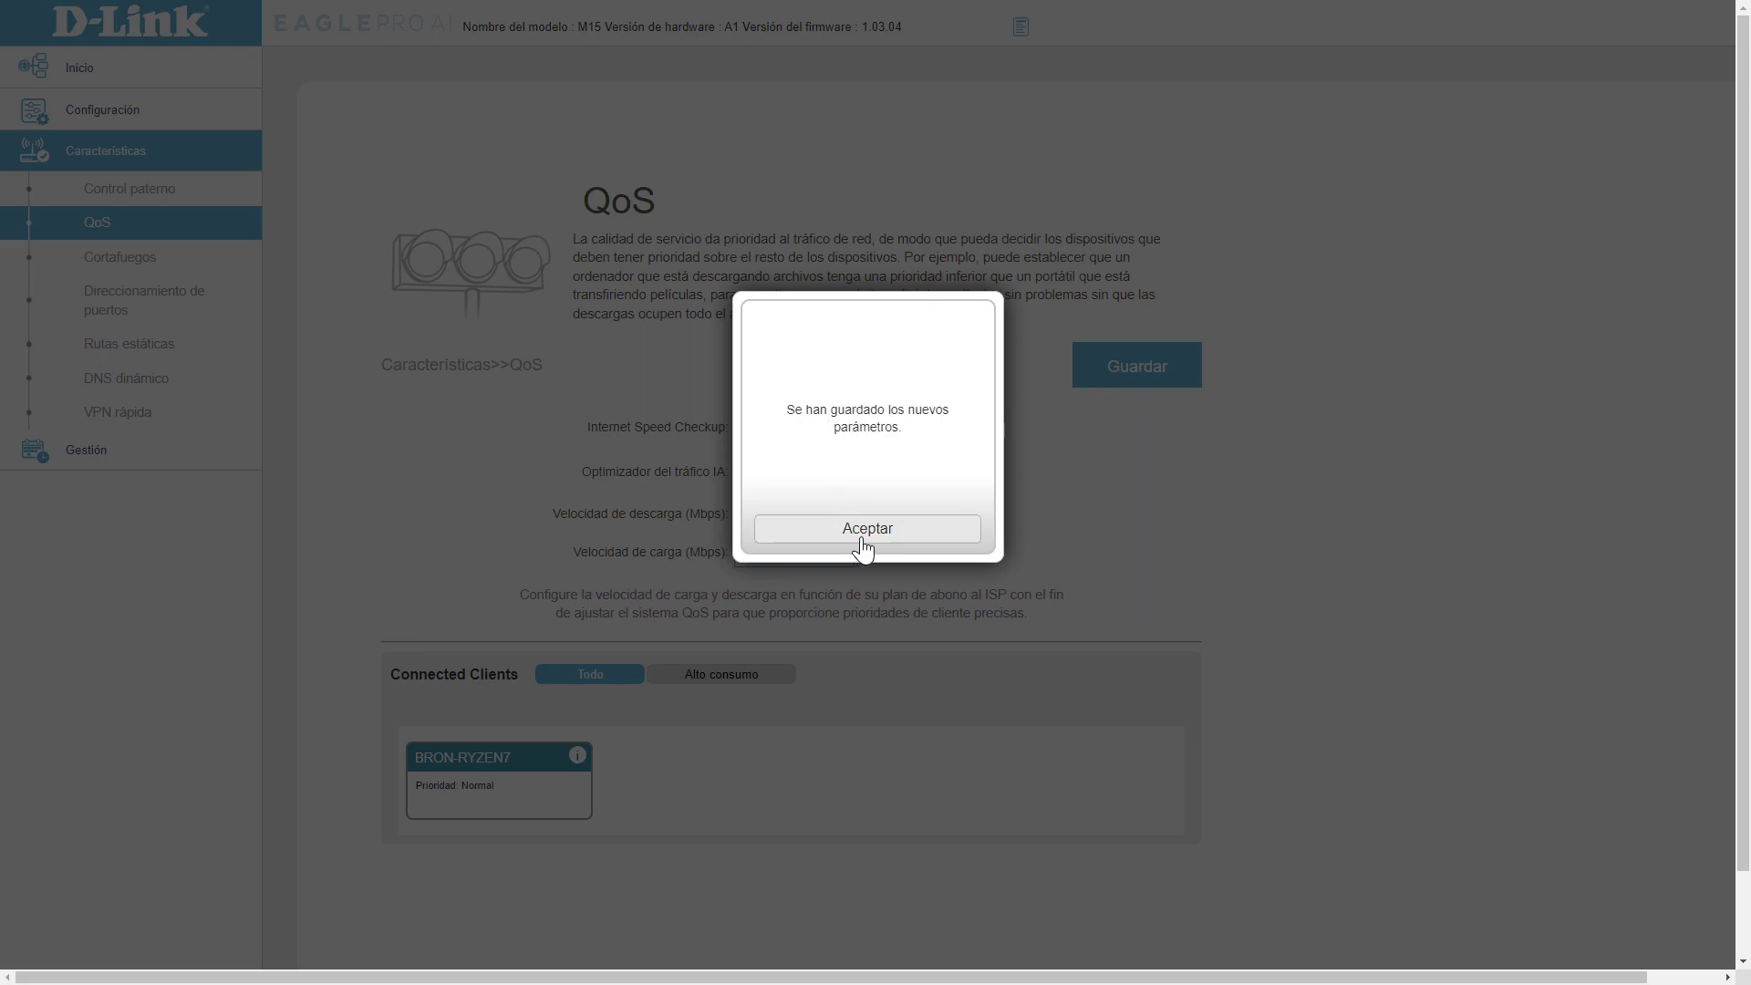
{"action": "left_click", "coordinate": [867, 529]}
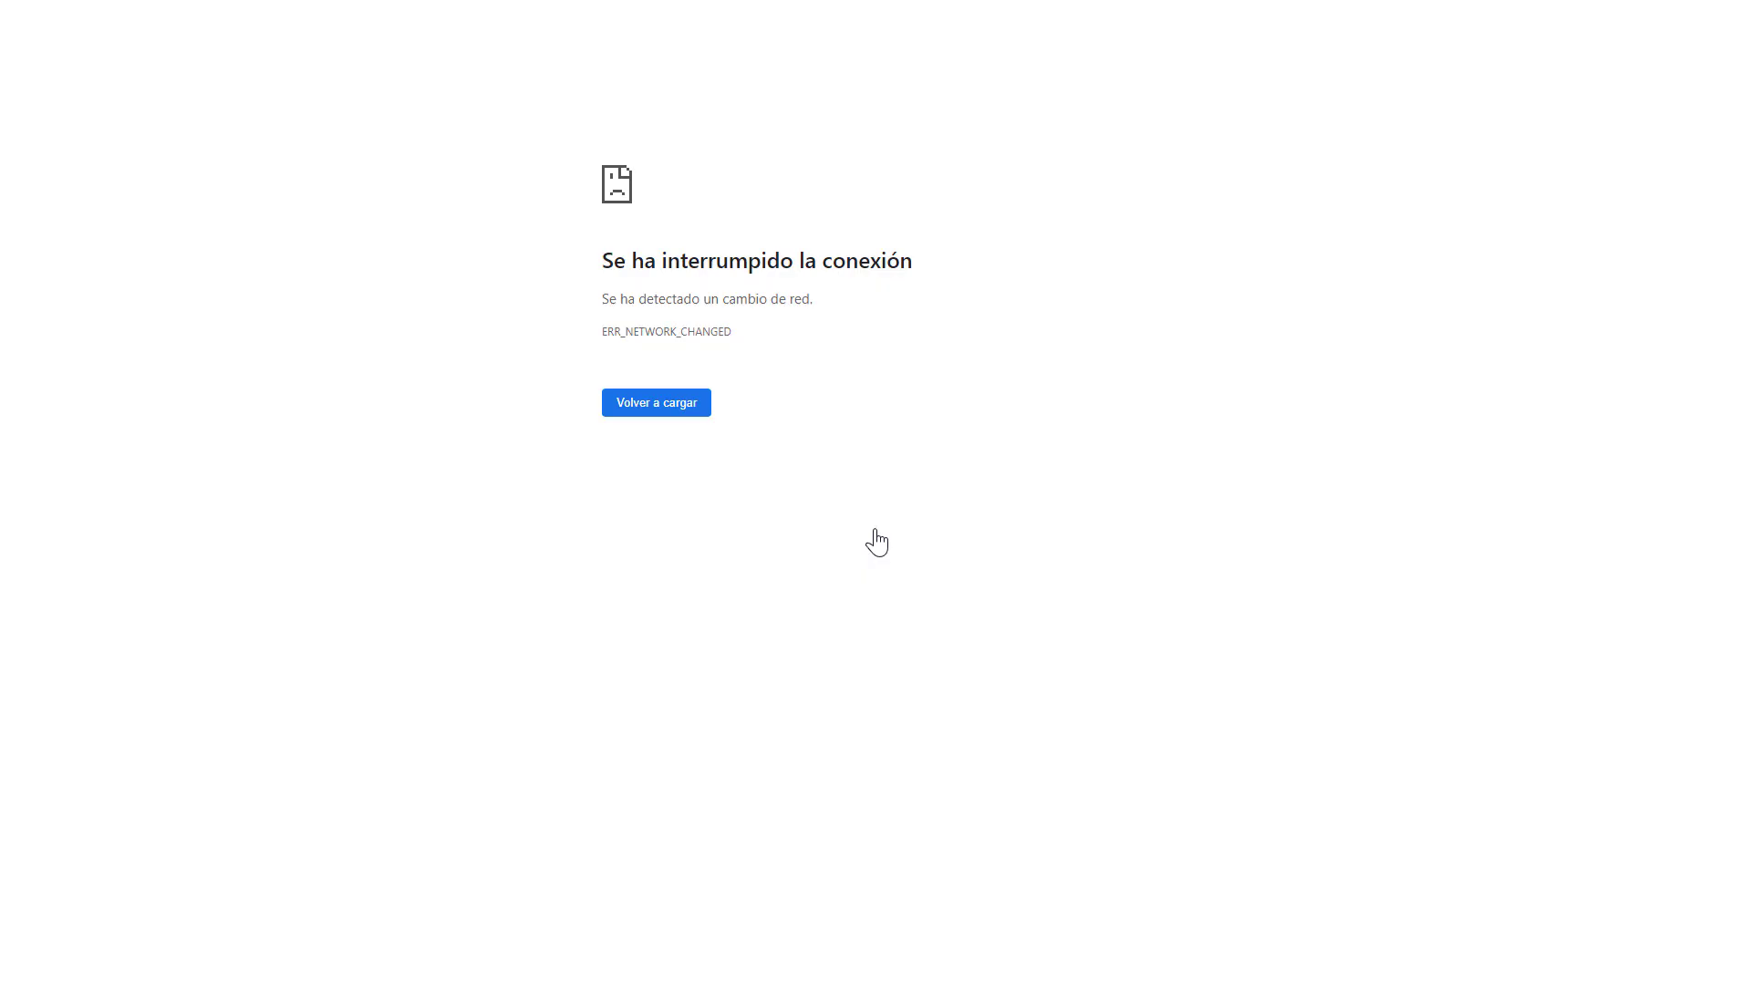
{"action": "left_click", "coordinate": [669, 410]}
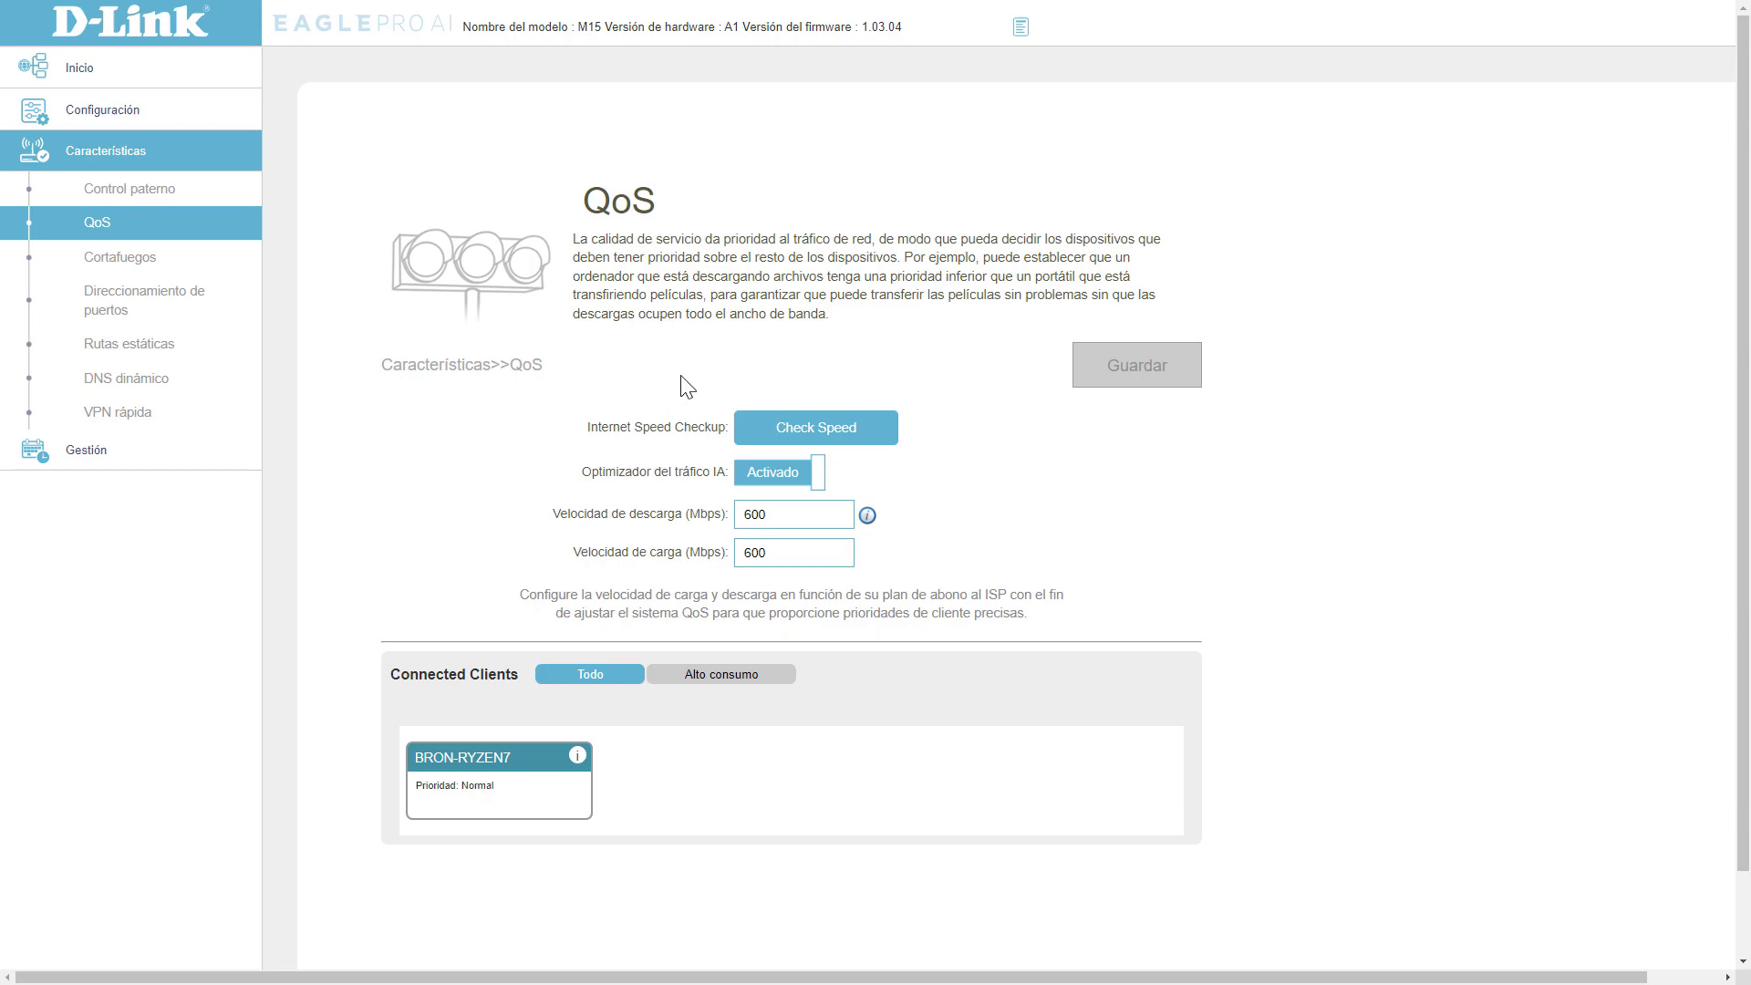
Examine the connected client's details and priority options in QoS, and view the high-consumption client filter before returning to all clients.
{"action": "scroll", "coordinate": [490, 743], "scroll_direction": "down", "scroll_amount": 2}
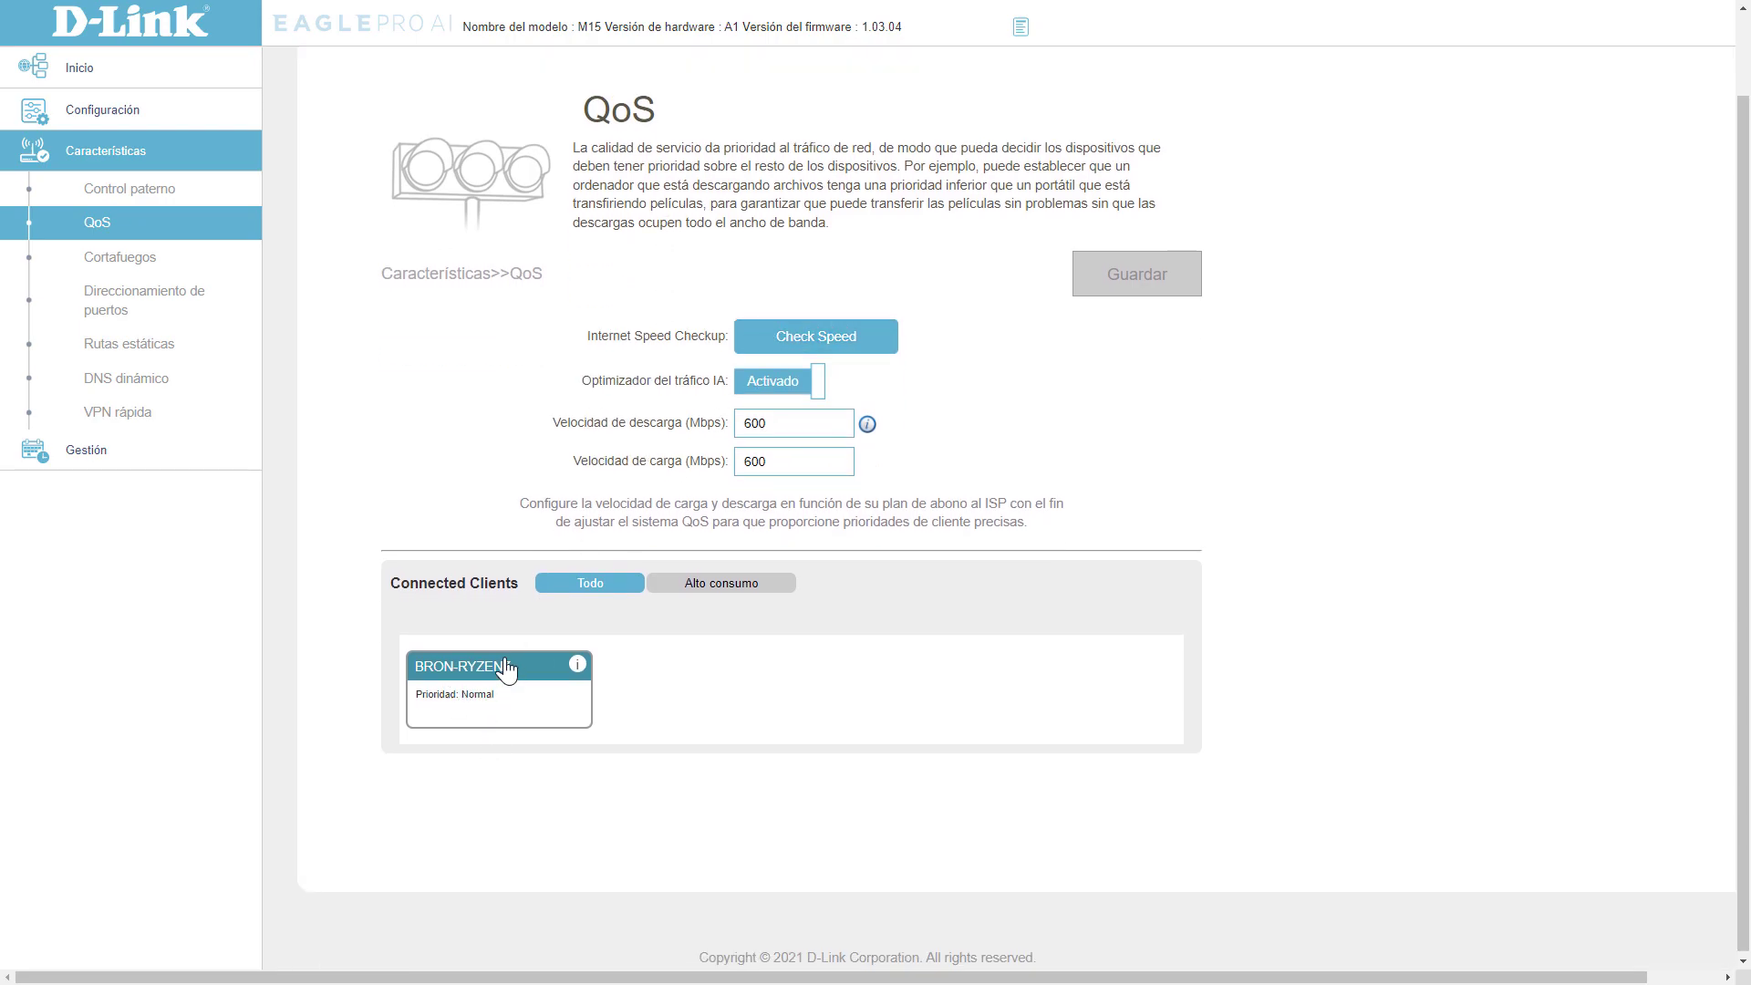
{"action": "left_click", "coordinate": [577, 664]}
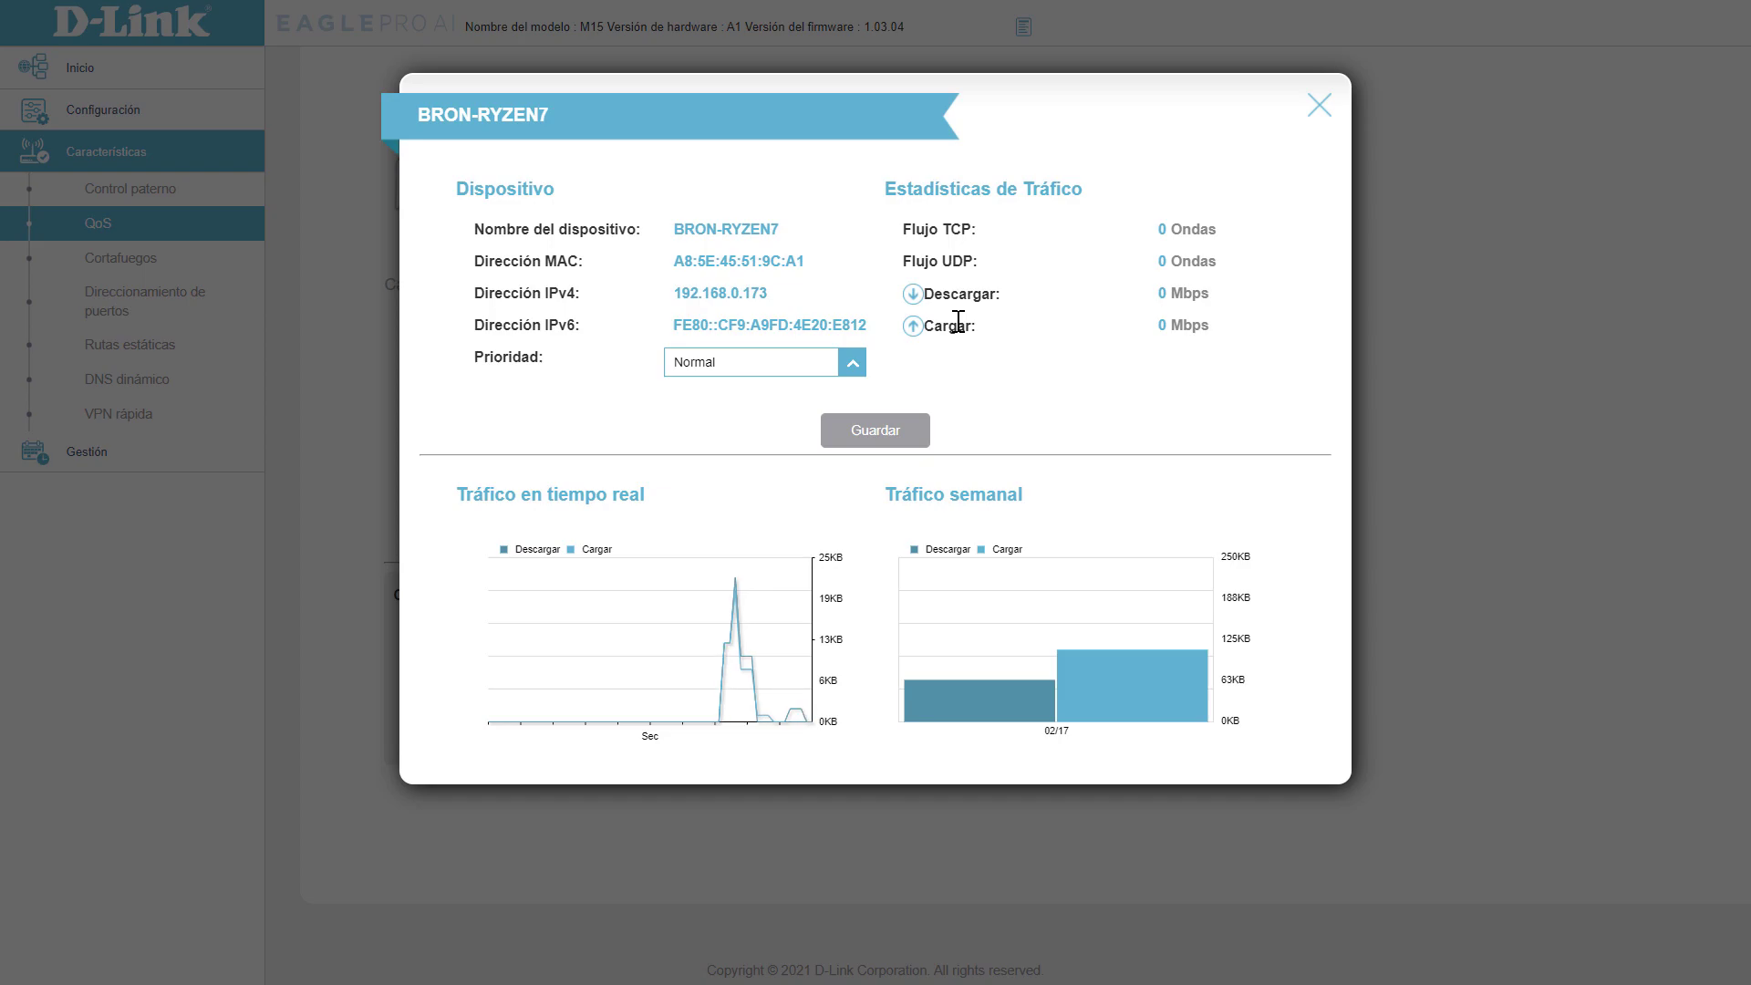
{"action": "left_click", "coordinate": [853, 366]}
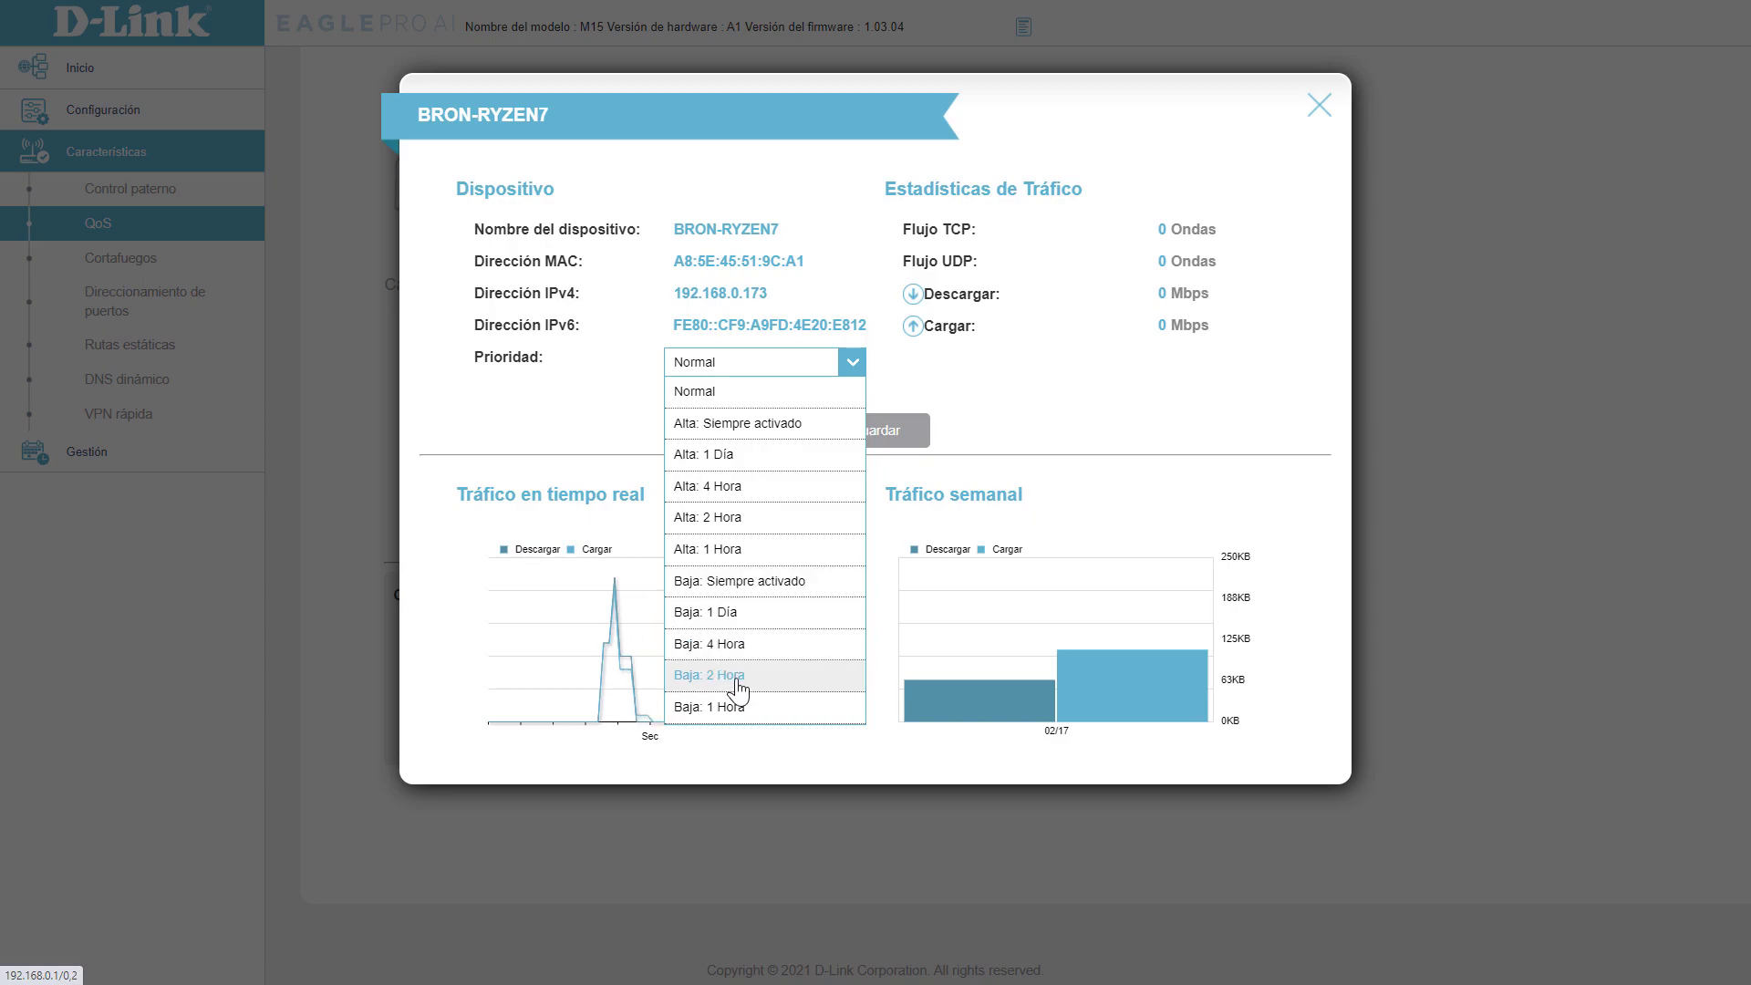
{"action": "left_click", "coordinate": [955, 270]}
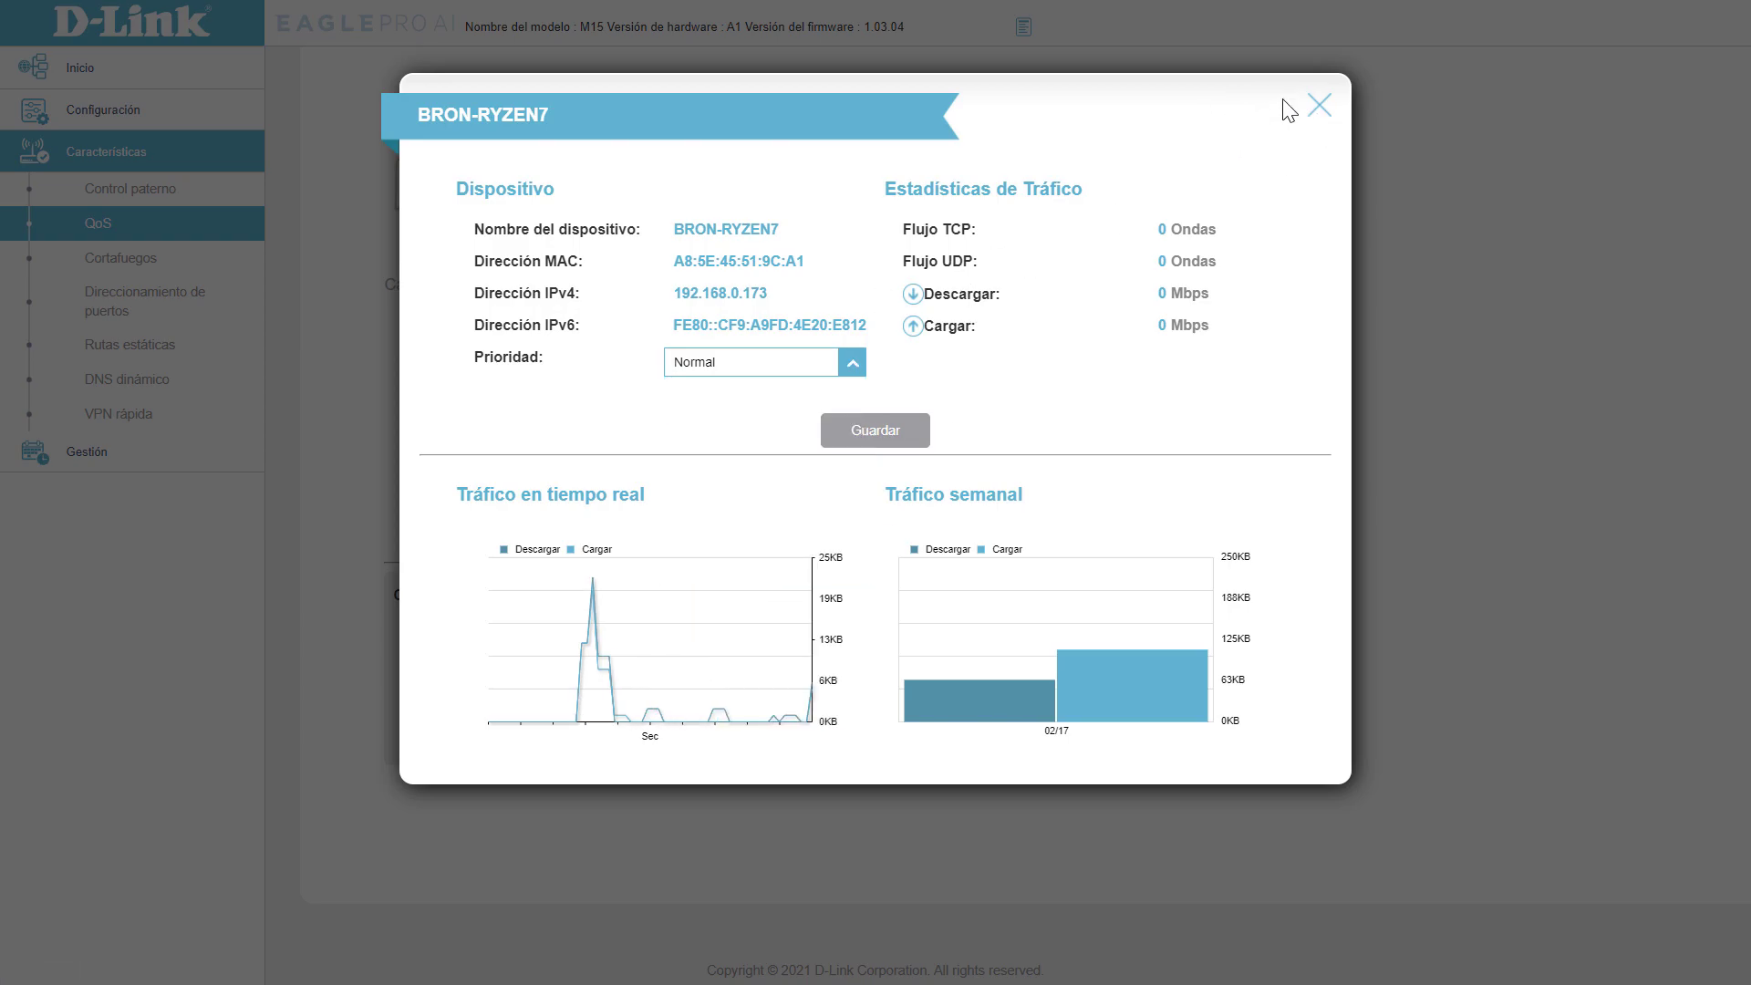
{"action": "left_click", "coordinate": [1316, 107]}
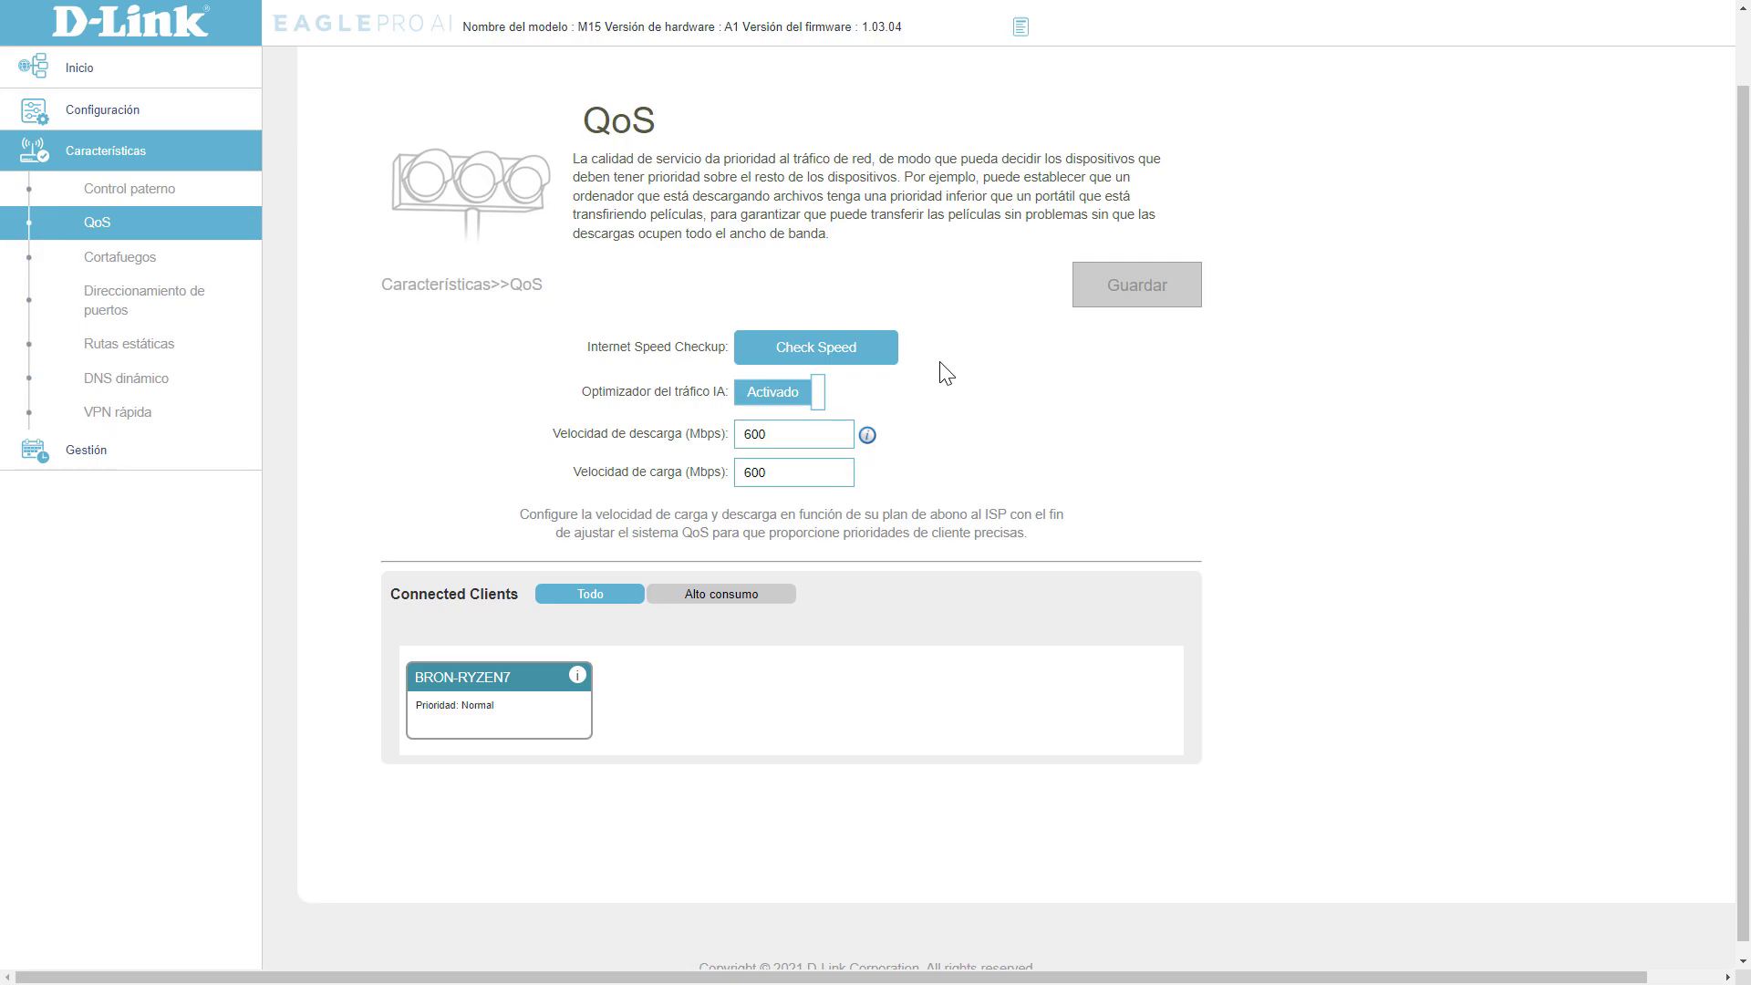
{"action": "left_click", "coordinate": [726, 675]}
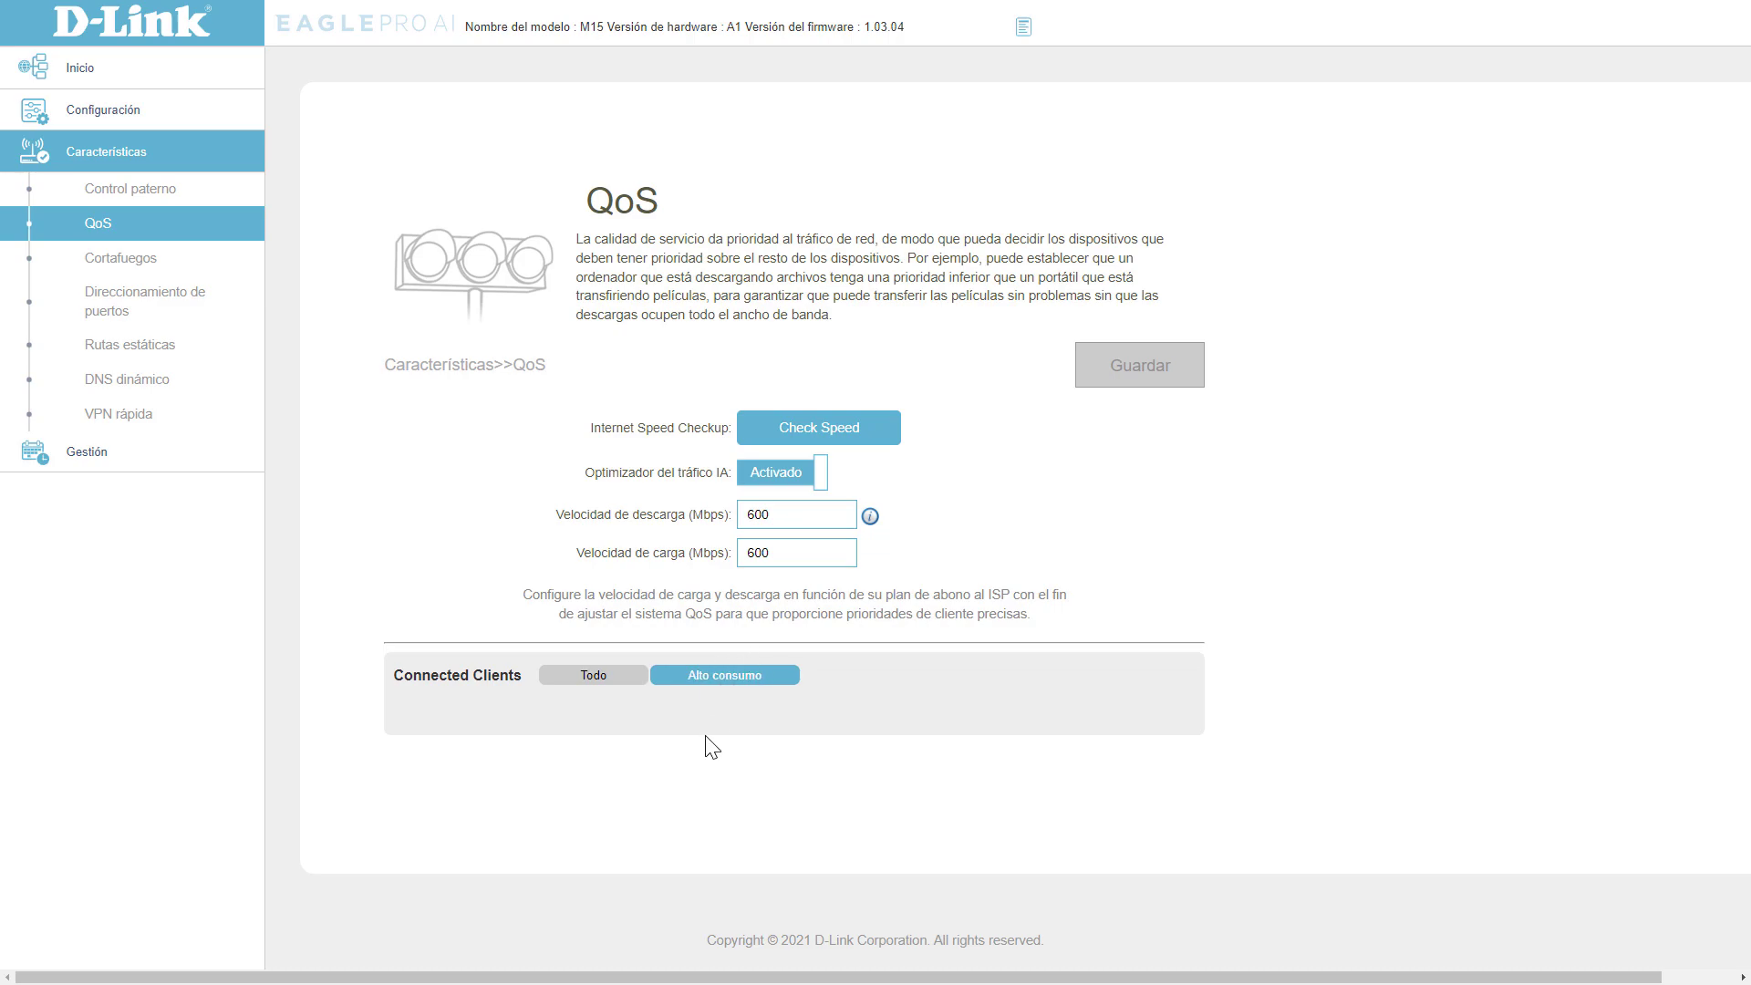
{"action": "left_click", "coordinate": [615, 674]}
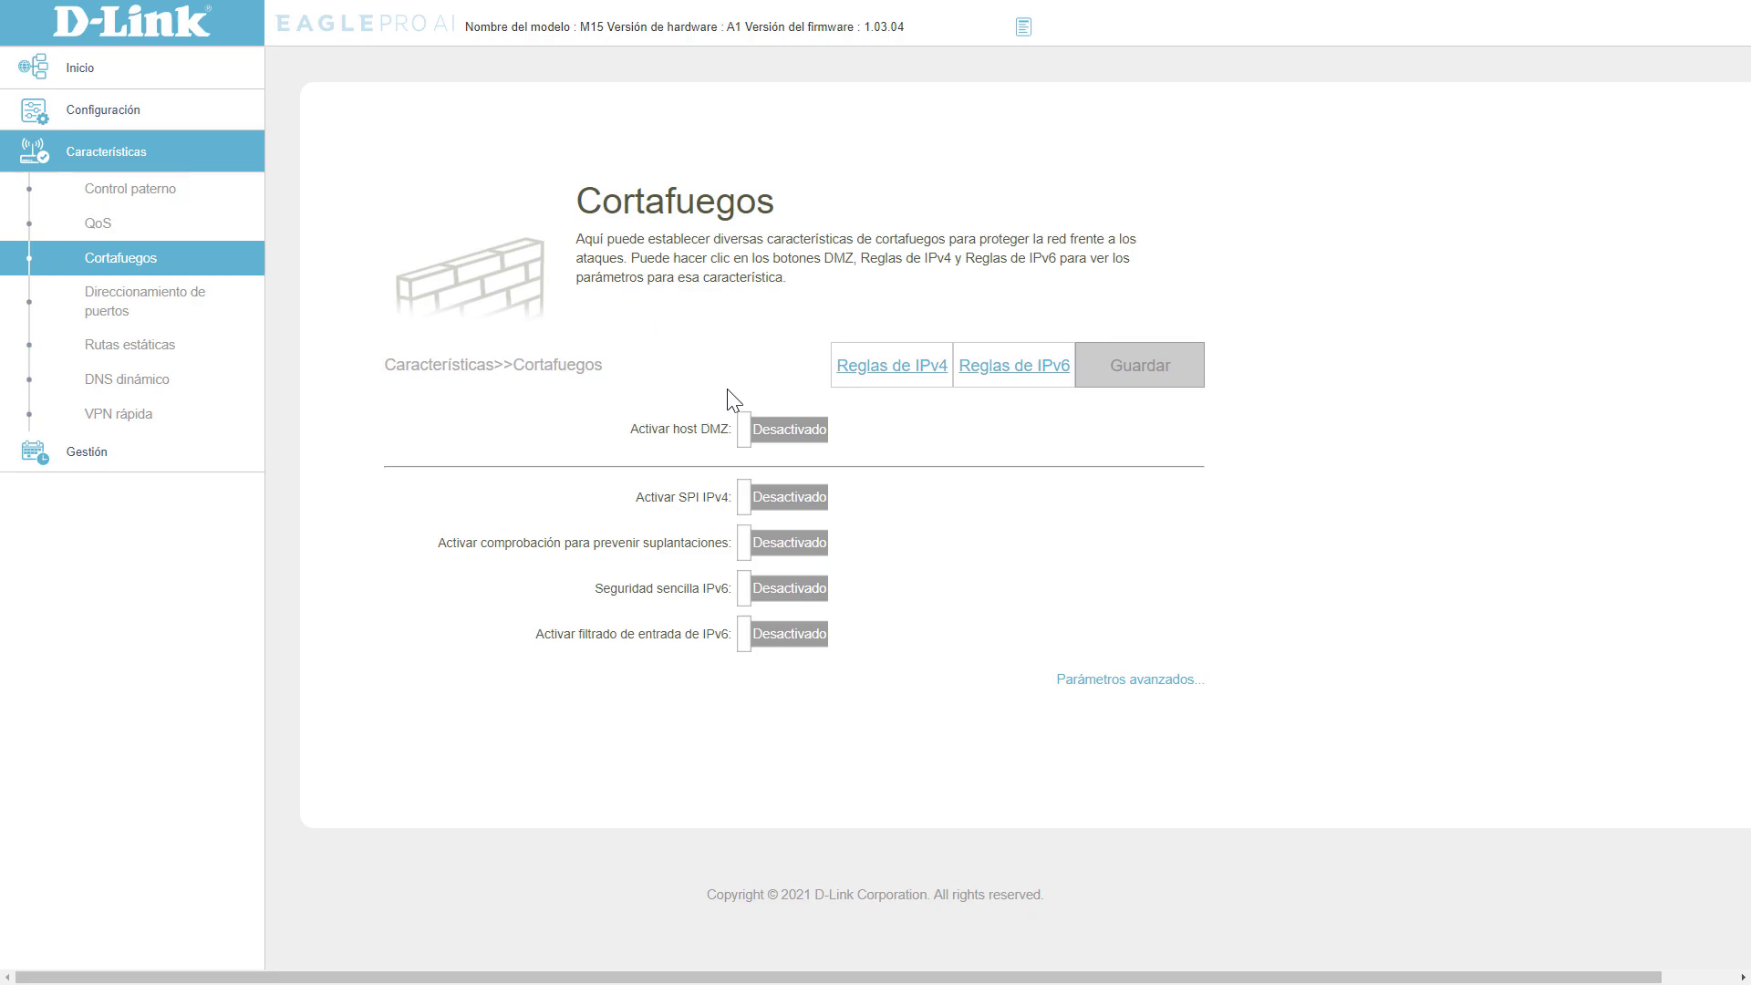
On the firewall page, toggle the DMZ host on and off, and enable IPv4 SPI, anti-spoofing, IPv6 simple security and IPv6 ingress filtering.
{"action": "left_click", "coordinate": [774, 433]}
{"action": "left_click", "coordinate": [775, 436]}
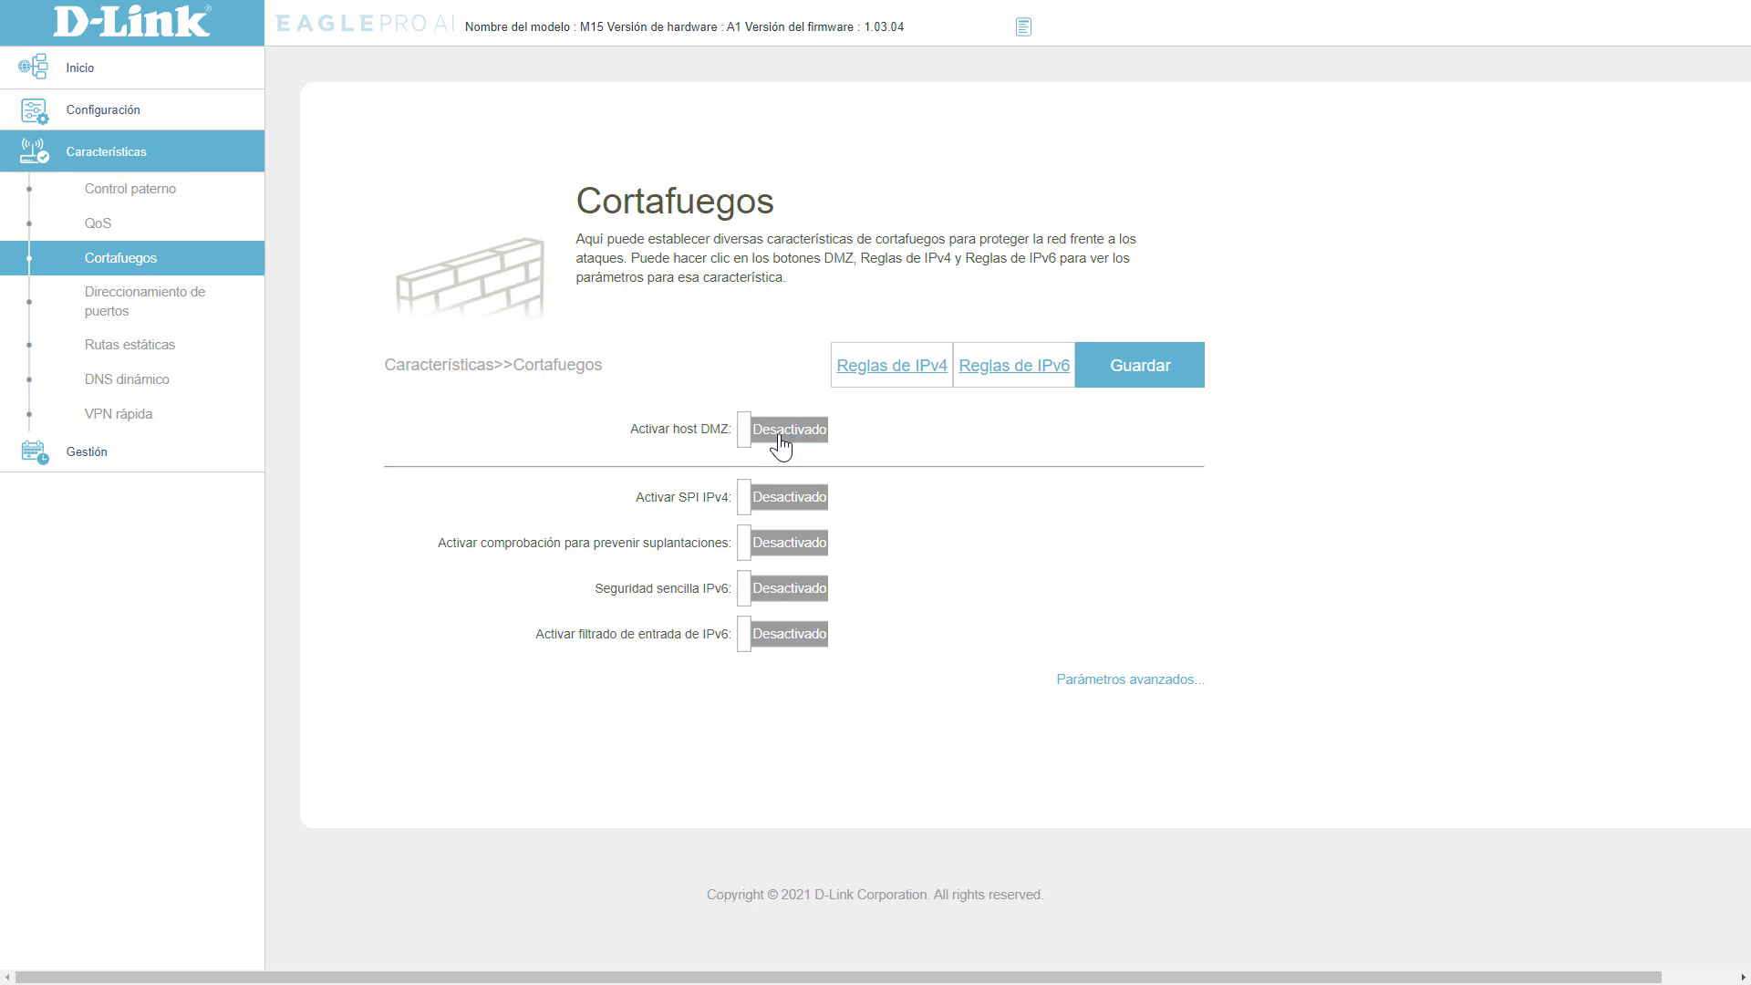
{"action": "left_click", "coordinate": [770, 500]}
{"action": "left_click", "coordinate": [781, 550]}
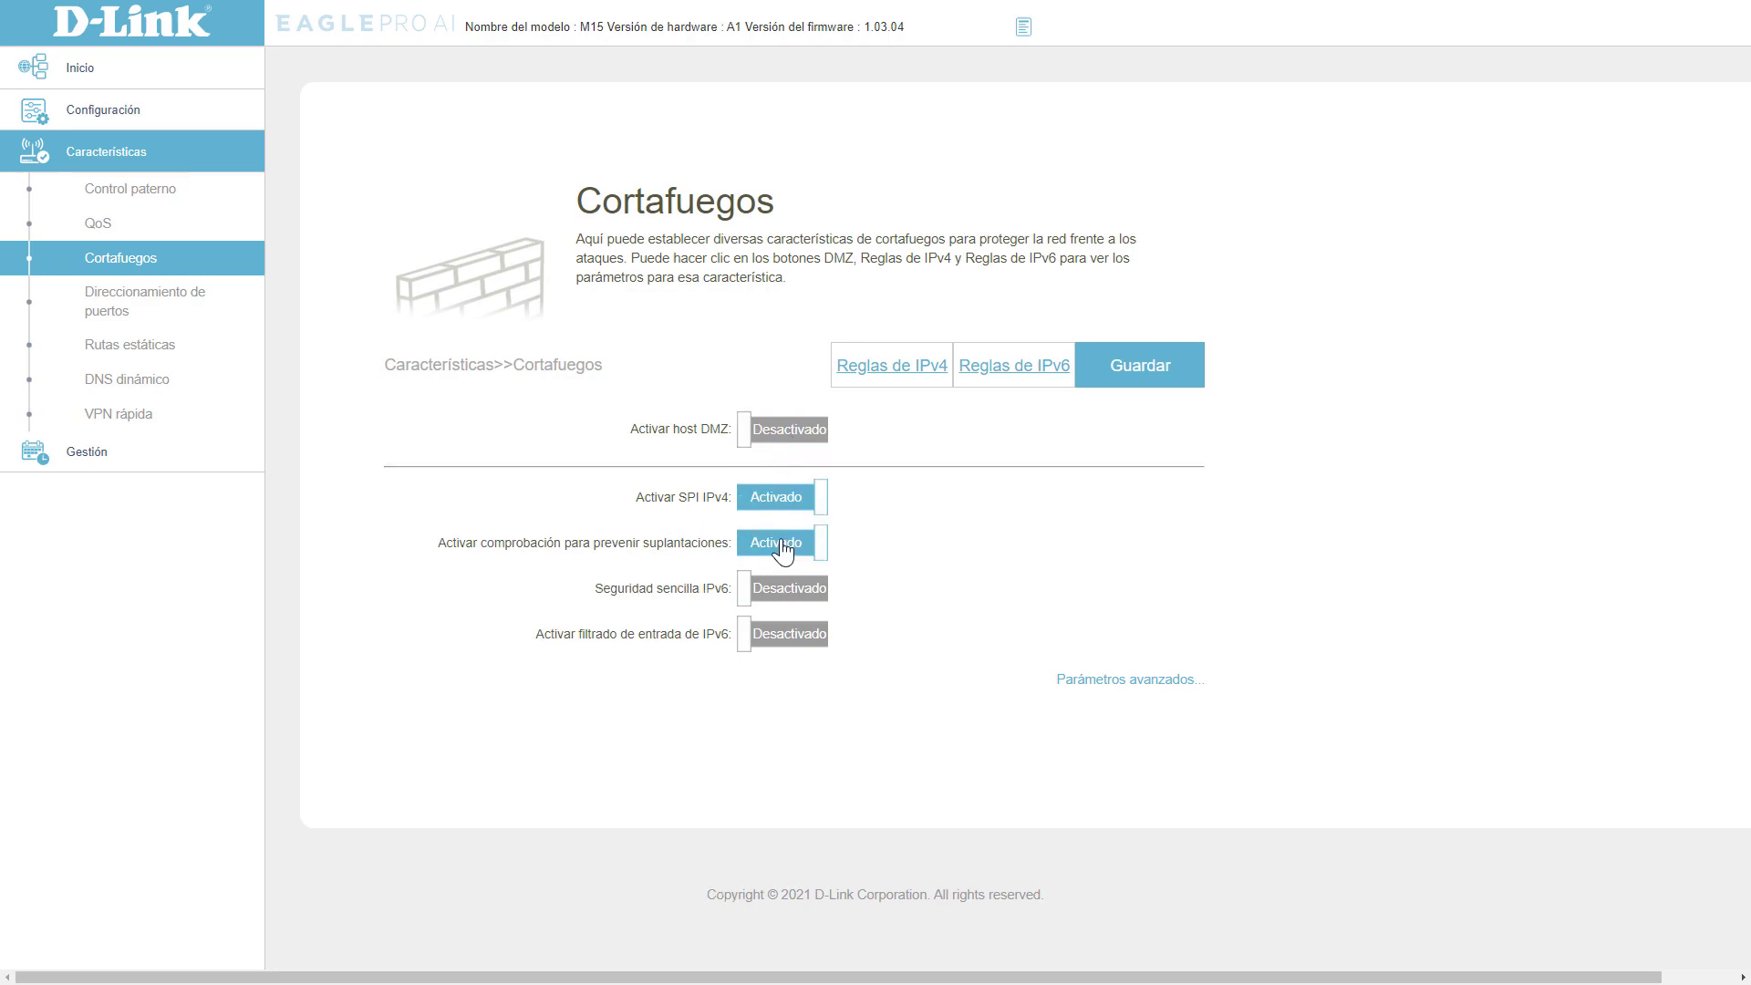
{"action": "left_click", "coordinate": [782, 592]}
{"action": "left_click", "coordinate": [784, 635]}
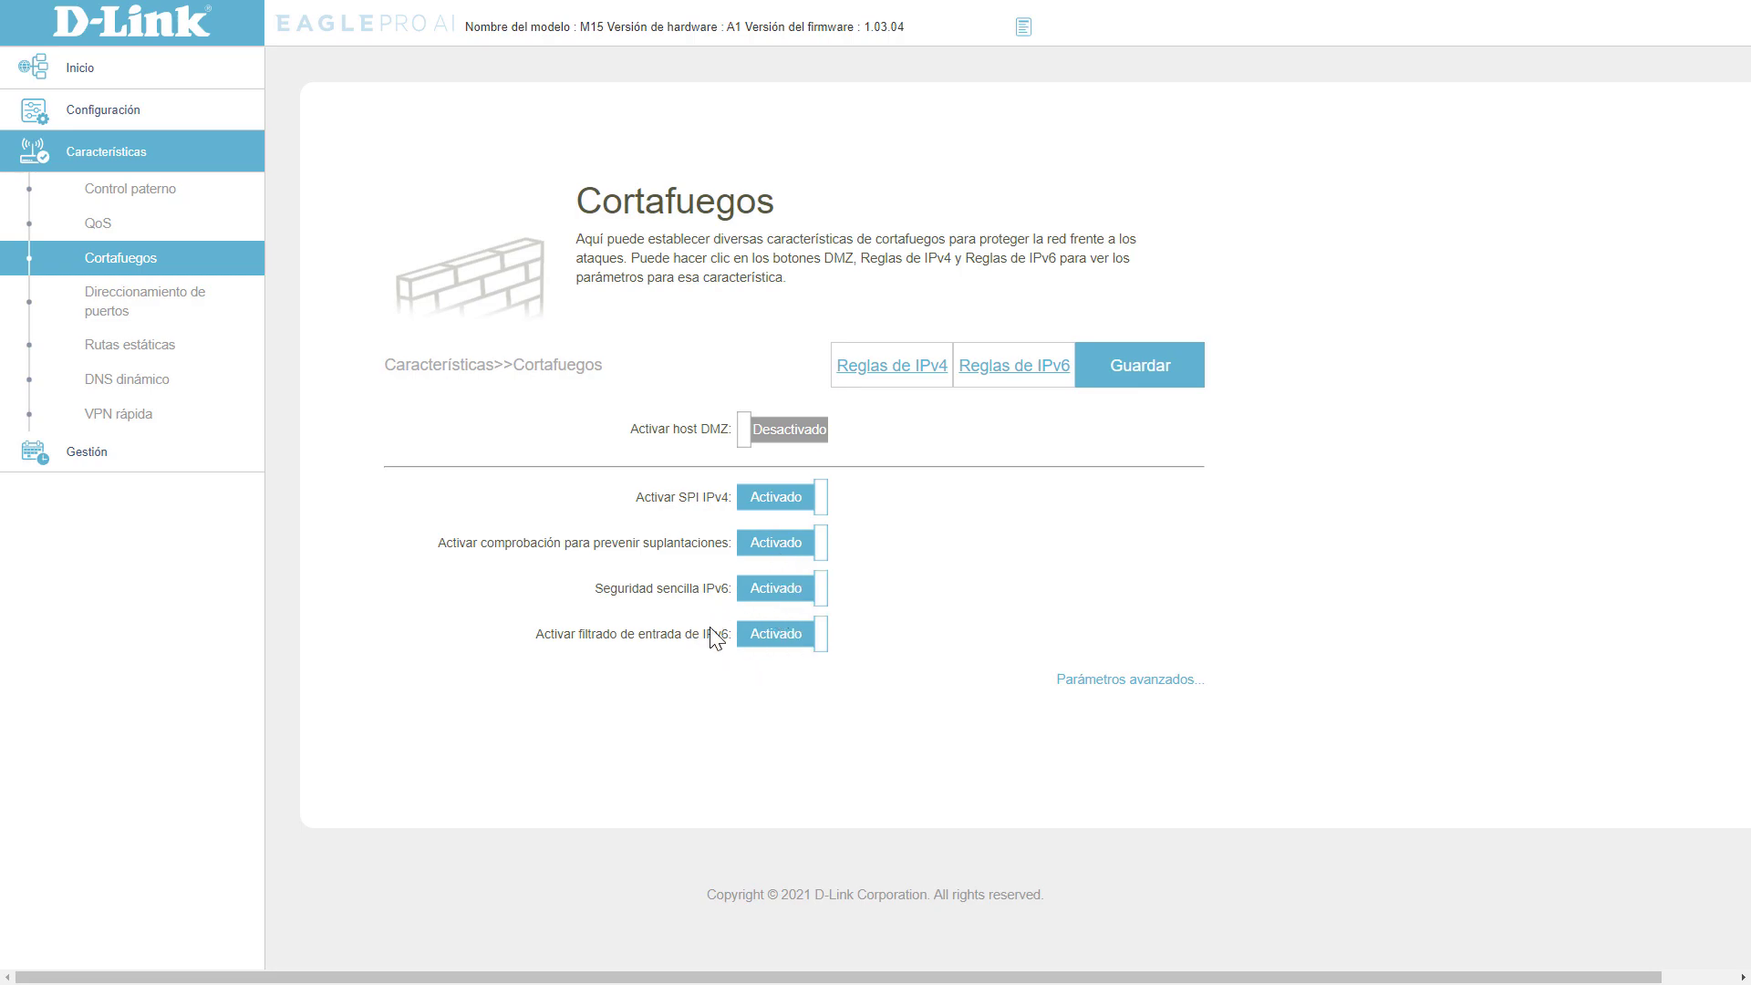
Expand the firewall's advanced settings and examine the application level gateway options for PPTP, IPSec, RTSP and SIP.
{"action": "left_click", "coordinate": [1076, 682]}
{"action": "scroll", "coordinate": [954, 621], "scroll_direction": "down", "scroll_amount": 3}
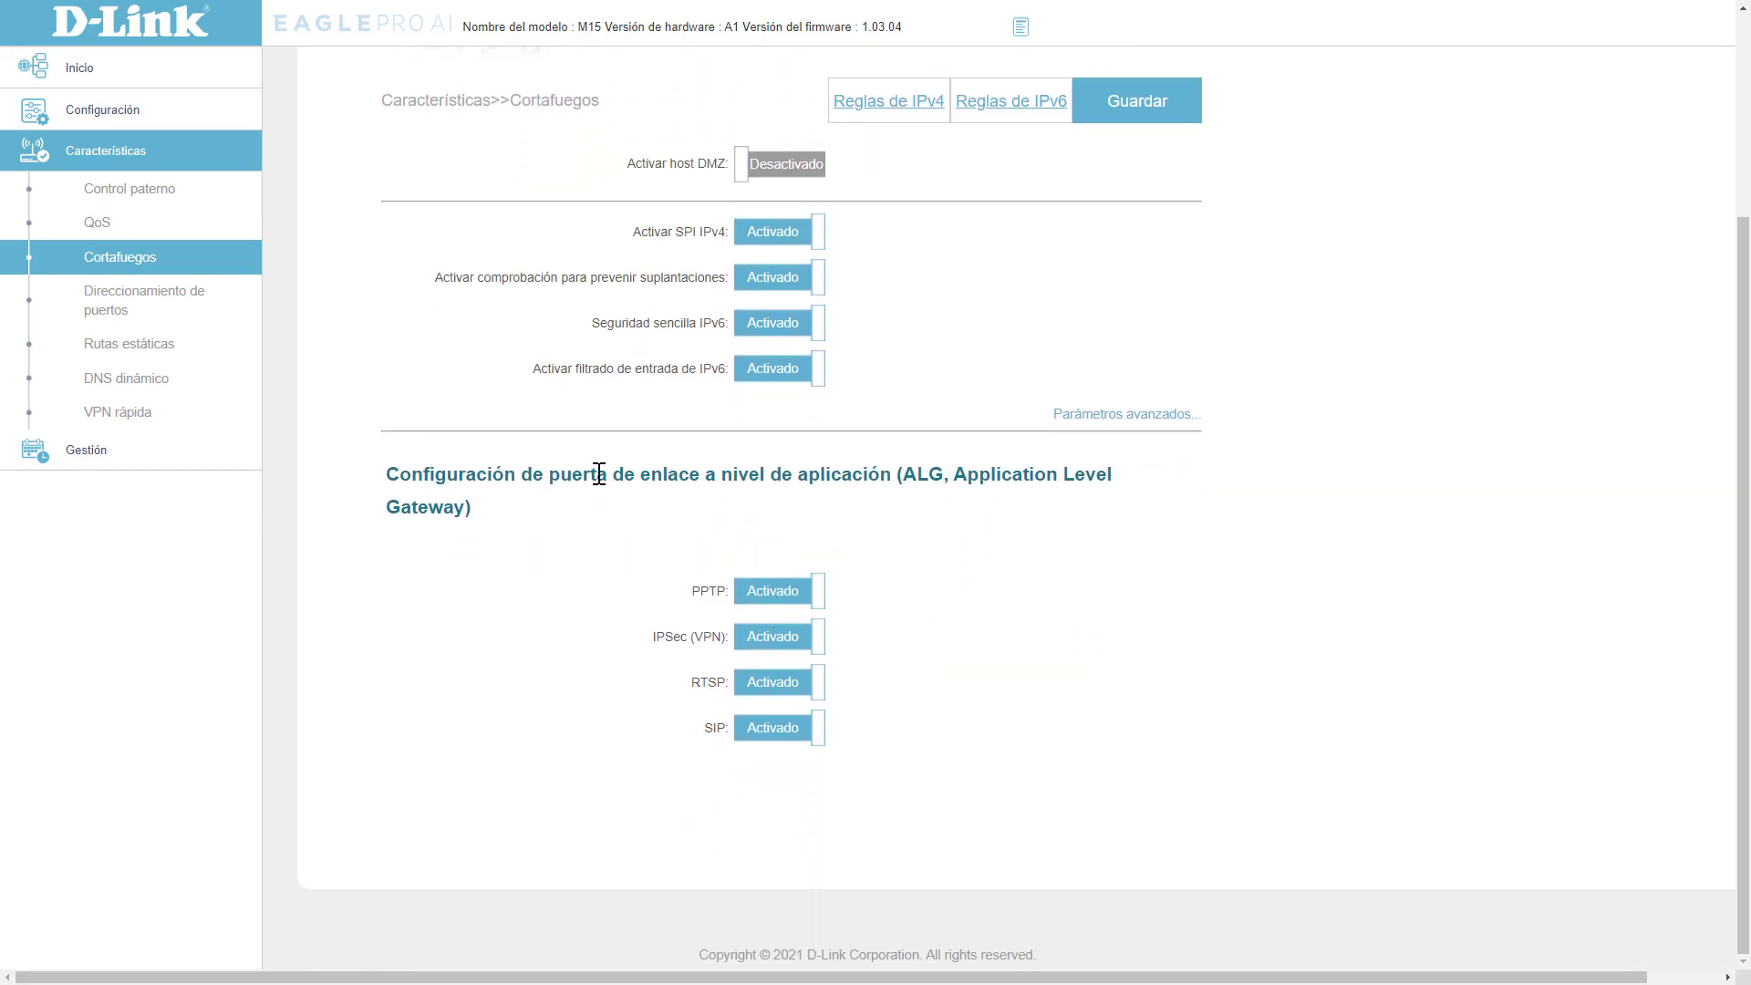
{"action": "left_click_drag", "start_coordinate": [554, 474], "coordinate": [809, 493]}
{"action": "left_click", "coordinate": [833, 586]}
{"action": "left_click_drag", "start_coordinate": [671, 593], "coordinate": [721, 592]}
{"action": "left_click_drag", "start_coordinate": [649, 638], "coordinate": [725, 727]}
{"action": "left_click_drag", "start_coordinate": [944, 476], "coordinate": [903, 476]}
{"action": "scroll", "coordinate": [854, 540], "scroll_direction": "up", "scroll_amount": 5}
{"action": "scroll", "coordinate": [883, 703], "scroll_direction": "down", "scroll_amount": 2}
{"action": "scroll", "coordinate": [914, 687], "scroll_direction": "up", "scroll_amount": 2}
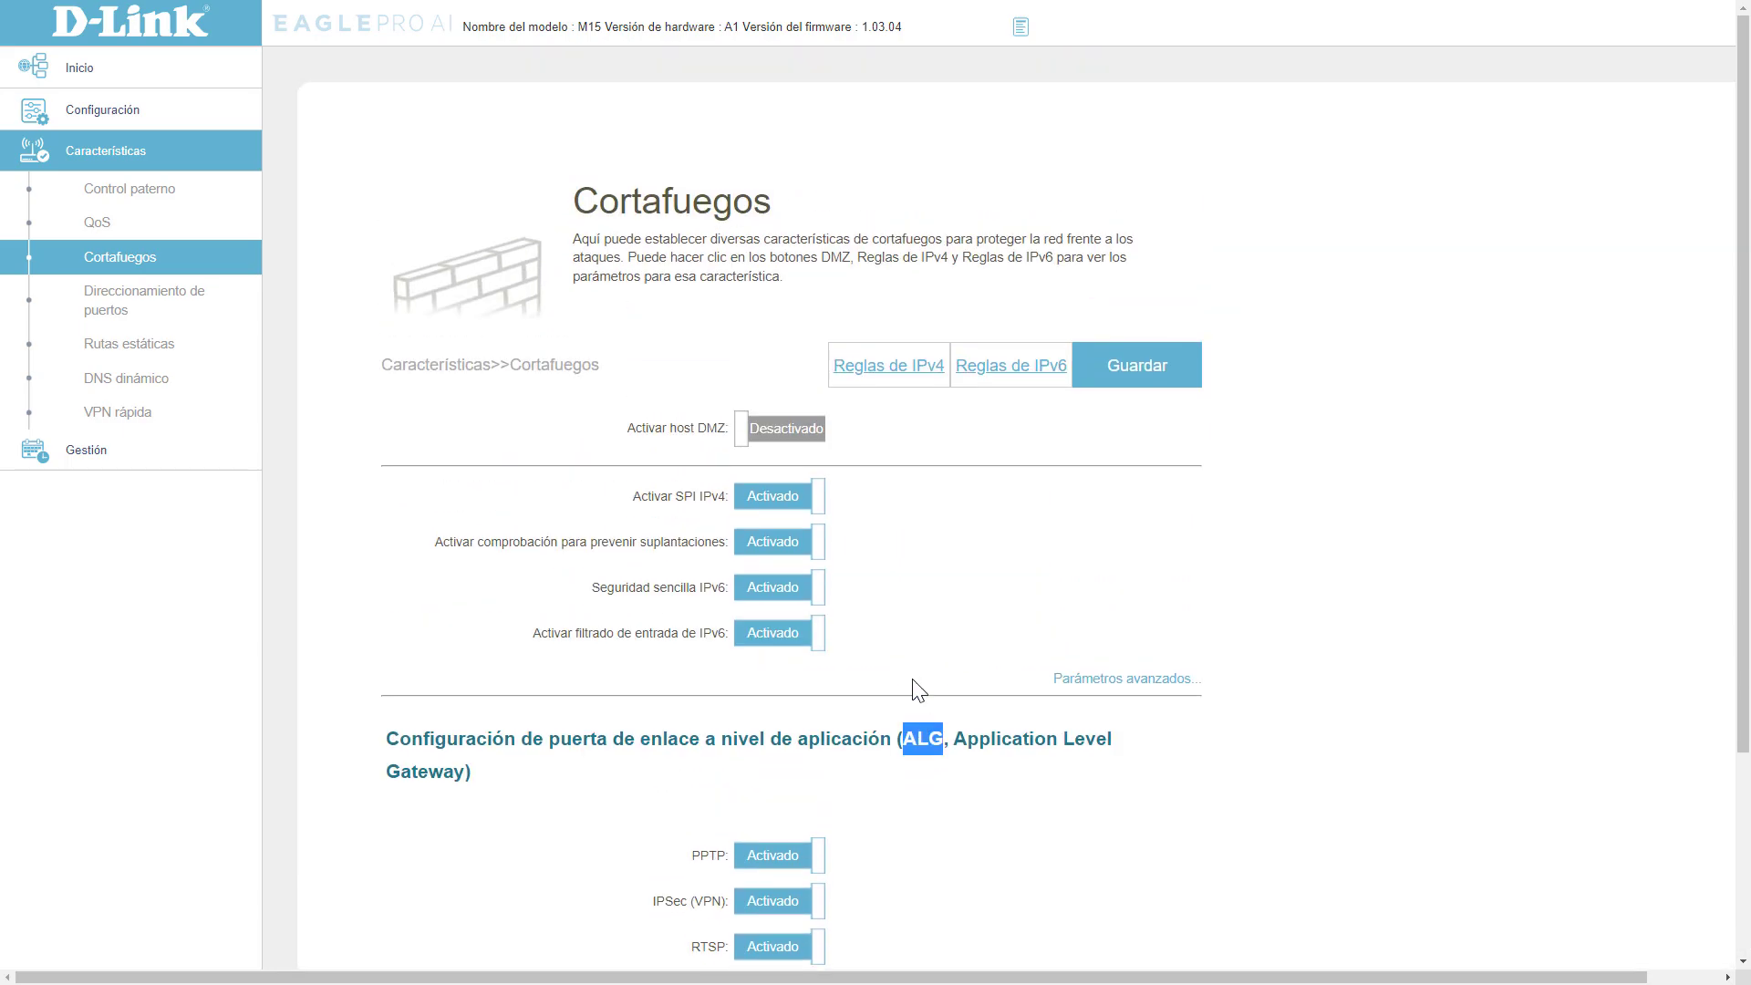
Open the IPv4 firewall rules, discarding the unsaved firewall changes, and view the new rule form before closing it unapplied.
{"action": "left_click", "coordinate": [912, 374]}
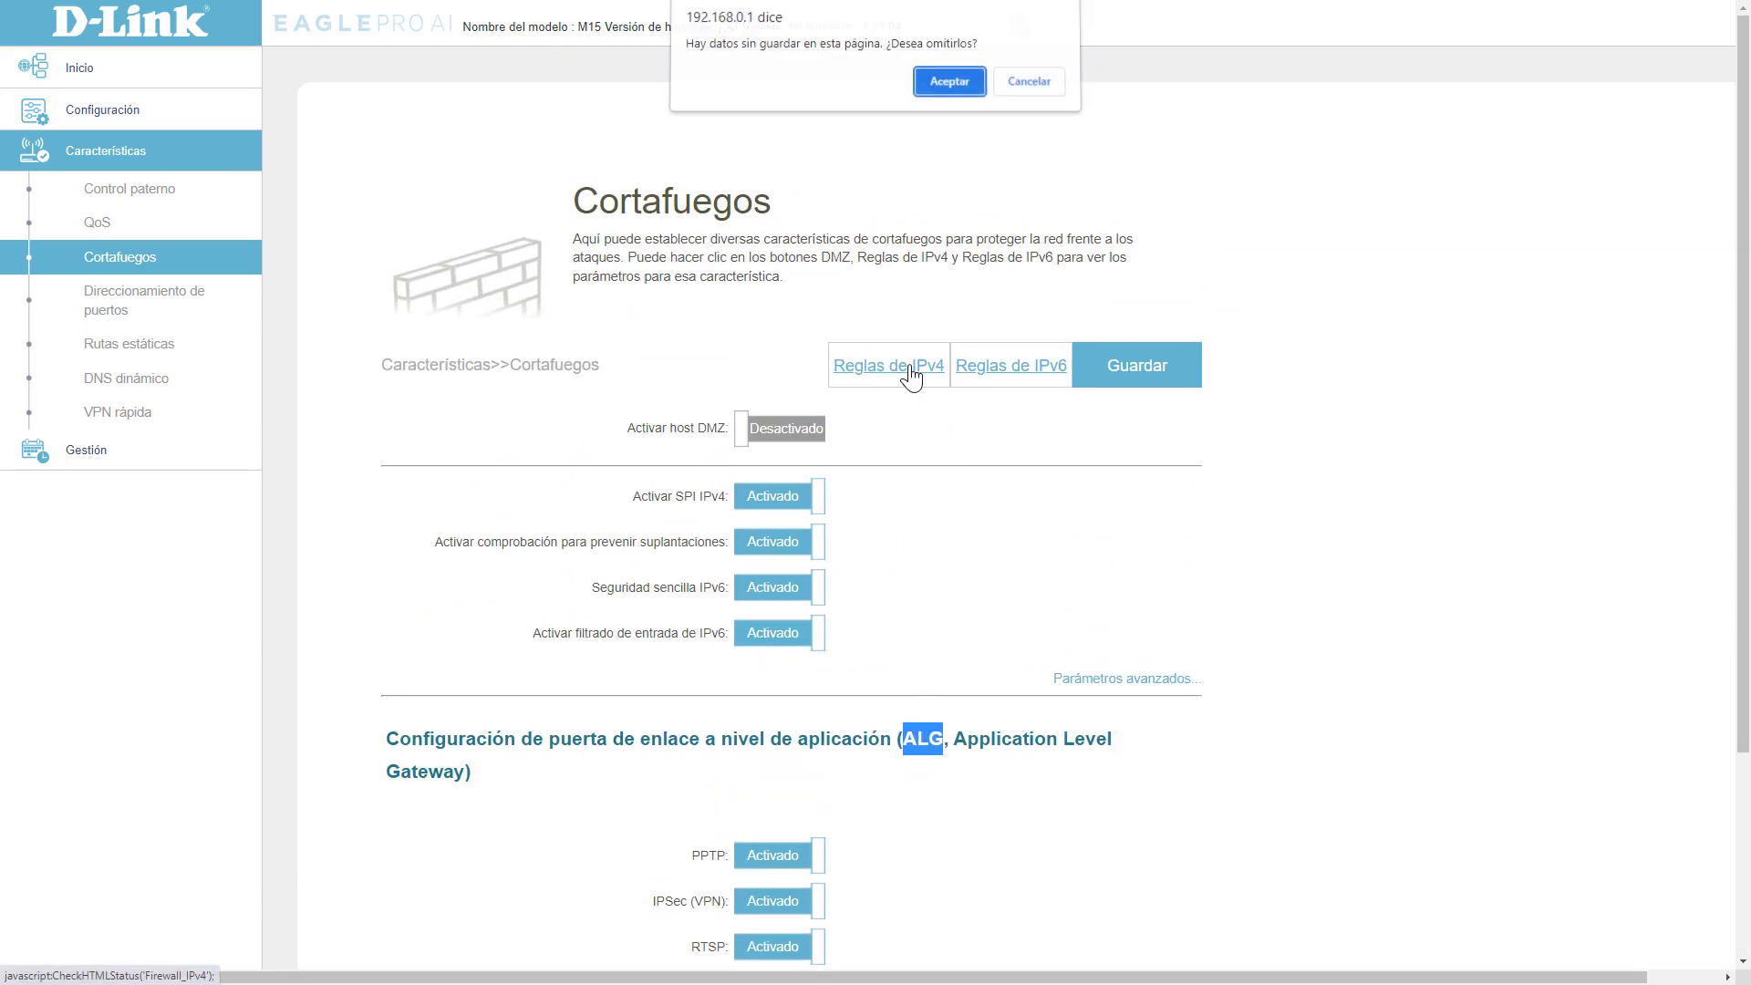
{"action": "left_click", "coordinate": [947, 86]}
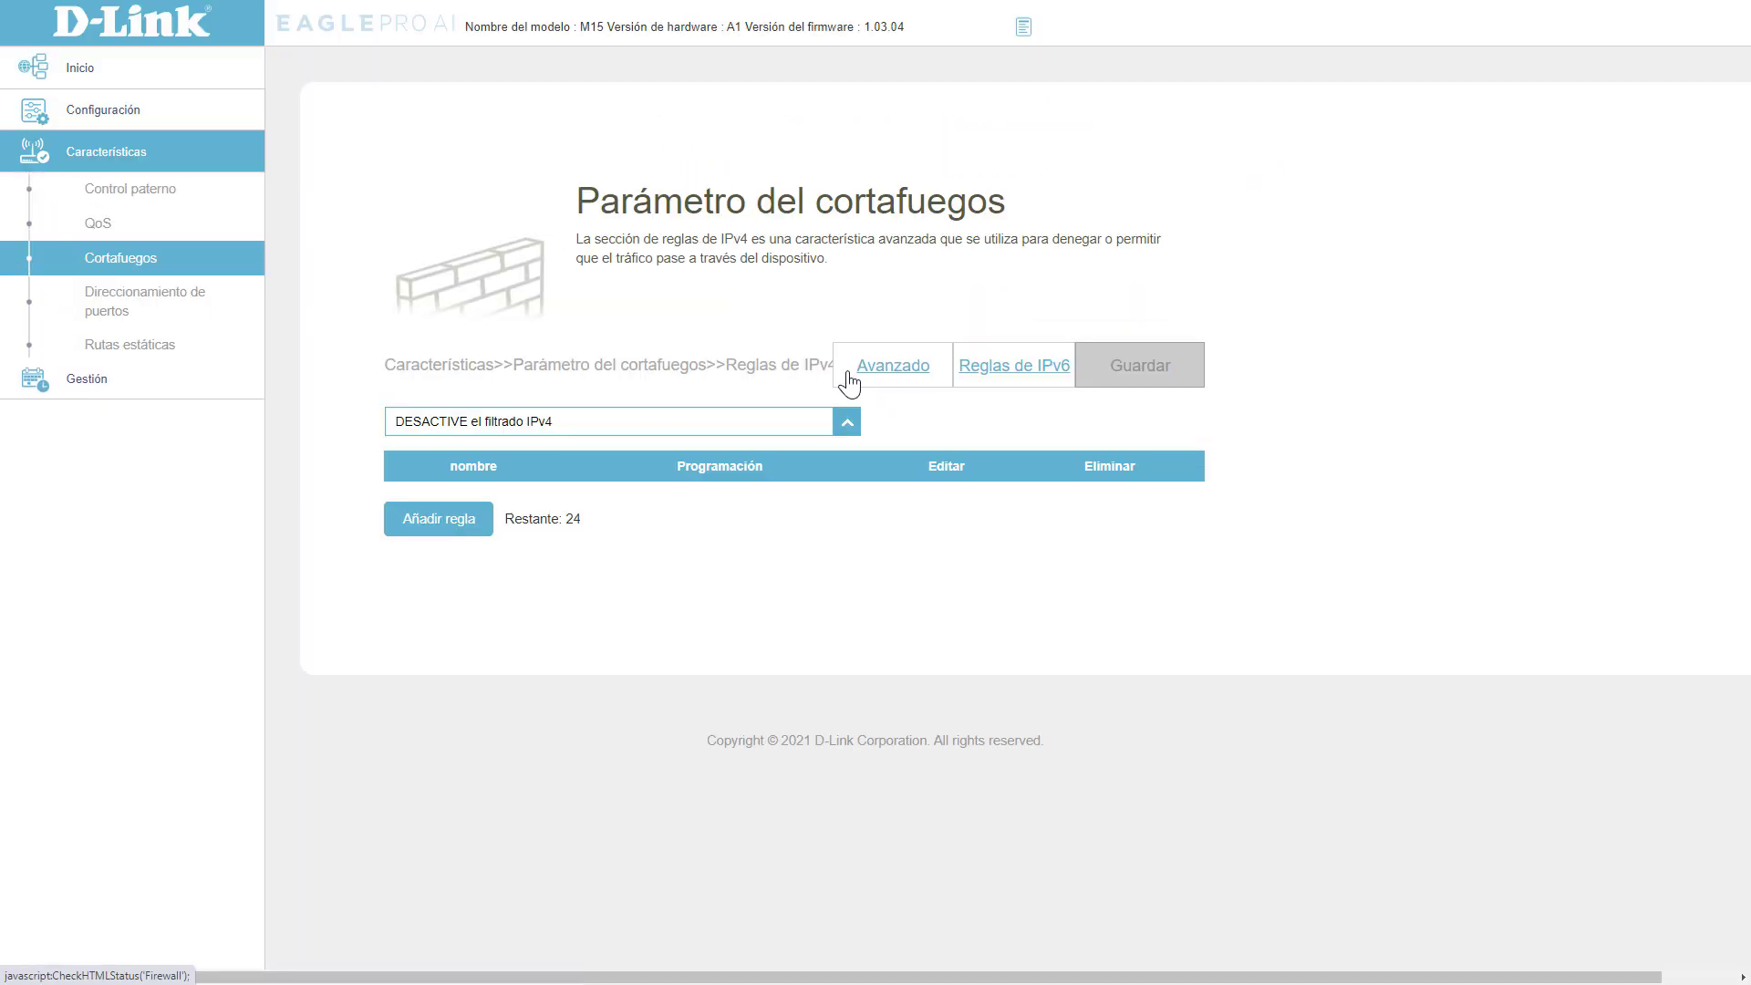
{"action": "left_click", "coordinate": [465, 527]}
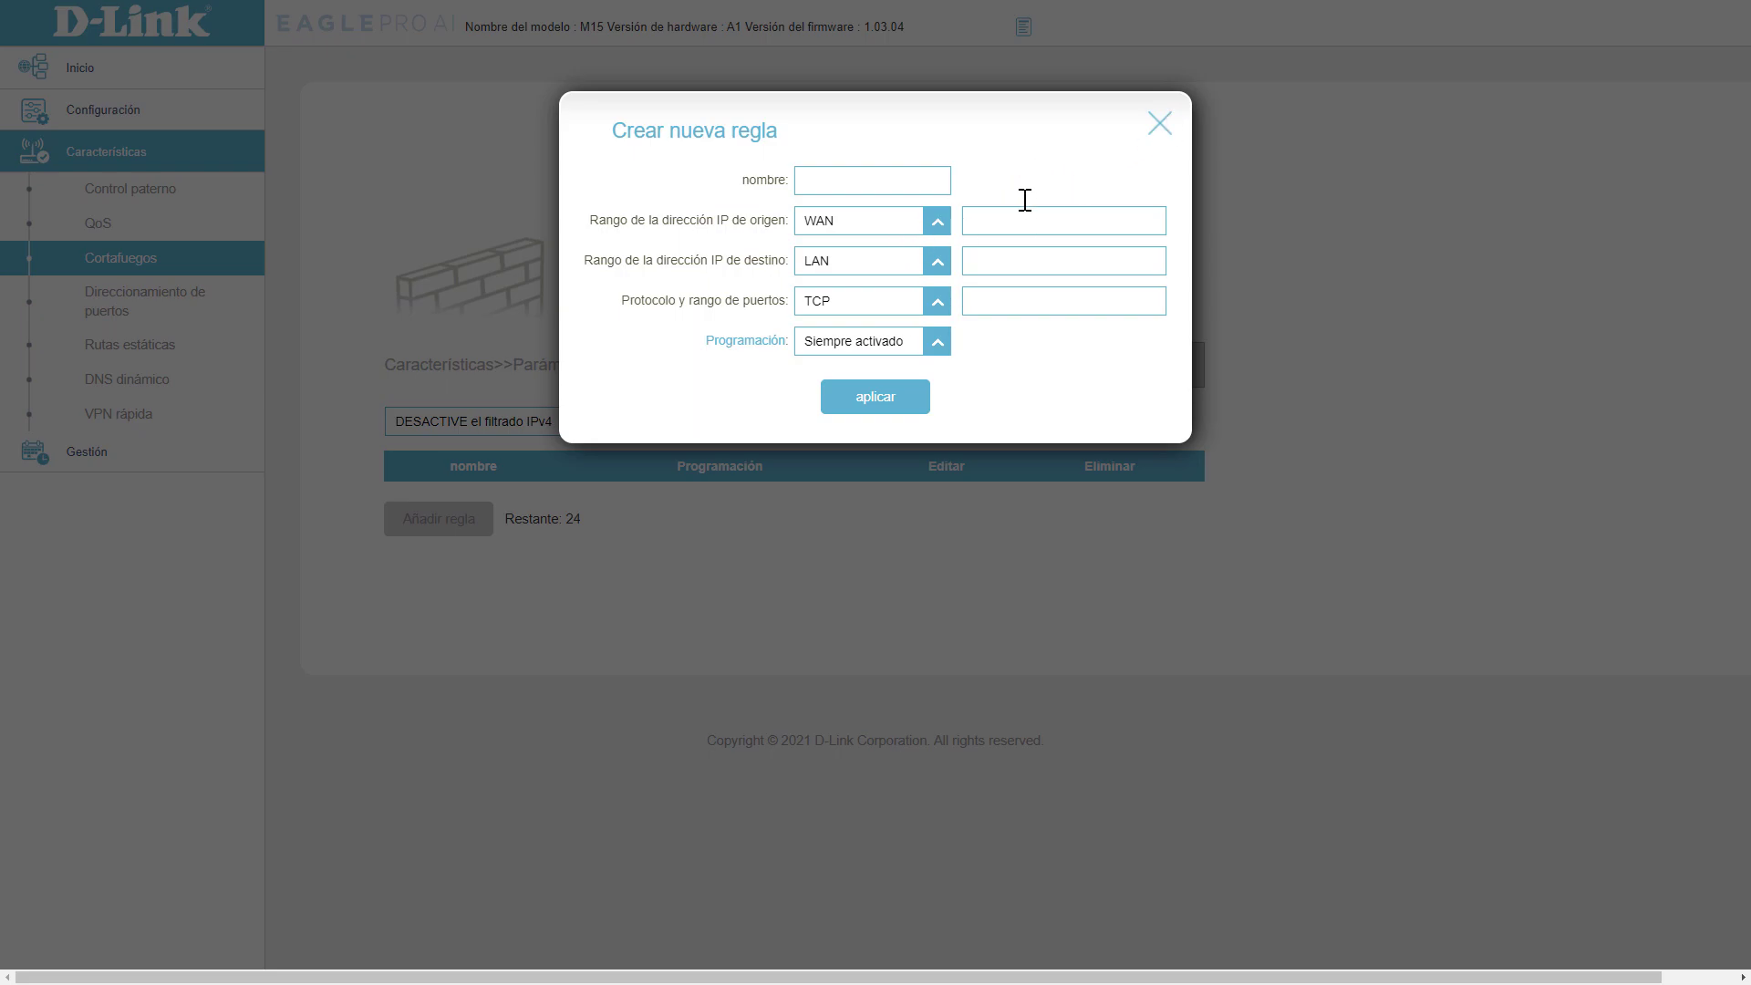
{"action": "left_click", "coordinate": [1159, 120]}
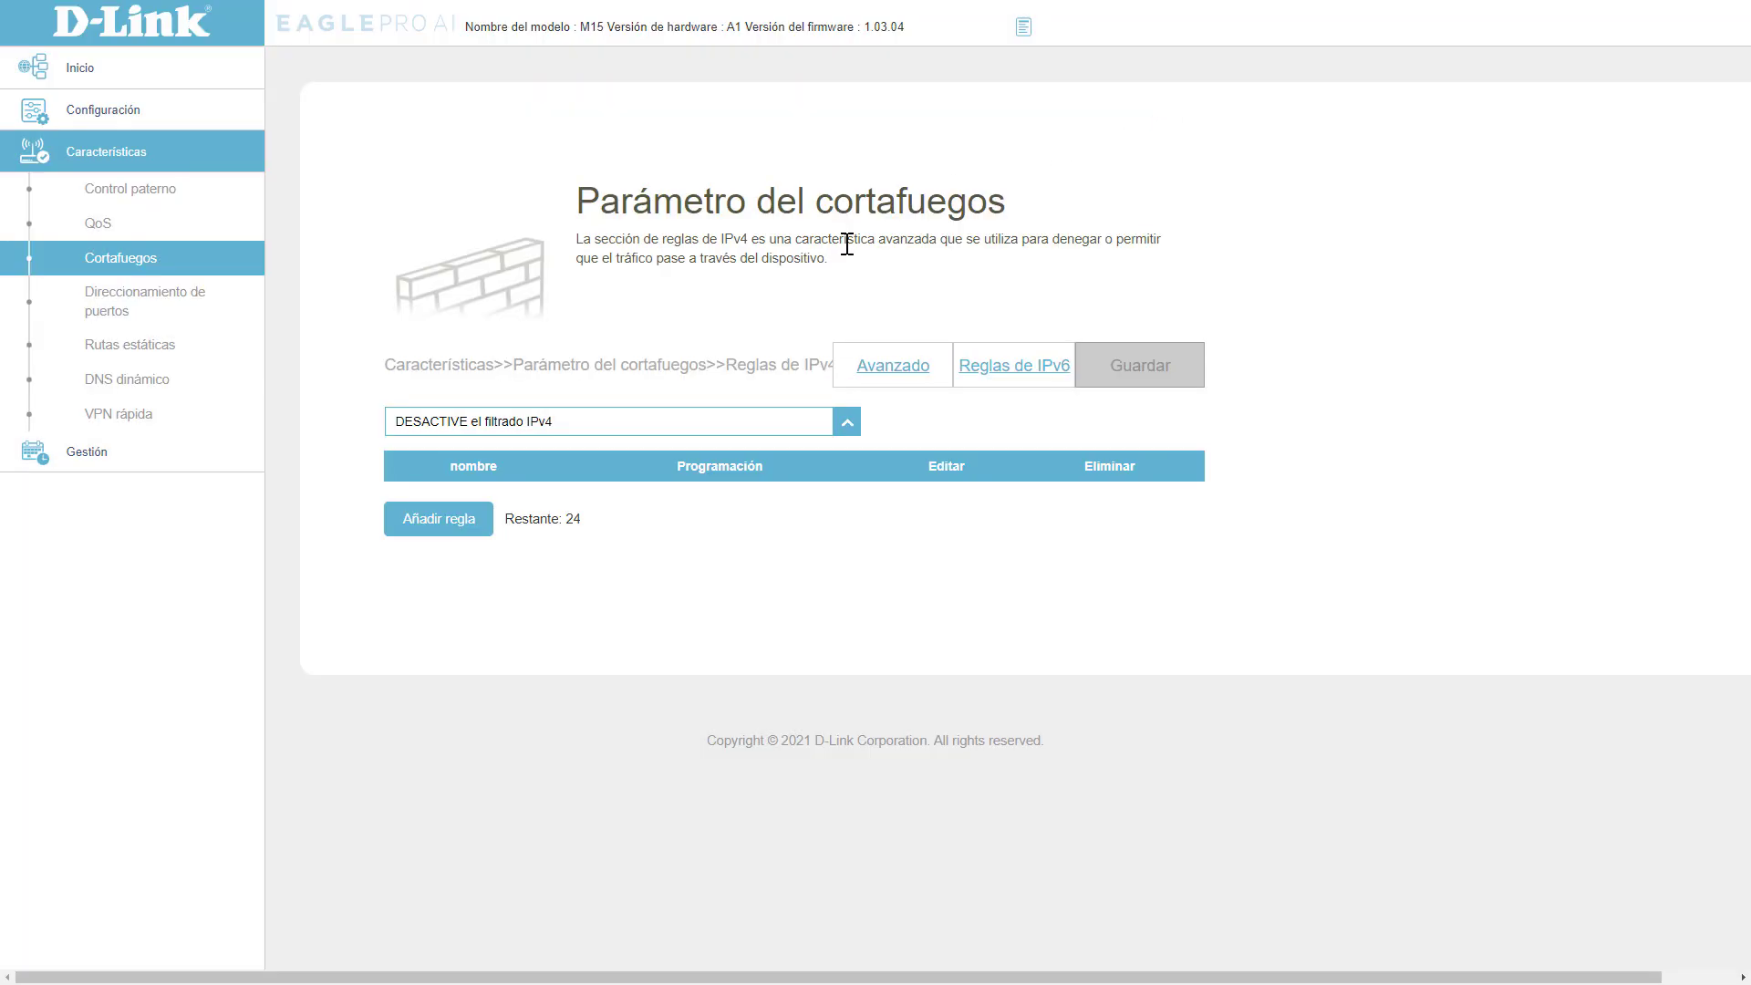
Open the IPv6 firewall rules and view the new rule form and the filtering mode choices, leaving both unchanged.
{"action": "left_click", "coordinate": [1001, 376]}
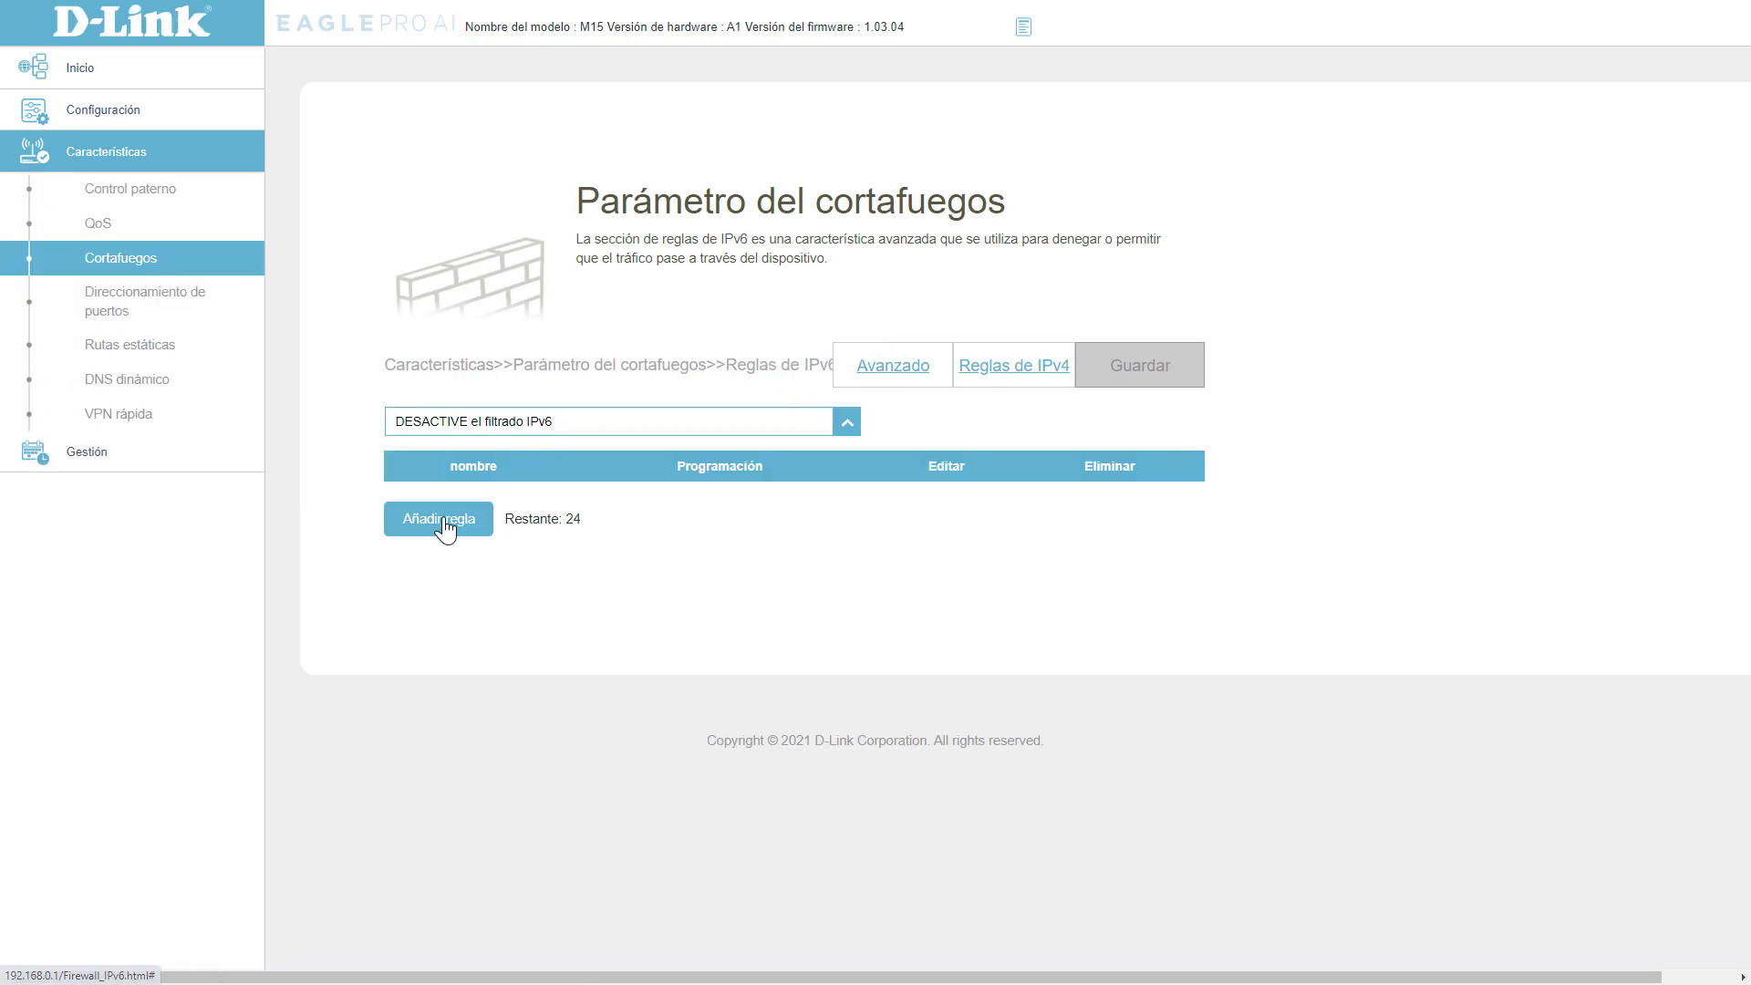
{"action": "left_click", "coordinate": [442, 522]}
{"action": "left_click", "coordinate": [1156, 126]}
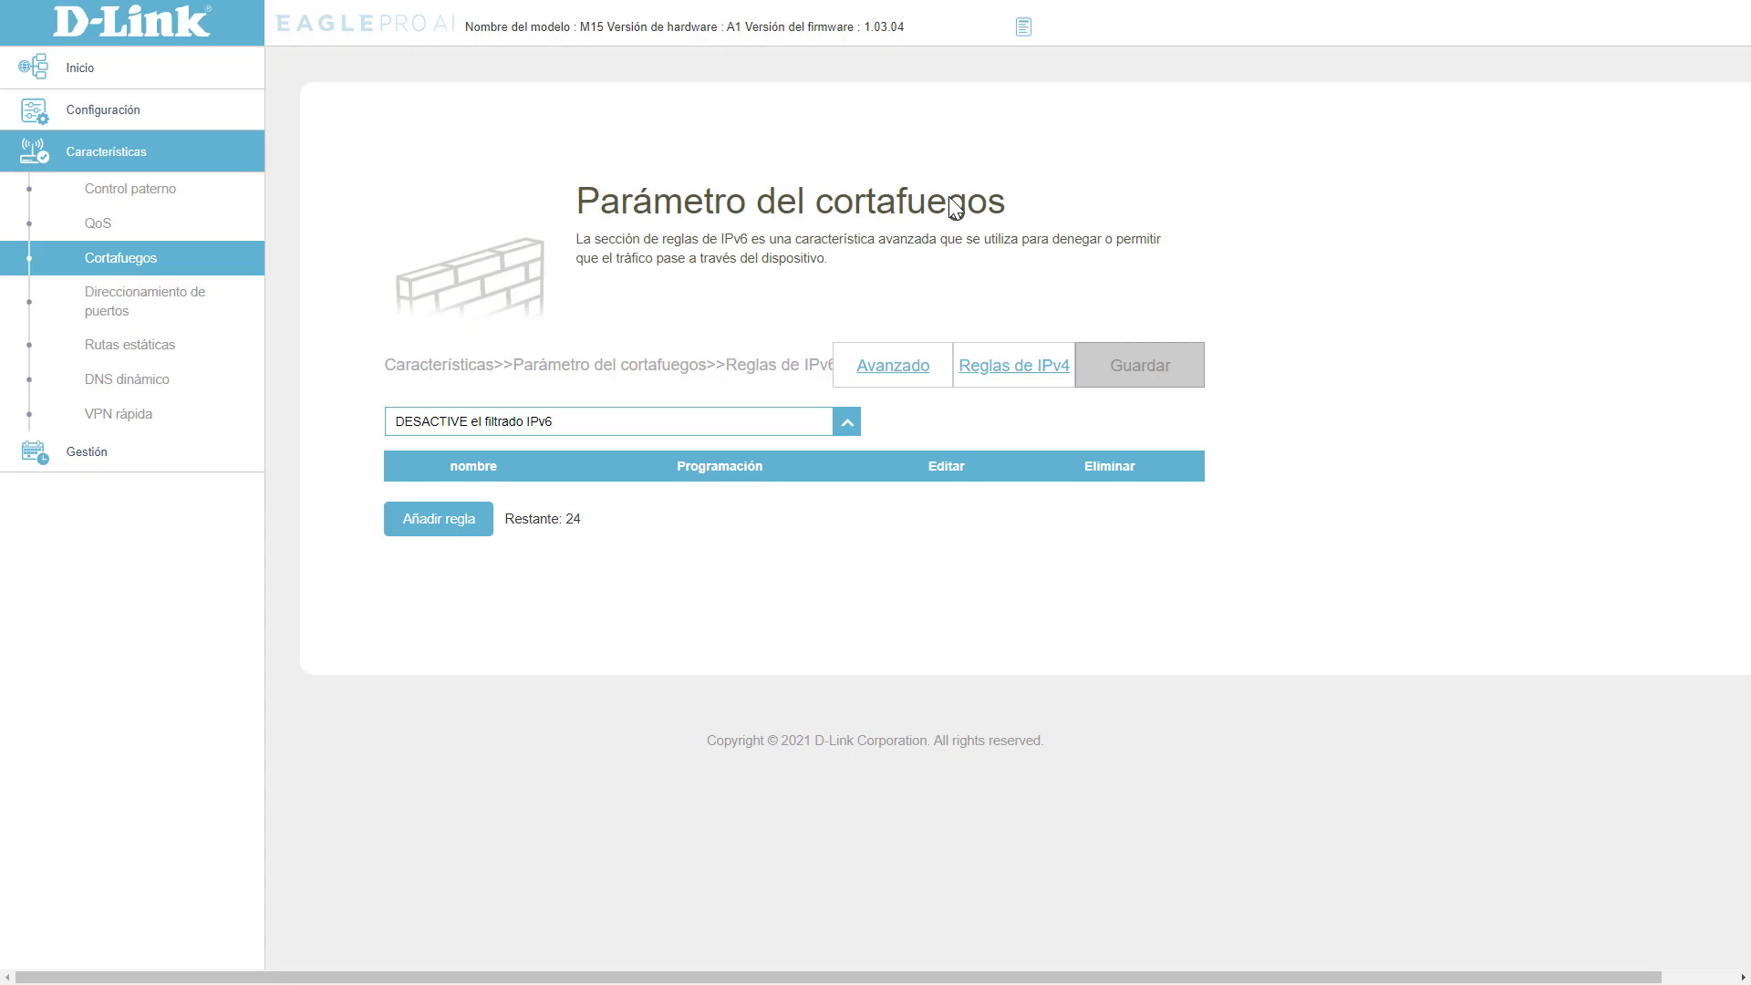
{"action": "left_click", "coordinate": [629, 424]}
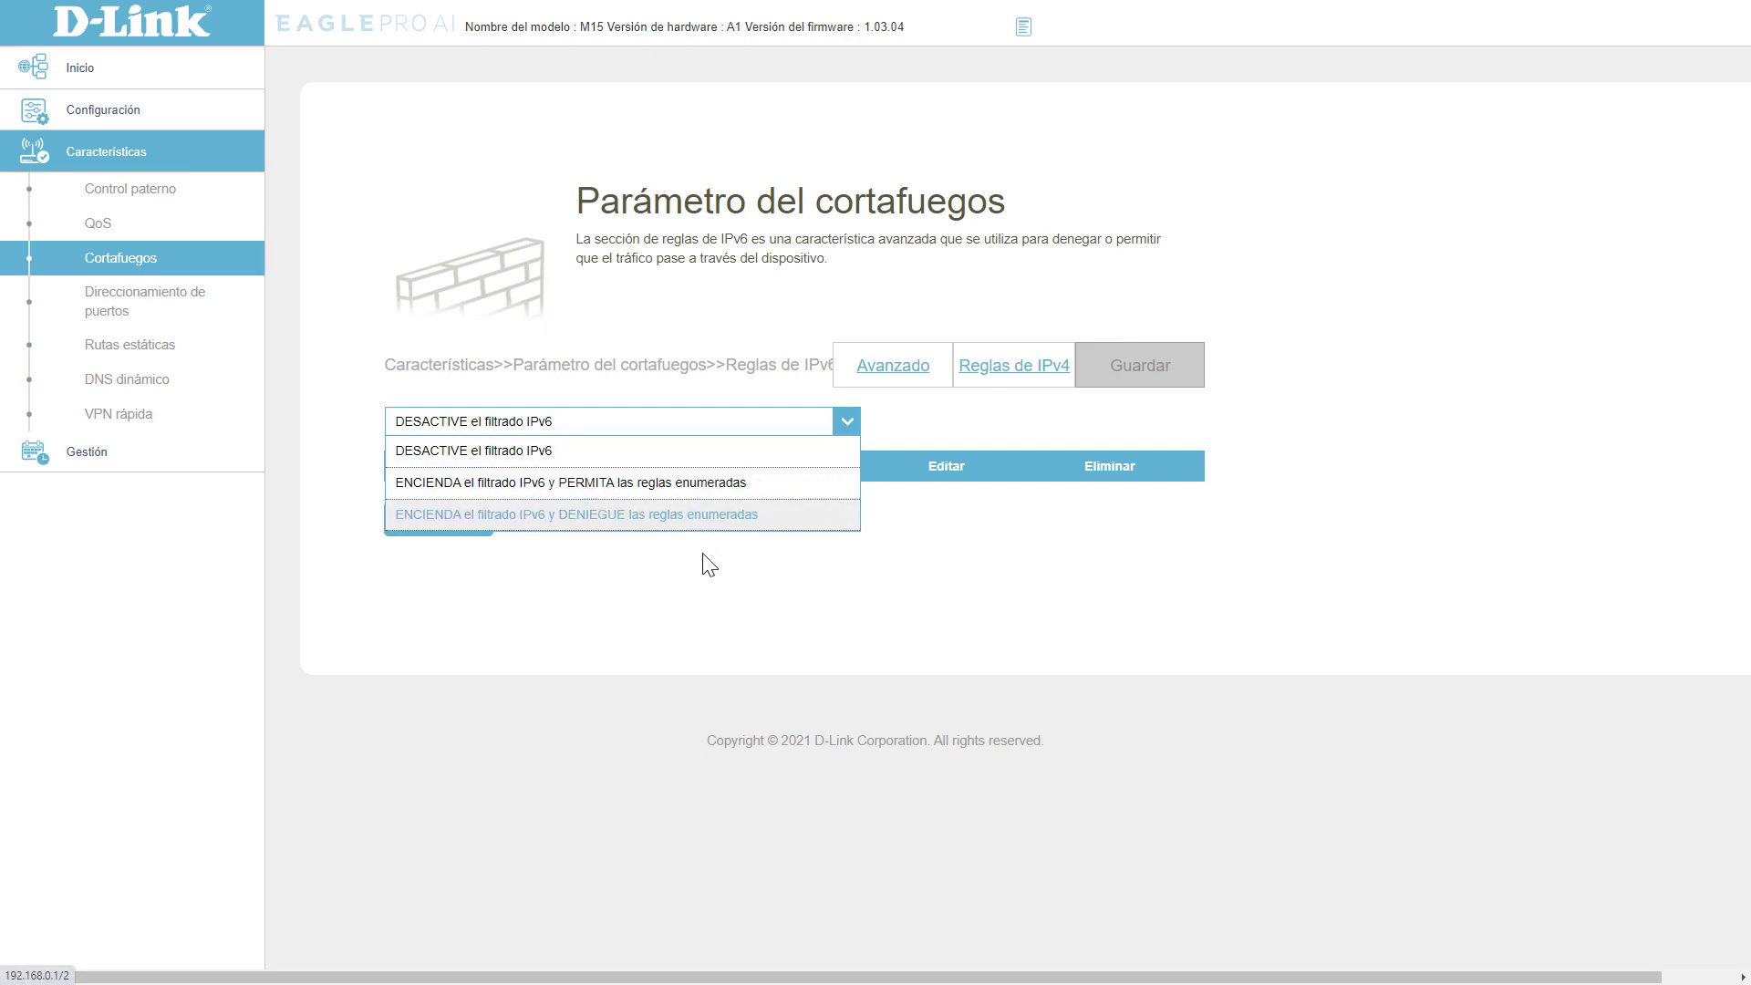
{"action": "left_click", "coordinate": [726, 595]}
{"action": "left_click_drag", "start_coordinate": [515, 487], "coordinate": [1107, 663]}
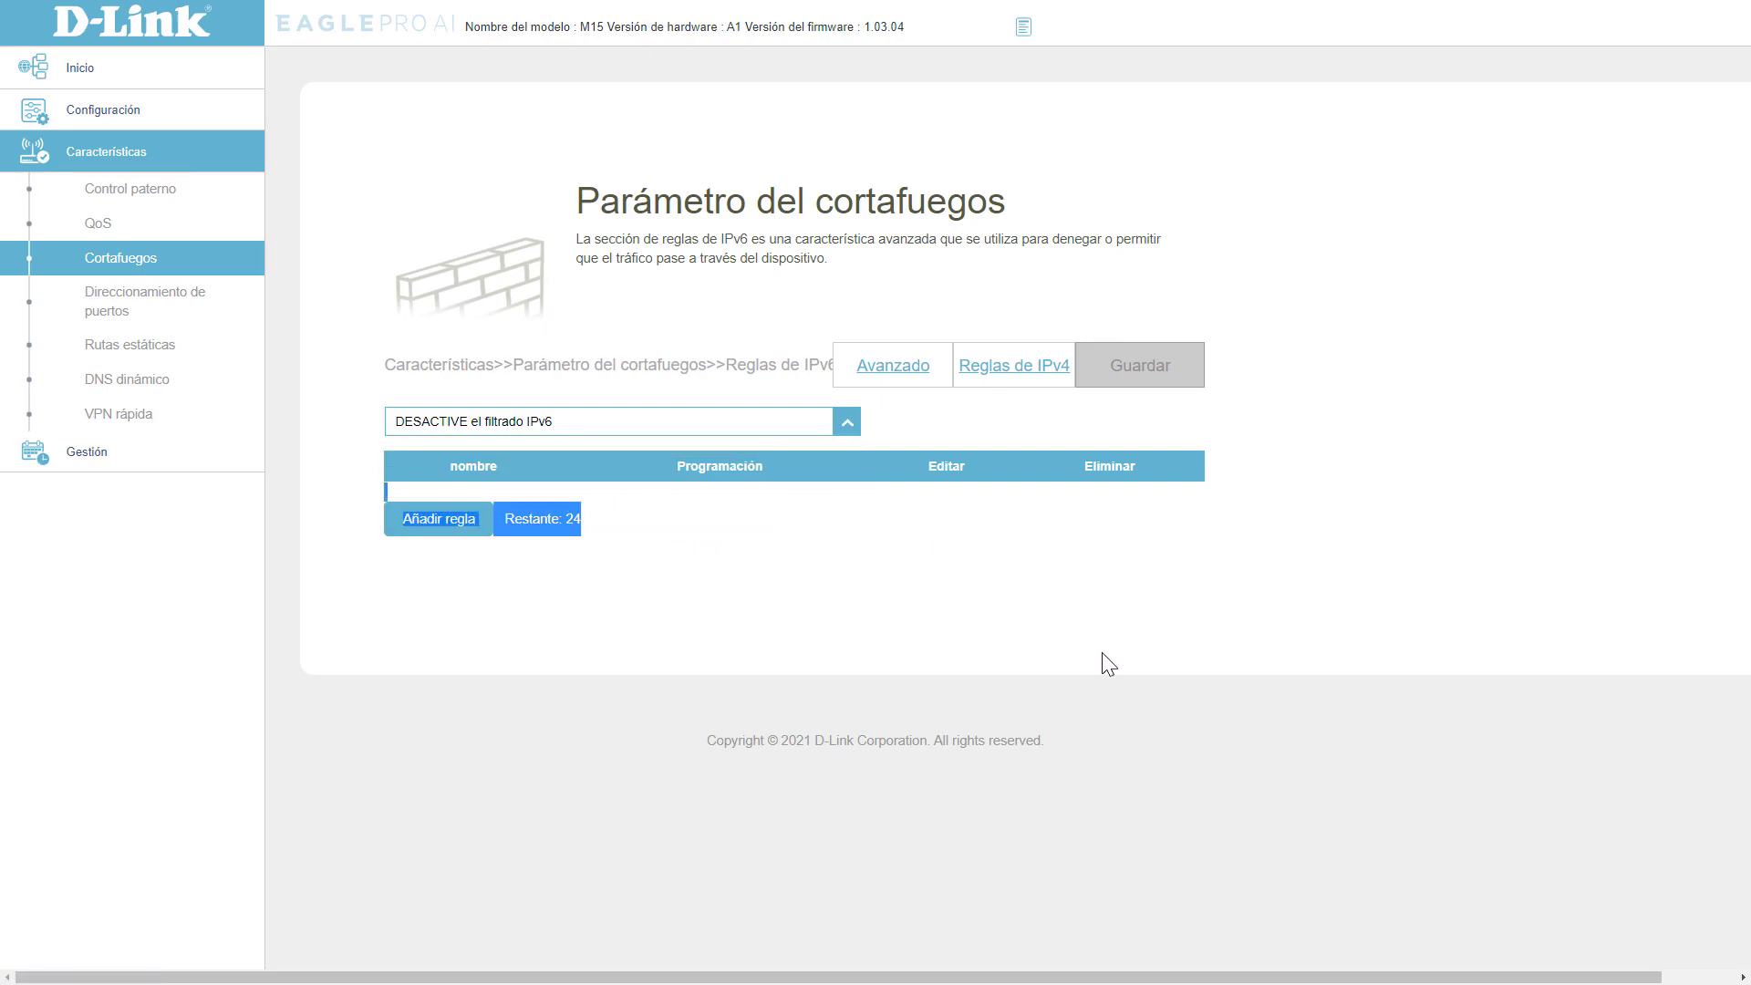
{"action": "left_click", "coordinate": [713, 519]}
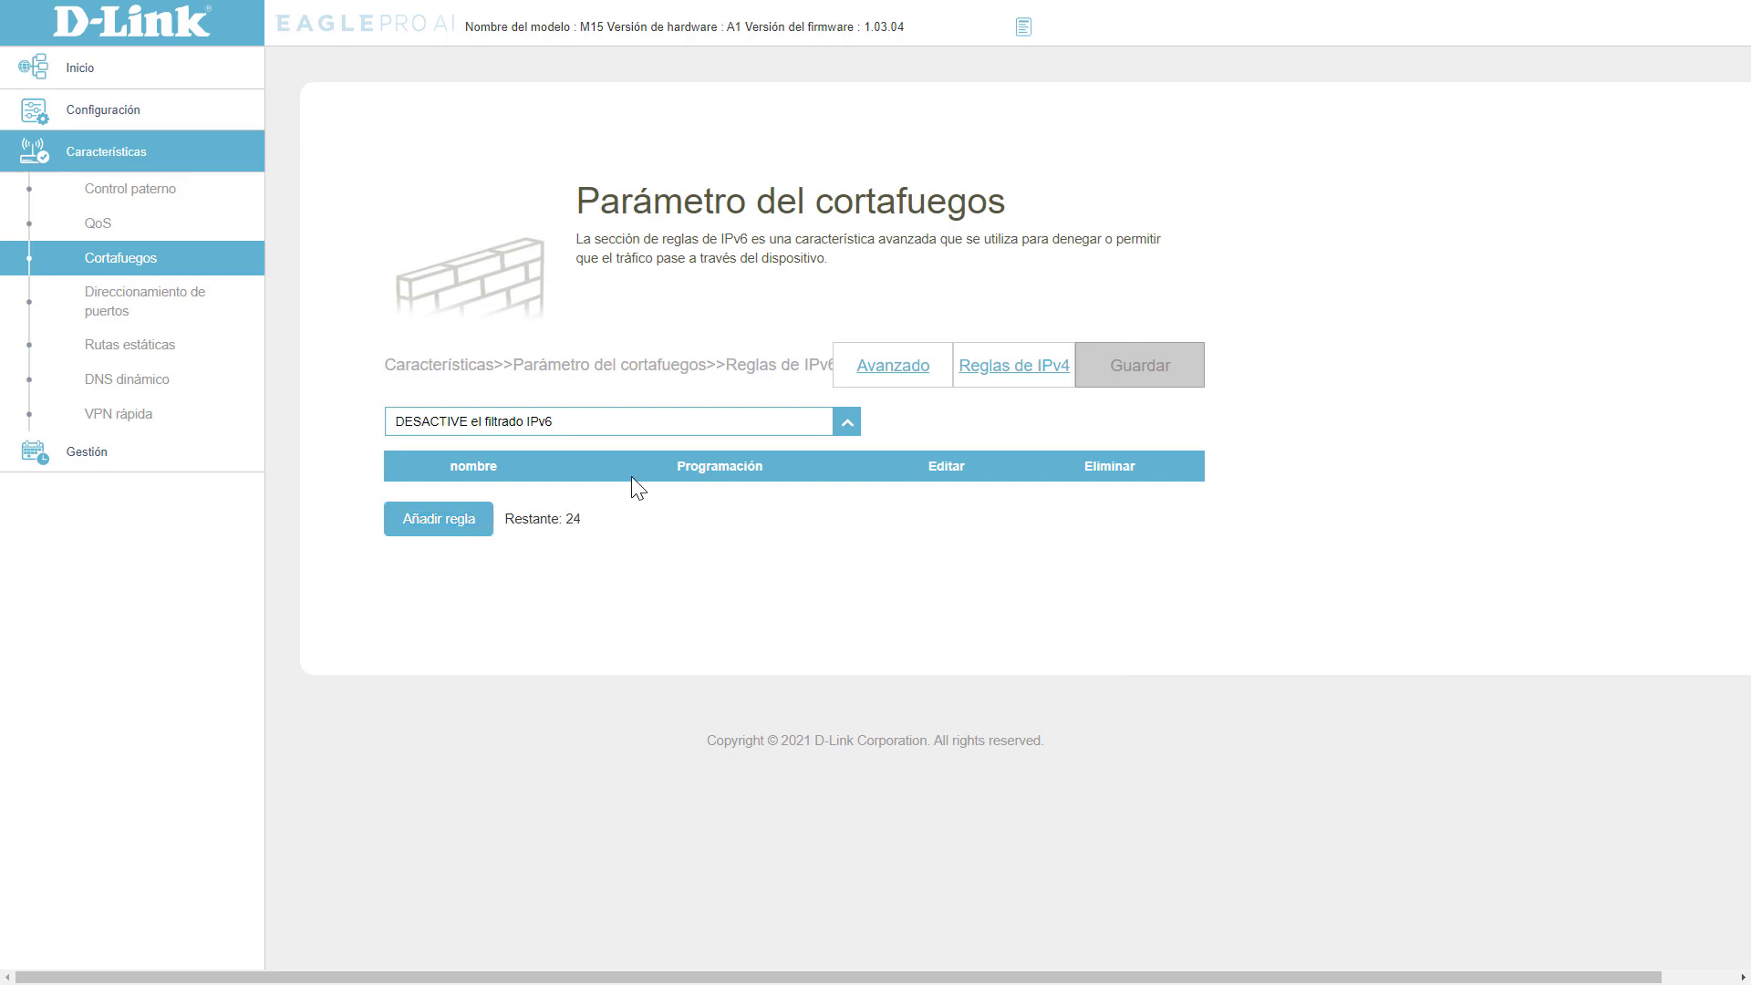
Review the port forwarding page and its rule list, and open the virtual server settings.
{"action": "left_click", "coordinate": [148, 314]}
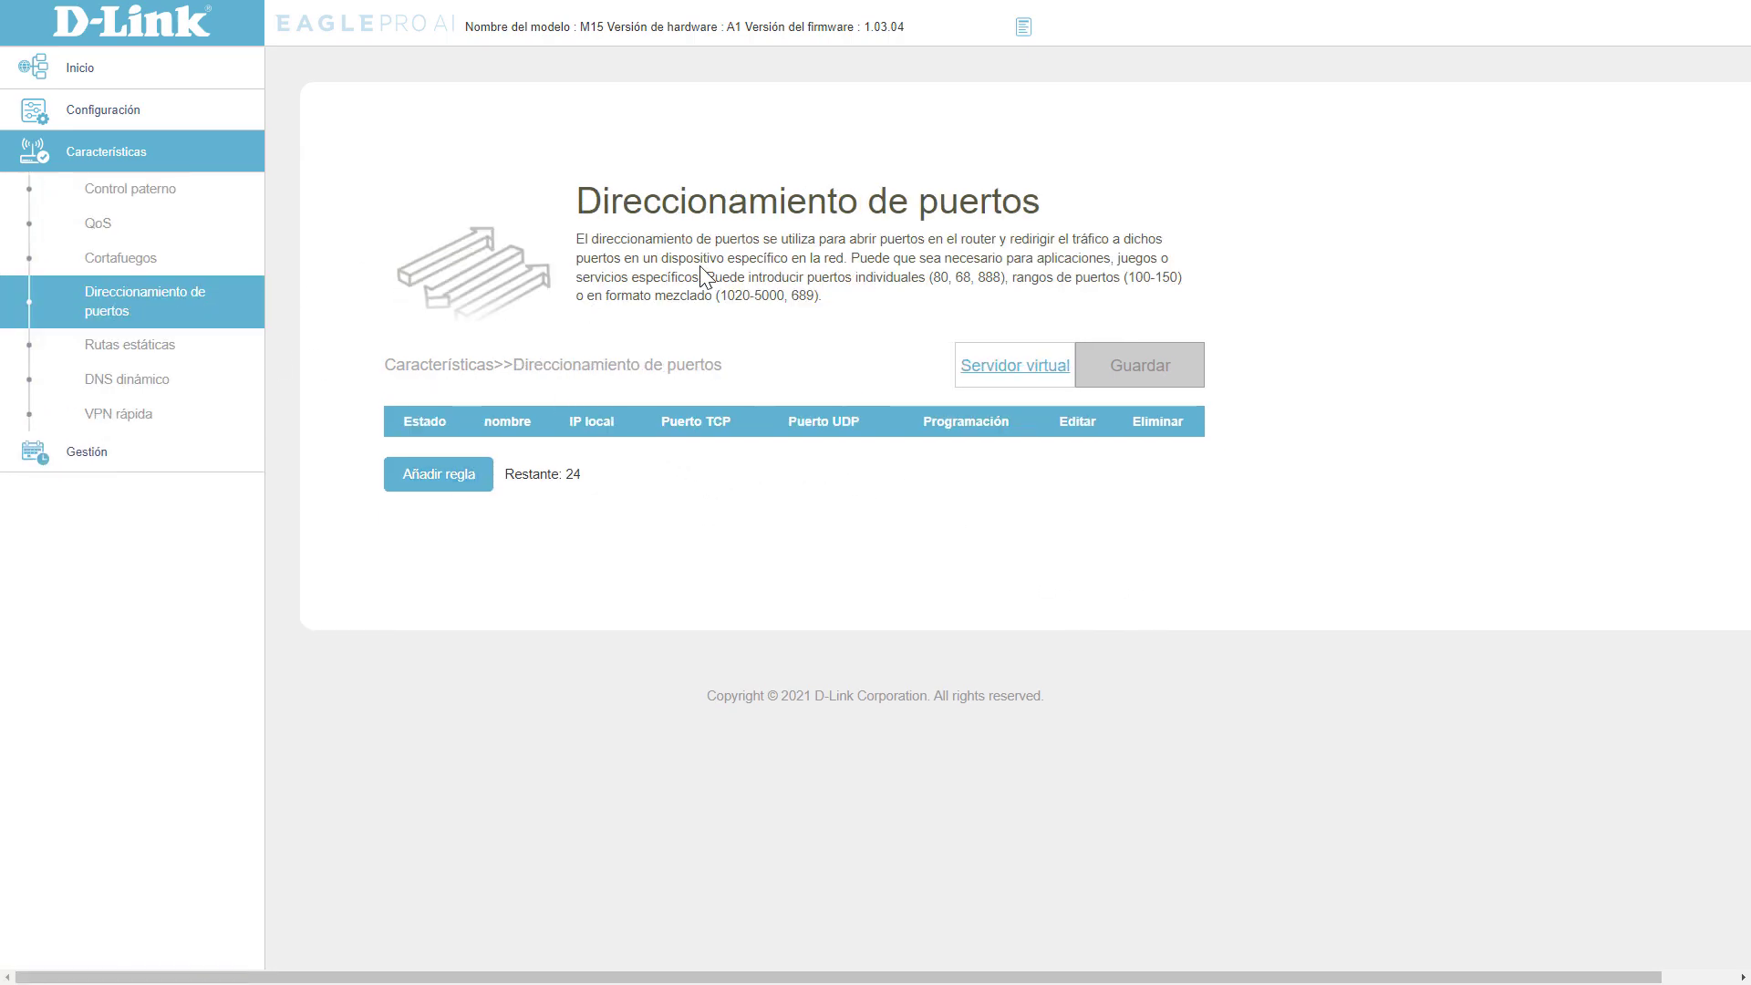
{"action": "left_click_drag", "start_coordinate": [598, 485], "coordinate": [522, 483]}
{"action": "left_click", "coordinate": [525, 473]}
{"action": "left_click", "coordinate": [1006, 370]}
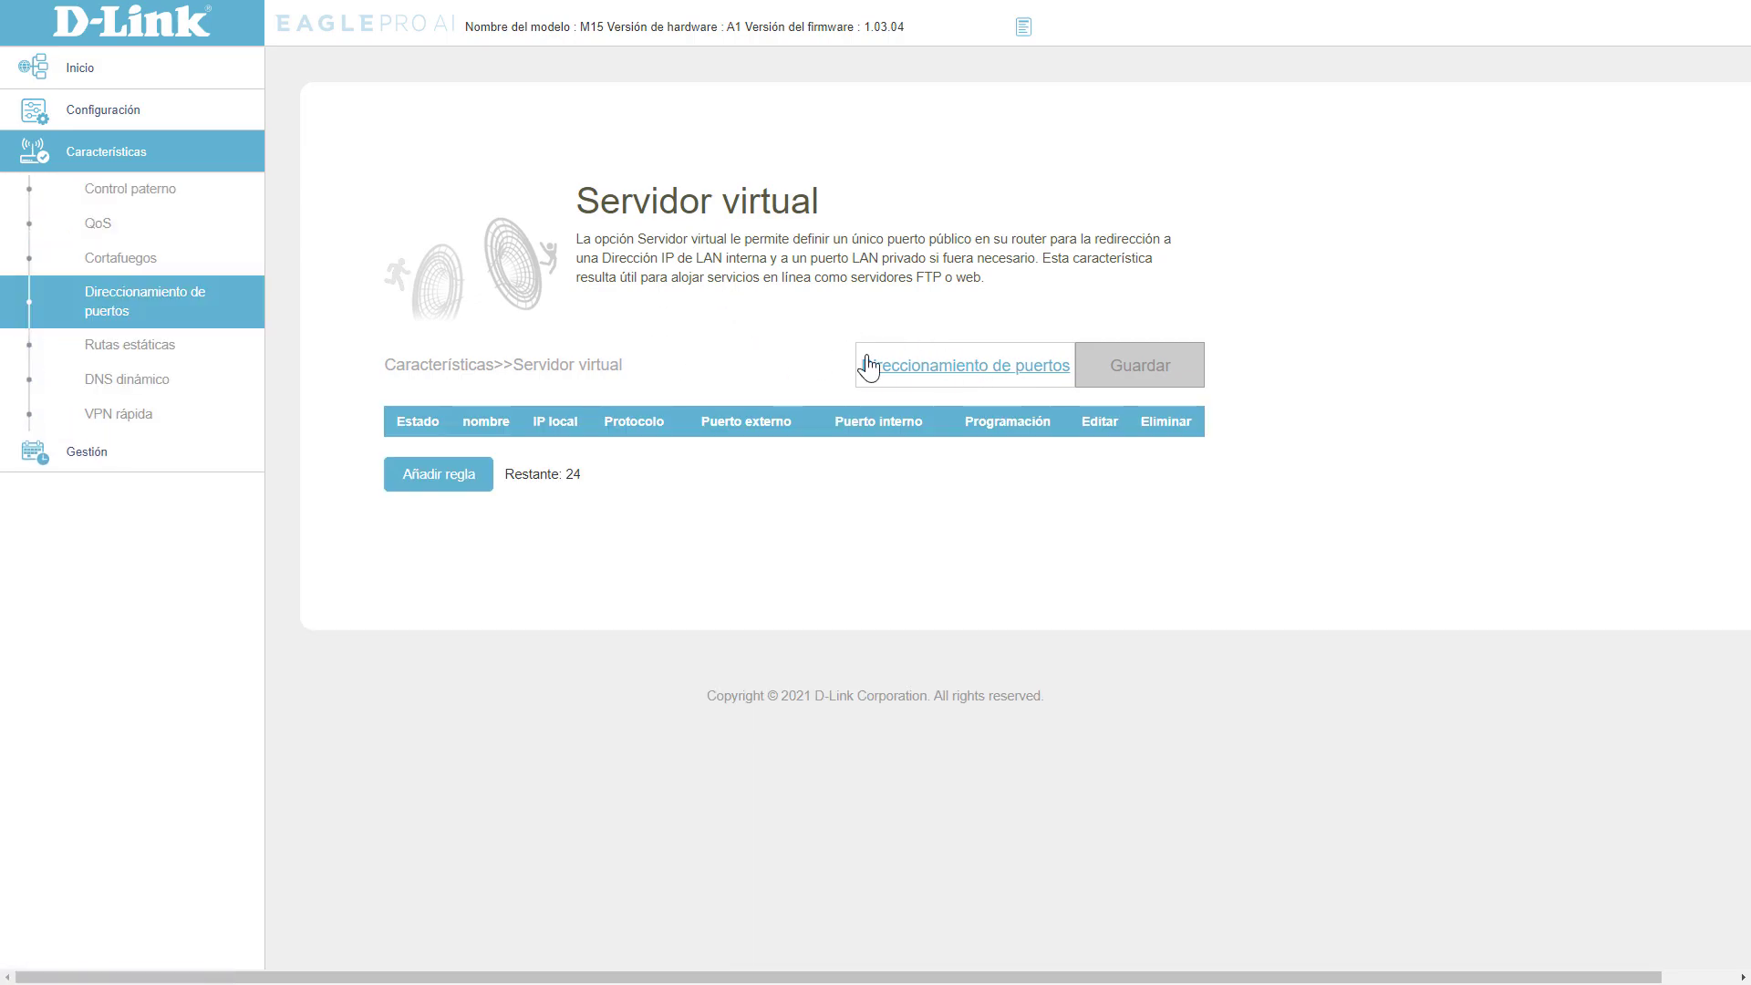
Read the virtual server page's description of redirecting a single public port to an internal LAN address and private port.
{"action": "left_click_drag", "start_coordinate": [594, 197], "coordinate": [845, 217]}
{"action": "left_click", "coordinate": [844, 216]}
{"action": "left_click_drag", "start_coordinate": [849, 240], "coordinate": [1074, 257]}
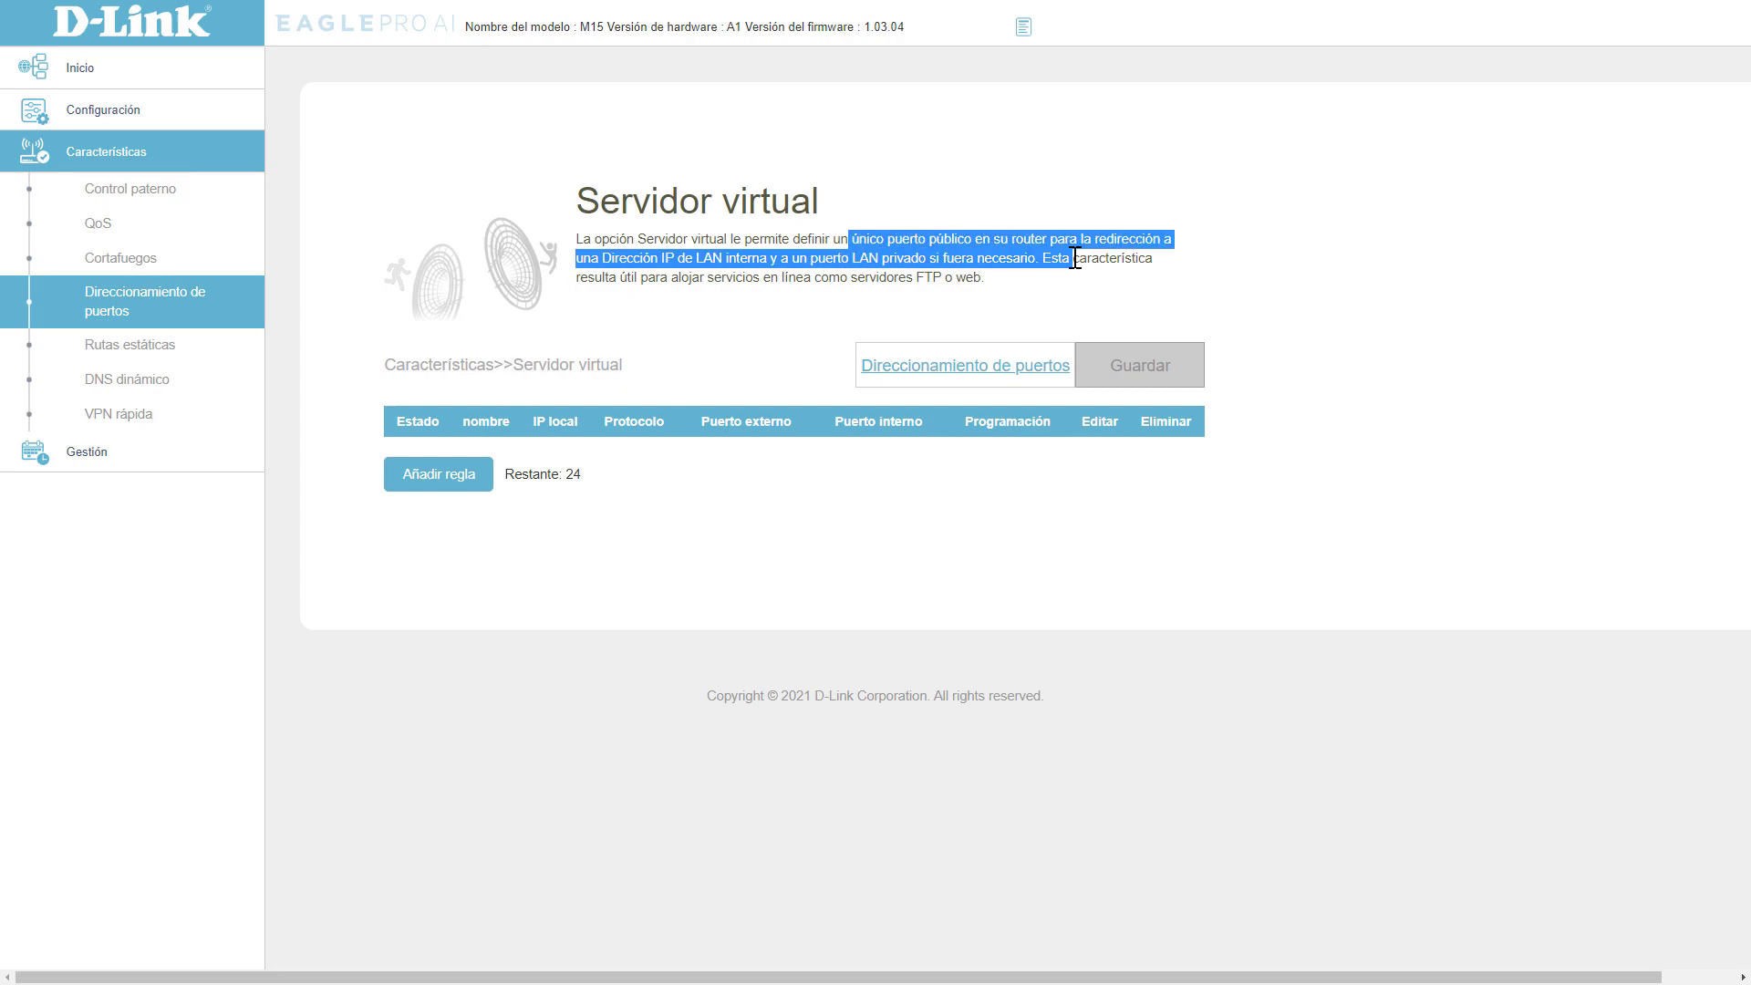
{"action": "left_click", "coordinate": [679, 256]}
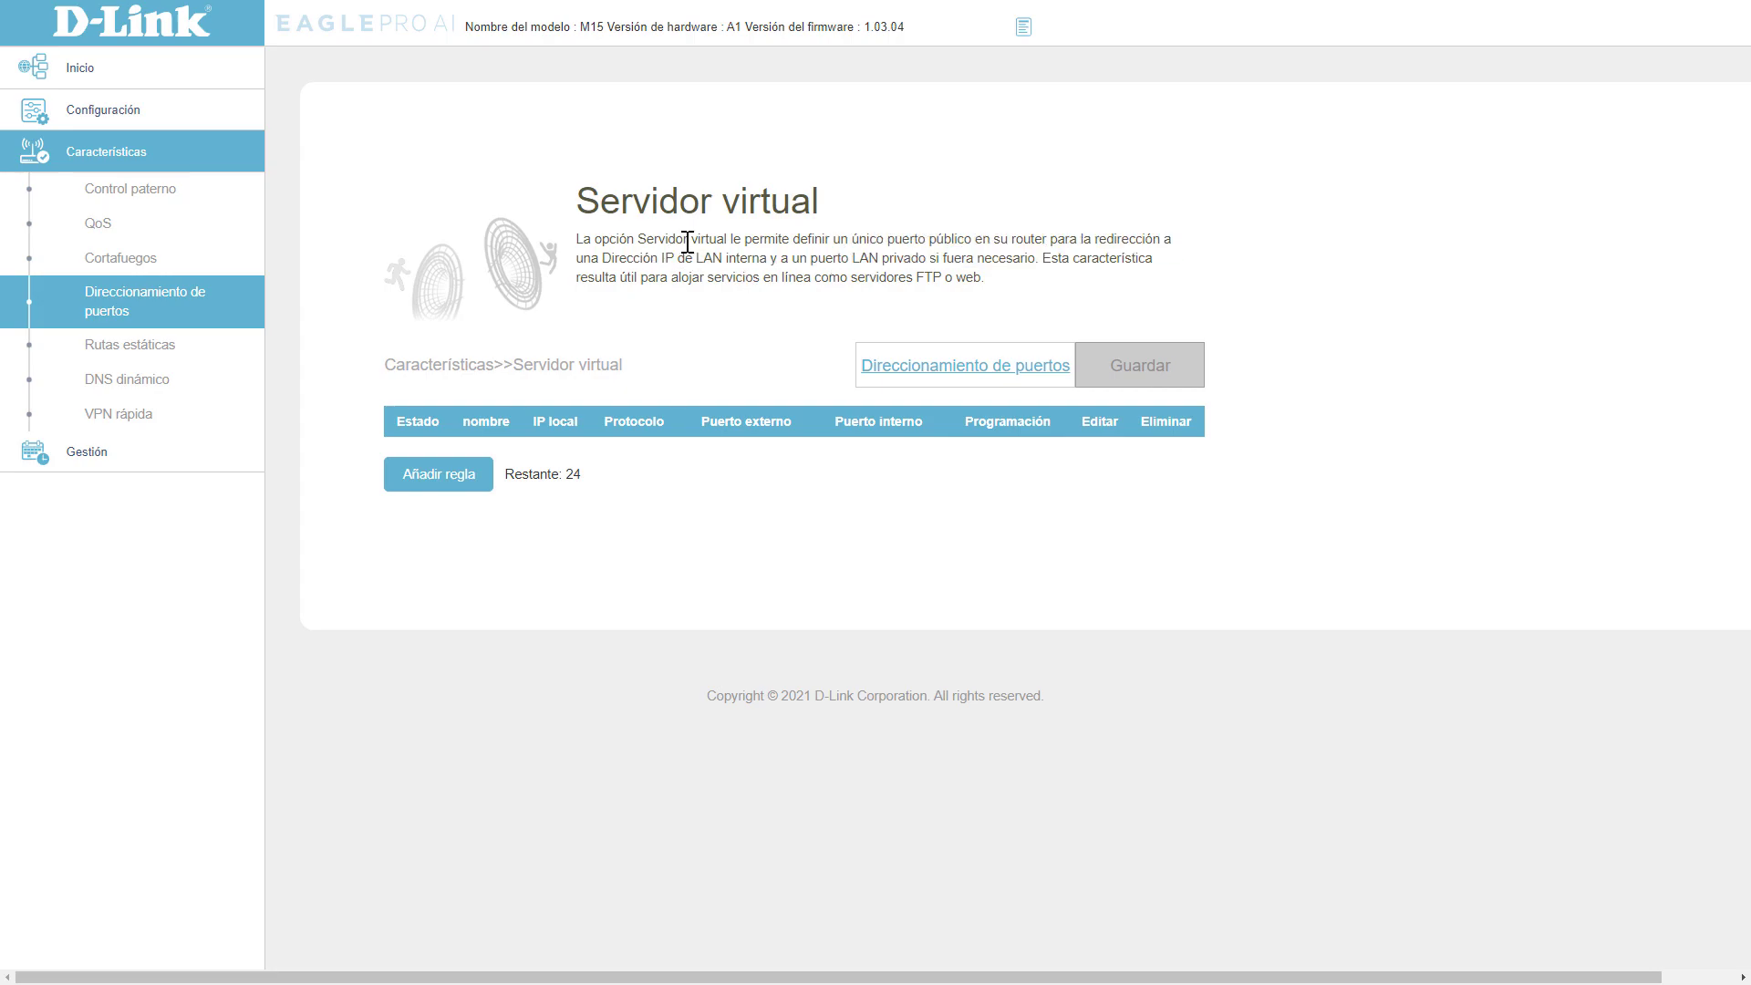
View the new virtual server rule form, try the Otro protocol option, and close the form without applying it.
{"action": "left_click", "coordinate": [459, 474]}
{"action": "left_click", "coordinate": [806, 177]}
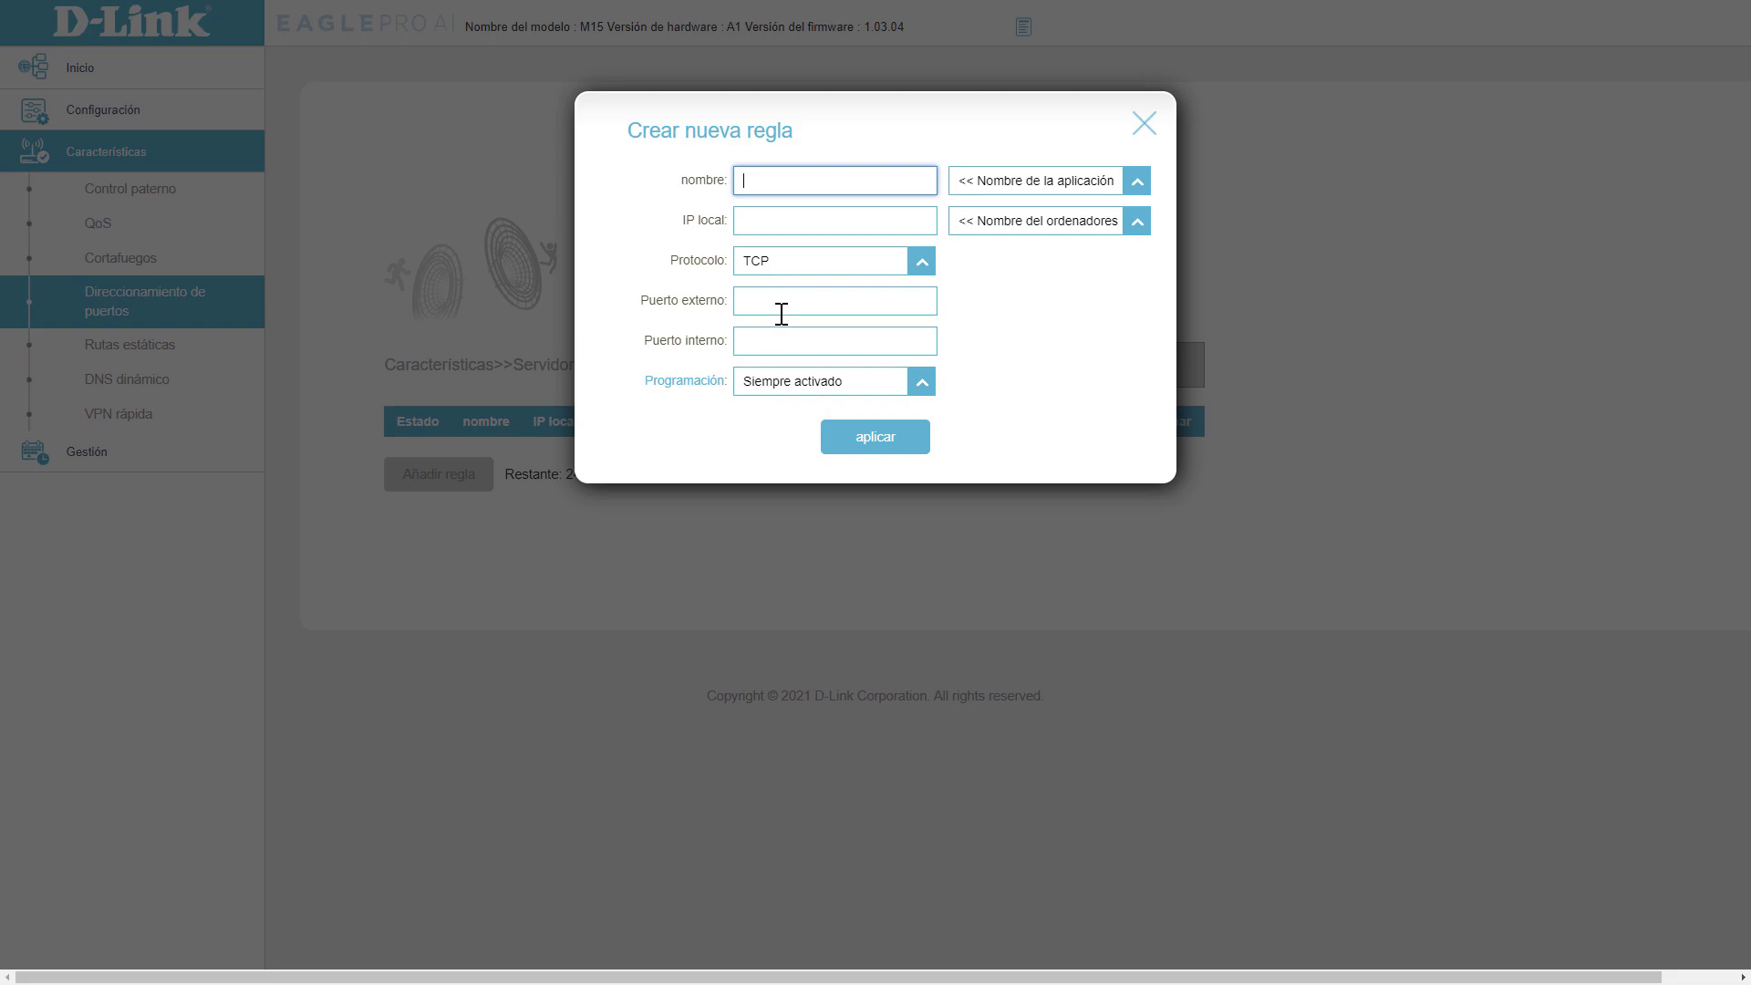
{"action": "left_click", "coordinate": [922, 264]}
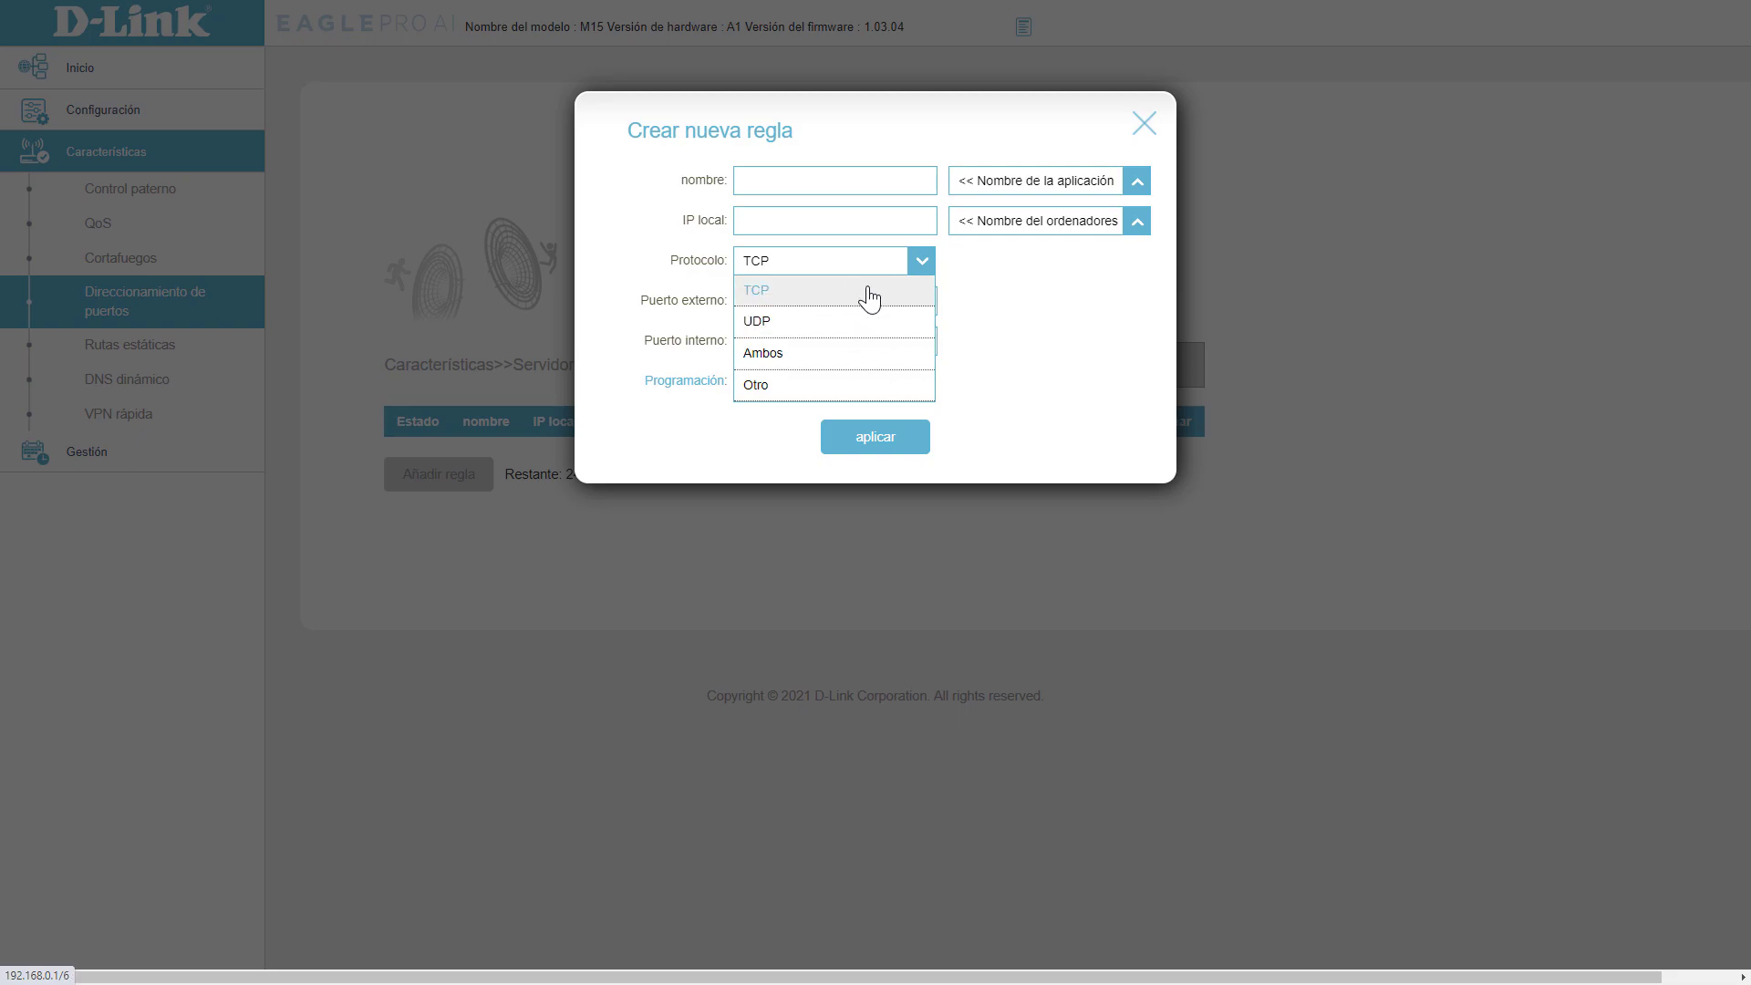
{"action": "left_click", "coordinate": [847, 388]}
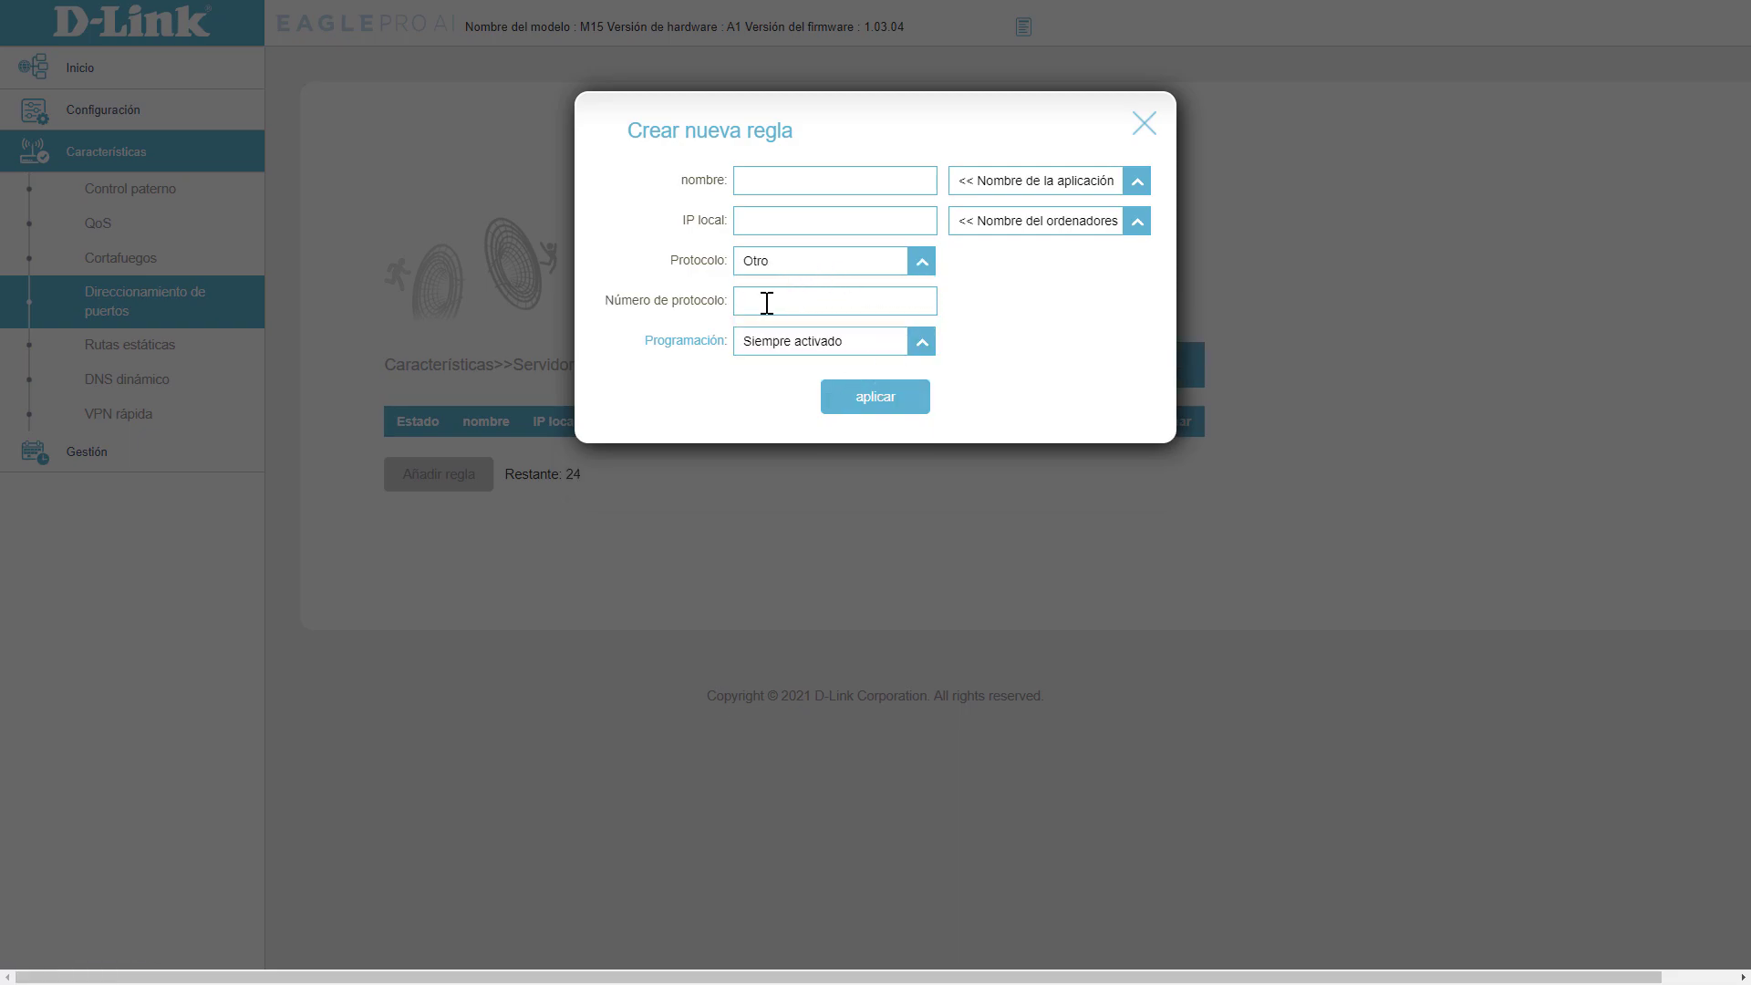
{"action": "left_click", "coordinate": [750, 301]}
{"action": "left_click", "coordinate": [828, 266]}
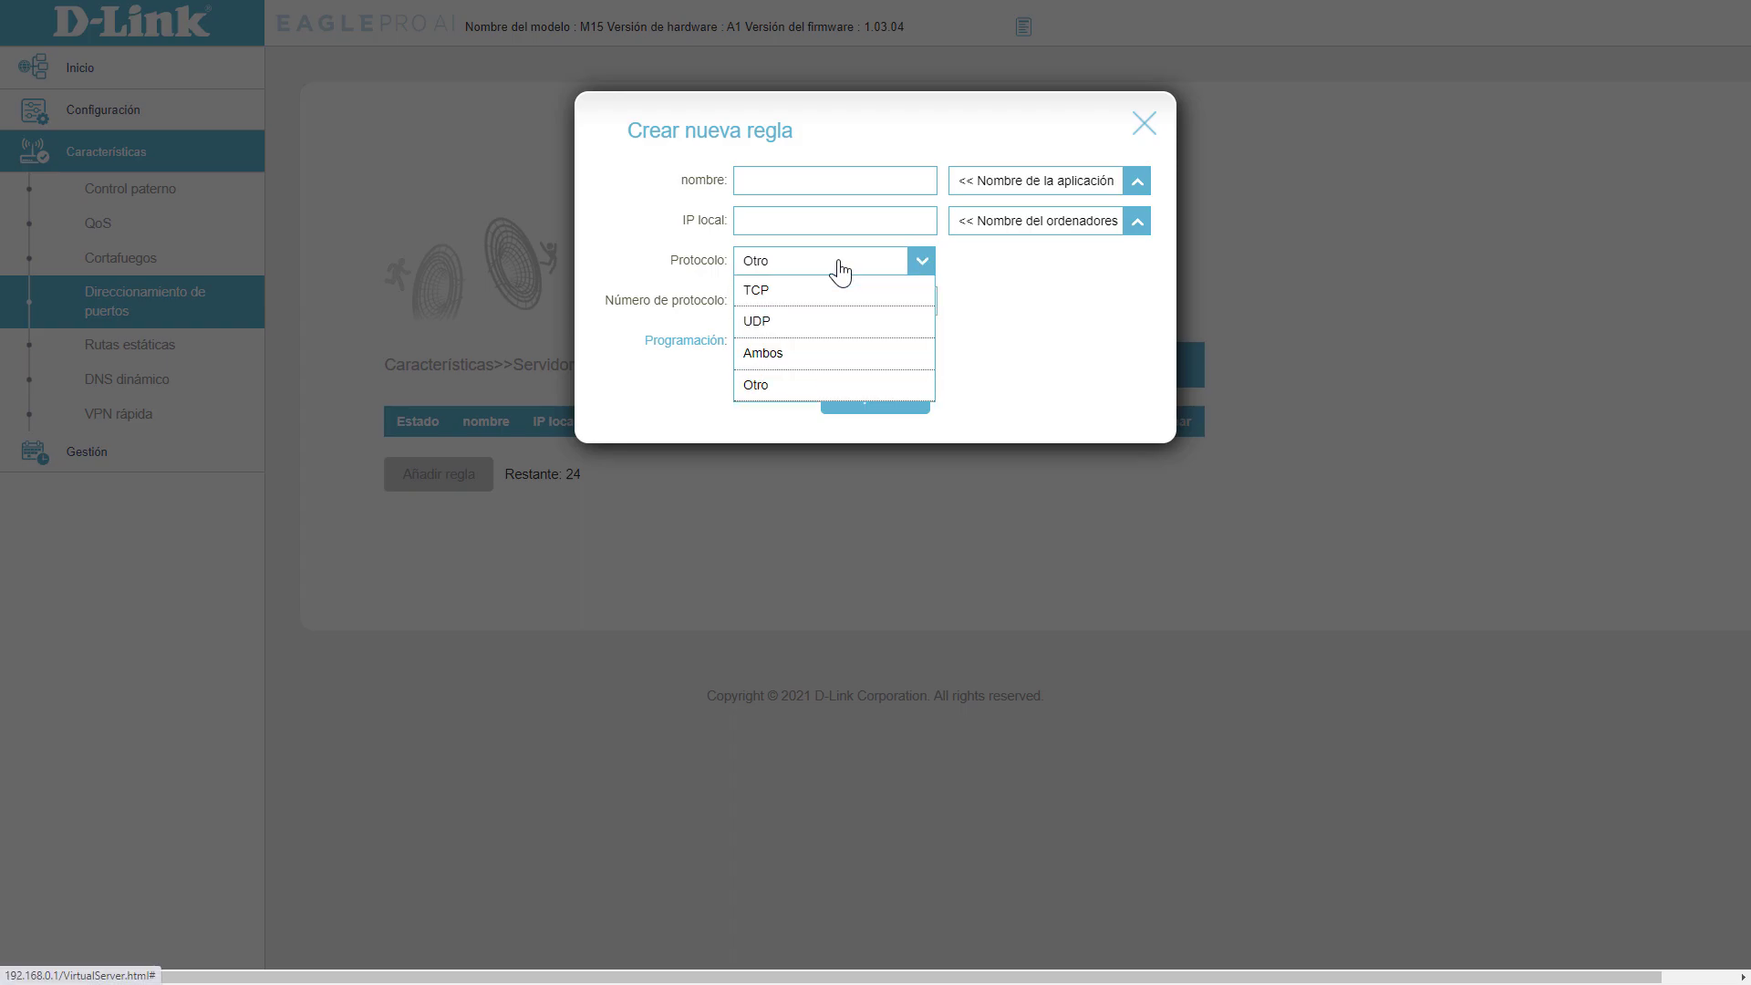
{"action": "left_click", "coordinate": [782, 390]}
{"action": "left_click", "coordinate": [1144, 123]}
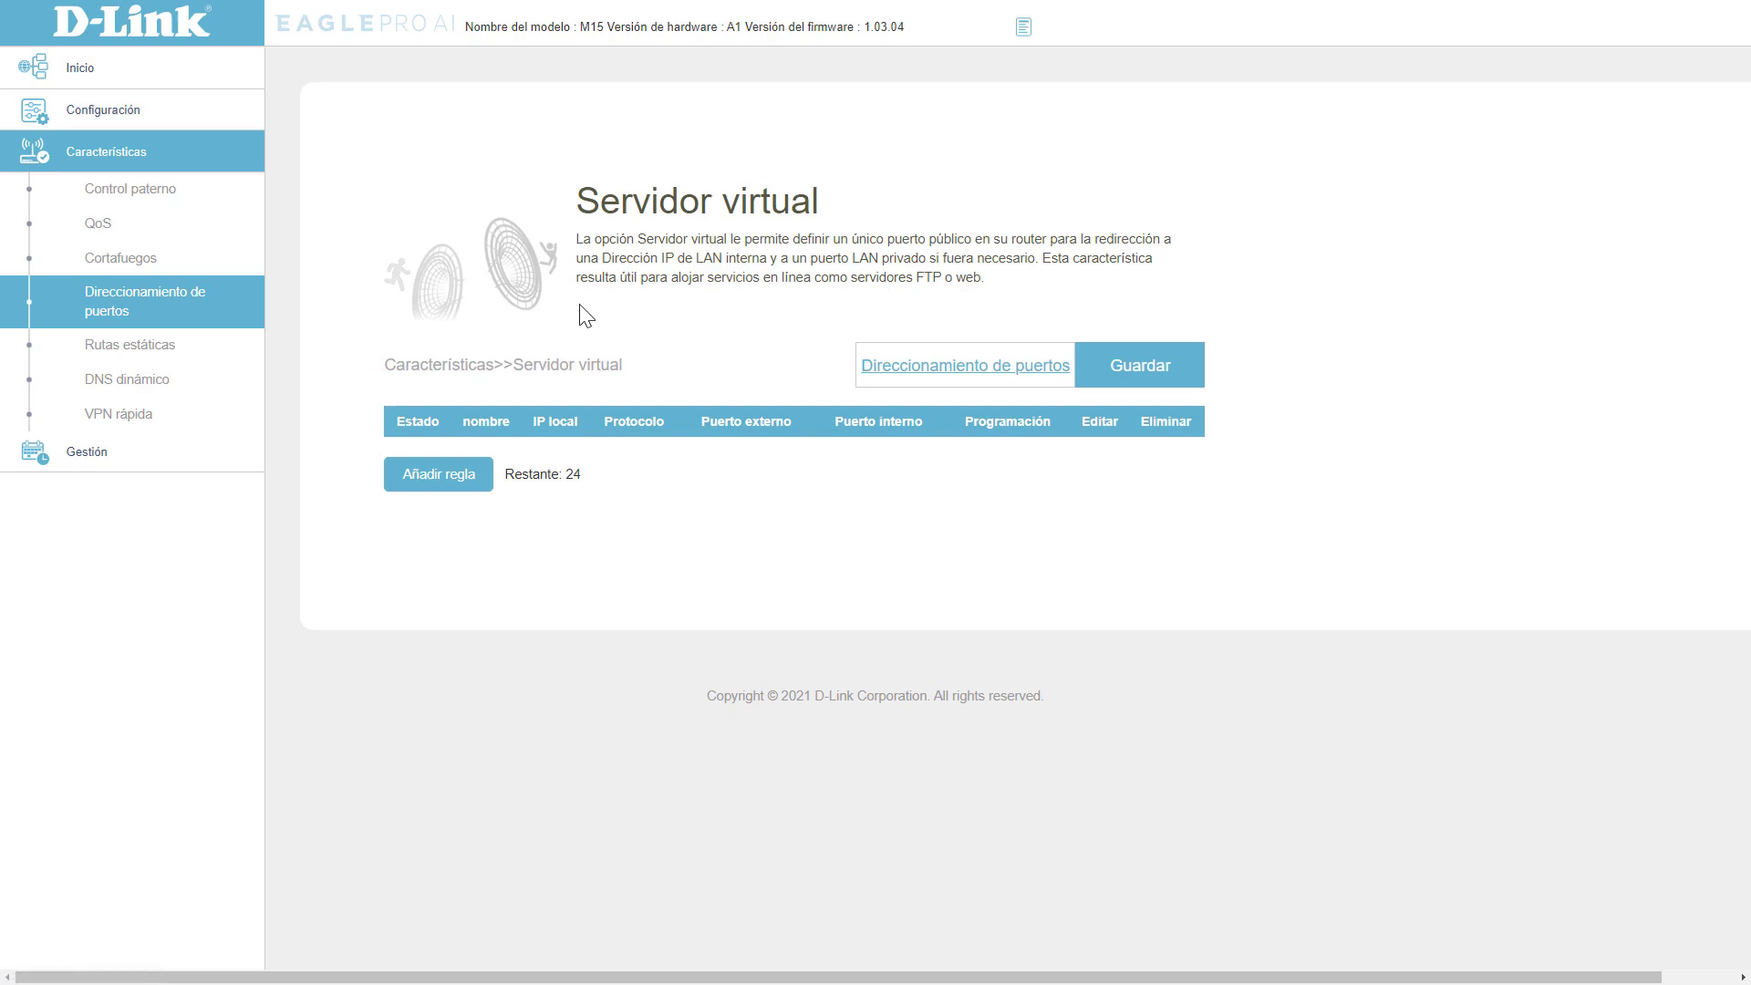
Open the static routes page, discarding unsaved changes, and review the new IPv4 route form's fields and interface choices before closing it unapplied.
{"action": "left_click", "coordinate": [195, 351]}
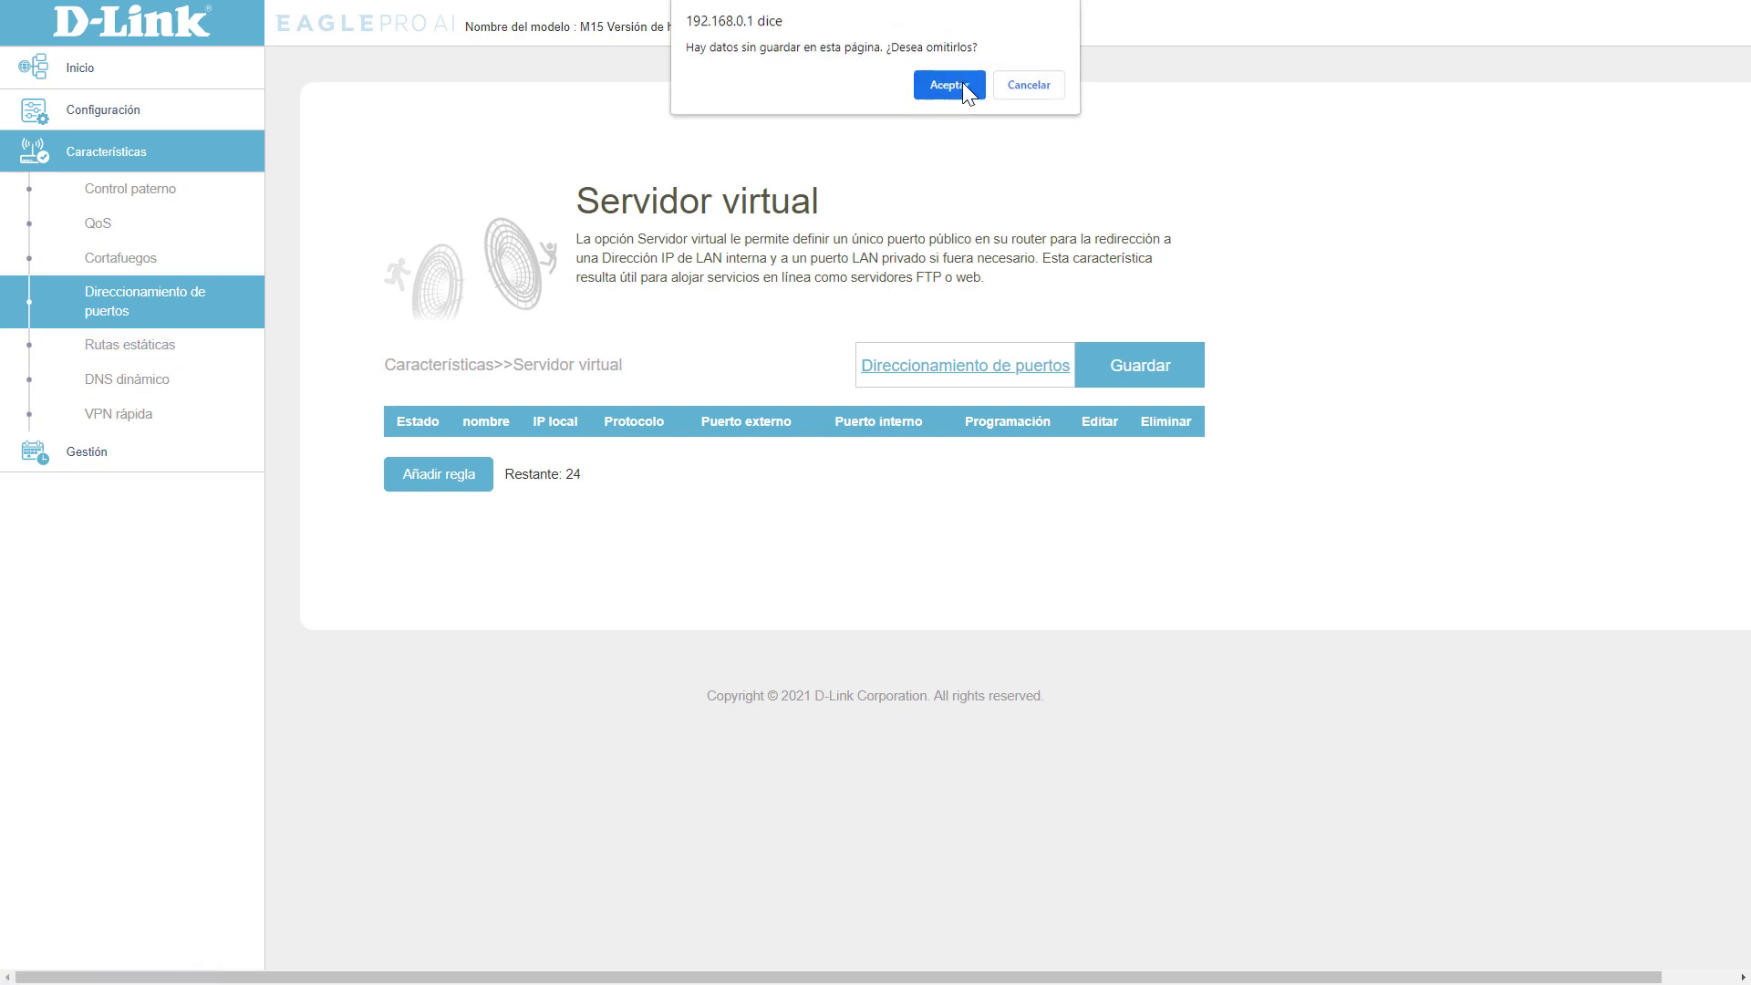
{"action": "left_click", "coordinate": [961, 84]}
{"action": "left_click_drag", "start_coordinate": [587, 479], "coordinate": [506, 474]}
{"action": "left_click", "coordinate": [441, 483]}
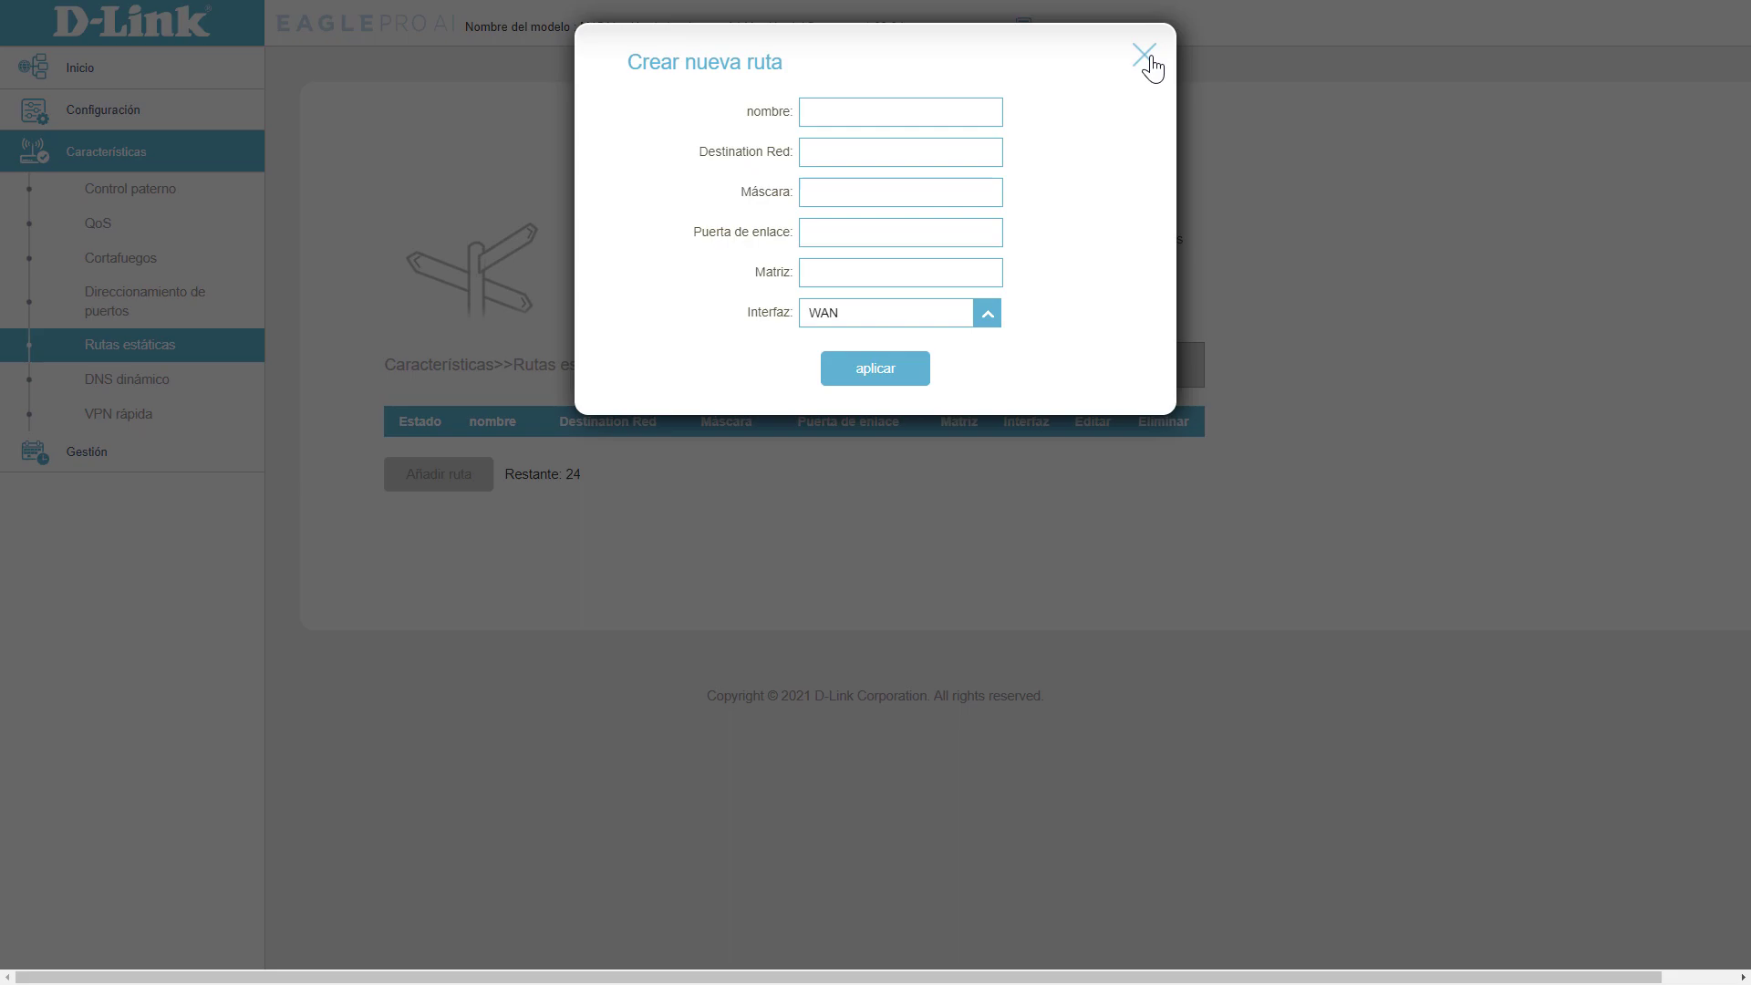
{"action": "left_click_drag", "start_coordinate": [755, 155], "coordinate": [793, 153]}
{"action": "double_click", "coordinate": [766, 193]}
{"action": "left_click", "coordinate": [738, 232]}
{"action": "left_click_drag", "start_coordinate": [738, 231], "coordinate": [784, 232]}
{"action": "left_click", "coordinate": [770, 285]}
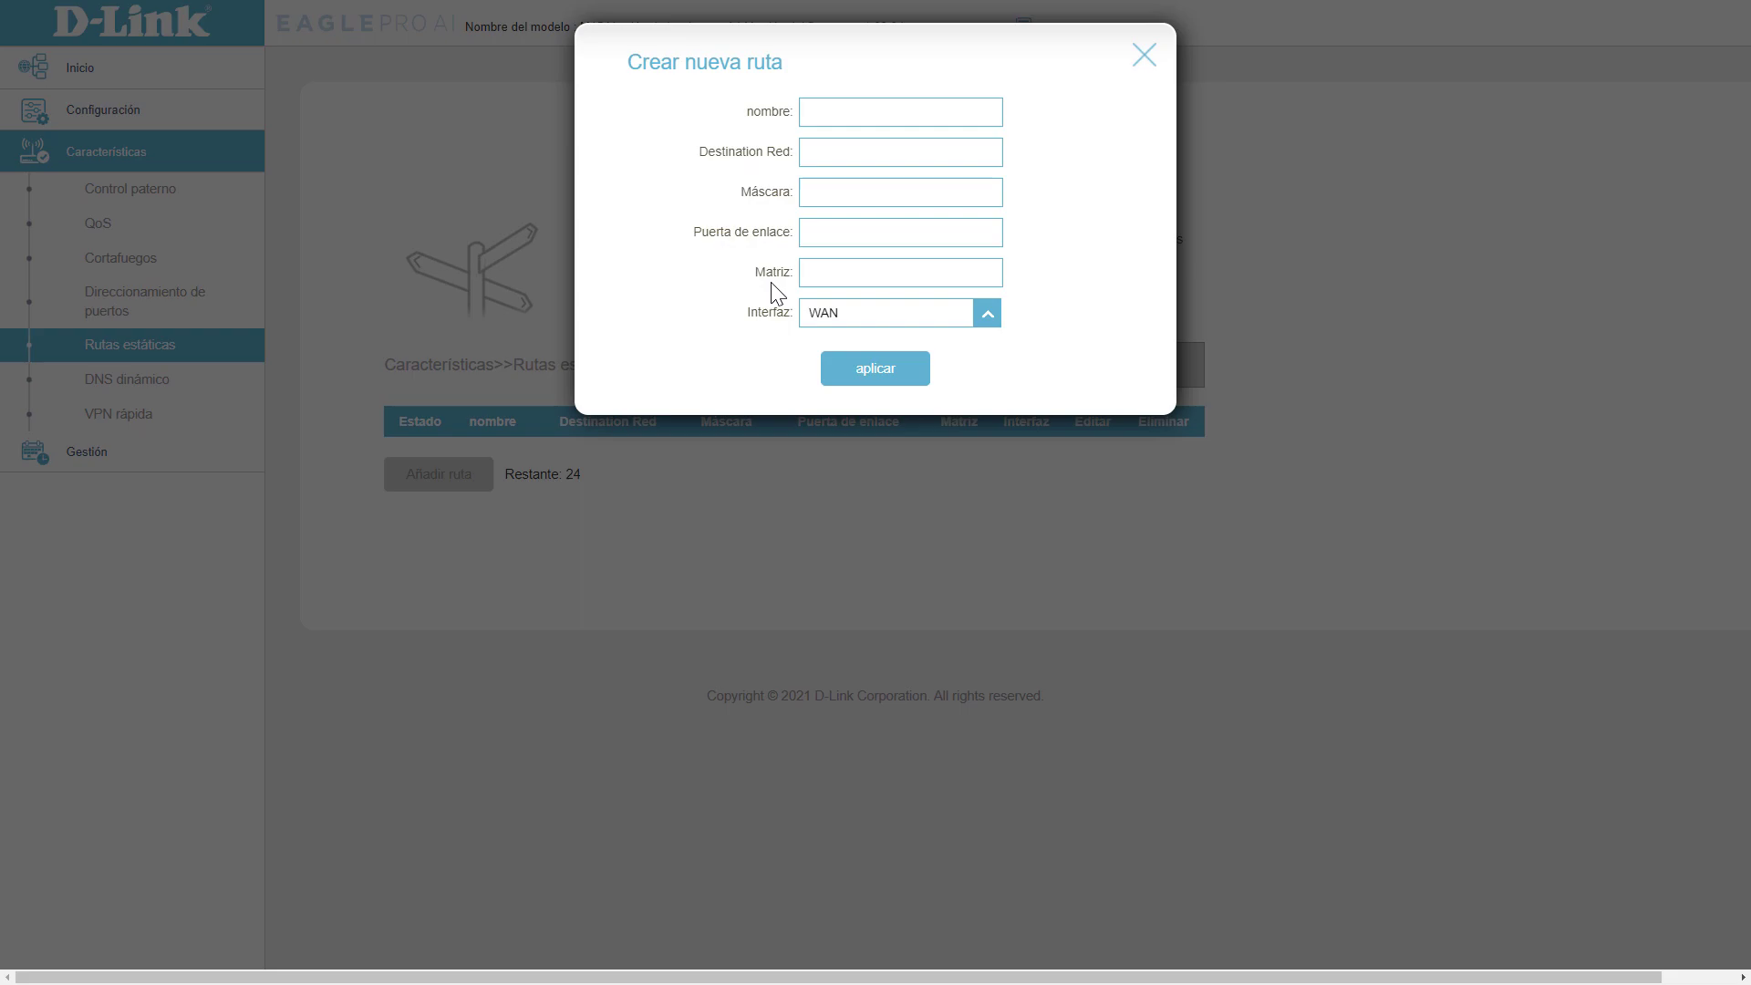
{"action": "left_click", "coordinate": [940, 317]}
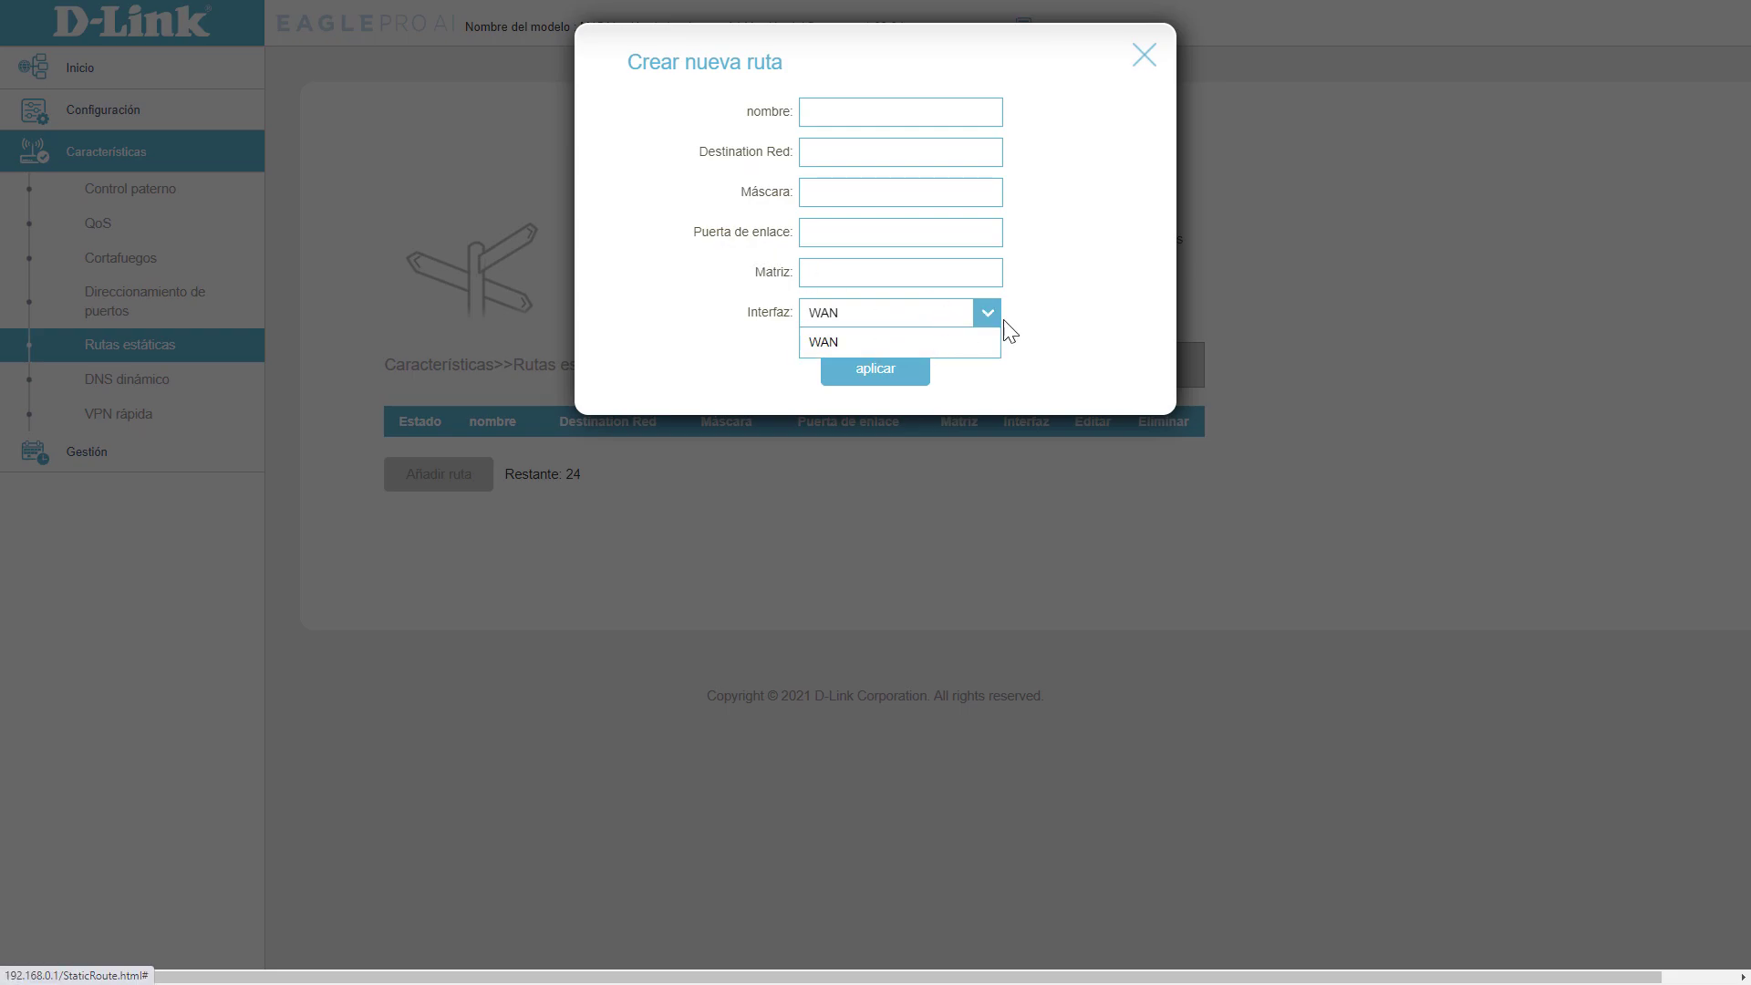
{"action": "left_click", "coordinate": [1141, 57]}
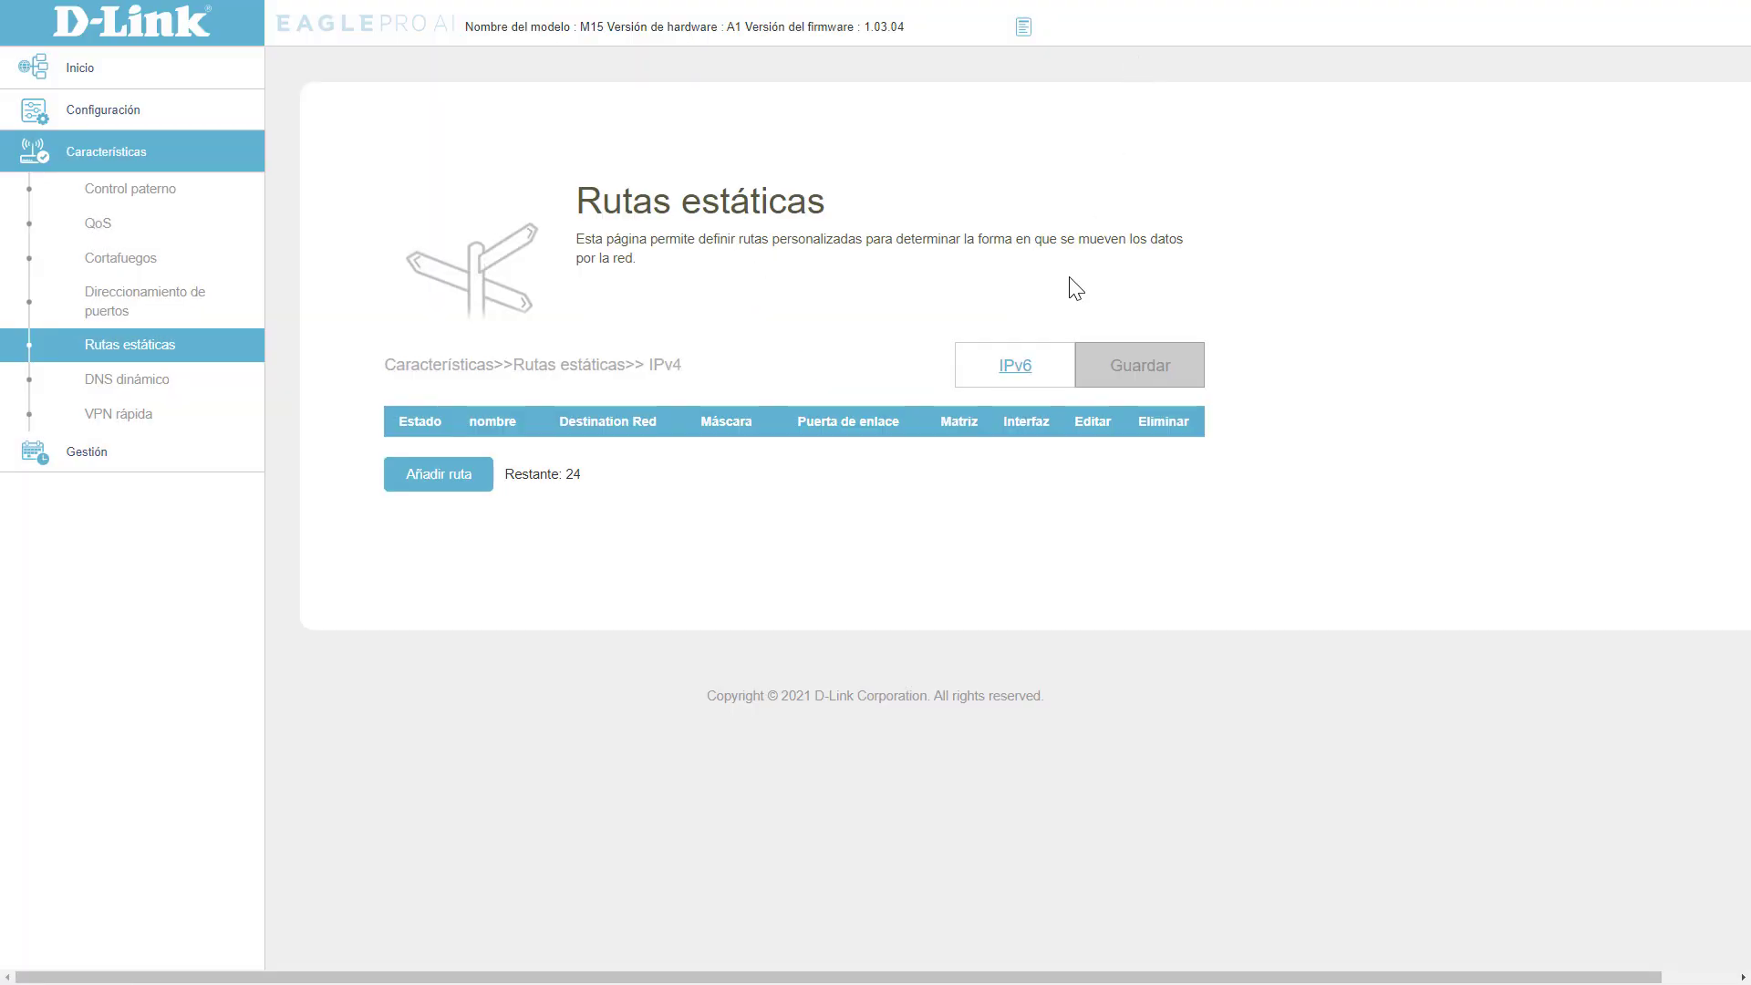
Open the IPv6 static routes and try the NINGUNA and LAN(DHCP-PD) interfaces in the new route form before closing it unapplied.
{"action": "left_click", "coordinate": [1019, 369]}
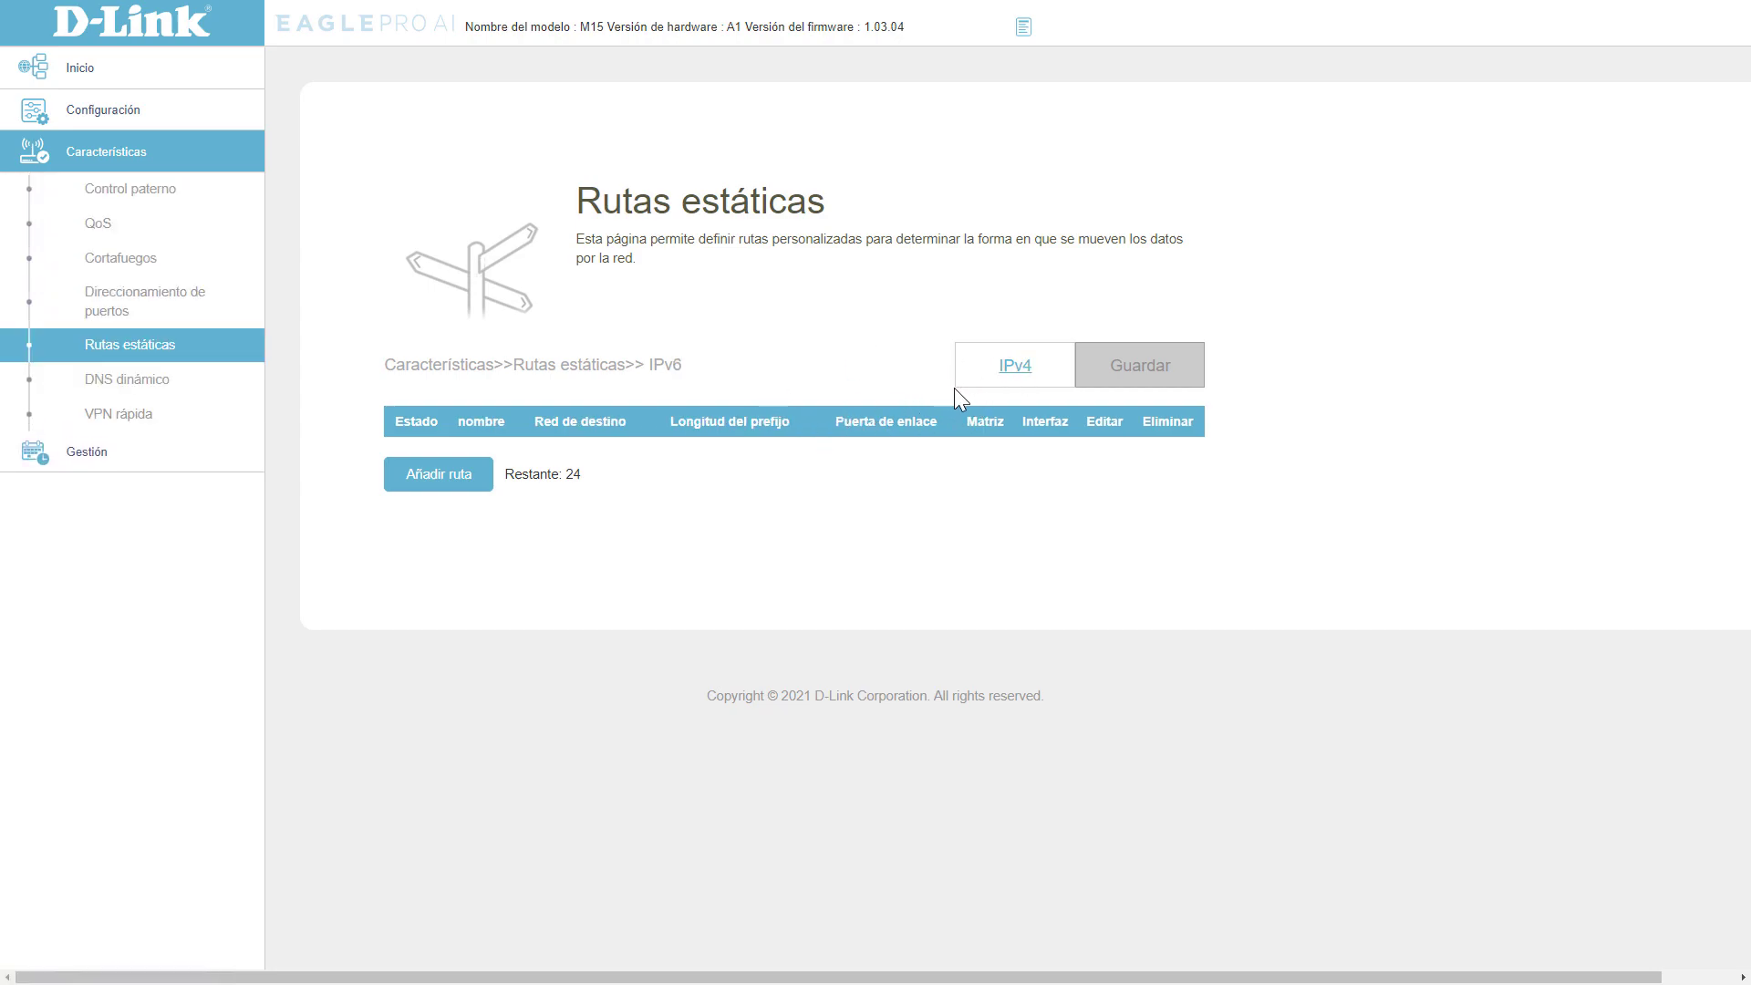
{"action": "left_click", "coordinate": [440, 484]}
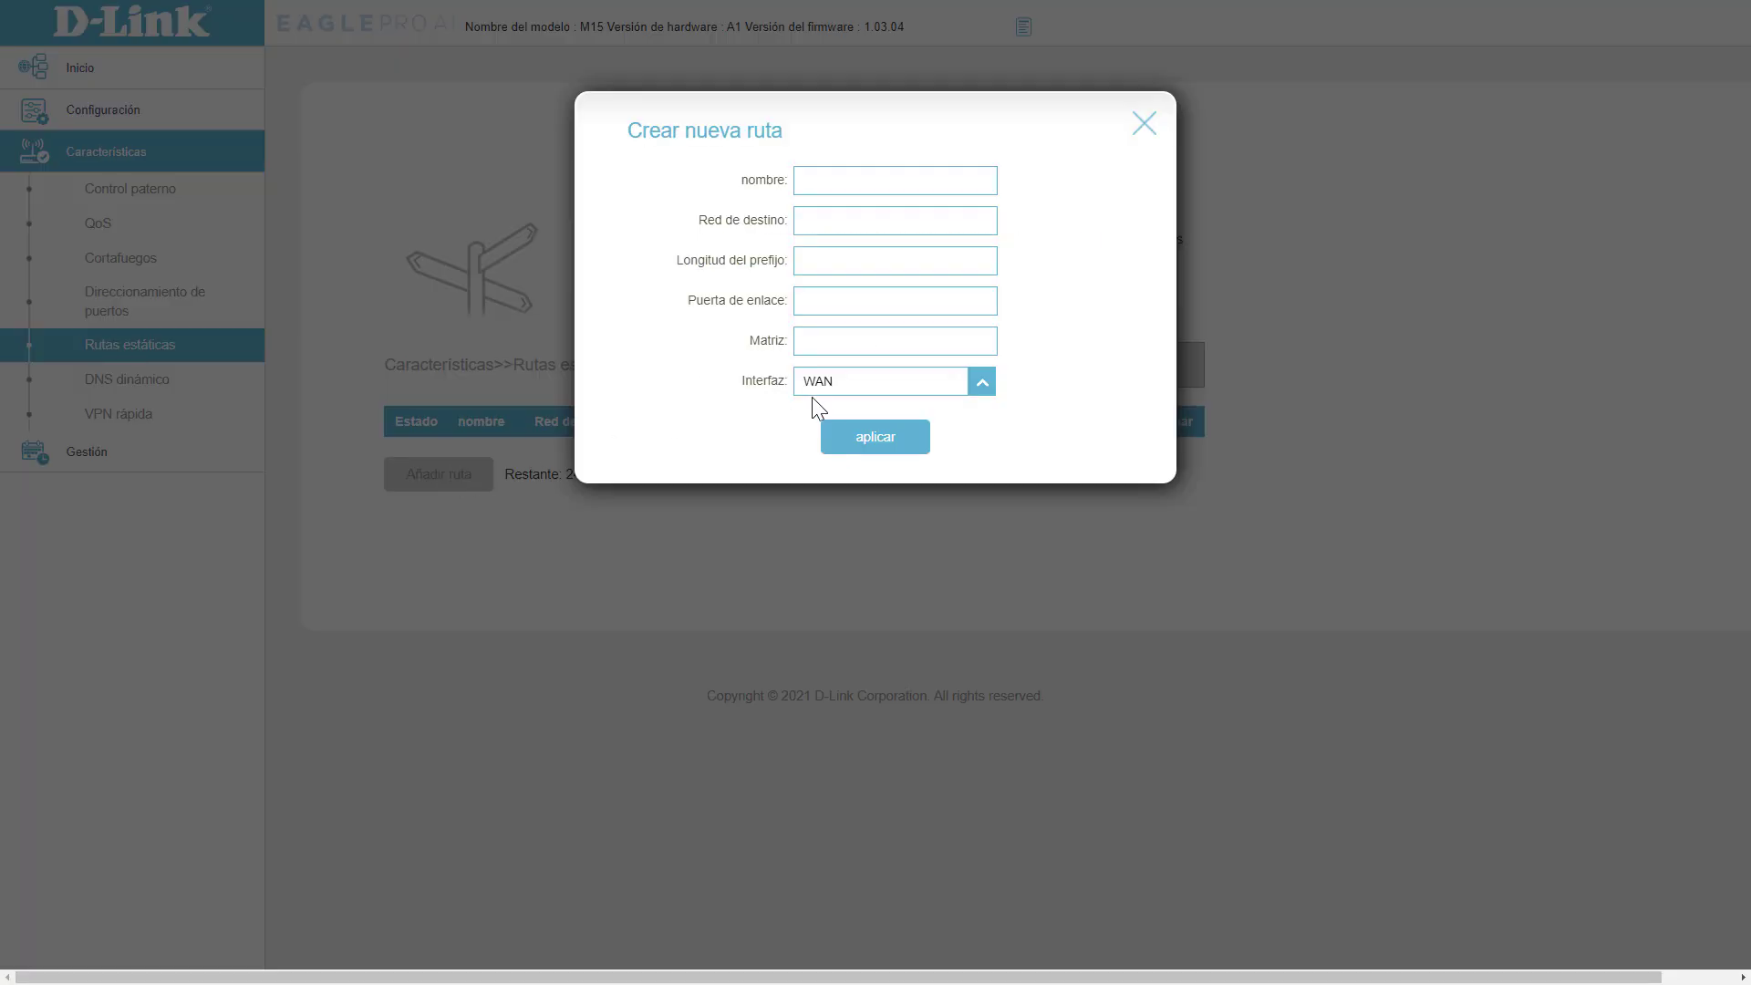
{"action": "left_click", "coordinate": [903, 382]}
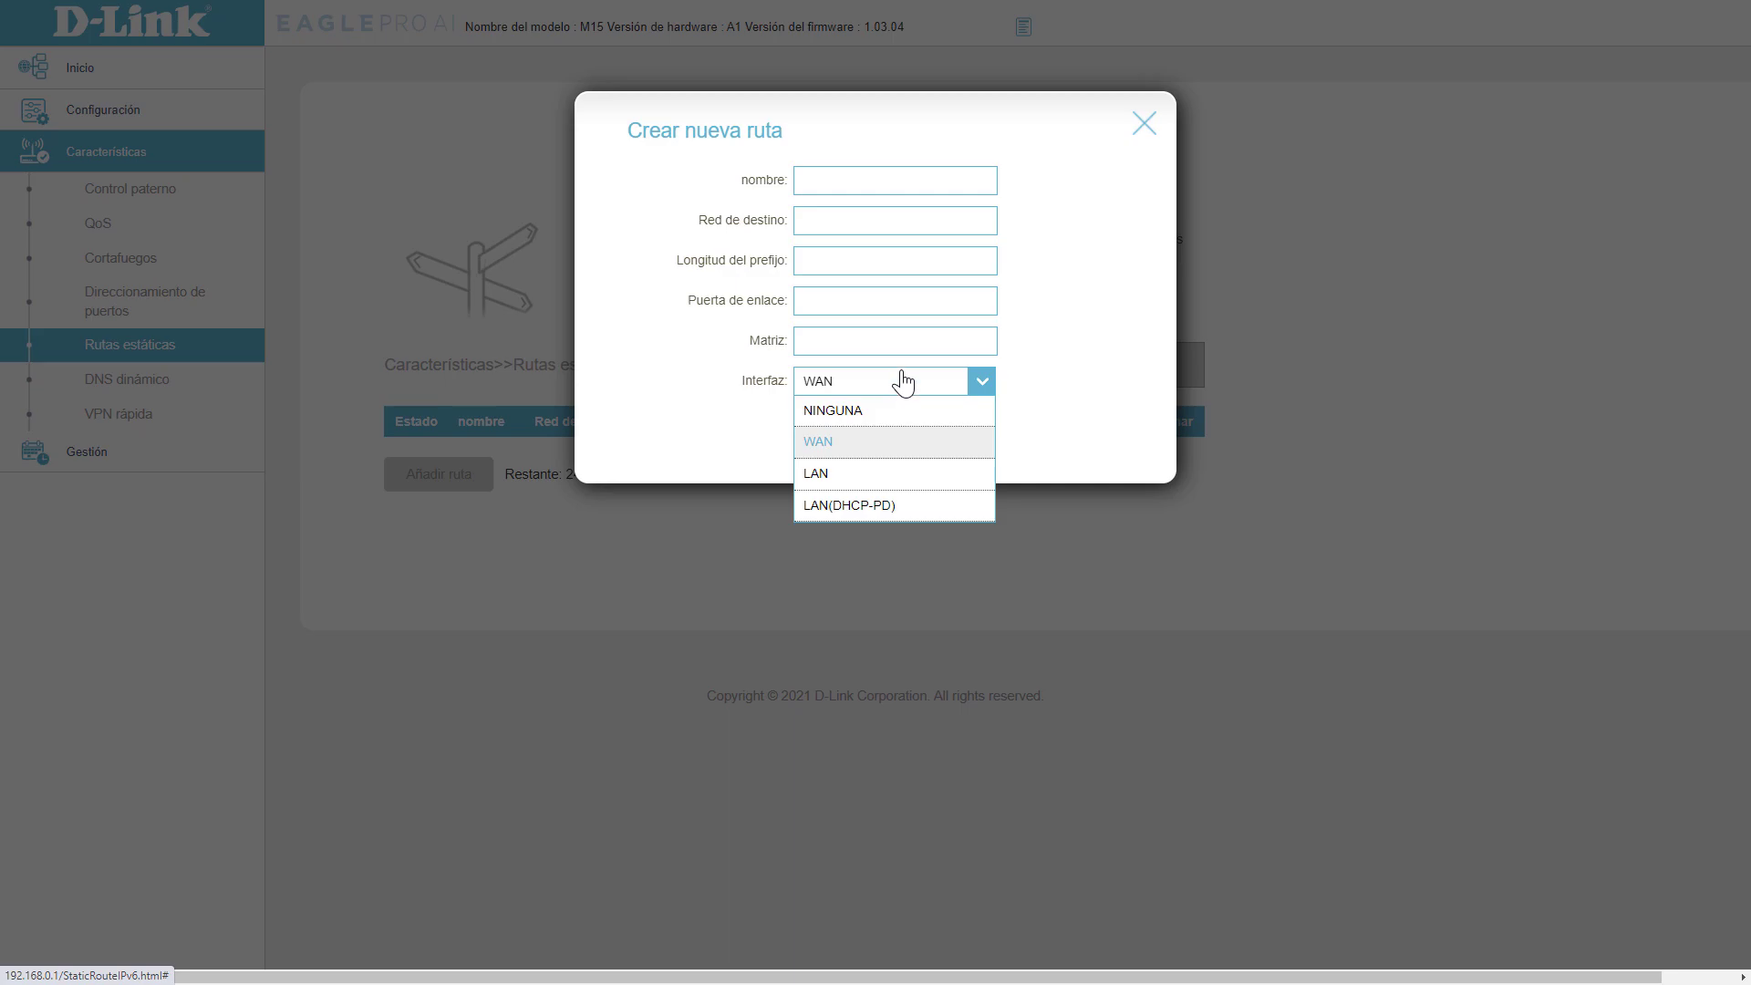
{"action": "left_click", "coordinate": [860, 412]}
{"action": "left_click", "coordinate": [911, 341]}
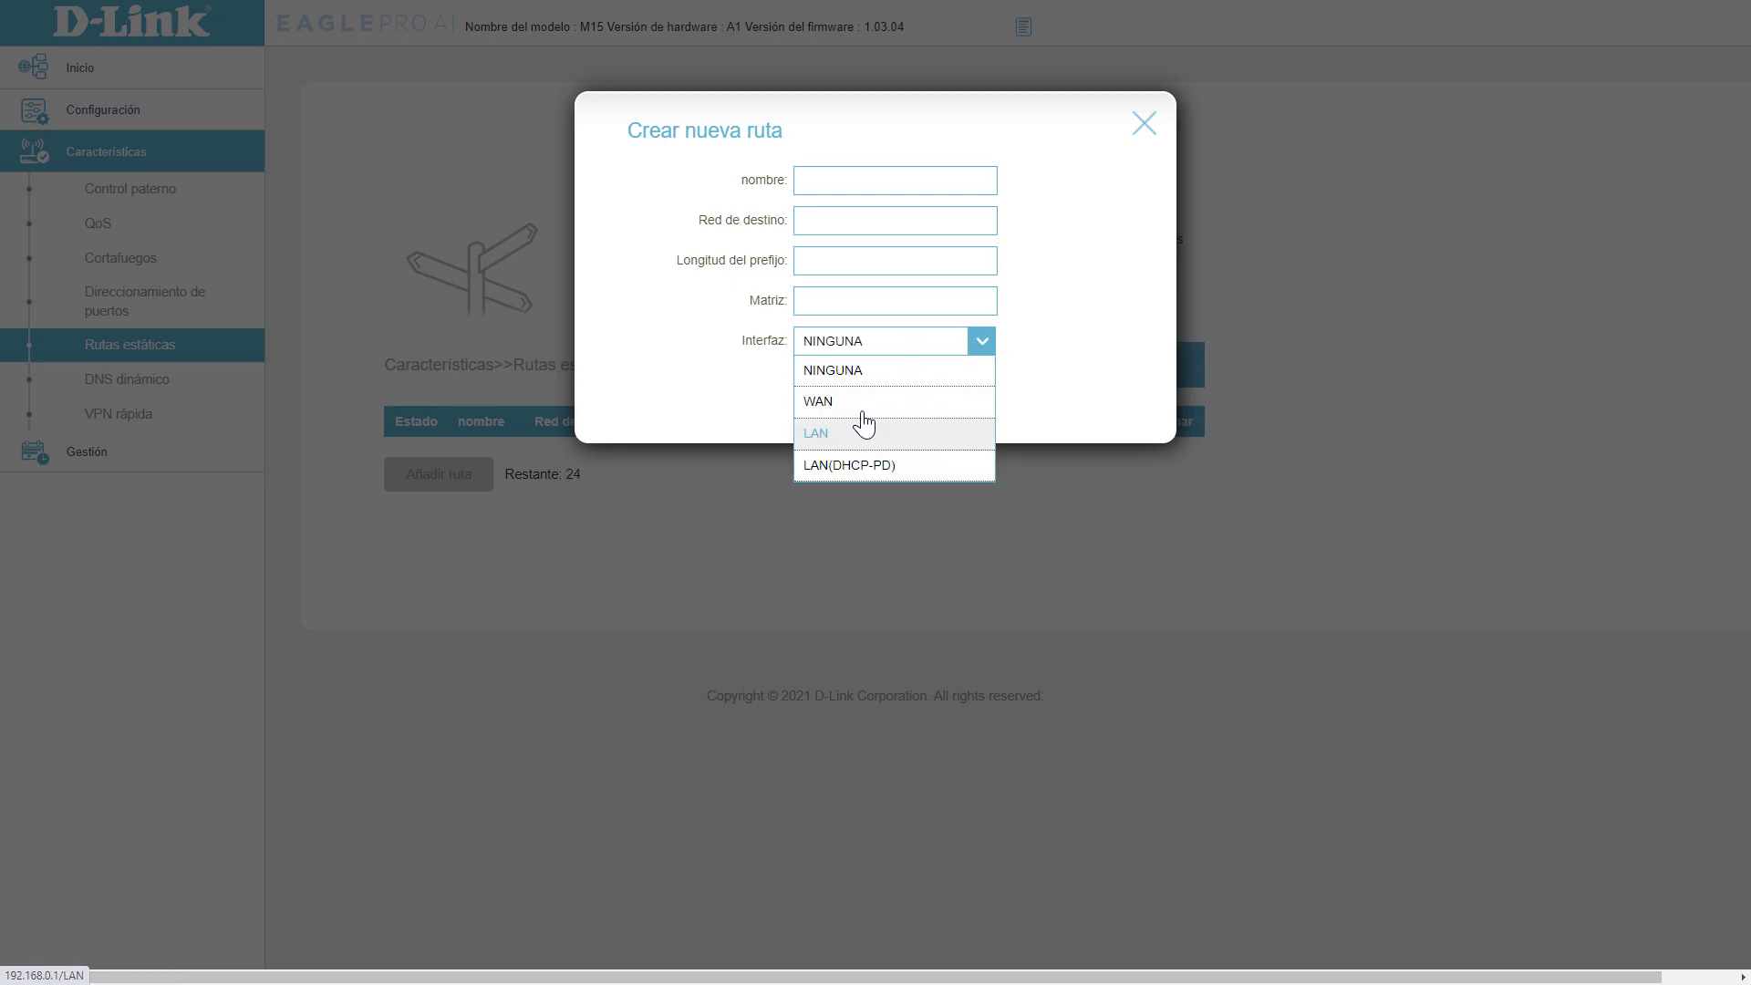
{"action": "left_click", "coordinate": [890, 467]}
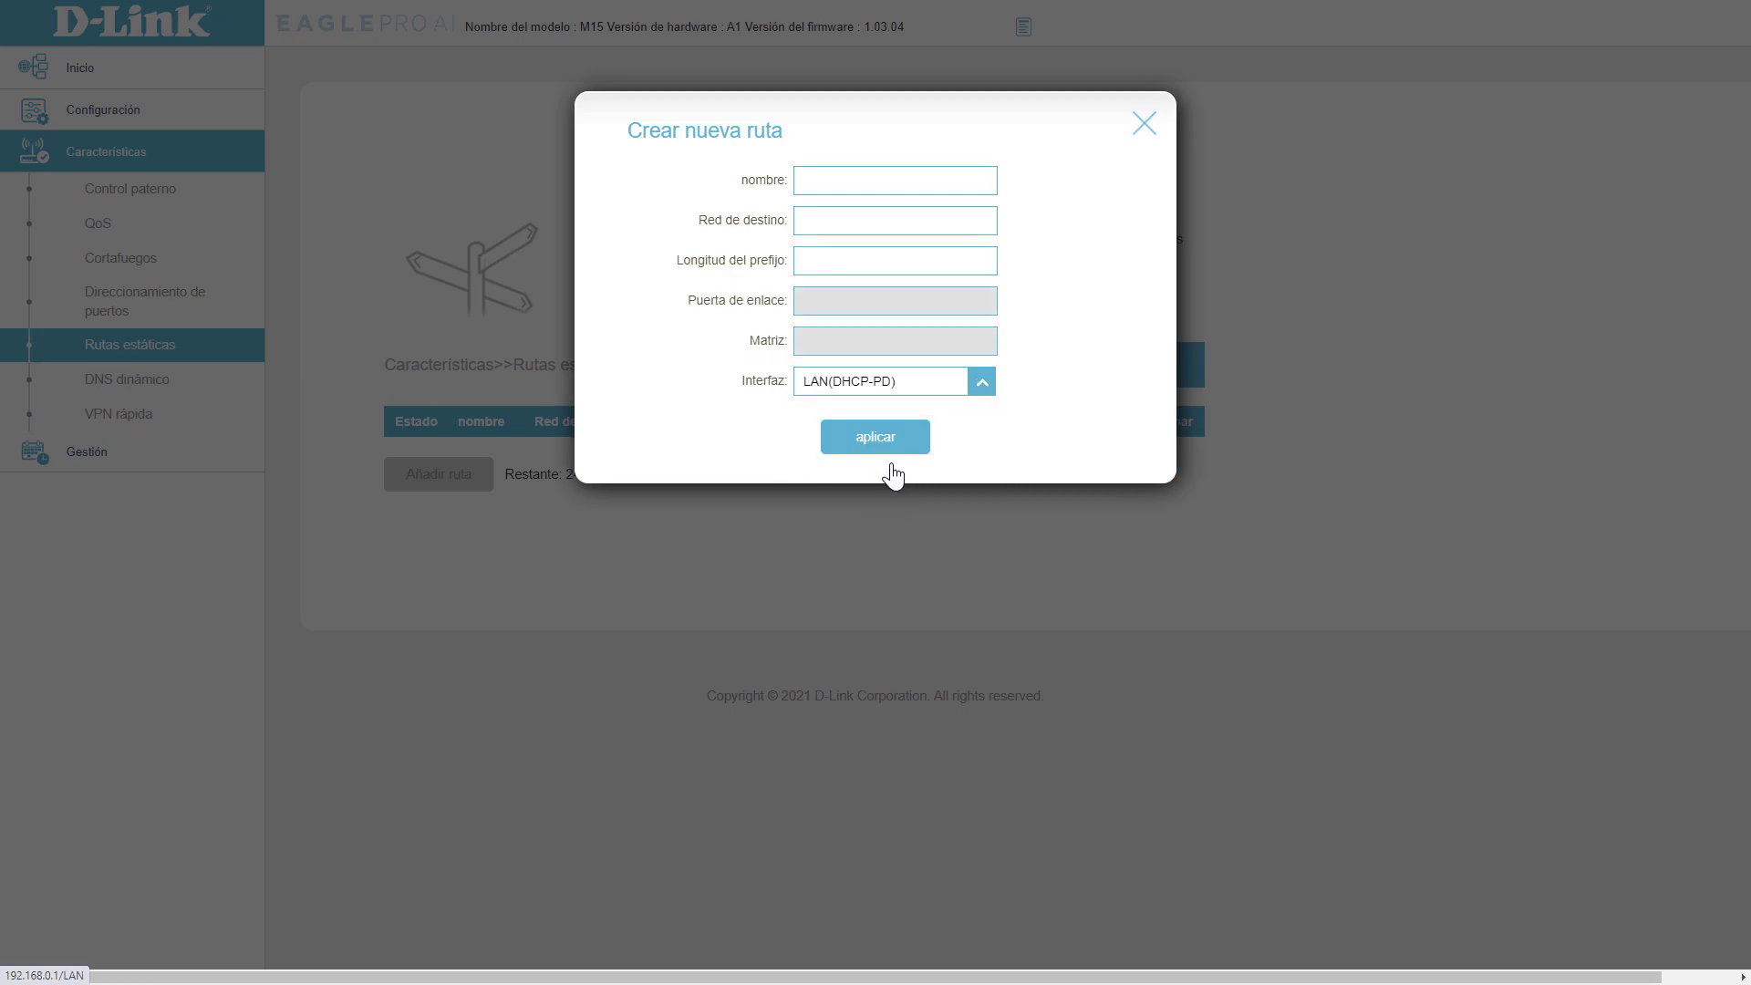
{"action": "left_click", "coordinate": [1144, 124]}
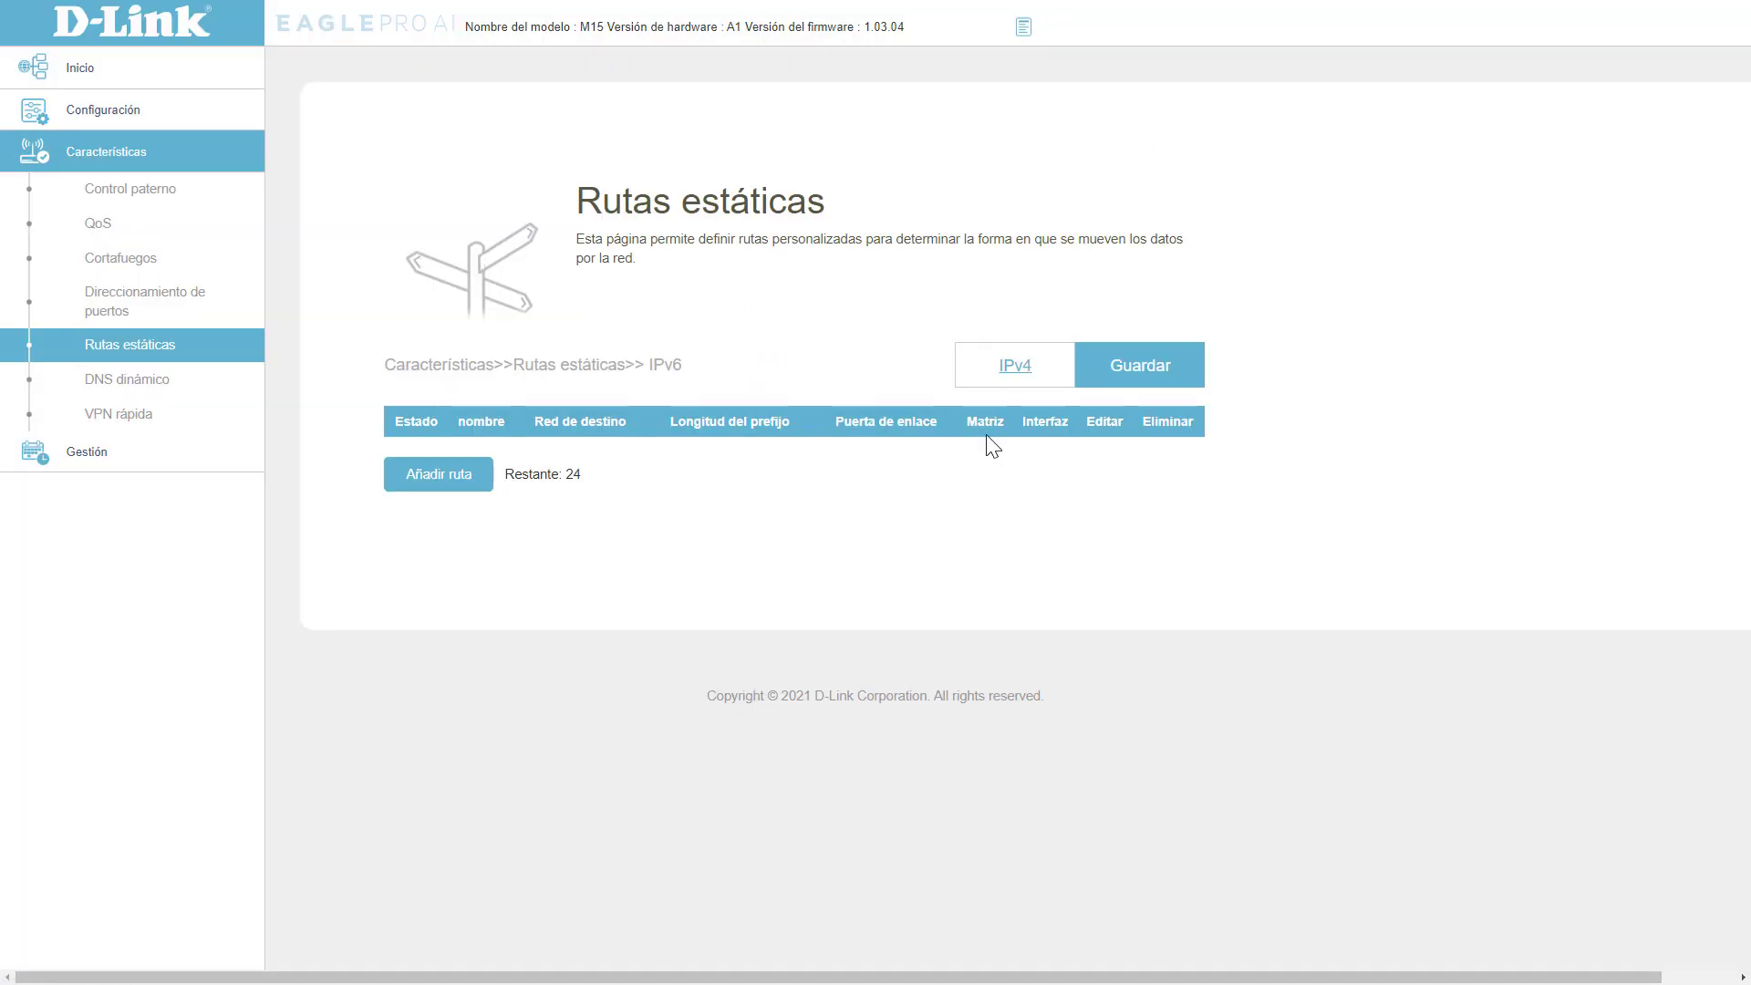
Open the dynamic DNS page, discarding unsaved route changes, and switch dynamic DNS on to view its server address choices.
{"action": "left_click", "coordinate": [148, 392]}
{"action": "left_click", "coordinate": [921, 87]}
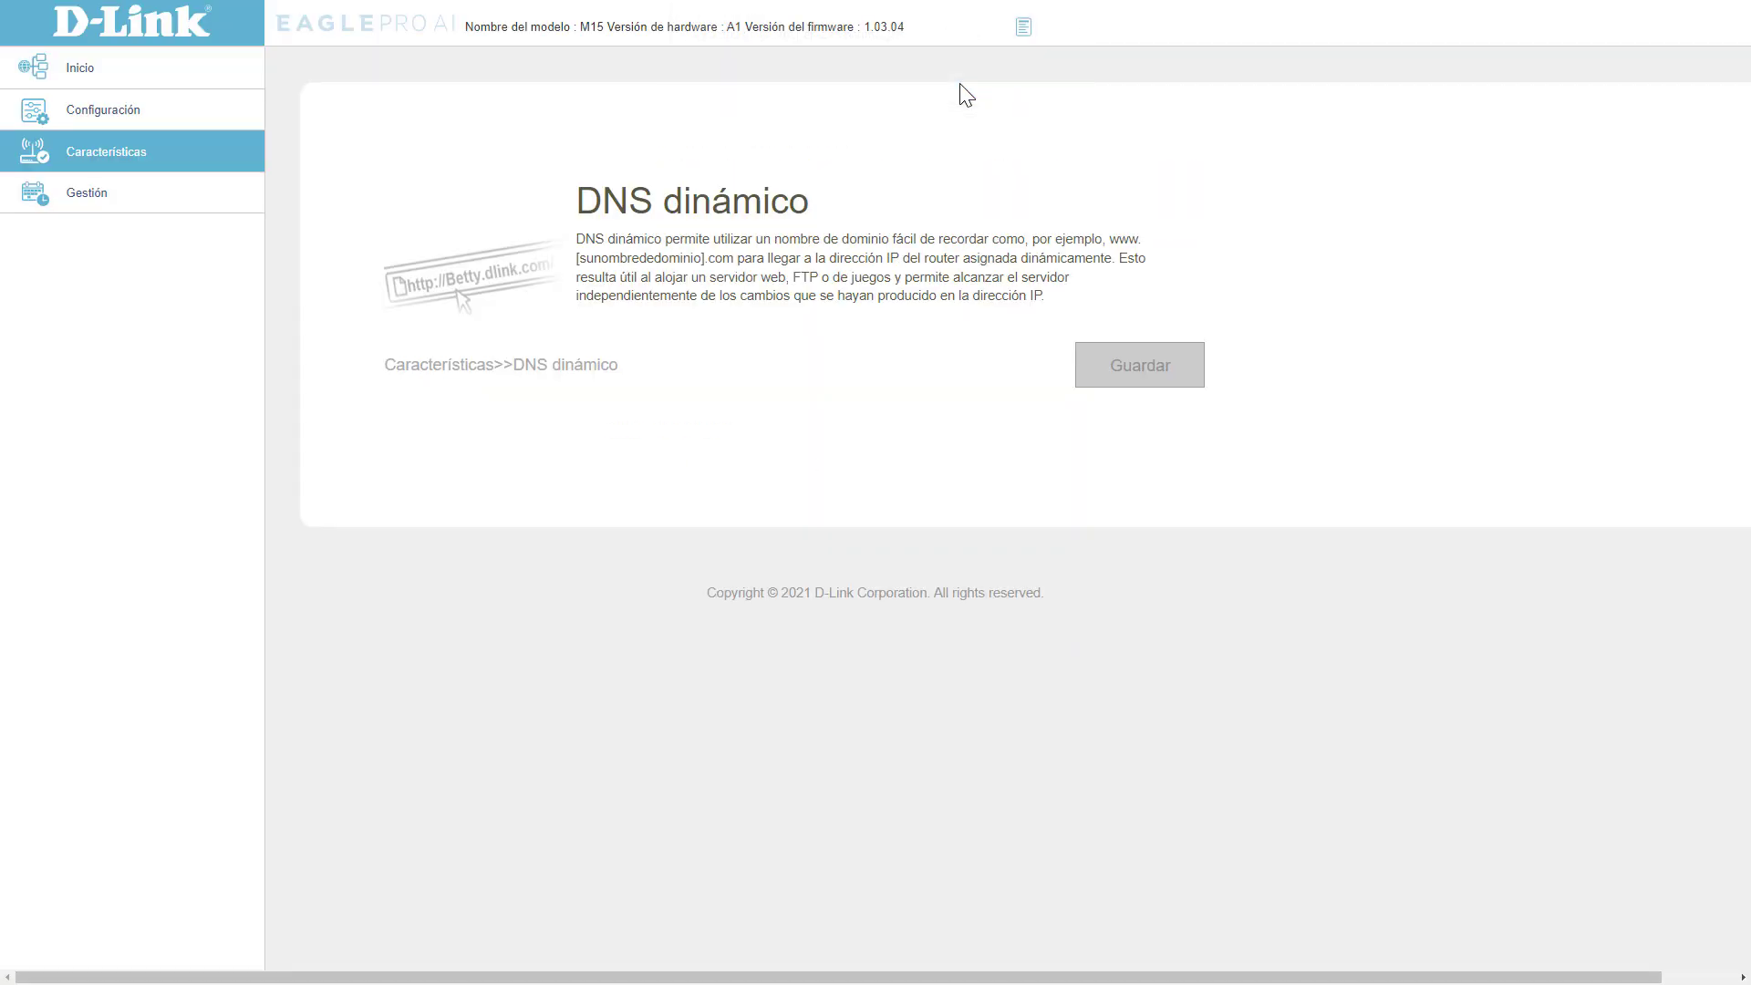
{"action": "left_click", "coordinate": [786, 431]}
{"action": "left_click", "coordinate": [1091, 506]}
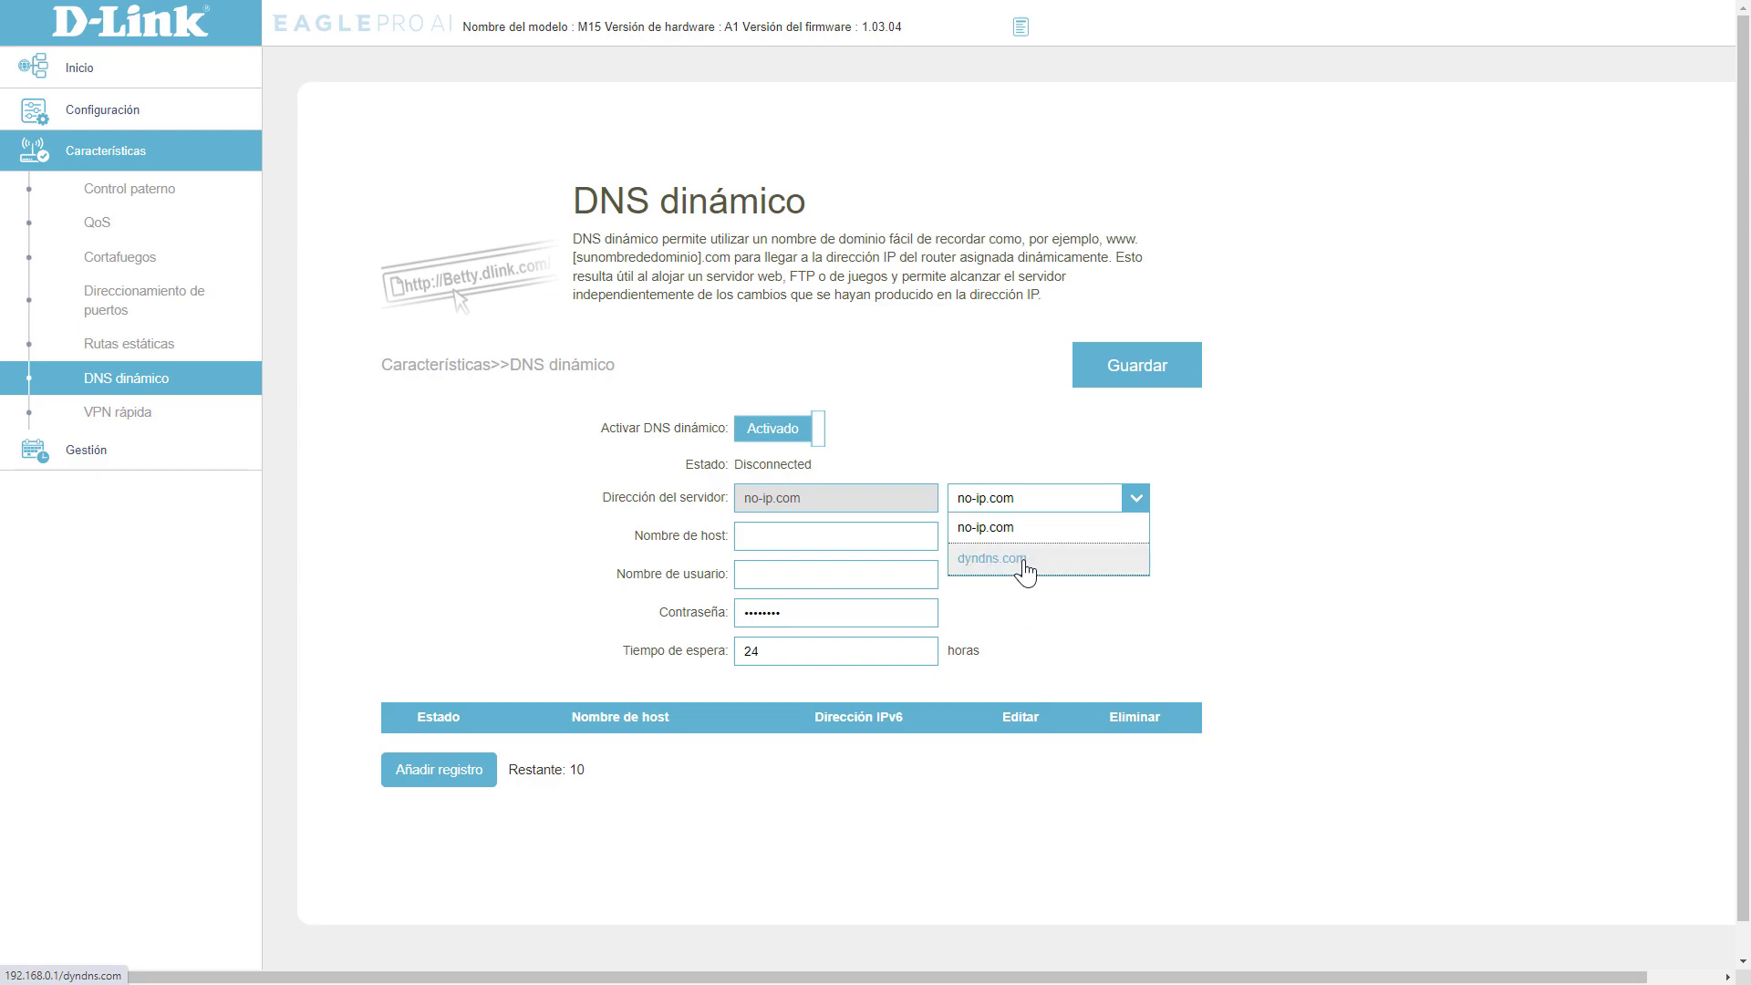
{"action": "left_click", "coordinate": [1047, 607]}
View the form for a new dynamic DNS IPv6 host record and close it without applying.
{"action": "scroll", "coordinate": [998, 500], "scroll_direction": "down", "scroll_amount": 1}
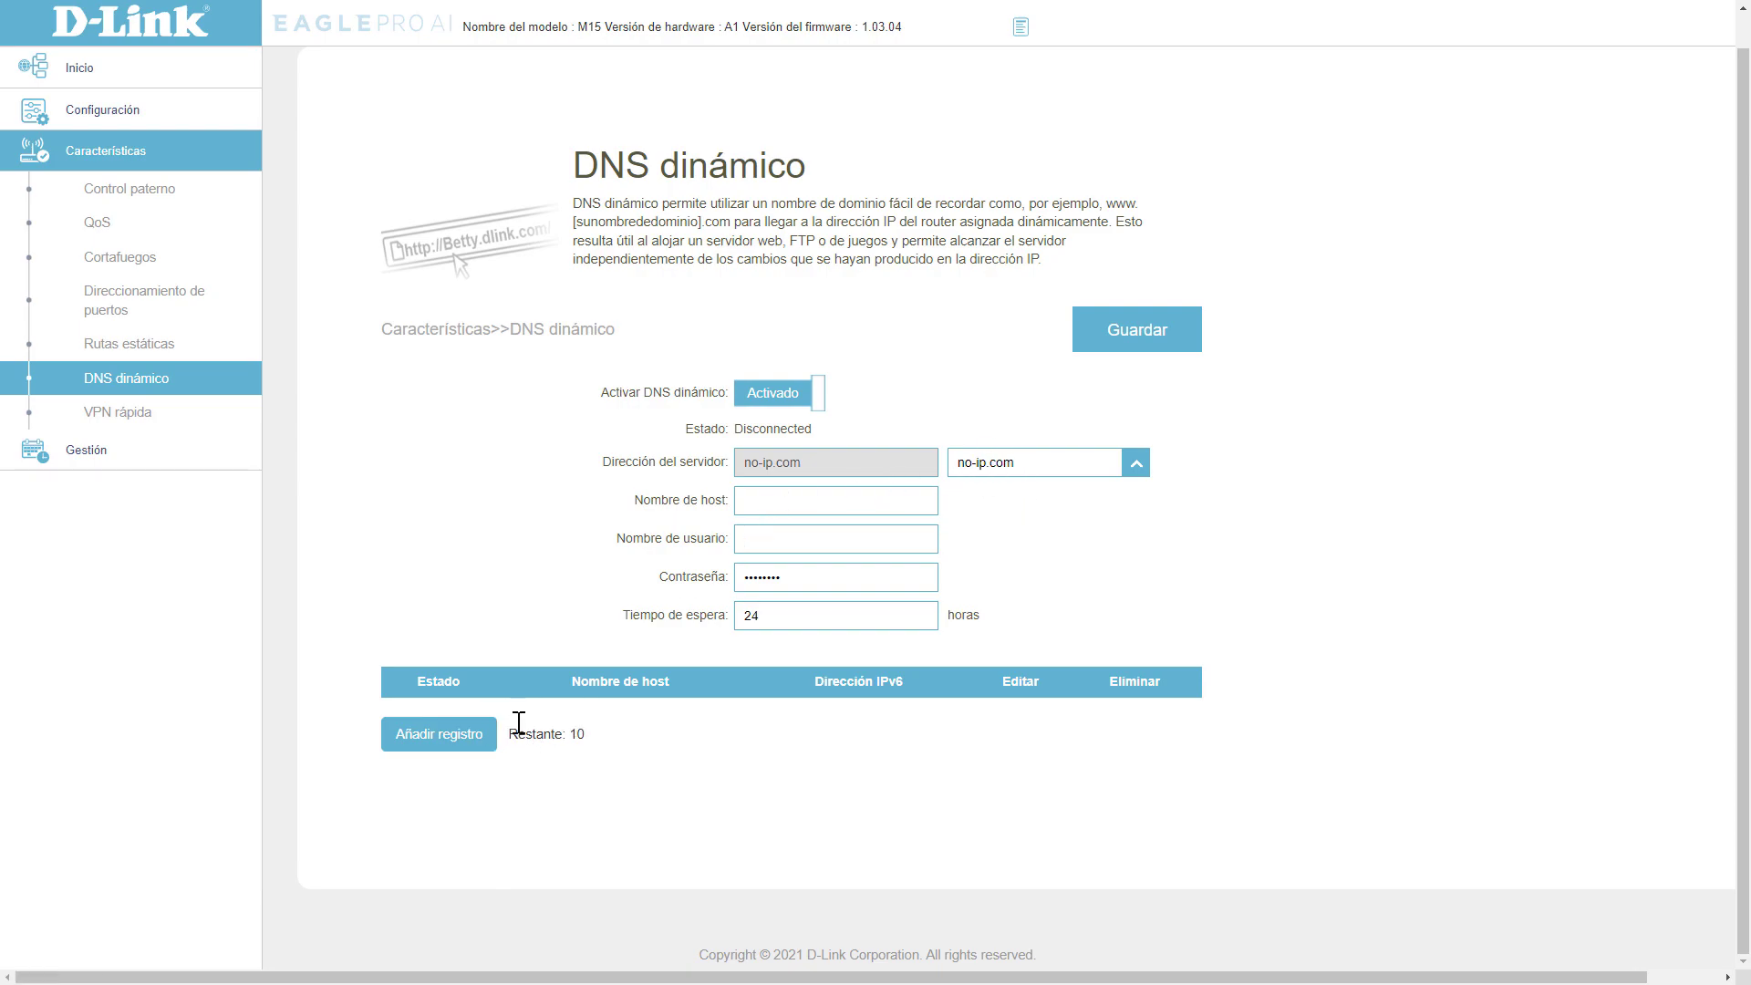
{"action": "left_click", "coordinate": [459, 747]}
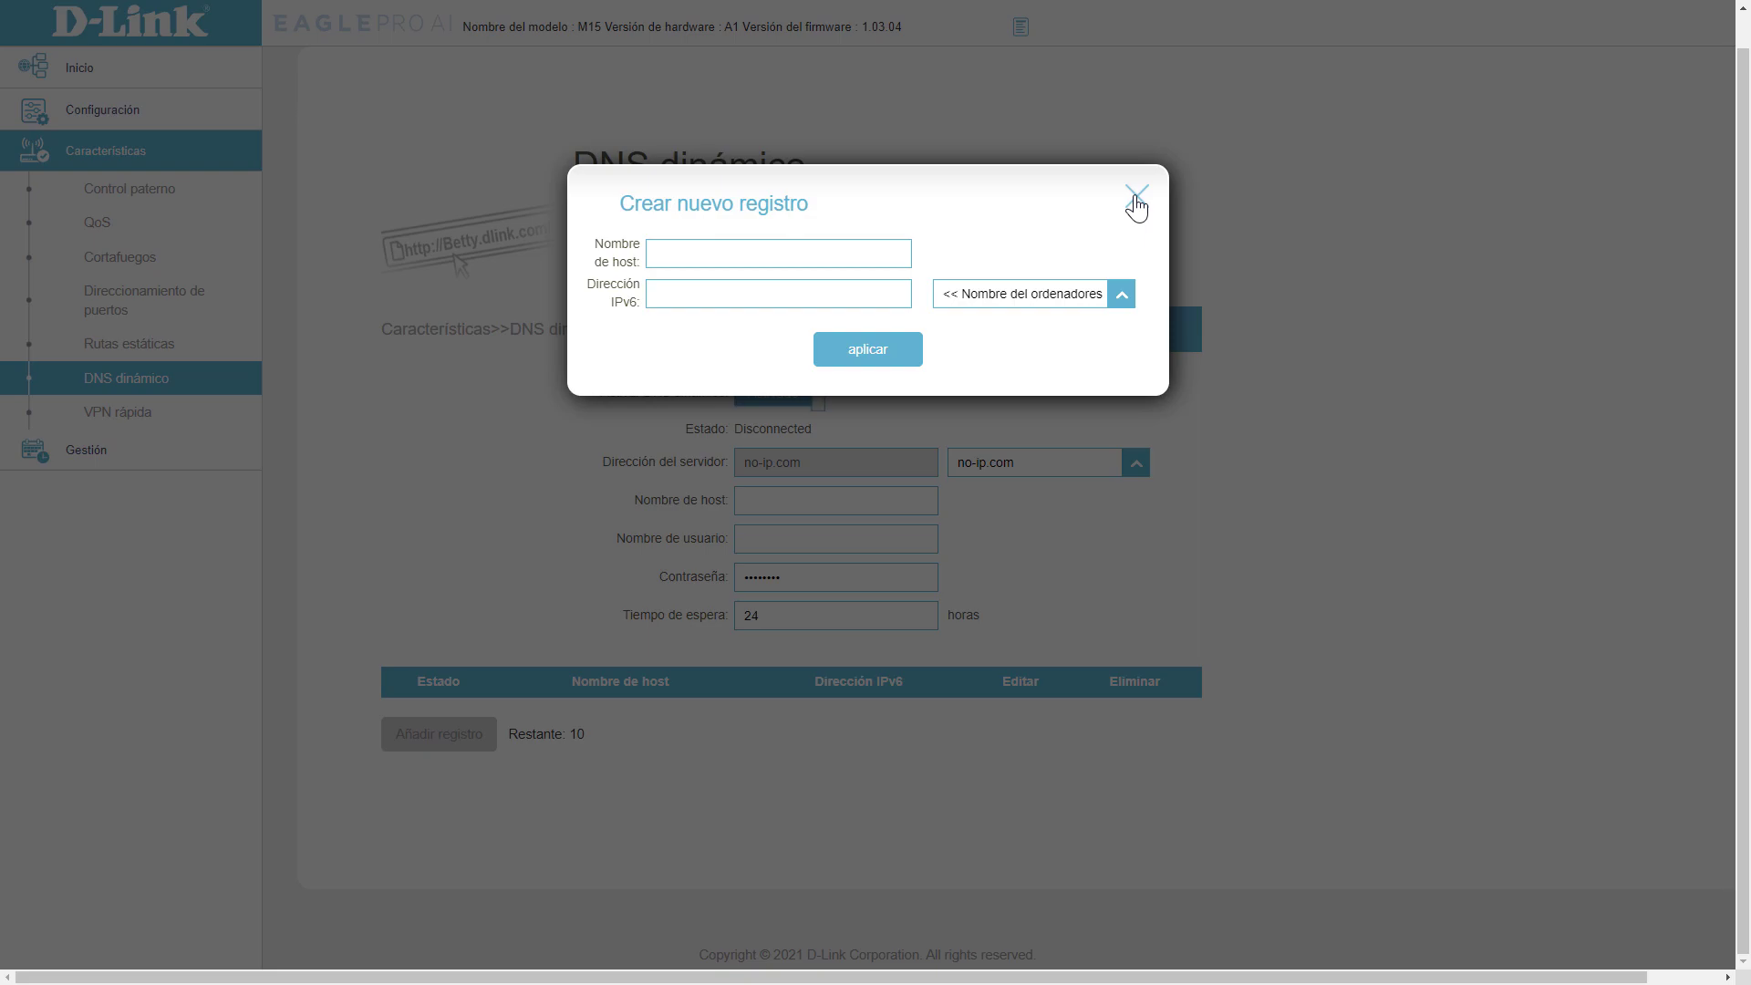
{"action": "left_click", "coordinate": [1136, 206]}
Open the quick VPN page, discarding the dynamic DNS changes, and enable L2TP over IPsec to view its user name and password fields.
{"action": "left_click", "coordinate": [115, 417]}
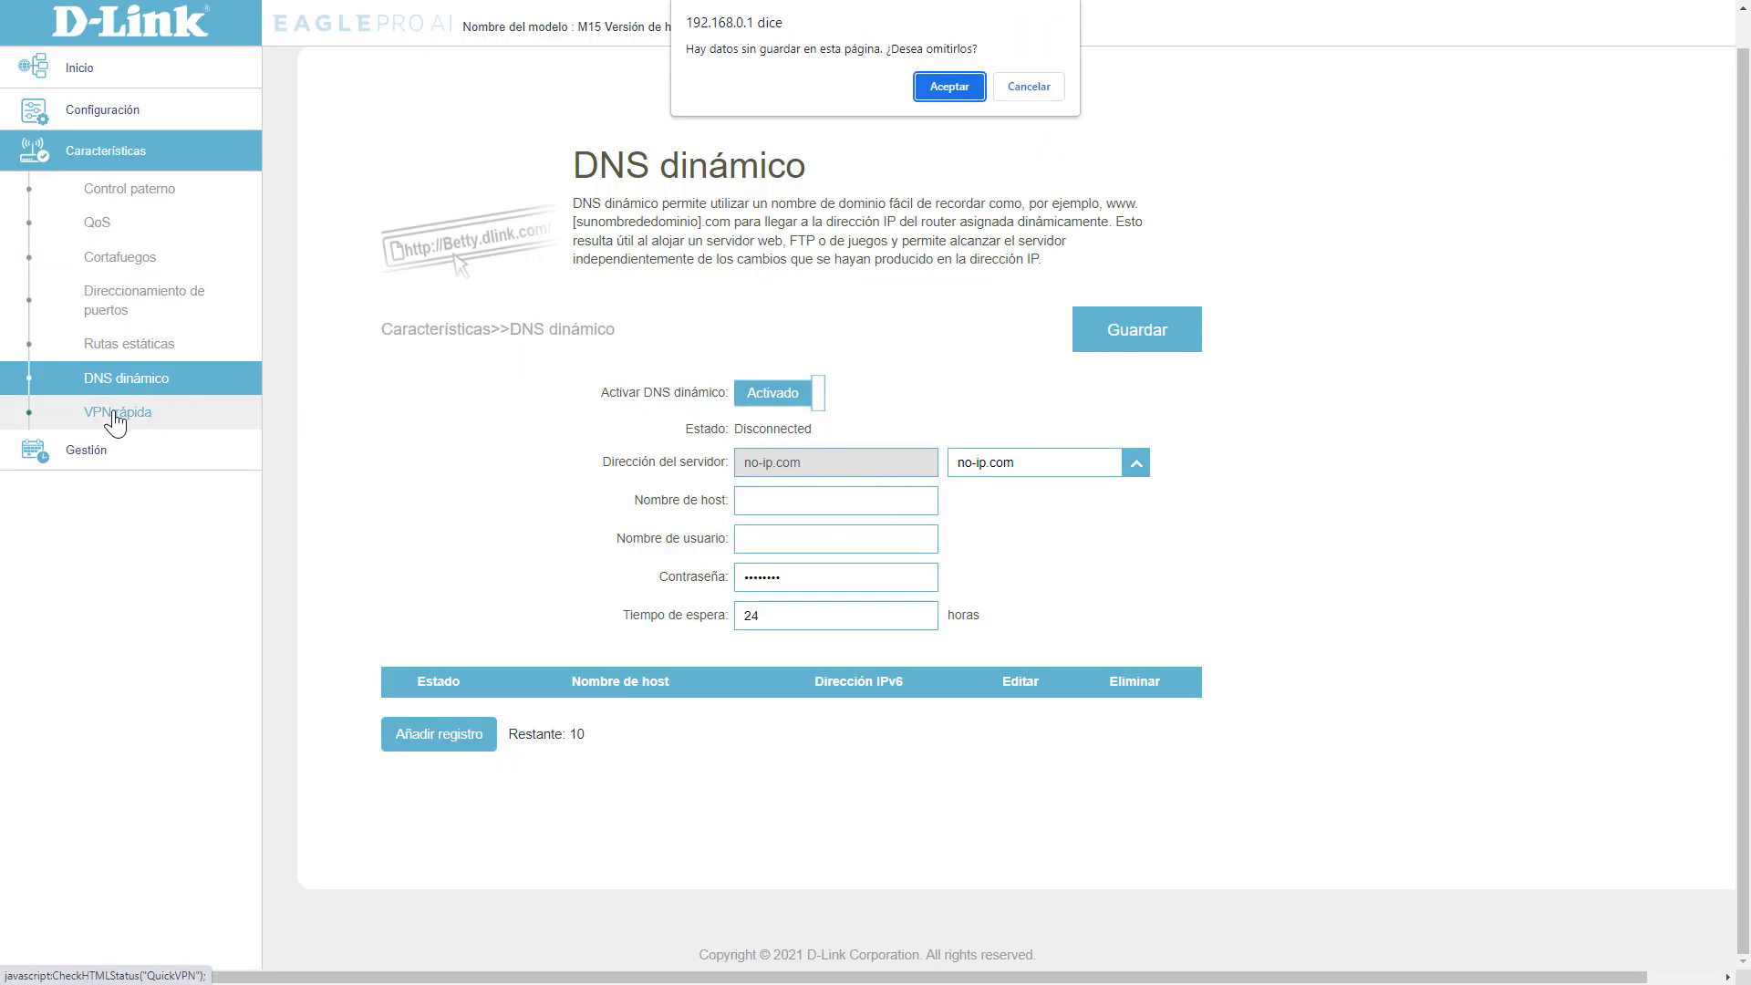
{"action": "left_click", "coordinate": [927, 84]}
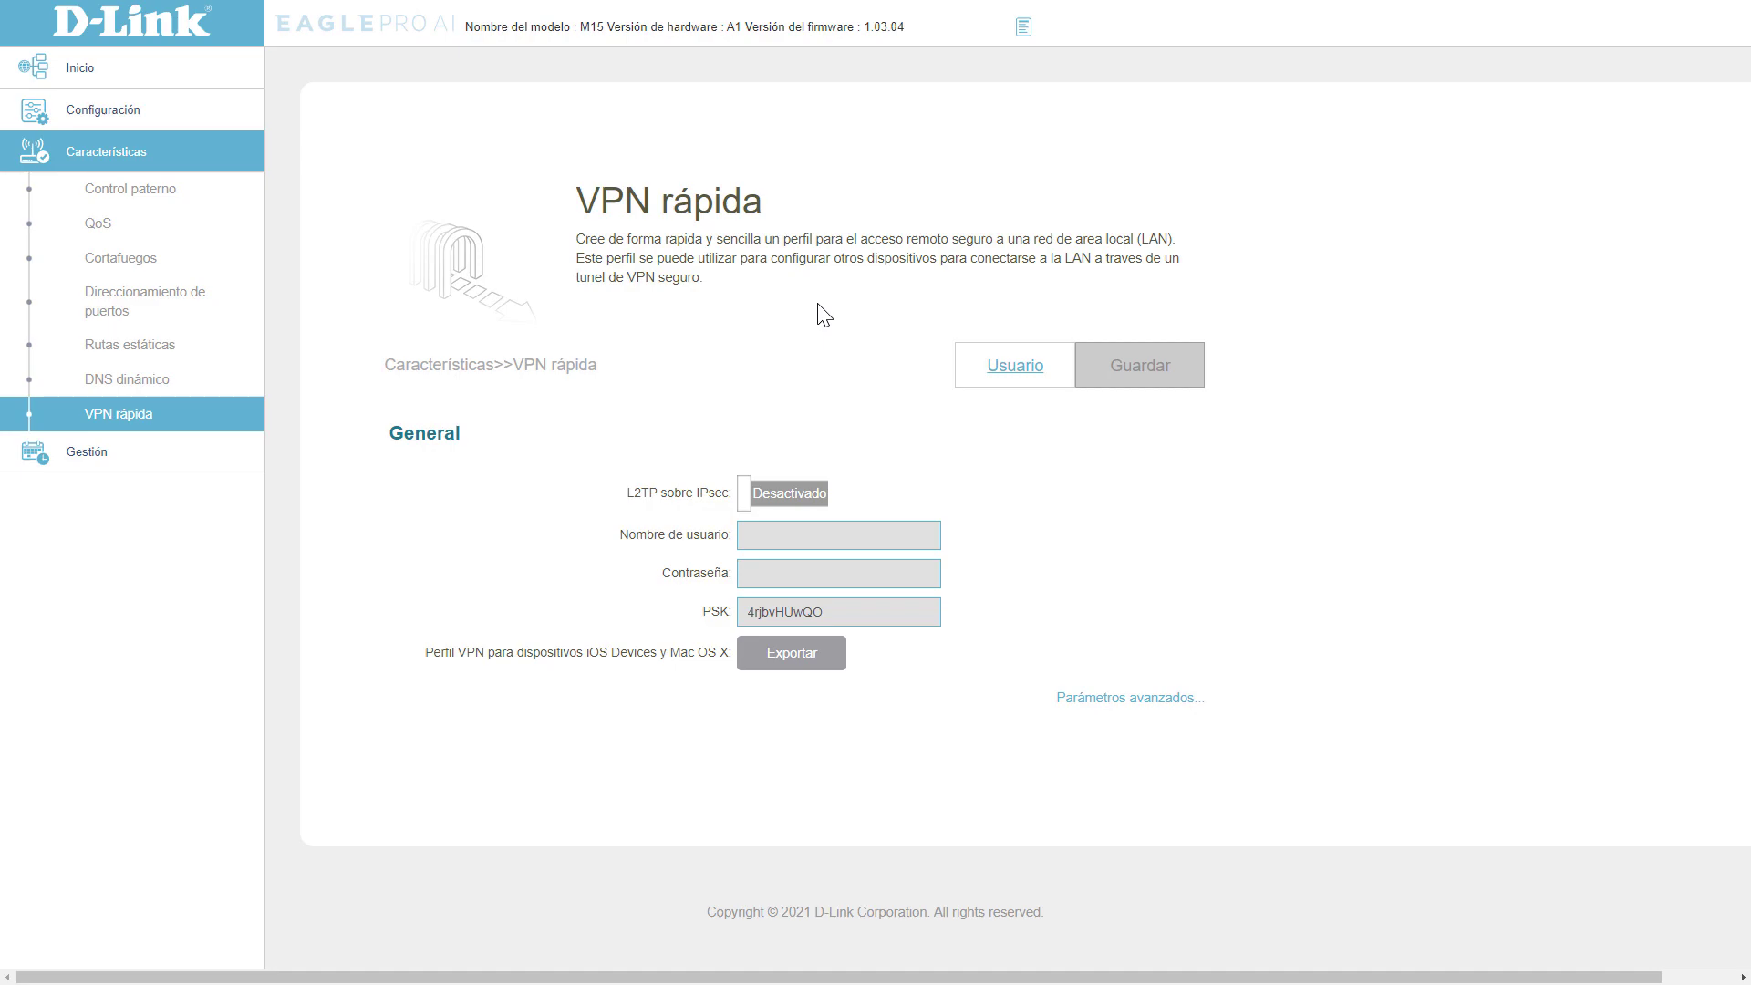
{"action": "left_click", "coordinate": [799, 500]}
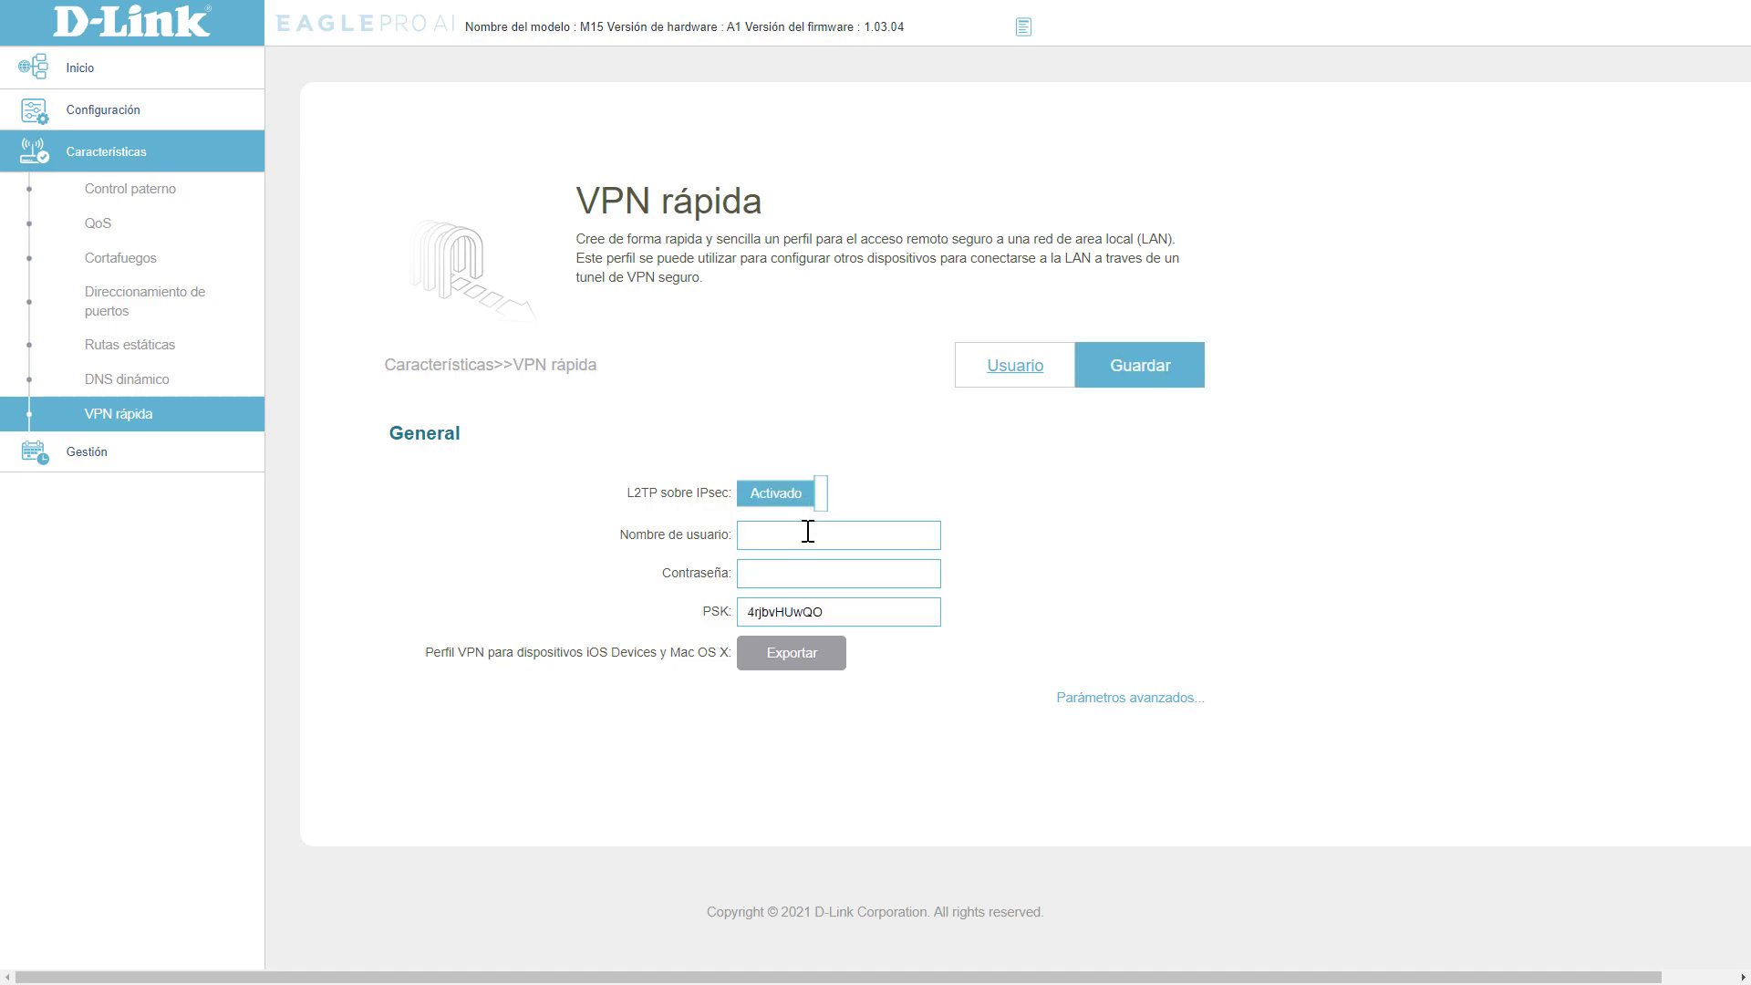
{"action": "left_click", "coordinate": [754, 536]}
{"action": "left_click", "coordinate": [769, 573]}
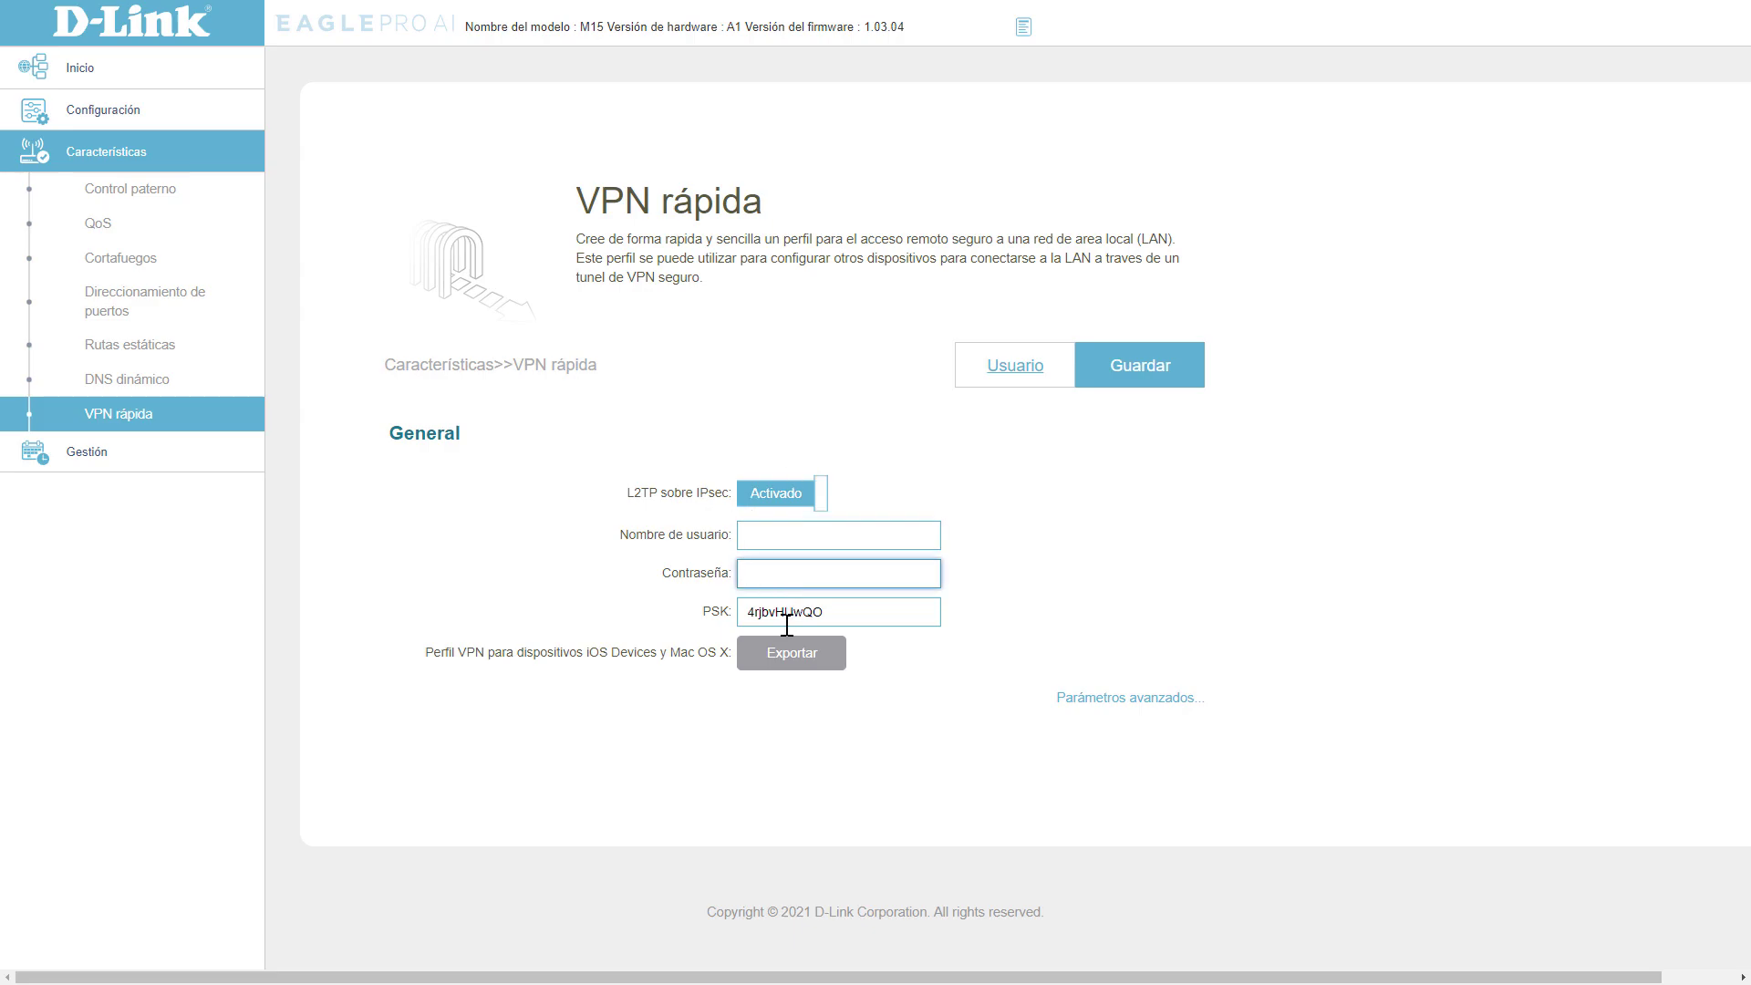
Expand the VPN's advanced settings and review the authentication protocol and MPPE choices, keeping MSCHAPv2 and Ninguna.
{"action": "left_click", "coordinate": [1106, 700]}
{"action": "scroll", "coordinate": [1052, 618], "scroll_direction": "down", "scroll_amount": 2}
{"action": "left_click", "coordinate": [919, 682]}
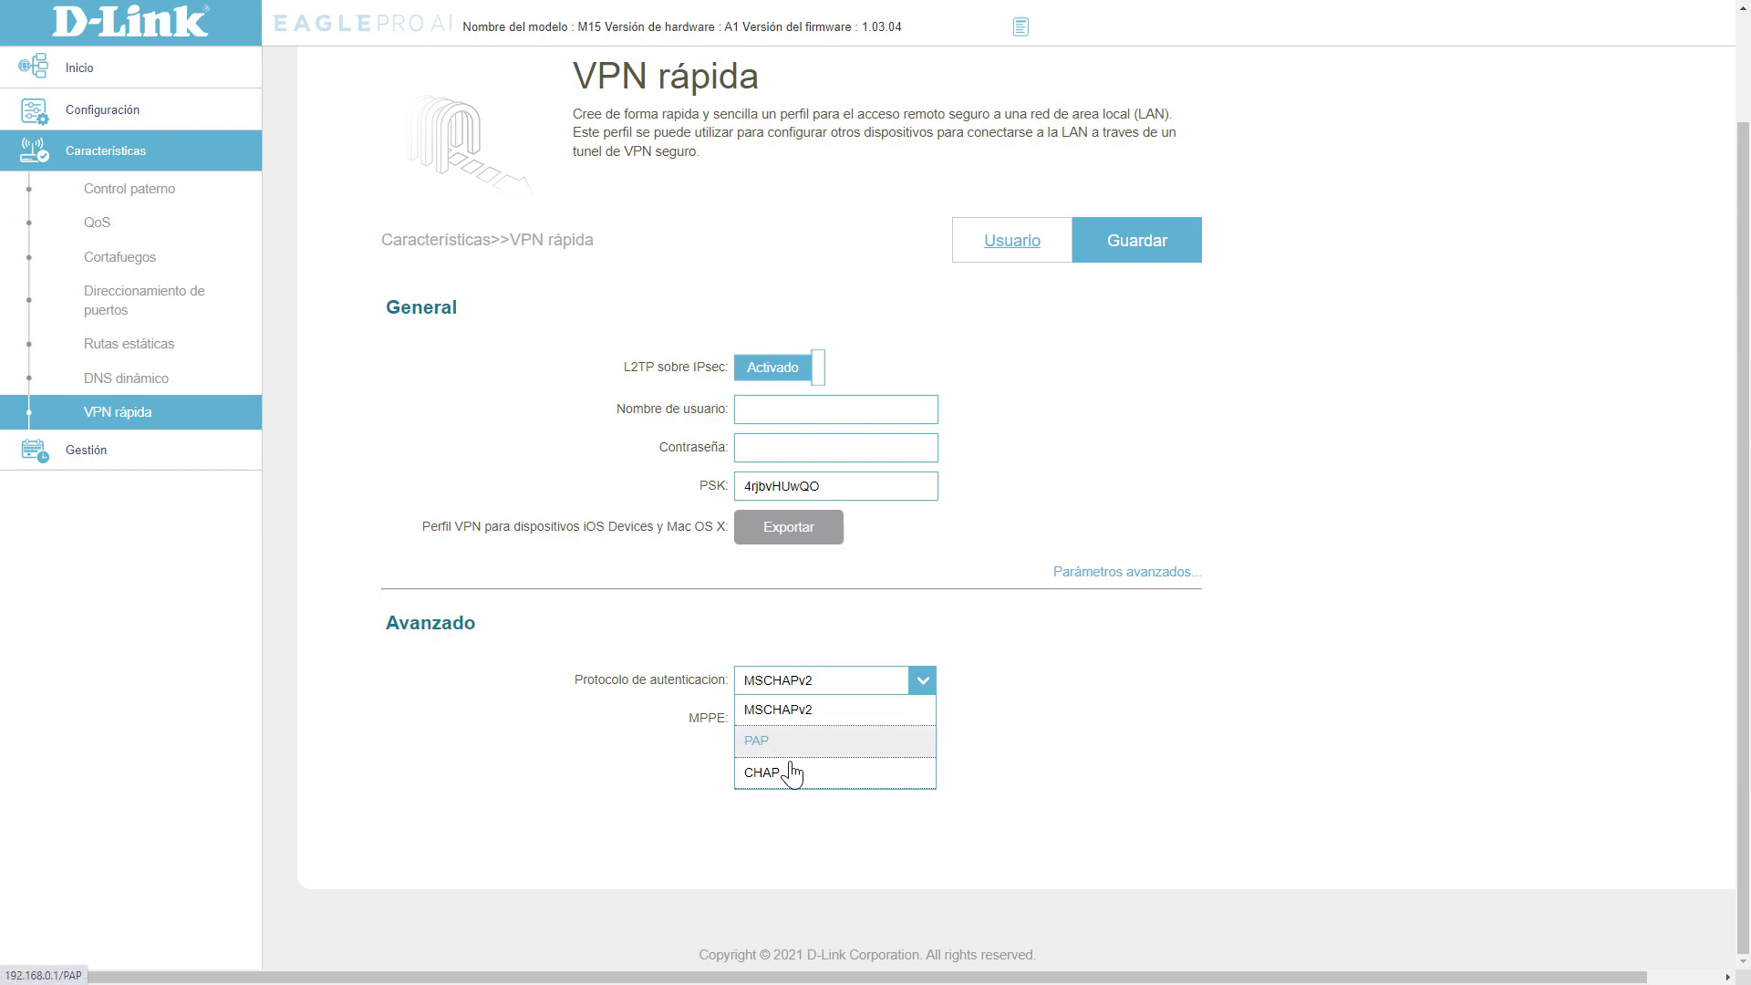
{"action": "left_click", "coordinate": [762, 709]}
{"action": "left_click", "coordinate": [800, 725]}
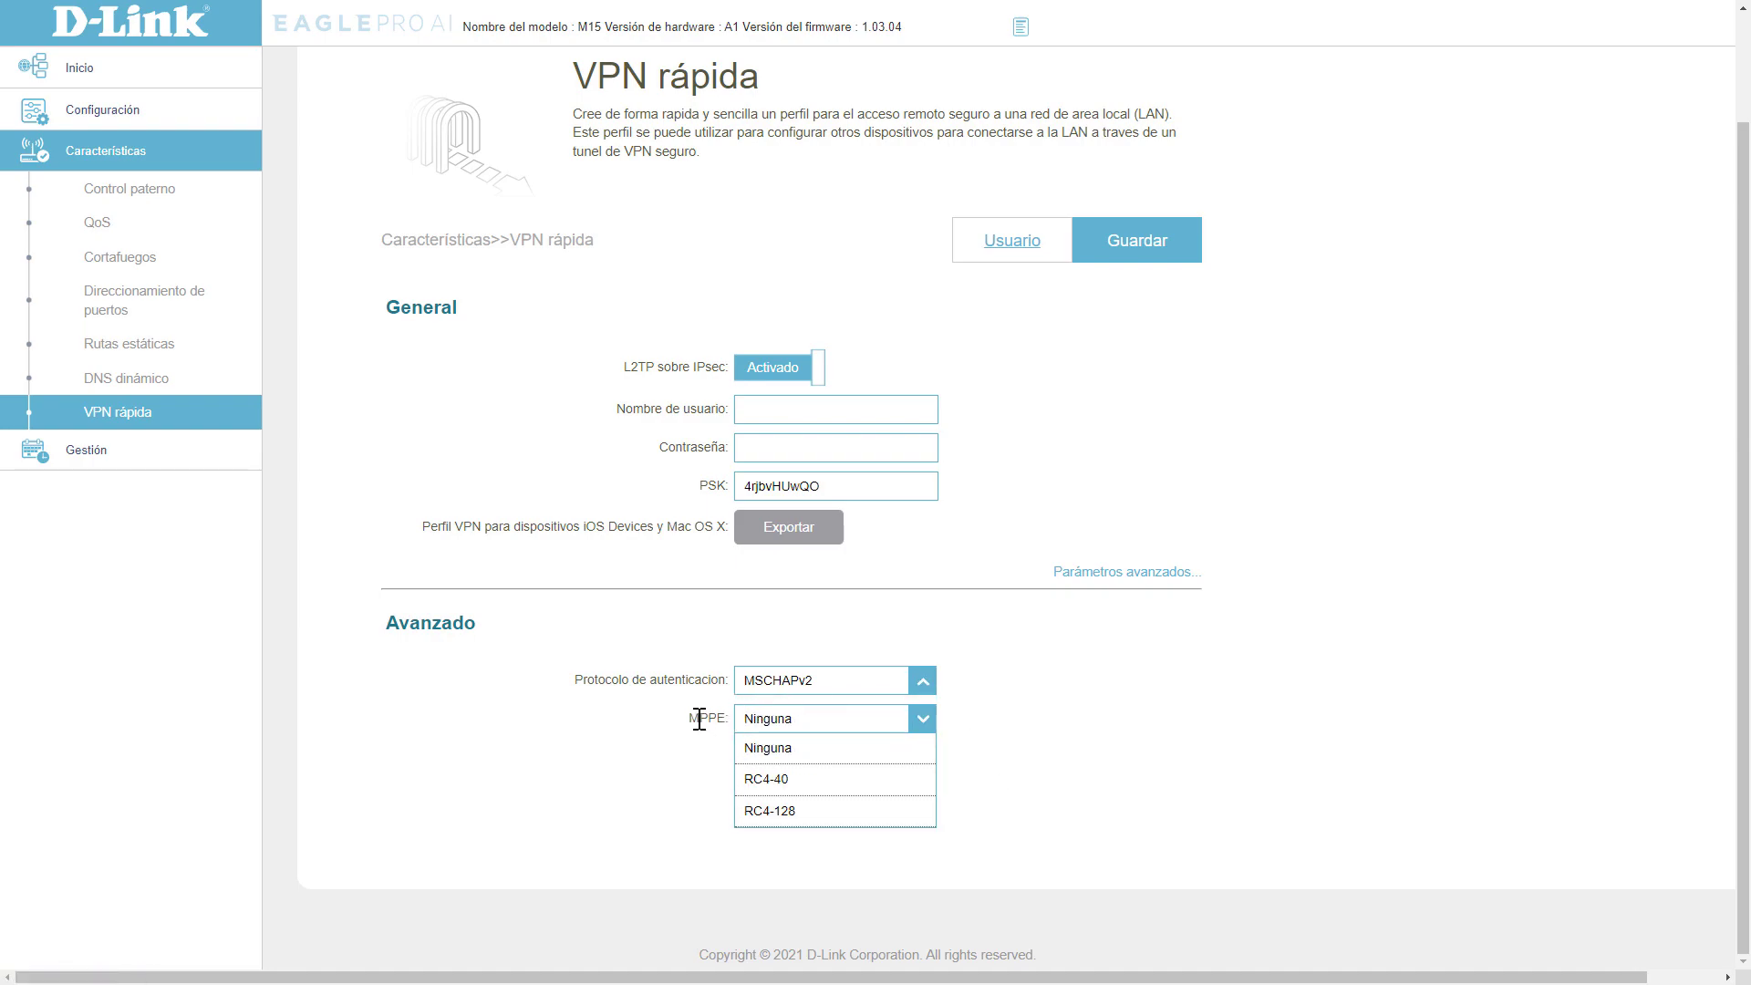
{"action": "left_click", "coordinate": [771, 749]}
{"action": "left_click", "coordinate": [789, 729]}
{"action": "left_click", "coordinate": [1000, 672]}
Open the user management page, discarding the VPN changes, and view the new user form before closing it unsaved.
{"action": "left_click", "coordinate": [1011, 369]}
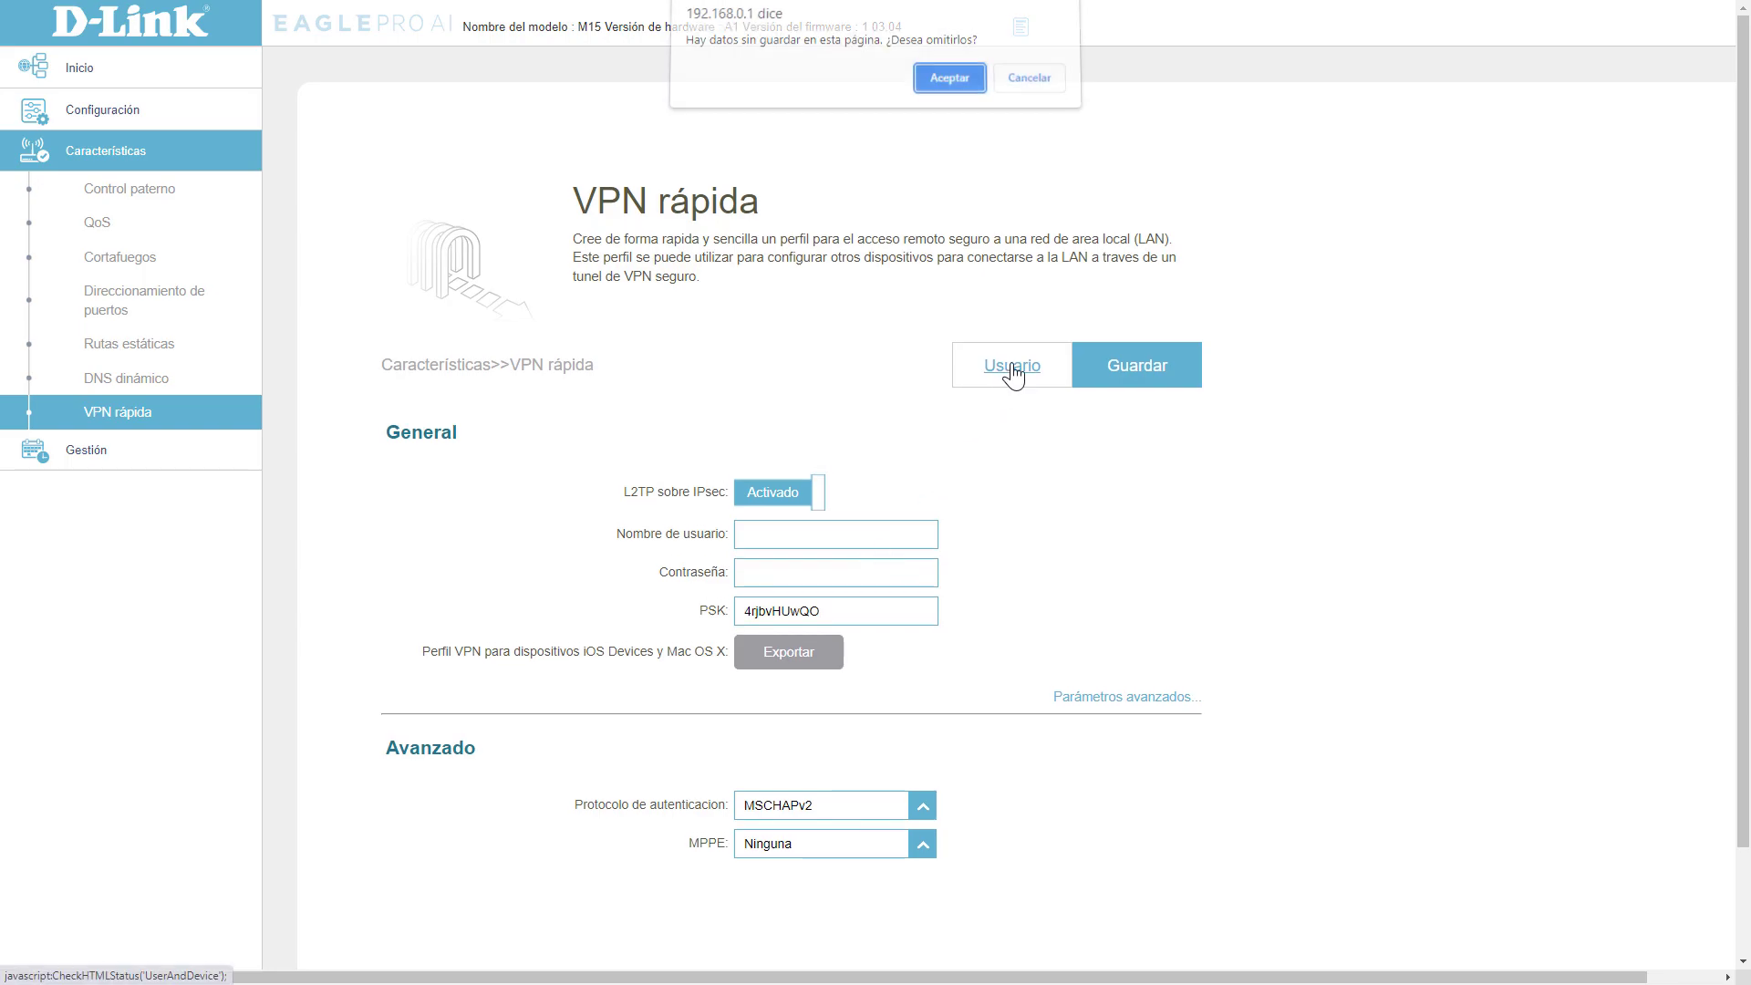
{"action": "left_click", "coordinate": [952, 88]}
{"action": "left_click", "coordinate": [442, 510]}
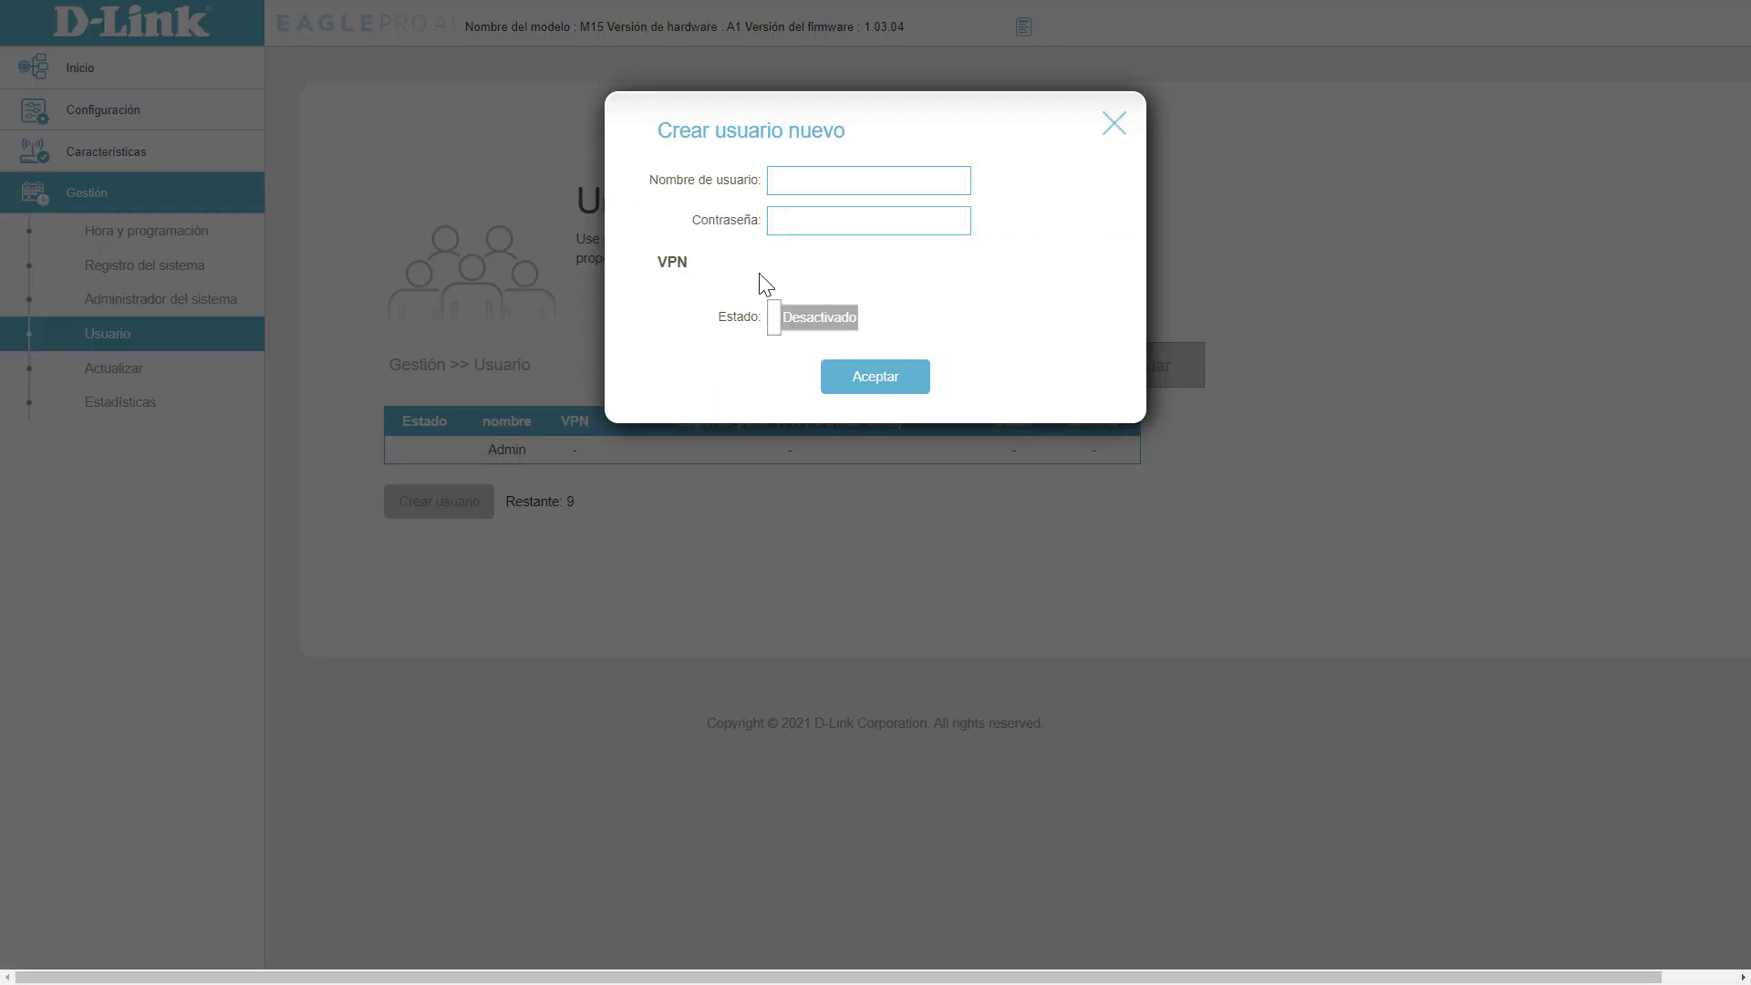
{"action": "left_click", "coordinate": [792, 181]}
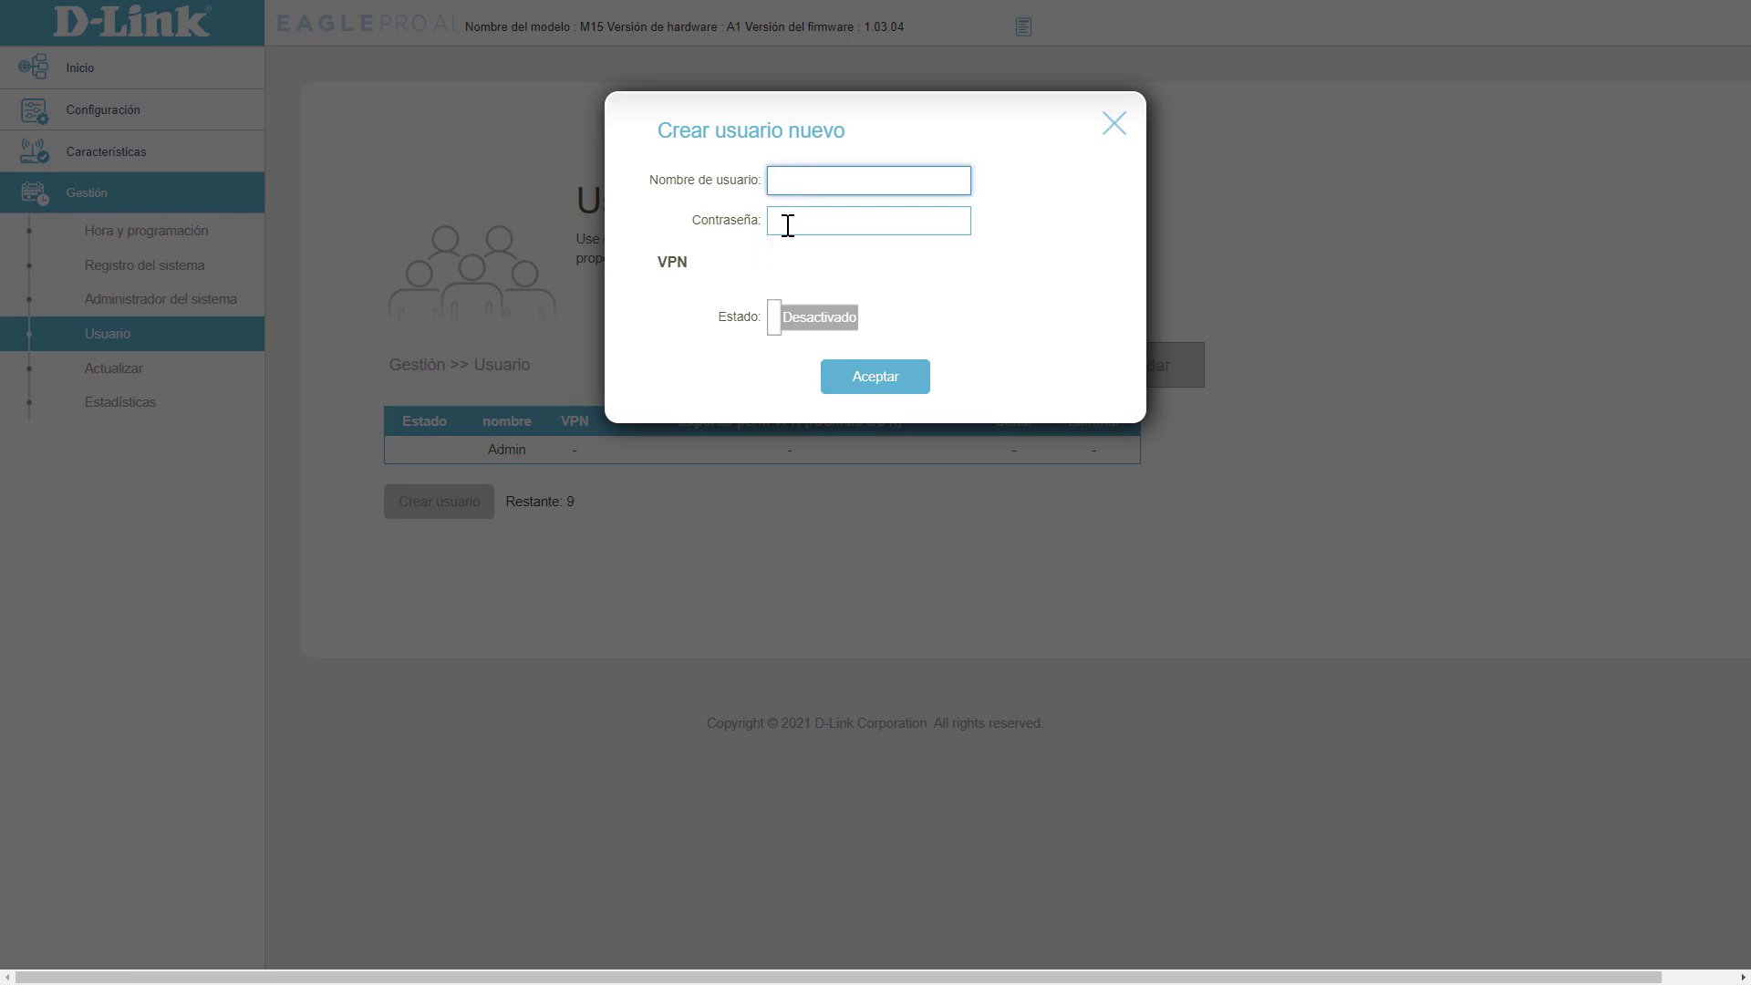
{"action": "left_click", "coordinate": [806, 310]}
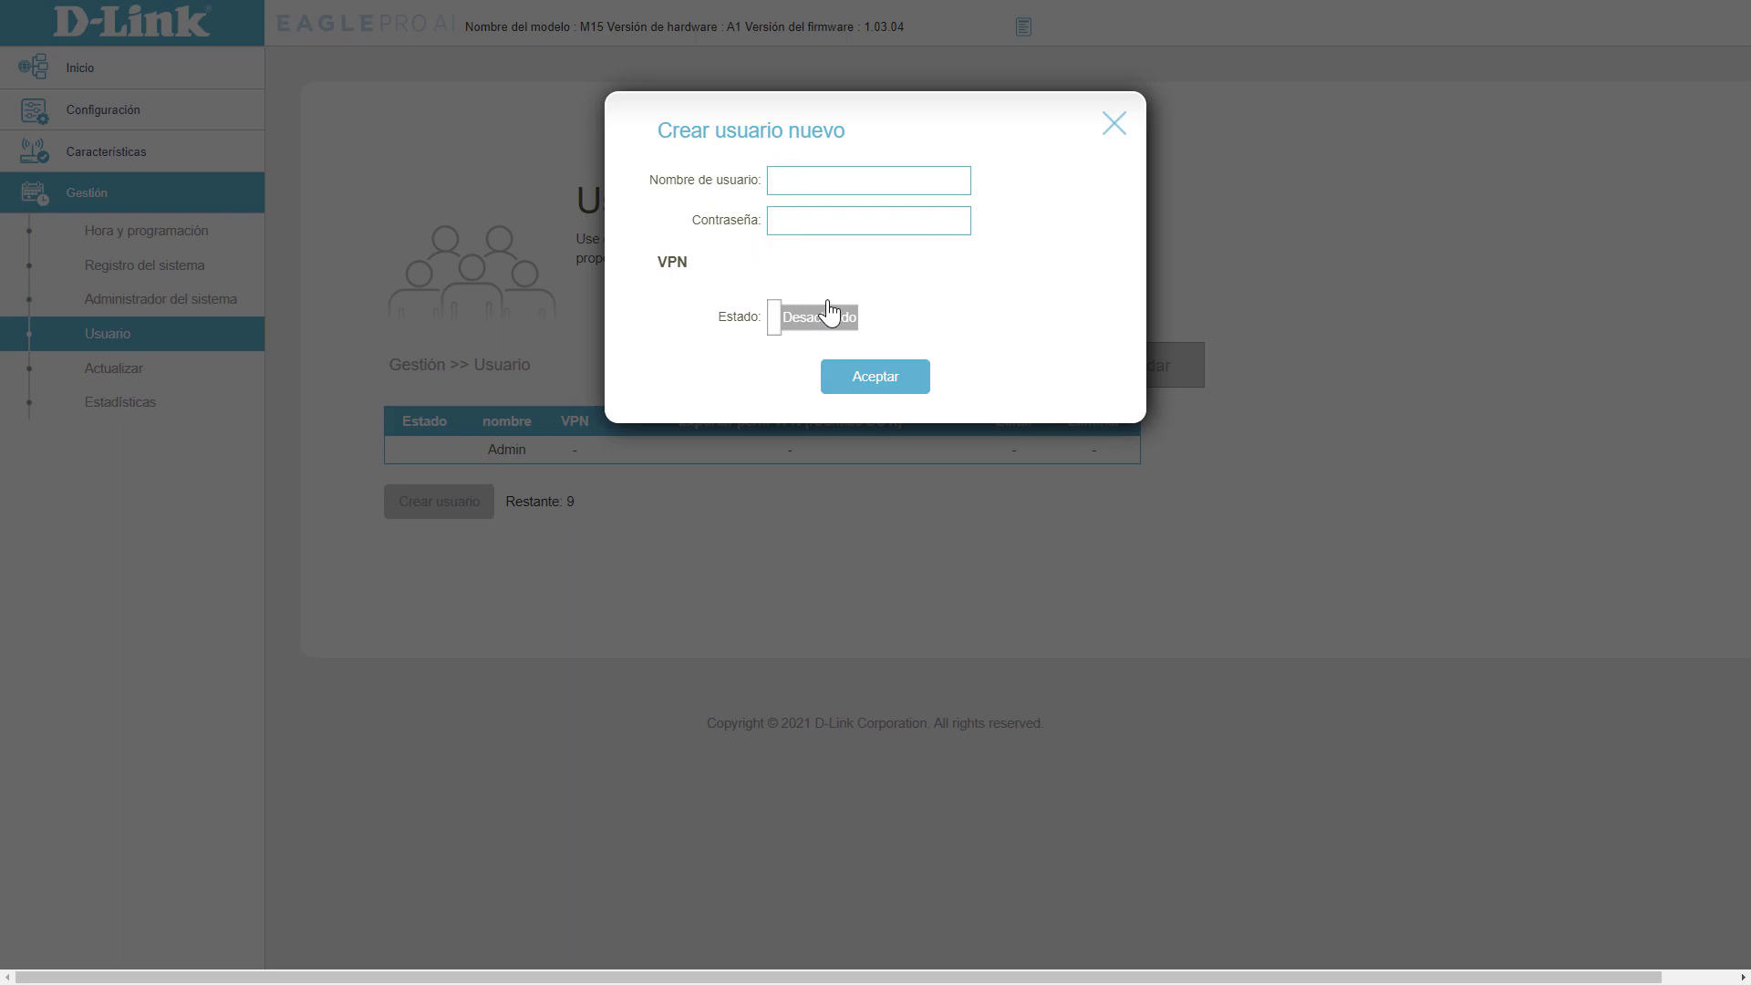
{"action": "left_click", "coordinate": [1114, 125]}
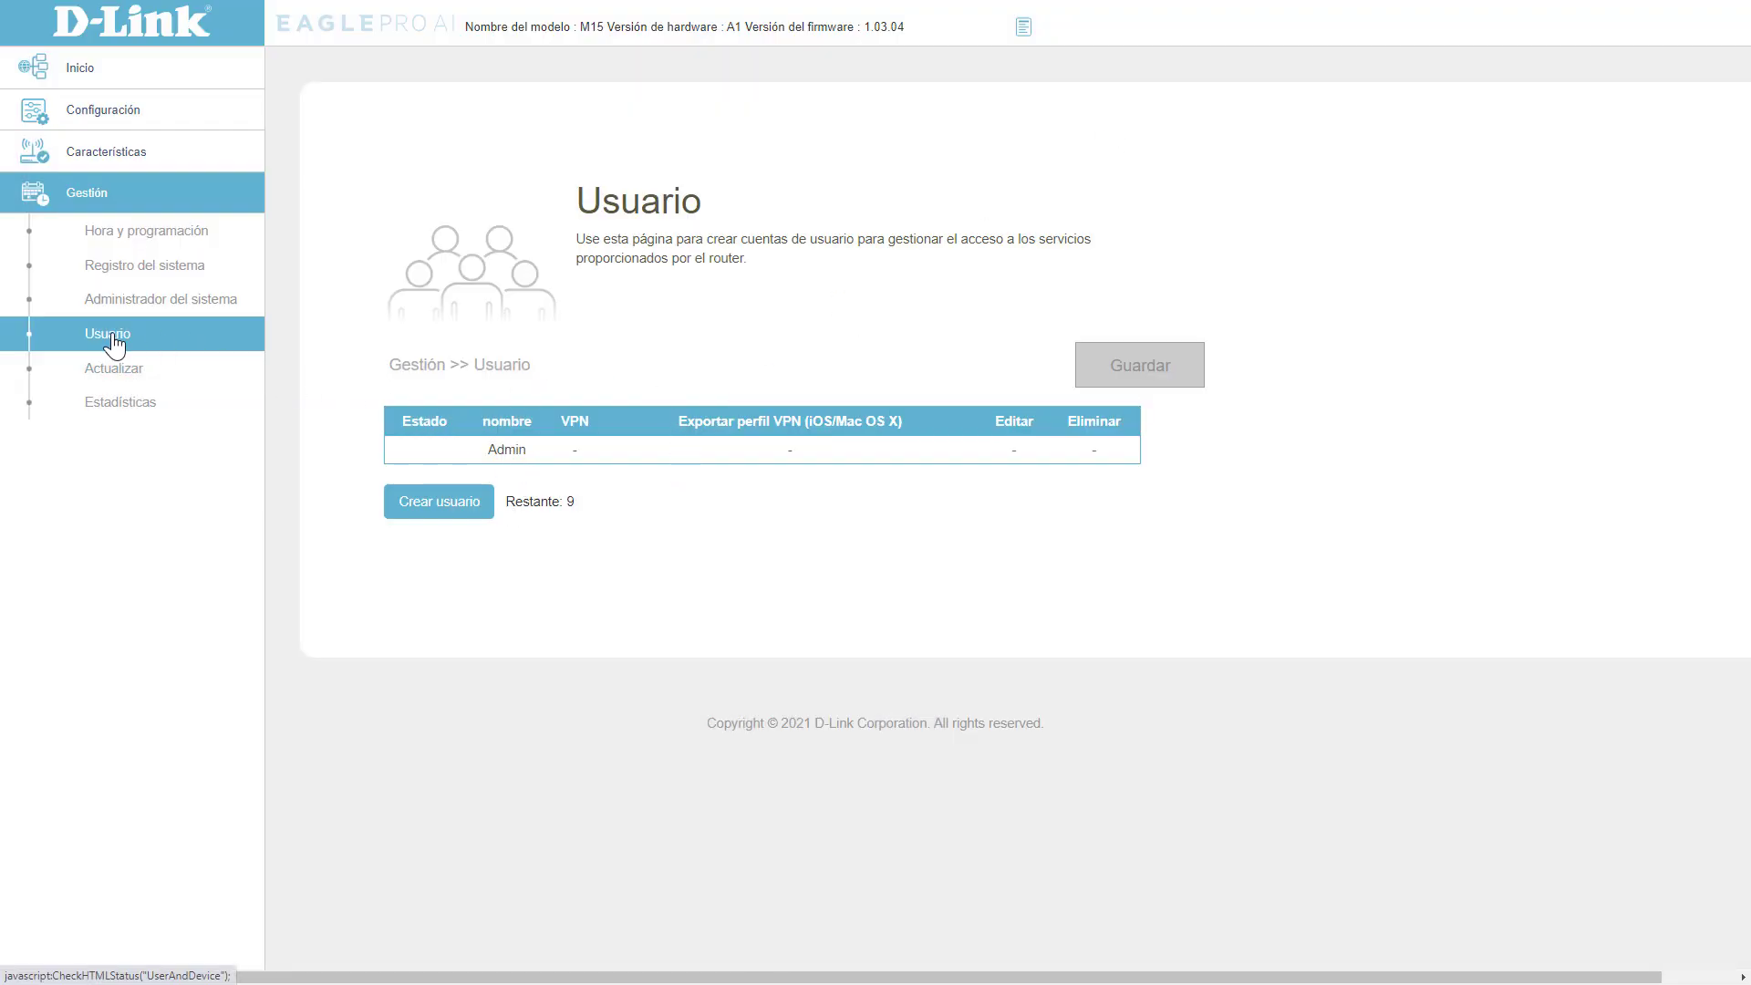
Return to the quick VPN page among the router's features.
{"action": "left_click", "coordinate": [132, 155]}
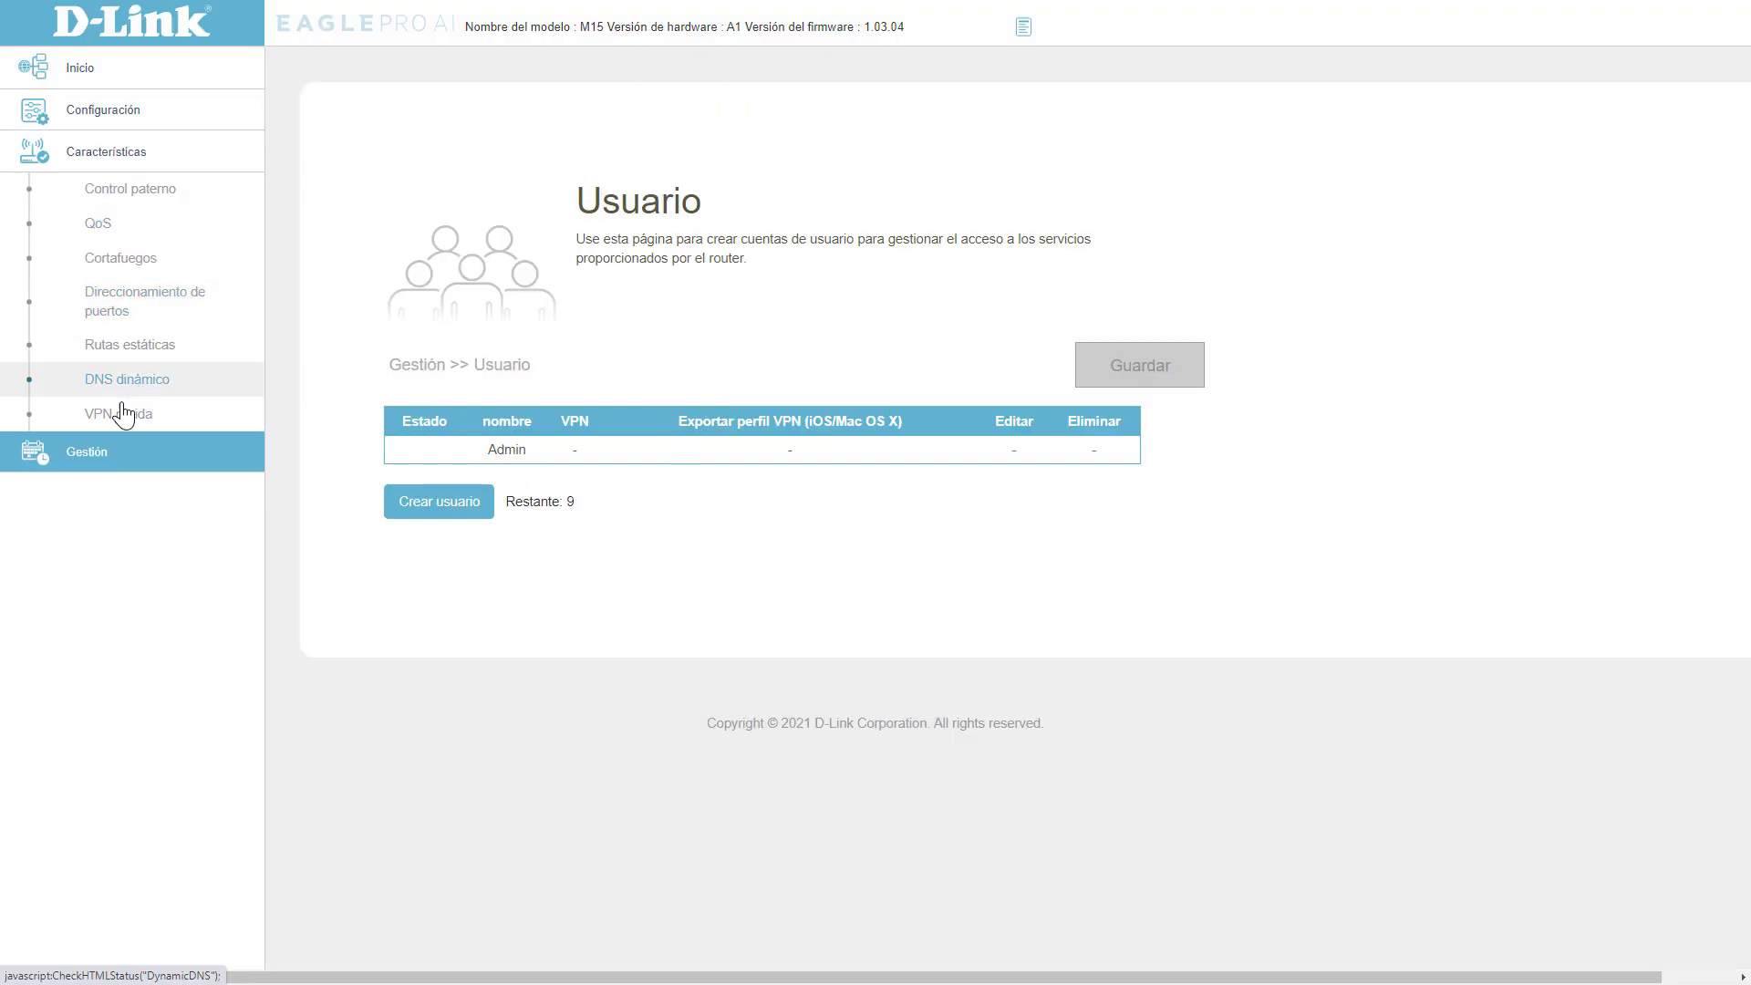
{"action": "left_click", "coordinate": [128, 407]}
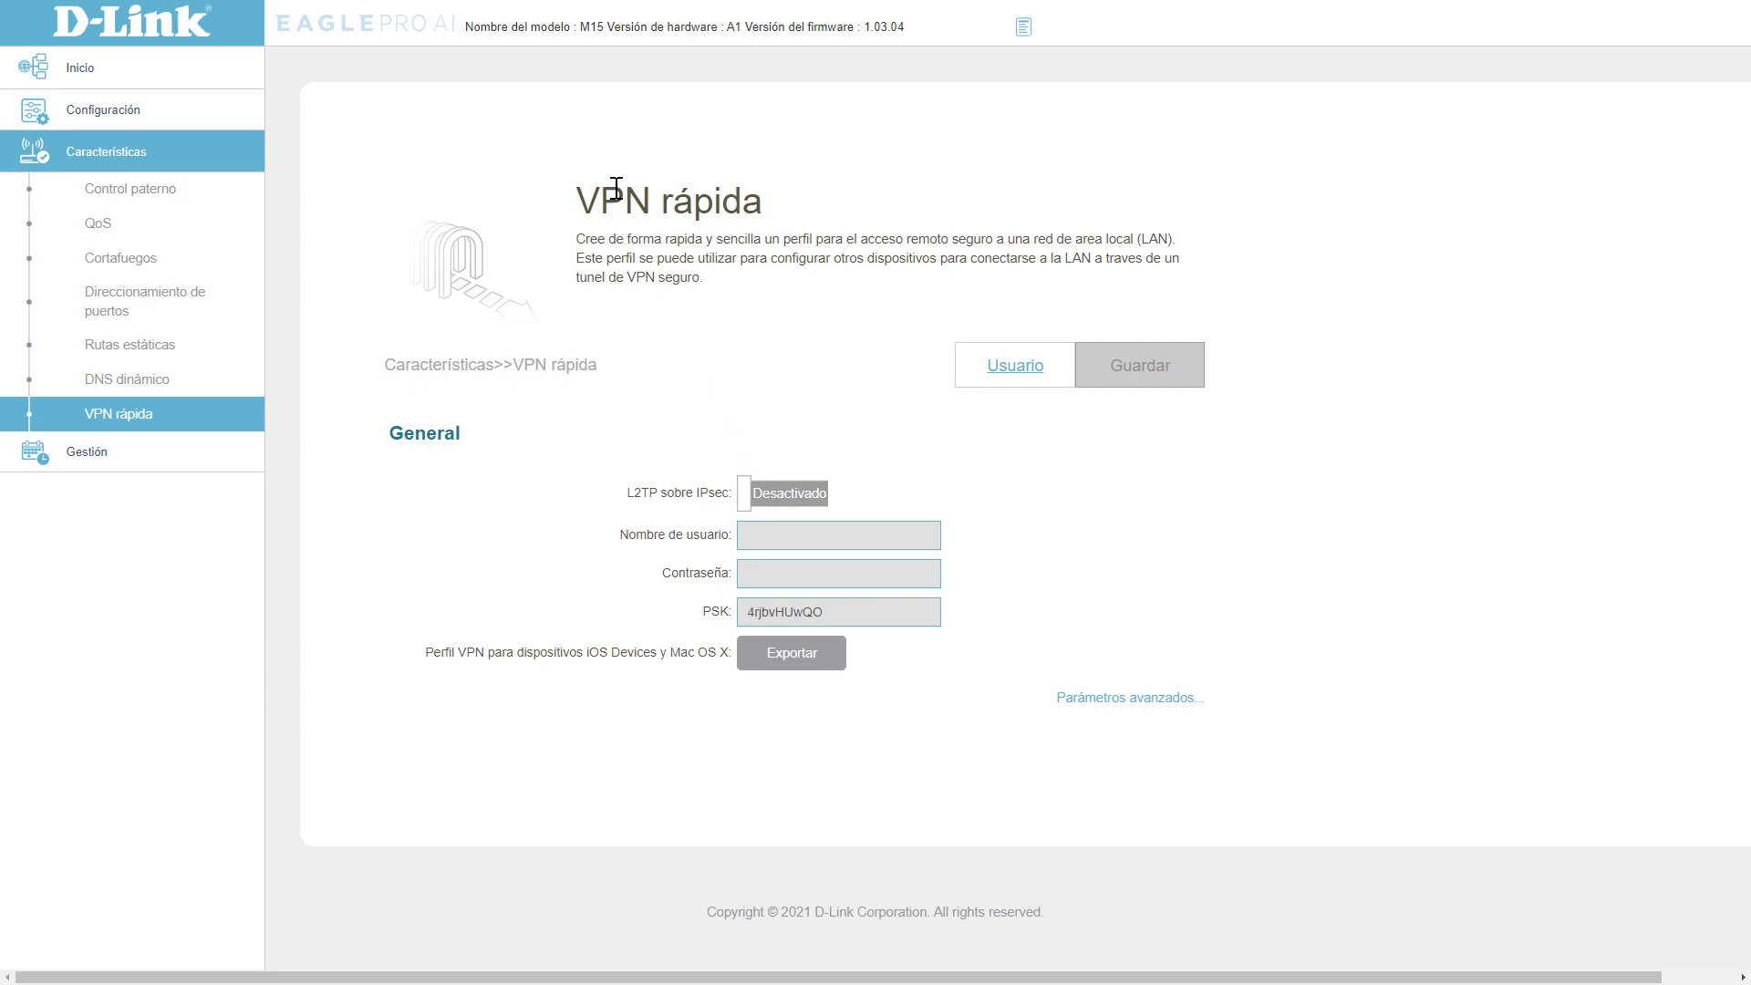
Review the quick VPN page's description and its L2TP over IPsec setting.
{"action": "left_click_drag", "start_coordinate": [577, 203], "coordinate": [786, 304]}
{"action": "left_click", "coordinate": [786, 304]}
{"action": "left_click_drag", "start_coordinate": [624, 493], "coordinate": [730, 495]}
{"action": "left_click", "coordinate": [712, 492]}
{"action": "left_click_drag", "start_coordinate": [627, 492], "coordinate": [716, 496]}
Open the management section's time settings and switch to the scheduling page to view its program list.
{"action": "left_click", "coordinate": [105, 453]}
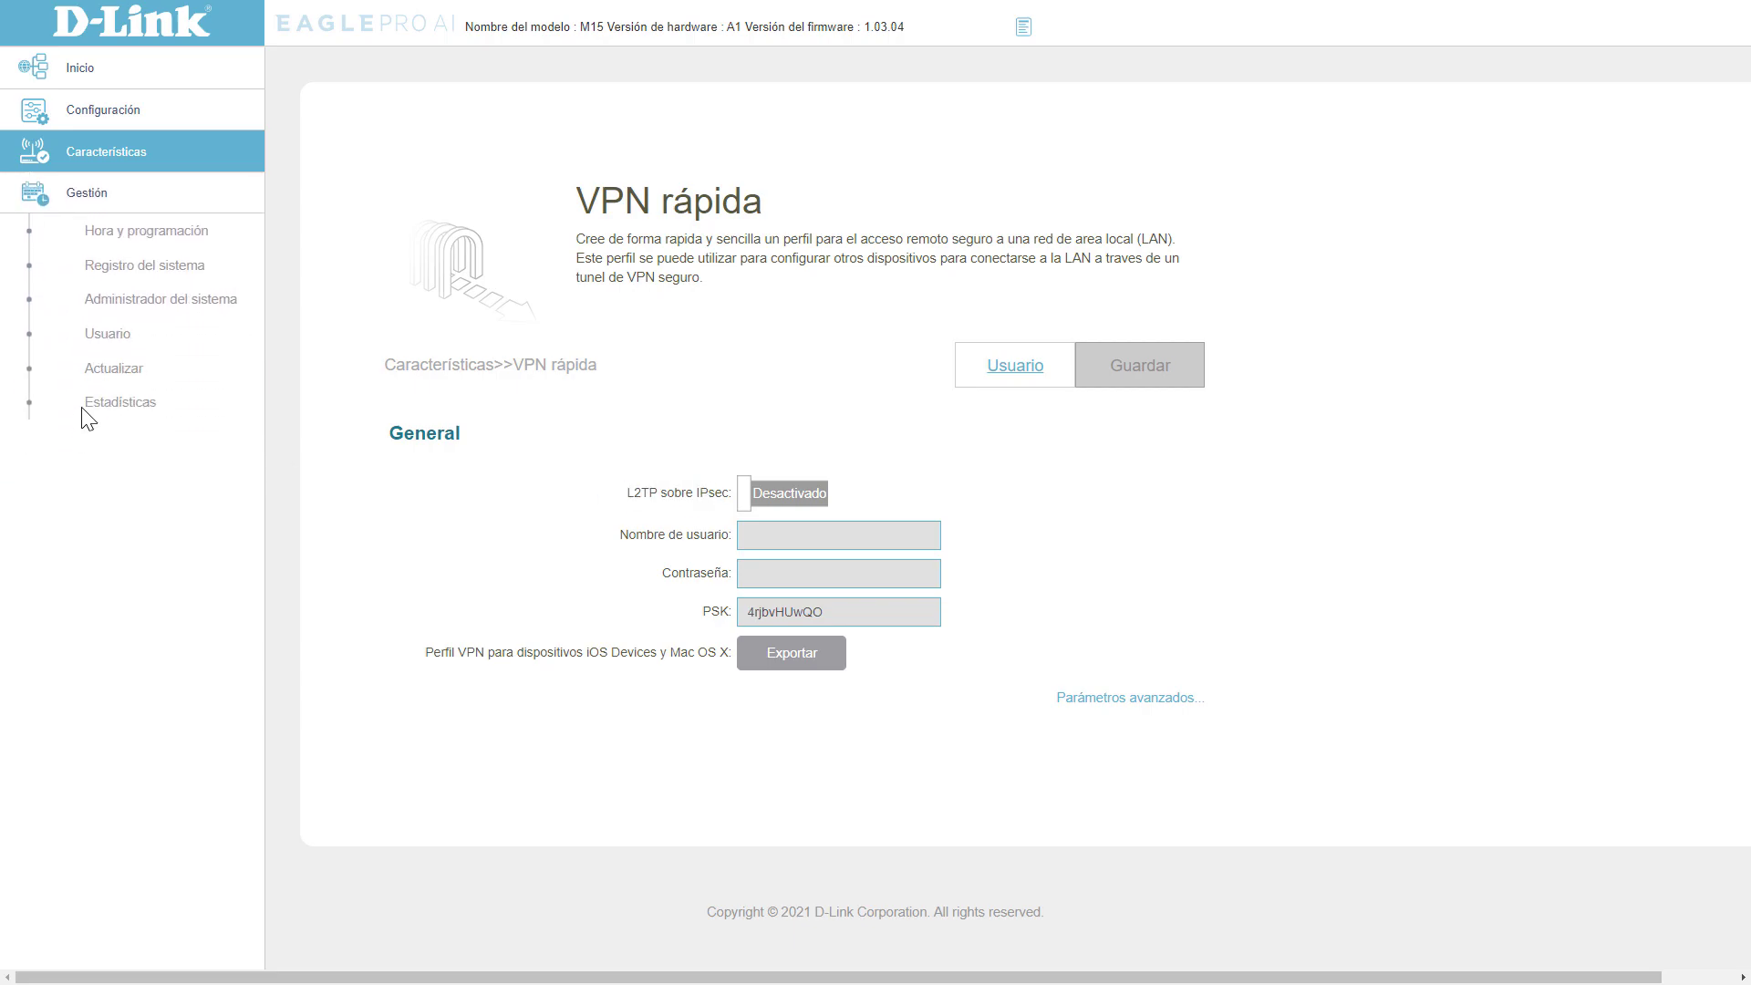
{"action": "left_click", "coordinate": [137, 235]}
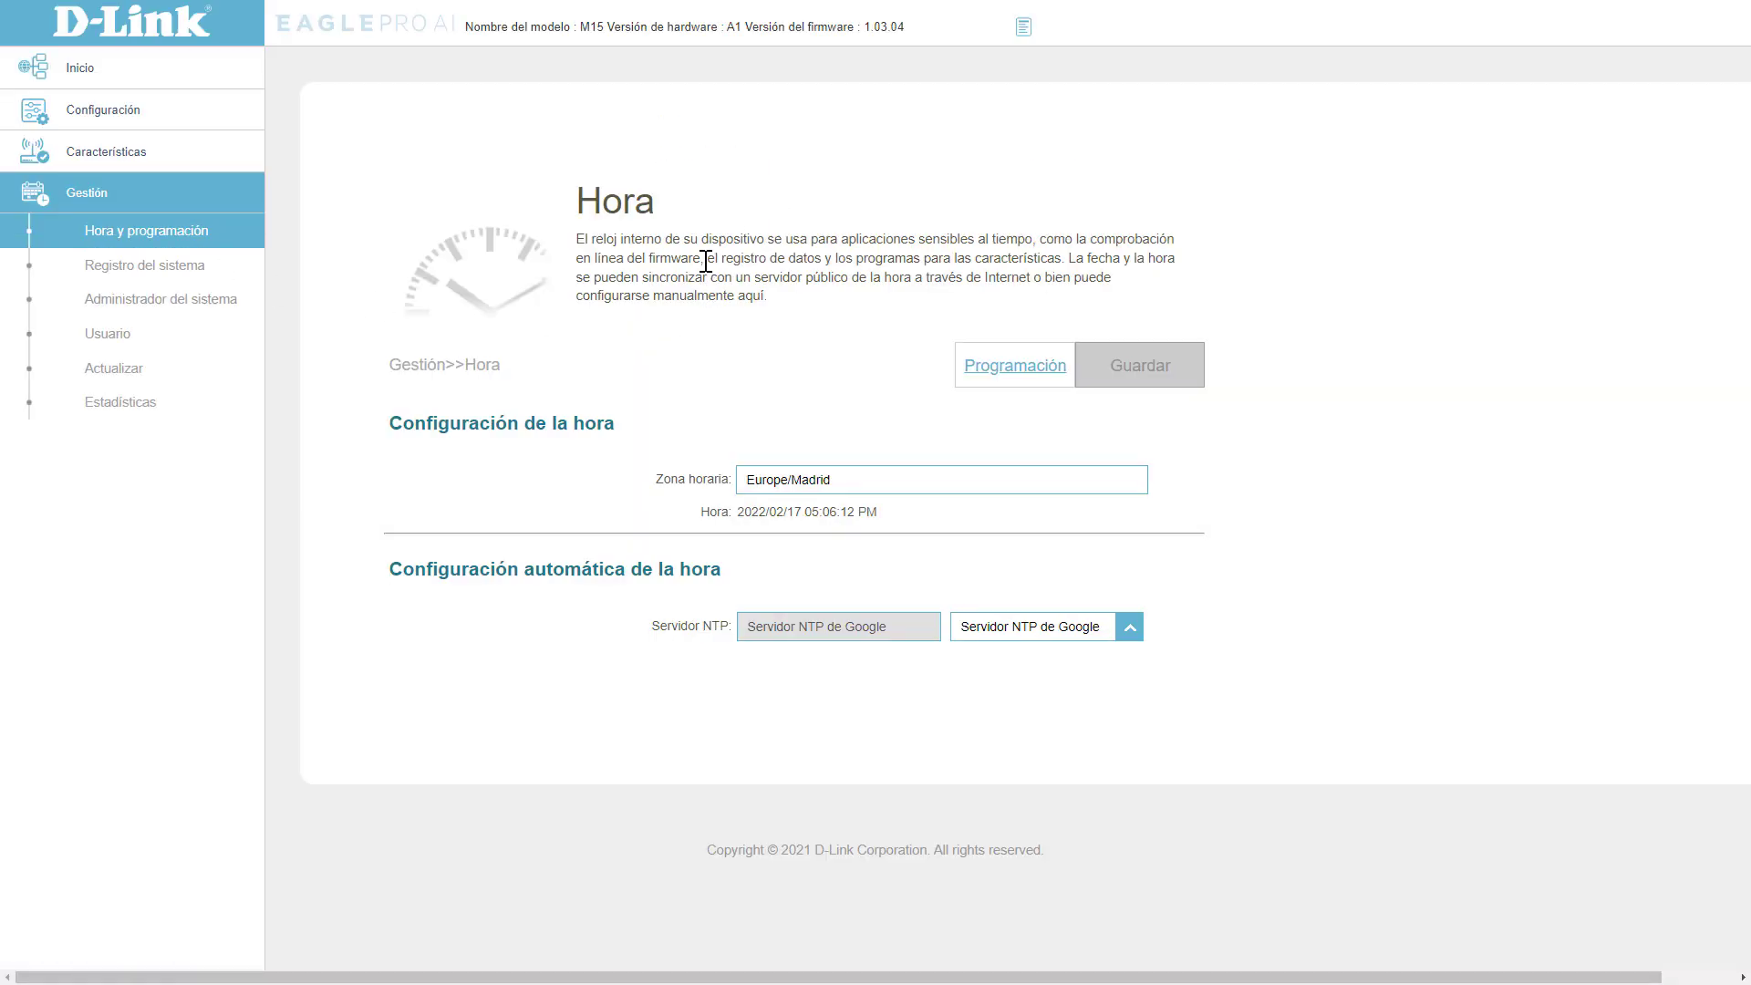
{"action": "left_click", "coordinate": [1028, 369]}
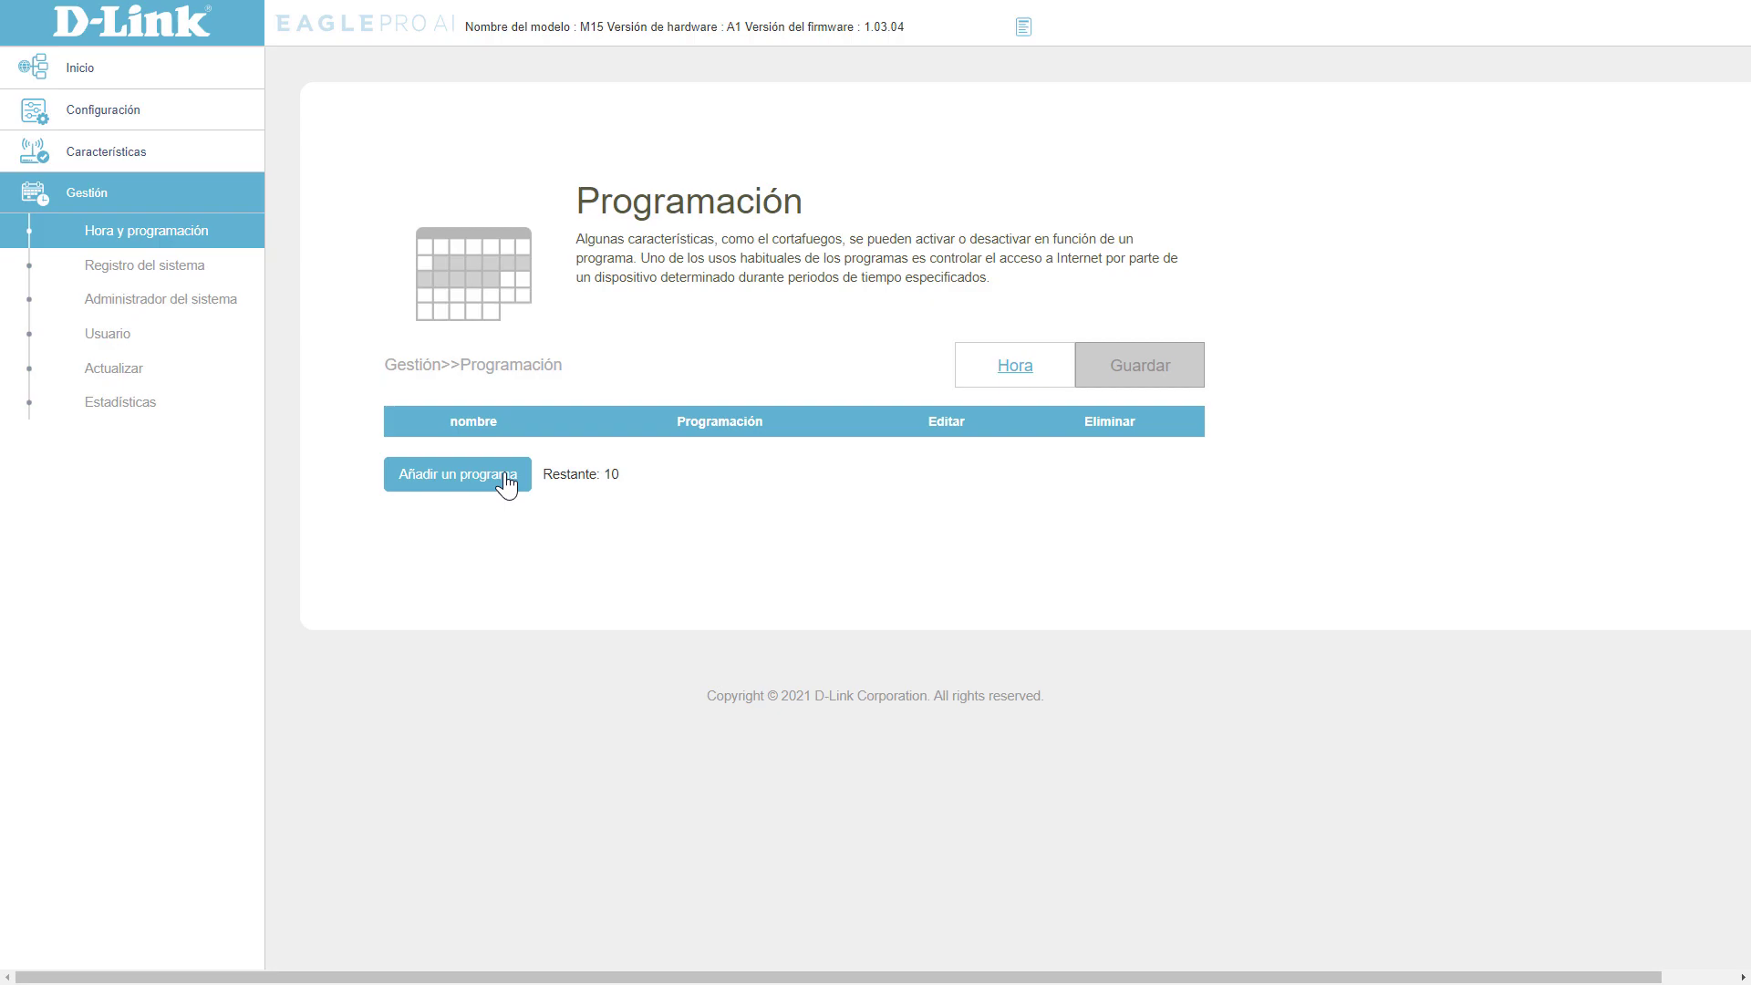
Open the system log settings and enable logging to the Syslog server to view its IP address field.
{"action": "left_click", "coordinate": [166, 270]}
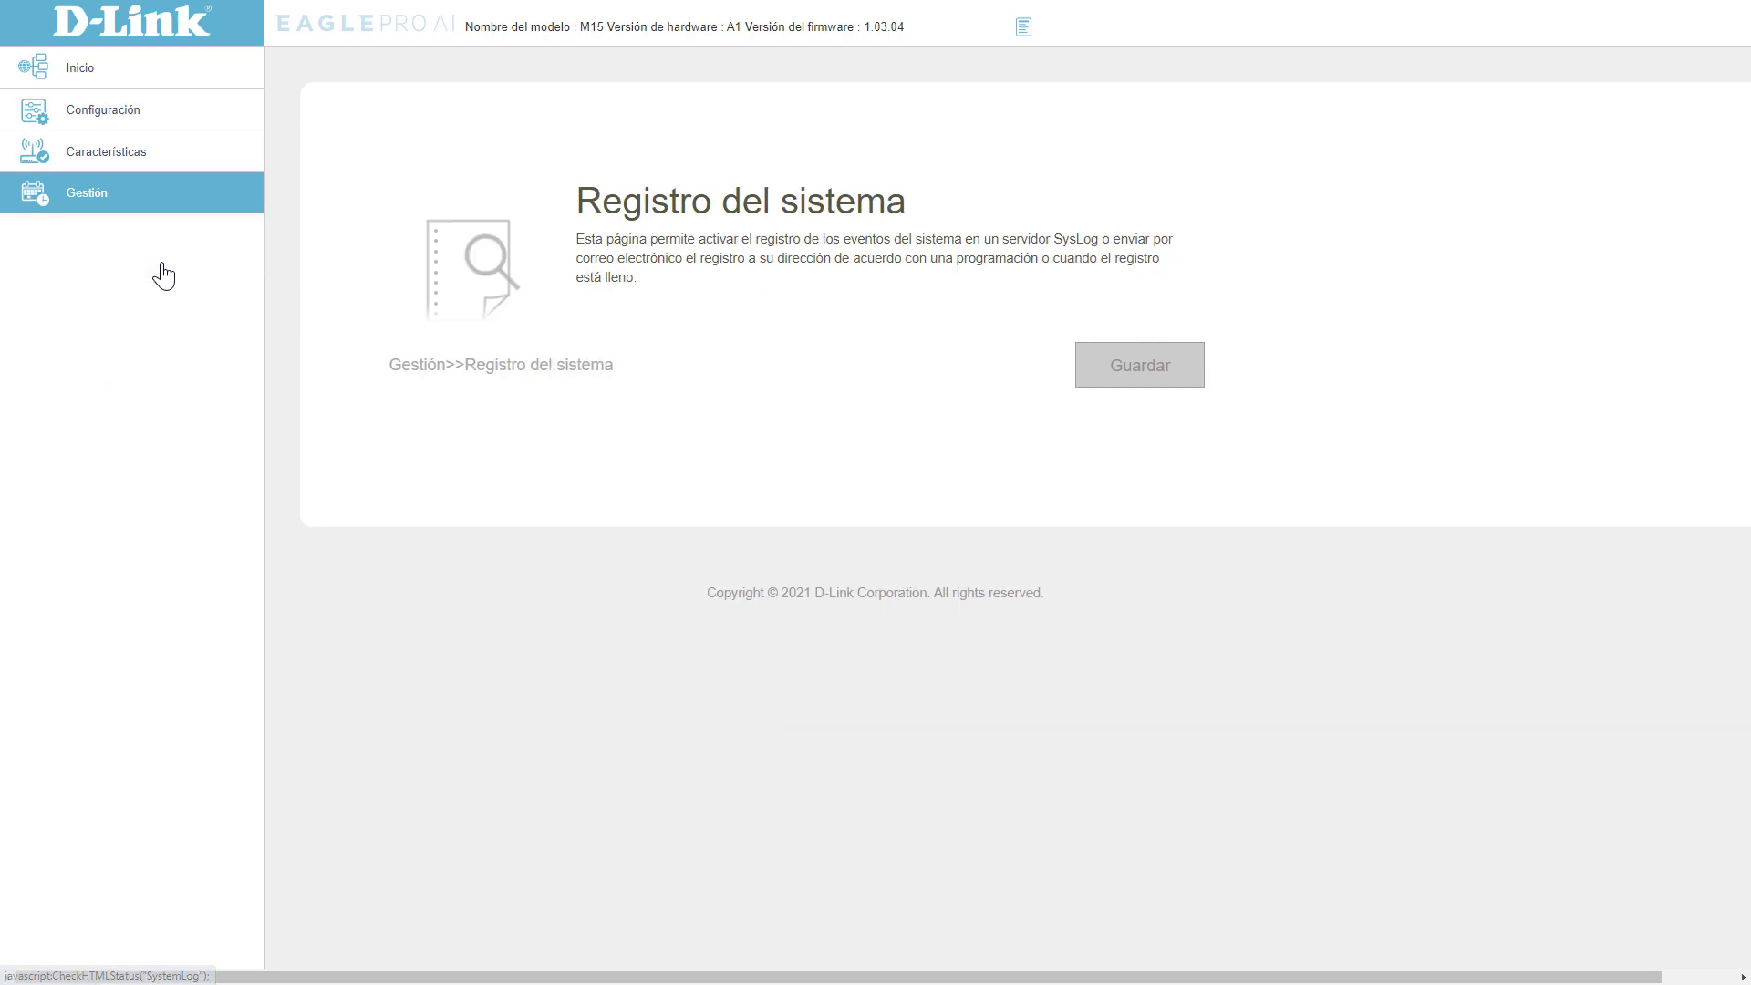
{"action": "scroll", "coordinate": [856, 418], "scroll_direction": "down", "scroll_amount": 1}
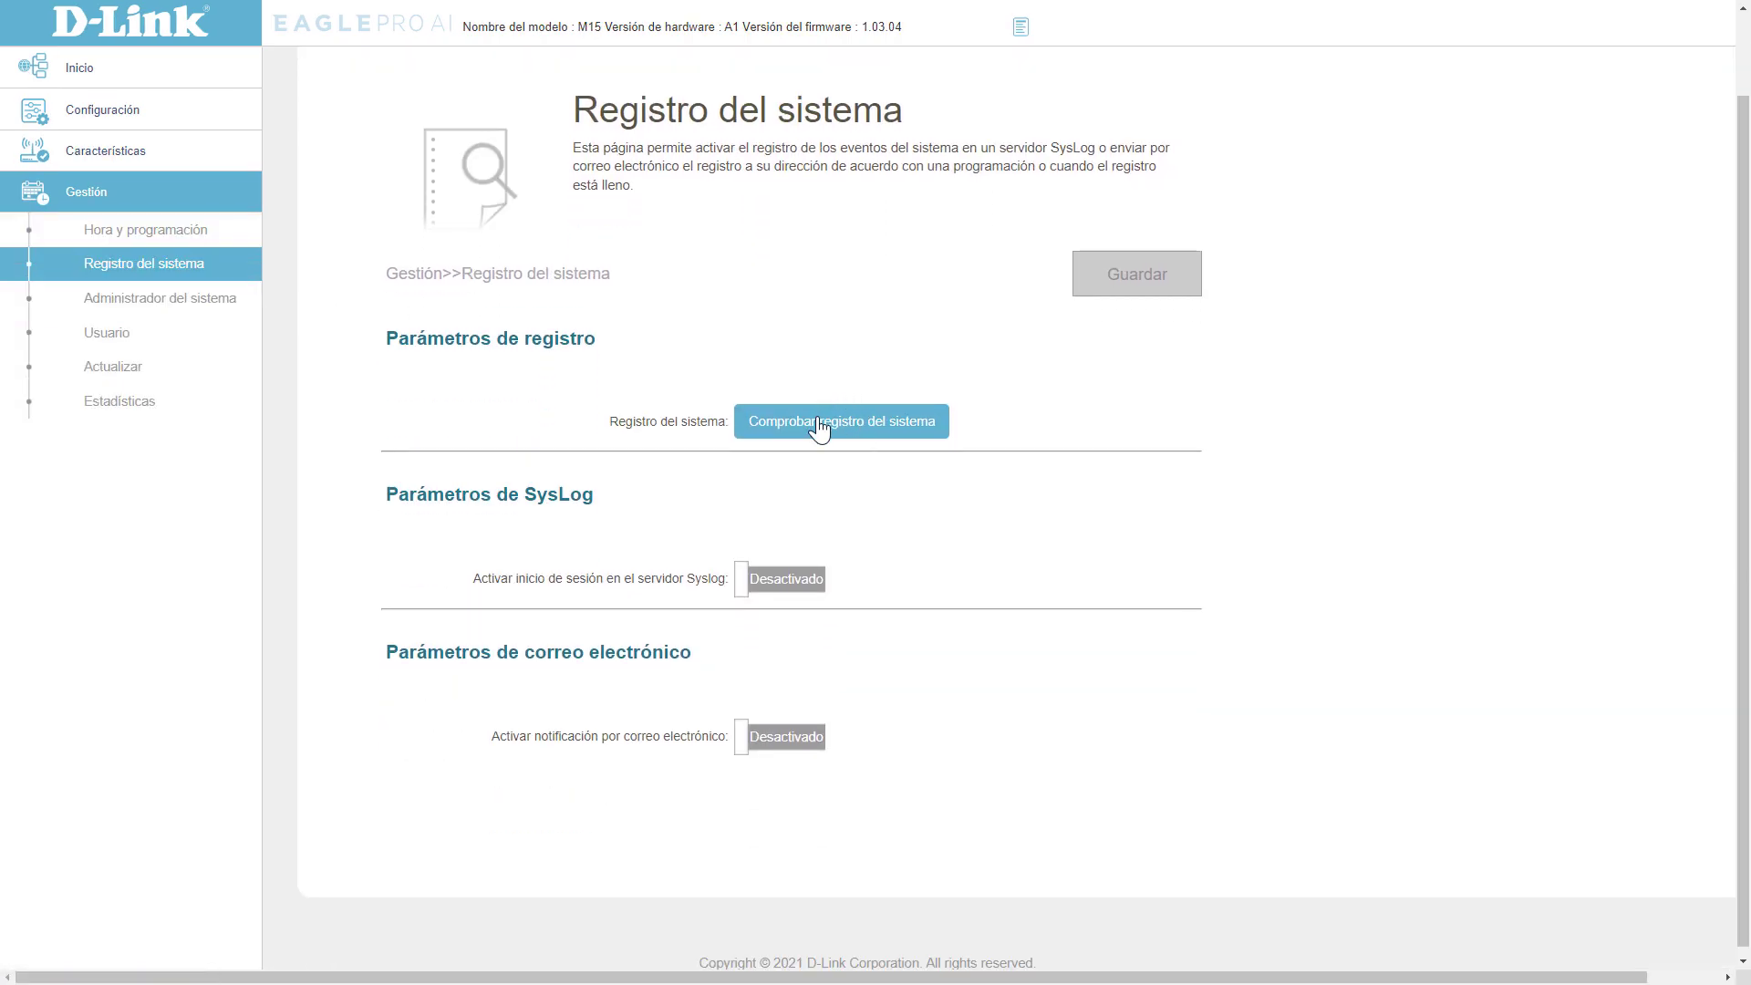
{"action": "left_click", "coordinate": [819, 425]}
{"action": "left_click", "coordinate": [771, 580]}
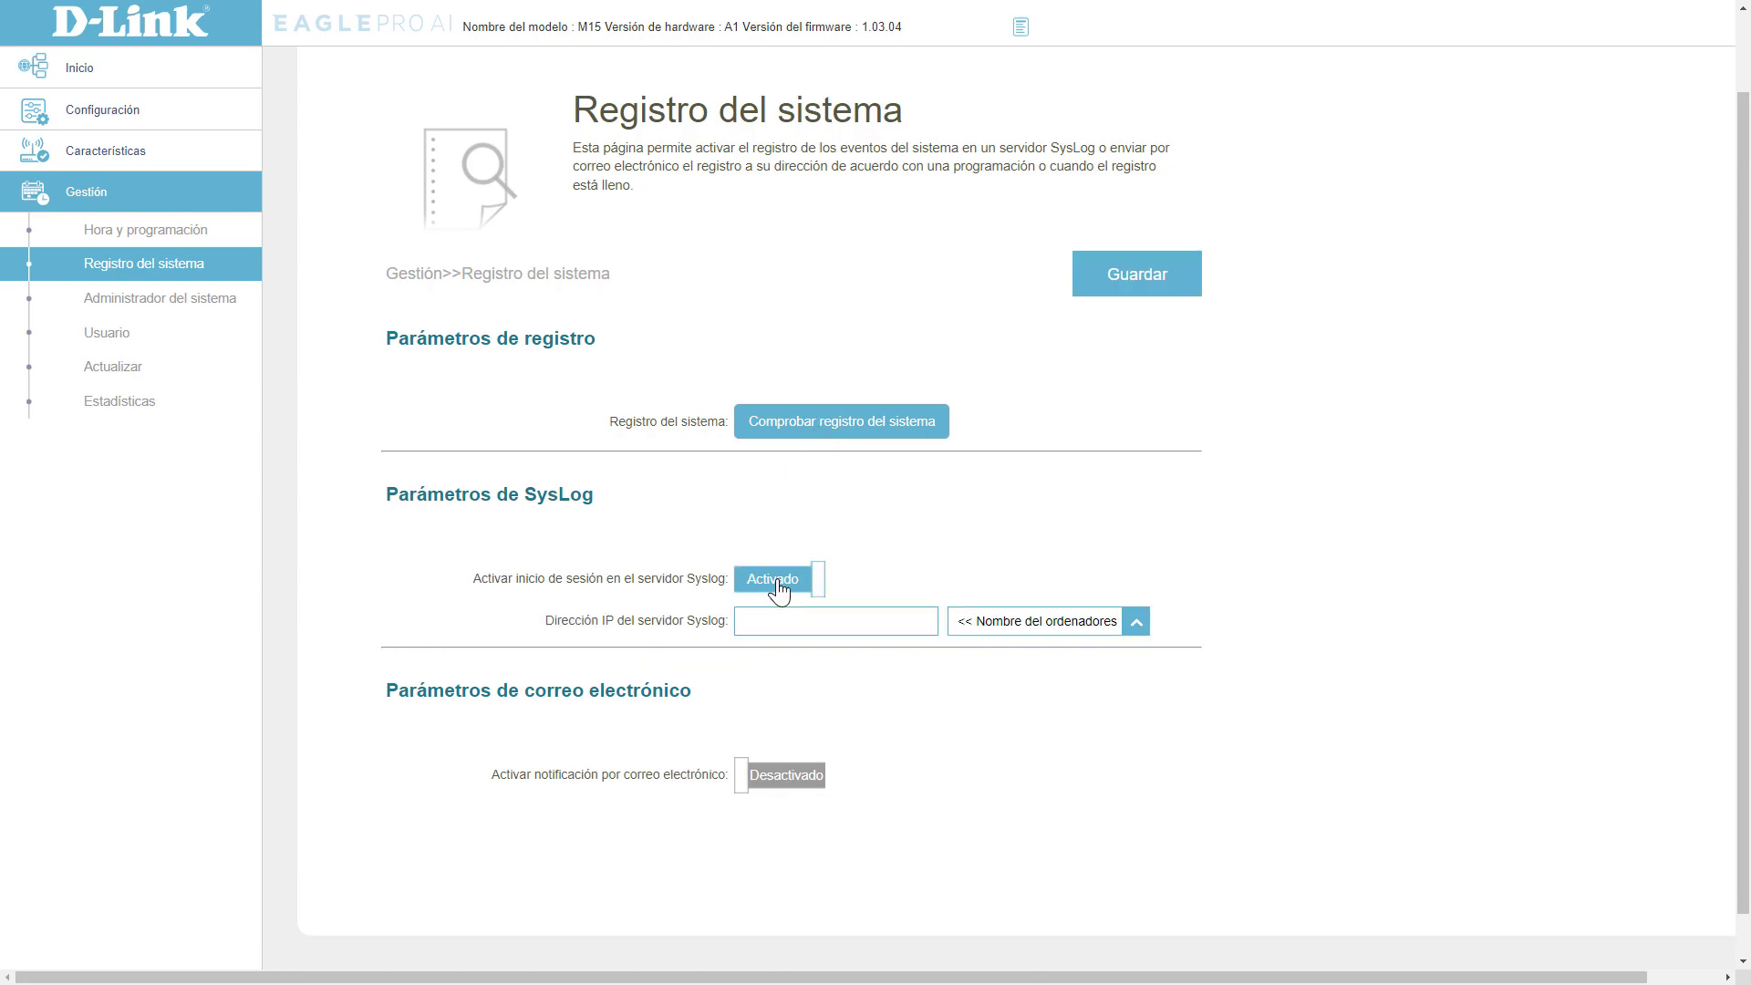
{"action": "scroll", "coordinate": [777, 502], "scroll_direction": "down", "scroll_amount": 1}
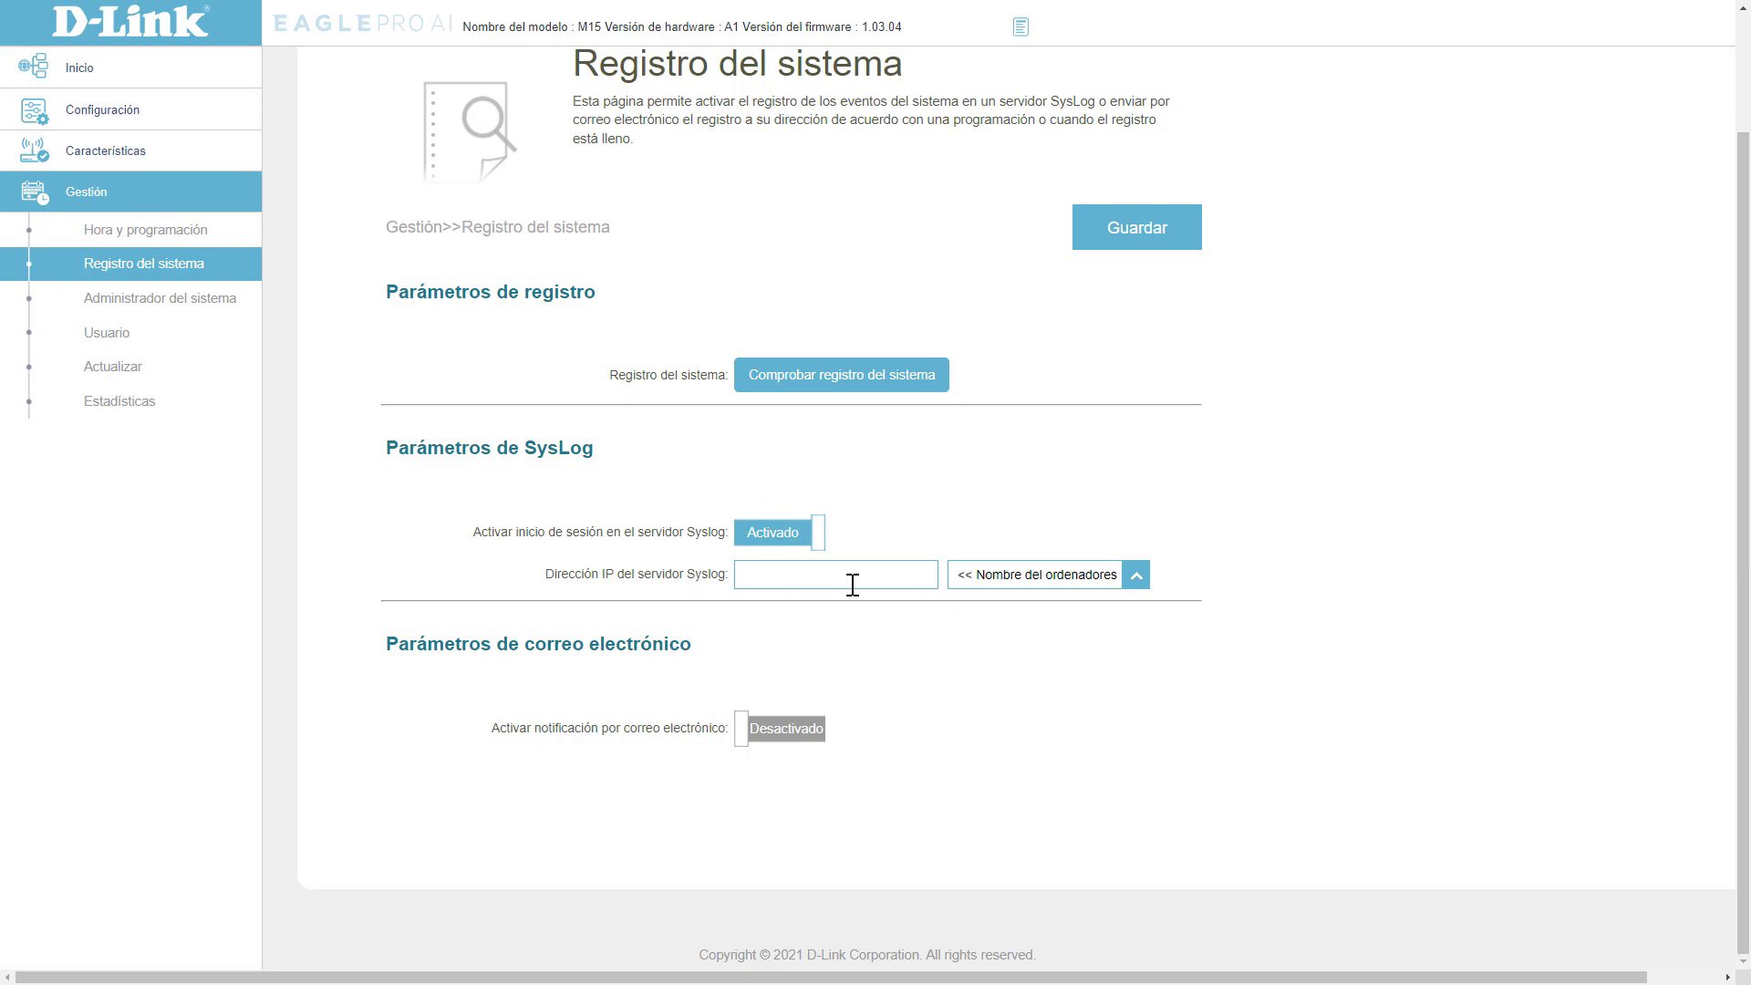
Enable e-mail notification of the system log with SMTP authentication and review the sender, server, account and sending options.
{"action": "left_click", "coordinate": [788, 740]}
{"action": "scroll", "coordinate": [801, 664], "scroll_direction": "down", "scroll_amount": 5}
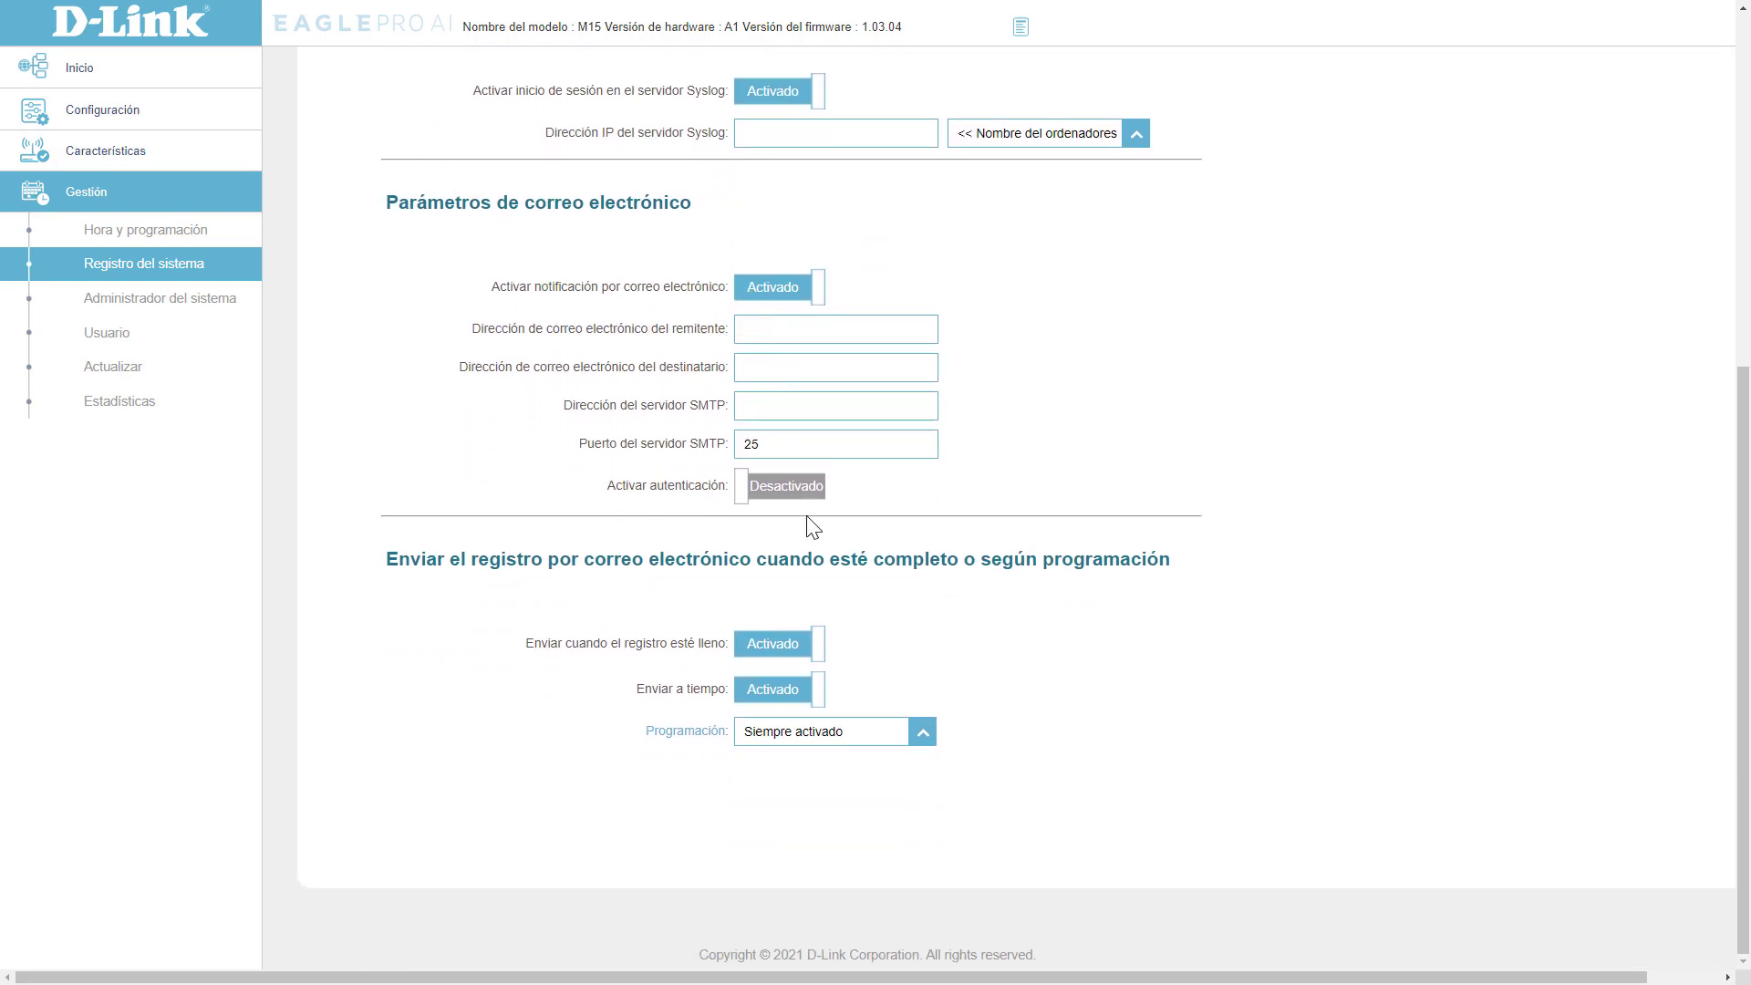
{"action": "scroll", "coordinate": [800, 653], "scroll_direction": "up", "scroll_amount": 1}
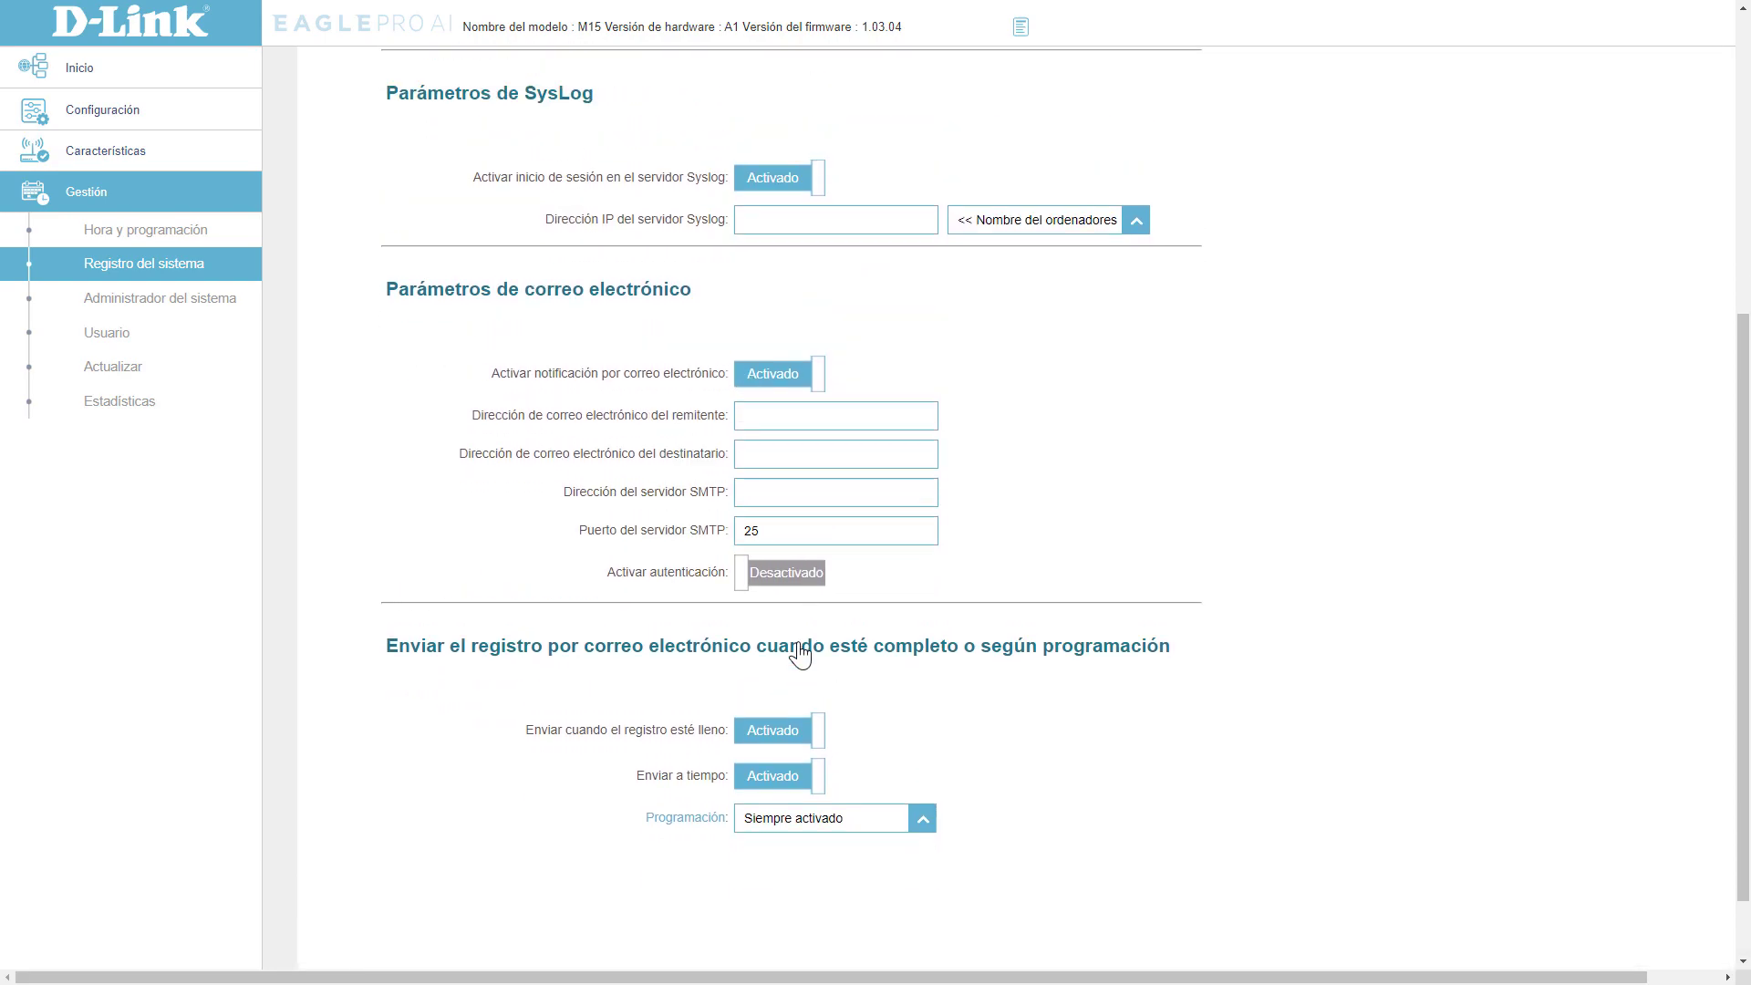
{"action": "left_click", "coordinate": [787, 592]}
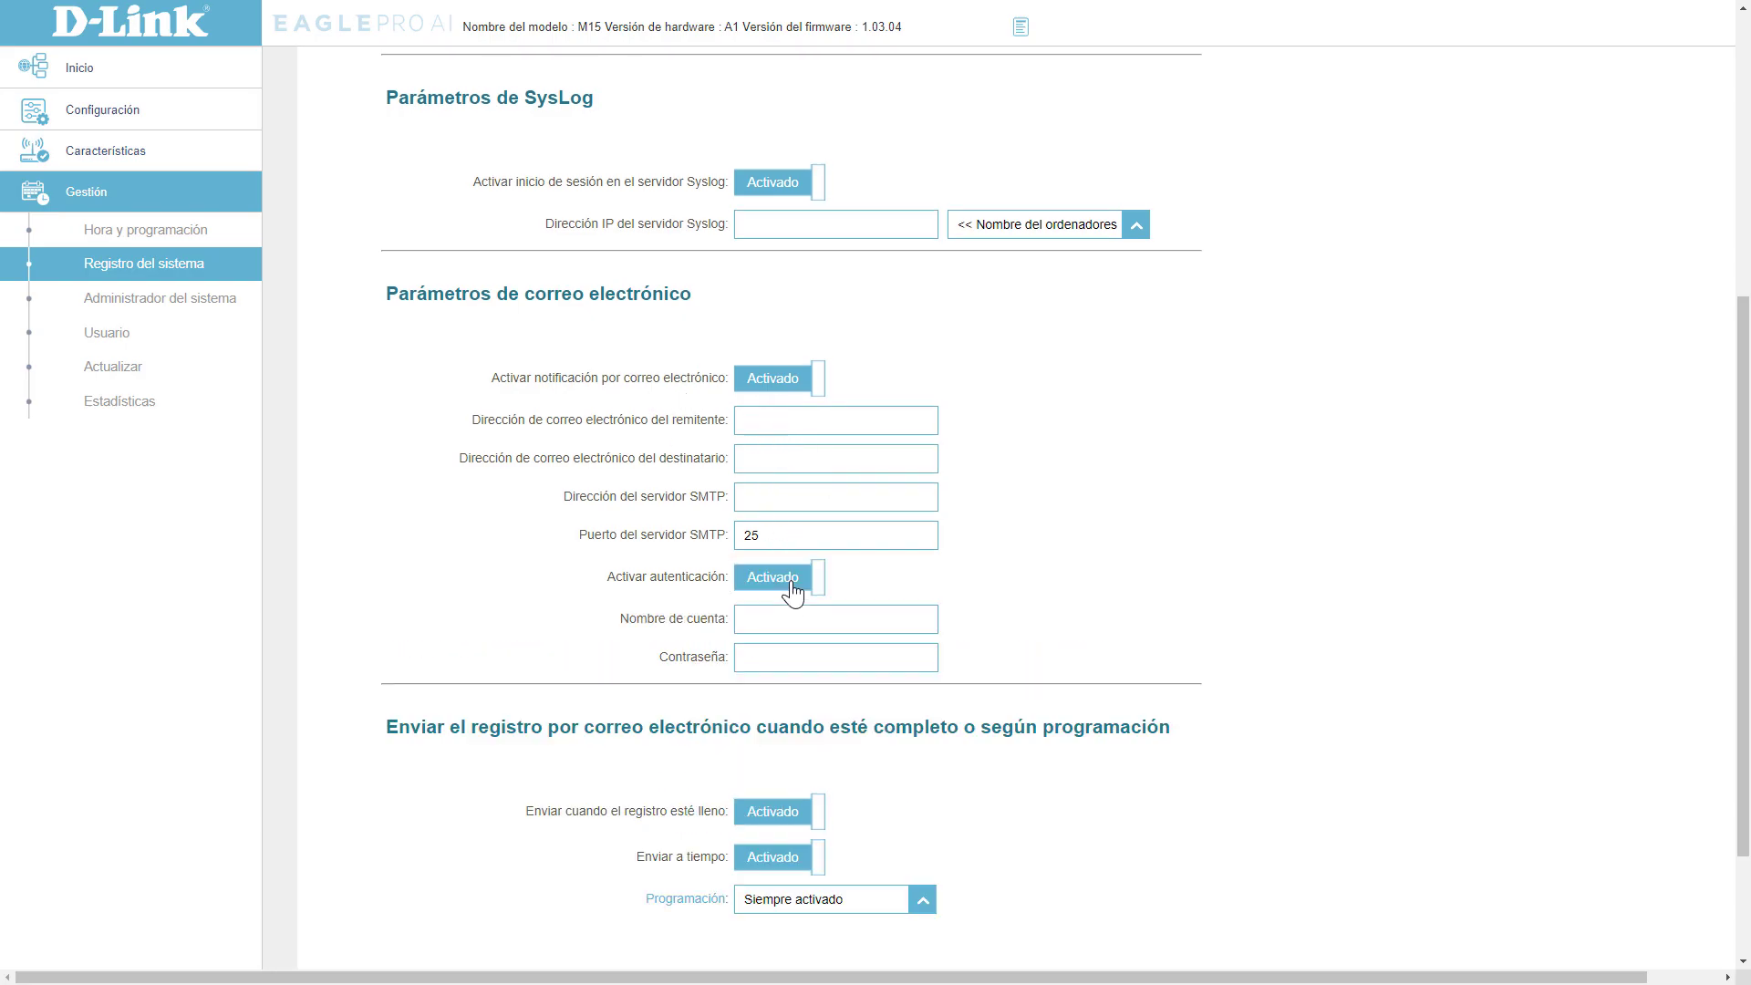
{"action": "scroll", "coordinate": [775, 529], "scroll_direction": "down", "scroll_amount": 2}
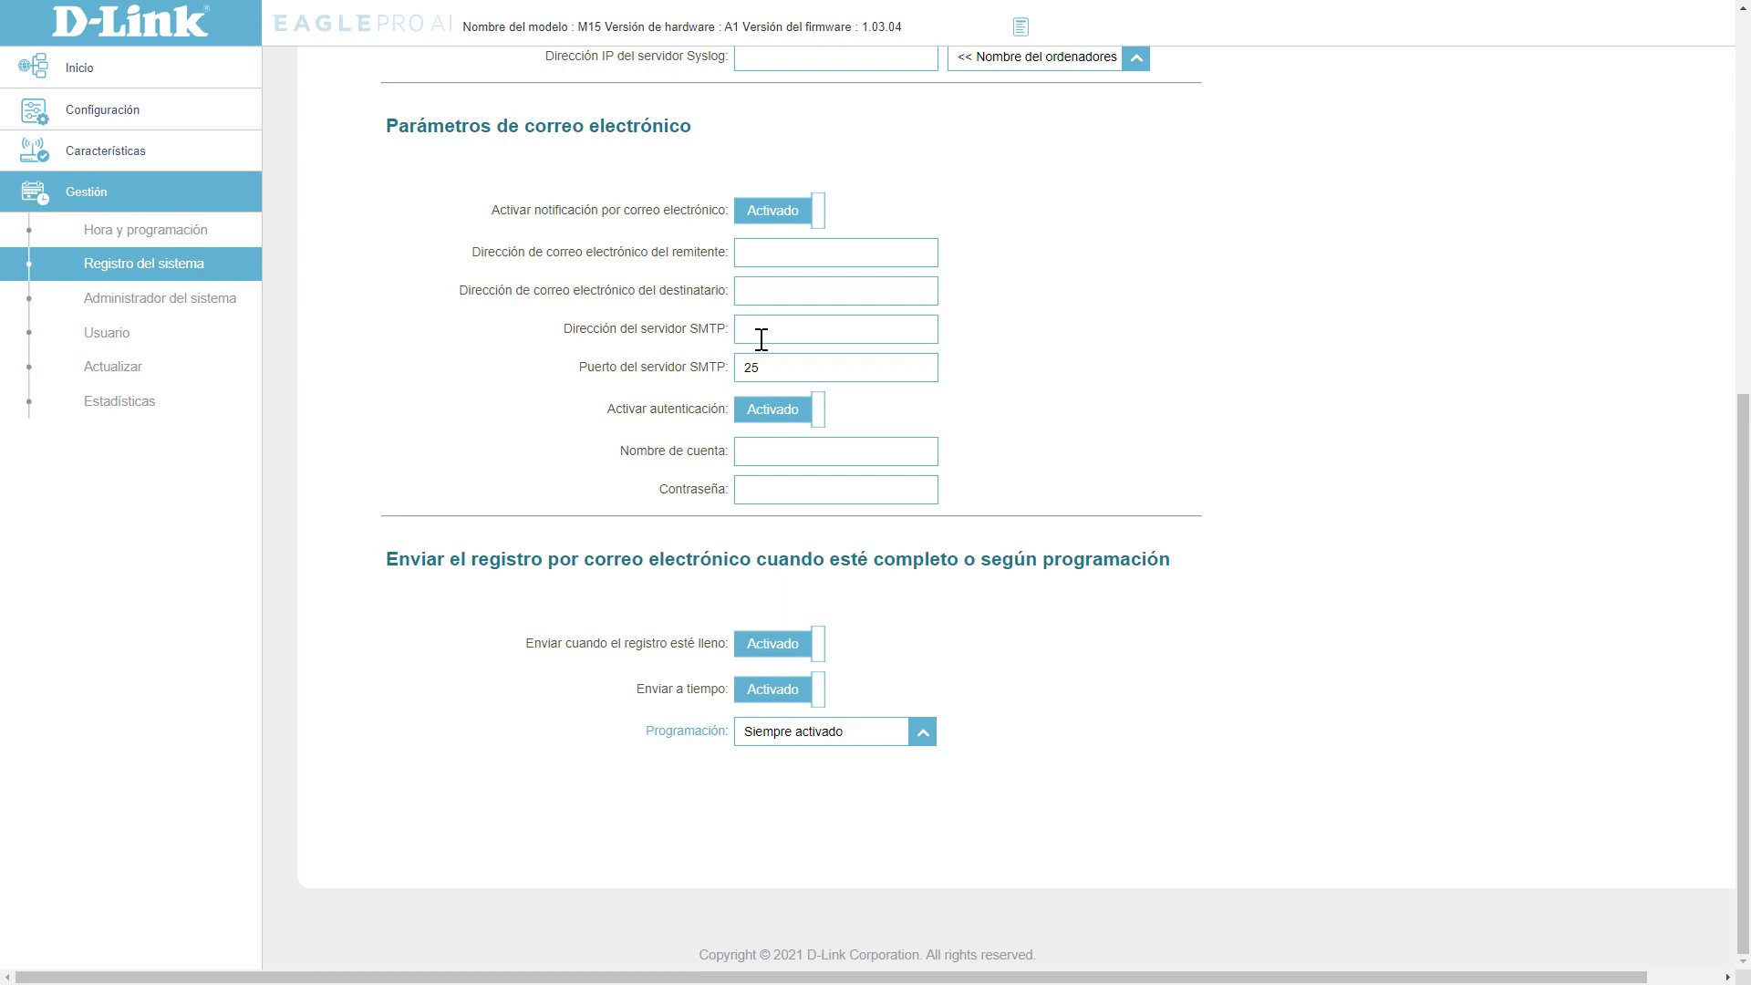
{"action": "scroll", "coordinate": [753, 356], "scroll_direction": "up", "scroll_amount": 5}
Open the system administrator page and expand the advanced settings to view the administration options.
{"action": "left_click", "coordinate": [151, 299]}
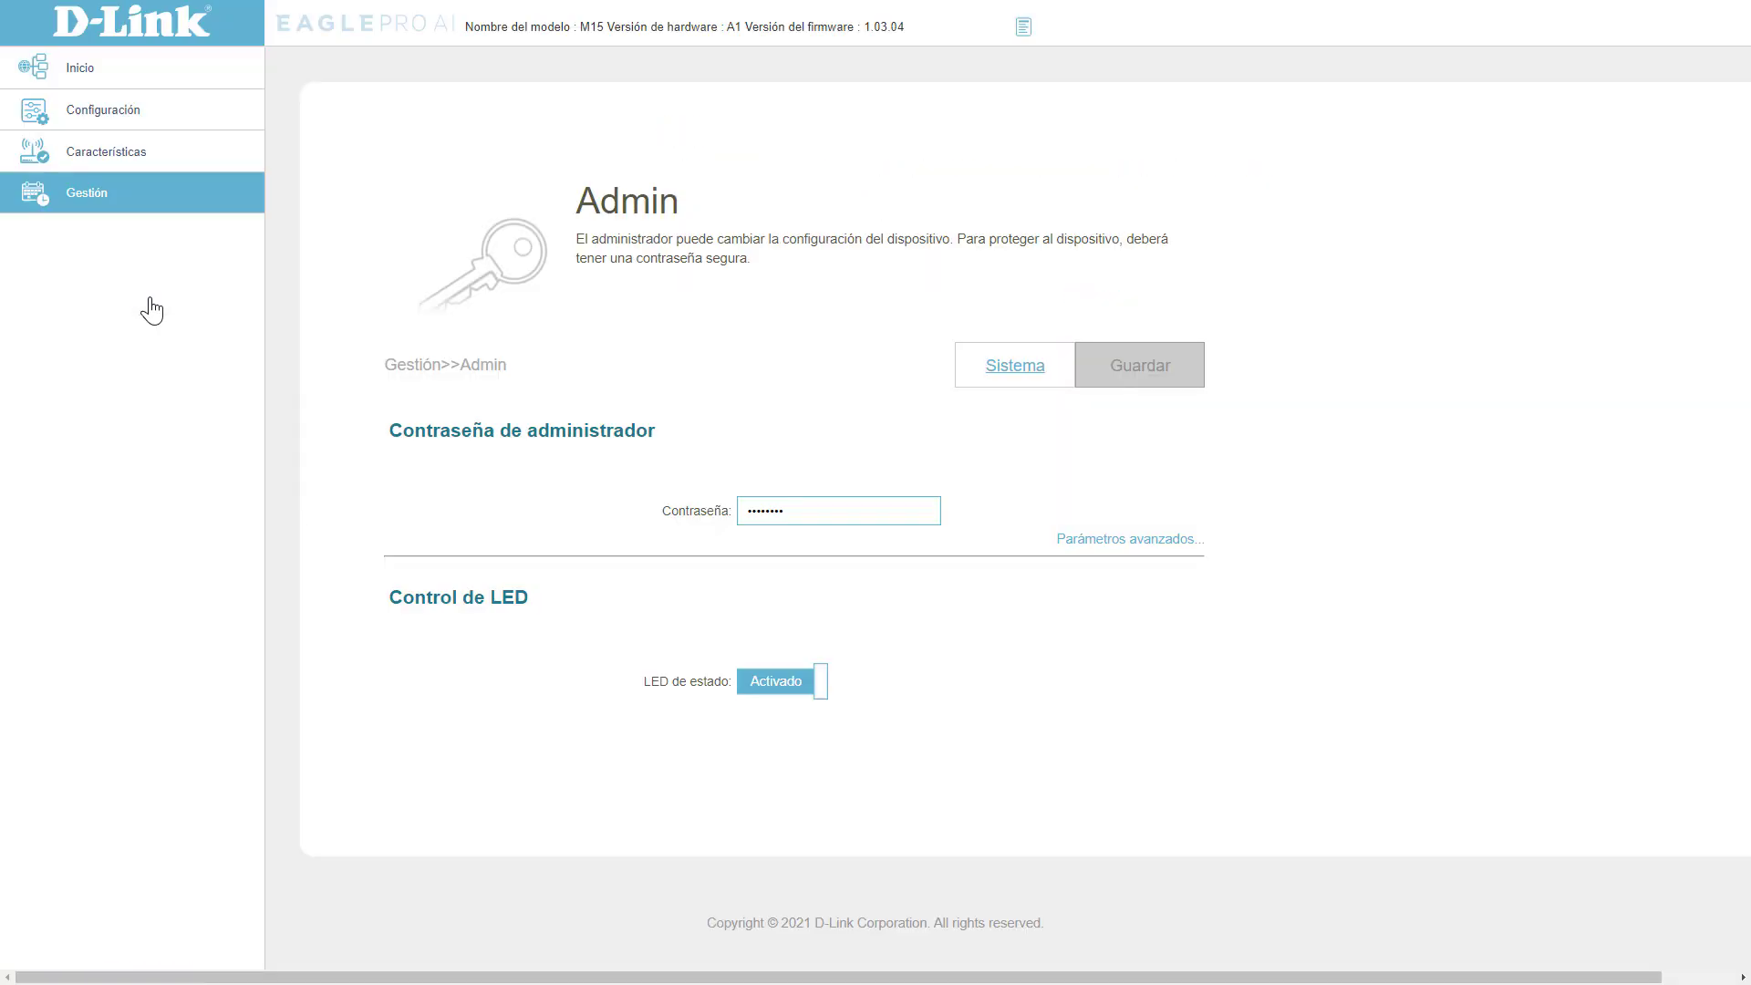
{"action": "left_click", "coordinate": [1130, 539]}
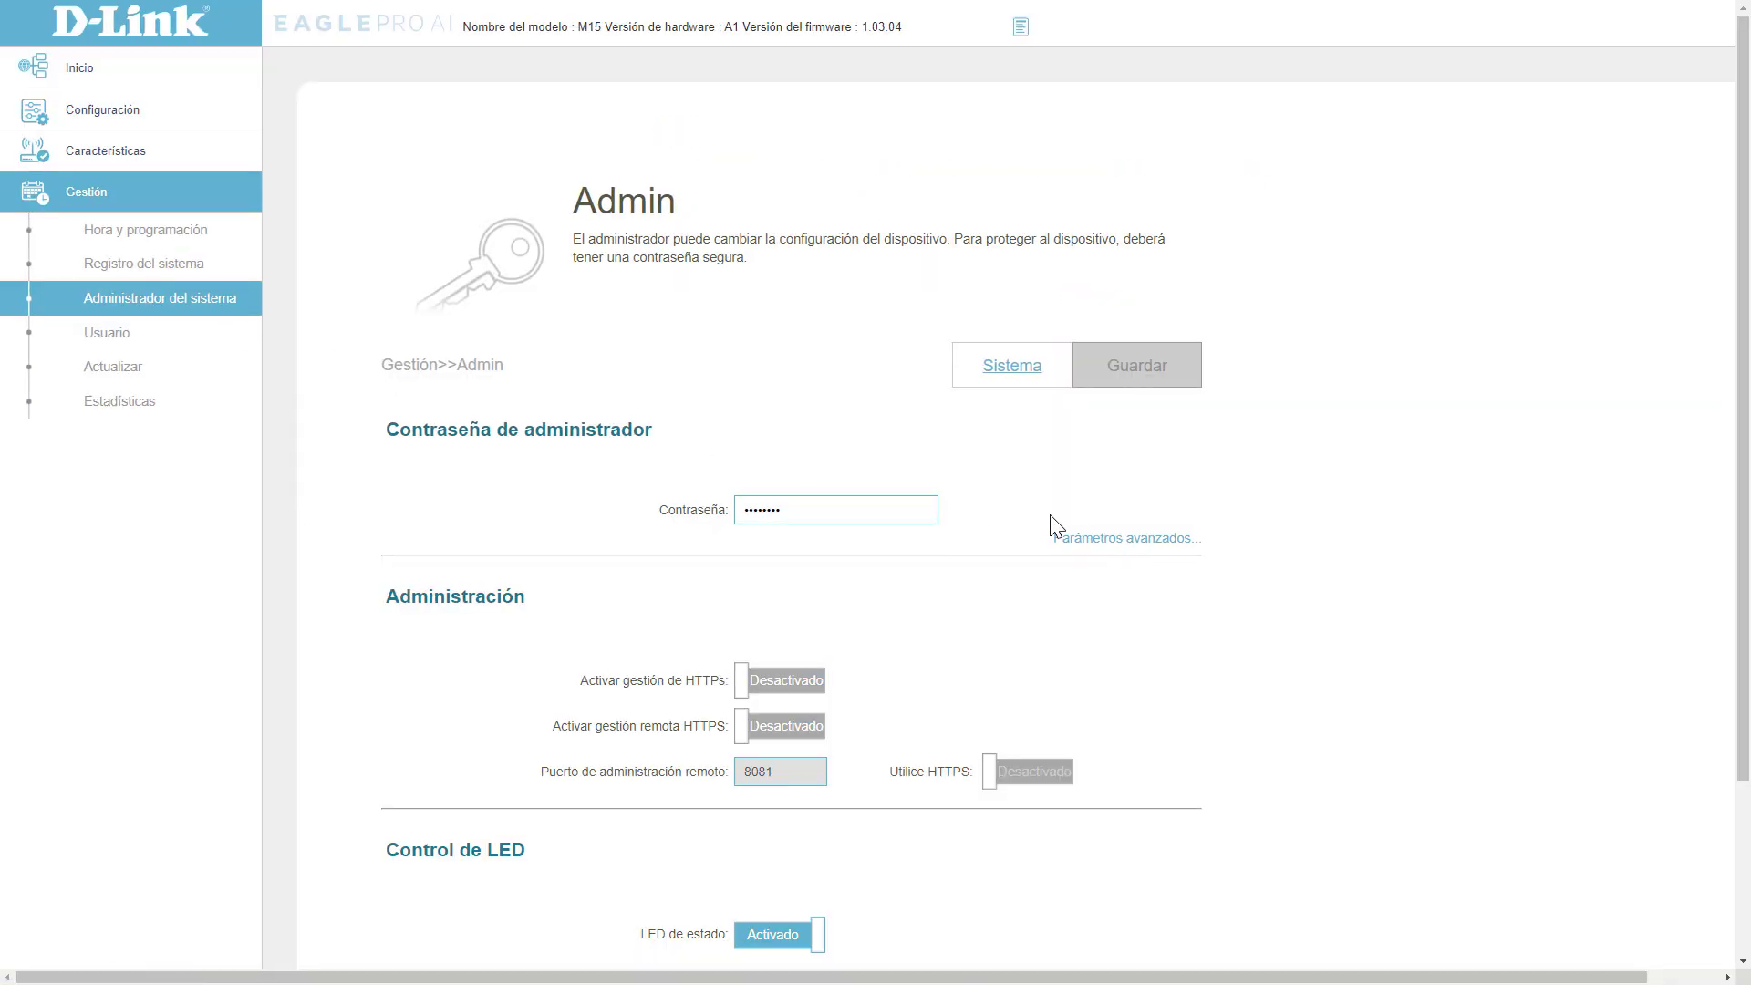
{"action": "scroll", "coordinate": [838, 511], "scroll_direction": "down", "scroll_amount": 1}
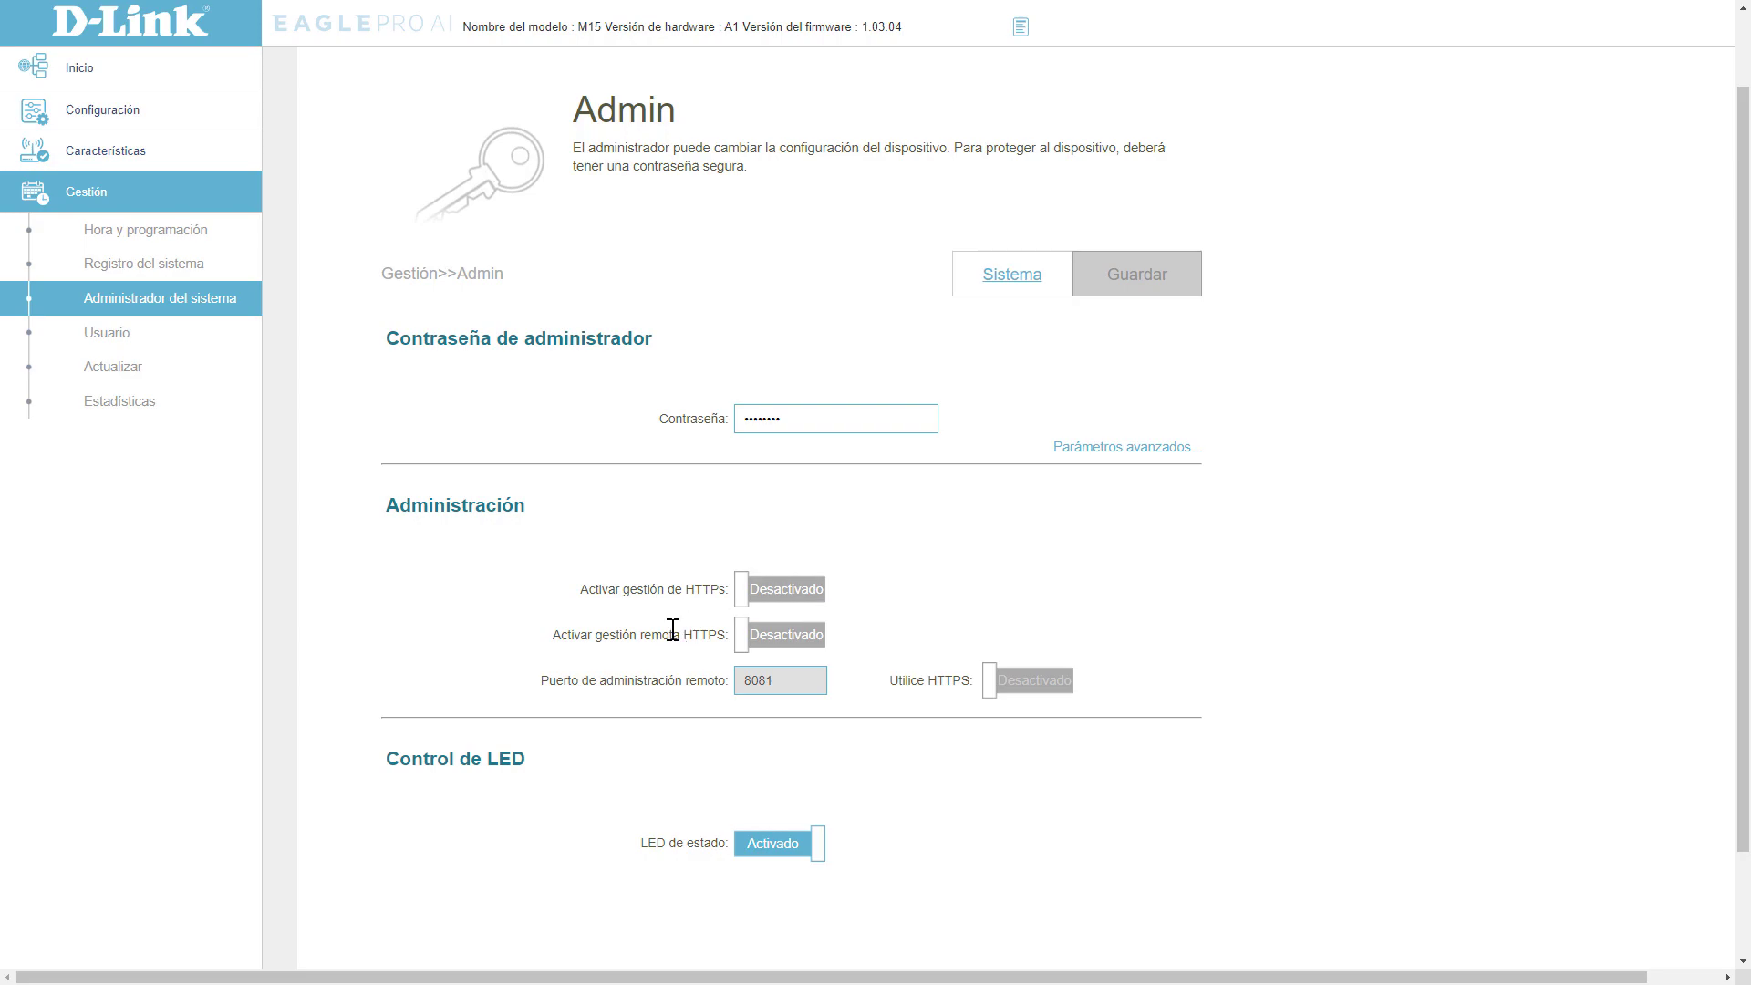
Enable remote HTTPS management and turn on the use of HTTPS, keeping remote administration port 8081.
{"action": "left_click_drag", "start_coordinate": [685, 635], "coordinate": [732, 637]}
{"action": "left_click", "coordinate": [773, 635]}
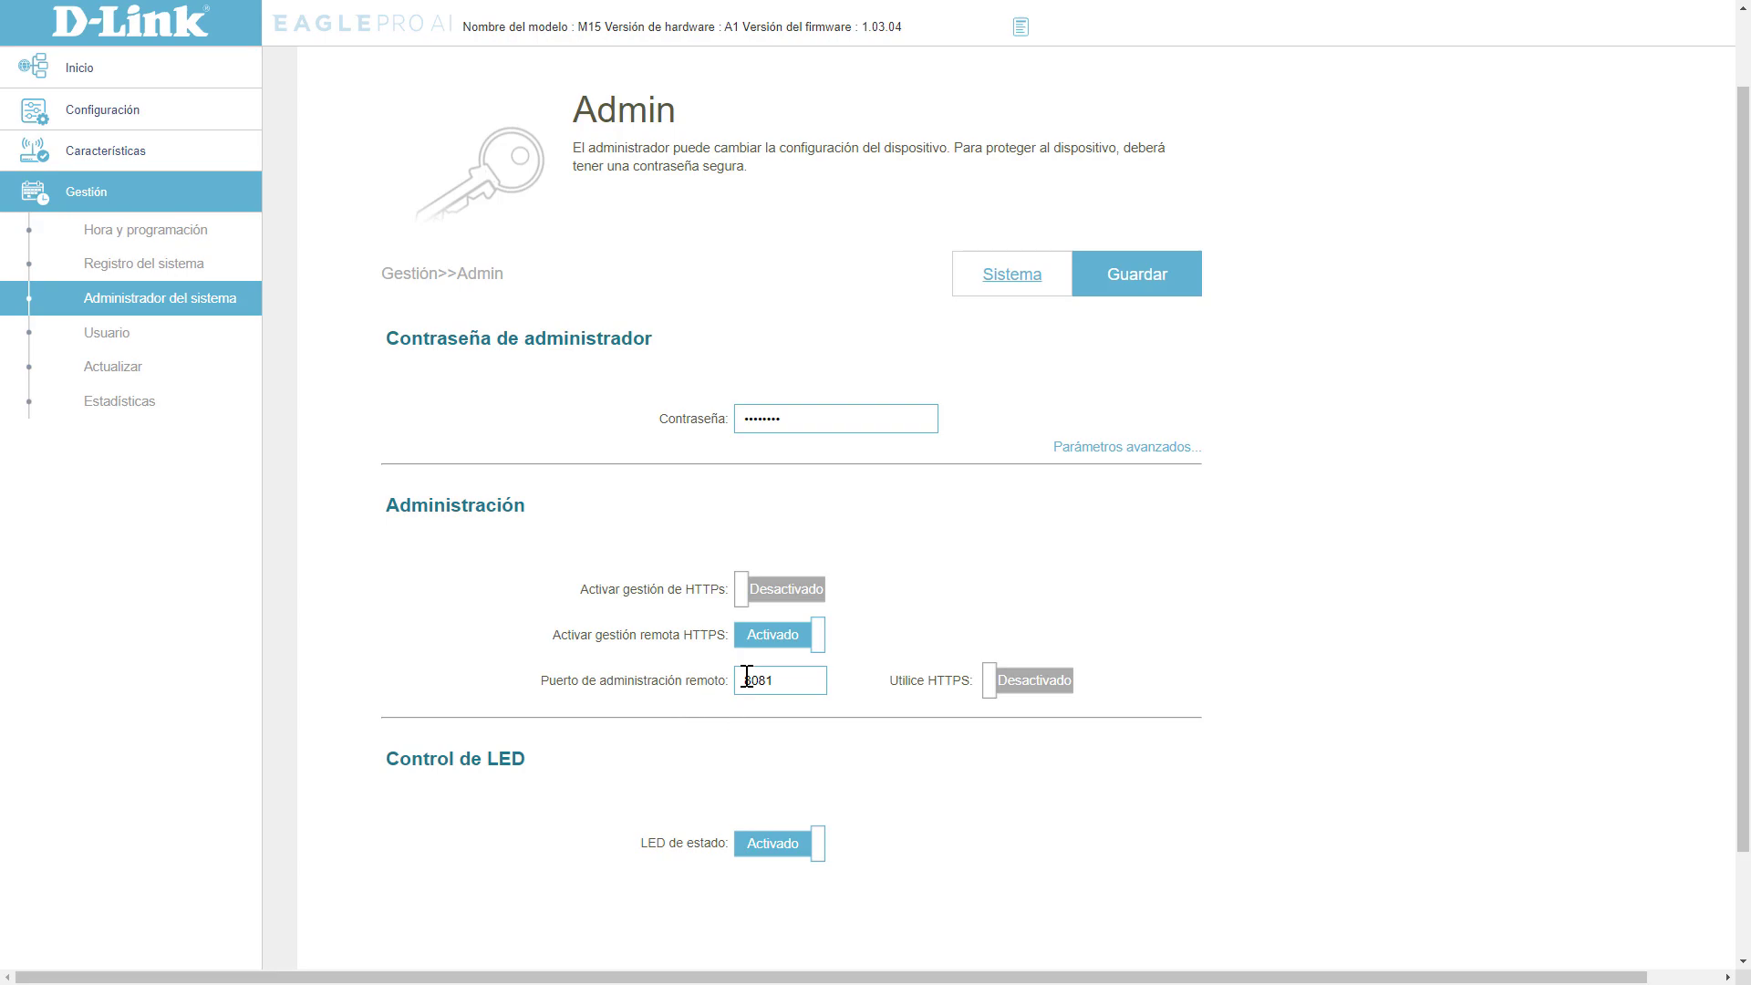
{"action": "left_click_drag", "start_coordinate": [793, 682], "coordinate": [746, 684]}
{"action": "left_click", "coordinate": [1028, 684]}
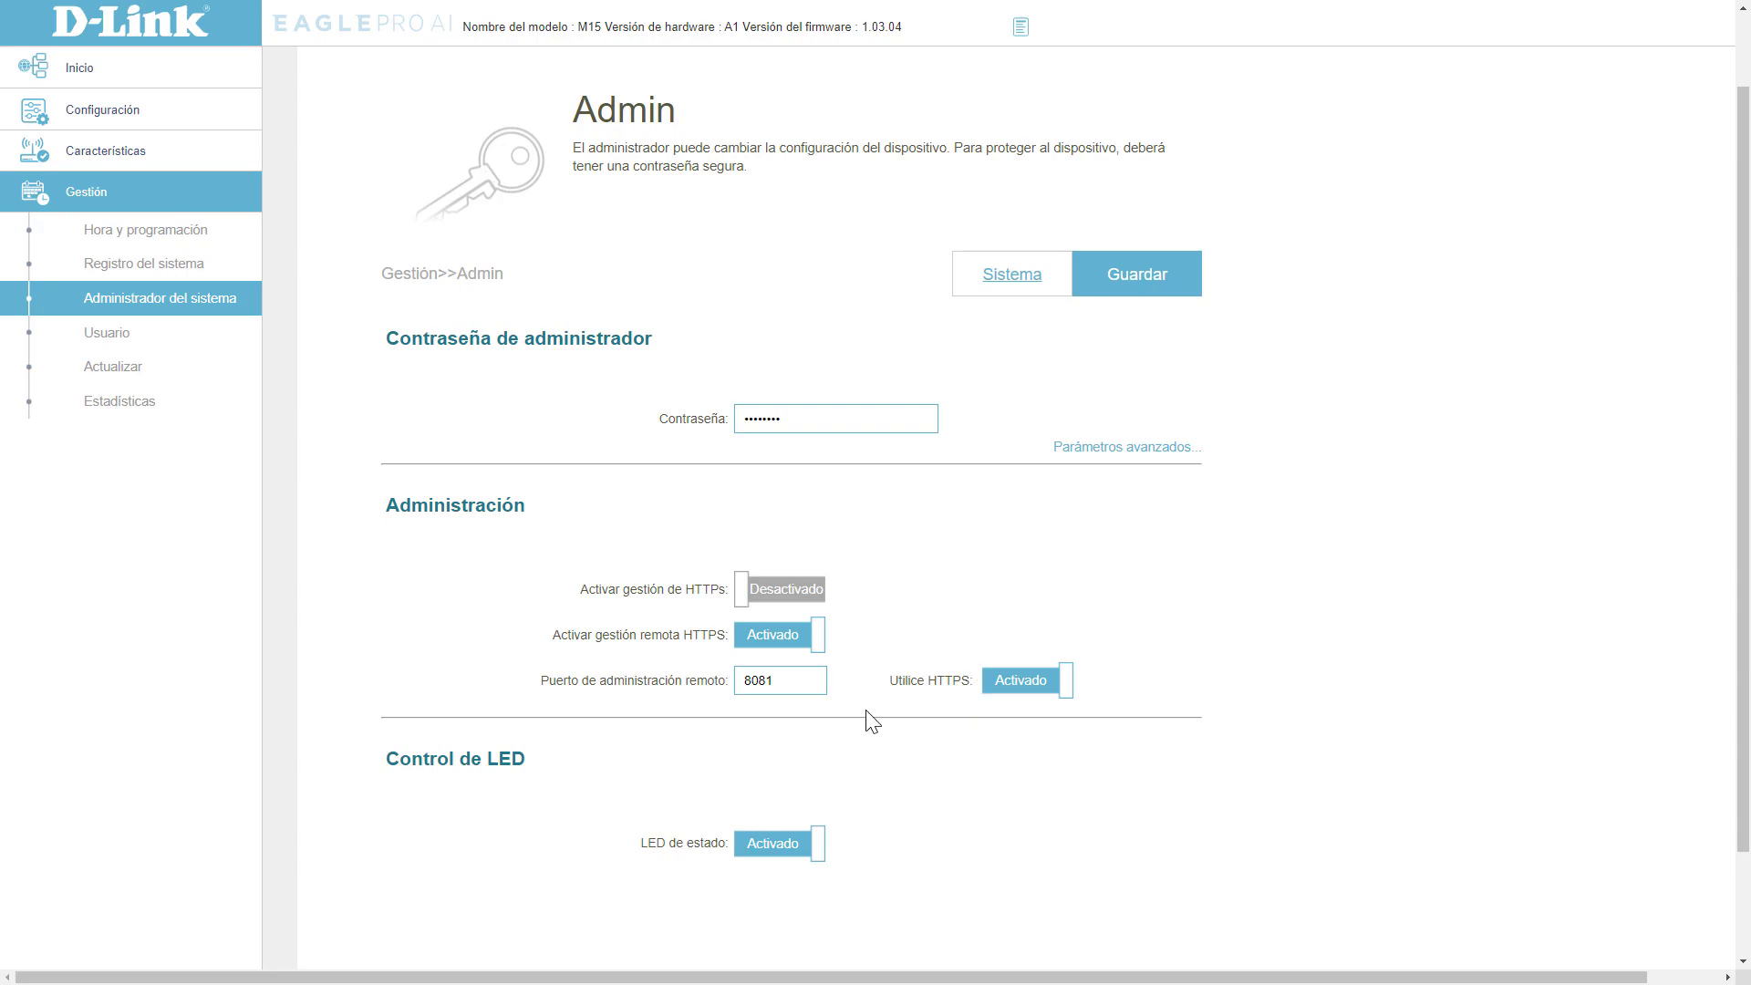
Switch the status LED off and back on, and collapse and re-expand the advanced administrator settings.
{"action": "scroll", "coordinate": [866, 719], "scroll_direction": "down", "scroll_amount": 2}
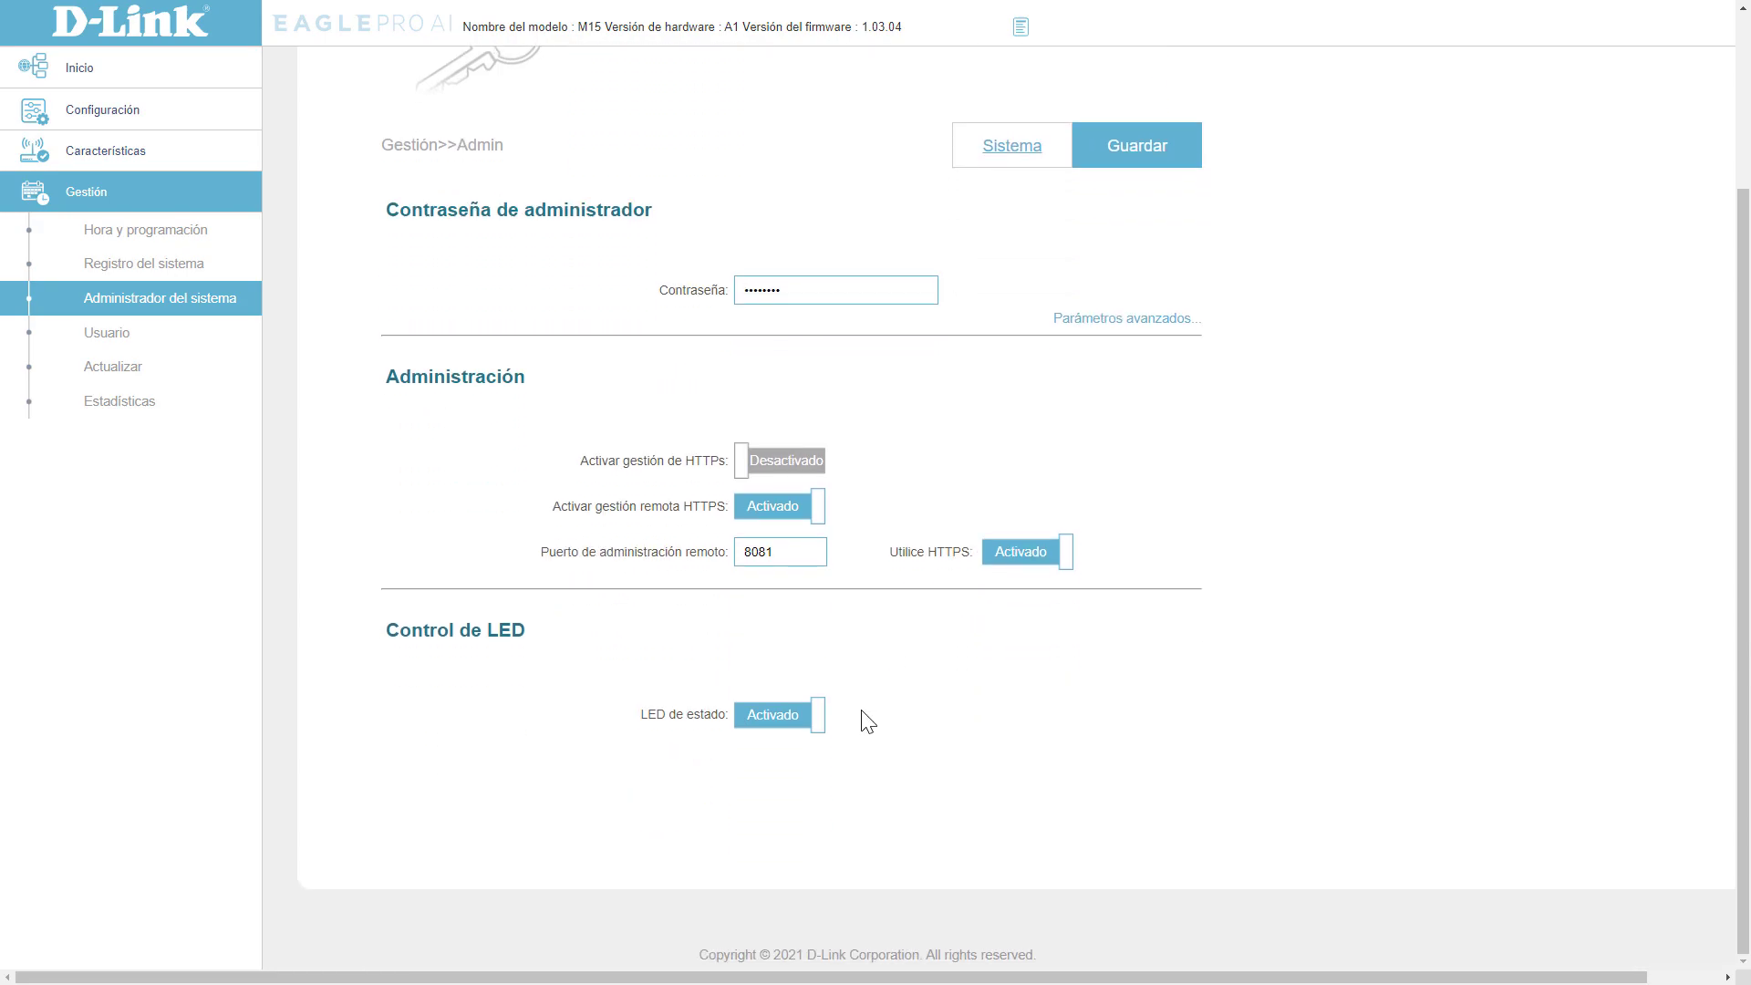
{"action": "left_click", "coordinate": [787, 722]}
{"action": "left_click", "coordinate": [807, 725]}
{"action": "scroll", "coordinate": [1003, 638], "scroll_direction": "up", "scroll_amount": 3}
{"action": "left_click", "coordinate": [1117, 547]}
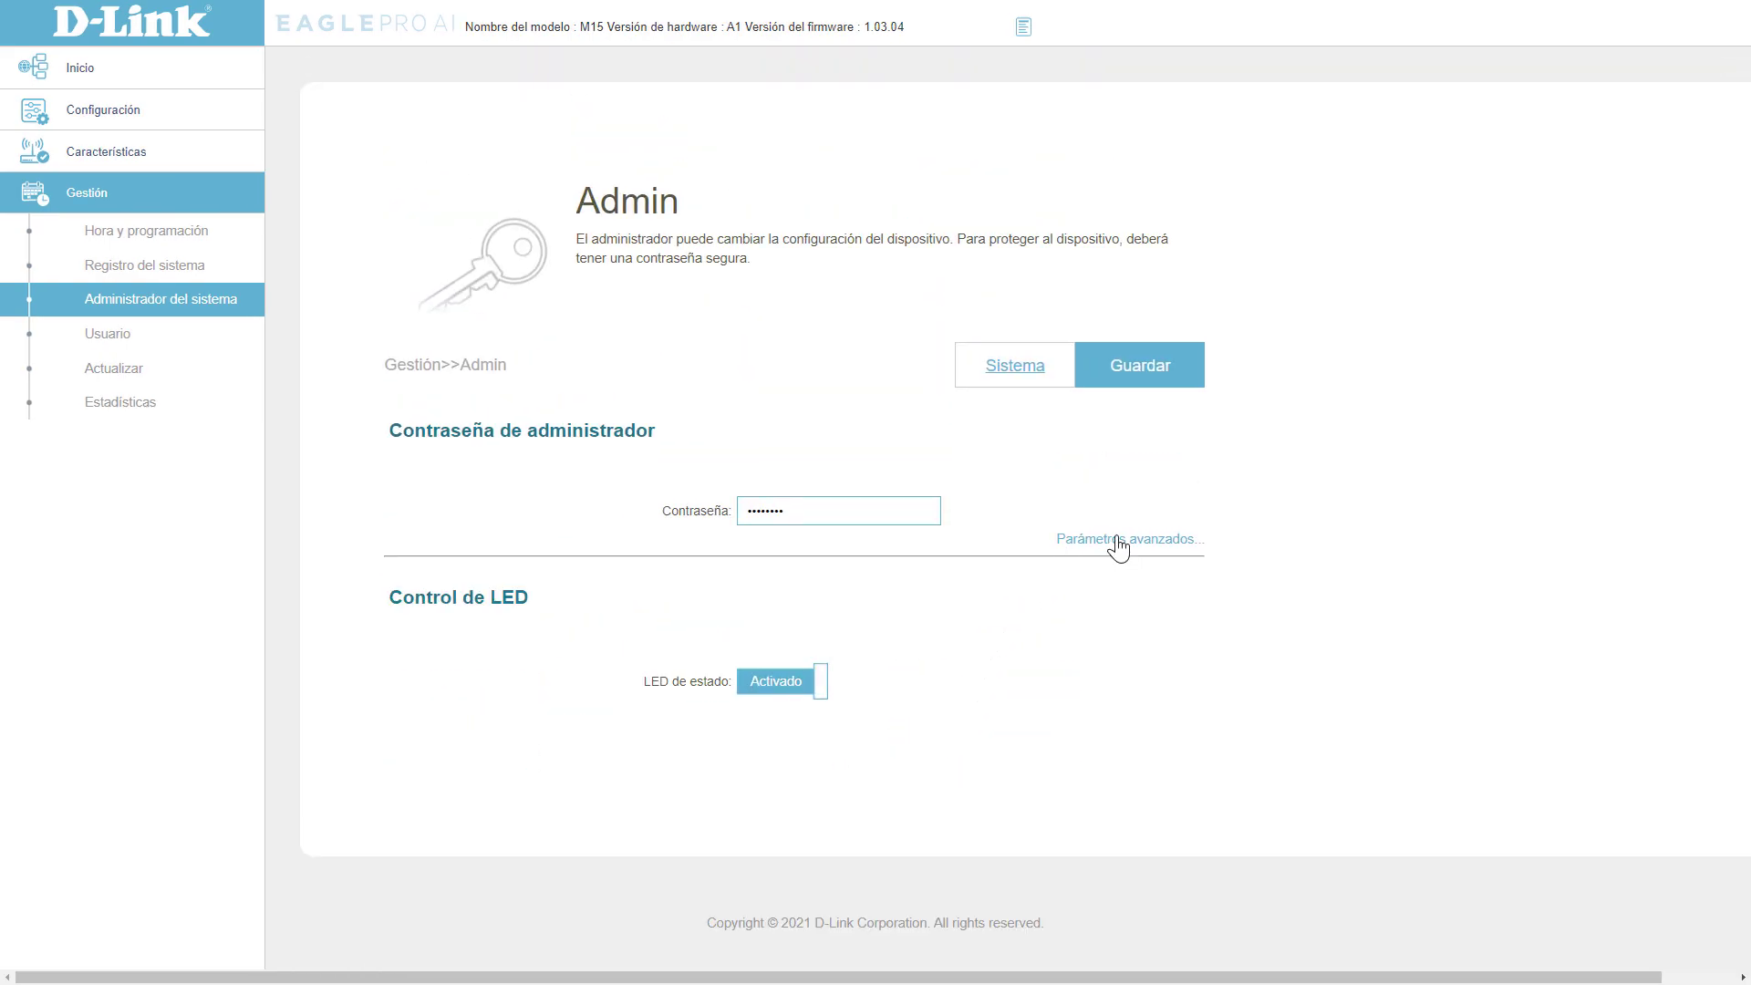
{"action": "left_click", "coordinate": [1117, 539]}
Open the system page, discarding the administrator changes, and try Auto Reboot set to Diaria and to Semanal.
{"action": "left_click", "coordinate": [1020, 370]}
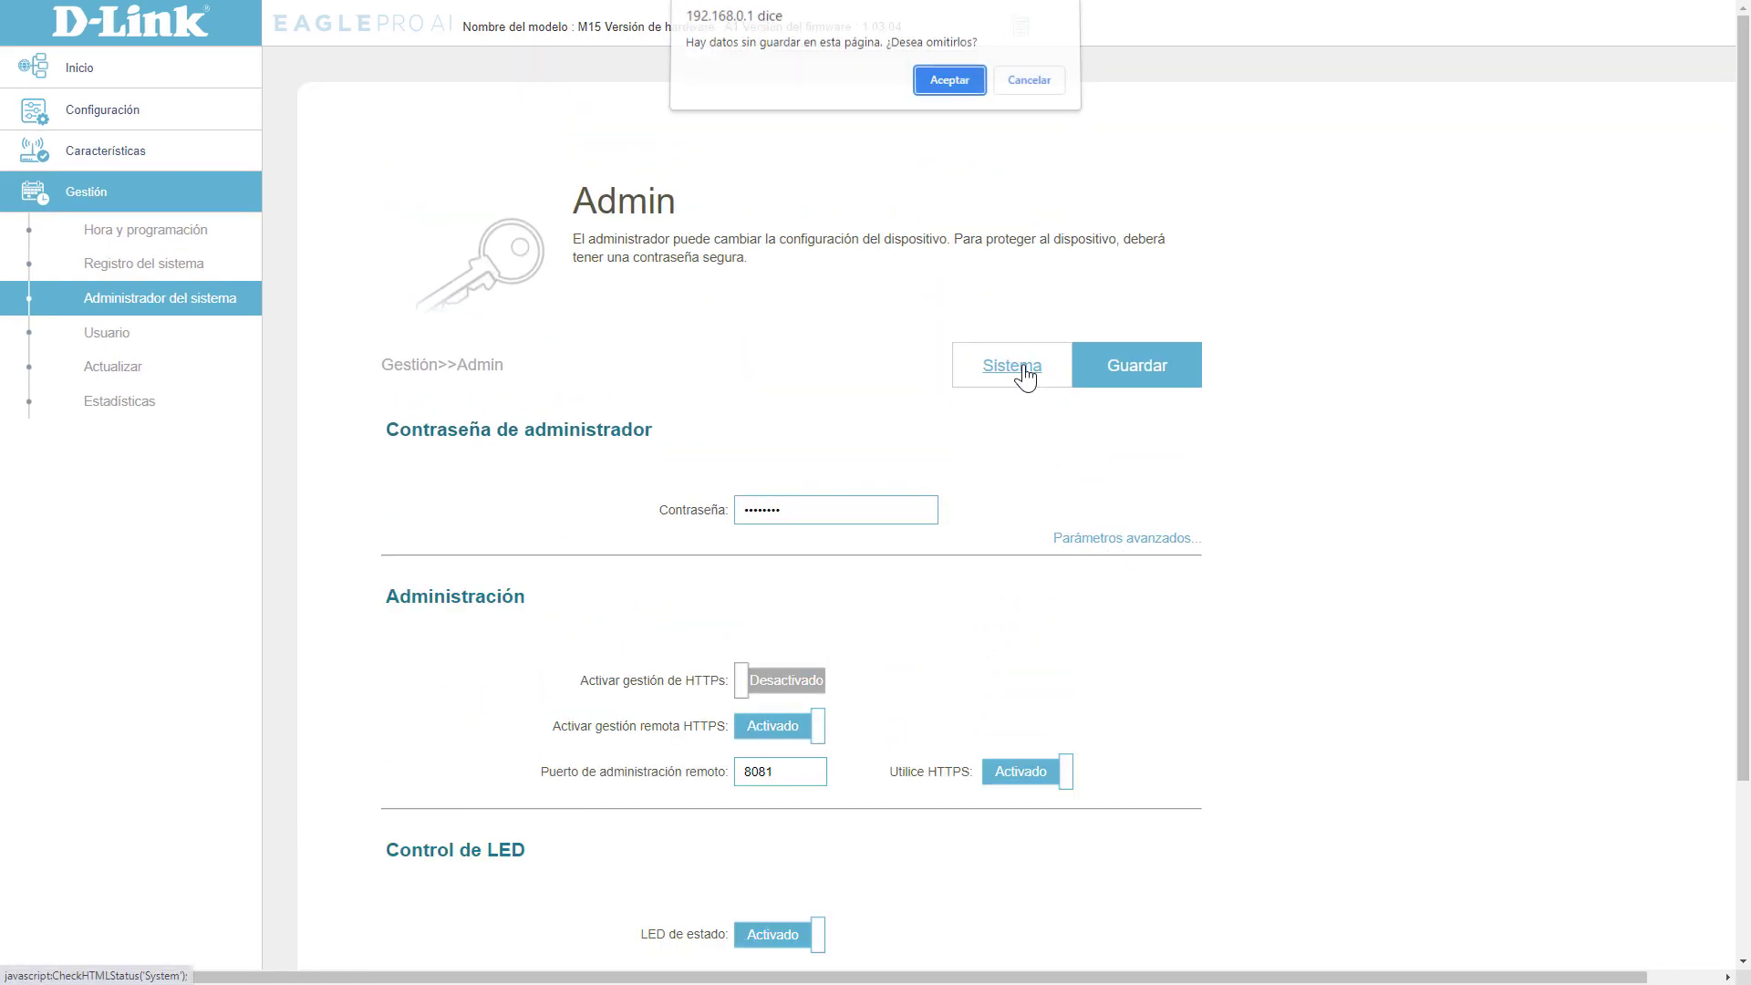
{"action": "left_click", "coordinate": [948, 86]}
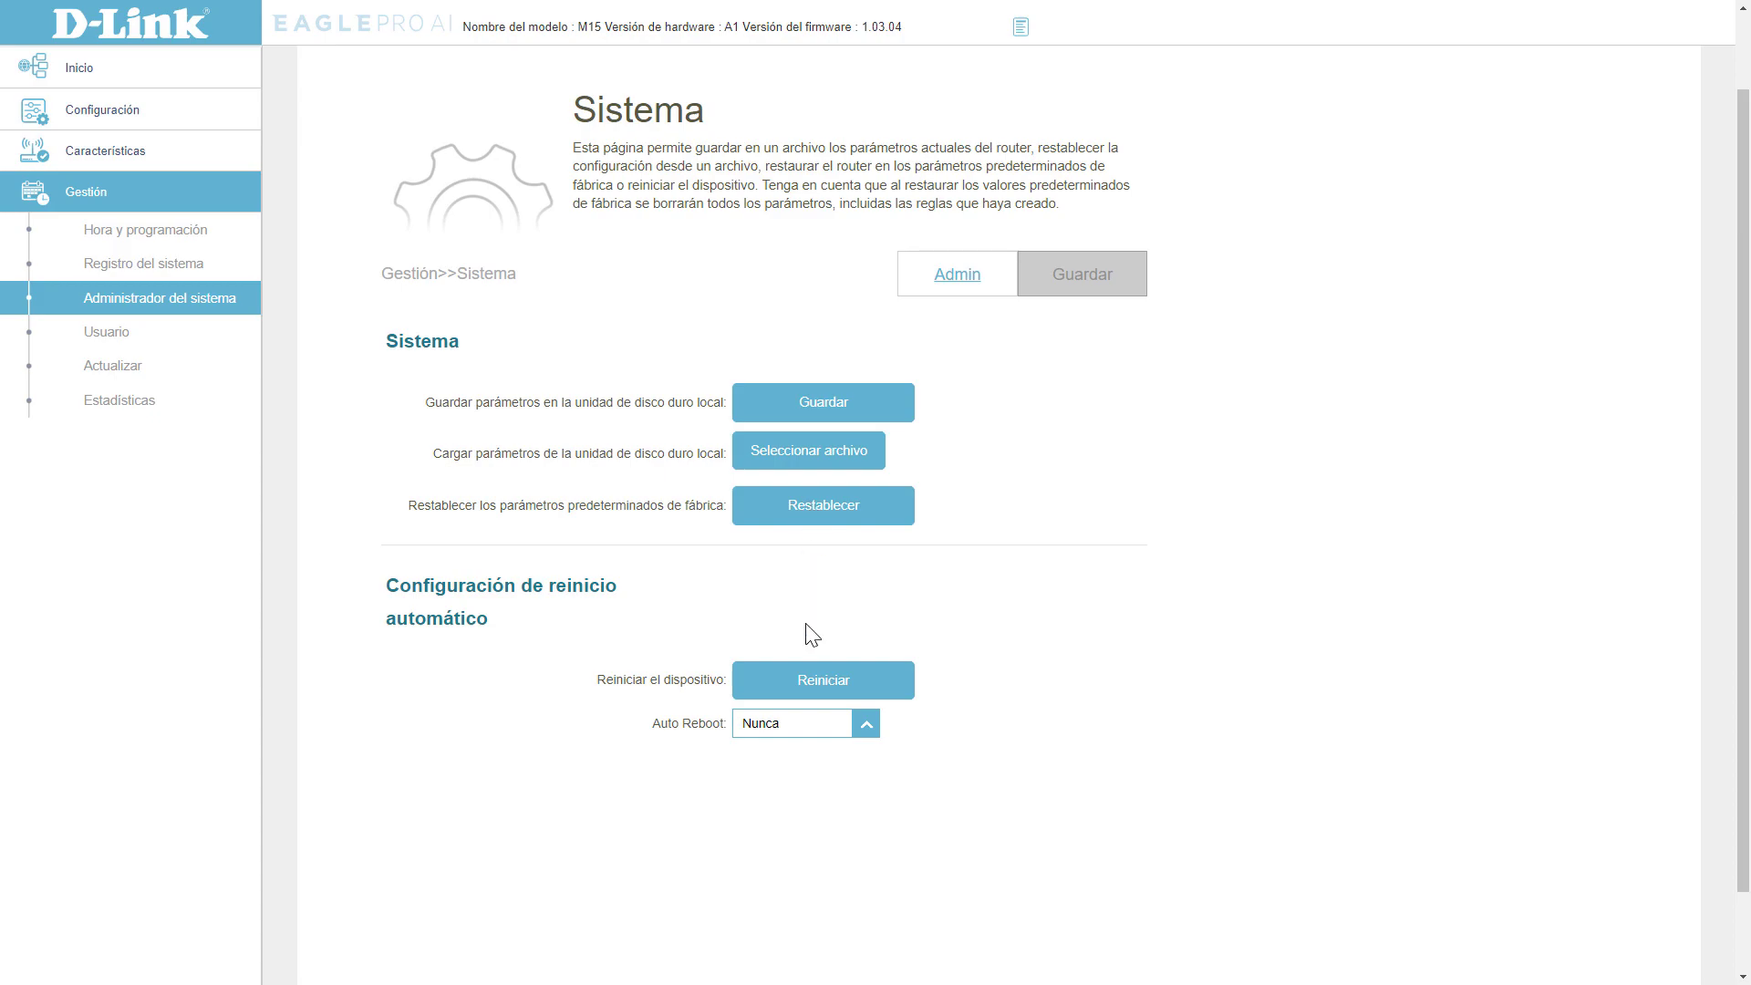
{"action": "scroll", "coordinate": [833, 658], "scroll_direction": "down", "scroll_amount": 1}
{"action": "left_click", "coordinate": [864, 630]}
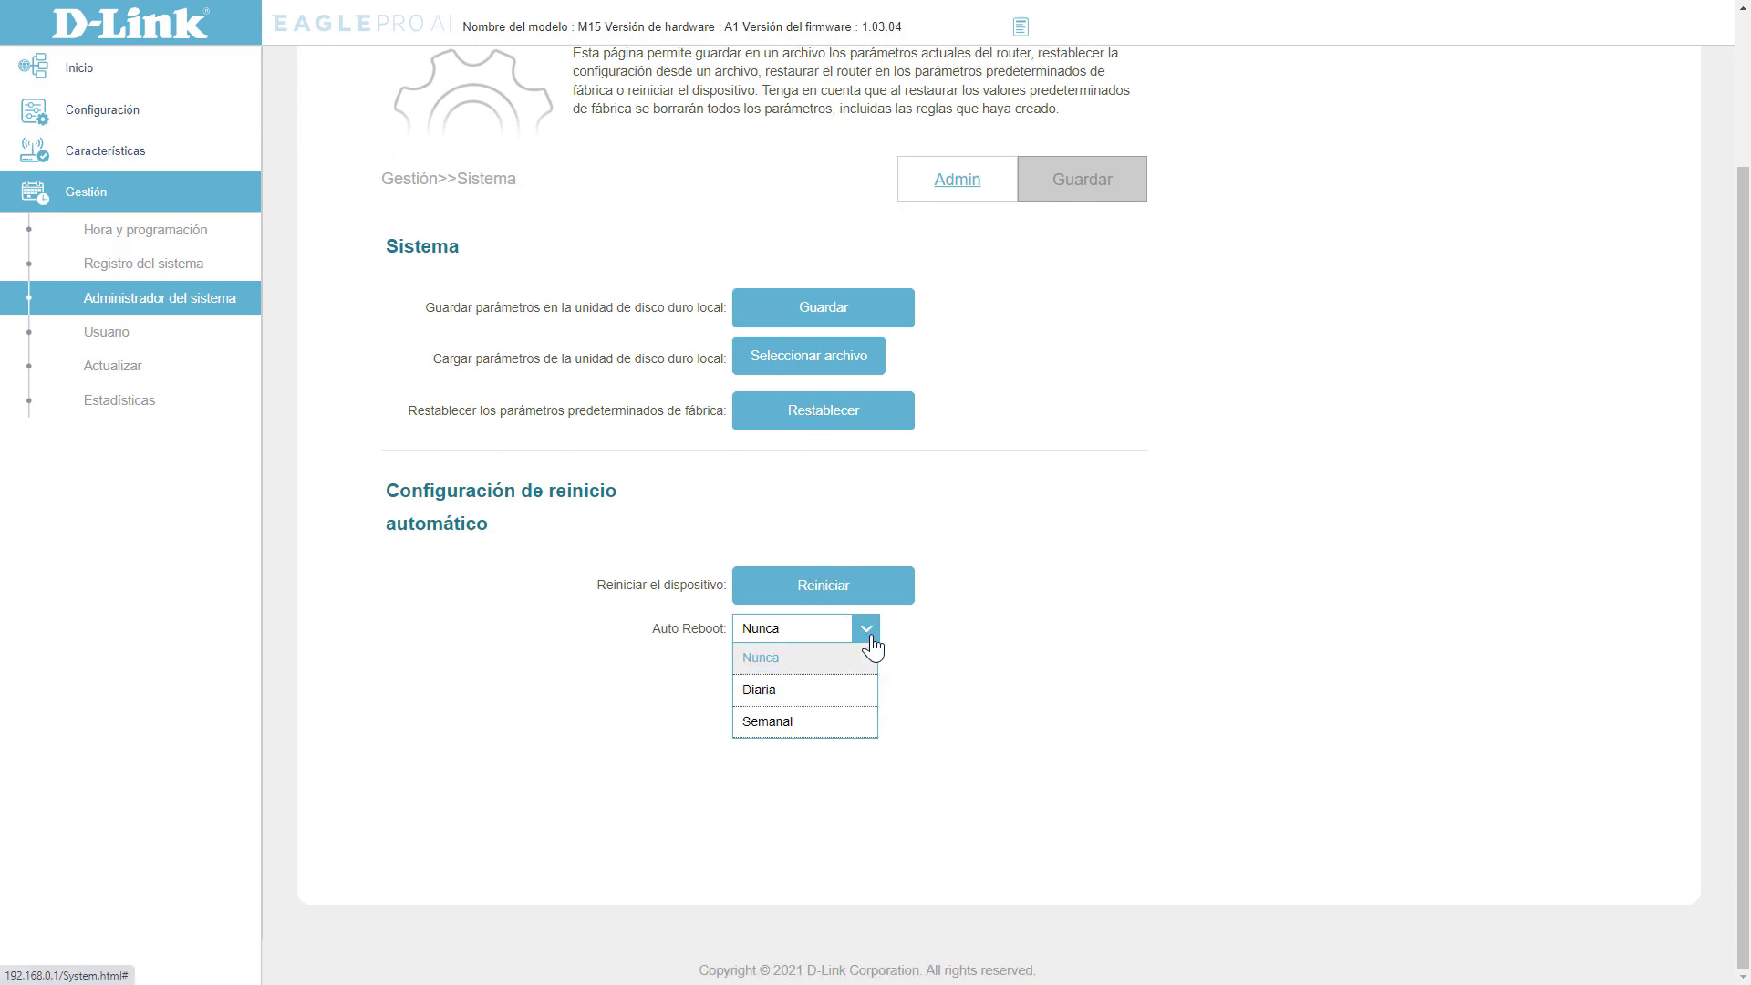
{"action": "left_click", "coordinate": [799, 688]}
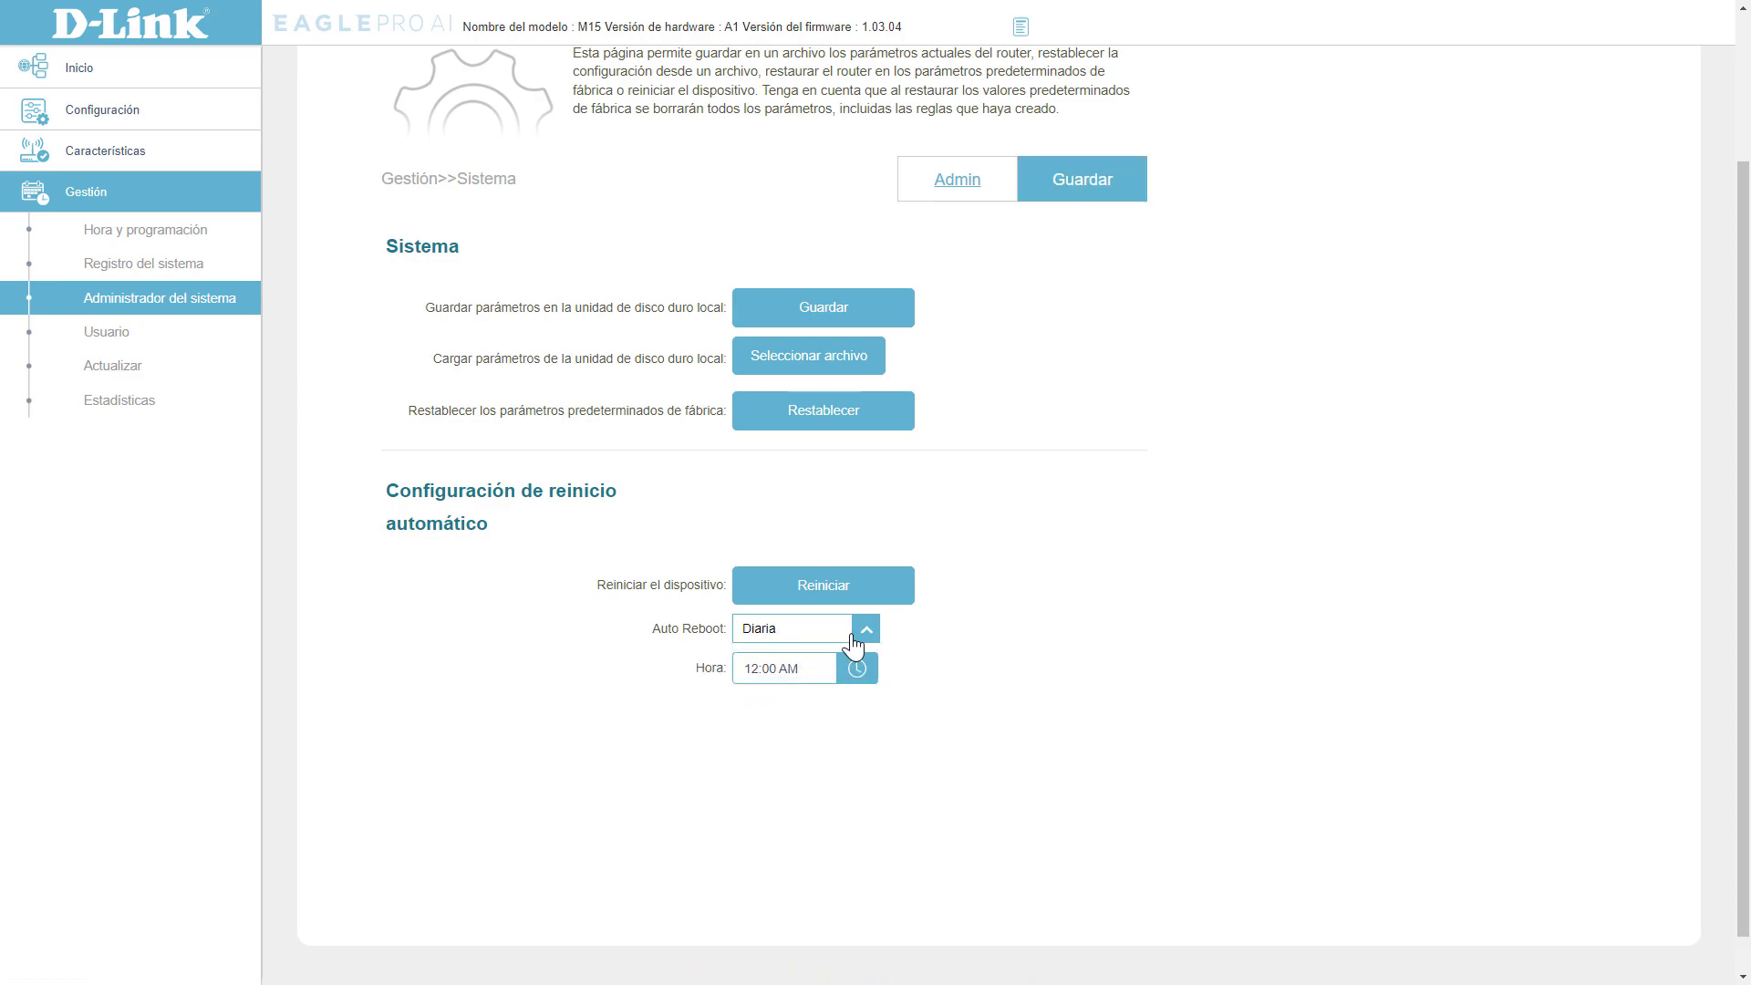
{"action": "left_click", "coordinate": [864, 629]}
{"action": "left_click", "coordinate": [770, 735]}
{"action": "left_click", "coordinate": [800, 676]}
{"action": "left_click", "coordinate": [970, 703]}
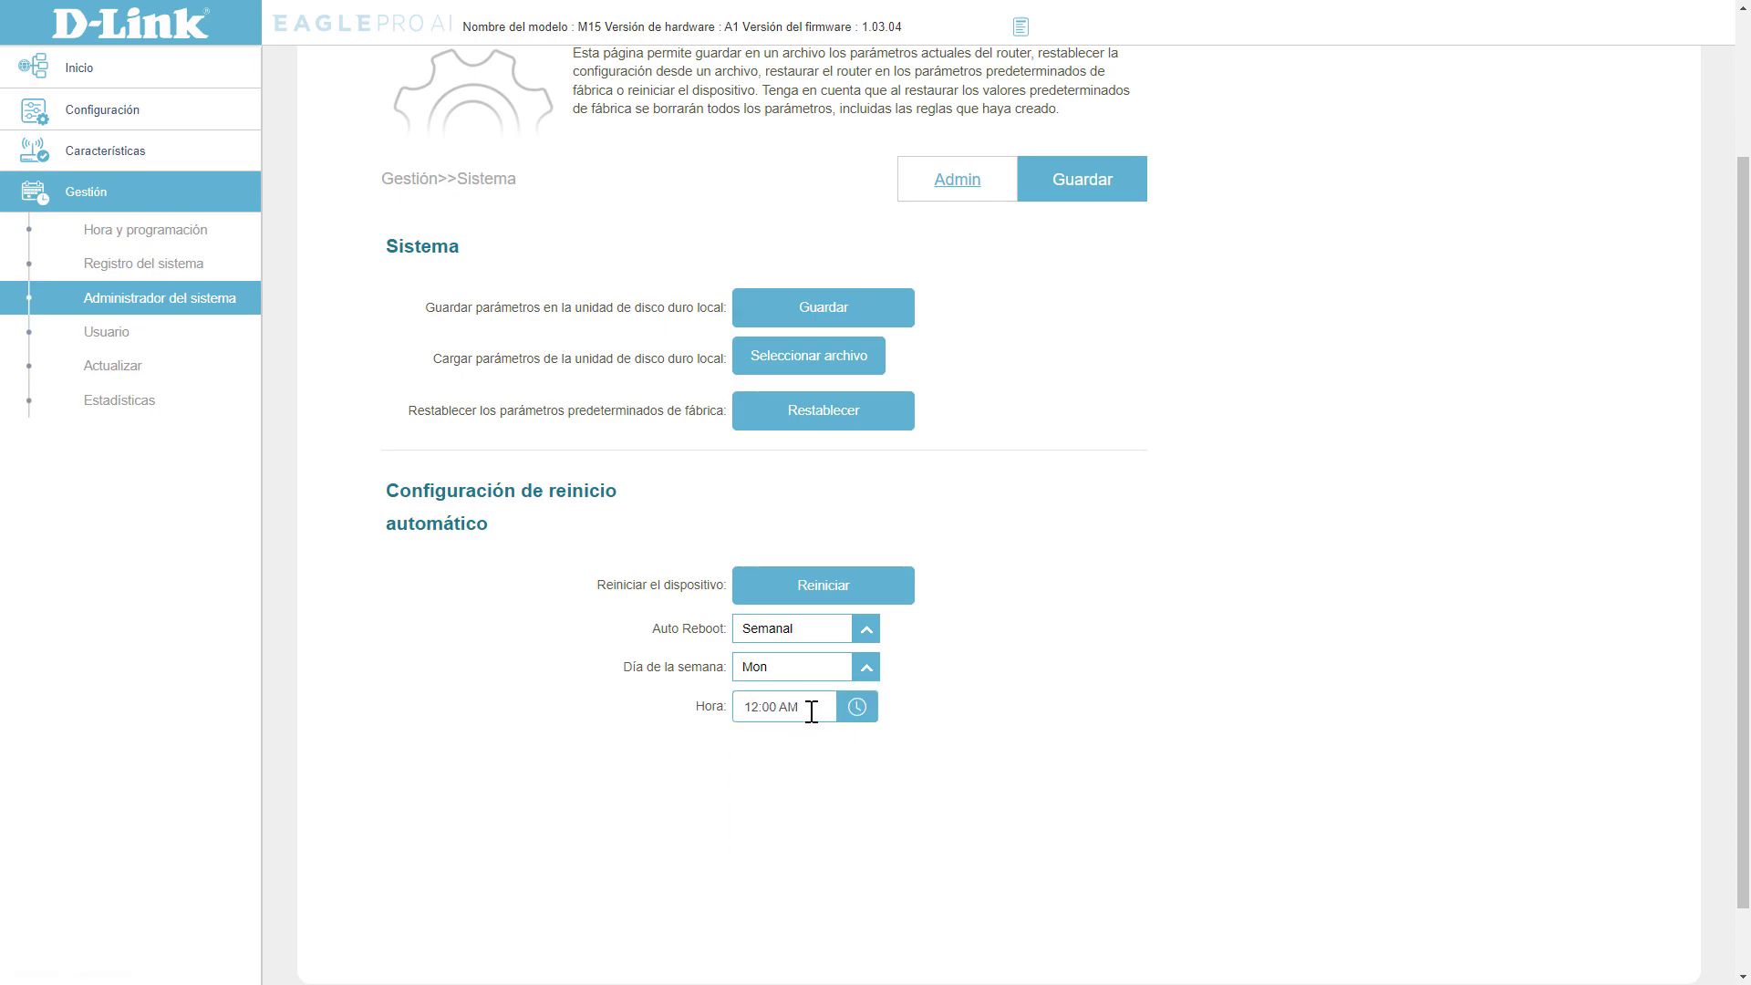
Open the user page, discarding the reboot changes, and view the new user form before closing it unsaved.
{"action": "left_click", "coordinate": [107, 339]}
{"action": "left_click", "coordinate": [945, 88]}
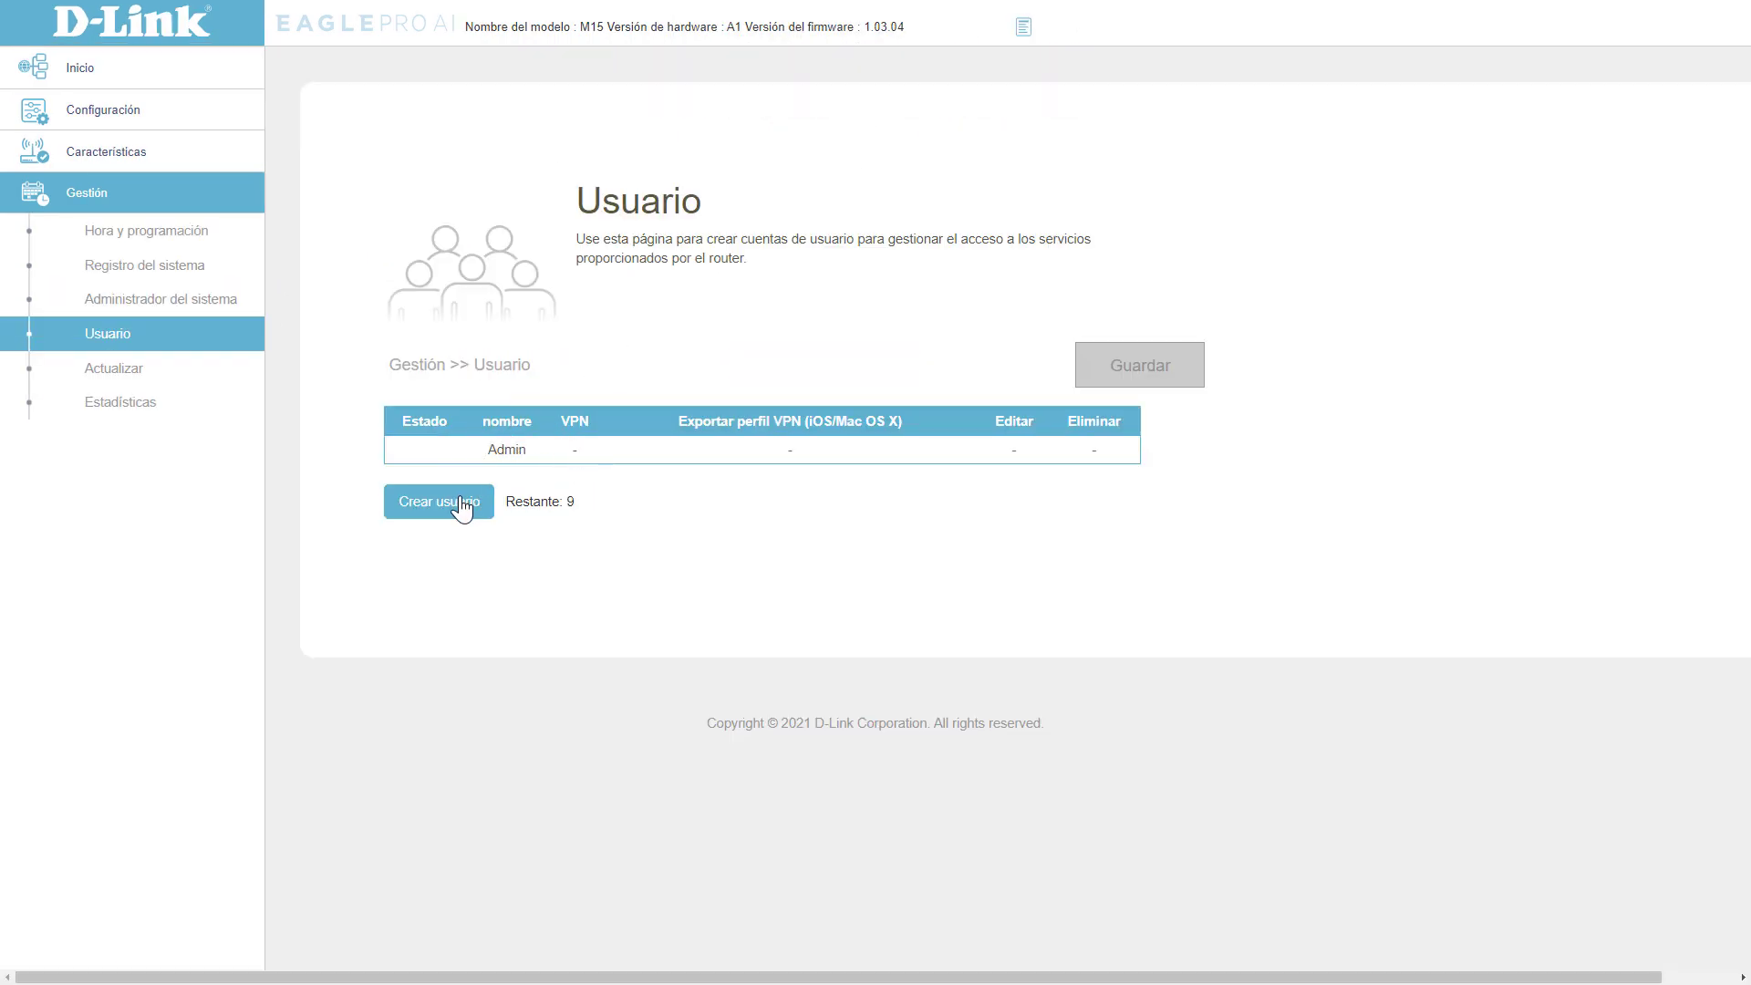
{"action": "left_click", "coordinate": [463, 508]}
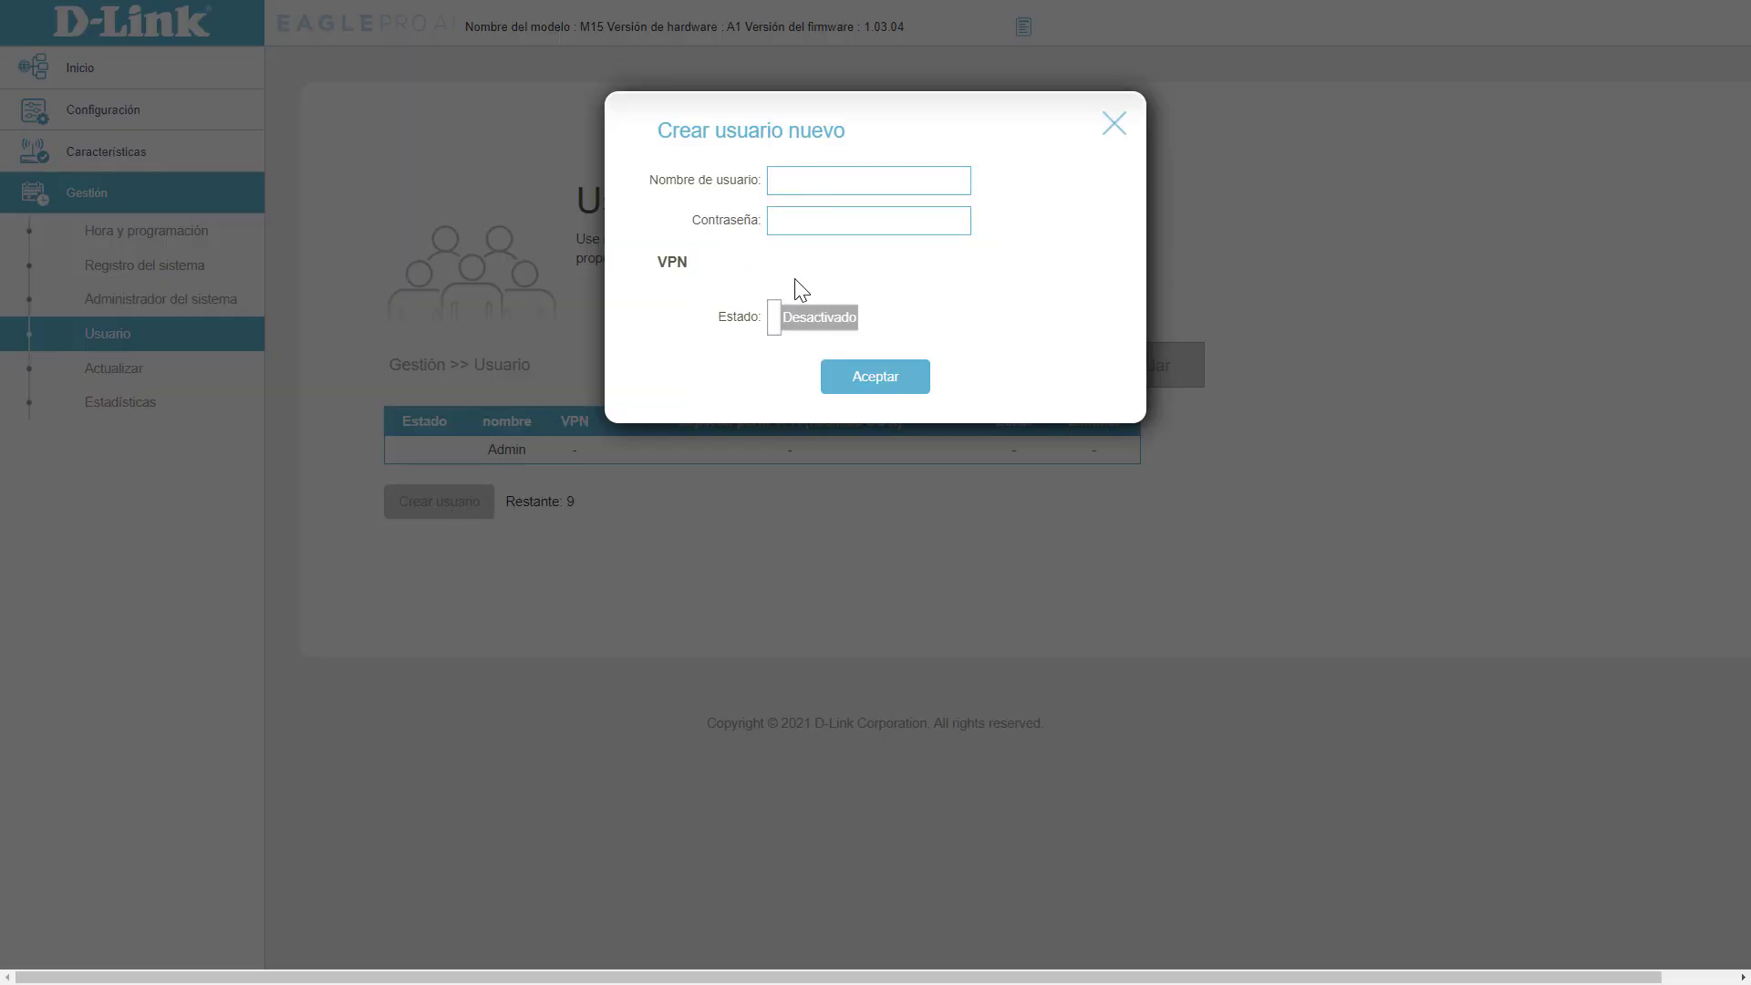
{"action": "left_click", "coordinate": [1111, 125]}
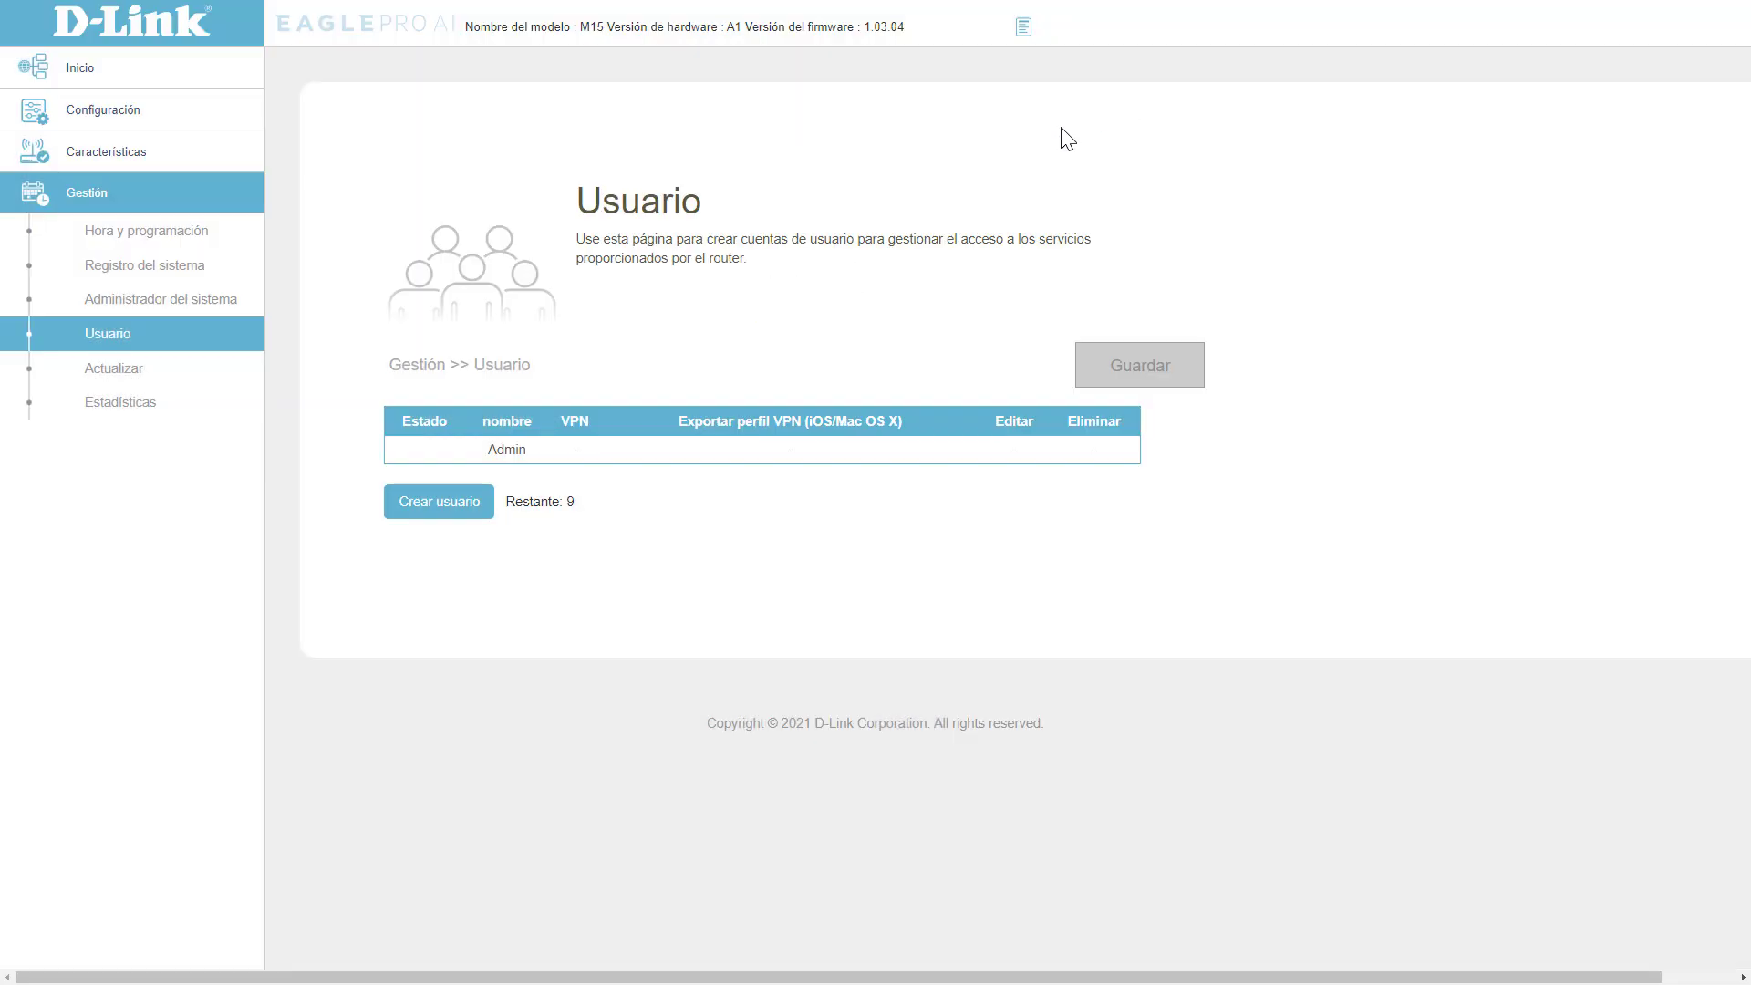
Open the firmware update page and expand its advanced settings to view the manual update options.
{"action": "left_click", "coordinate": [118, 379]}
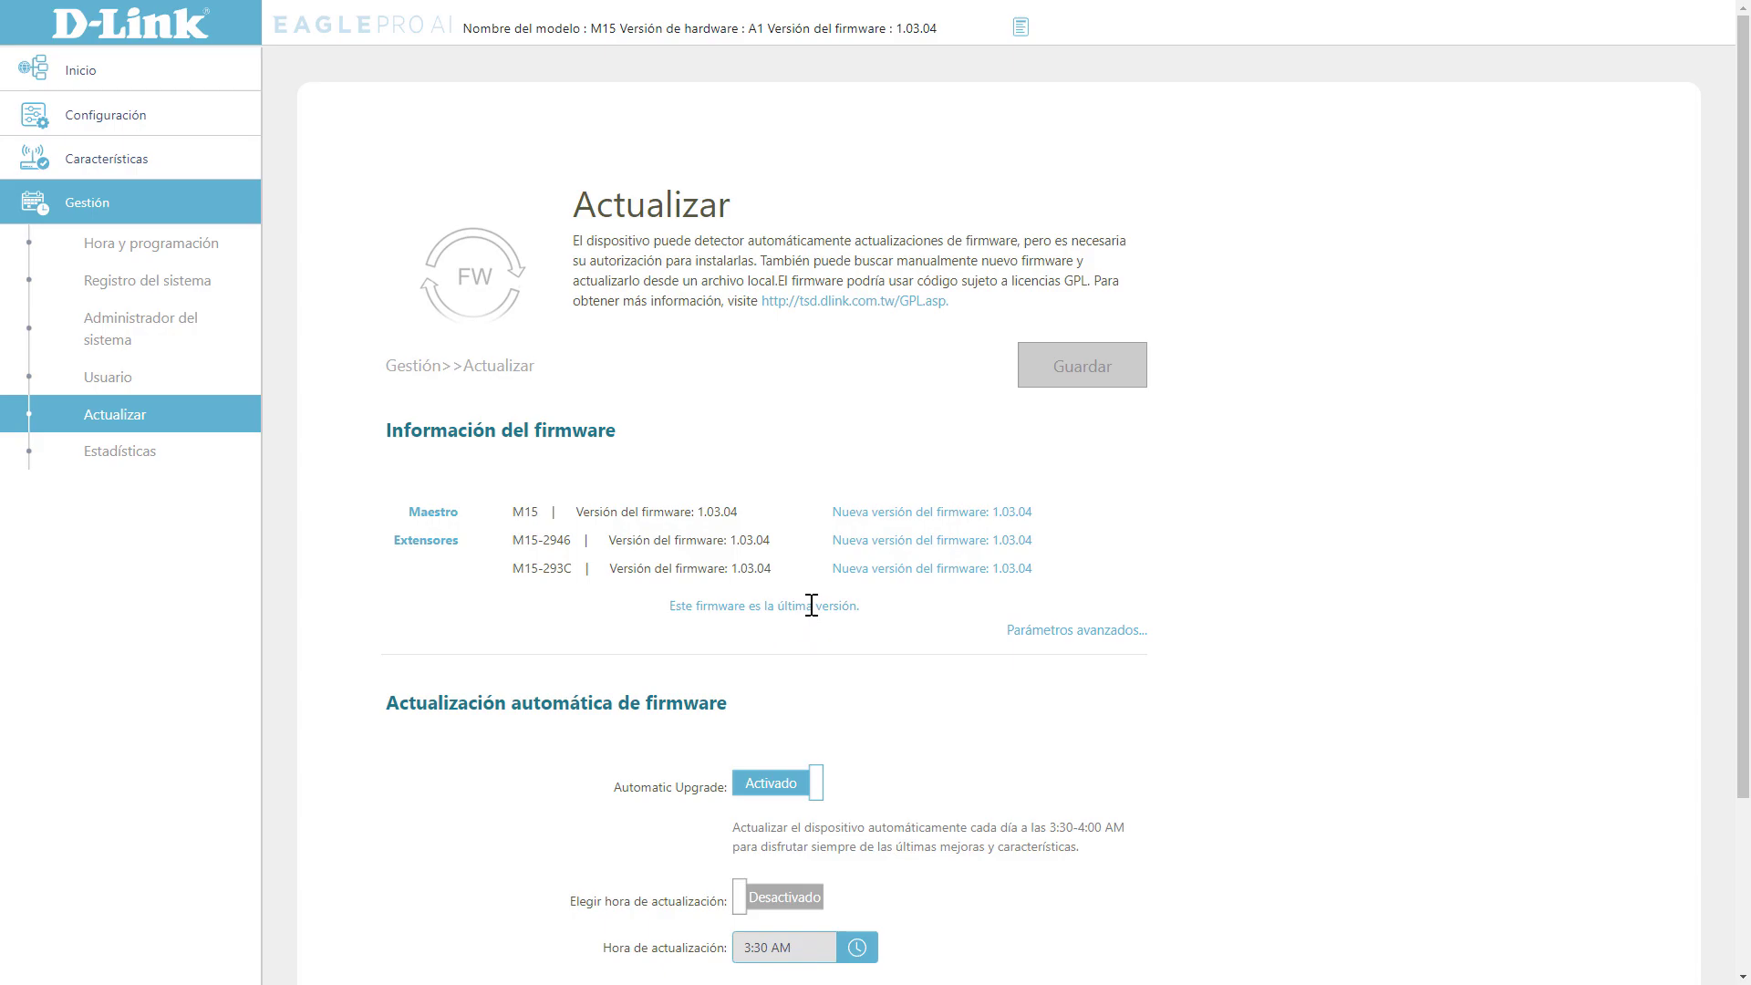
{"action": "left_click", "coordinate": [1038, 631]}
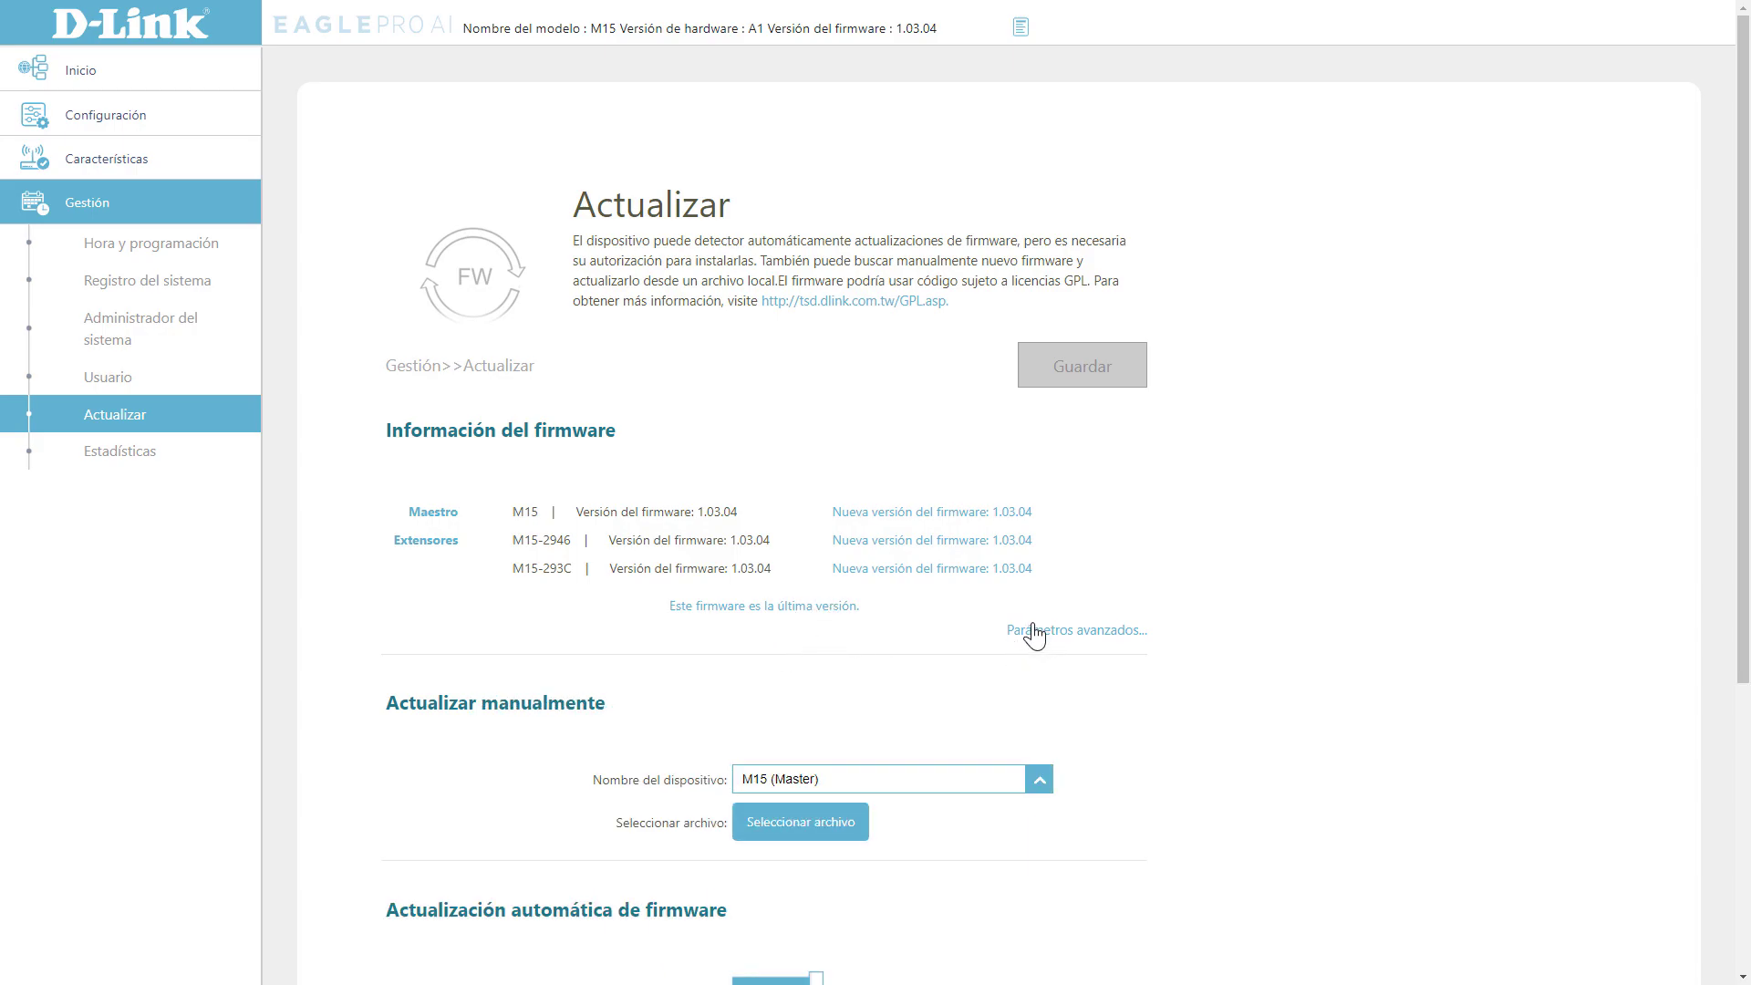
{"action": "scroll", "coordinate": [1038, 629], "scroll_direction": "down", "scroll_amount": 2}
{"action": "scroll", "coordinate": [899, 547], "scroll_direction": "down", "scroll_amount": 2}
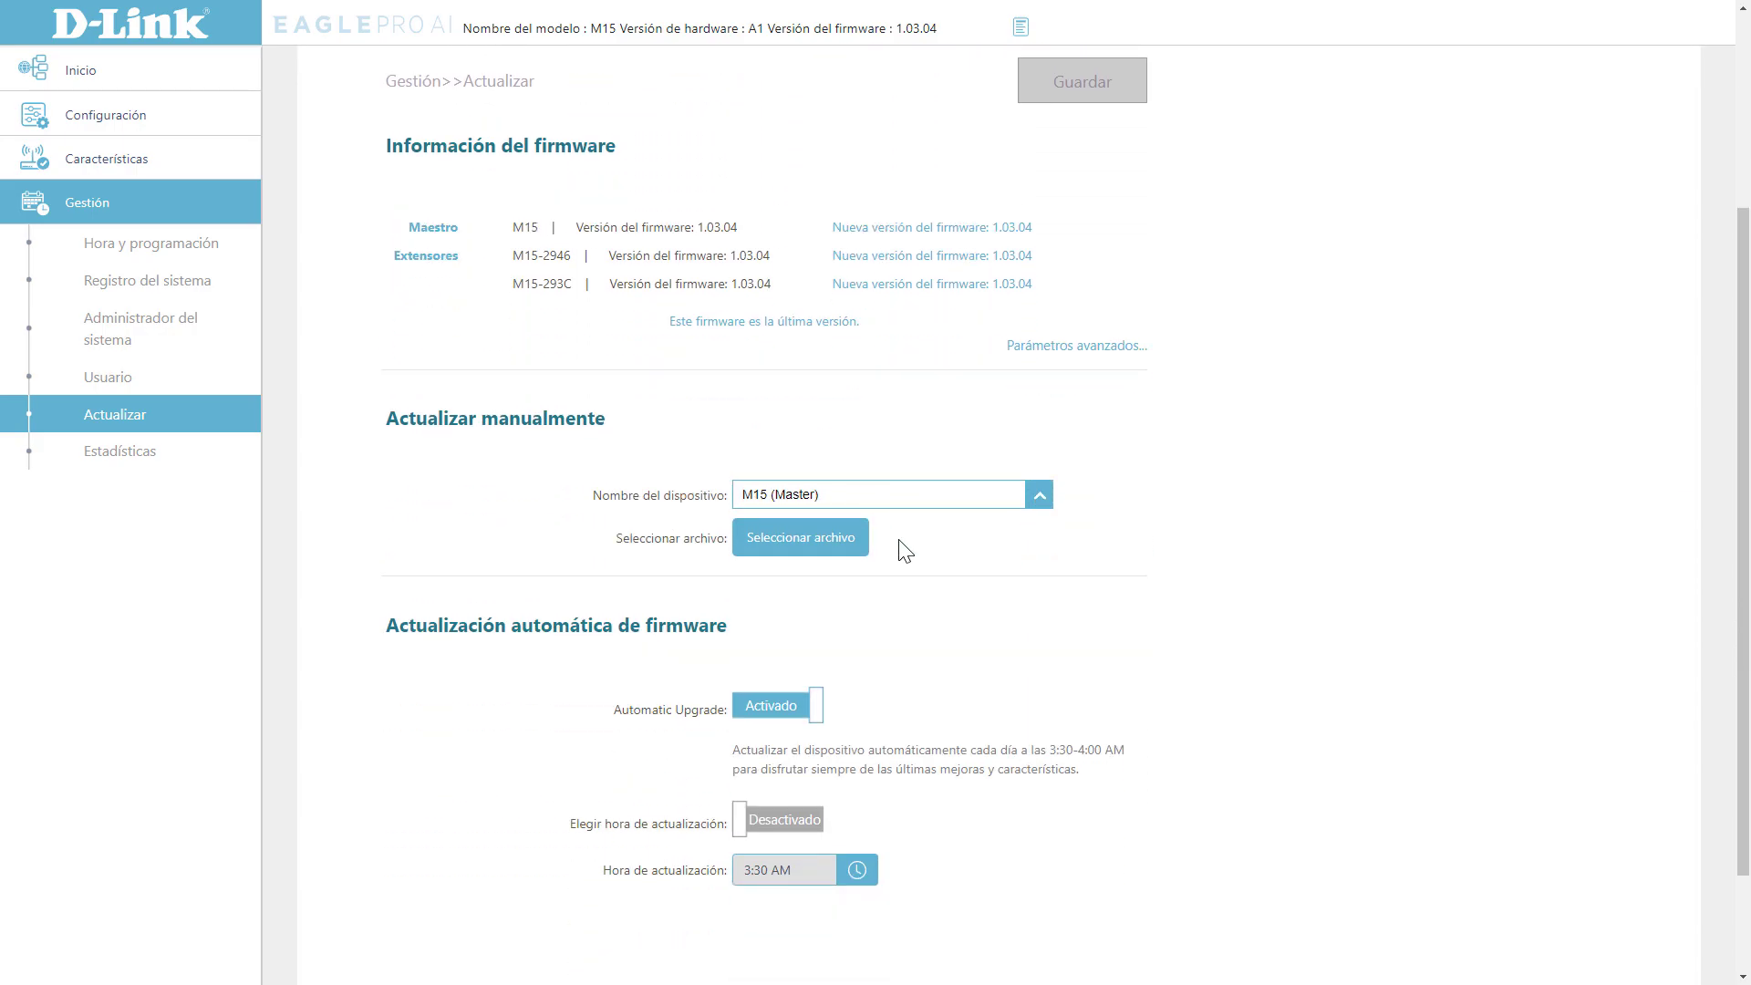
Select the M15-2946 extender as the device for the manual firmware update.
{"action": "left_click", "coordinate": [901, 418]}
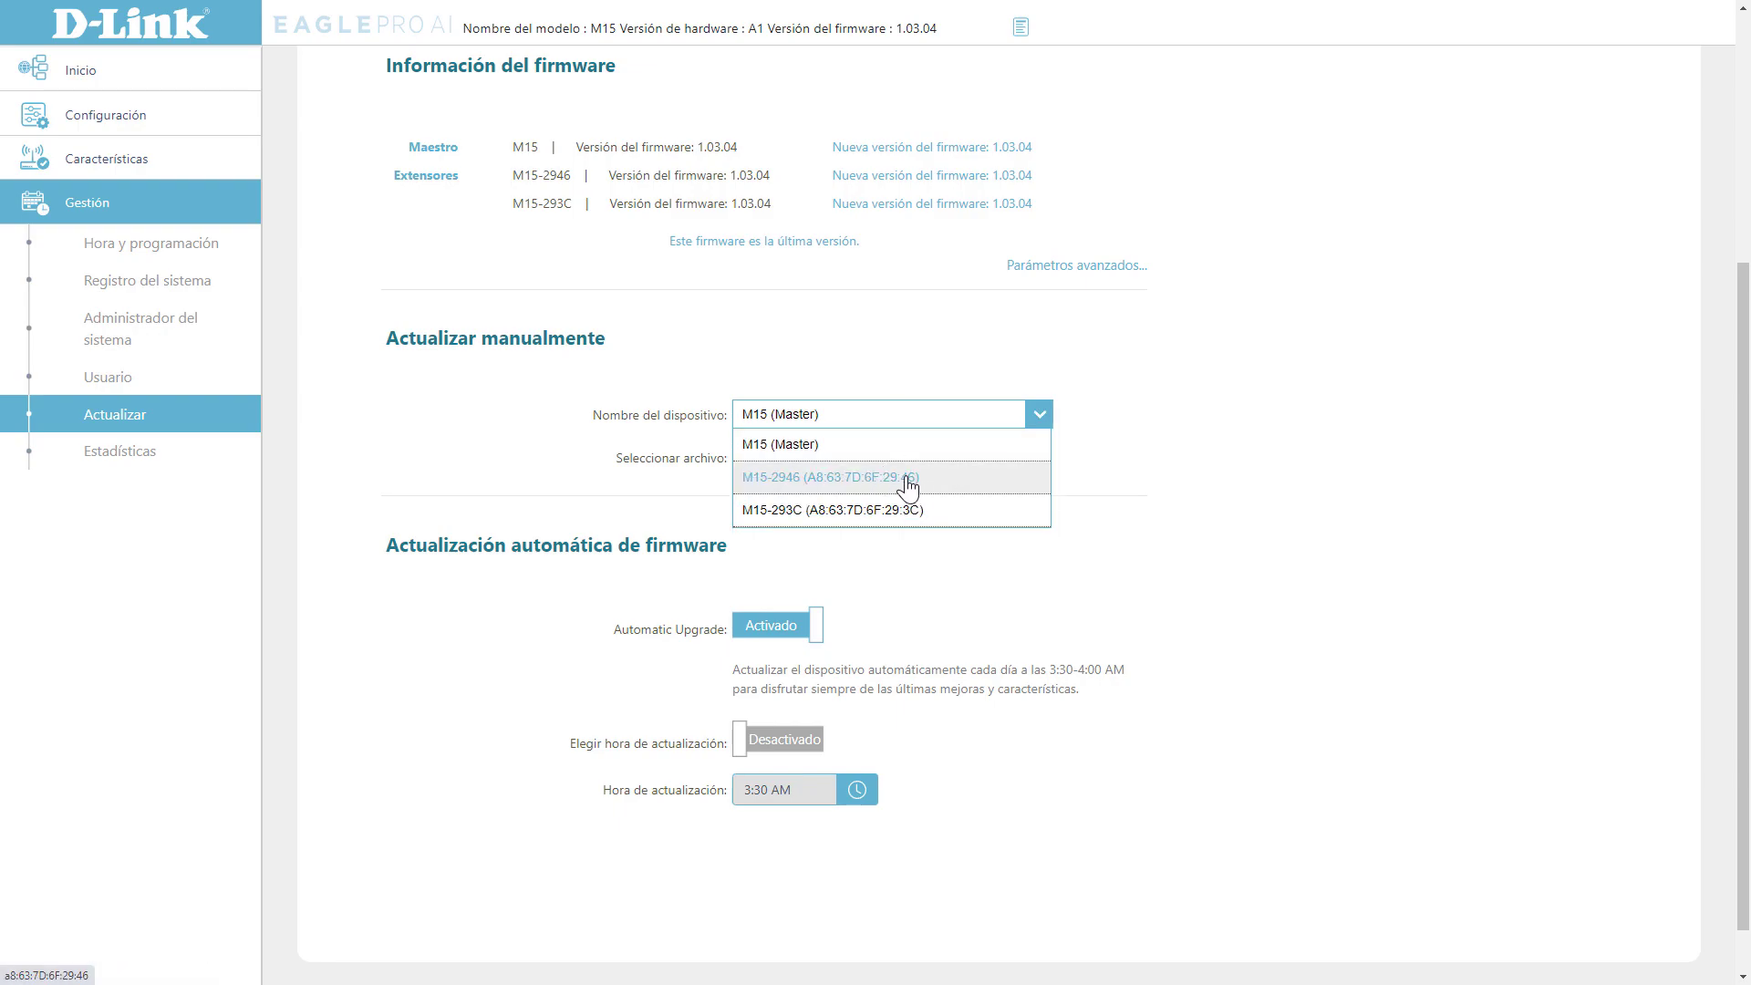
{"action": "left_click", "coordinate": [868, 555]}
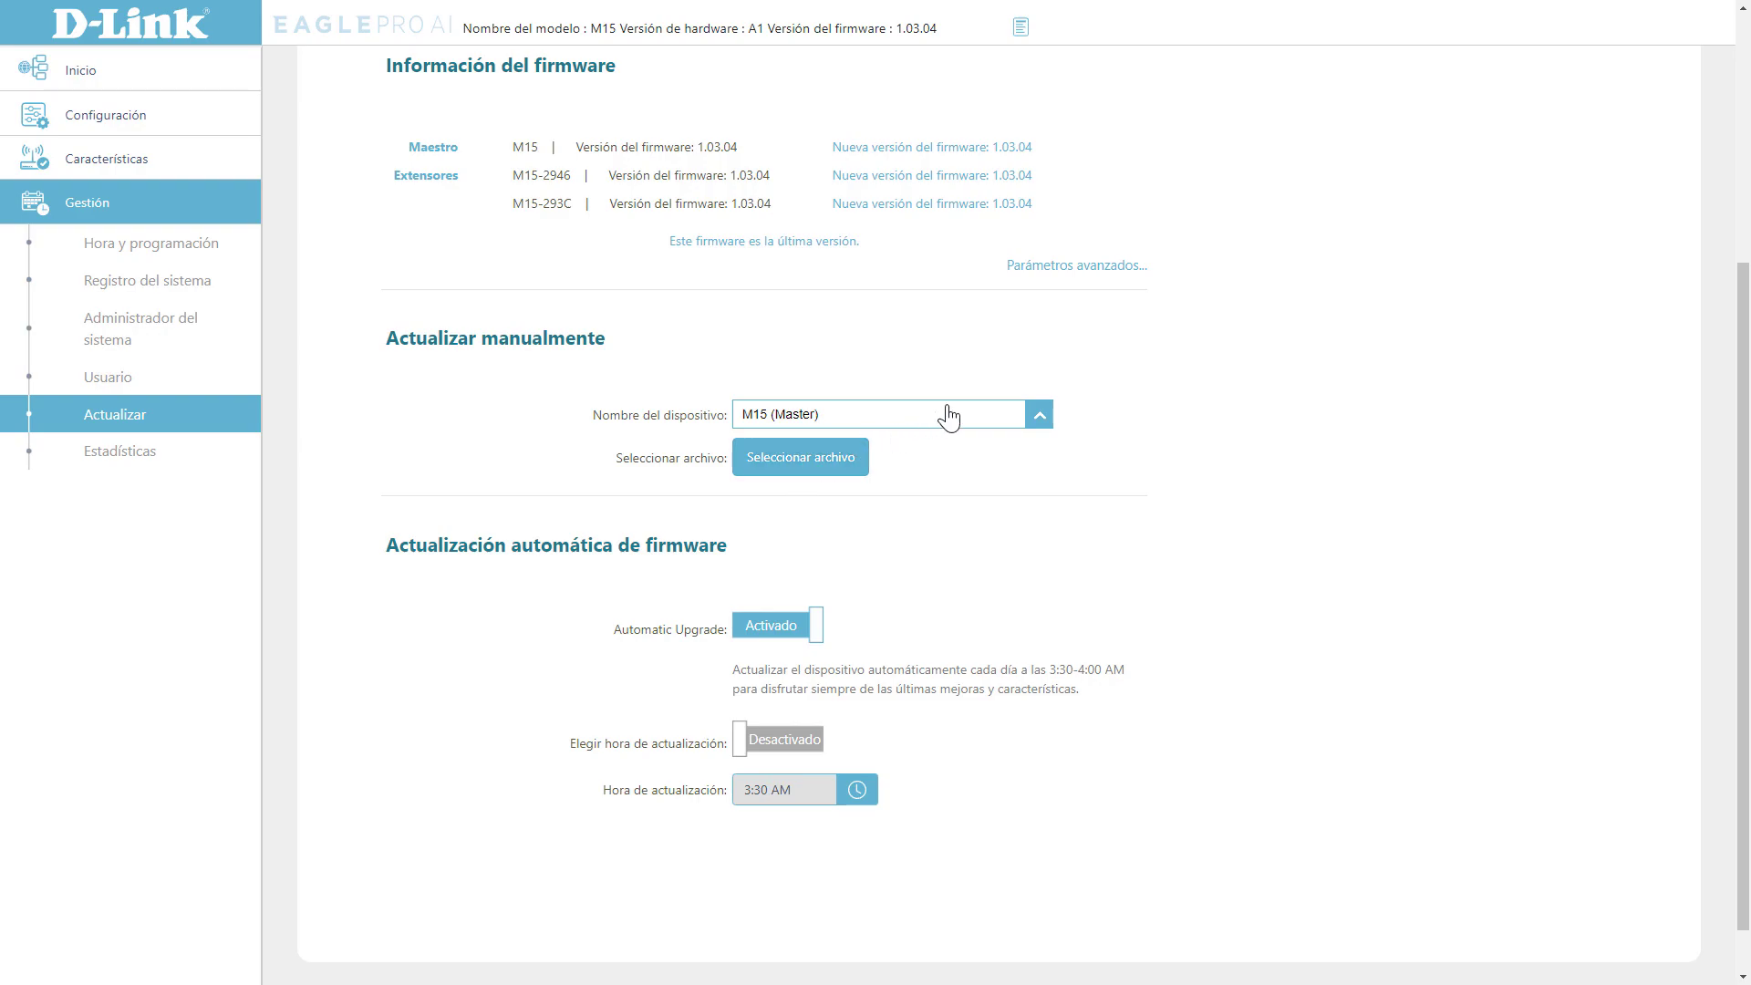
{"action": "left_click", "coordinate": [1044, 412]}
{"action": "left_click", "coordinate": [891, 477]}
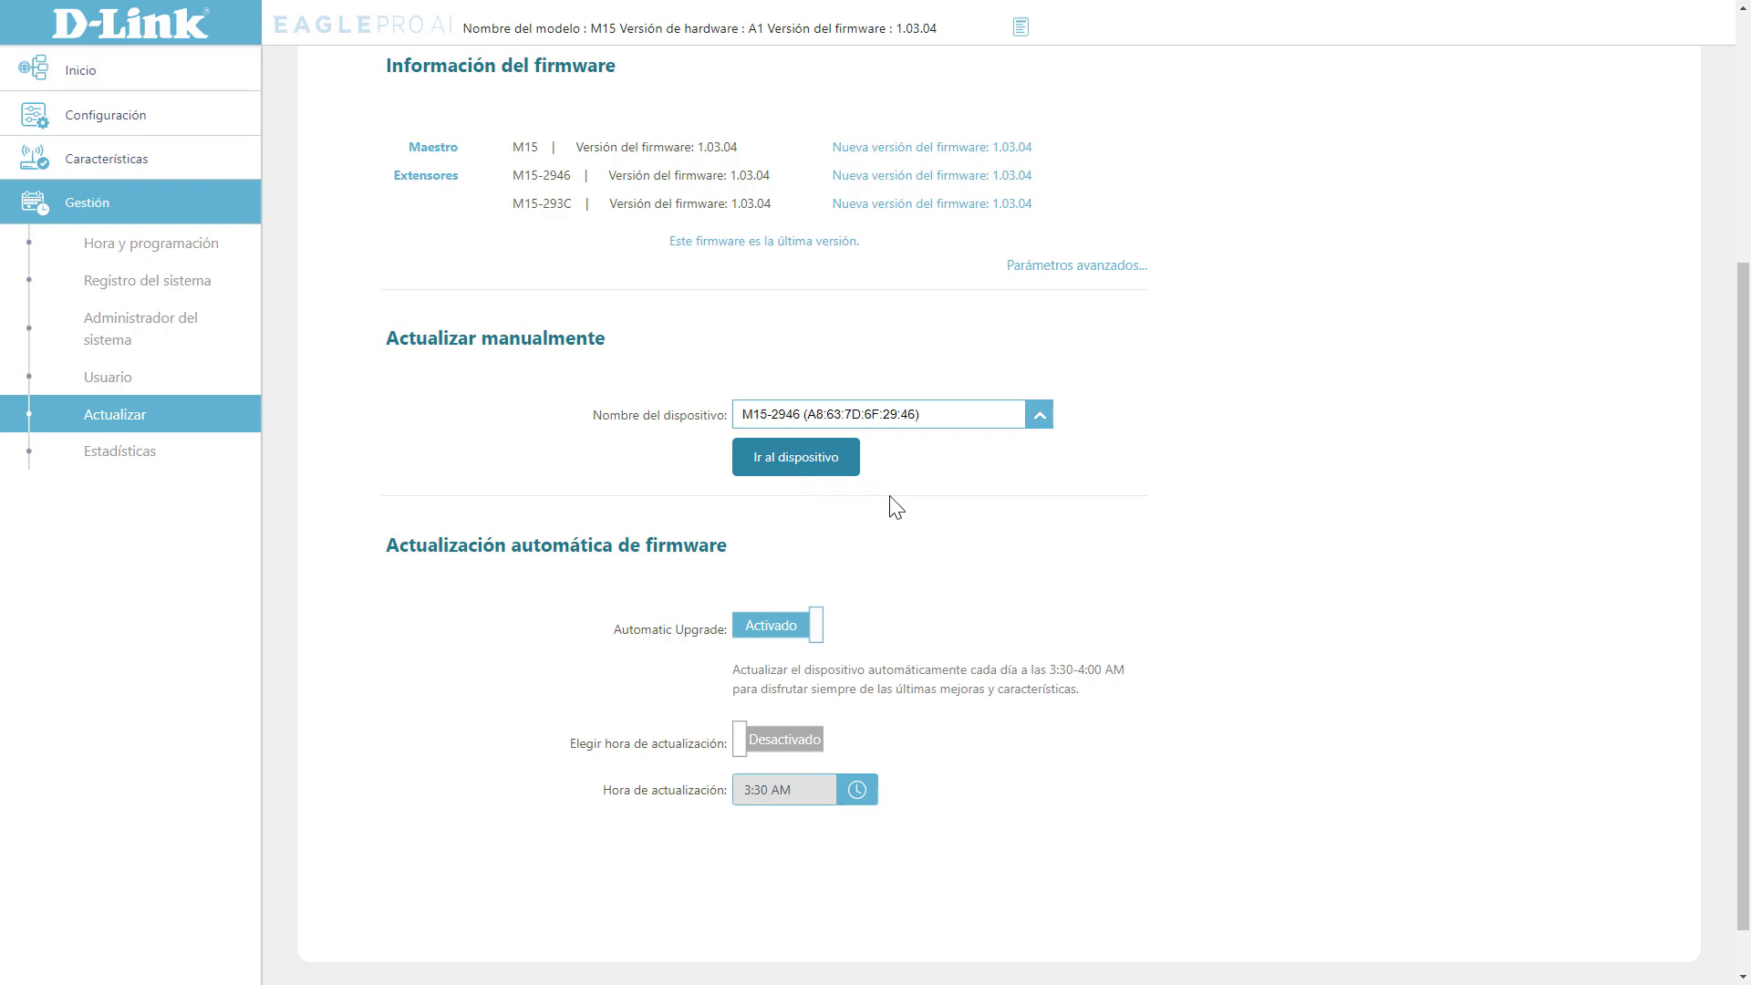
Try the custom update time option under automatic firmware updates, leaving it off with Automatic Upgrade on.
{"action": "scroll", "coordinate": [938, 520], "scroll_direction": "down", "scroll_amount": 1}
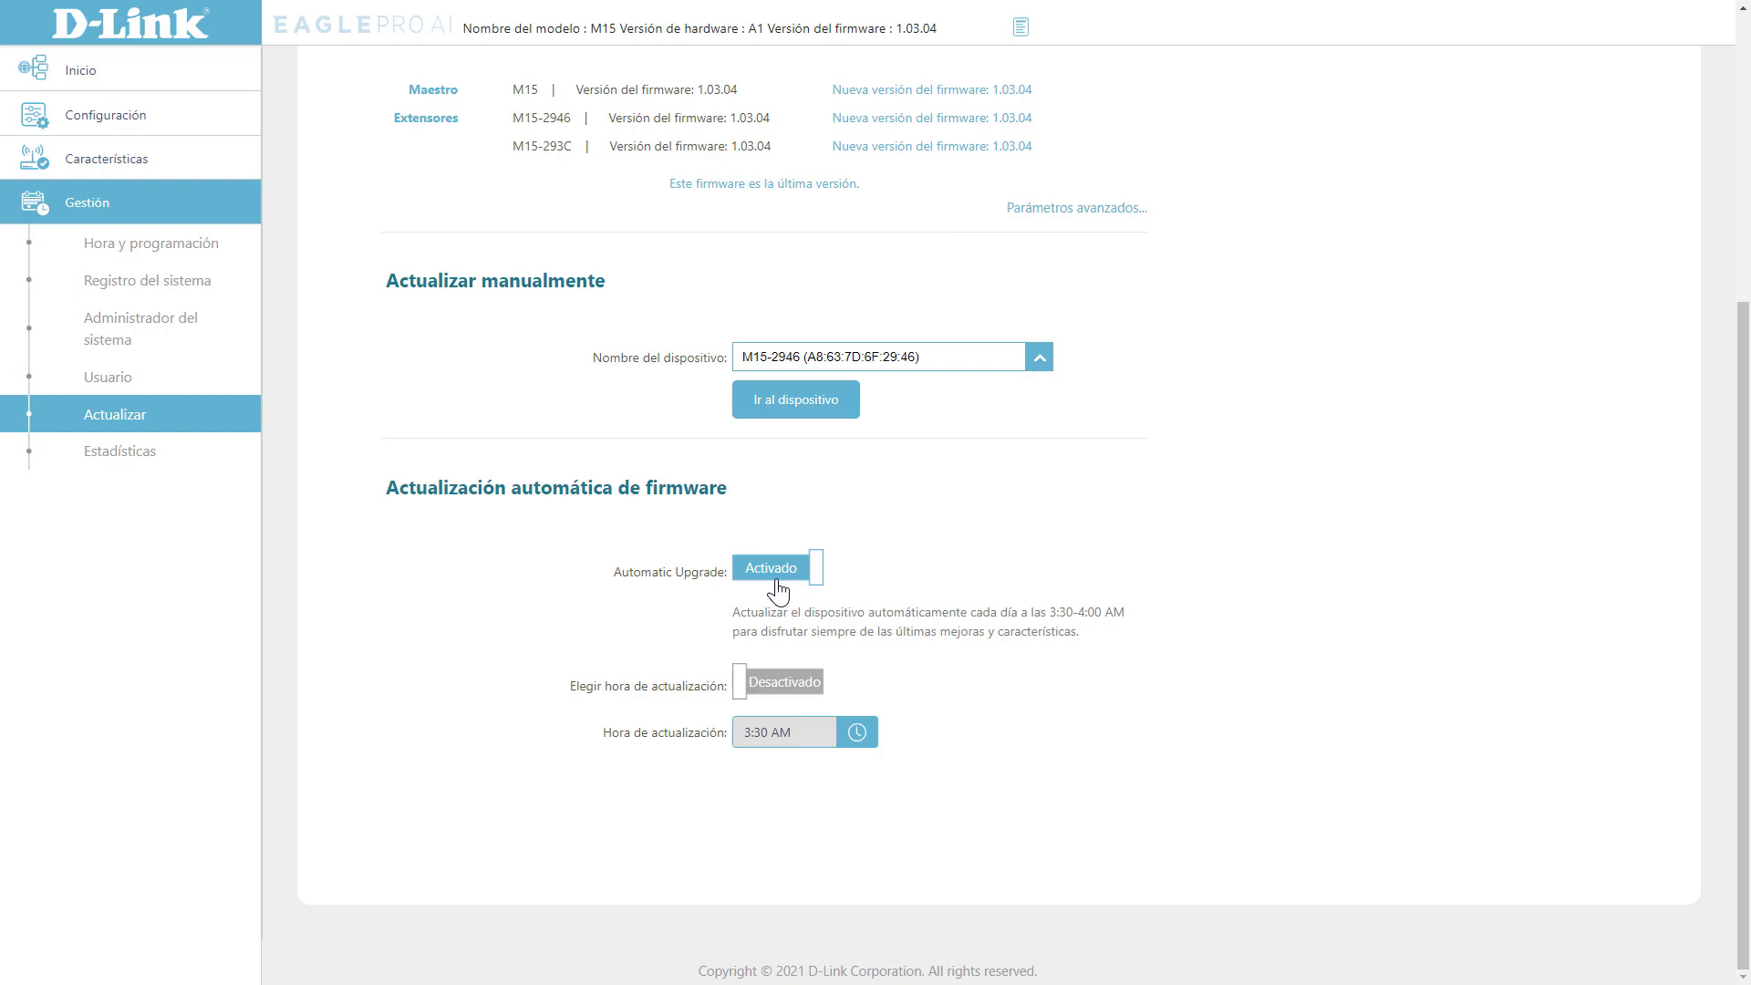
{"action": "left_click", "coordinate": [777, 682]}
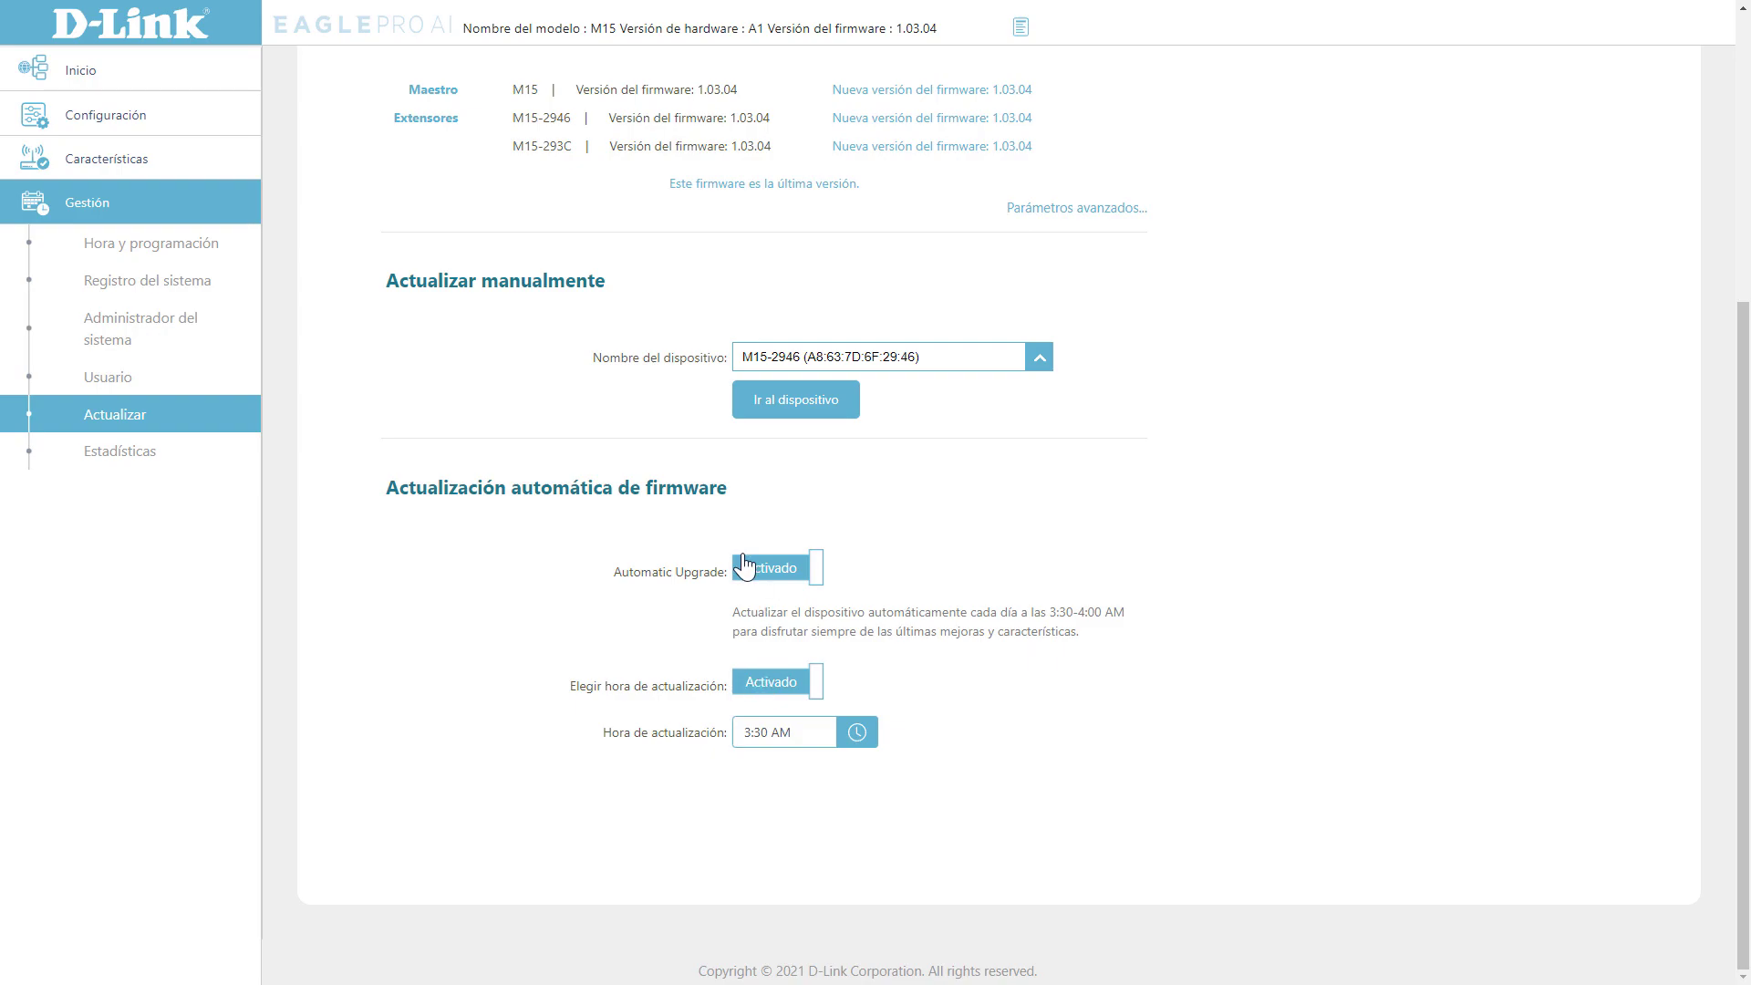
{"action": "left_click", "coordinate": [792, 572]}
{"action": "left_click", "coordinate": [793, 661]}
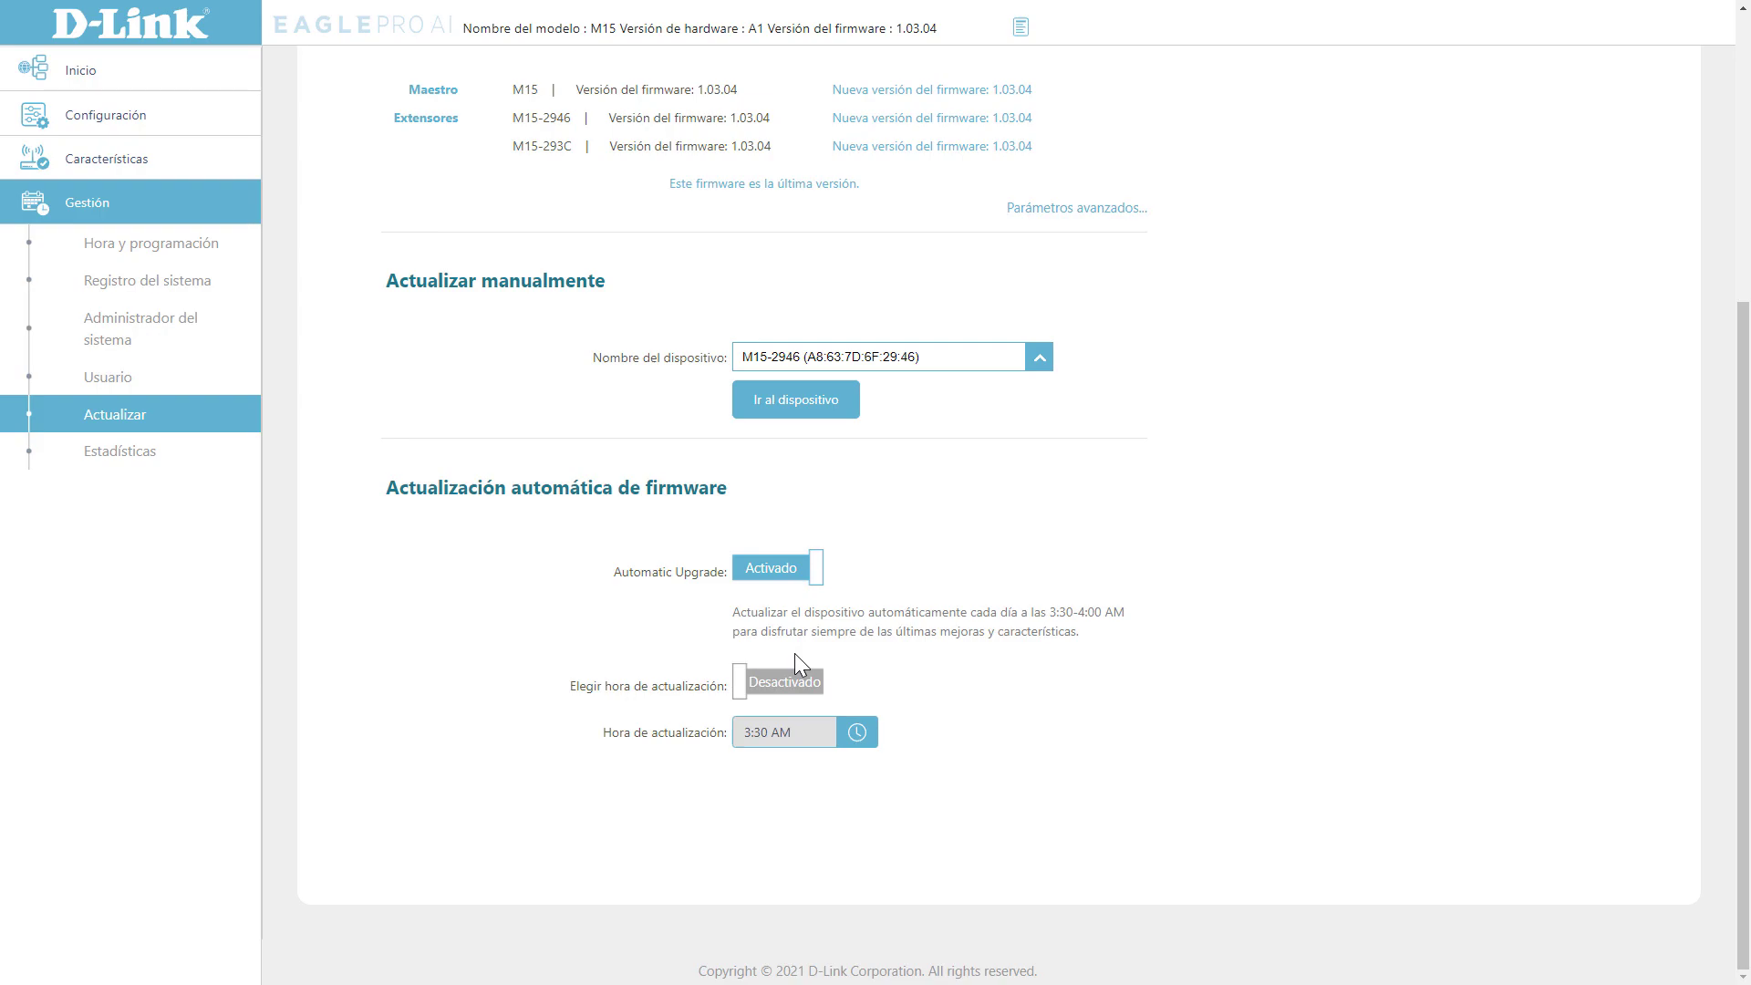
Turn on the custom update time for automatic firmware updates and view its time picker without changing the hour.
{"action": "left_click", "coordinate": [788, 684]}
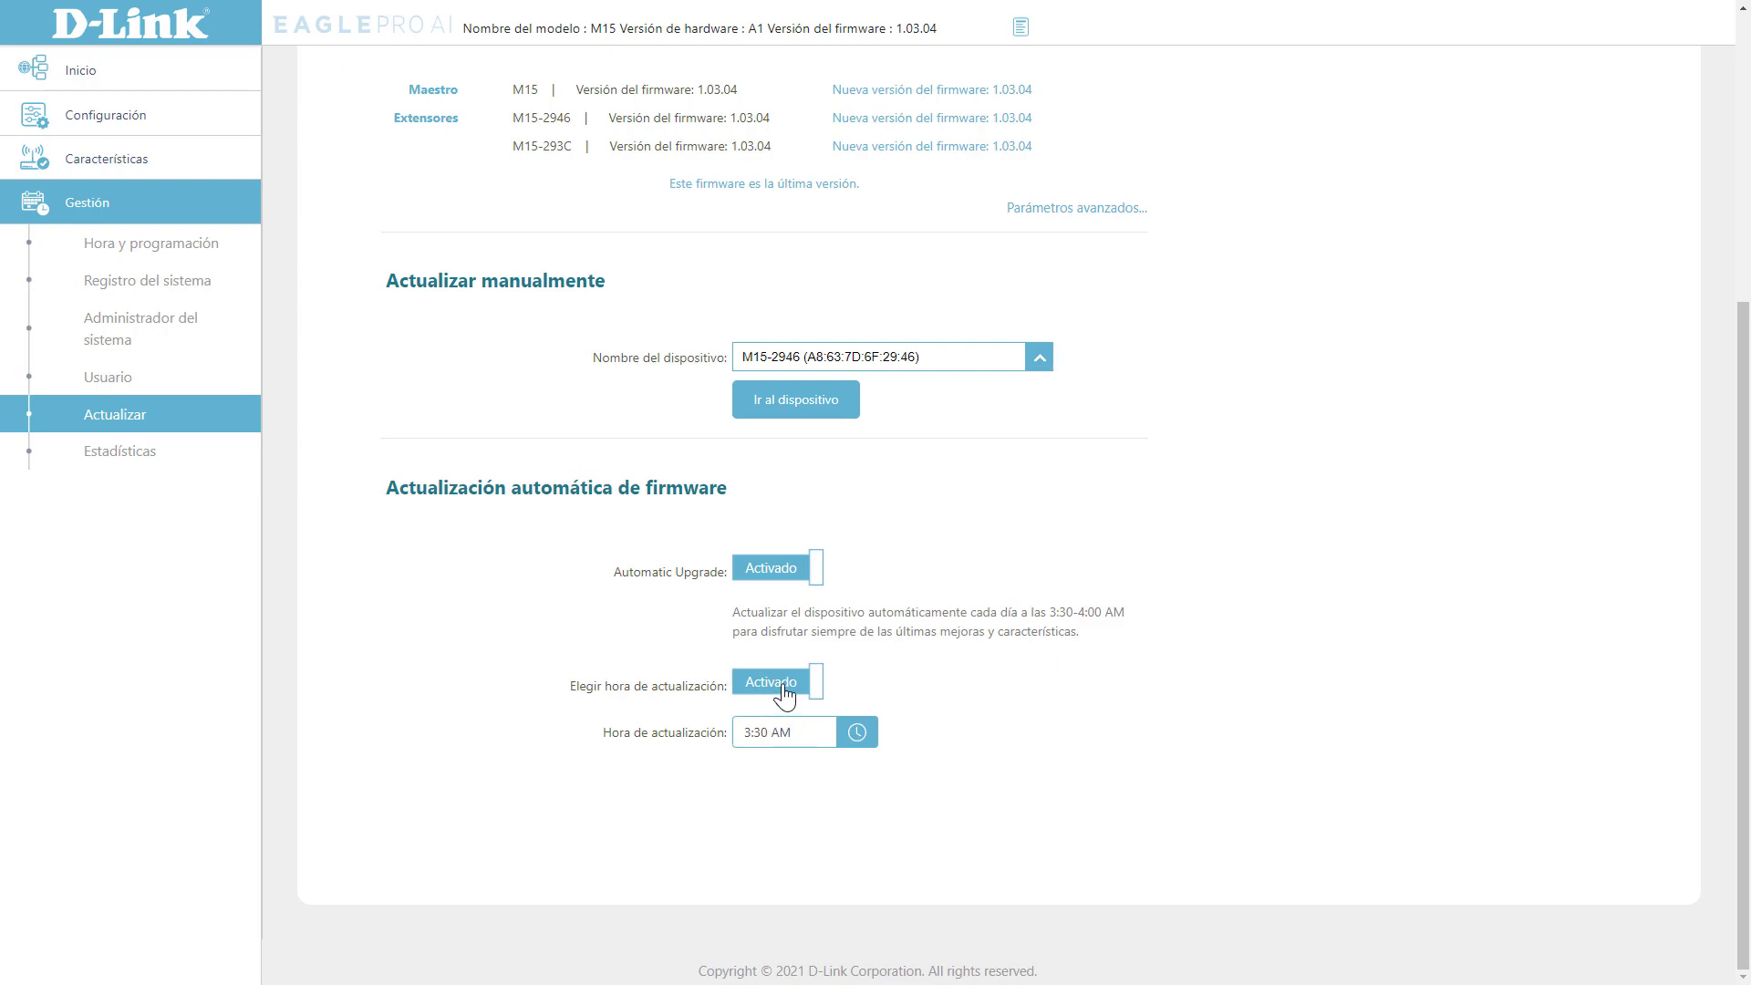
{"action": "left_click", "coordinate": [861, 734]}
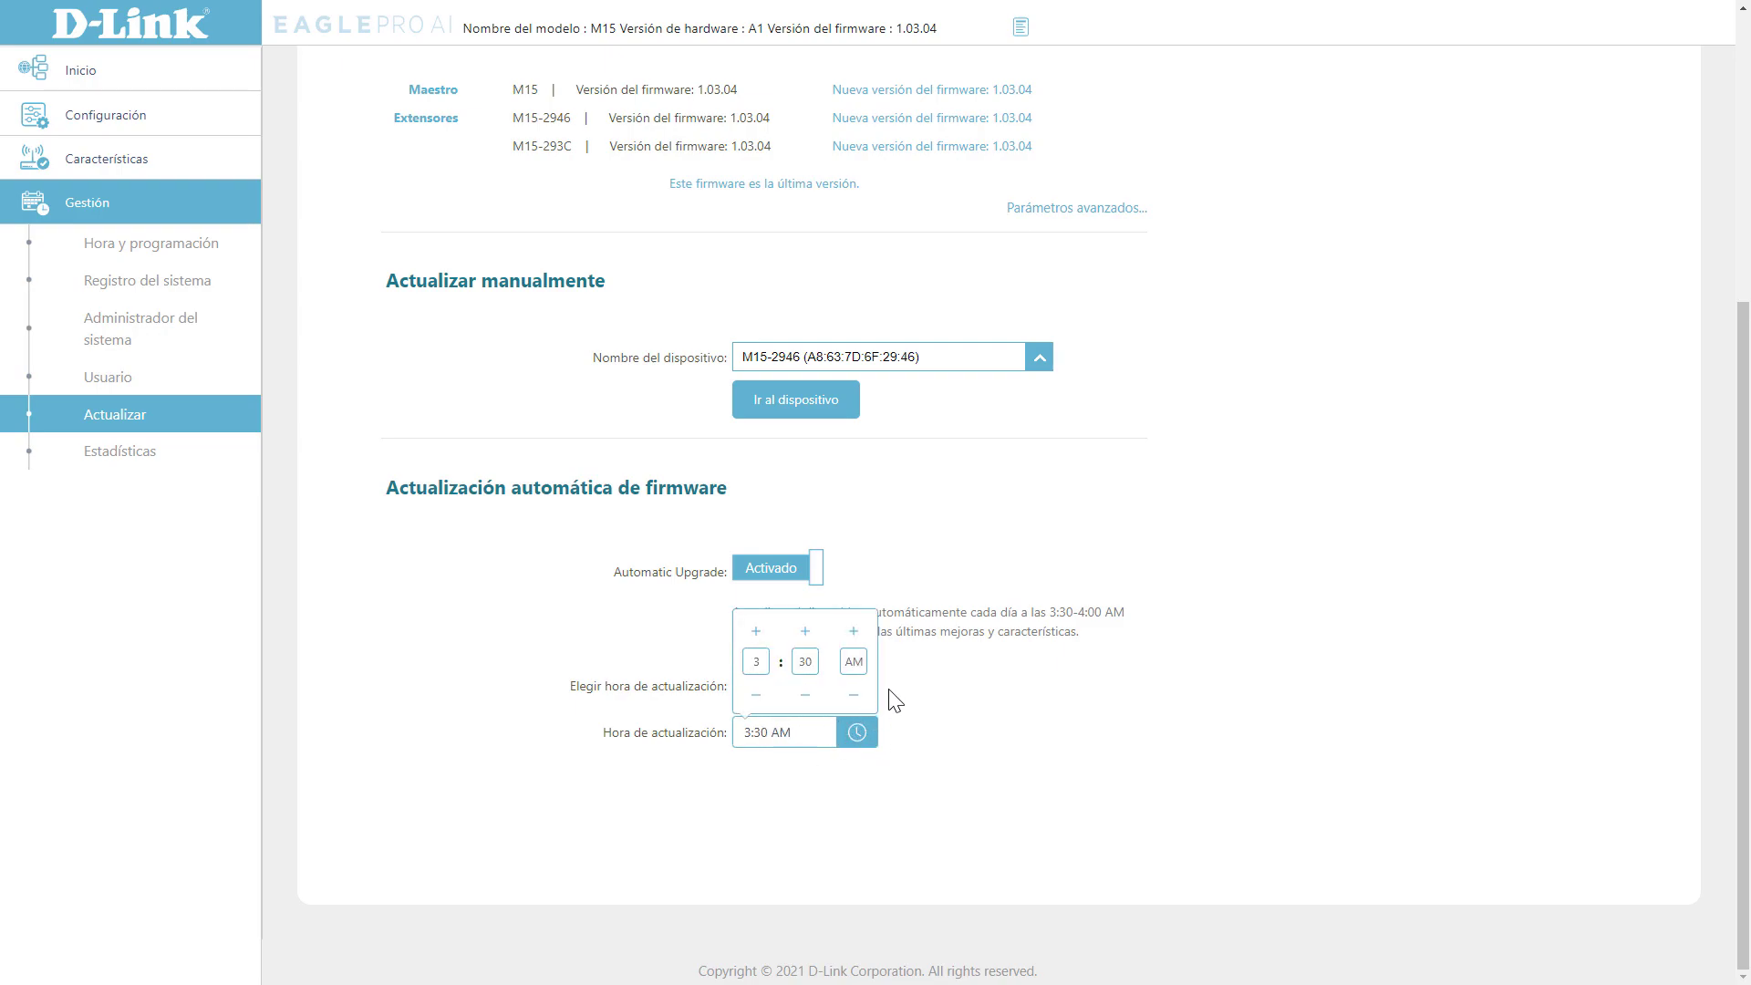
{"action": "left_click", "coordinate": [982, 623]}
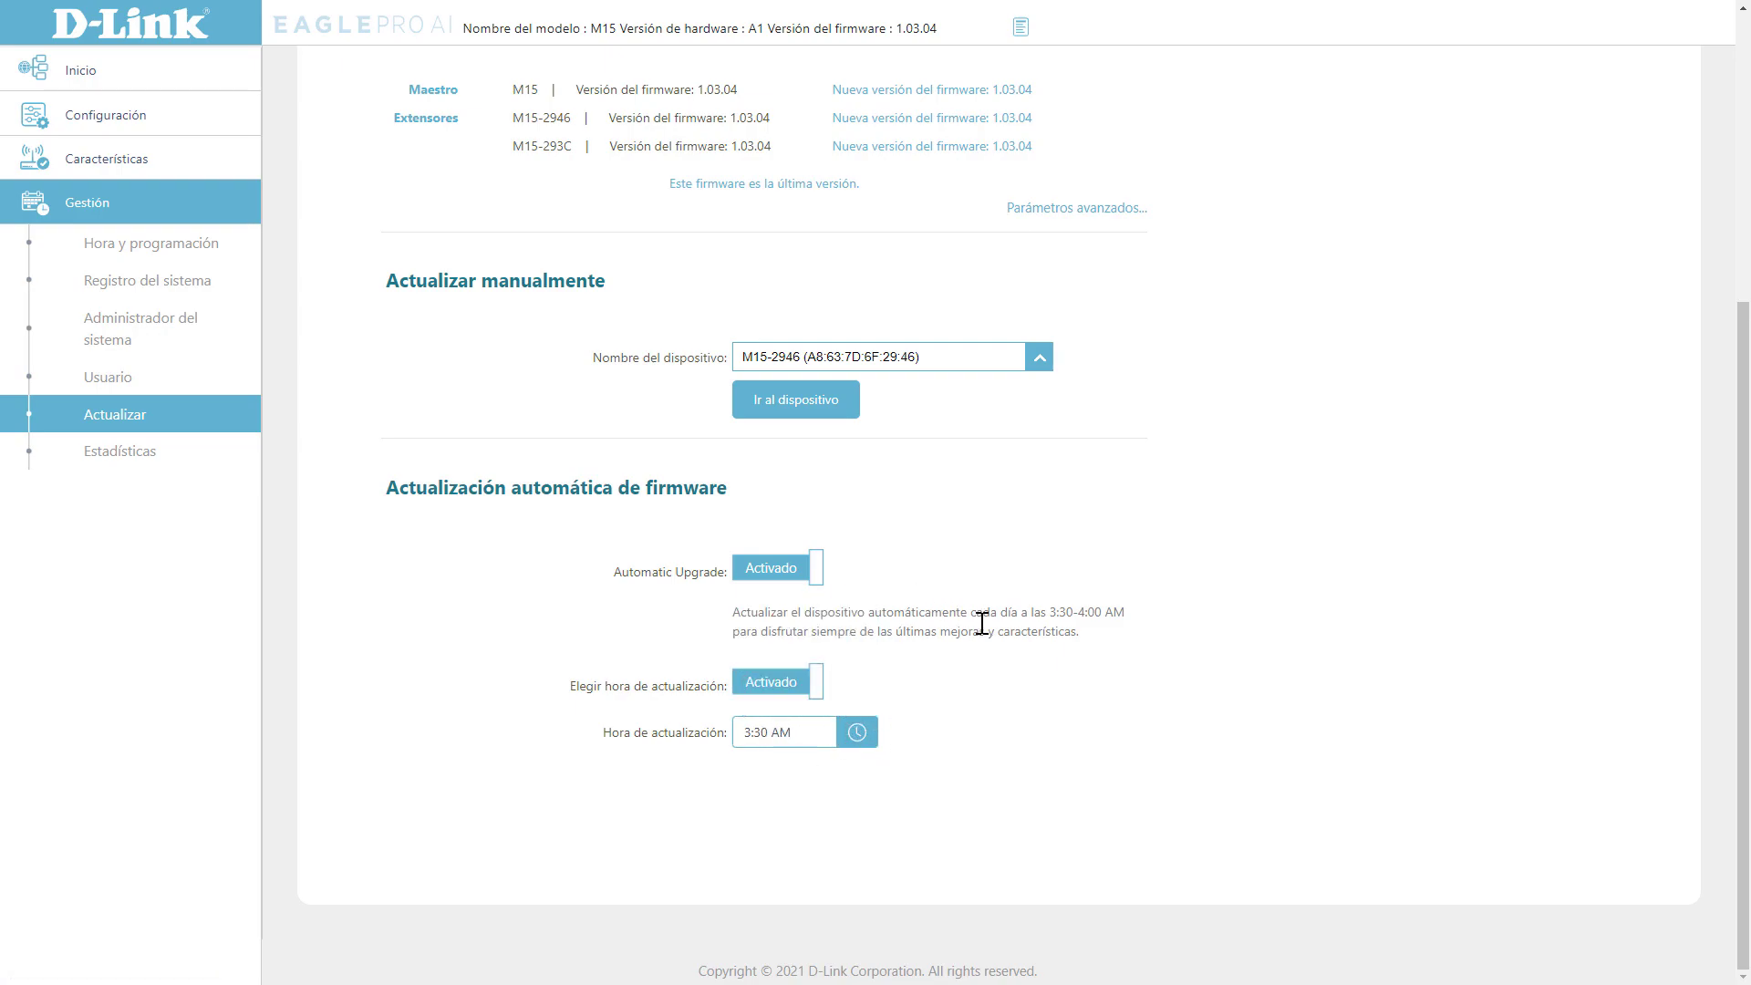
Open the statistics page, discarding the update changes, and view the LAN, 2.4 GHz and 5 GHz Wi-Fi traffic.
{"action": "left_click", "coordinate": [121, 456]}
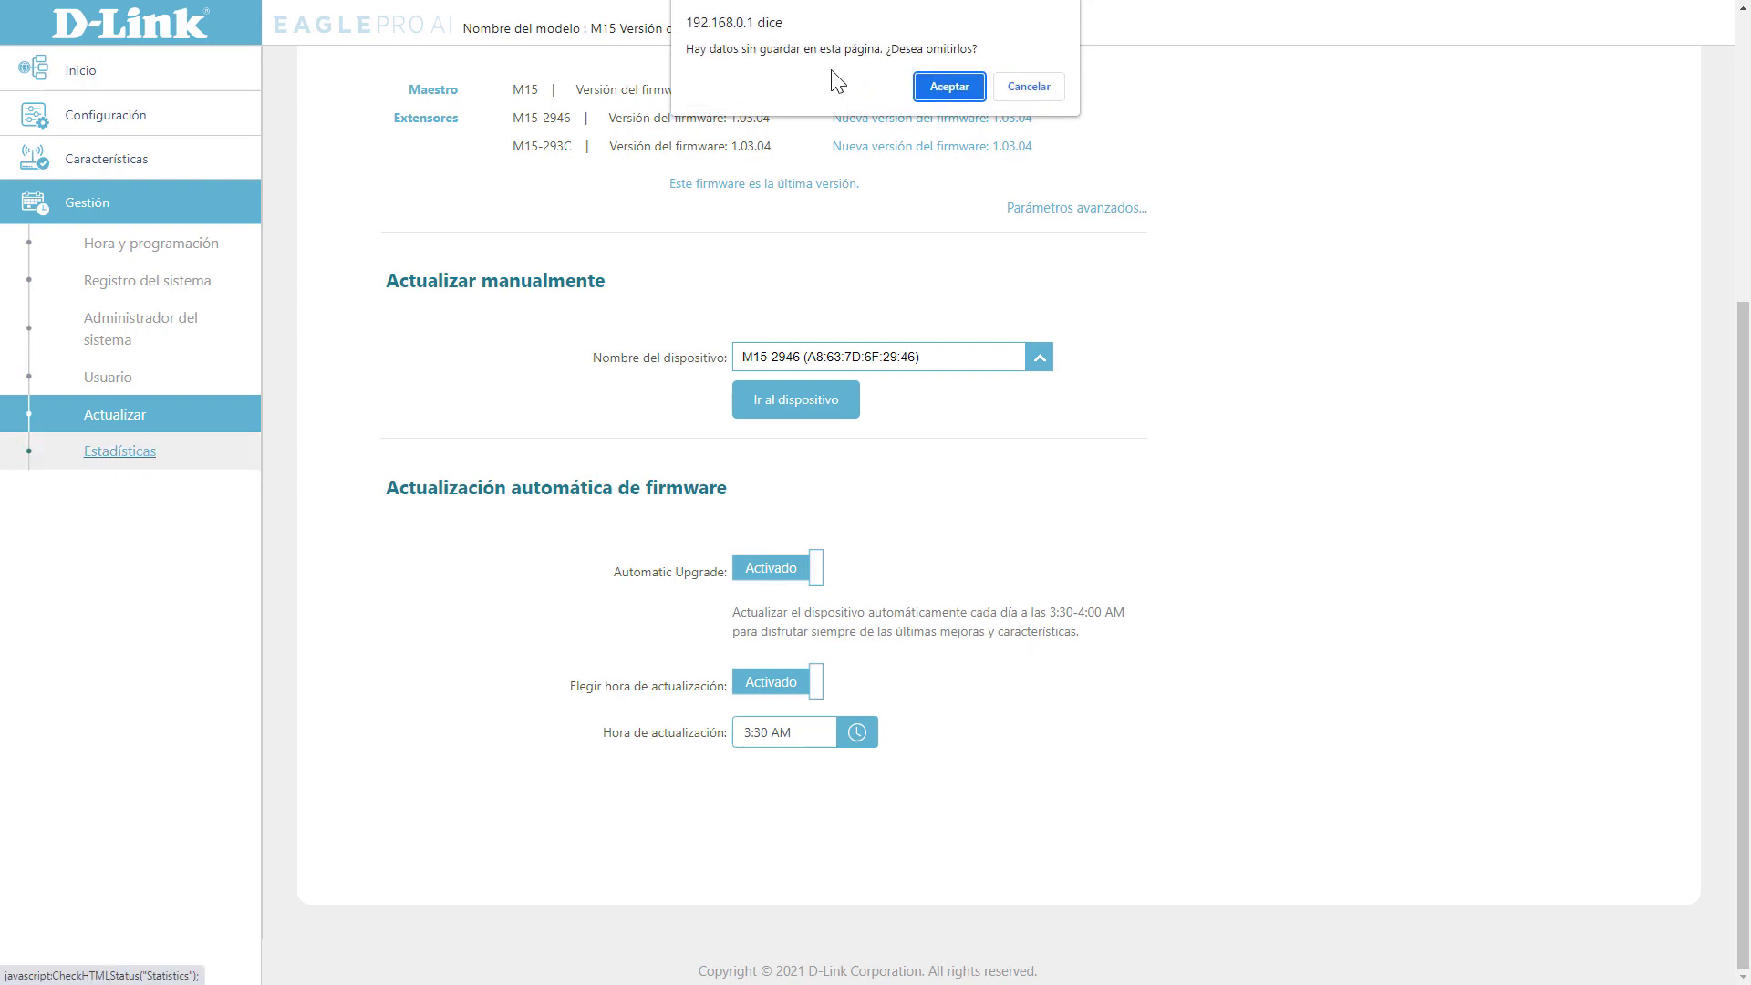
{"action": "left_click", "coordinate": [946, 85]}
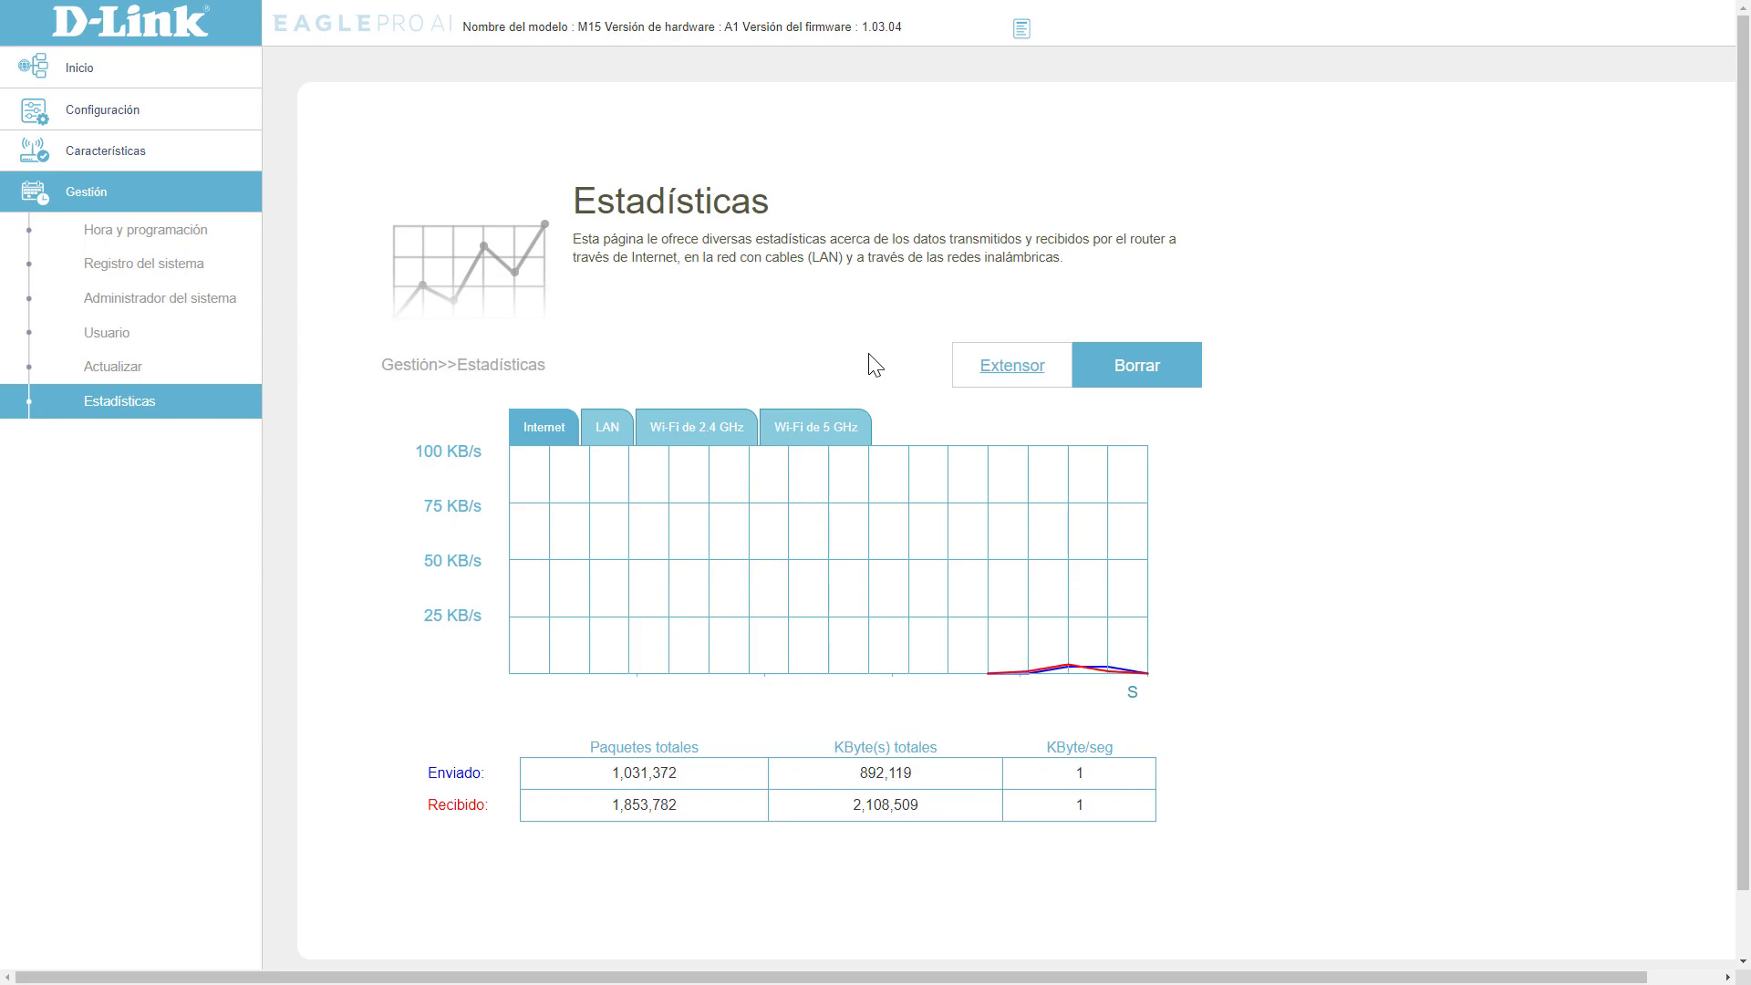
{"action": "left_click", "coordinate": [609, 430]}
{"action": "left_click", "coordinate": [697, 436]}
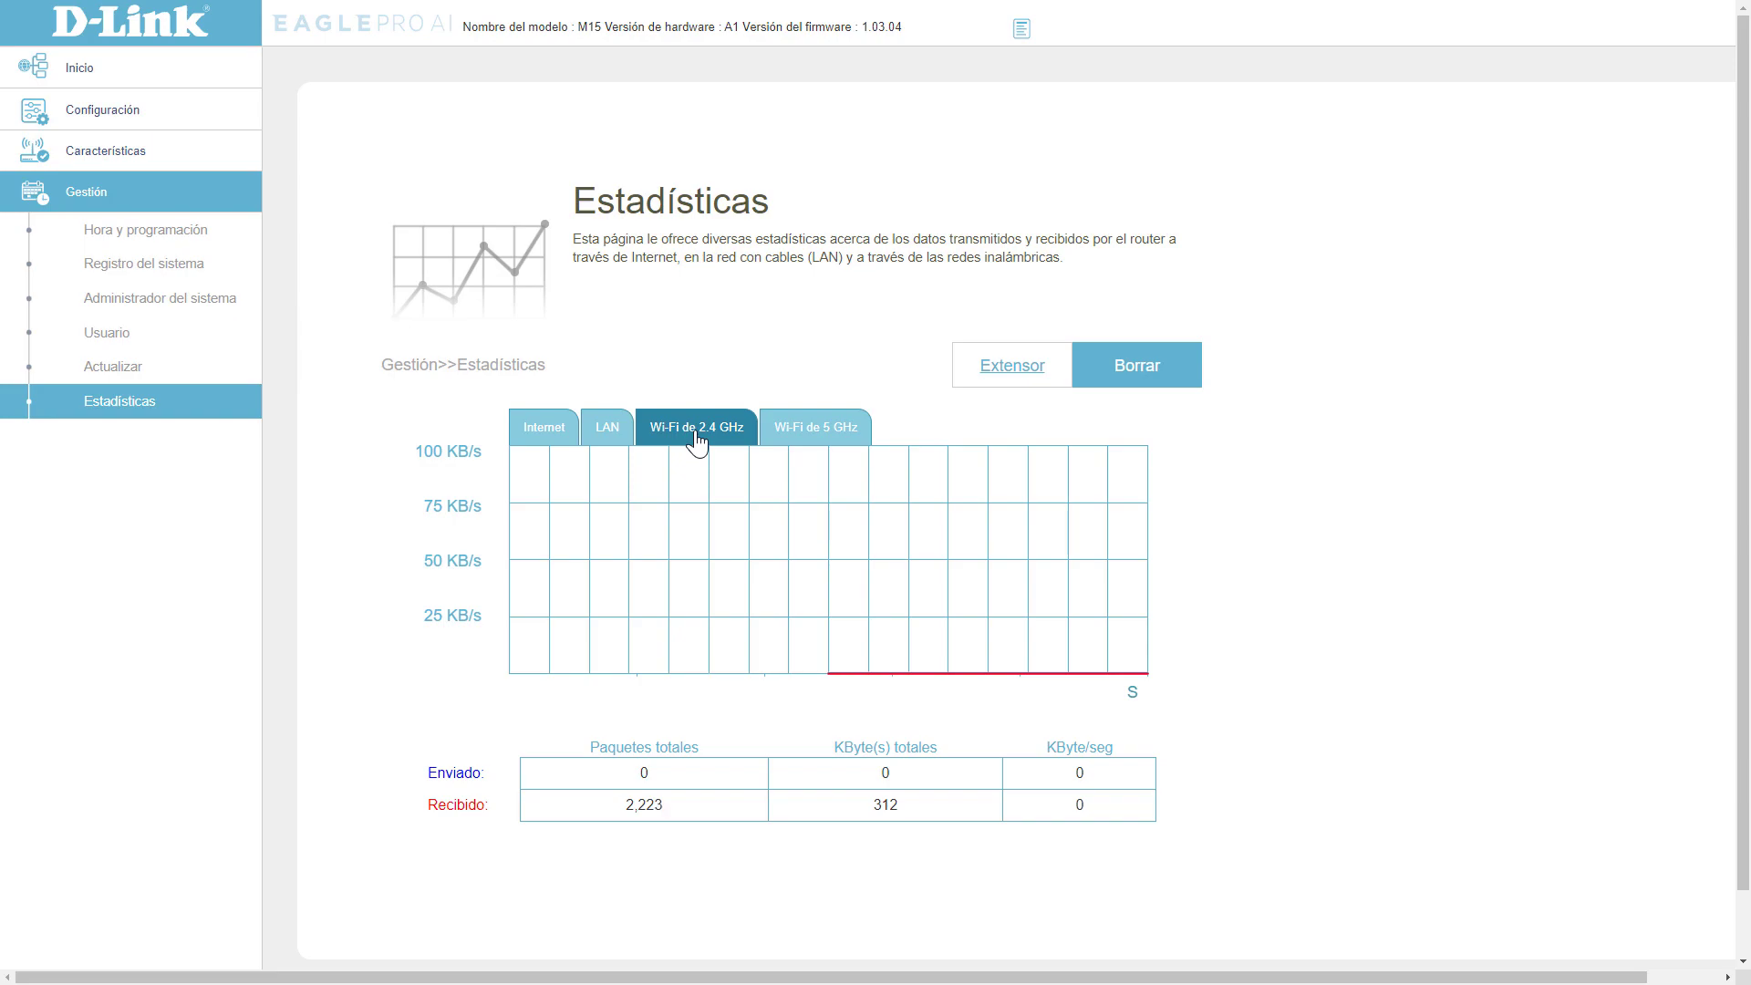
{"action": "left_click", "coordinate": [809, 436]}
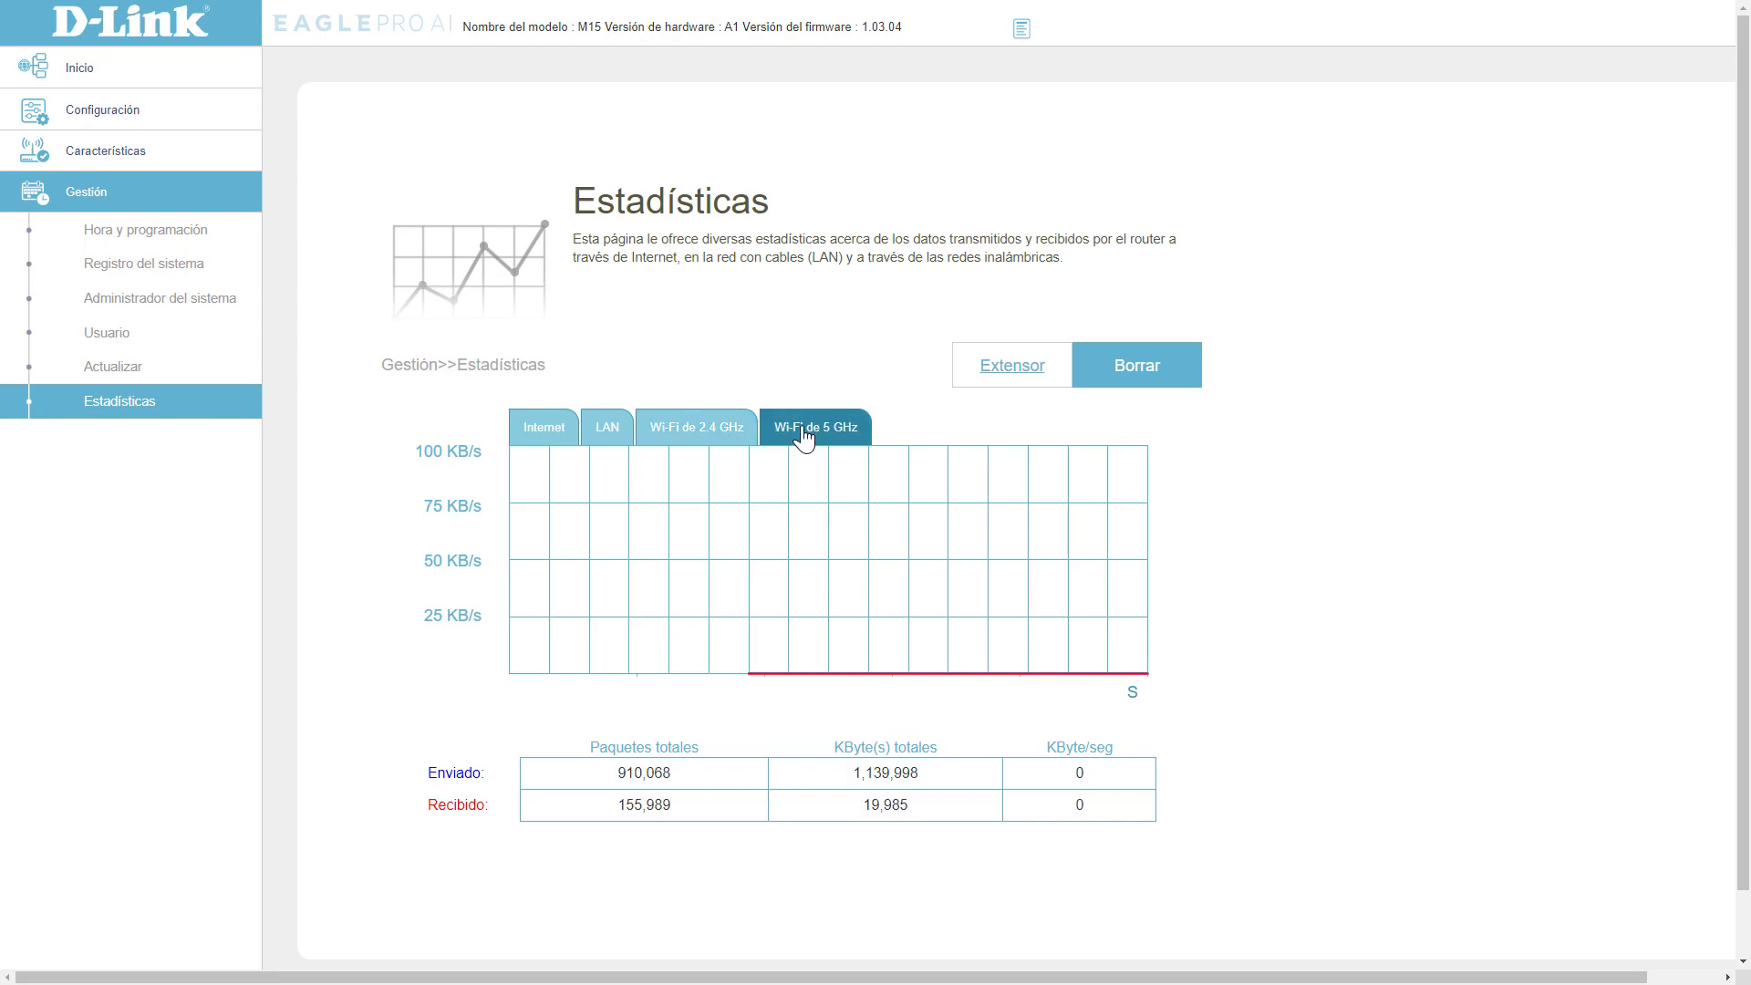
Examine the sent and received totals for 5 GHz Wi-Fi and open the extender traffic statistics.
{"action": "left_click_drag", "start_coordinate": [584, 752], "coordinate": [1091, 833]}
{"action": "left_click", "coordinate": [885, 780]}
{"action": "left_click", "coordinate": [1137, 825]}
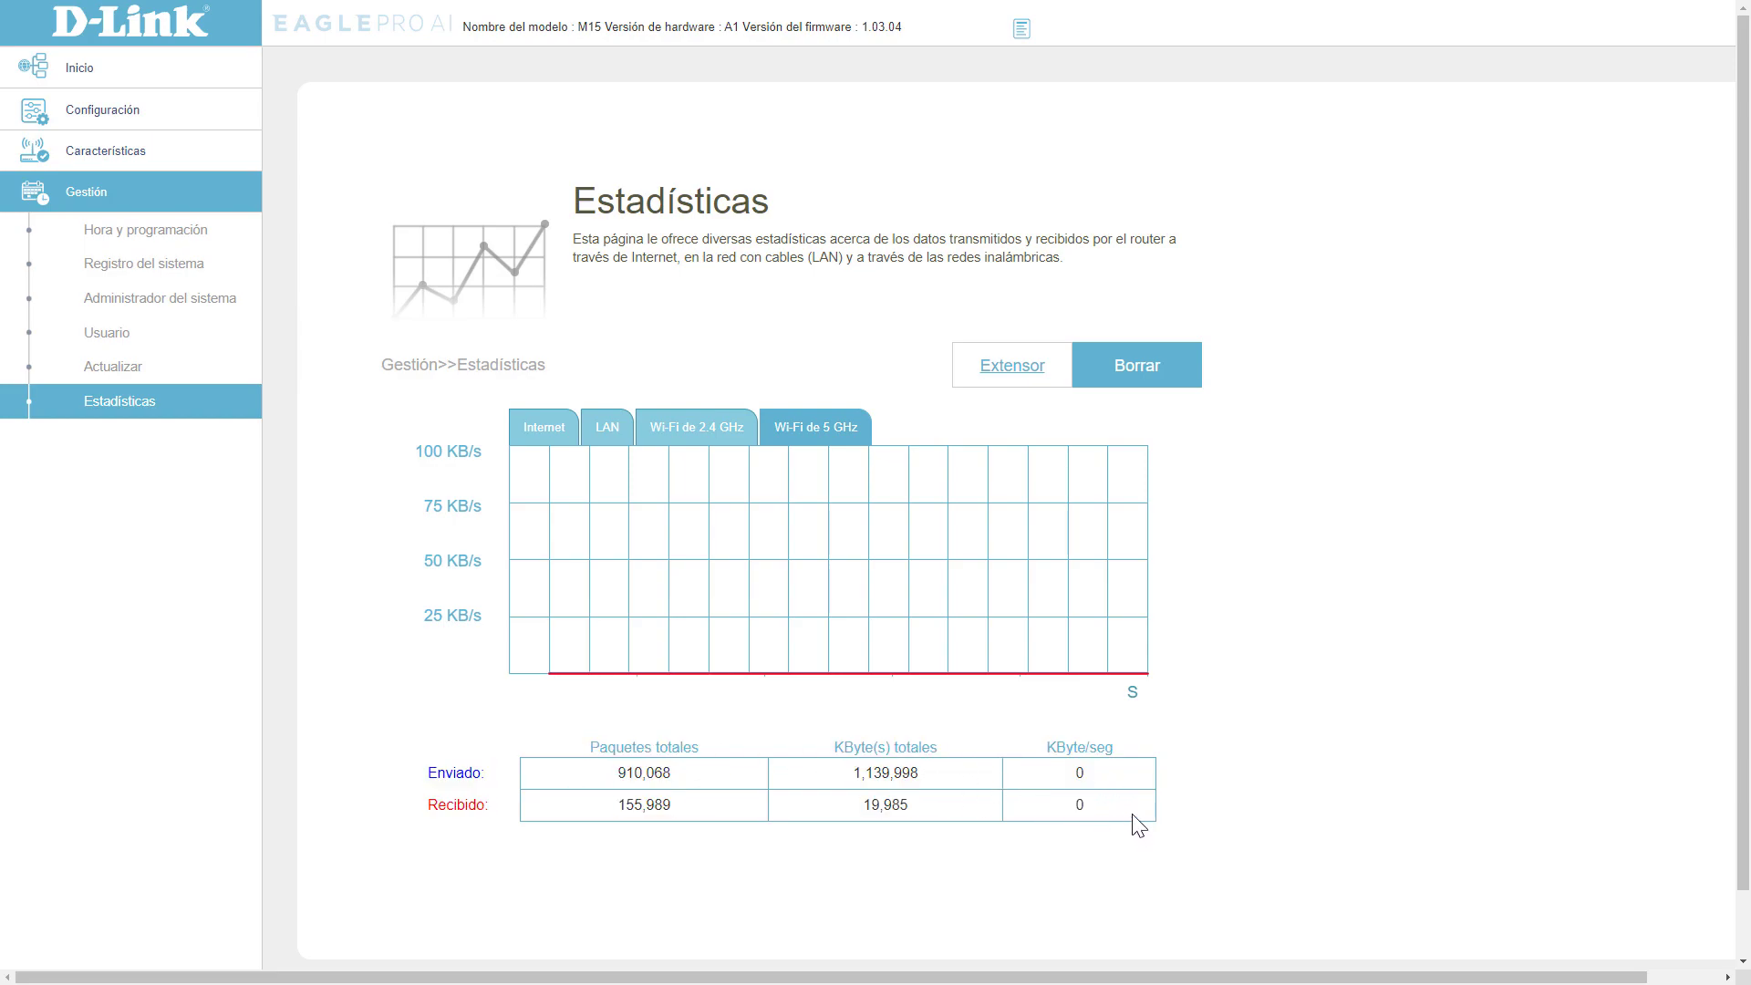
{"action": "left_click", "coordinate": [1015, 367]}
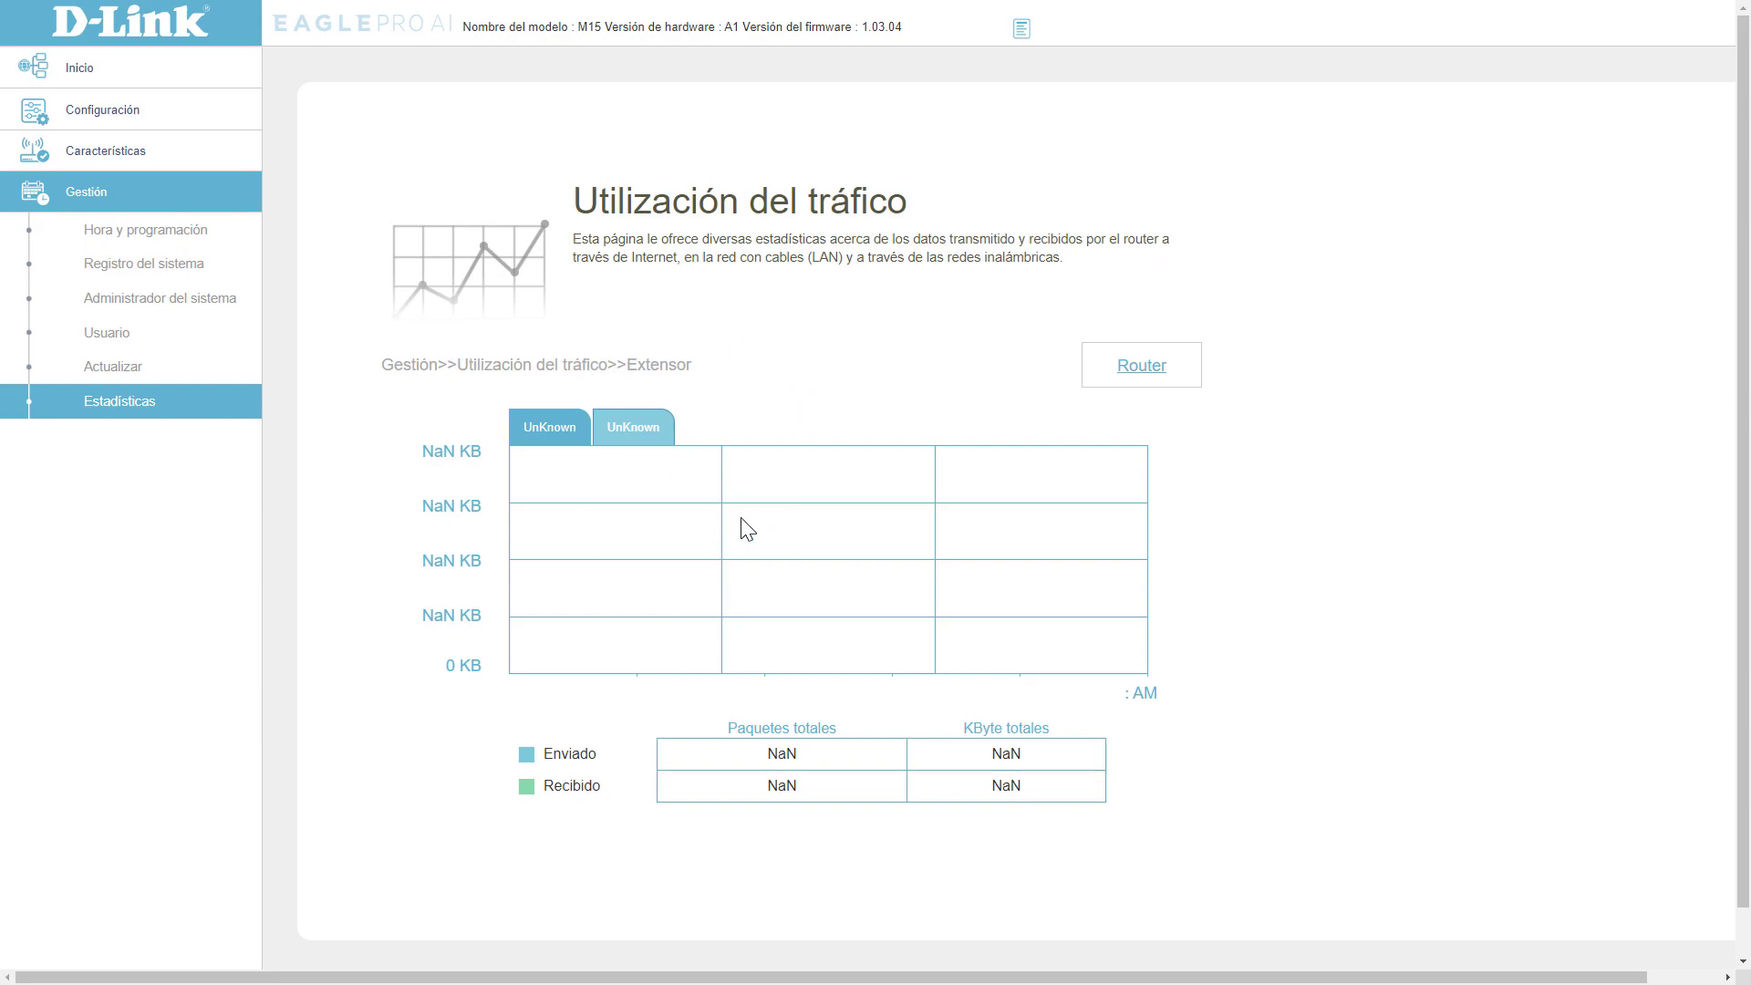
Return to the home overview and open the Internet configuration page to review the secure DNS and DNS over HTTP provider settings.
{"action": "left_click", "coordinate": [79, 67]}
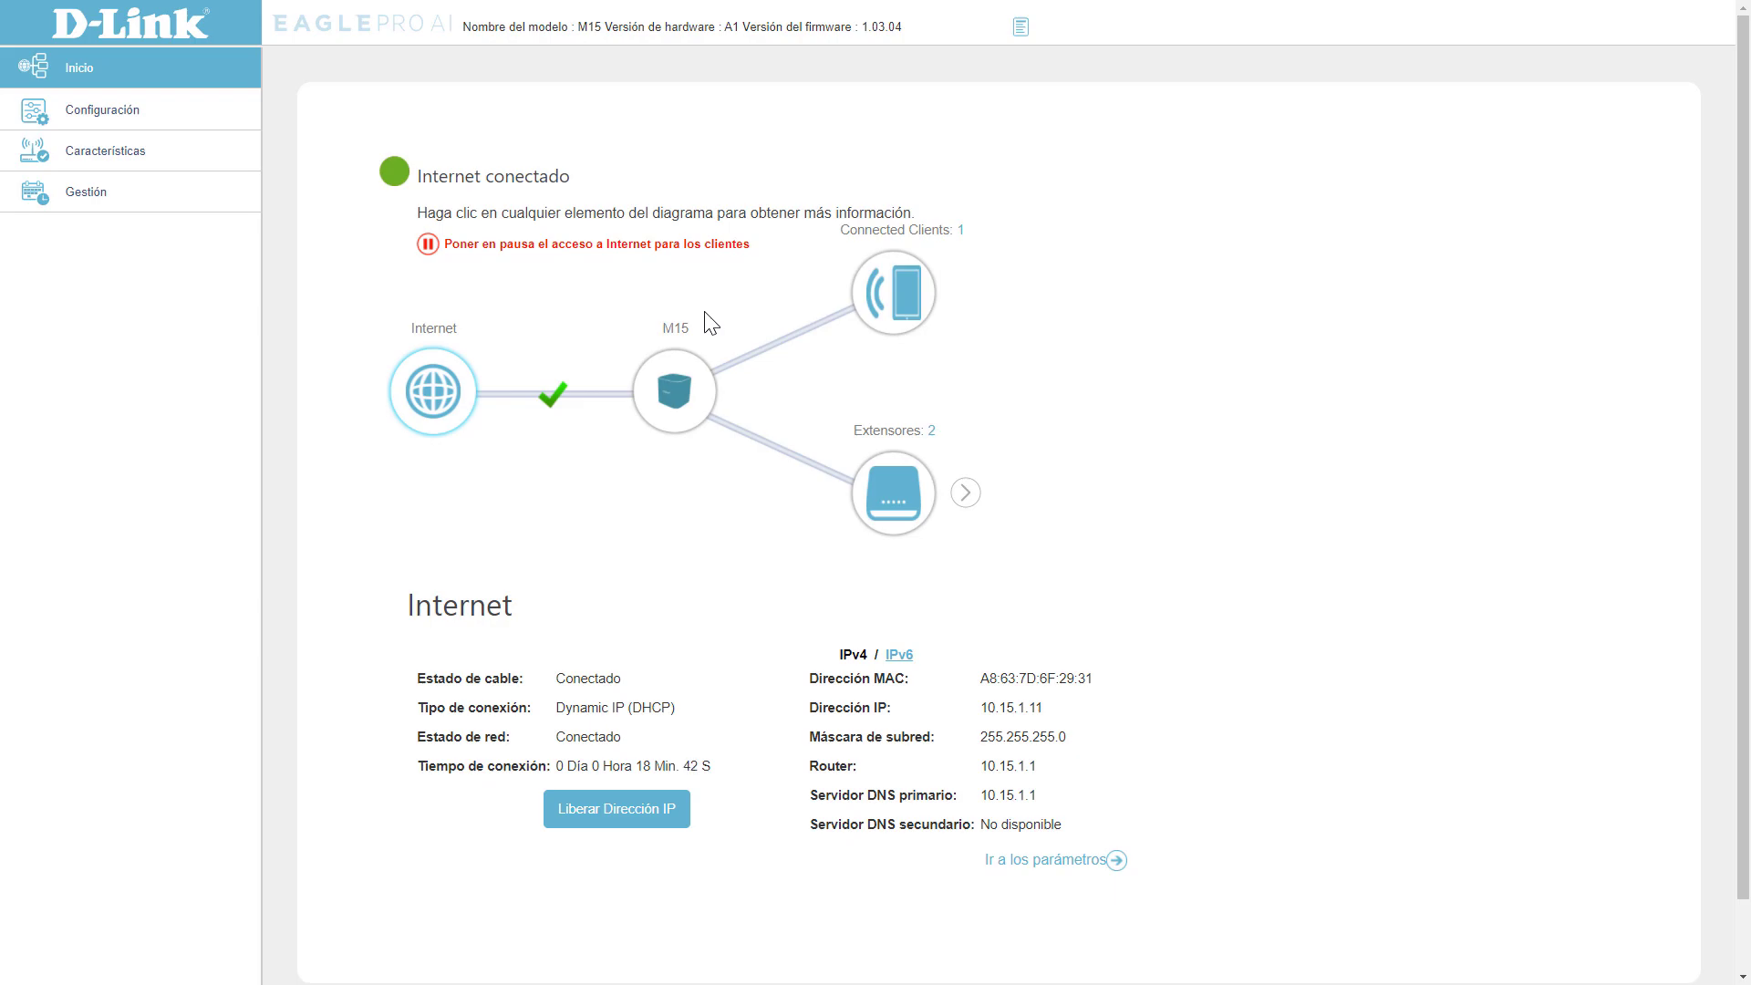
{"action": "left_click", "coordinate": [116, 113]}
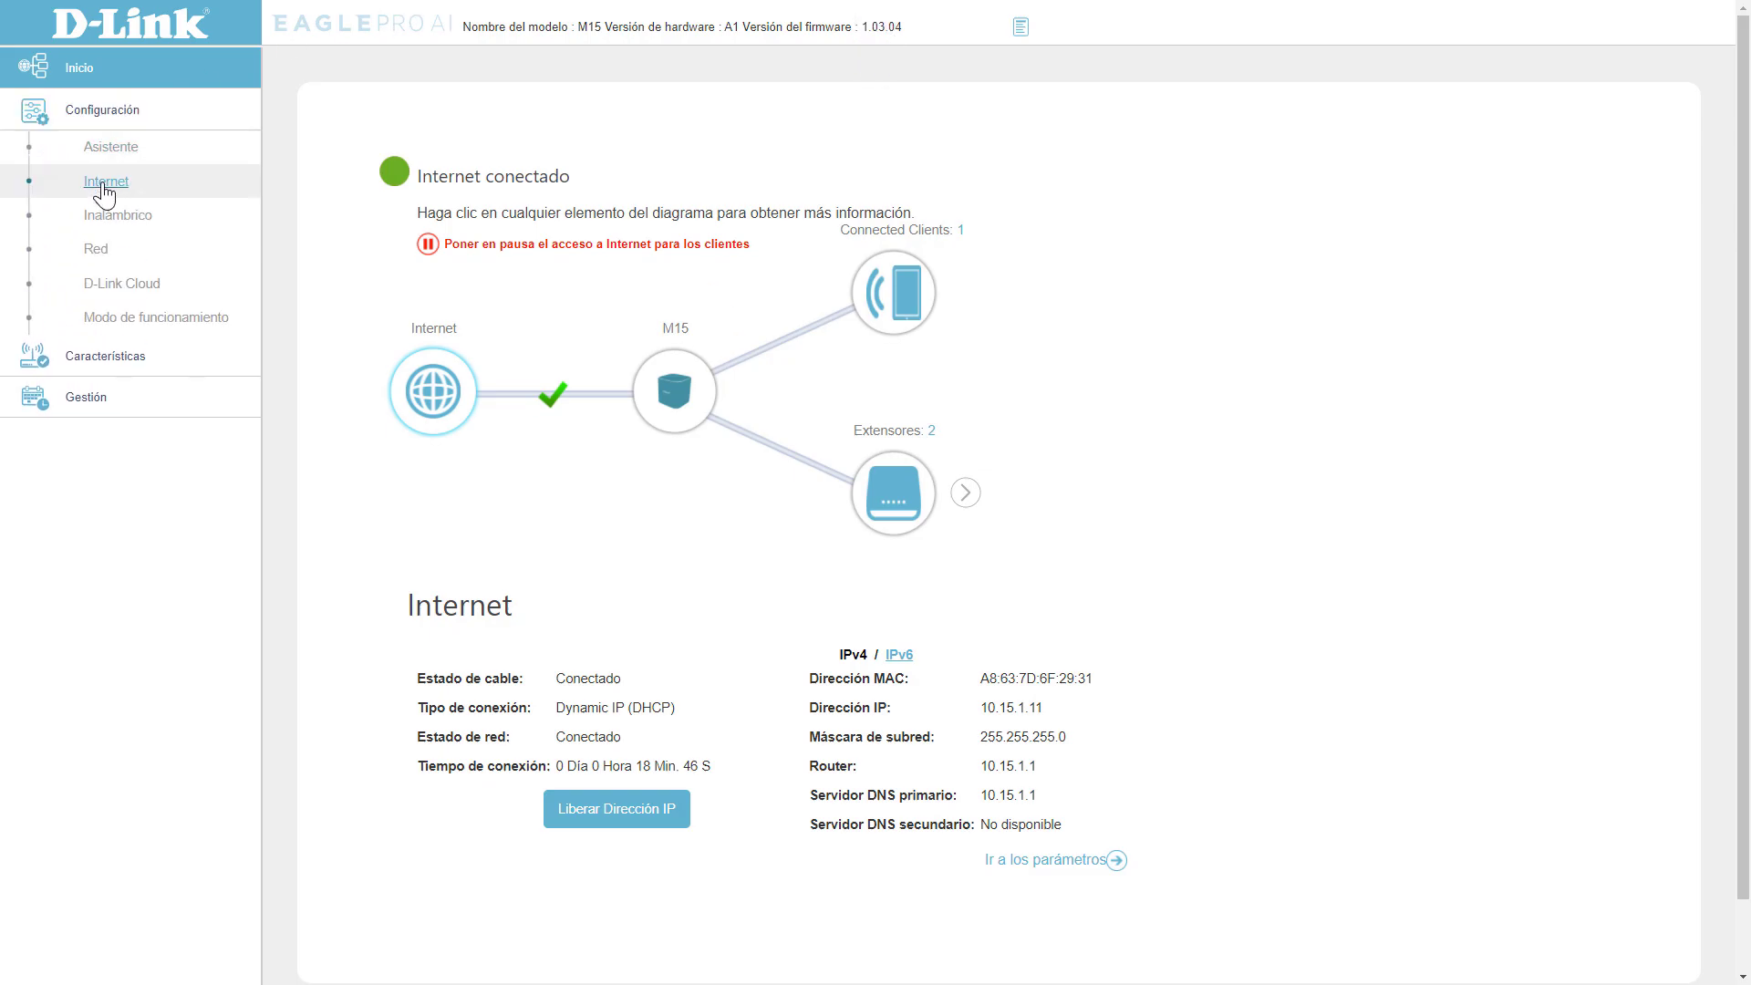
{"action": "left_click", "coordinate": [106, 182]}
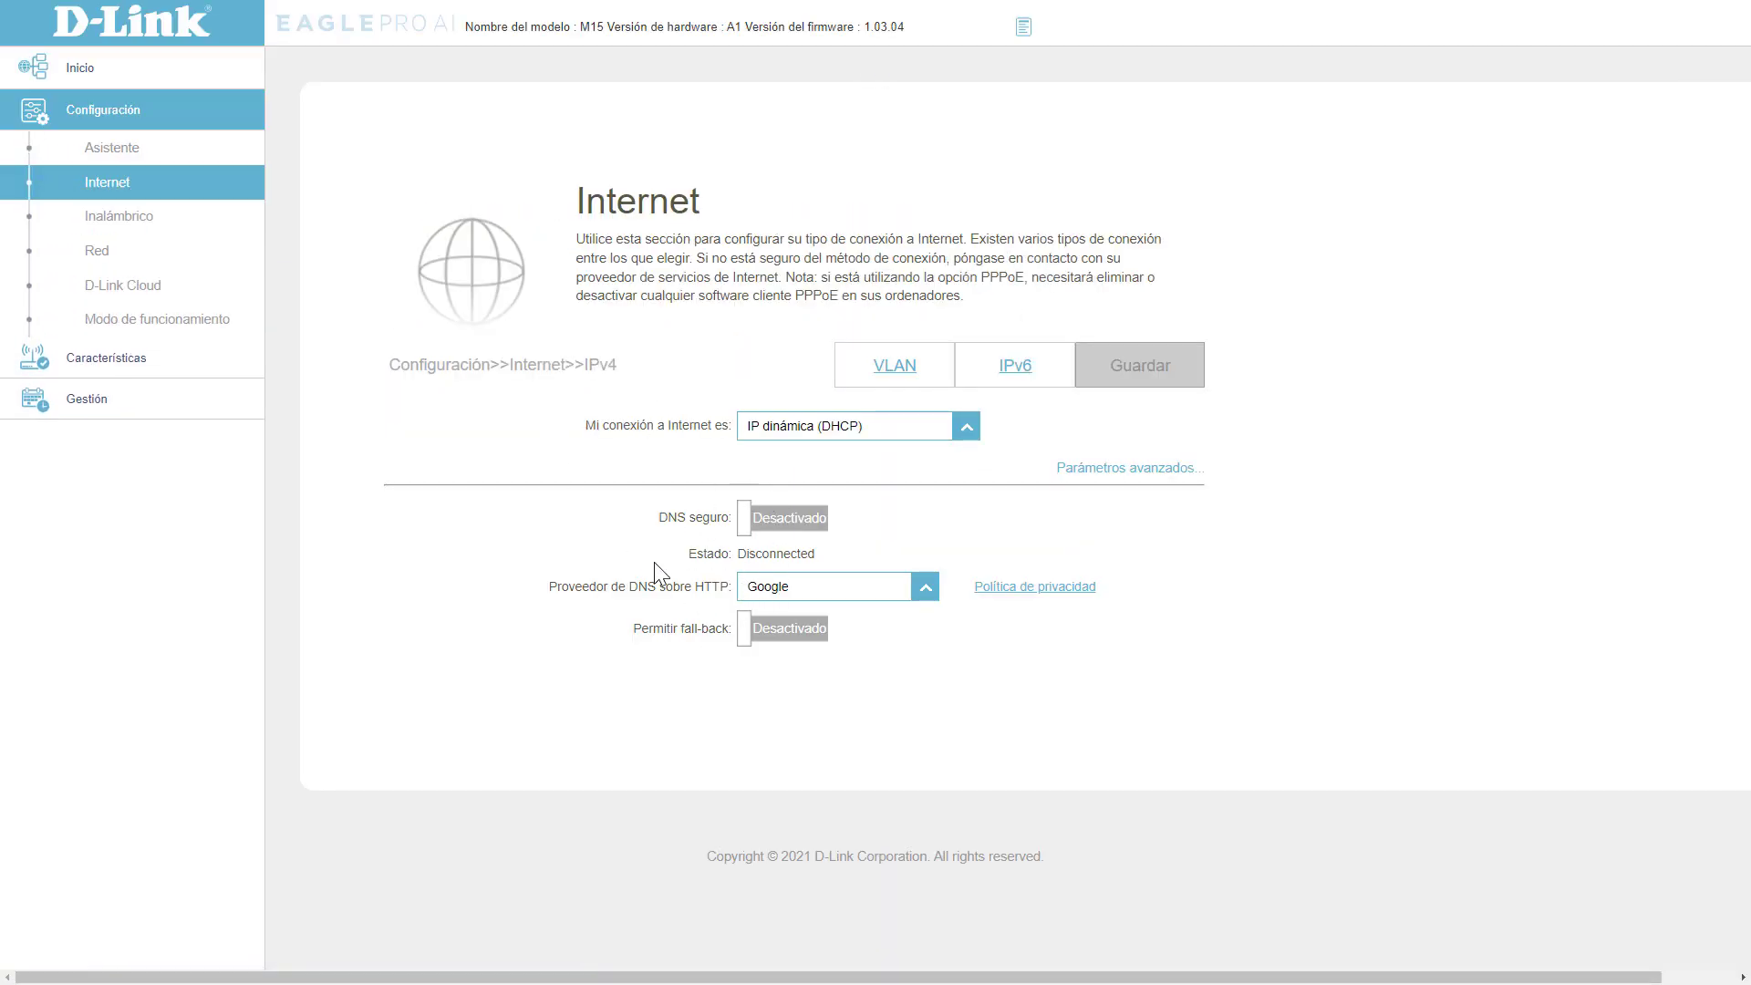
{"action": "left_click_drag", "start_coordinate": [657, 517], "coordinate": [729, 518]}
{"action": "left_click_drag", "start_coordinate": [627, 586], "coordinate": [720, 594]}
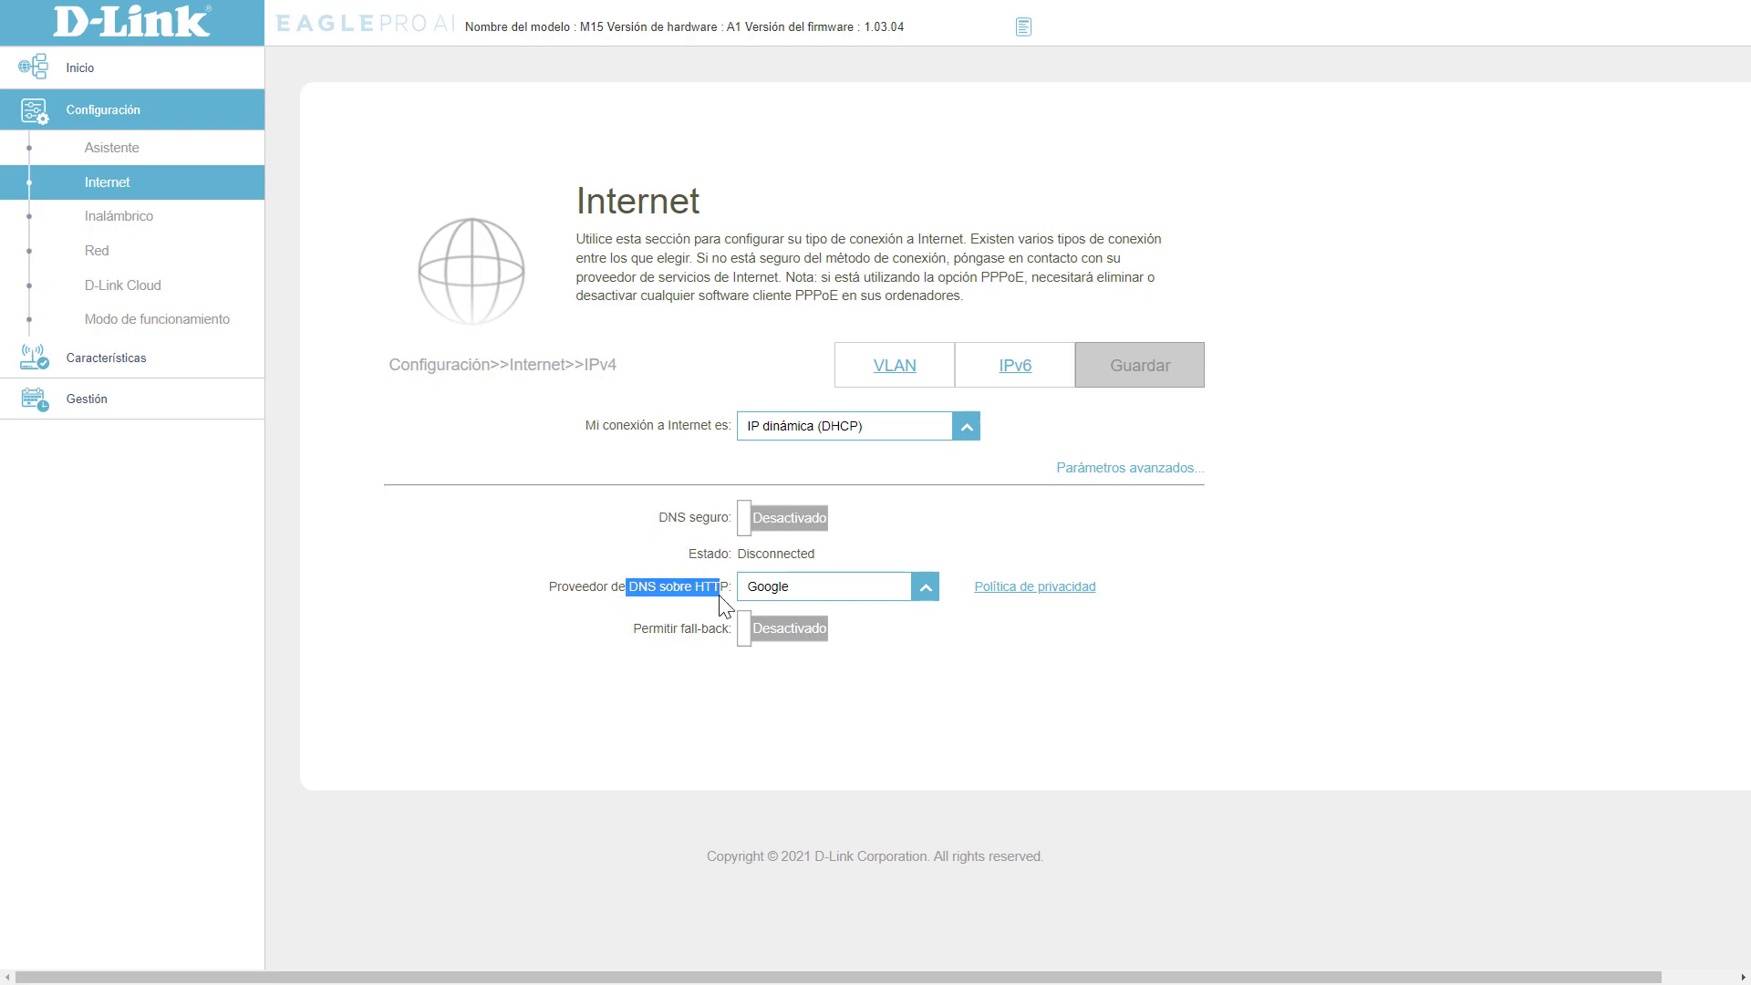
Open the parental control page and start a new profile to view its scheduling, website filter and device sections.
{"action": "left_click", "coordinate": [129, 354]}
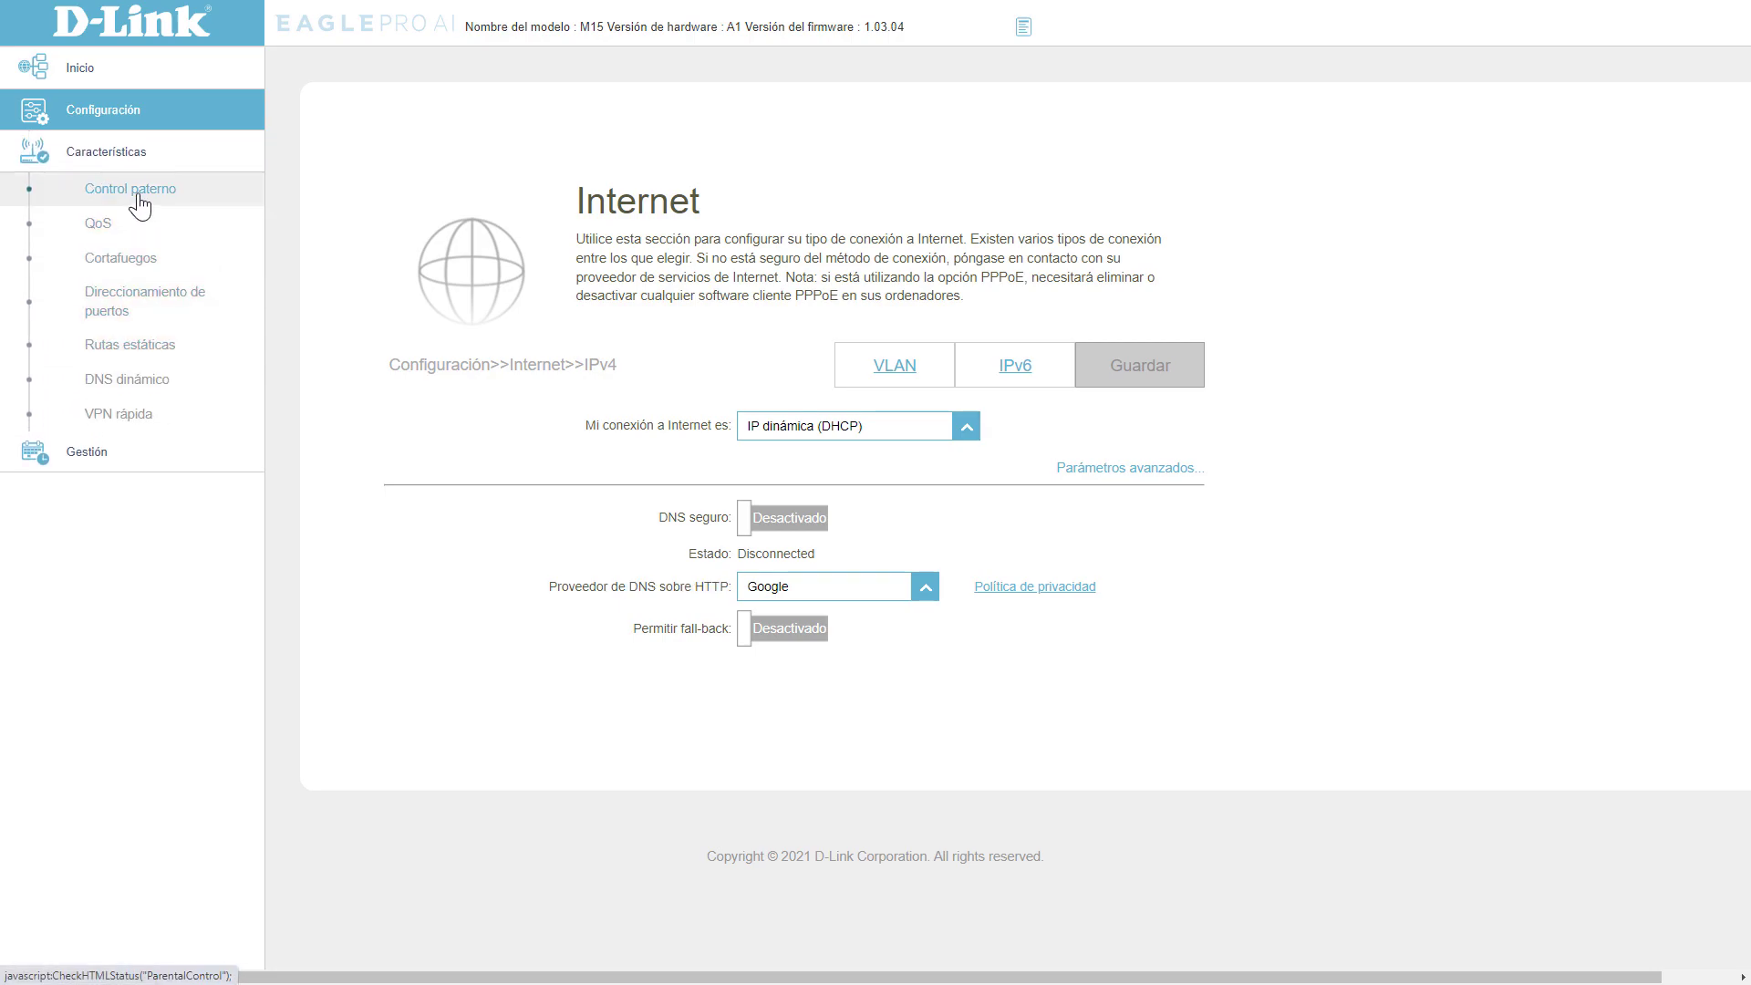
{"action": "left_click", "coordinate": [139, 202]}
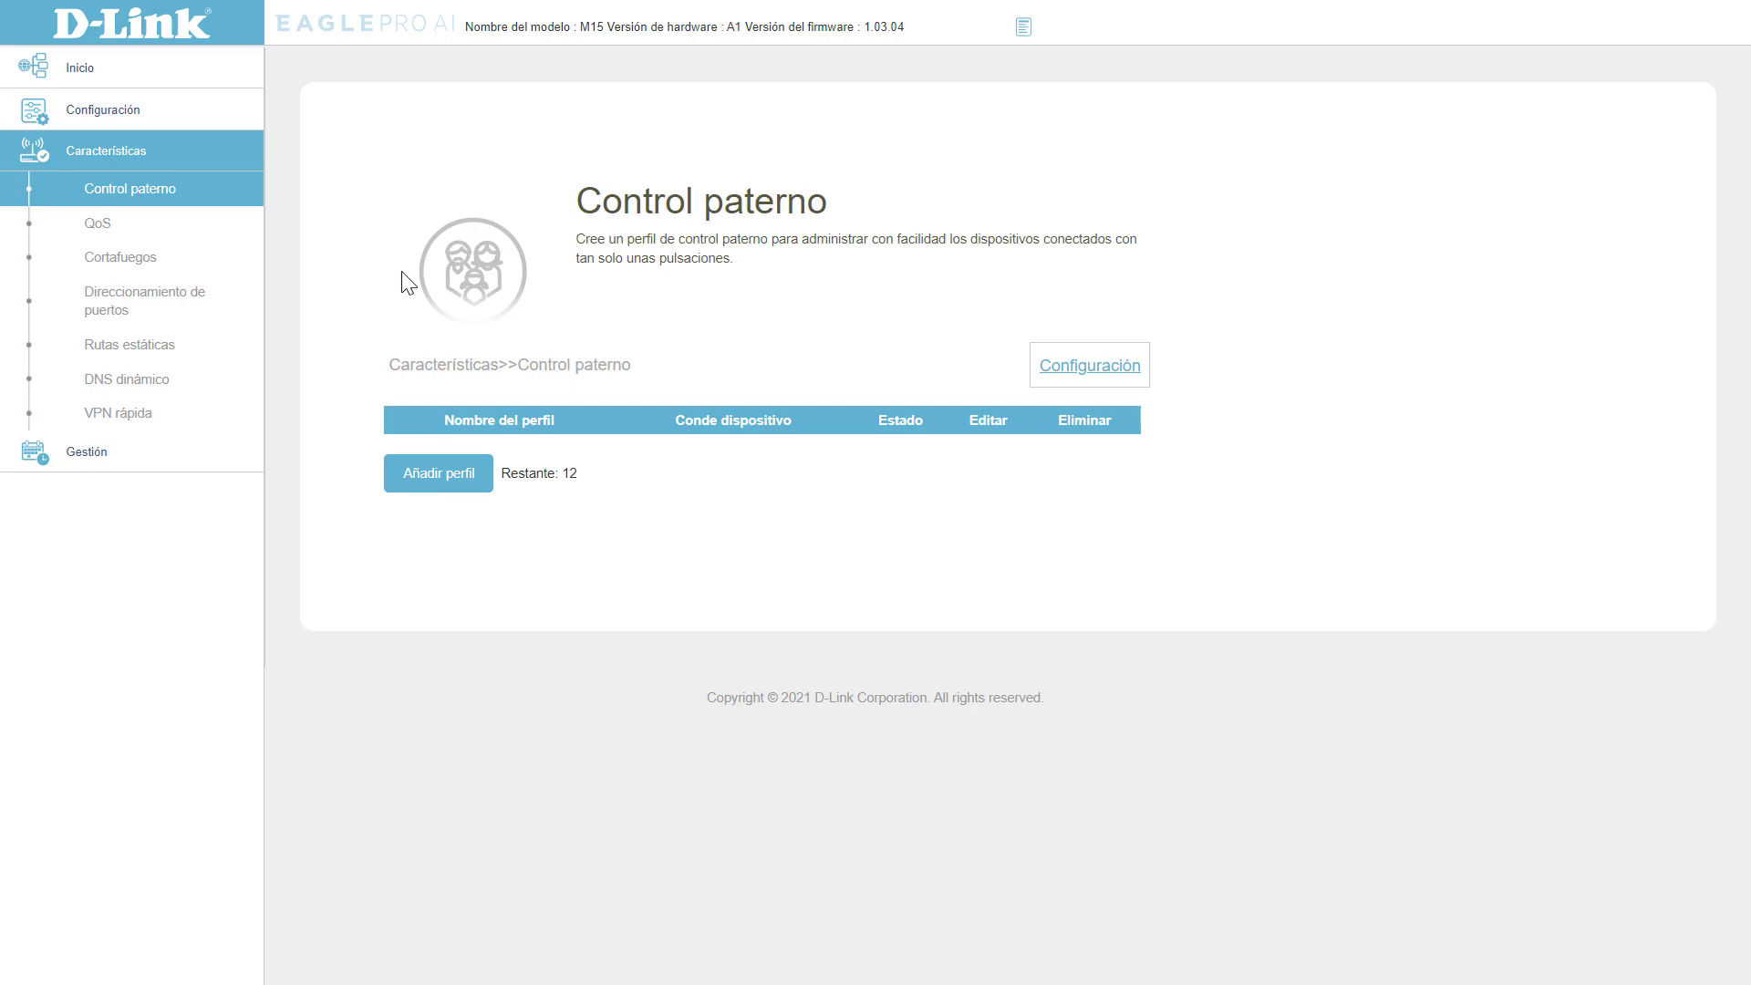
{"action": "left_click", "coordinate": [449, 491]}
{"action": "scroll", "coordinate": [569, 494], "scroll_direction": "down", "scroll_amount": 4}
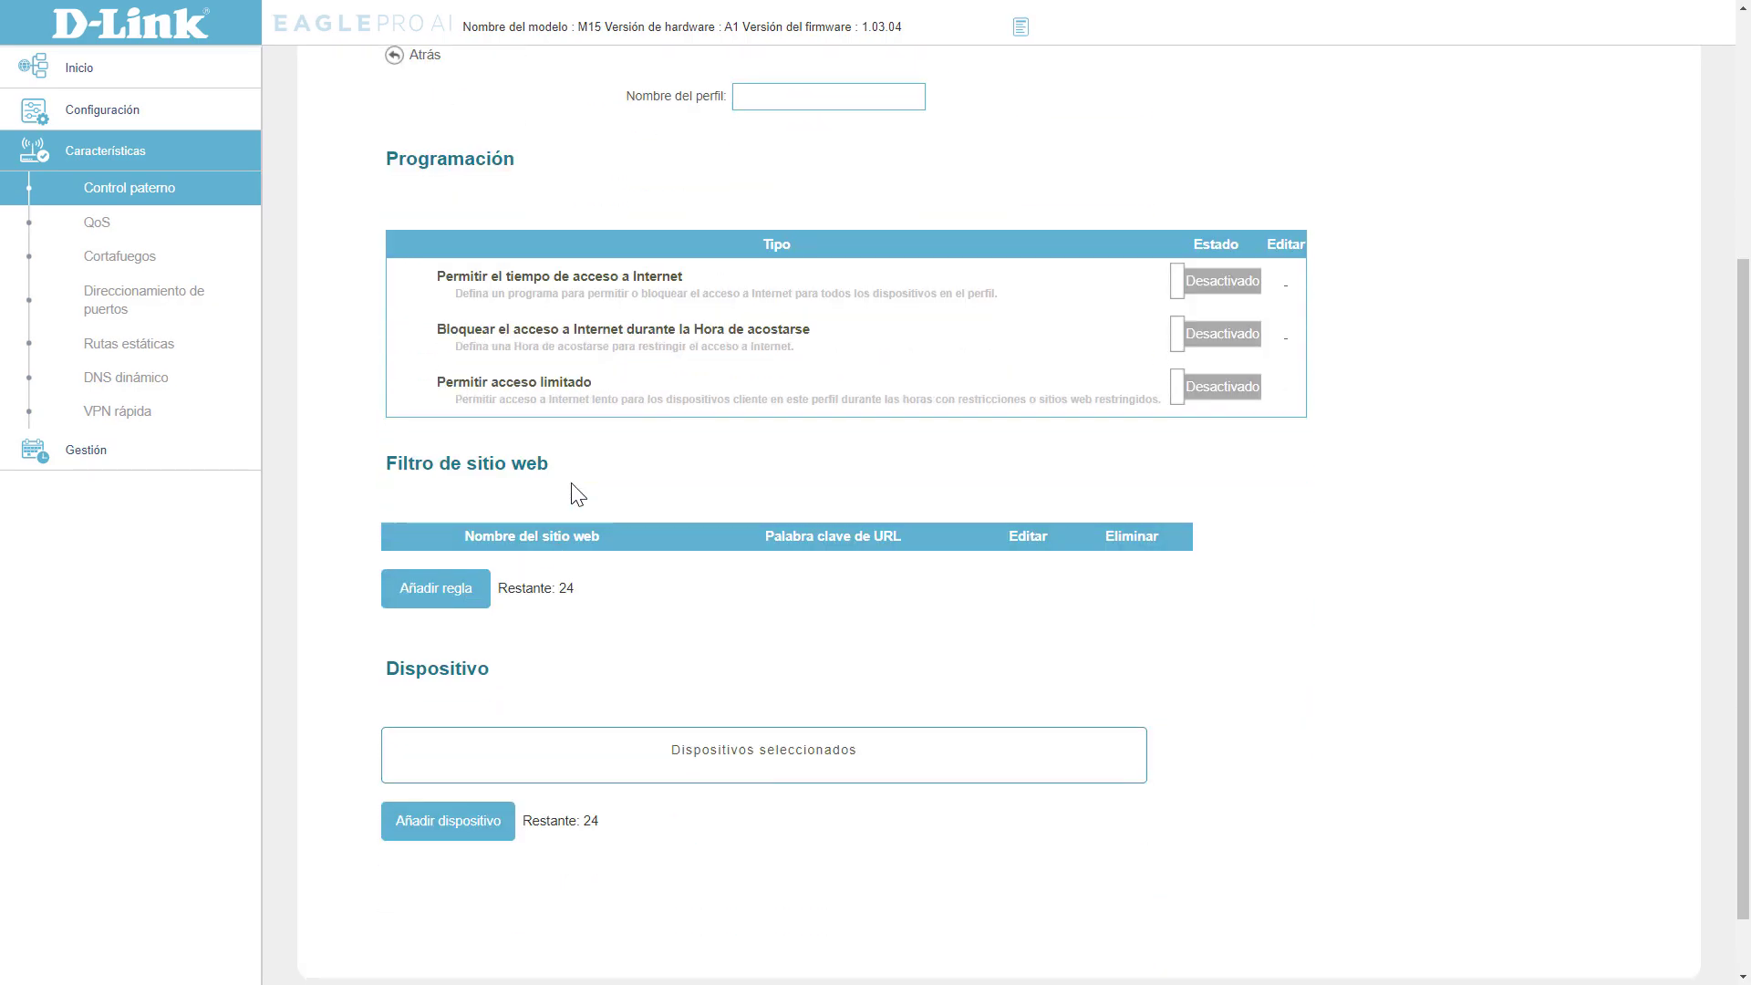
Examine the website filter's remaining rule allowance and return to the home overview, discarding the unsaved parental control profile.
{"action": "left_click_drag", "start_coordinate": [578, 598], "coordinate": [489, 577]}
{"action": "left_click", "coordinate": [602, 602]}
{"action": "left_click", "coordinate": [627, 589]}
{"action": "scroll", "coordinate": [624, 560], "scroll_direction": "up", "scroll_amount": 4}
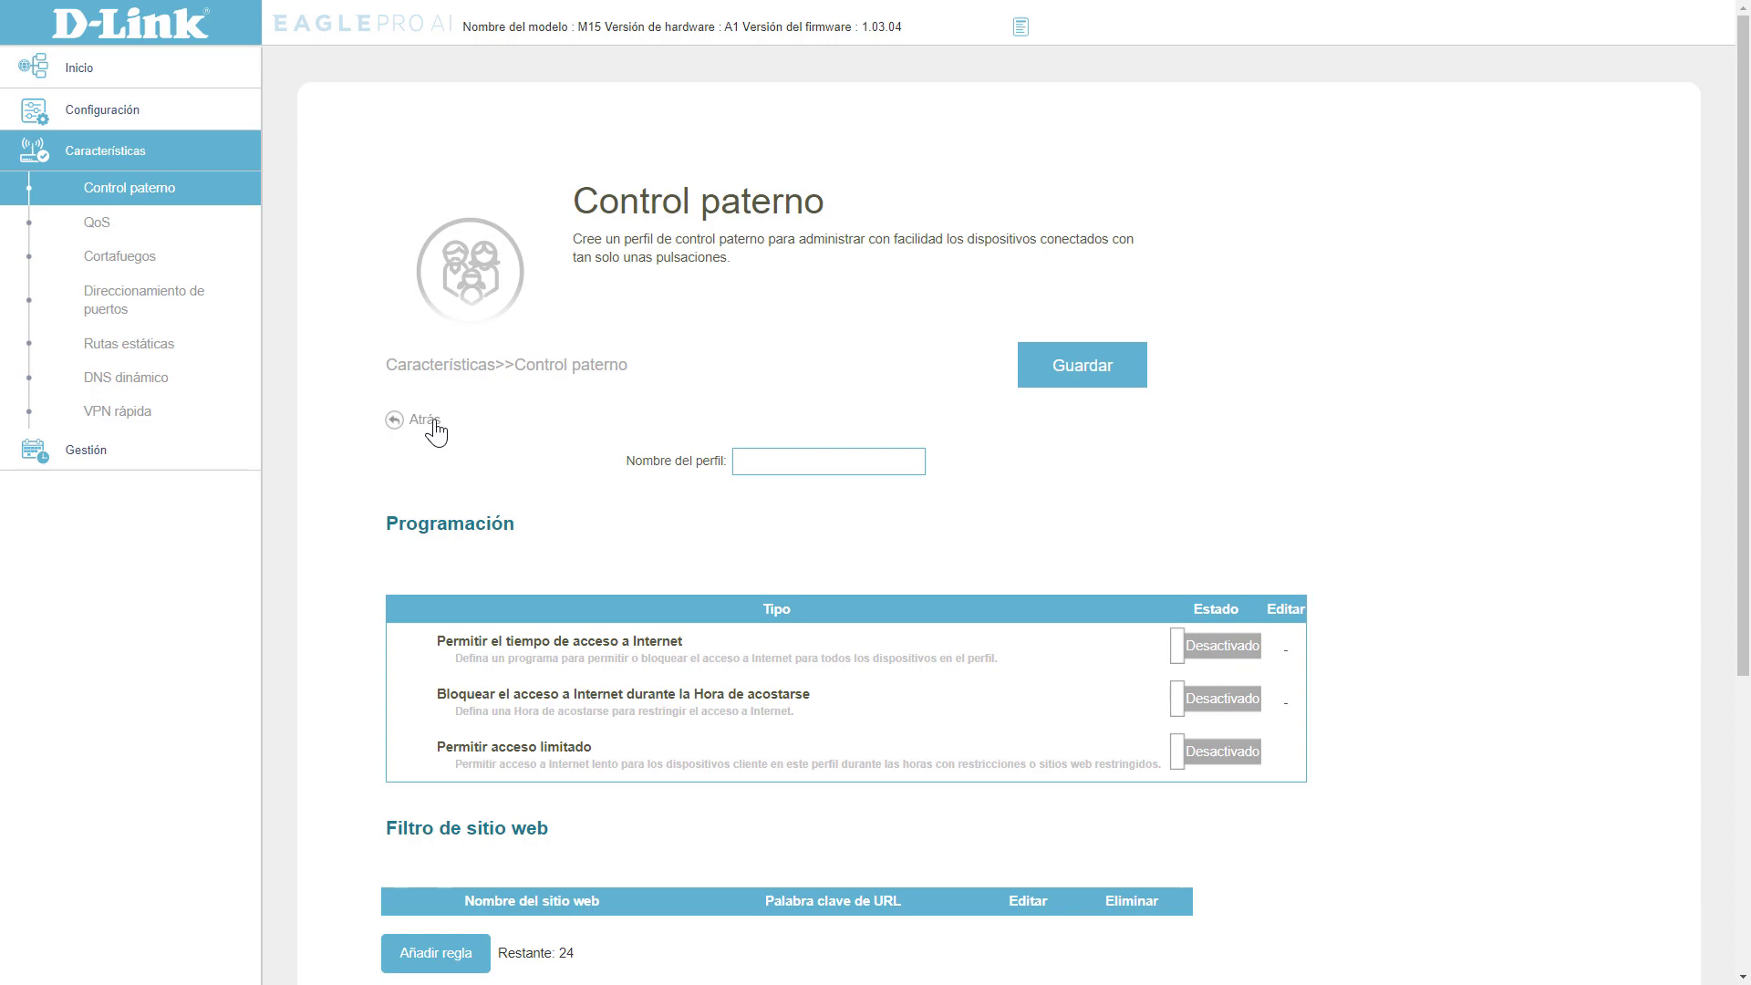
{"action": "left_click", "coordinate": [80, 70]}
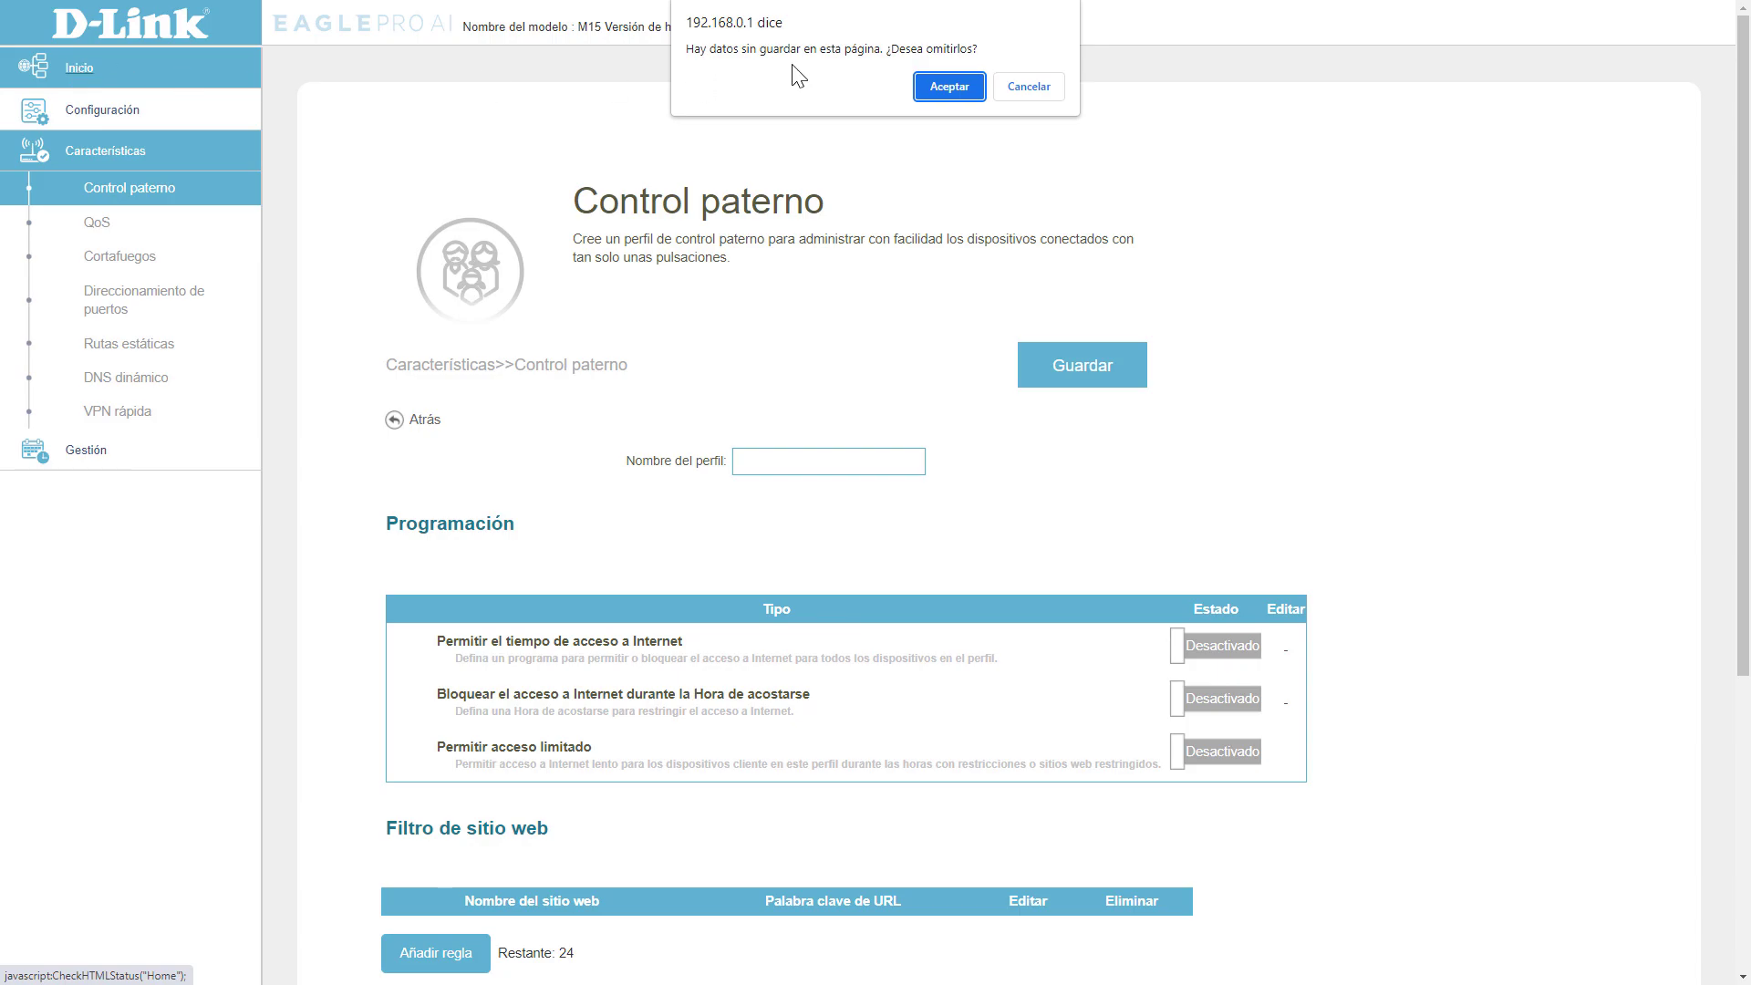
{"action": "left_click", "coordinate": [937, 90]}
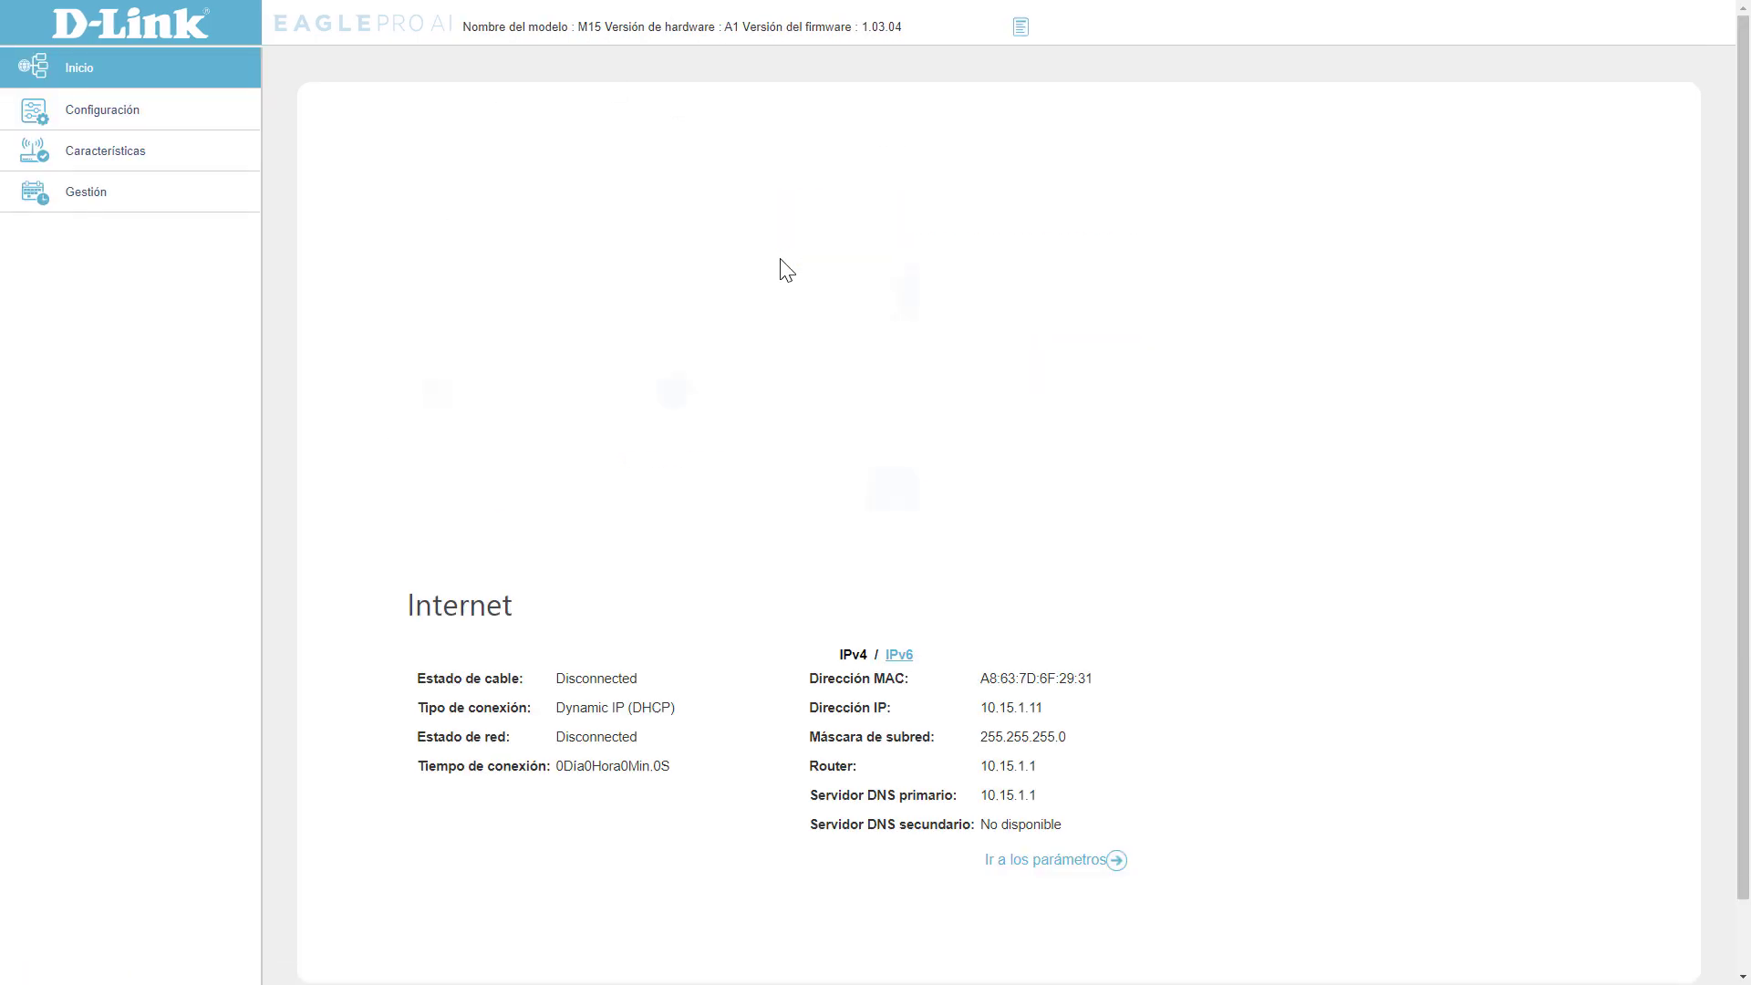